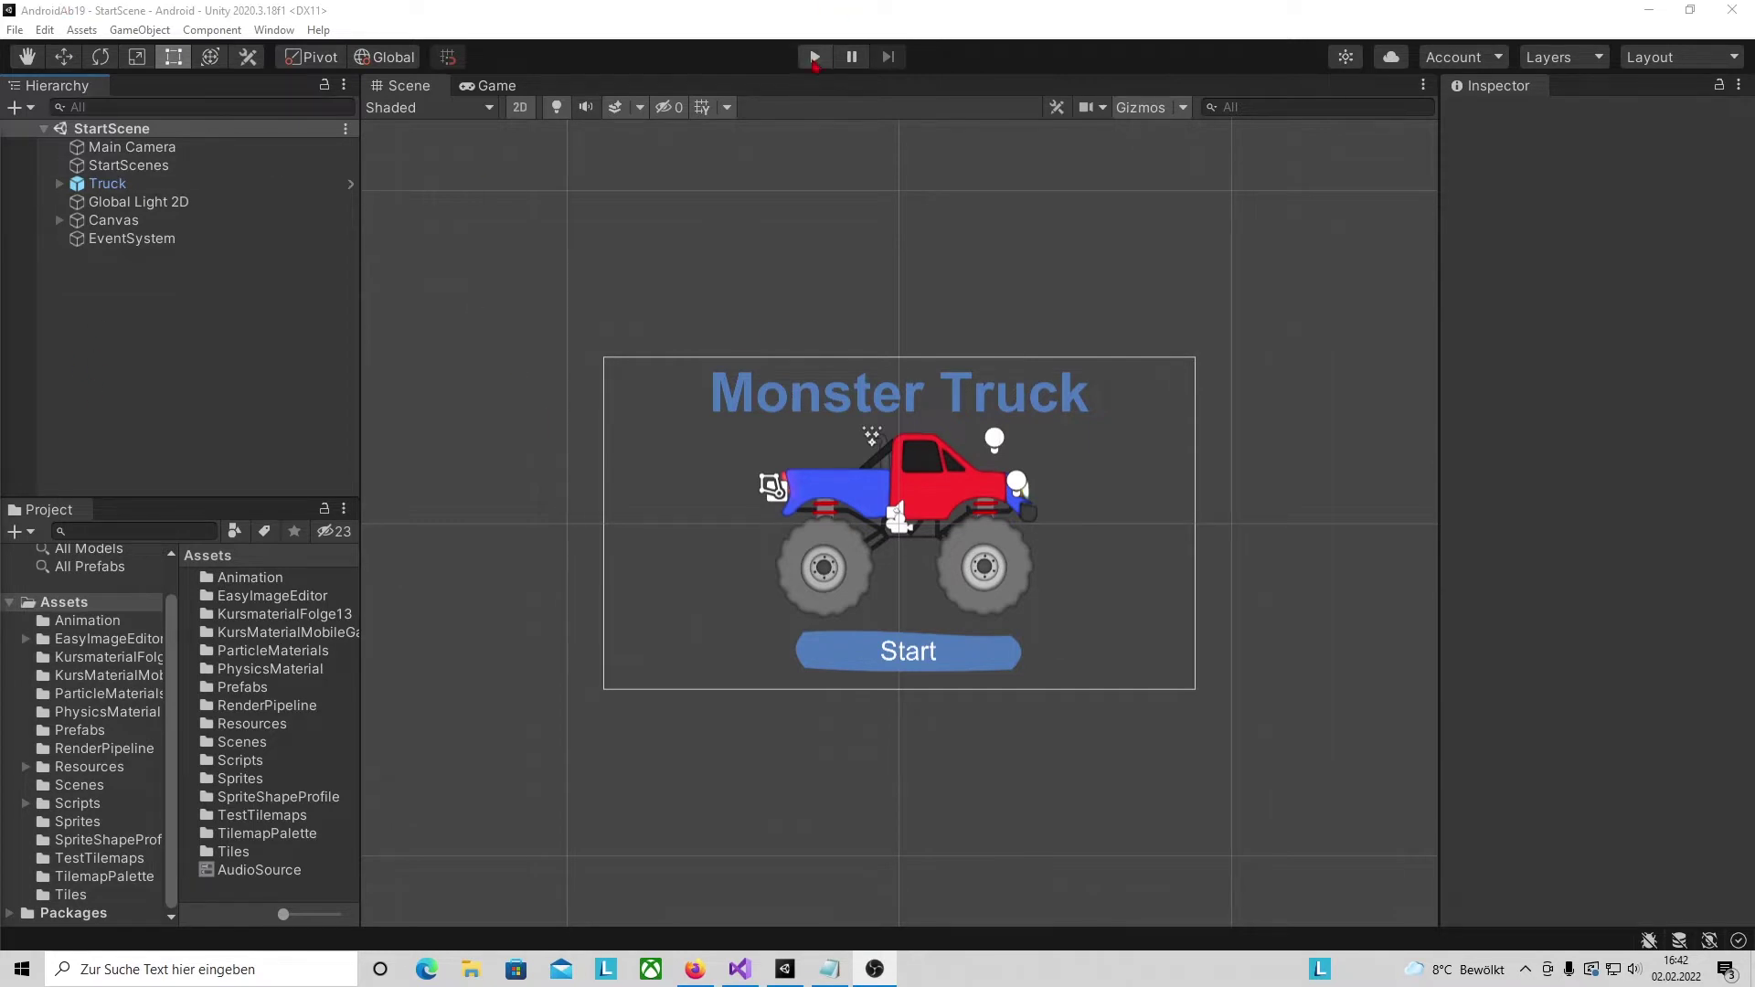
- Run the game, shift the truck colour in the garage, then load the Forest level
click(815, 57)
click(918, 755)
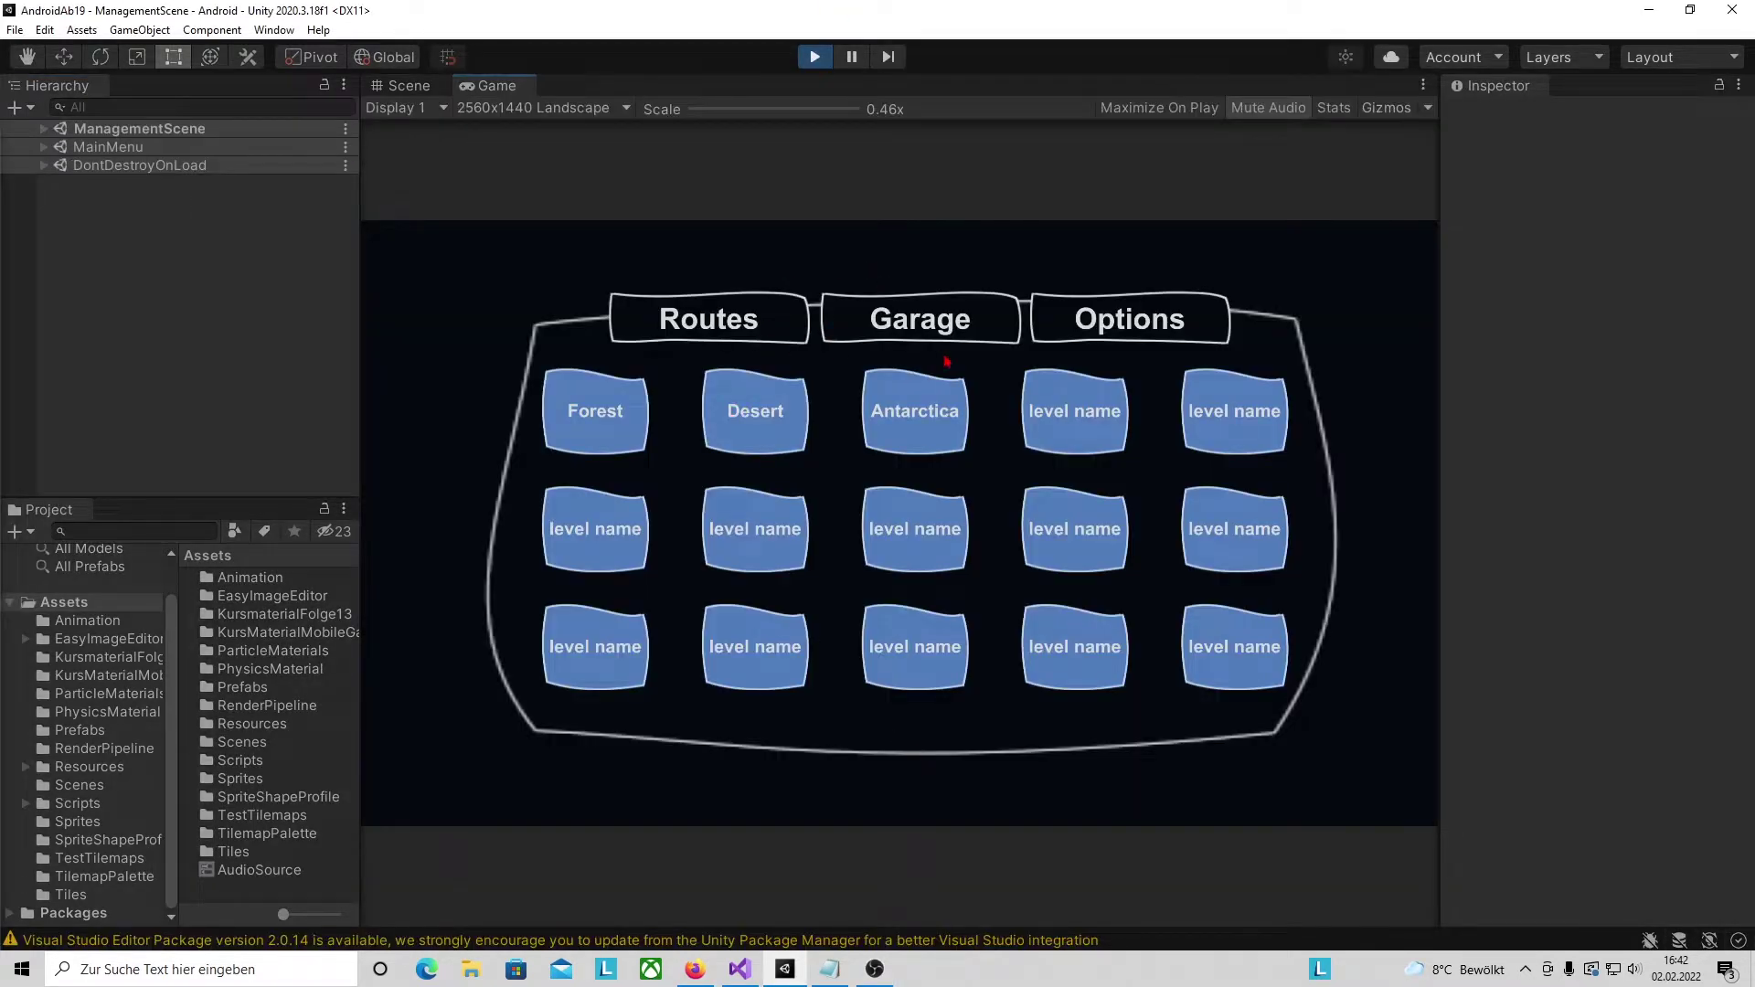
click(924, 327)
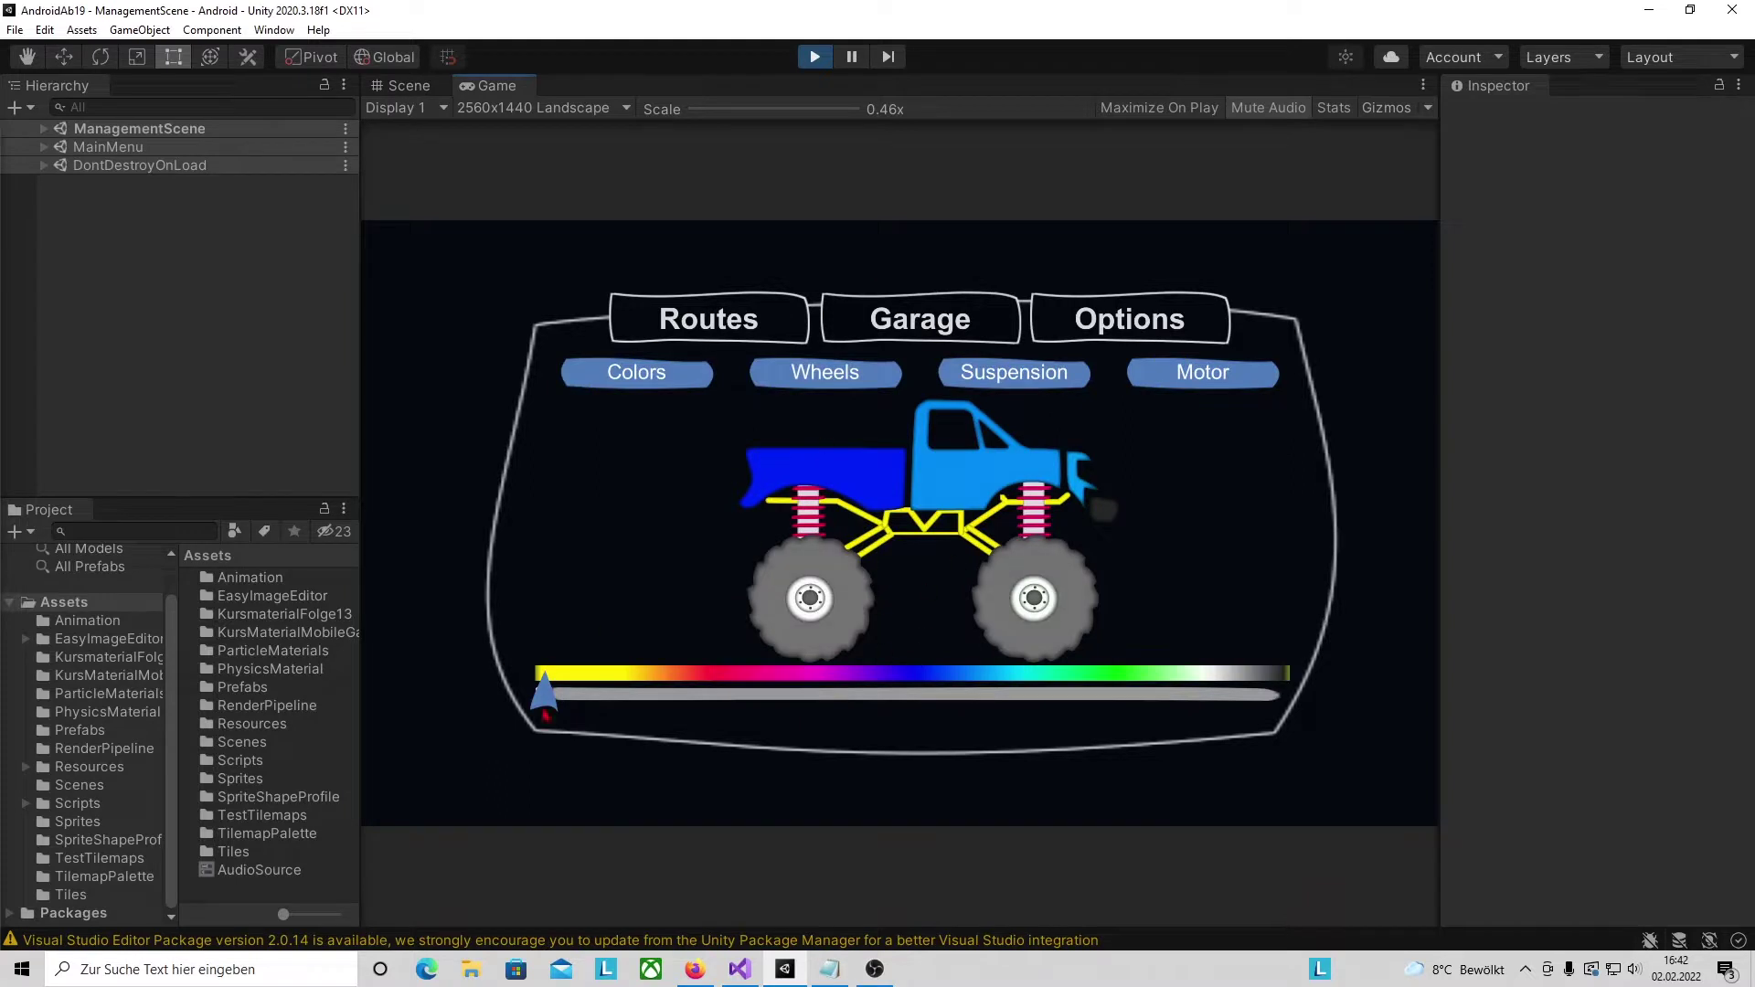
mouse_move(541, 719)
mouse_down()
mouse_move(582, 724)
mouse_move(545, 726)
mouse_up()
click(670, 320)
click(589, 424)
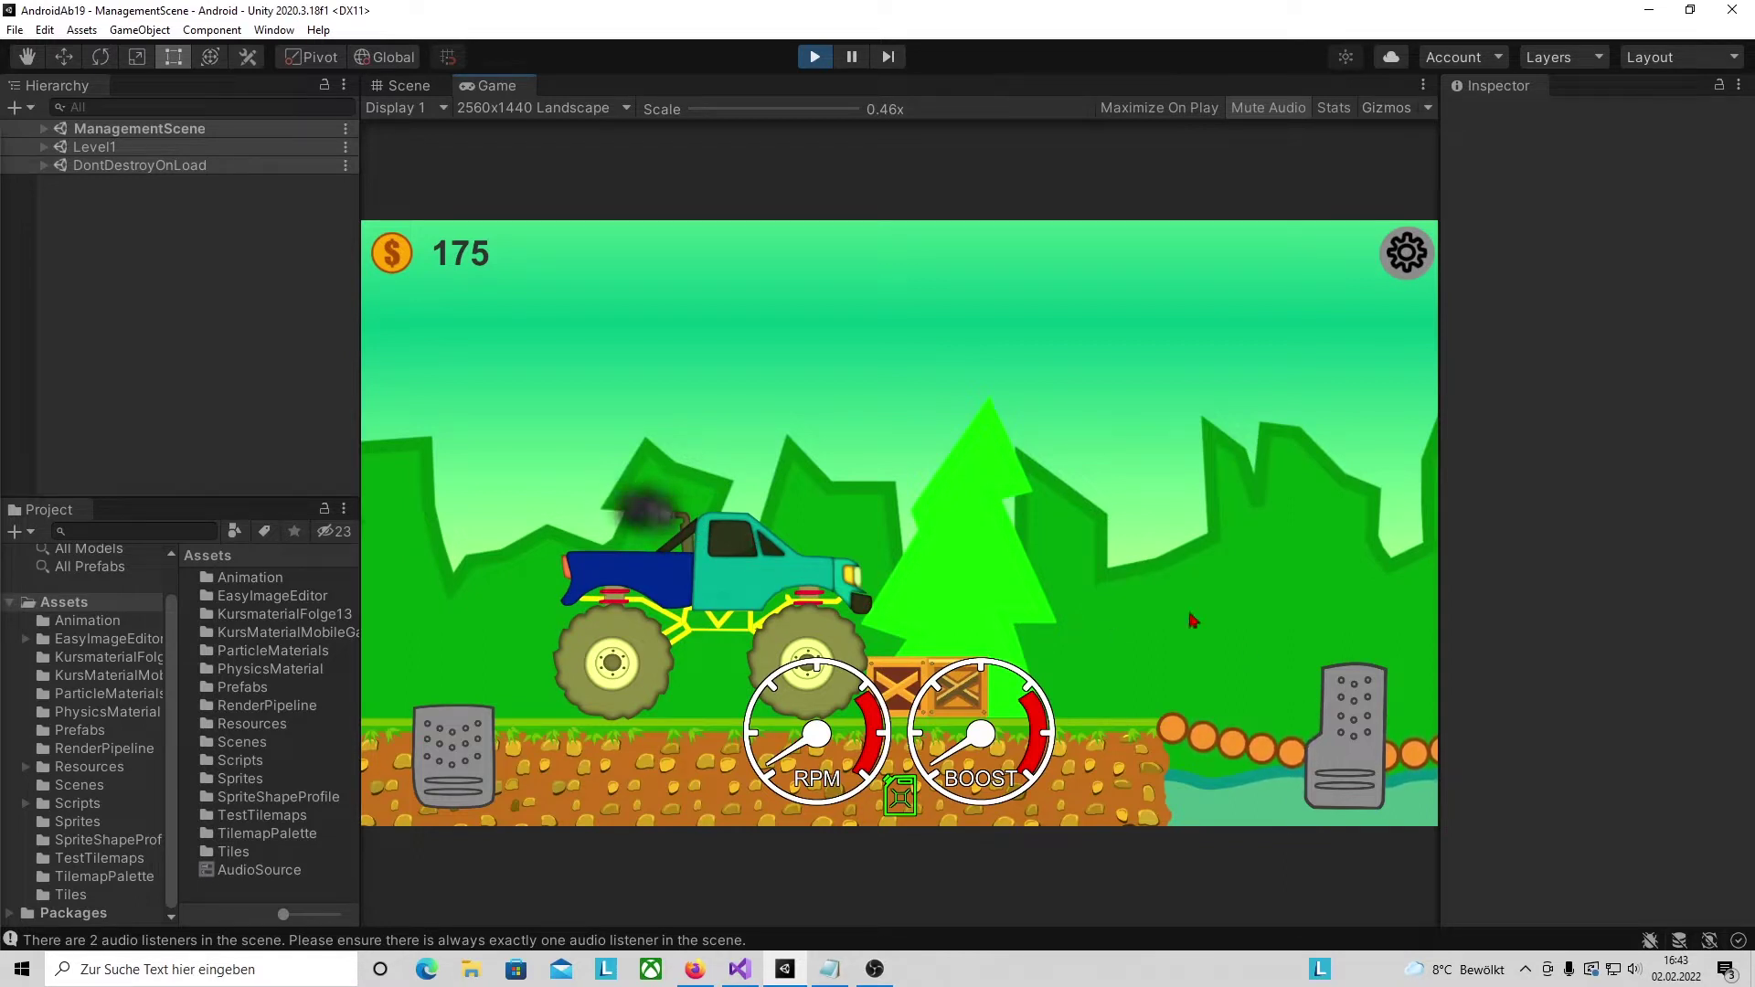
- Drive the truck through the Forest level collecting coins, then stop the game
click(1348, 721)
click(1349, 721)
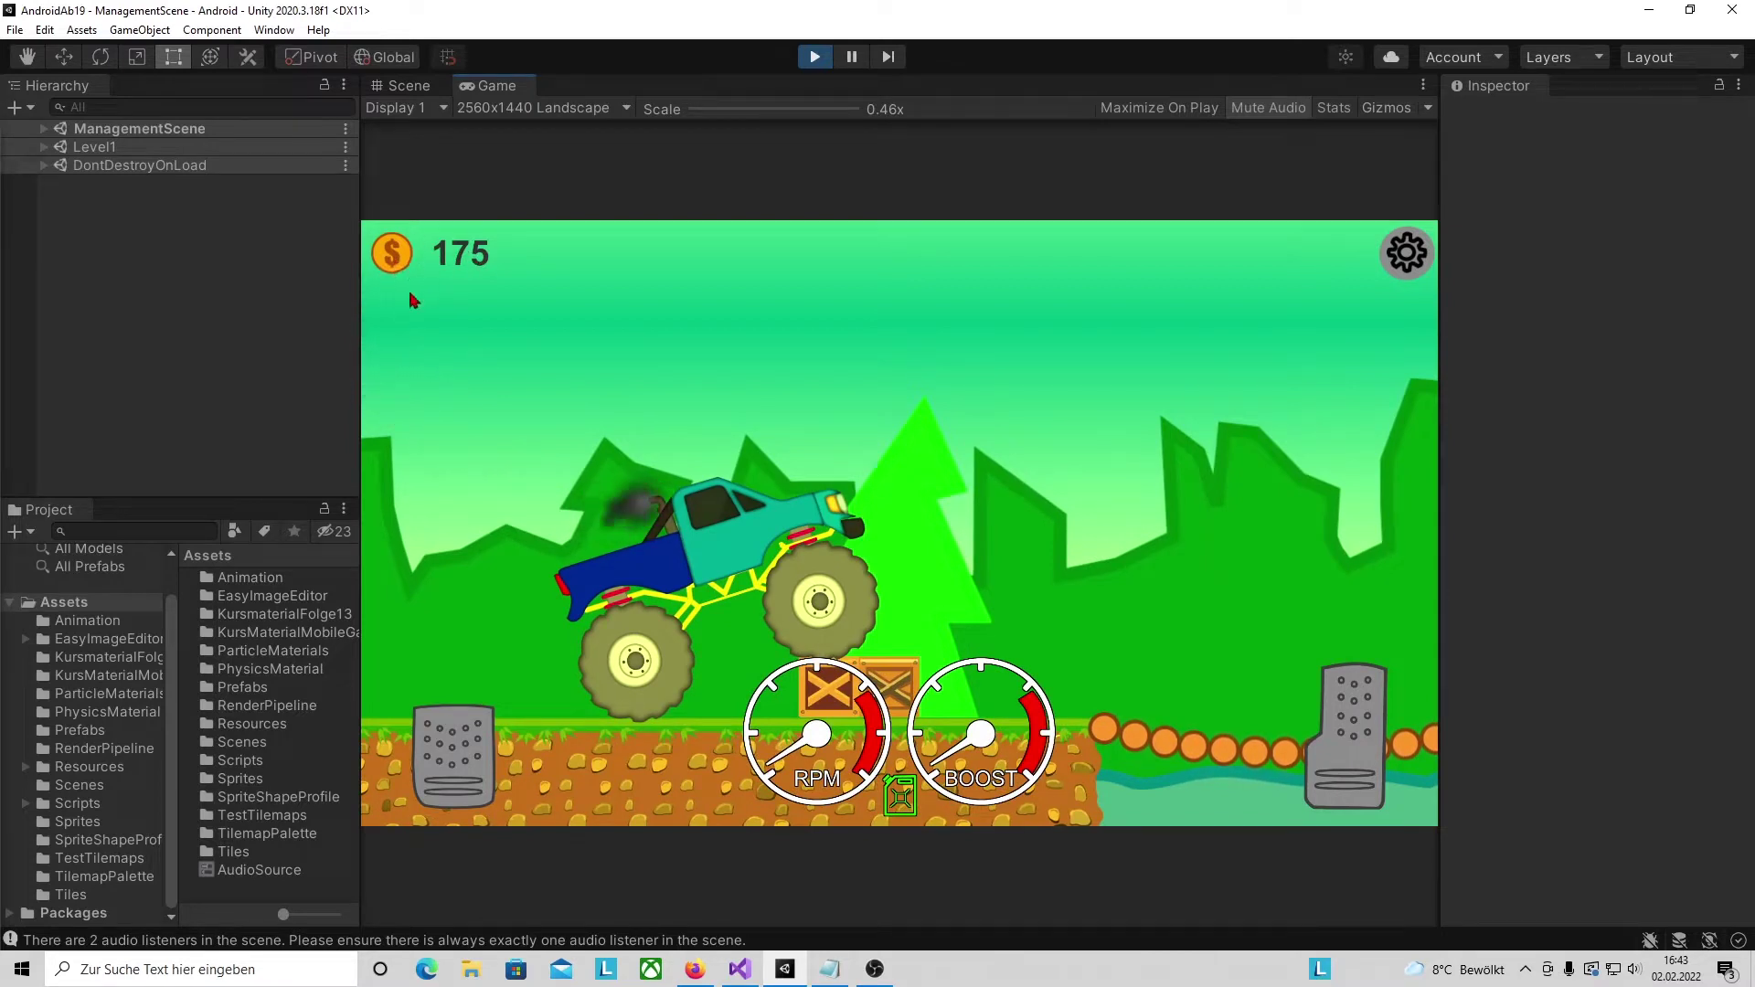
click(1350, 725)
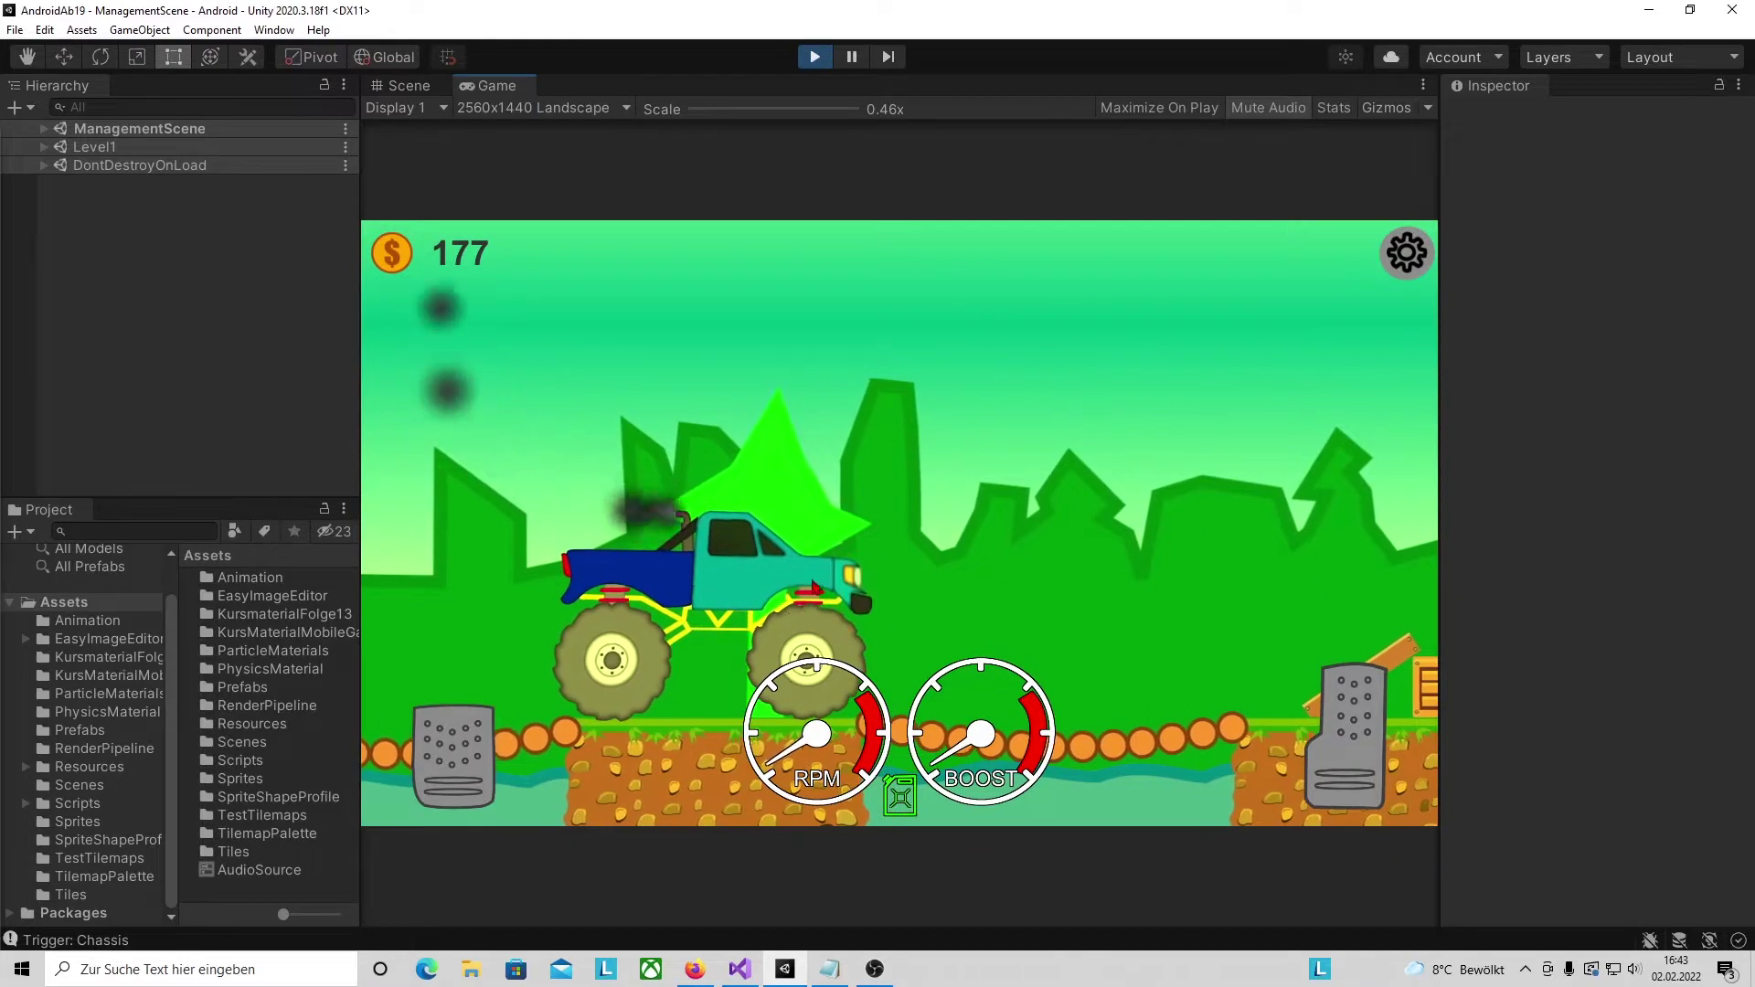
click(1308, 773)
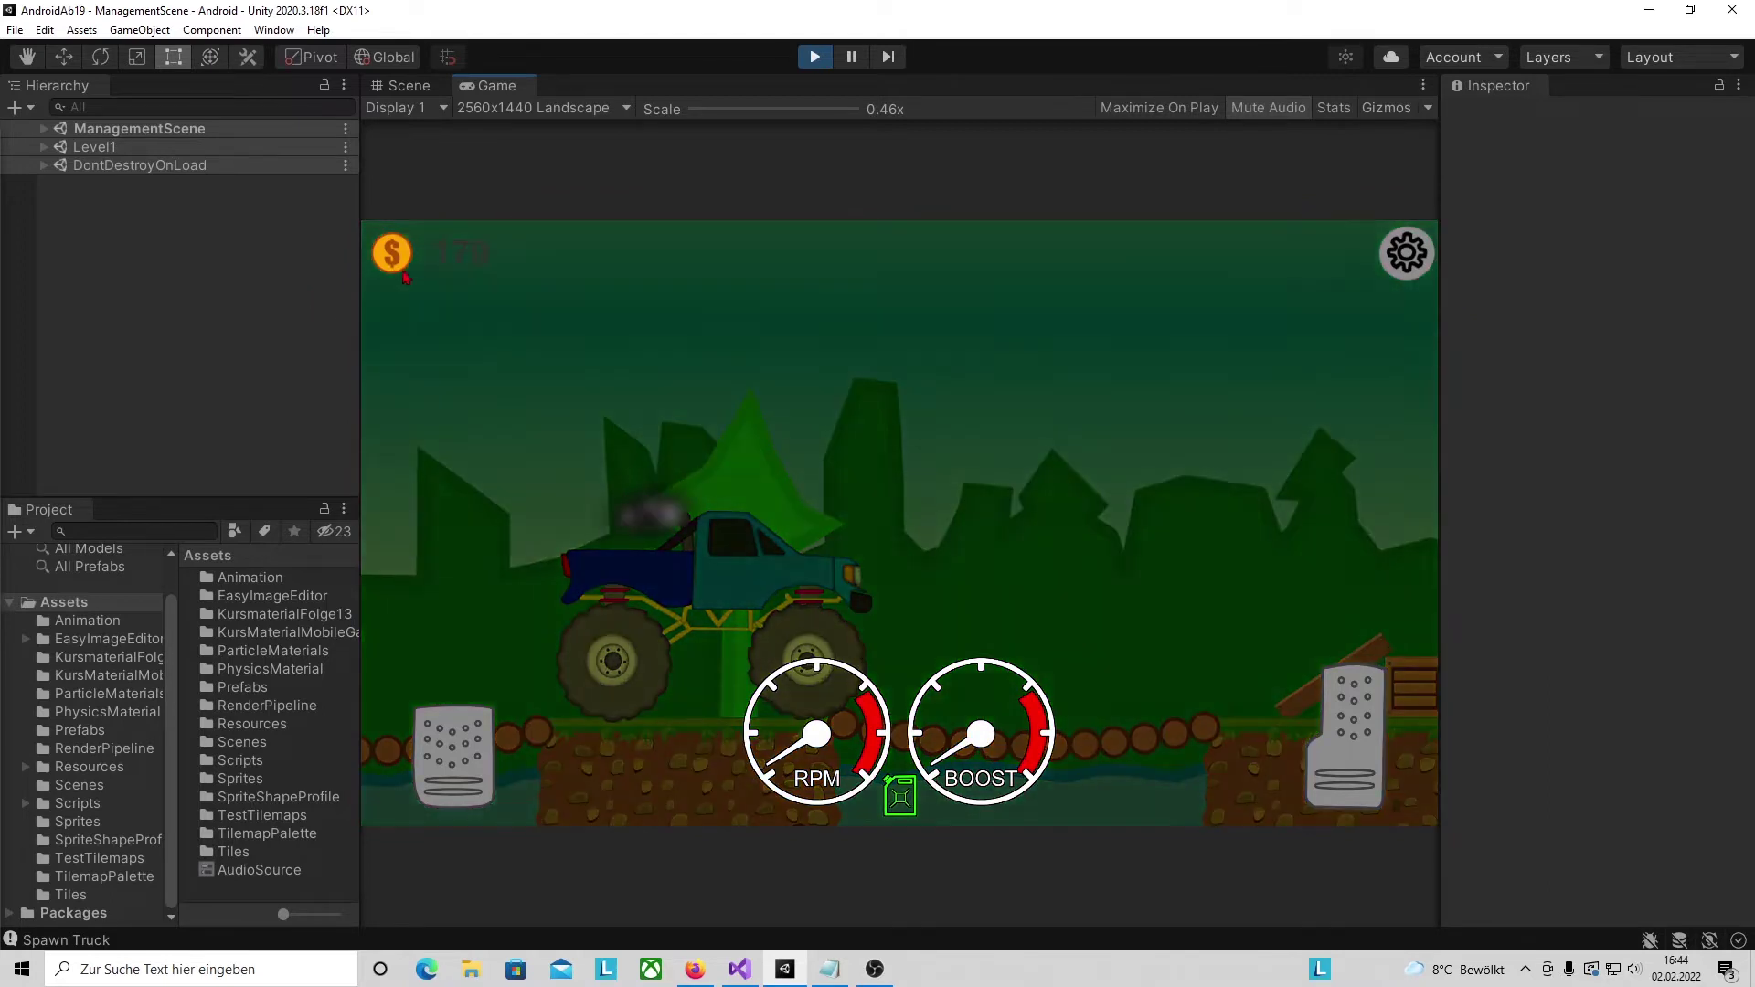
key(ctrl+p)
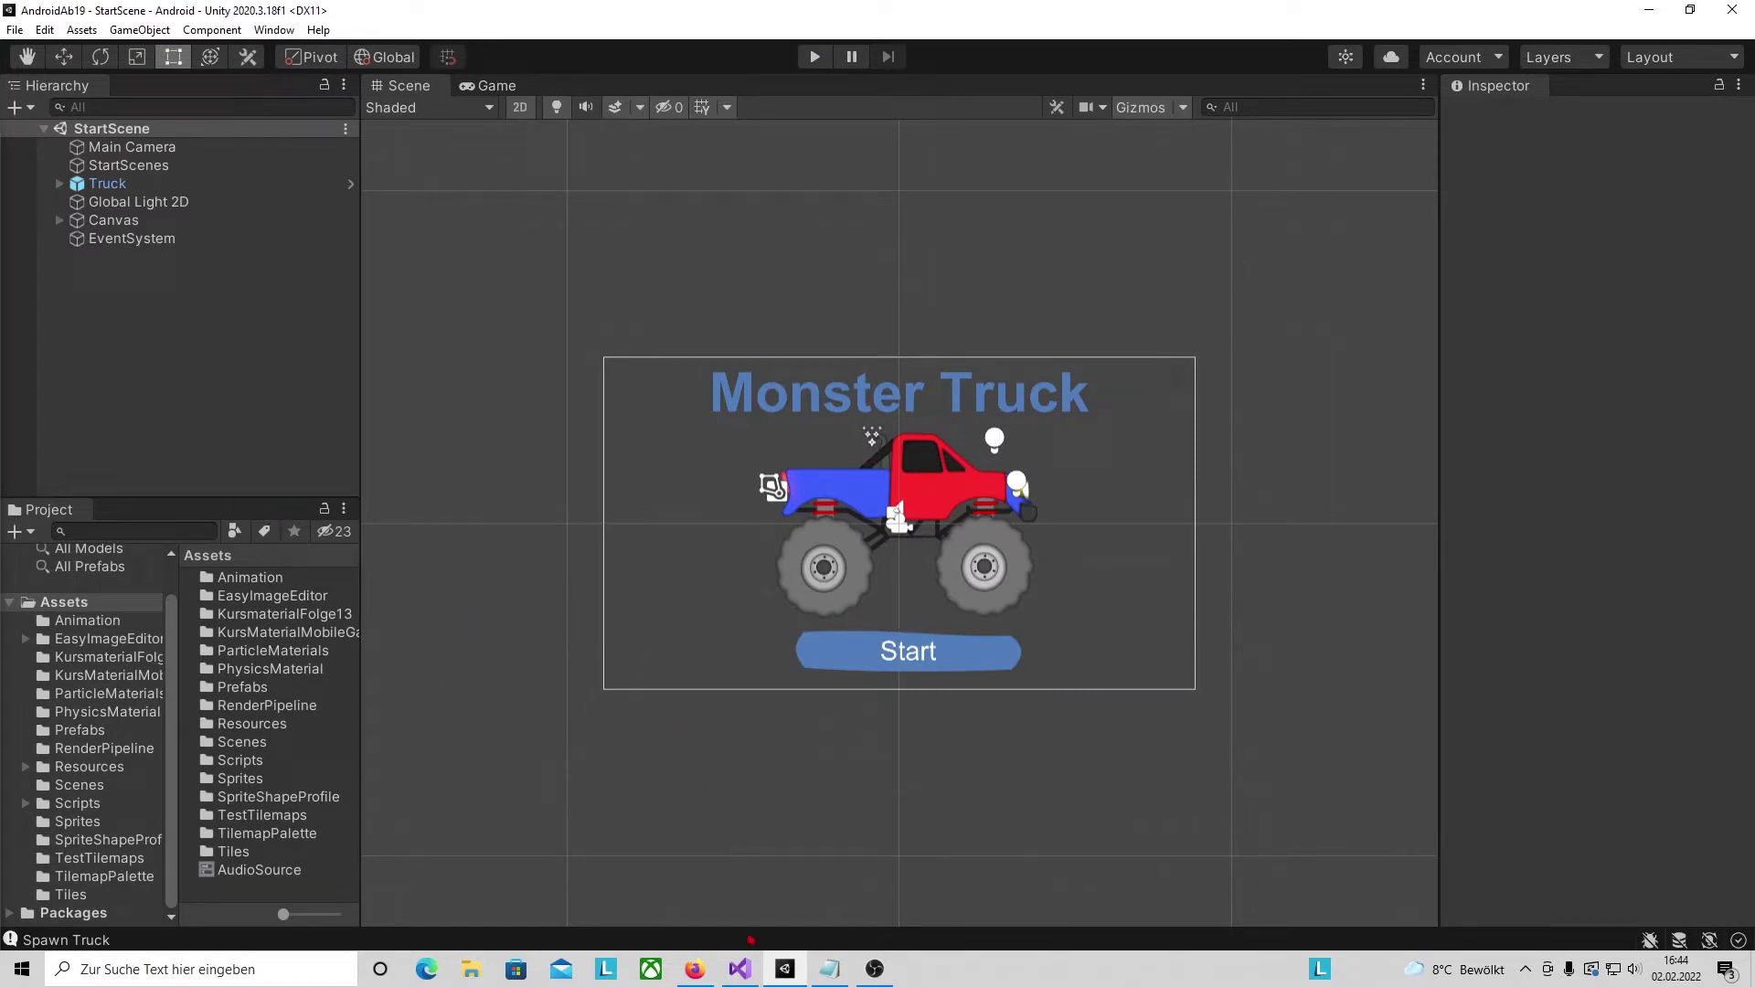
- Bring the RaiseEventOnTrigger.cs script up in Visual Studio
click(740, 971)
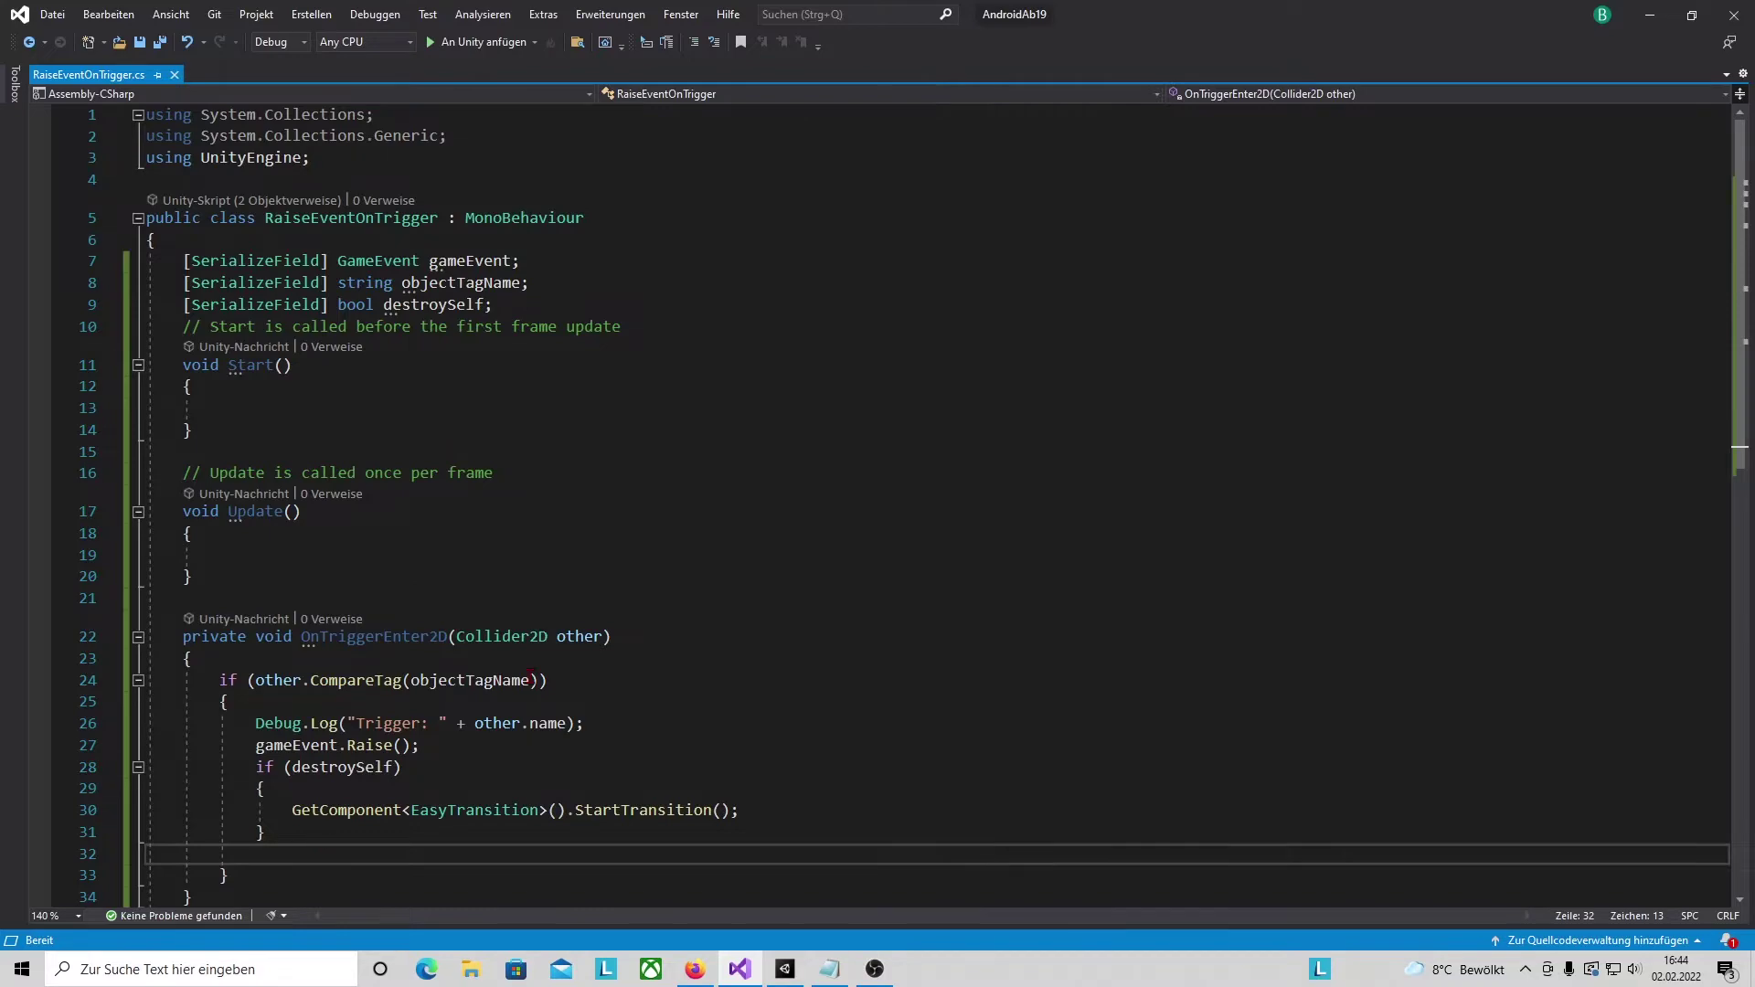
- Delete the if (destroySelf) block and the destroySelf field, then drive the truck in the replayed level
scroll(303, 613, down, 3)
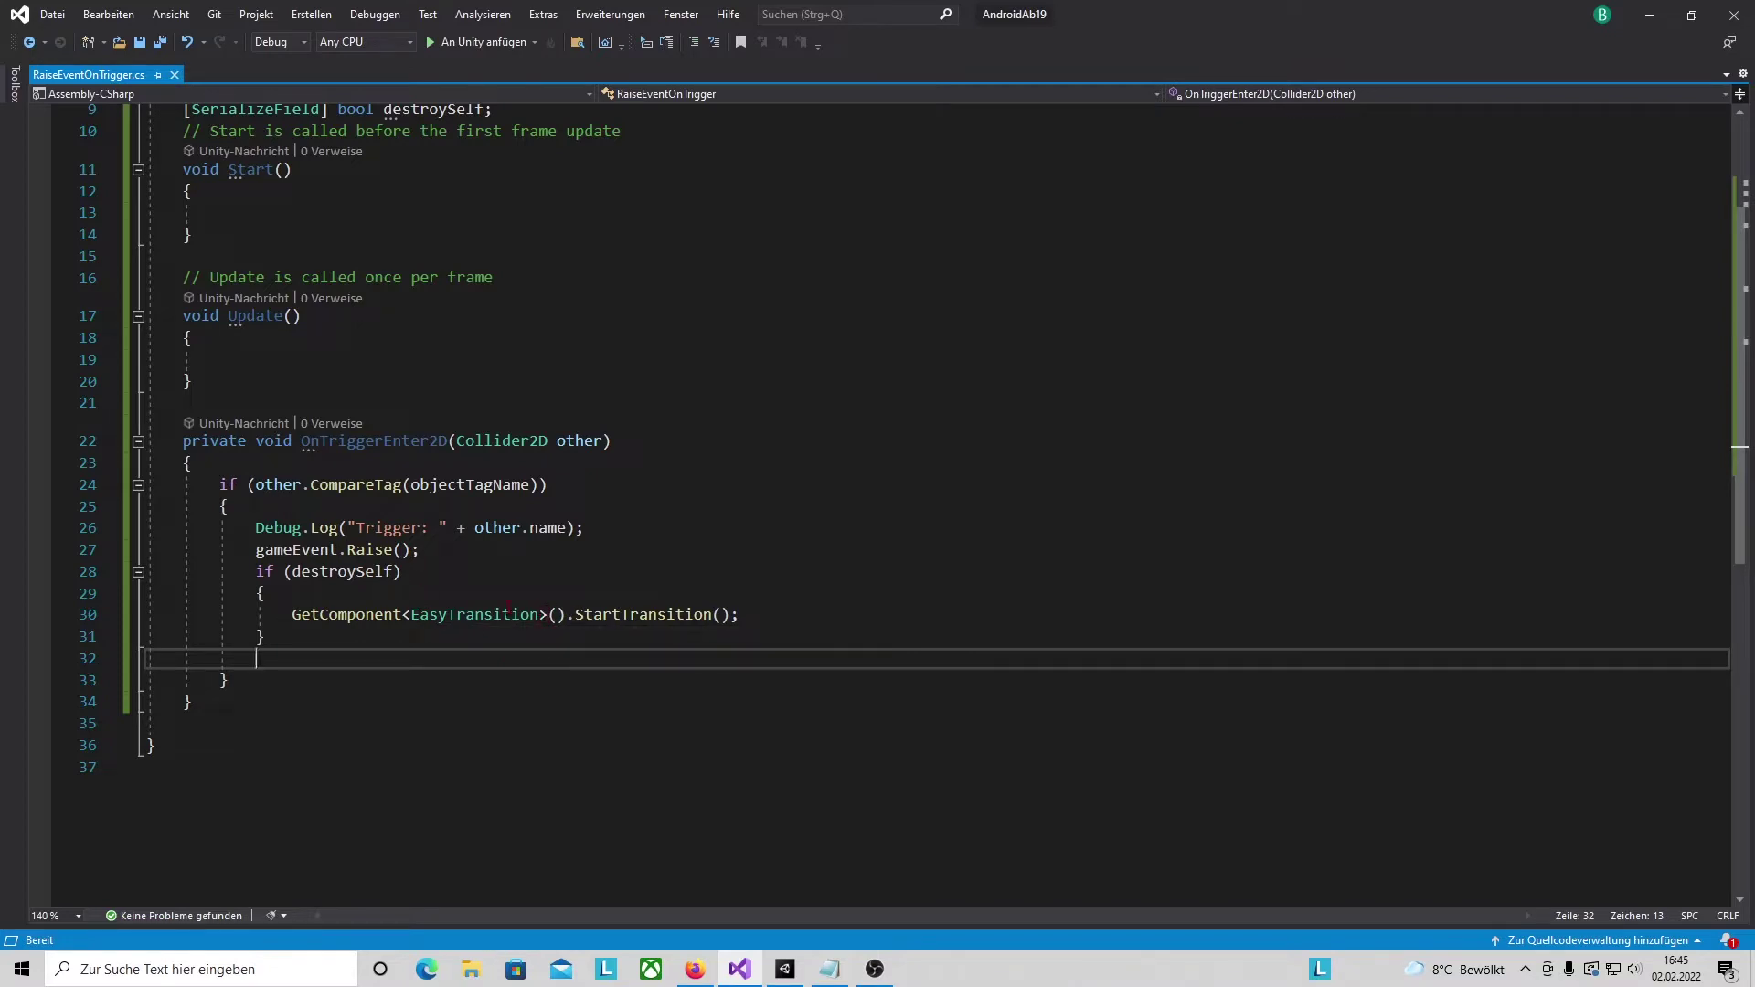
scroll(518, 740, up, 1)
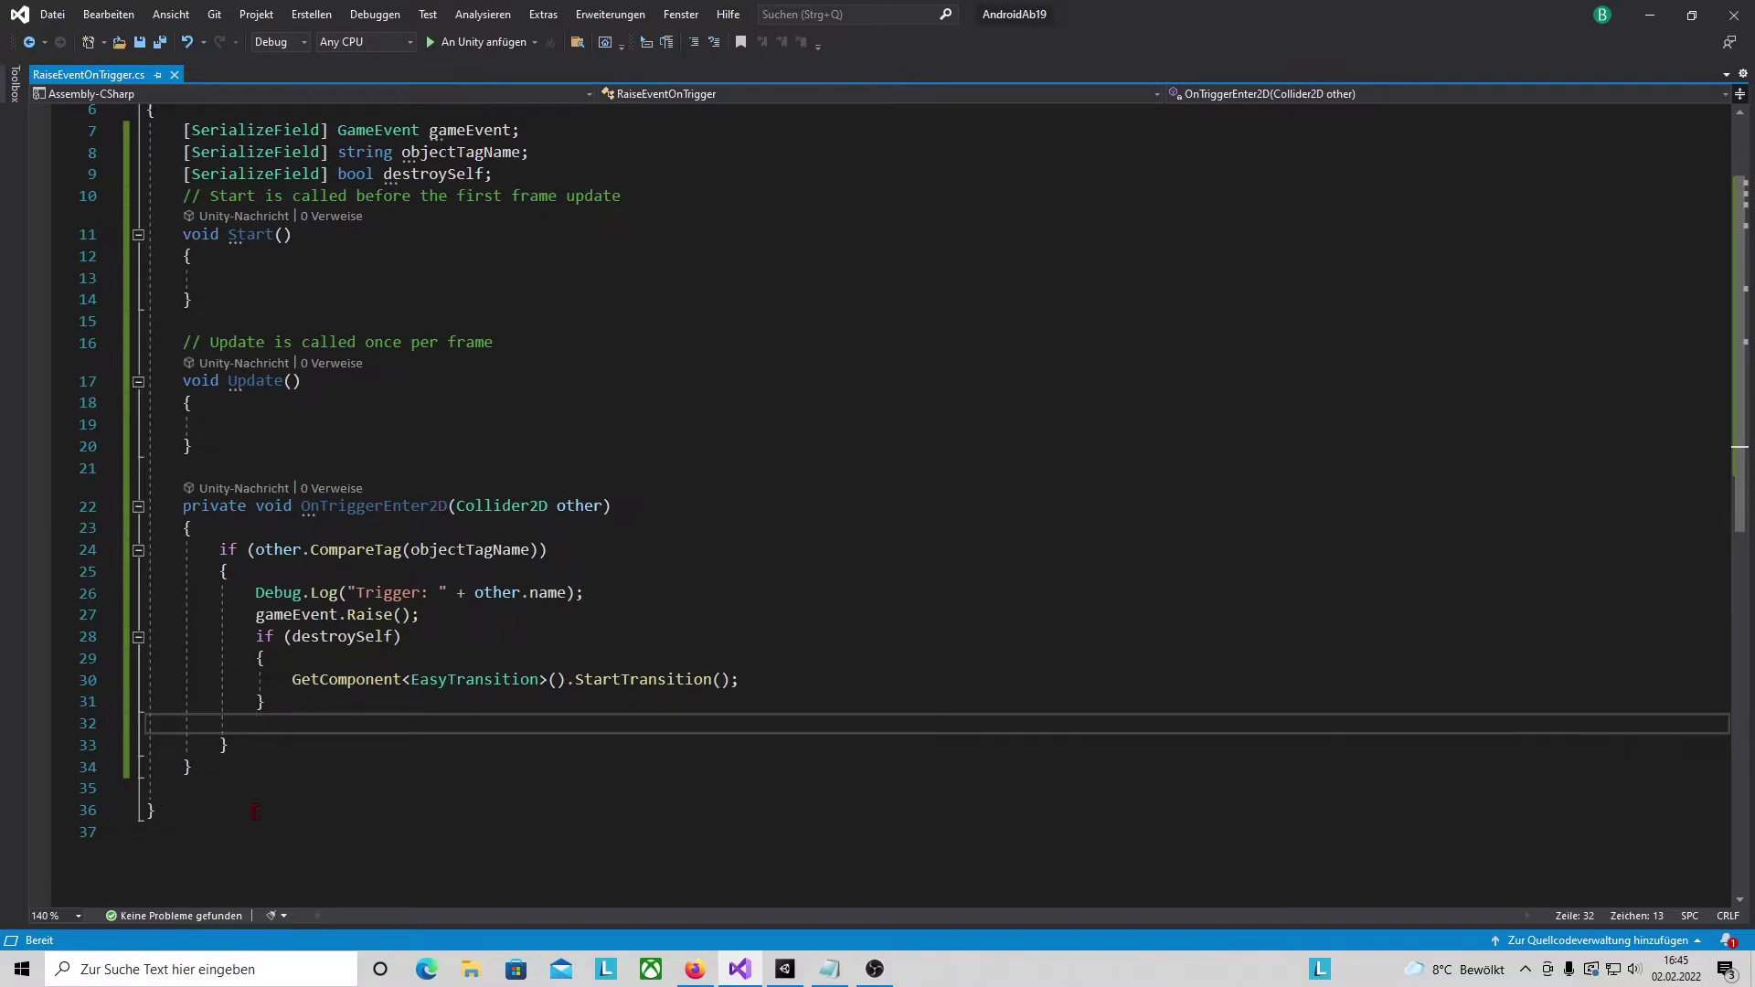
drag(255, 637, 315, 718)
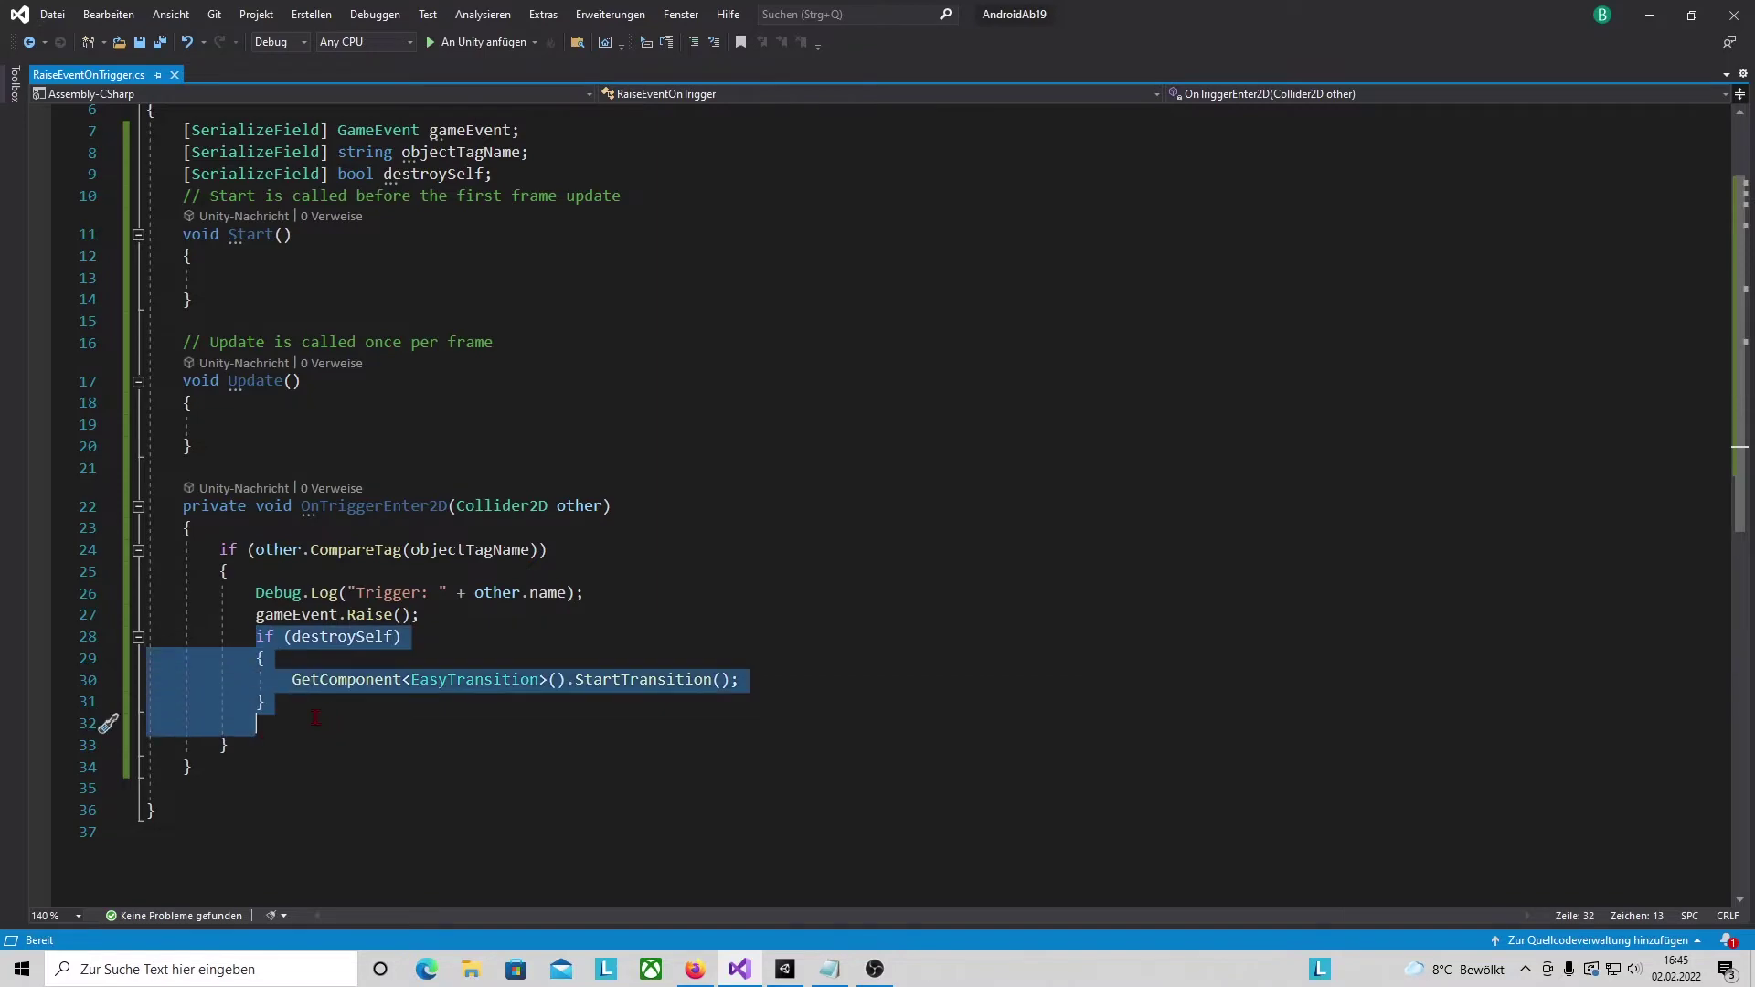
key(Delete)
drag(173, 238, 496, 239)
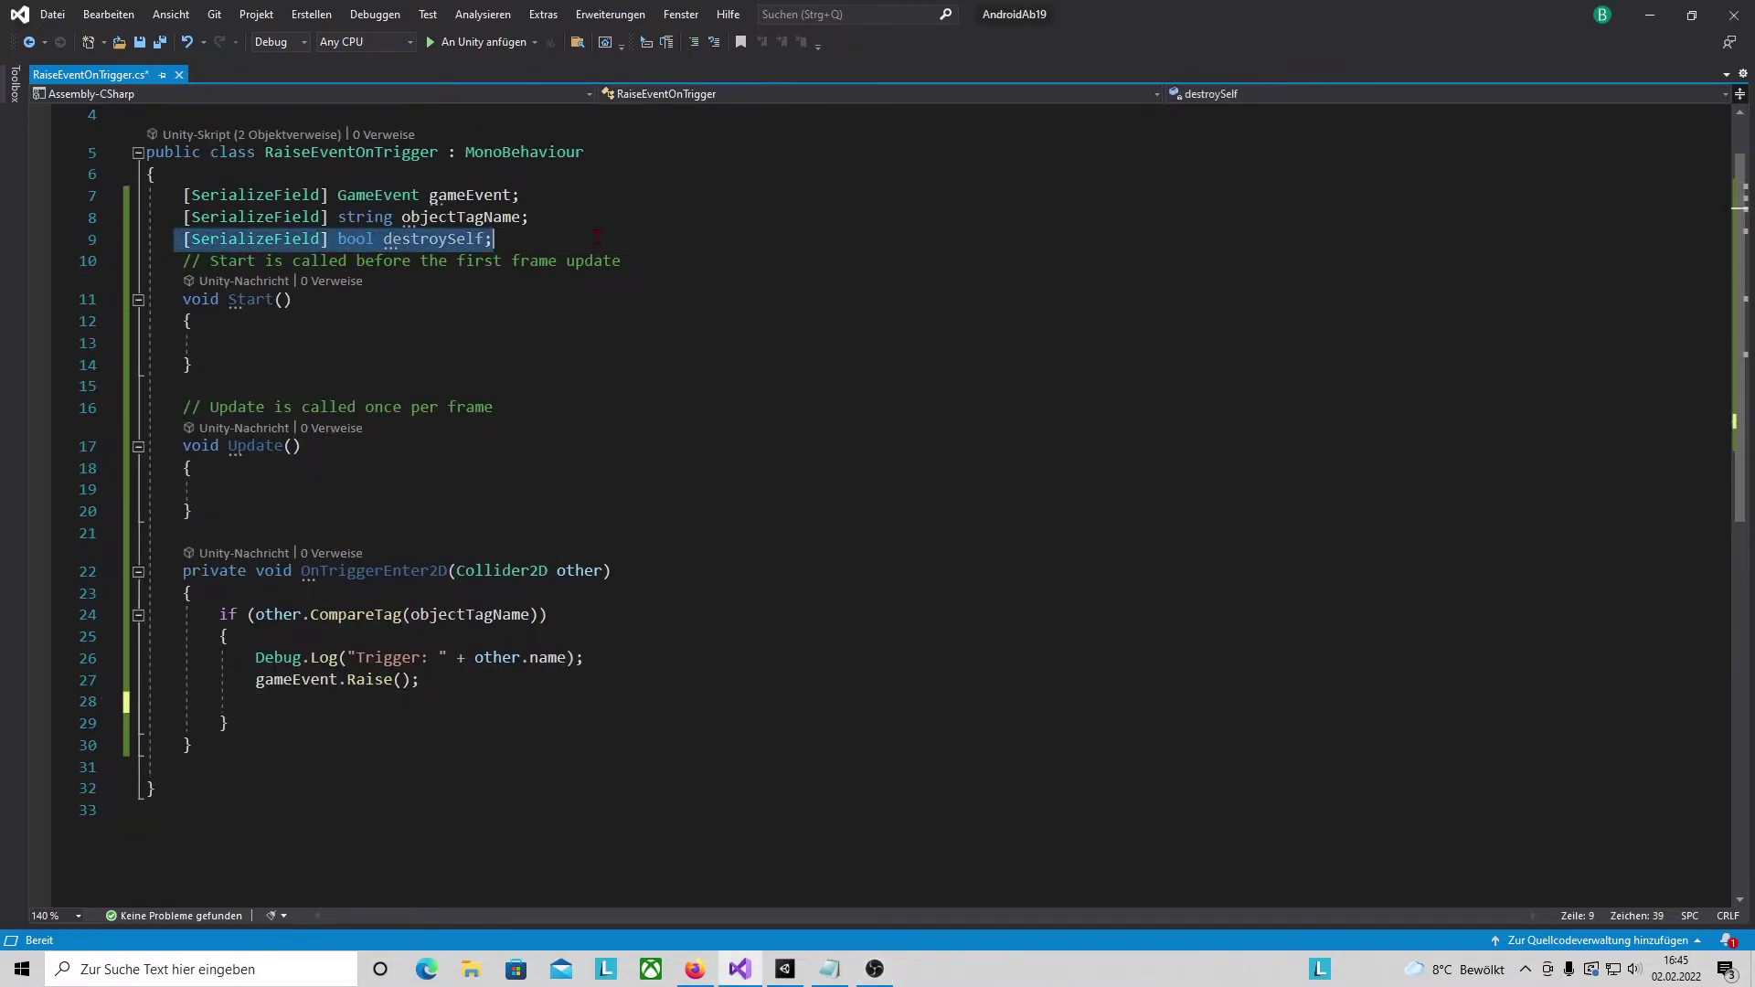
key(Delete)
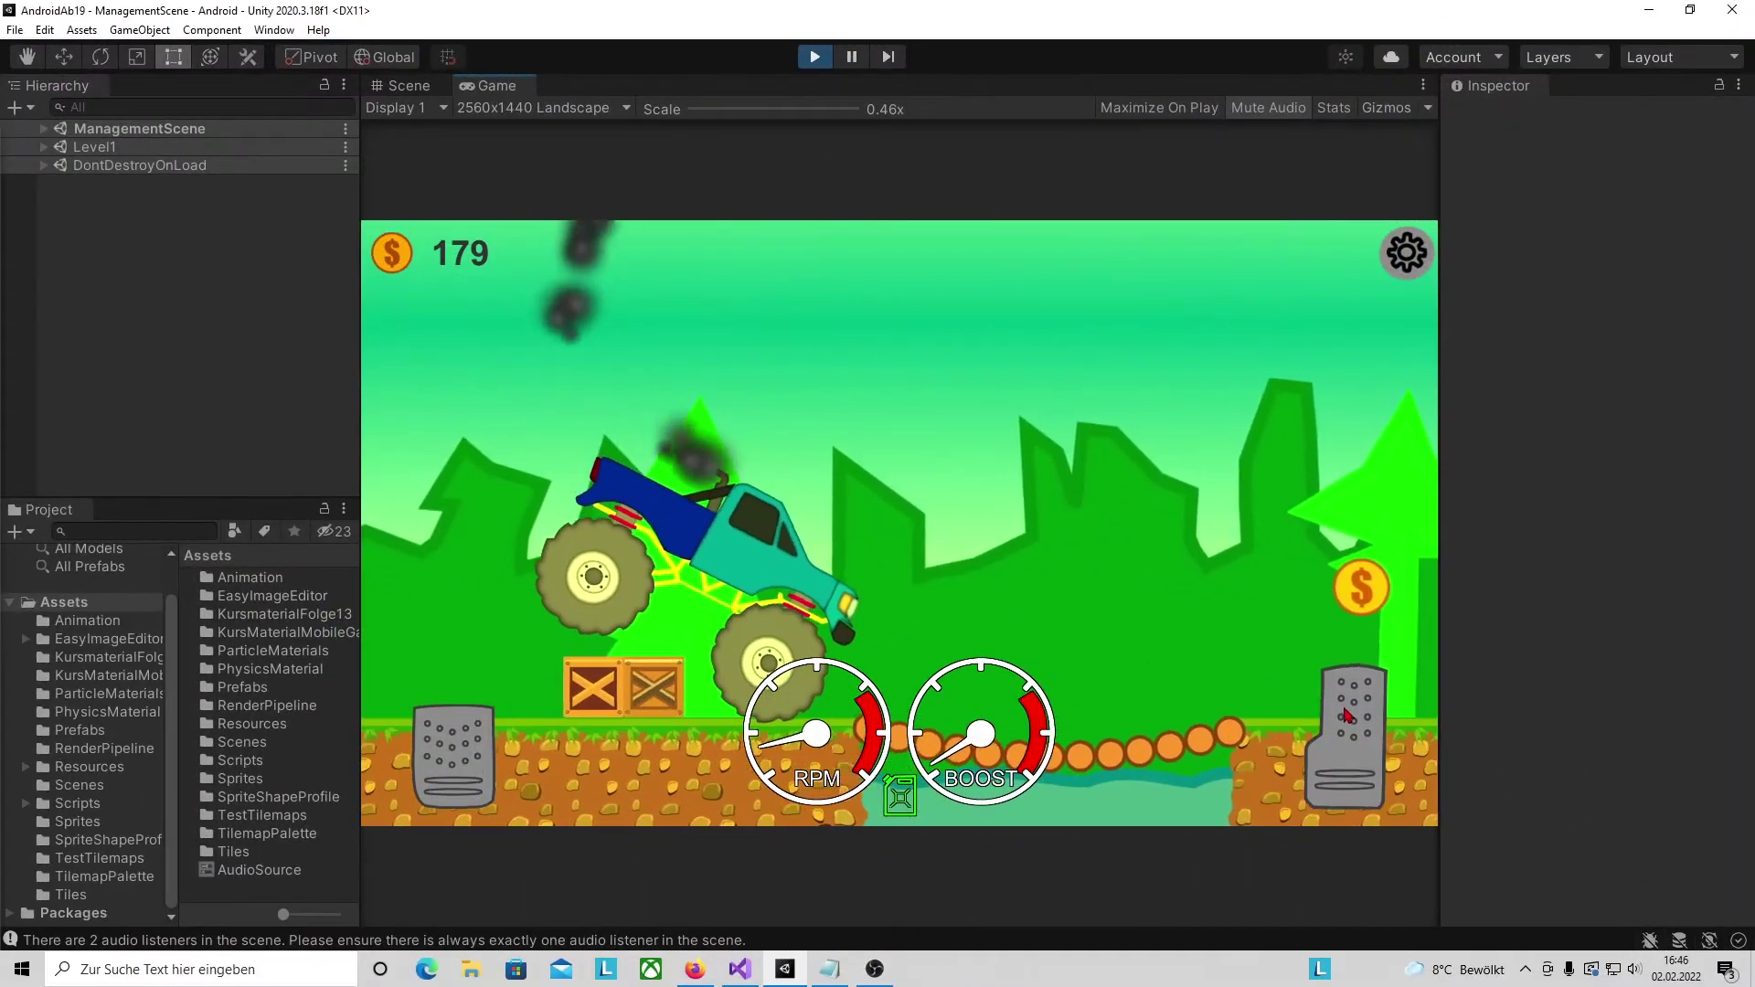
drag(1346, 716, 1354, 716)
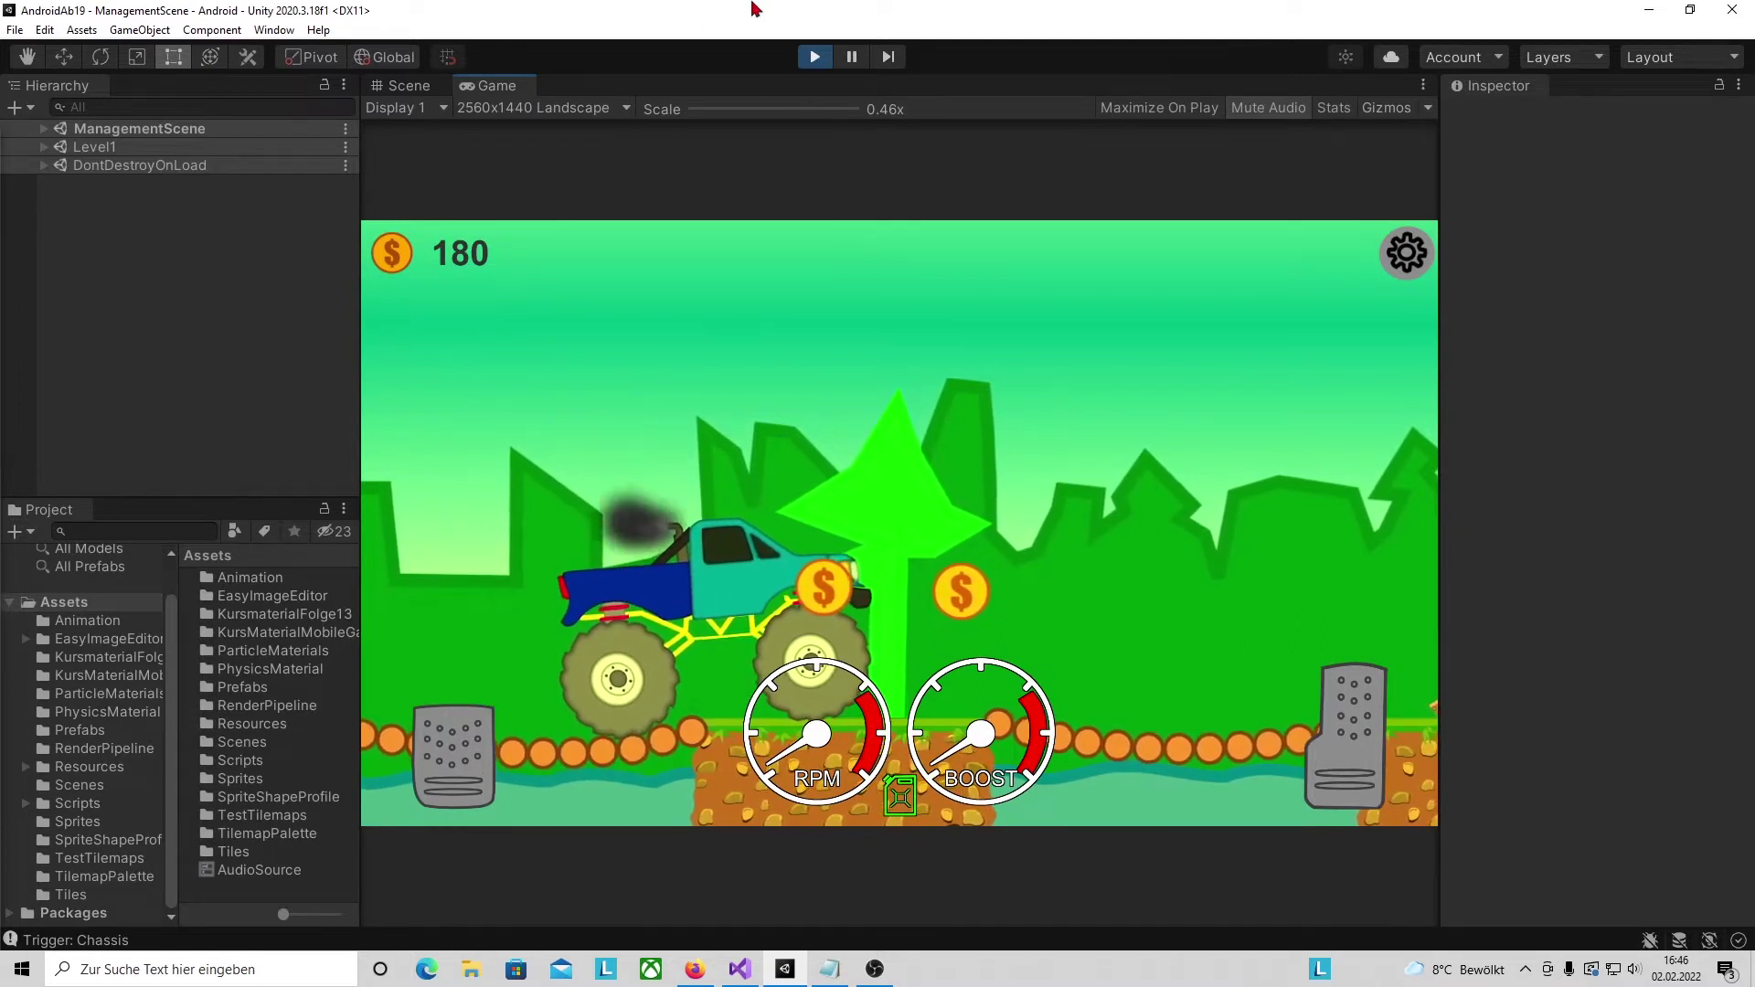
- Stop Play and create a C# script named EffectOnTrigger in Assets/Scripts/Animation
click(814, 57)
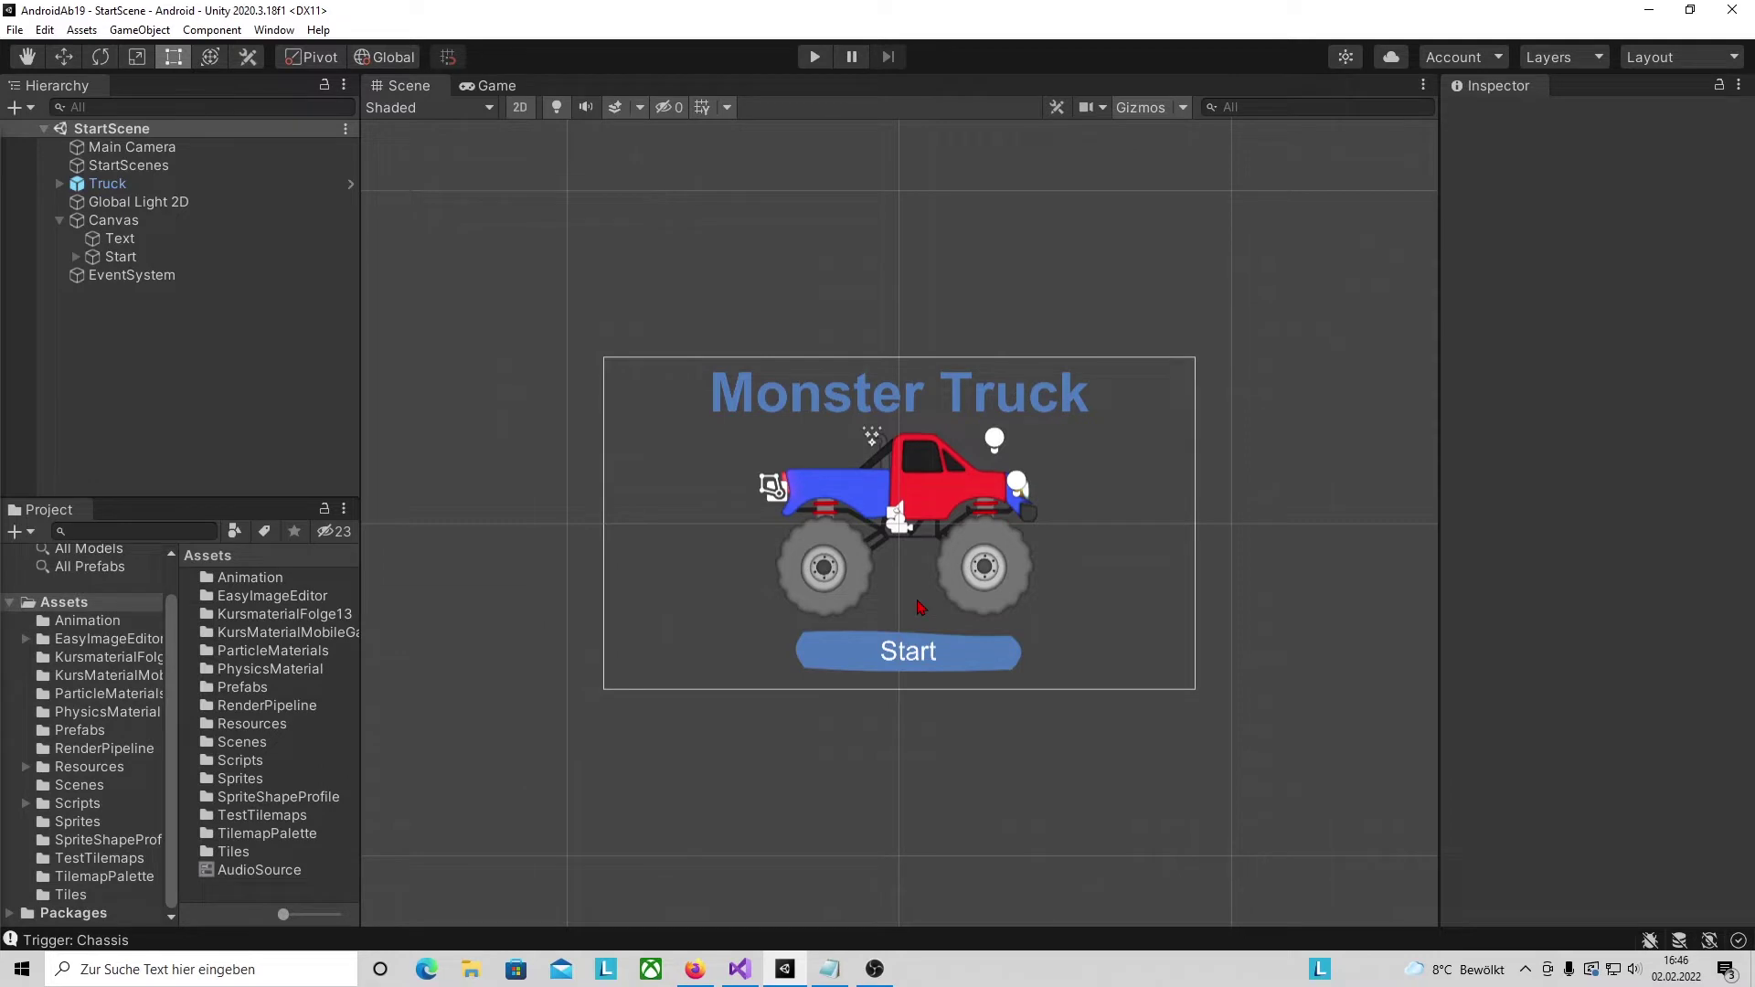
drag(362, 436, 416, 437)
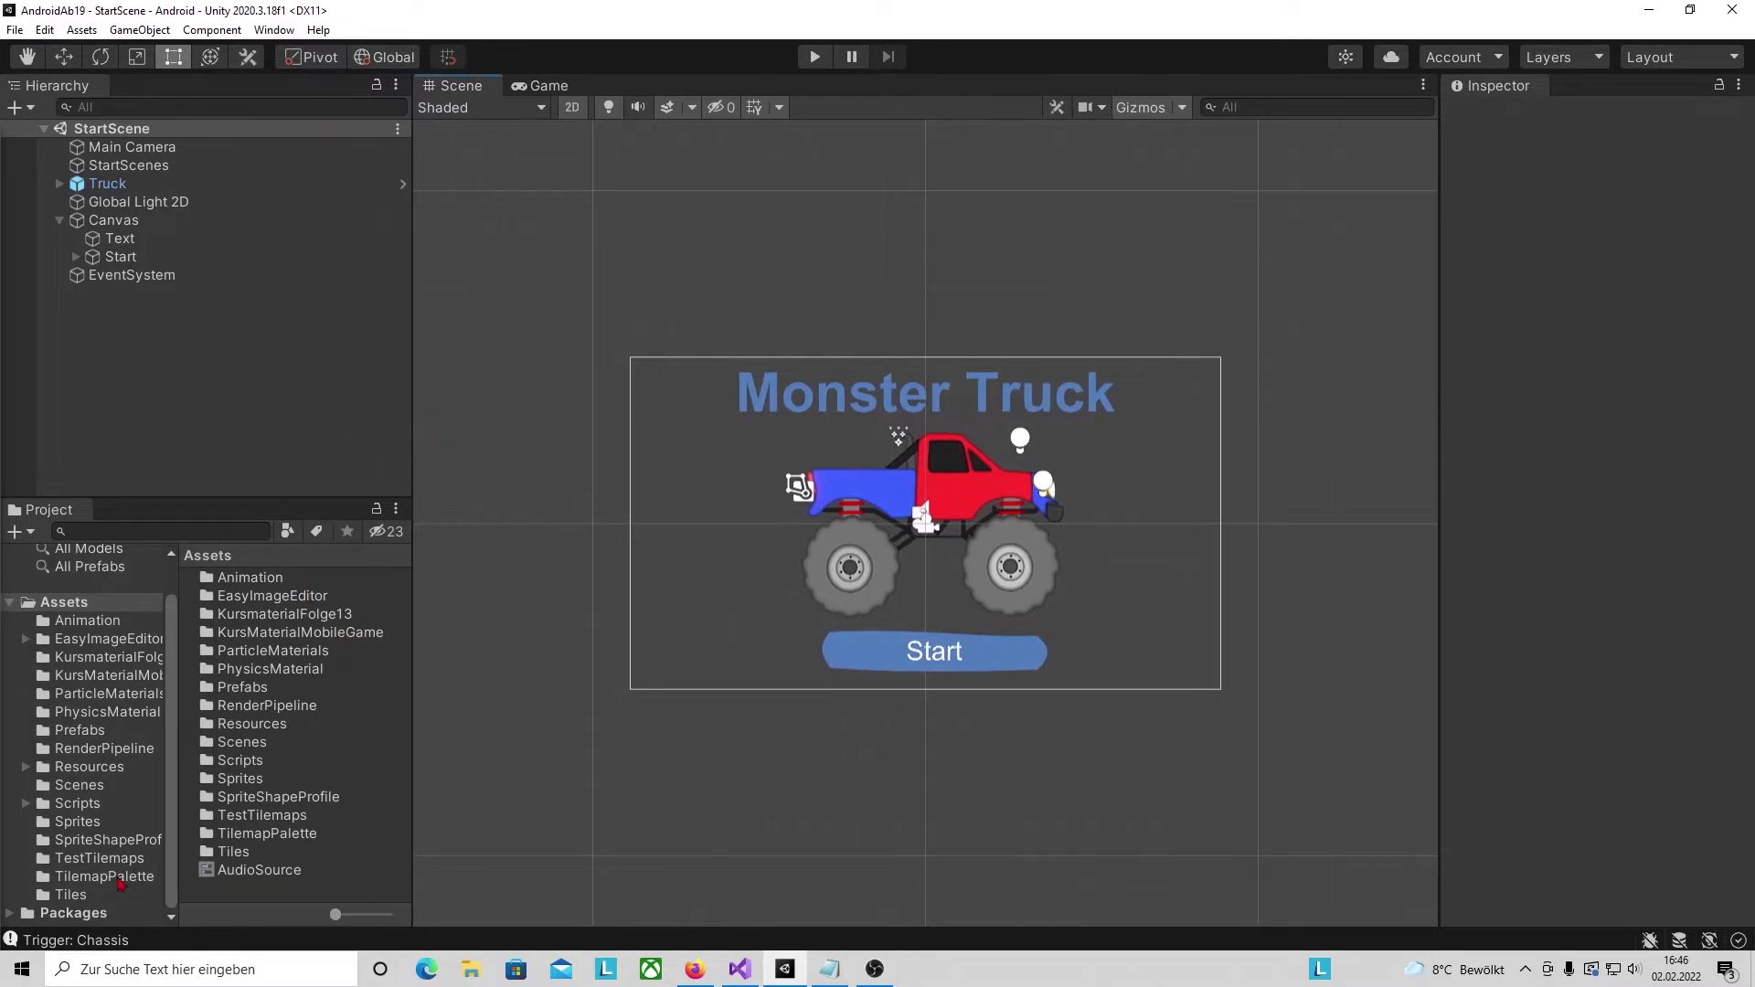
click(88, 808)
click(289, 583)
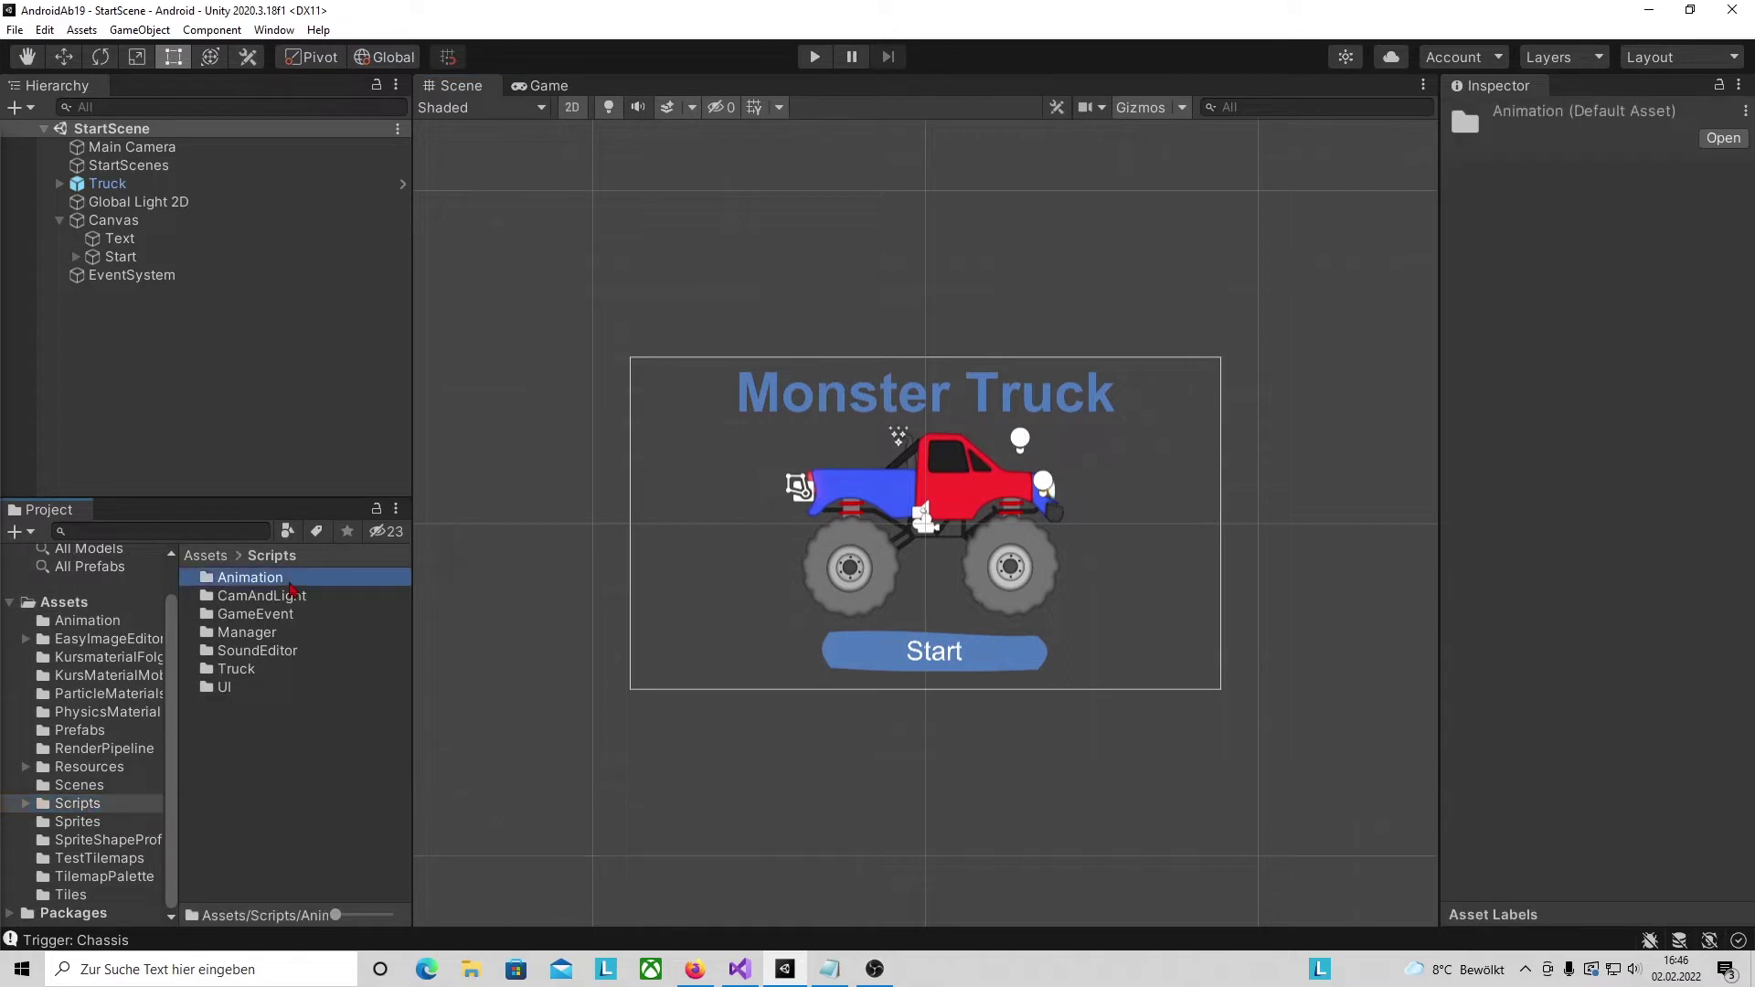
double_click(289, 583)
right_click(346, 658)
click(512, 197)
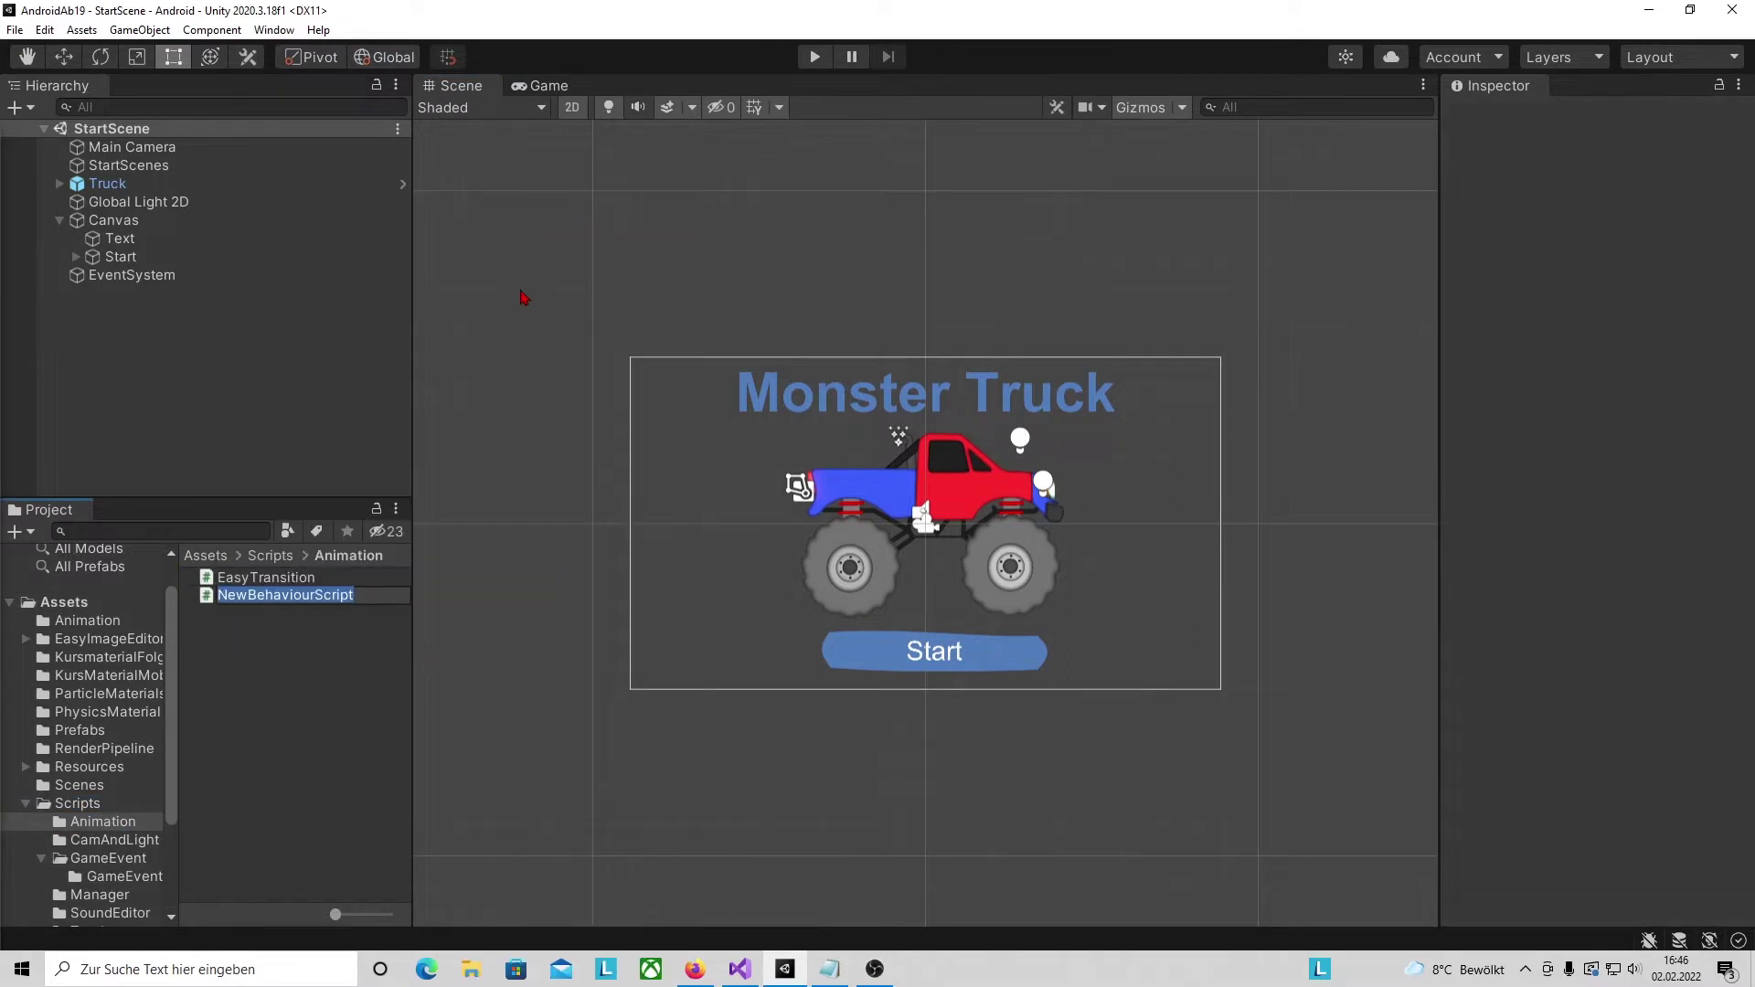
text(EffectOnTrigger)
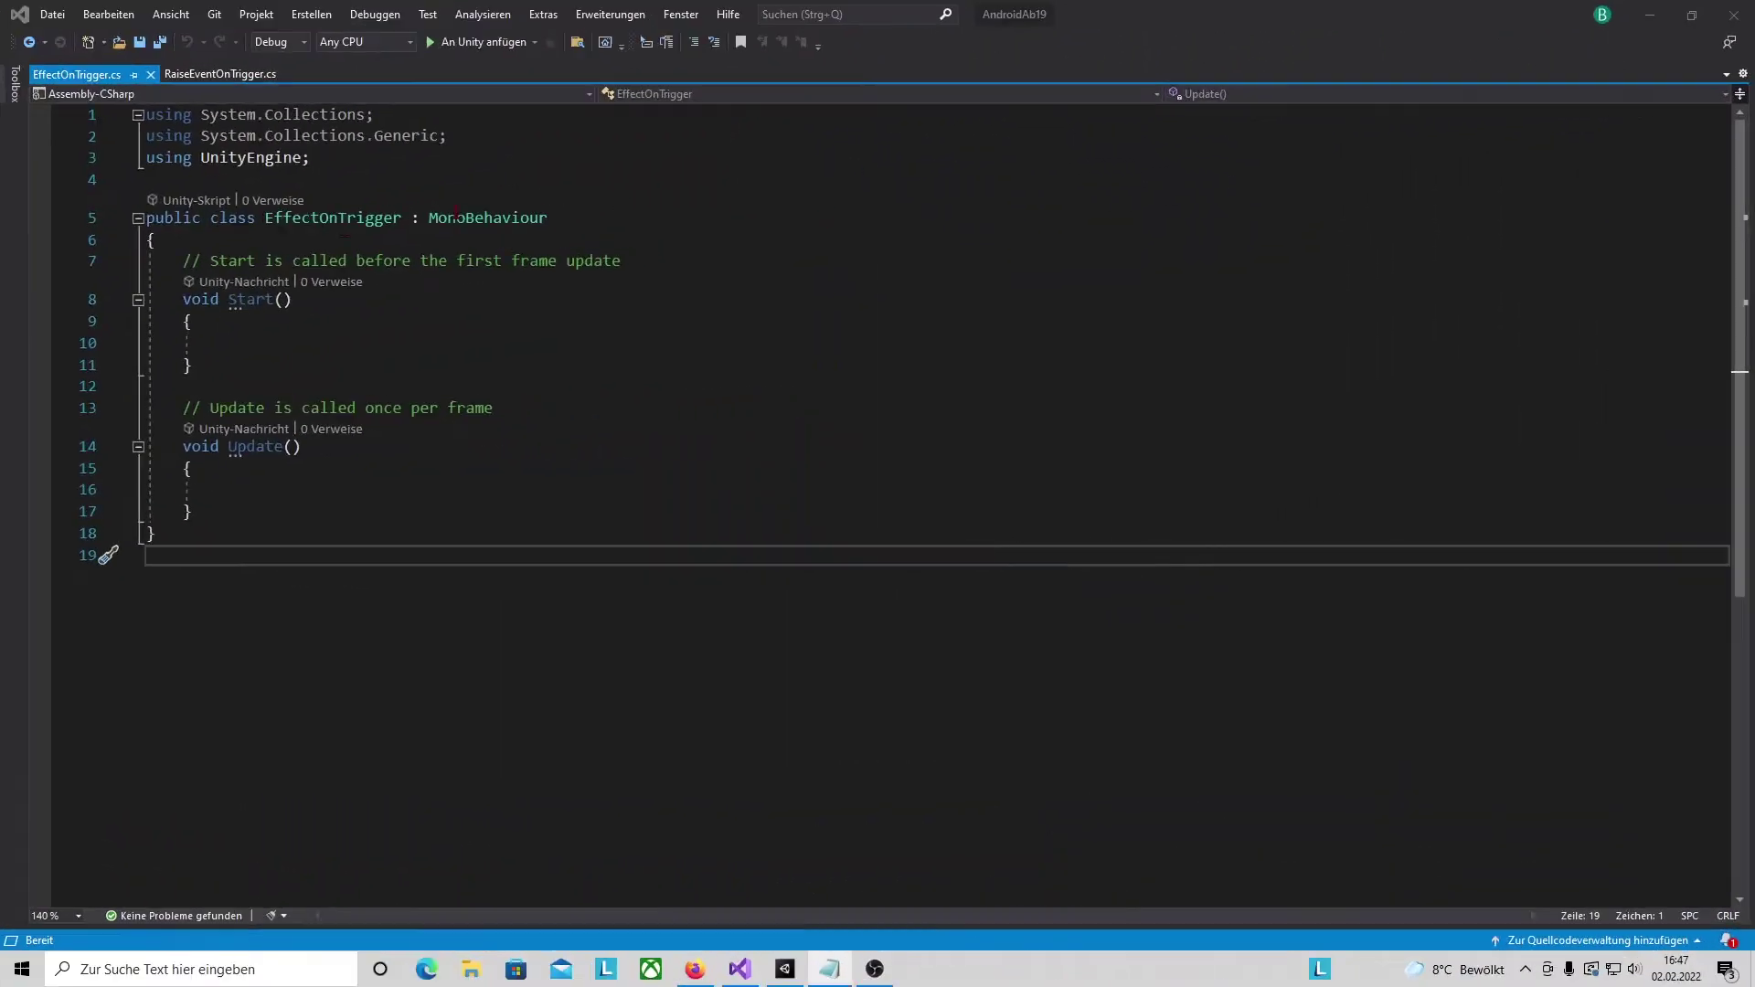
- Add [SerializeField] ParticleSystem particle plus EasyTransition moveTransition and fadeOutTransition fields to EffectOnTrigger
click(203, 236)
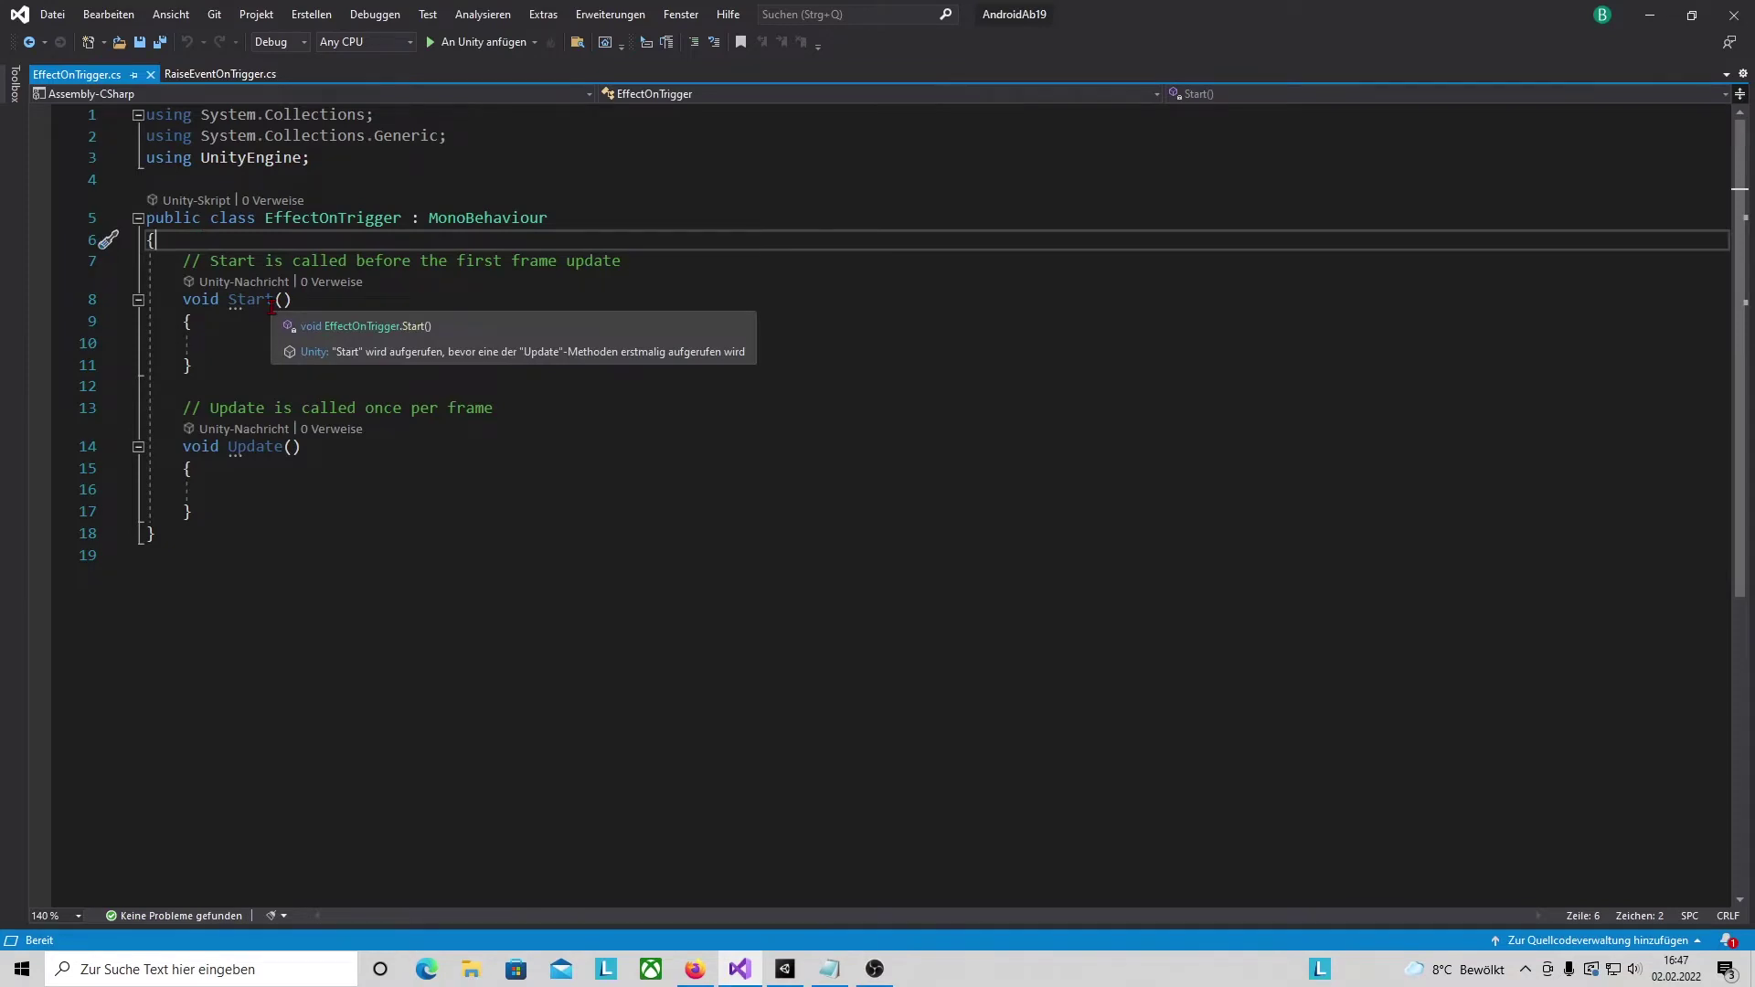
key(Return)
key(Return)
key(Return)
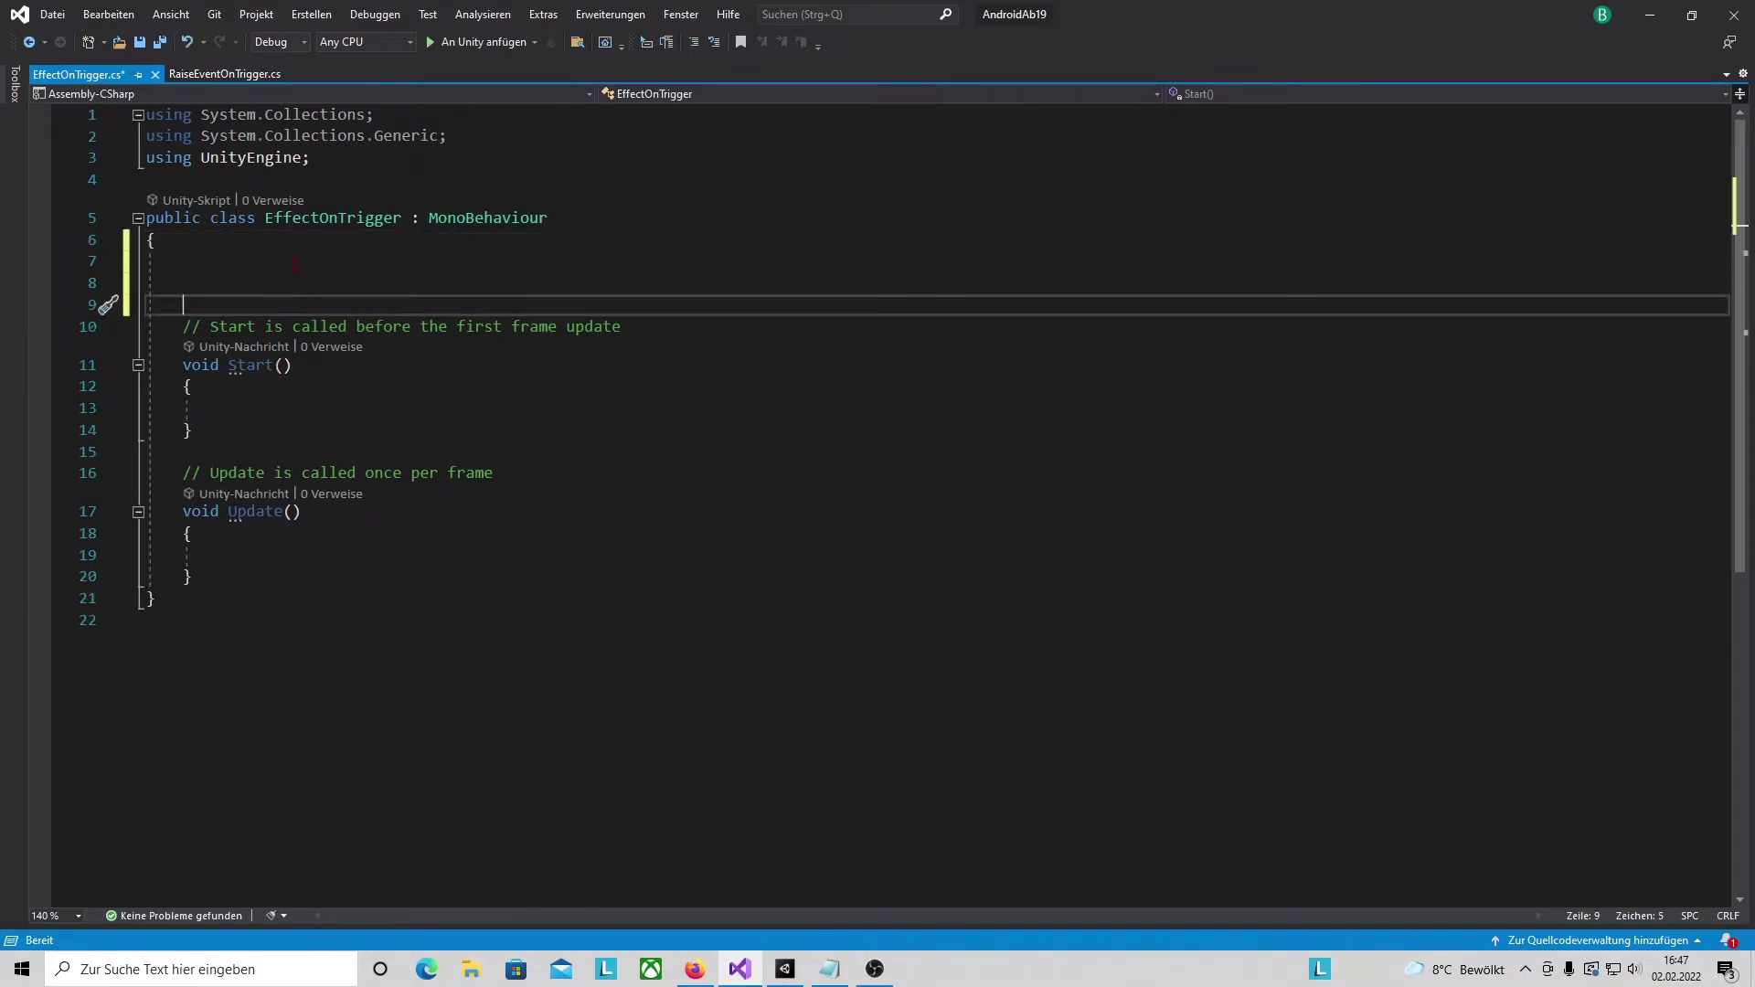
click(223, 264)
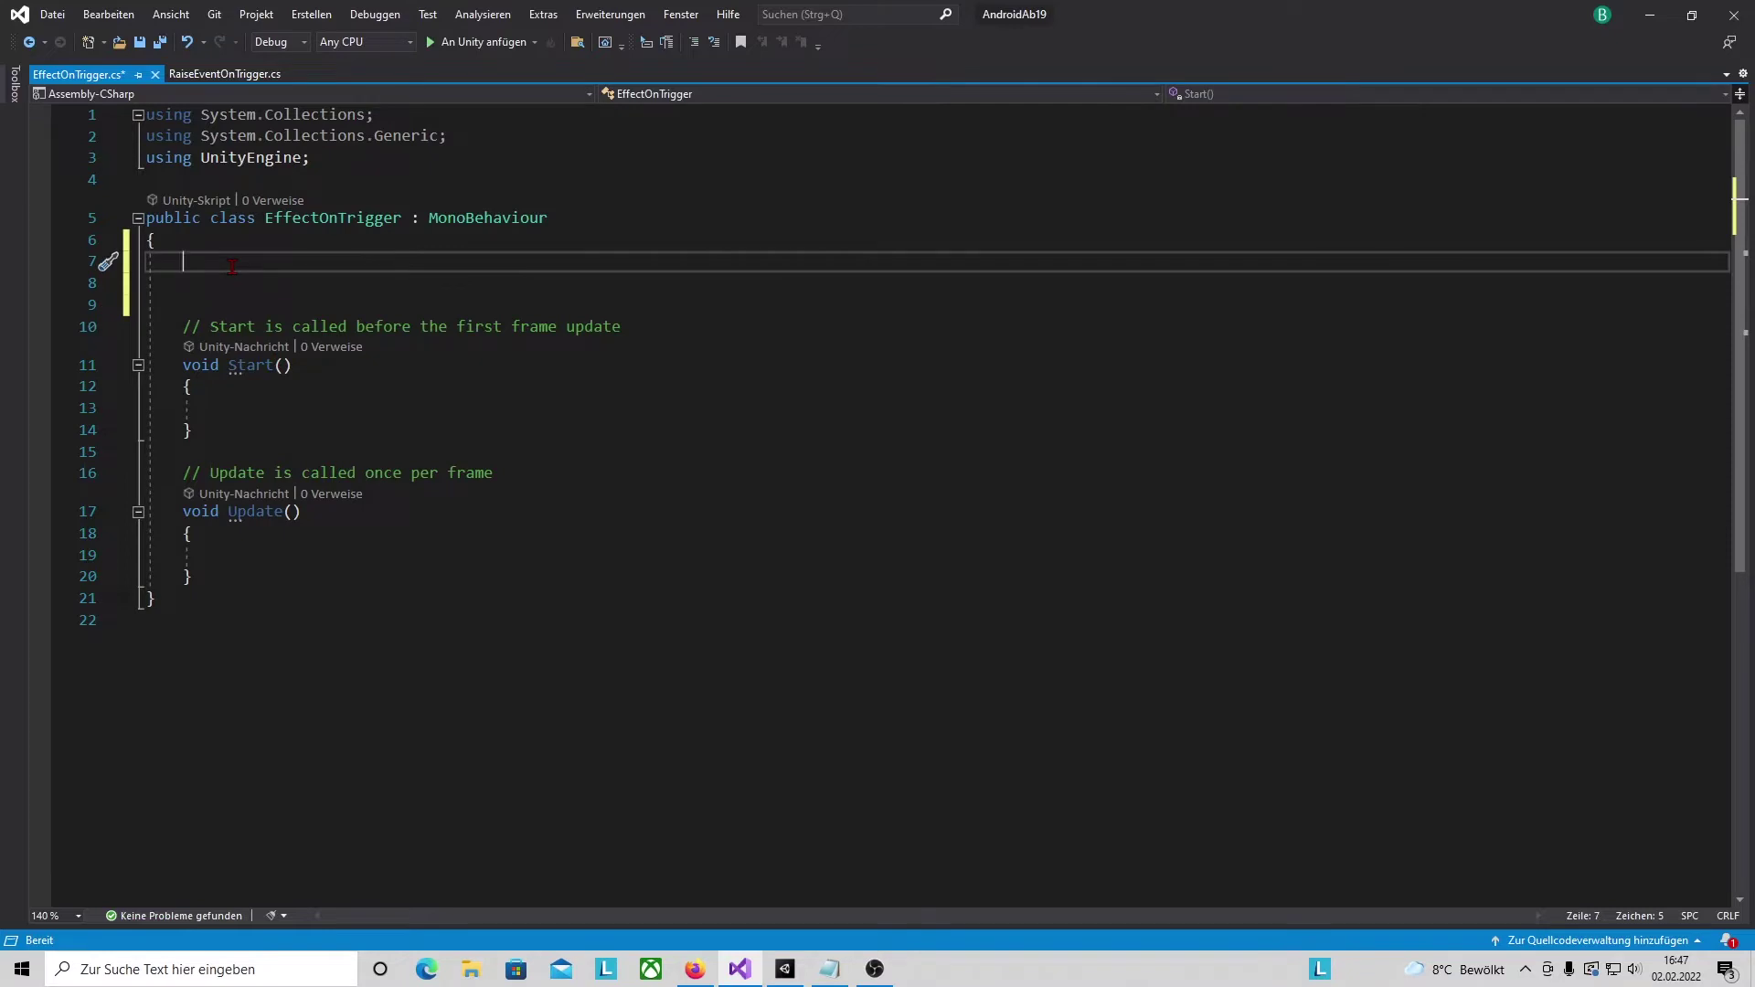
text([)
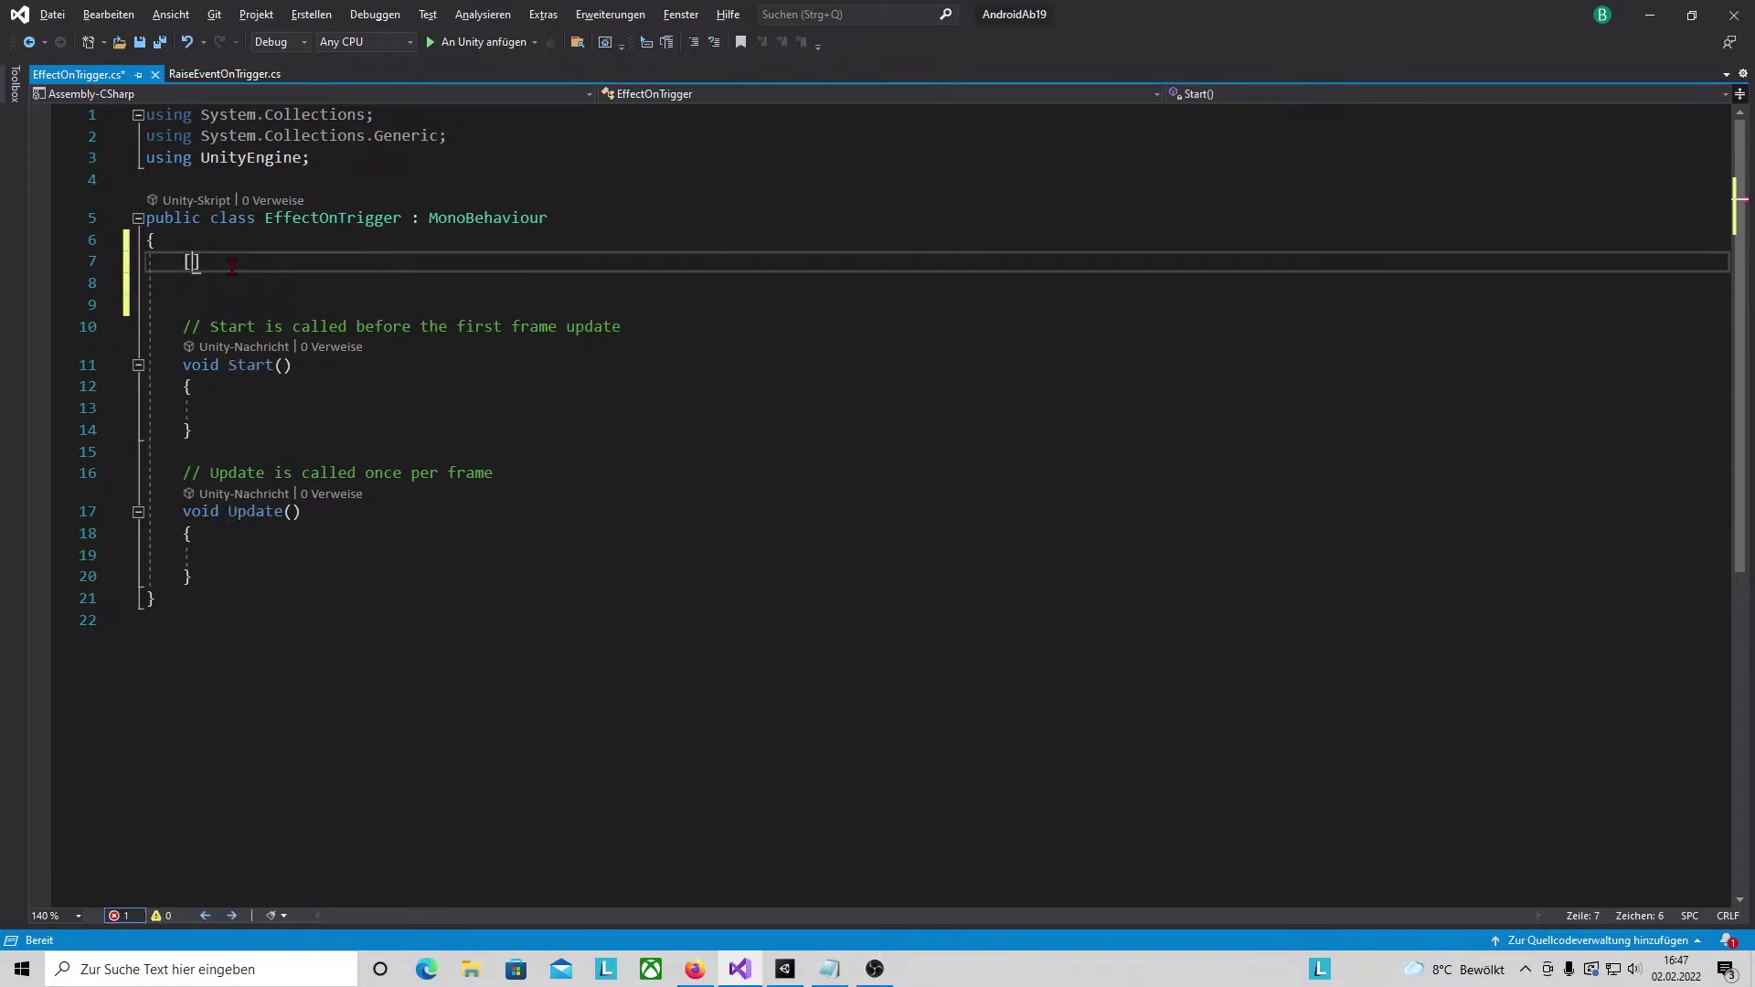
text(SerializeField] ParticleSystem particle;)
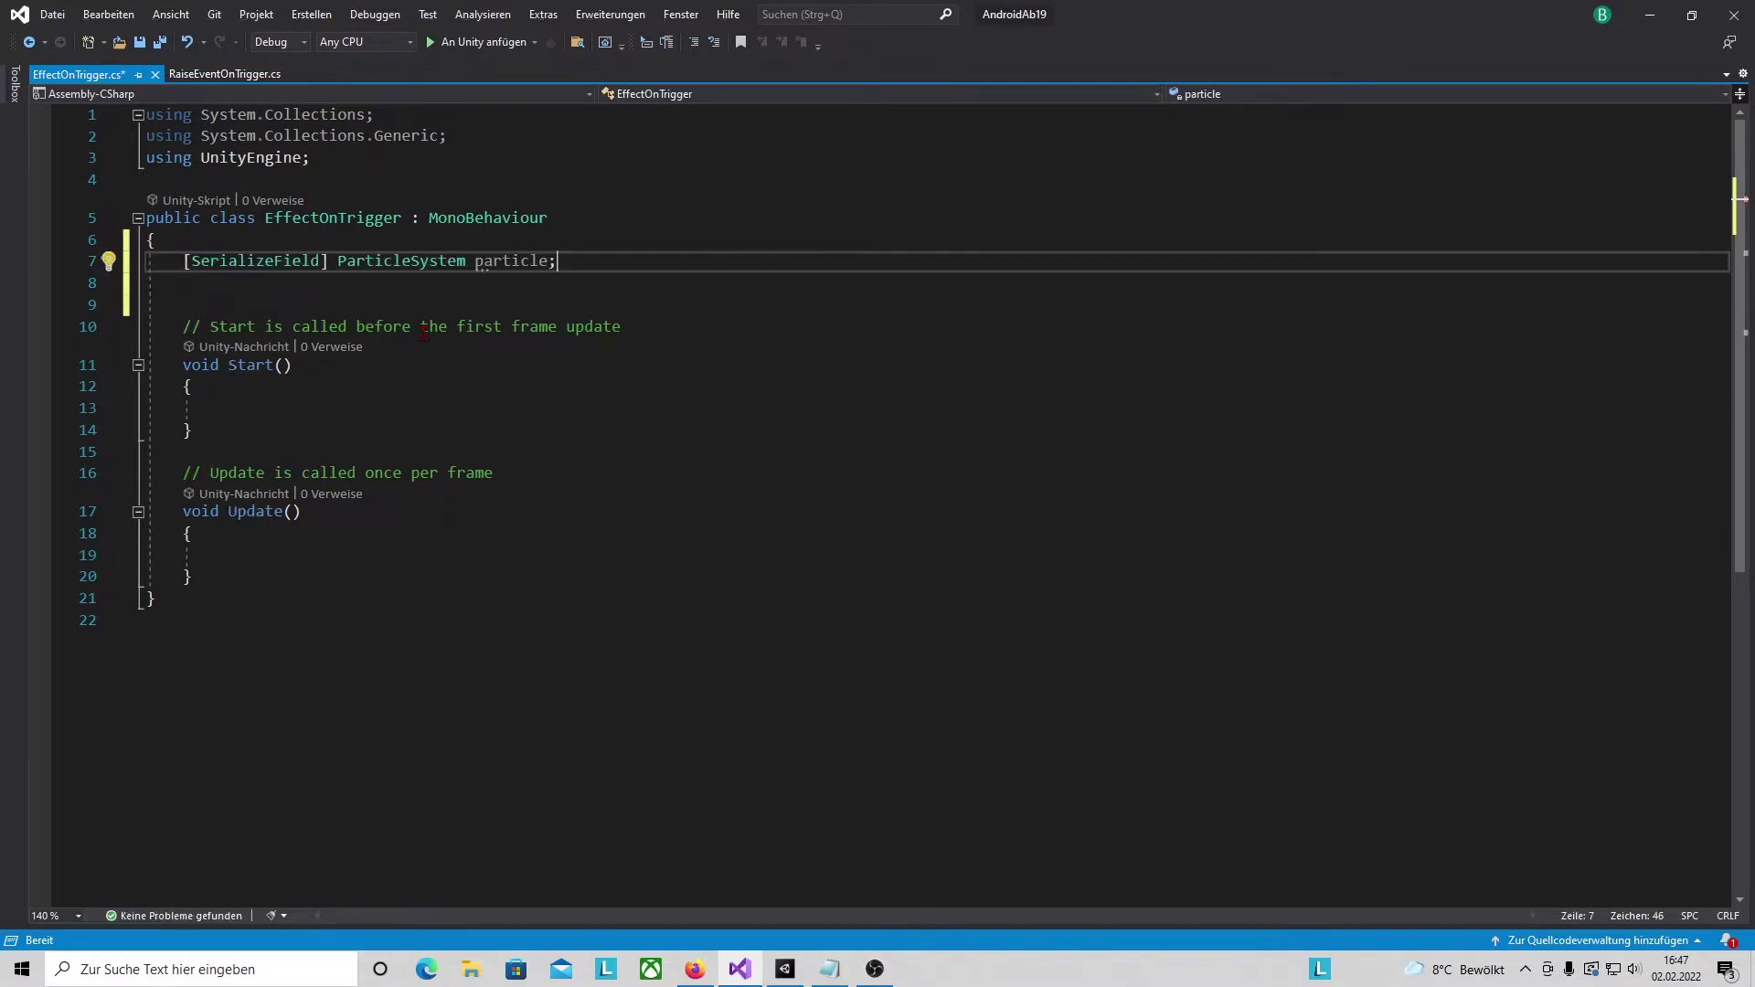
key(Return)
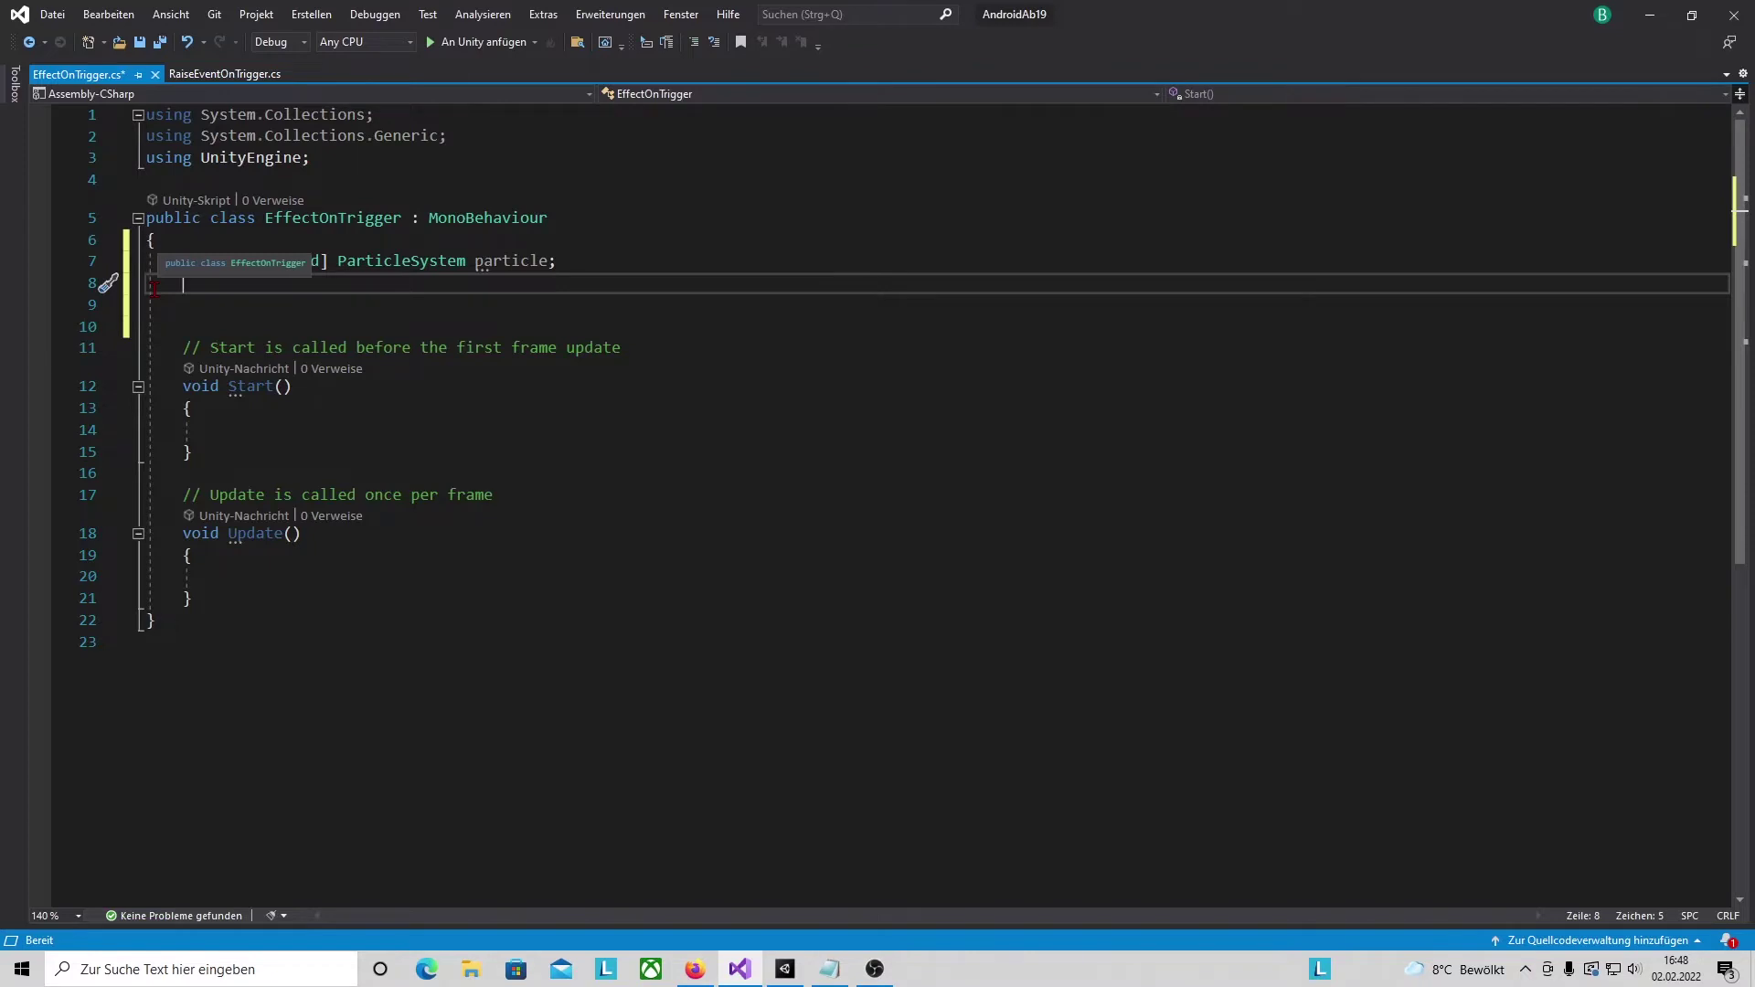
key(ctrl+v)
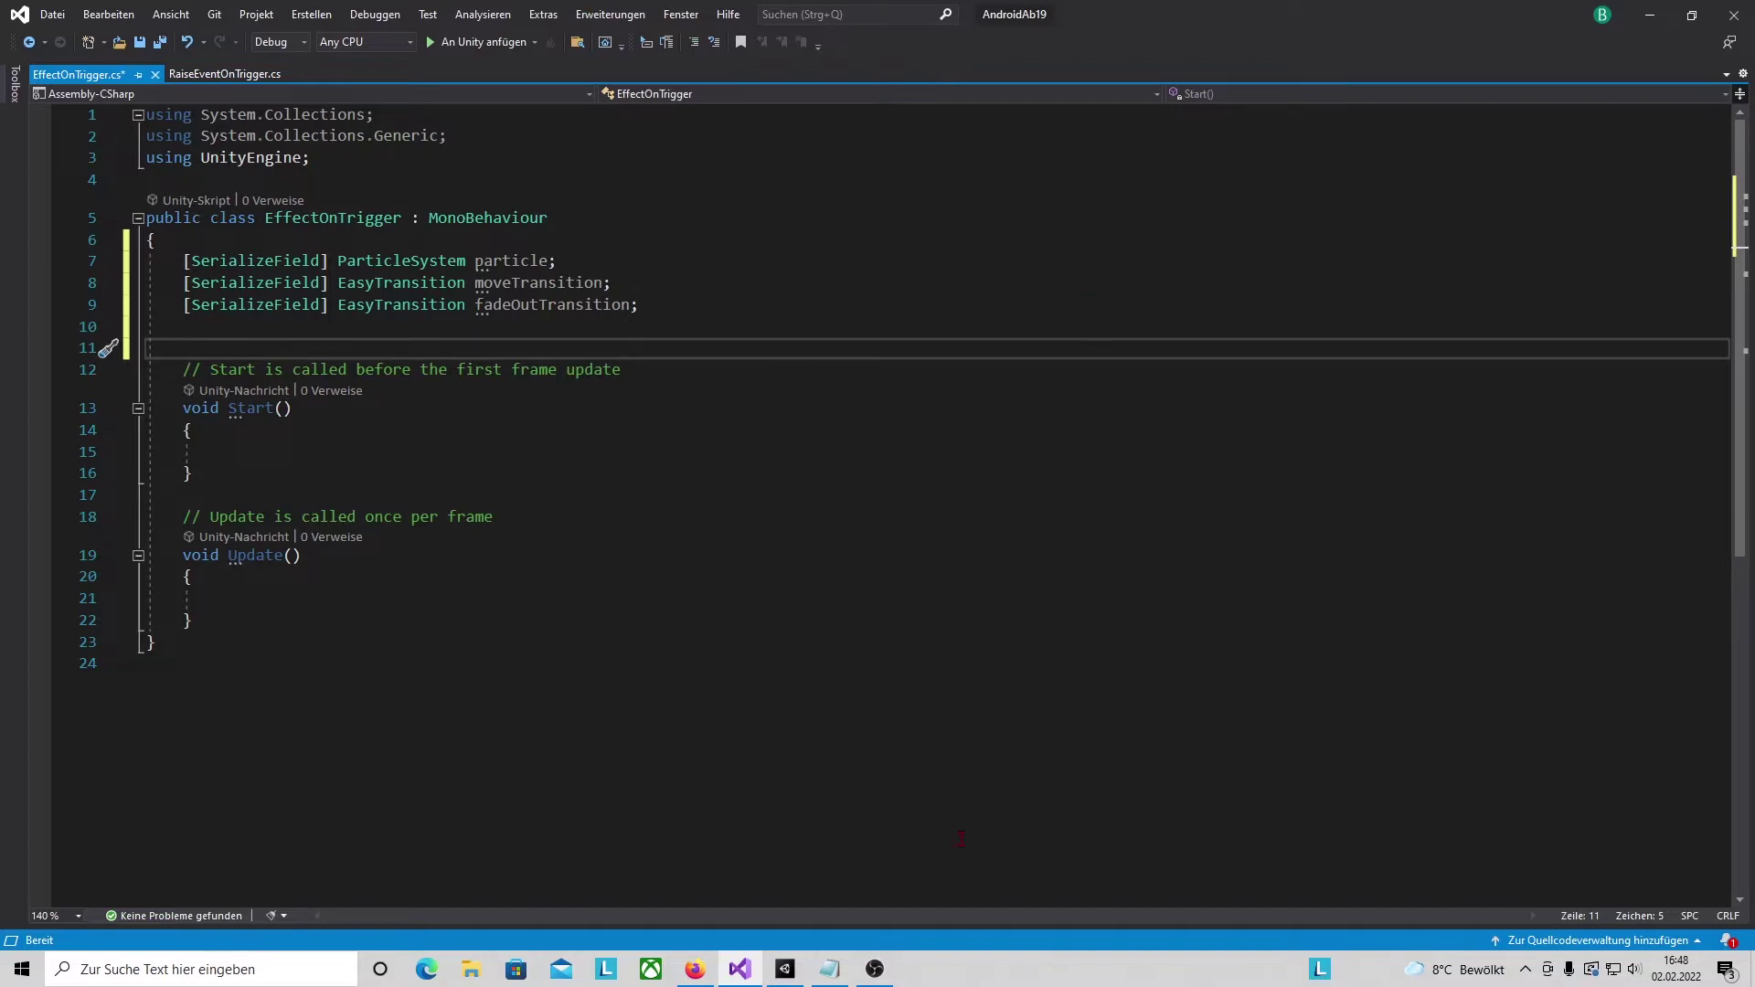
click(785, 969)
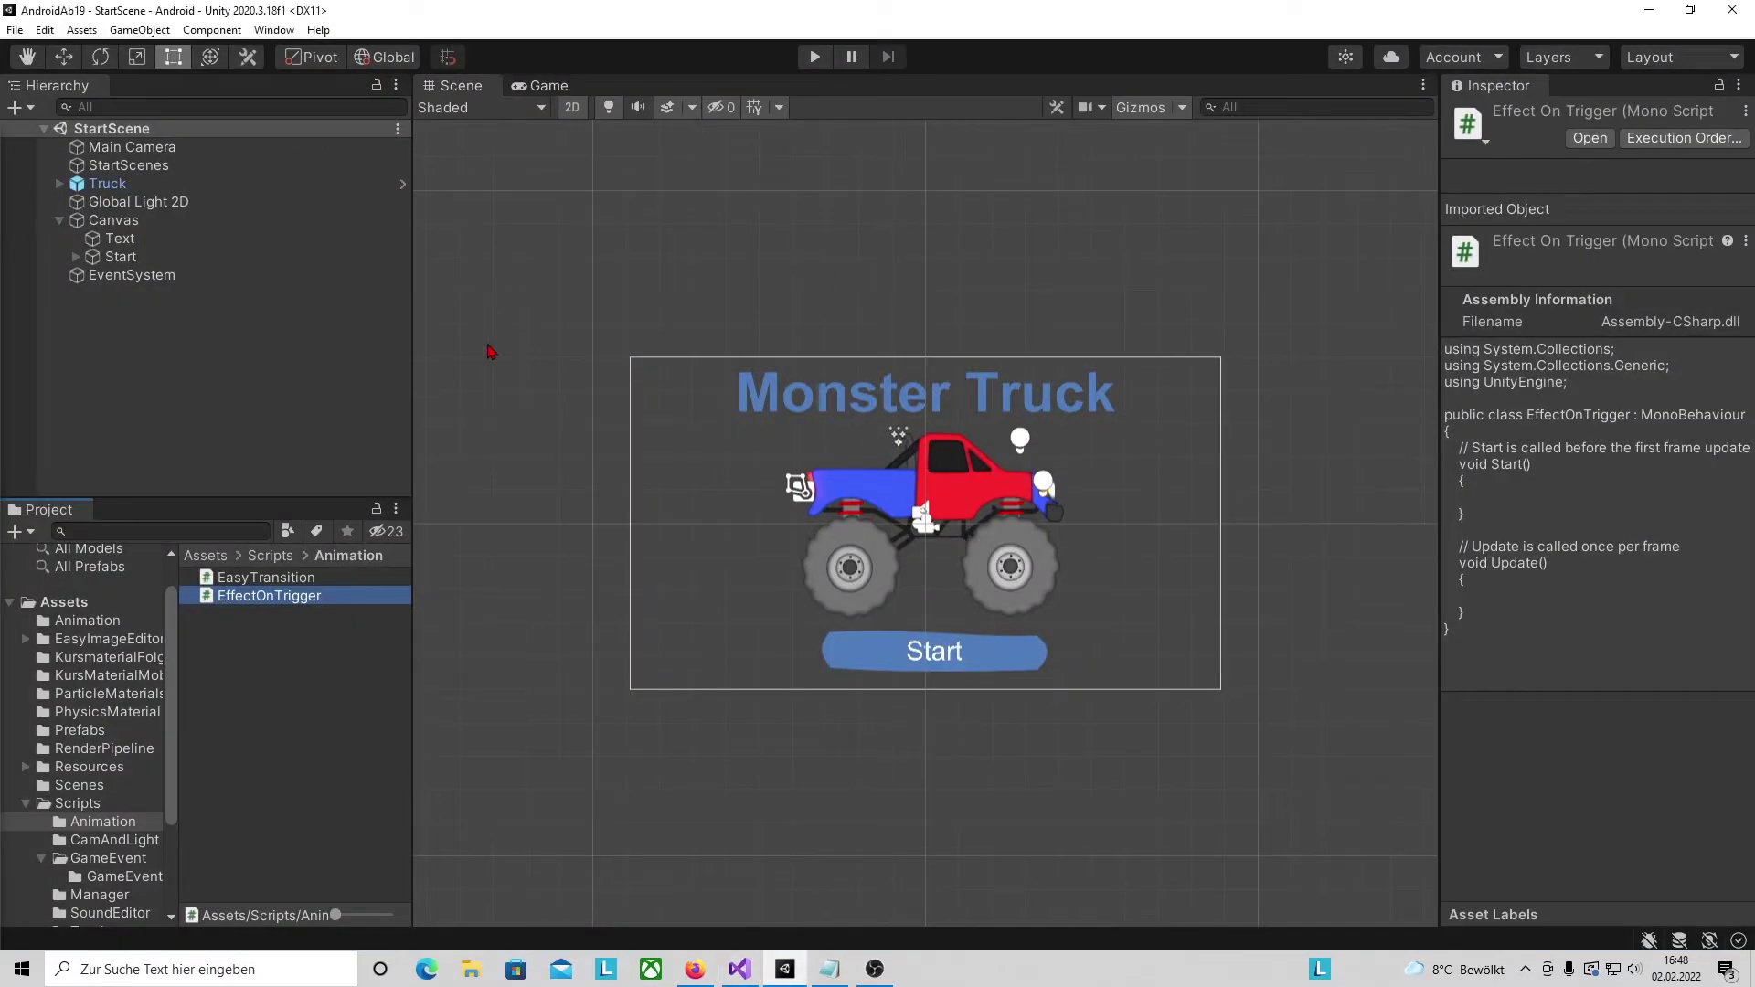
- Drive the truck through the level collecting coins, then stop and inspect the EasyTransition script
key(ctrl+p)
click(1335, 724)
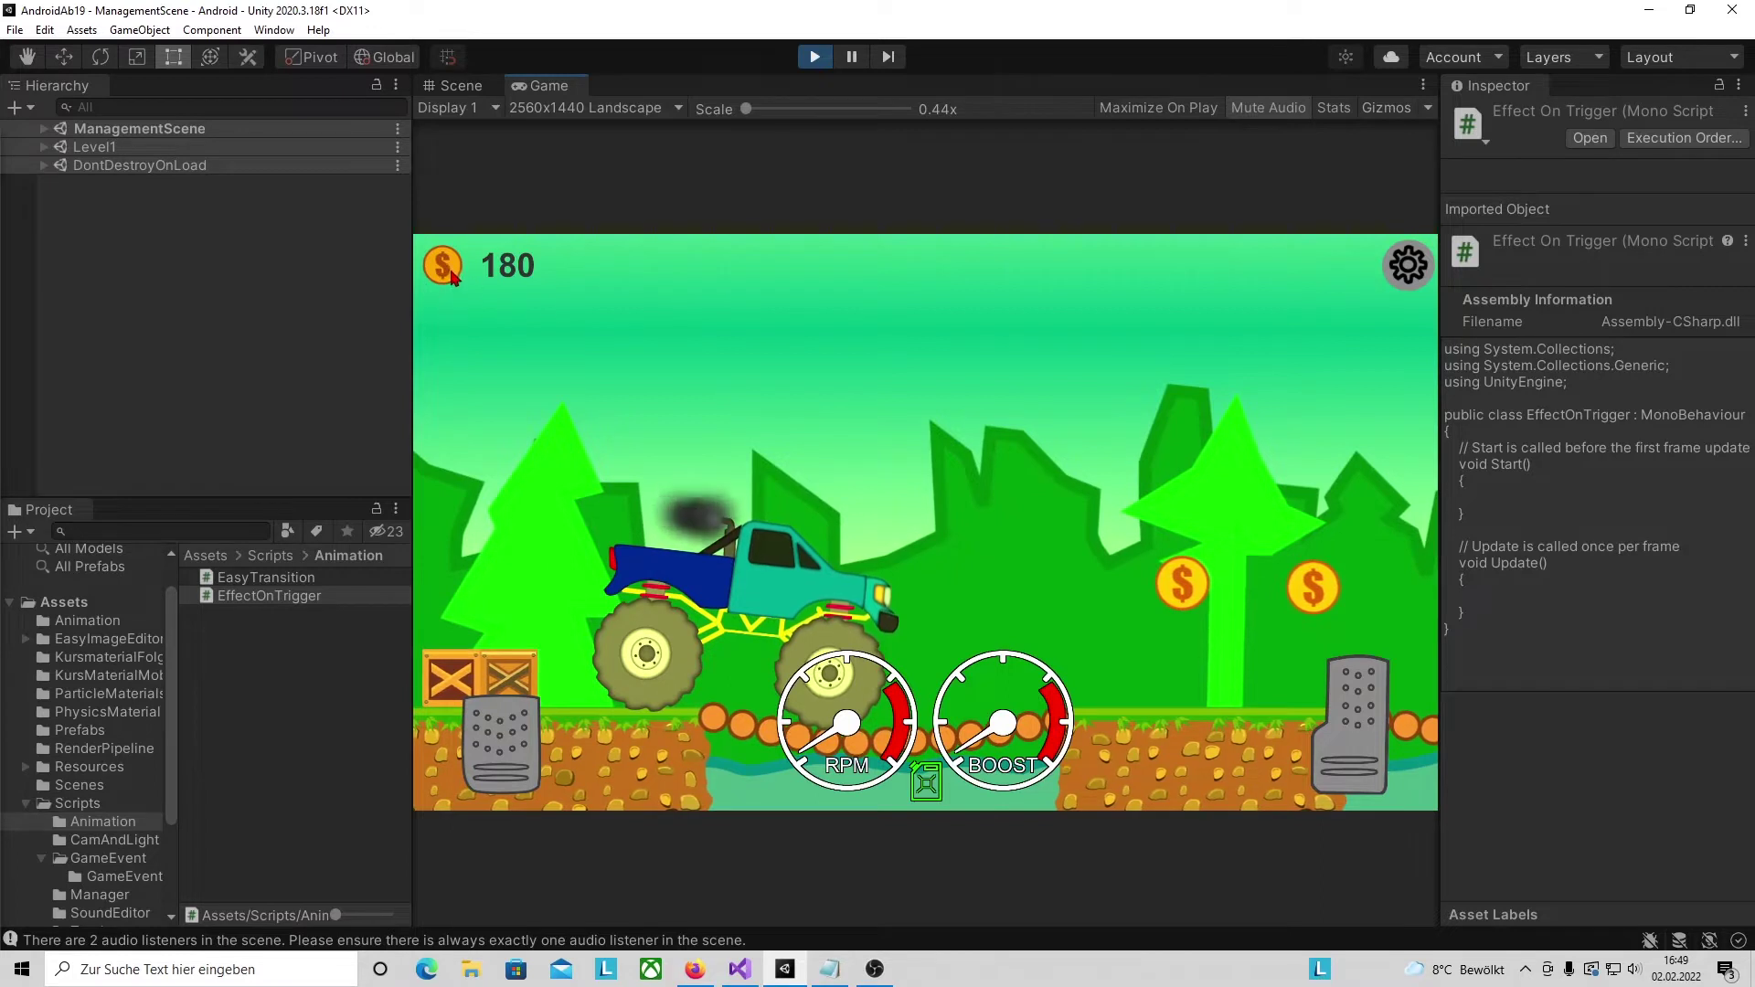
click(1374, 731)
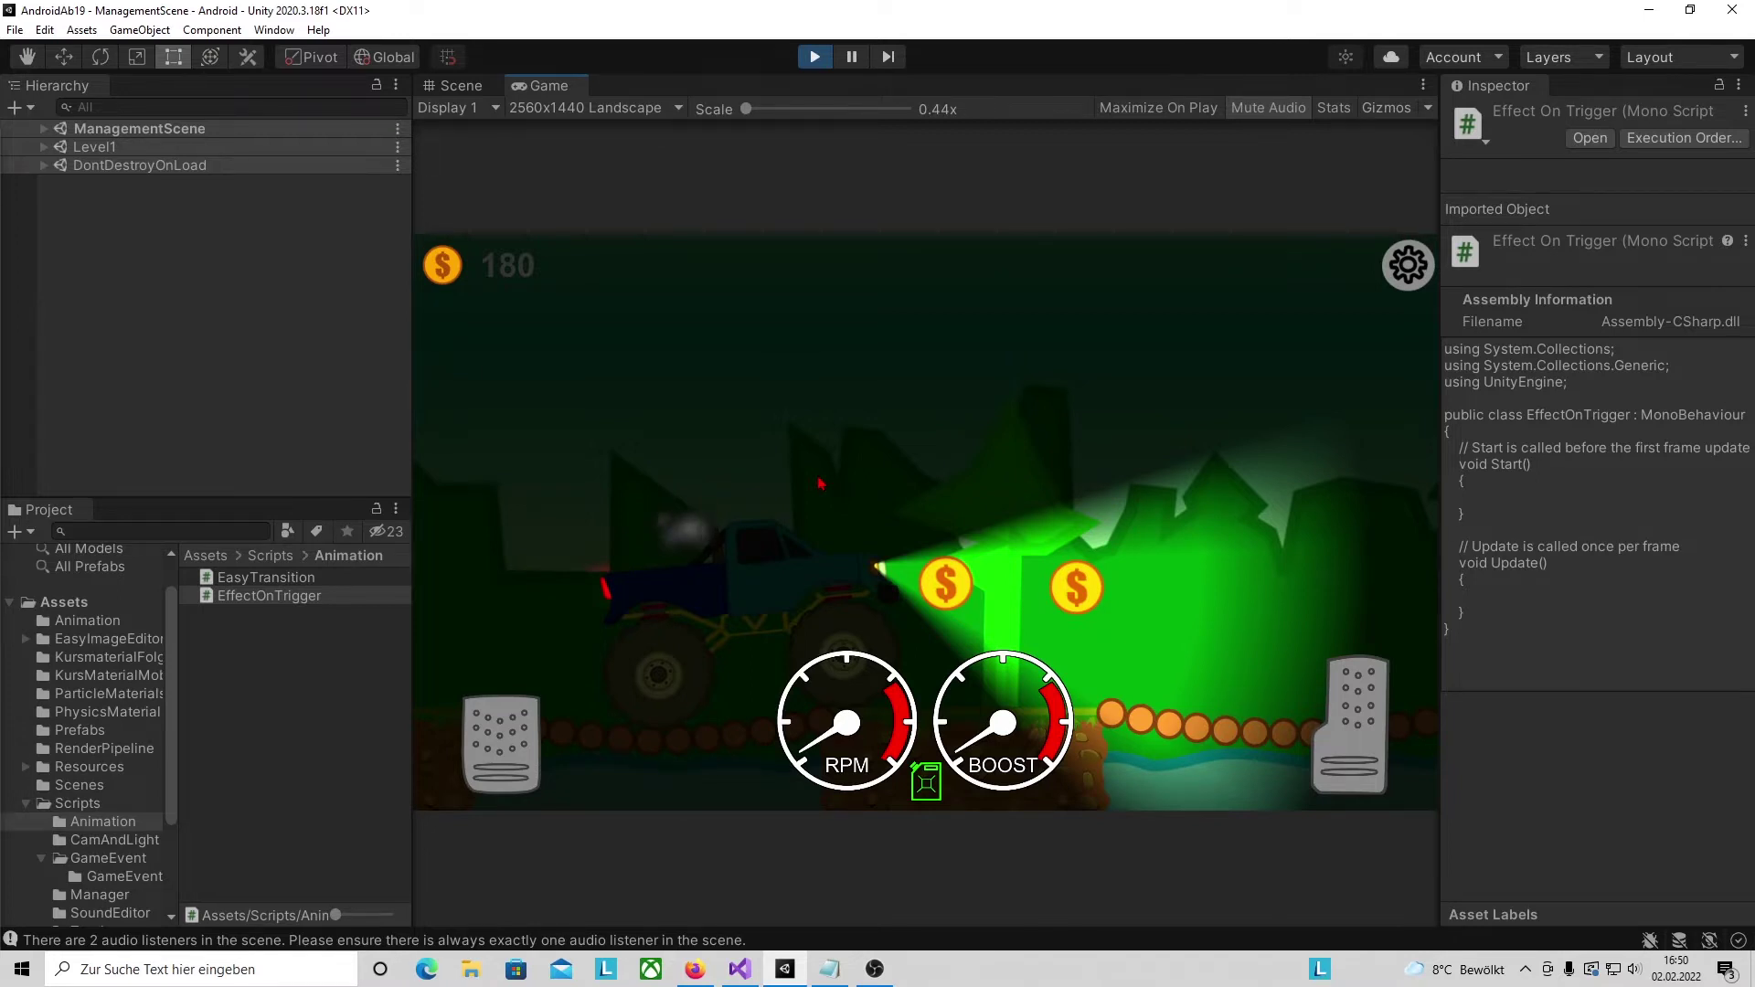
key(ctrl+p)
click(271, 577)
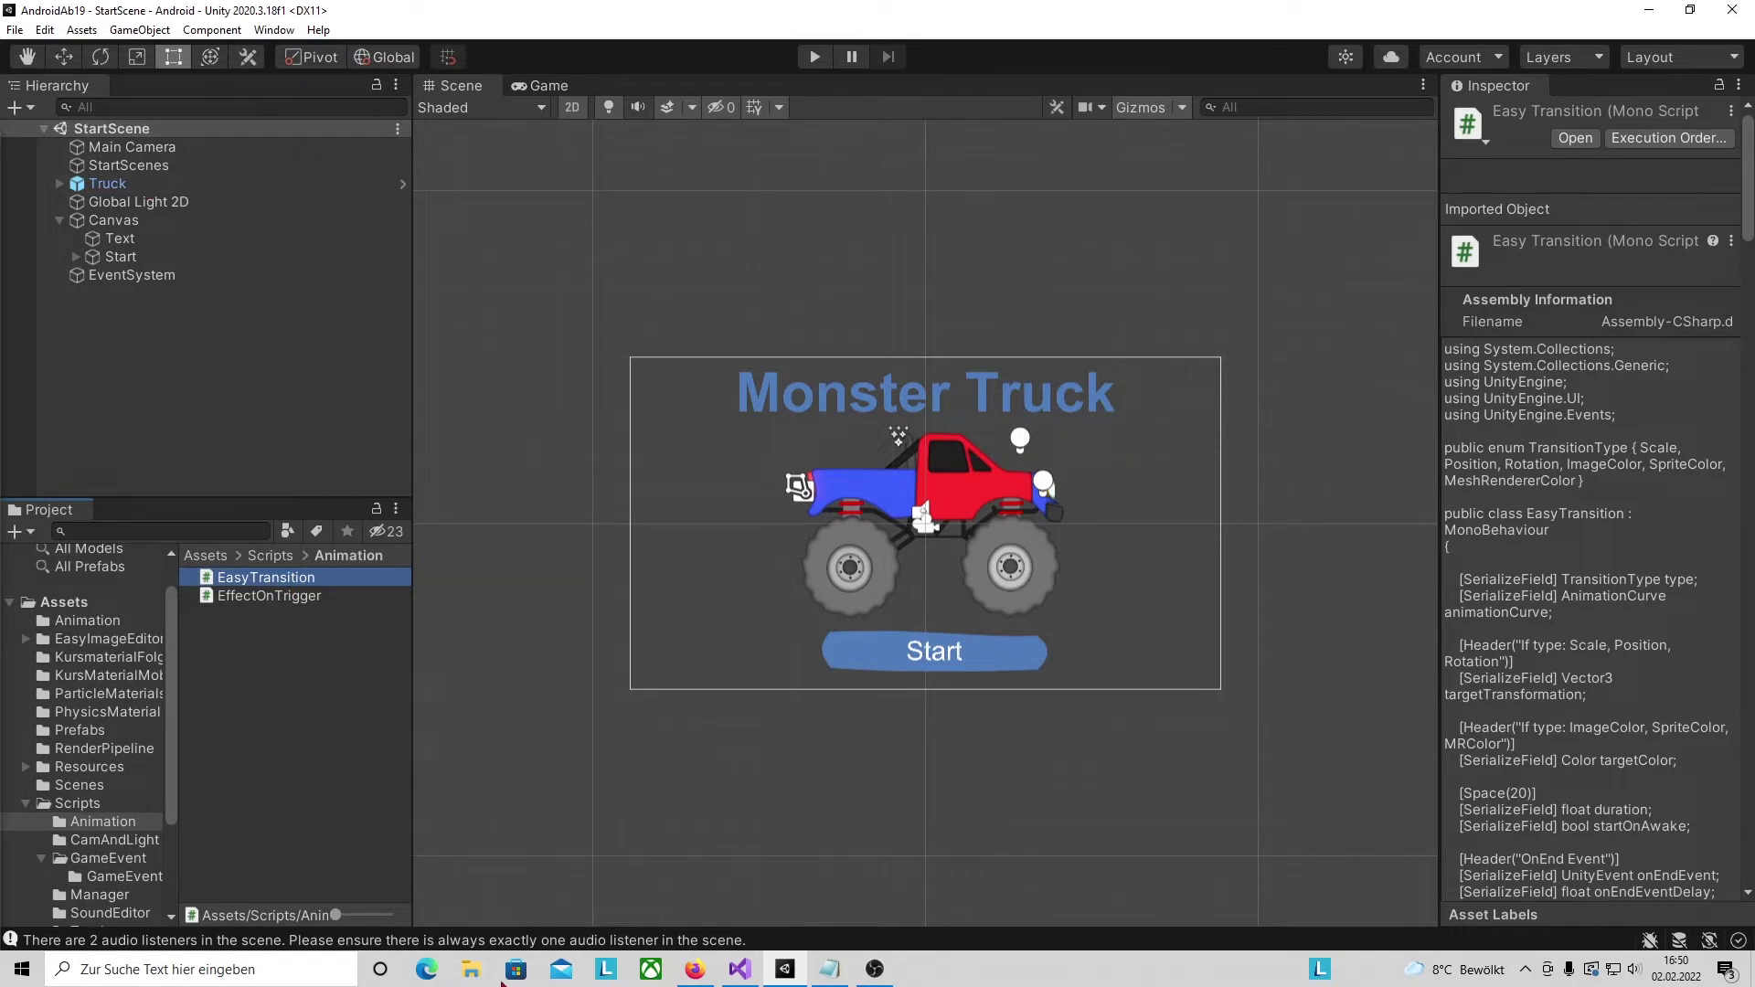
- Open the Level1 scene and select the Coin object to view its Easy Transition and trigger components
mouse_move(739, 969)
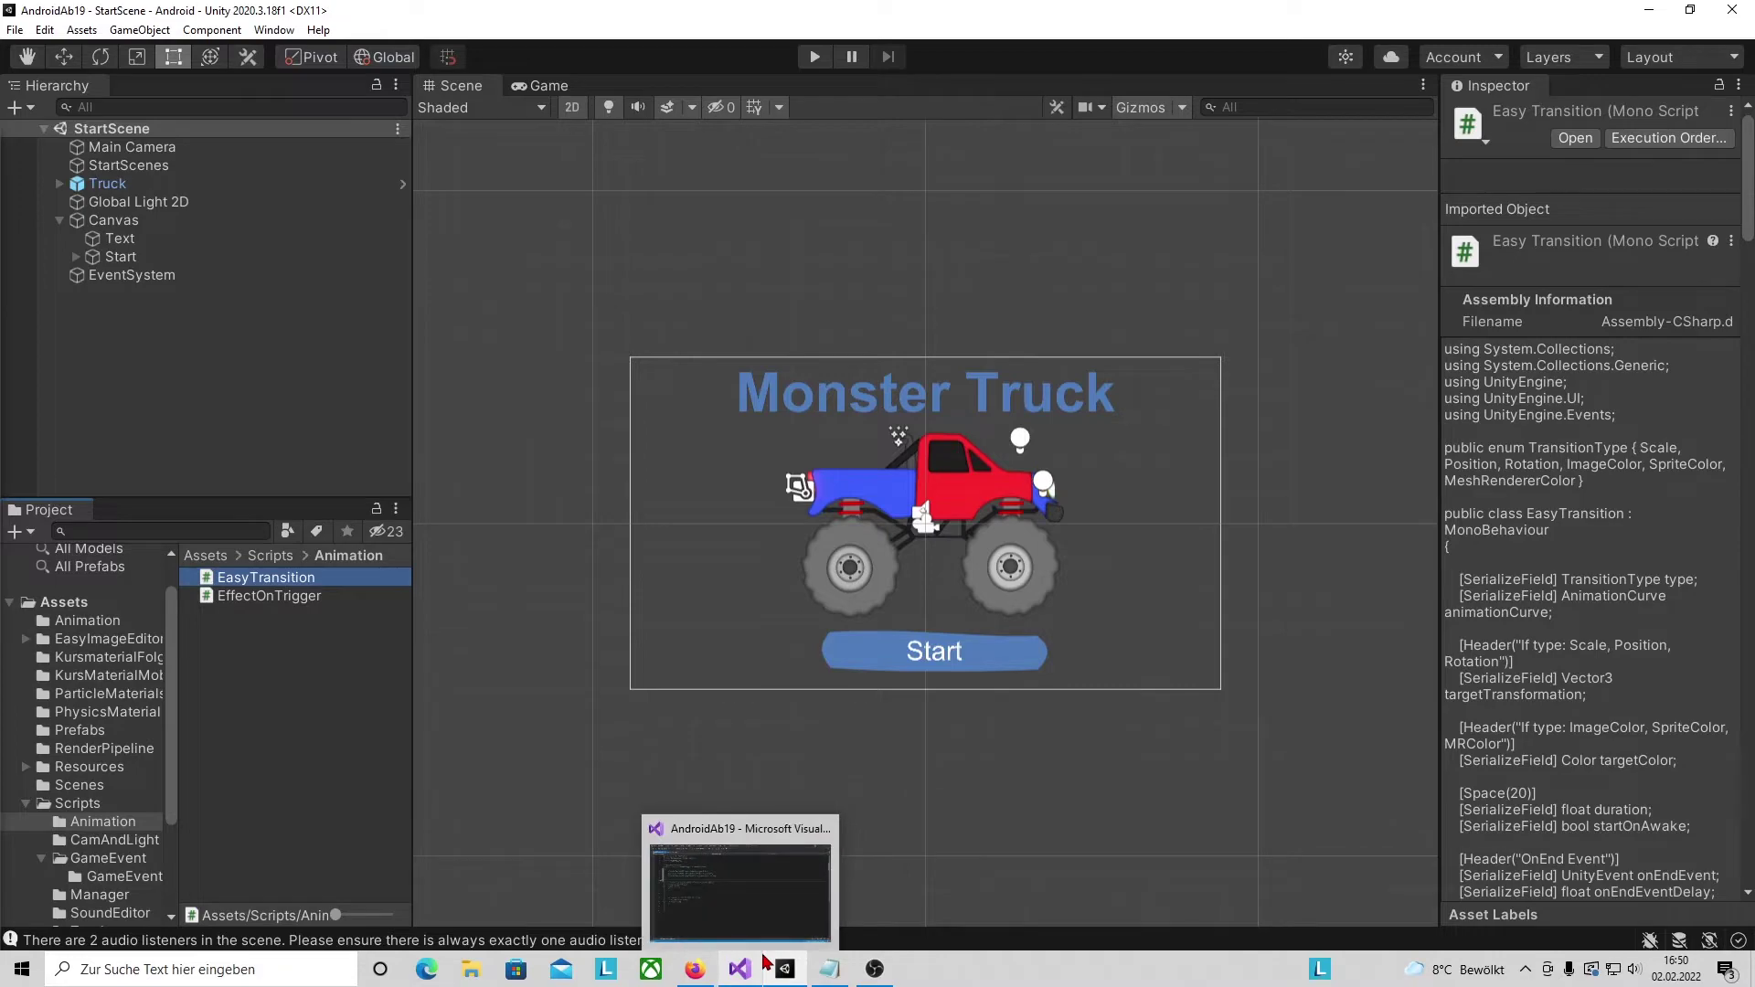
double_click(279, 596)
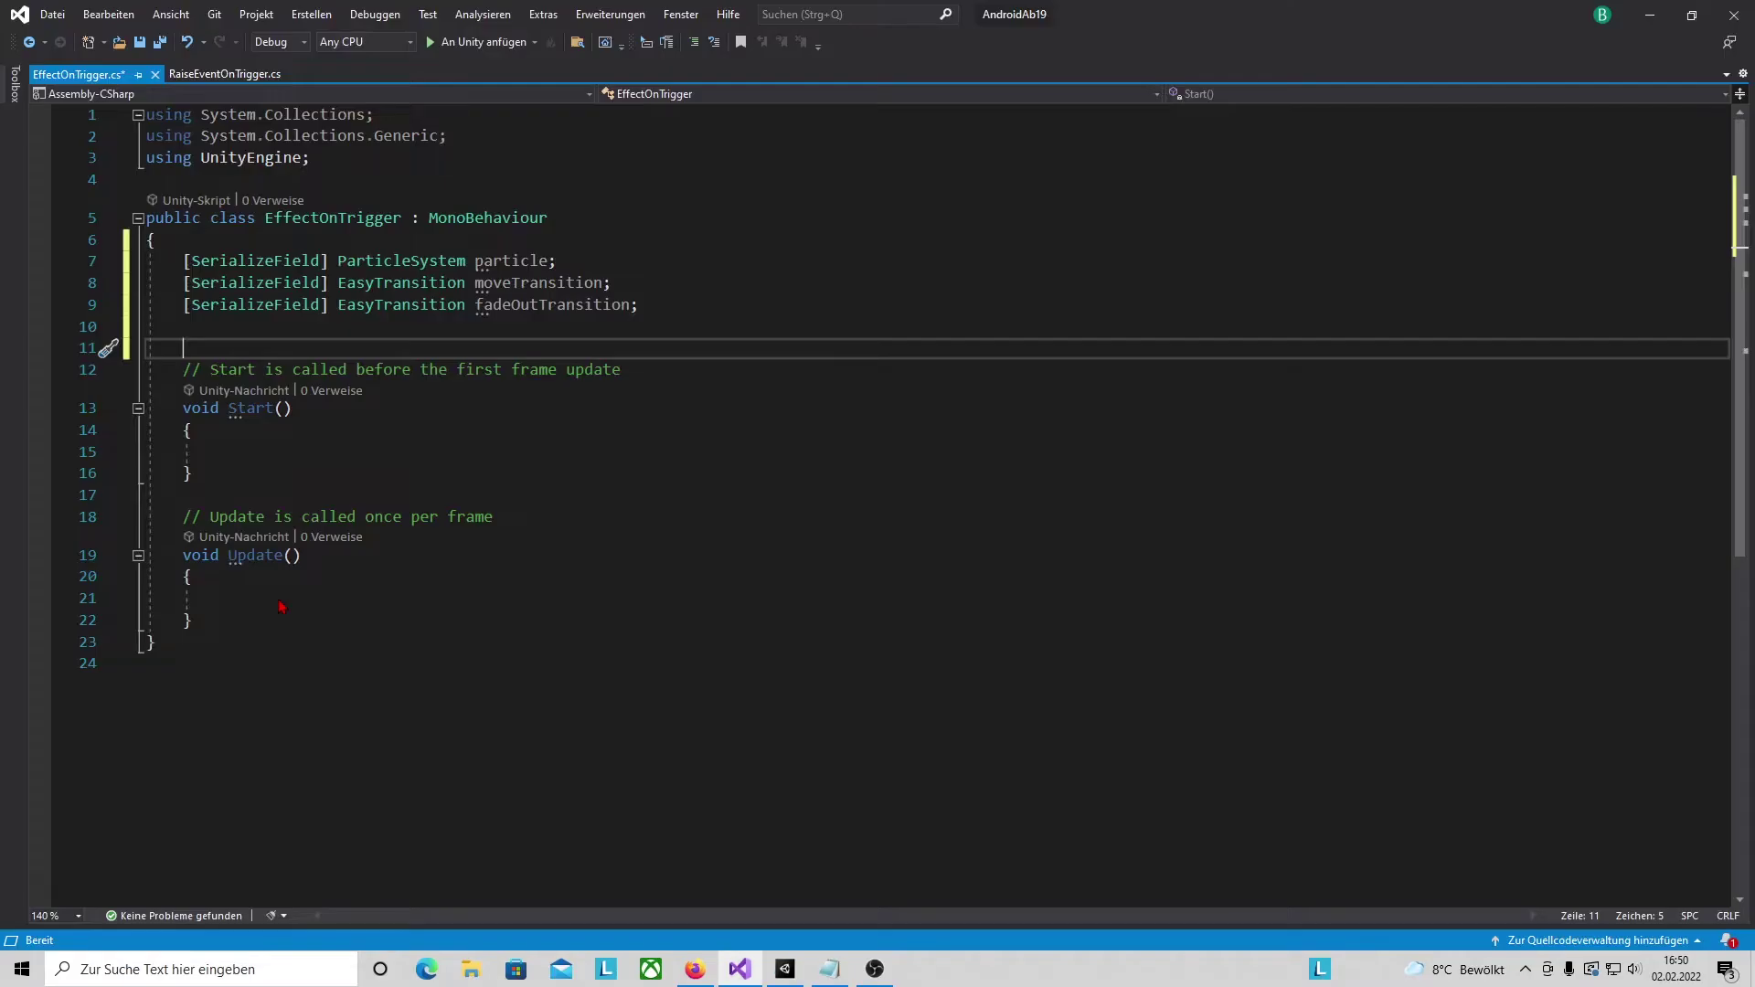
key(alt+Tab)
scroll(124, 818, down, 5)
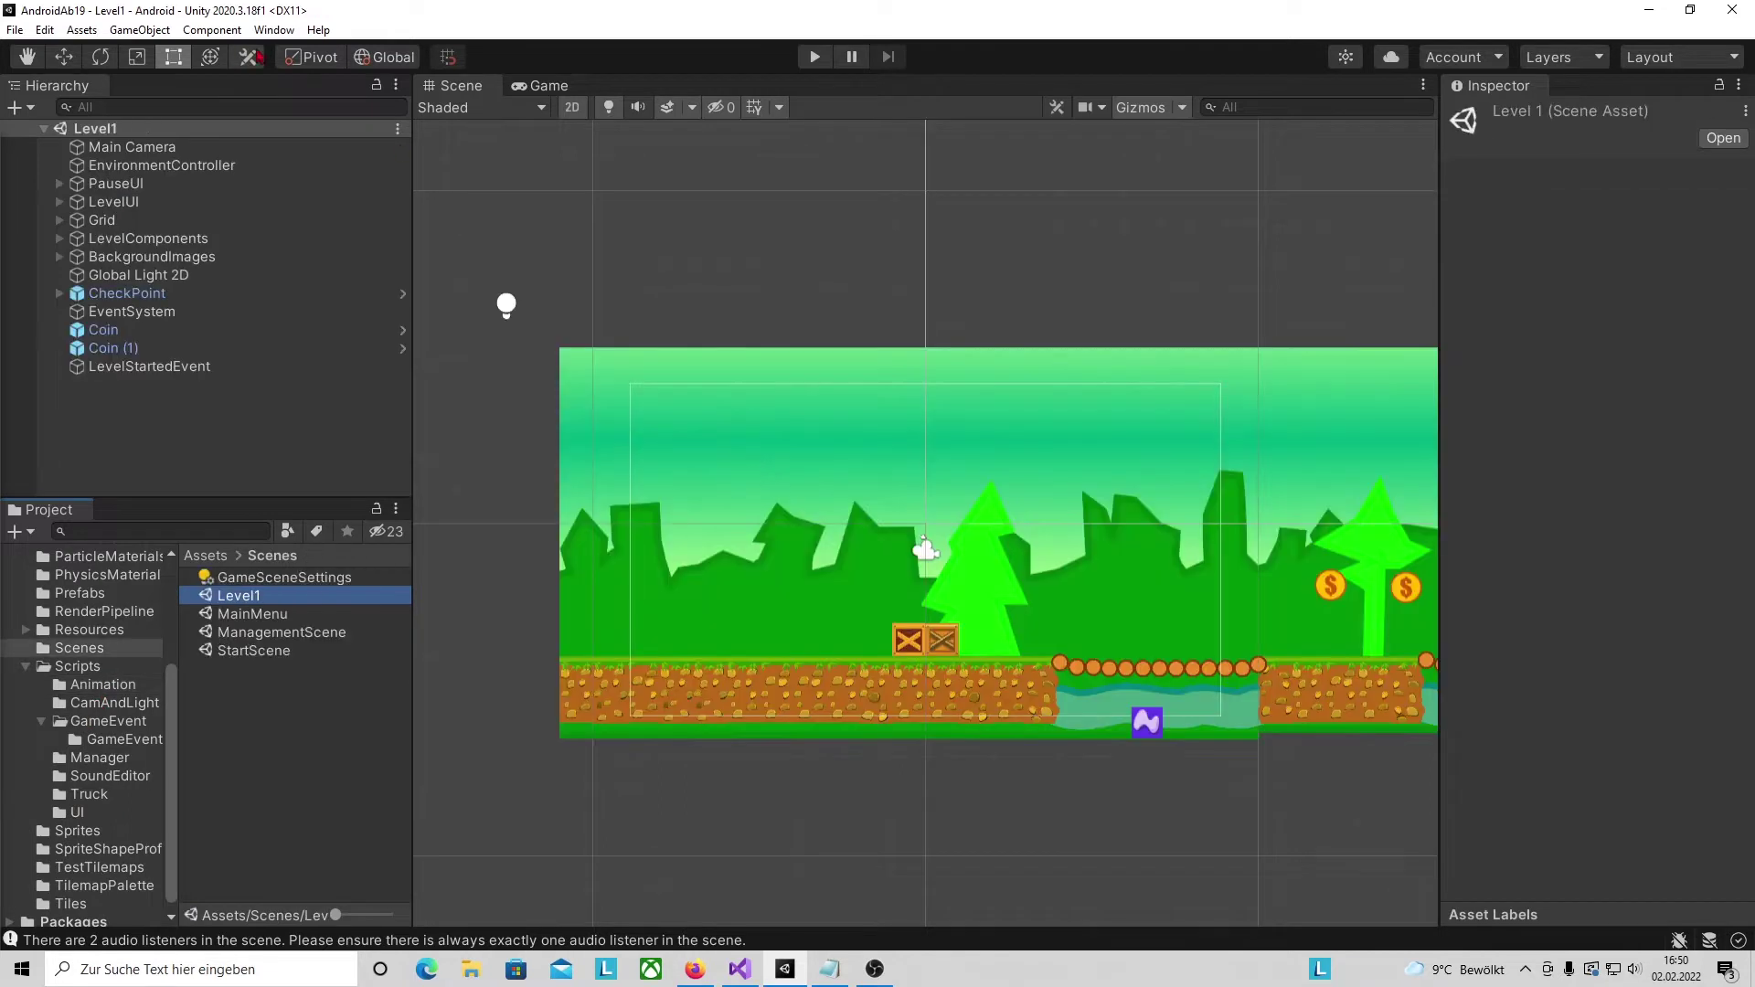
double_click(114, 201)
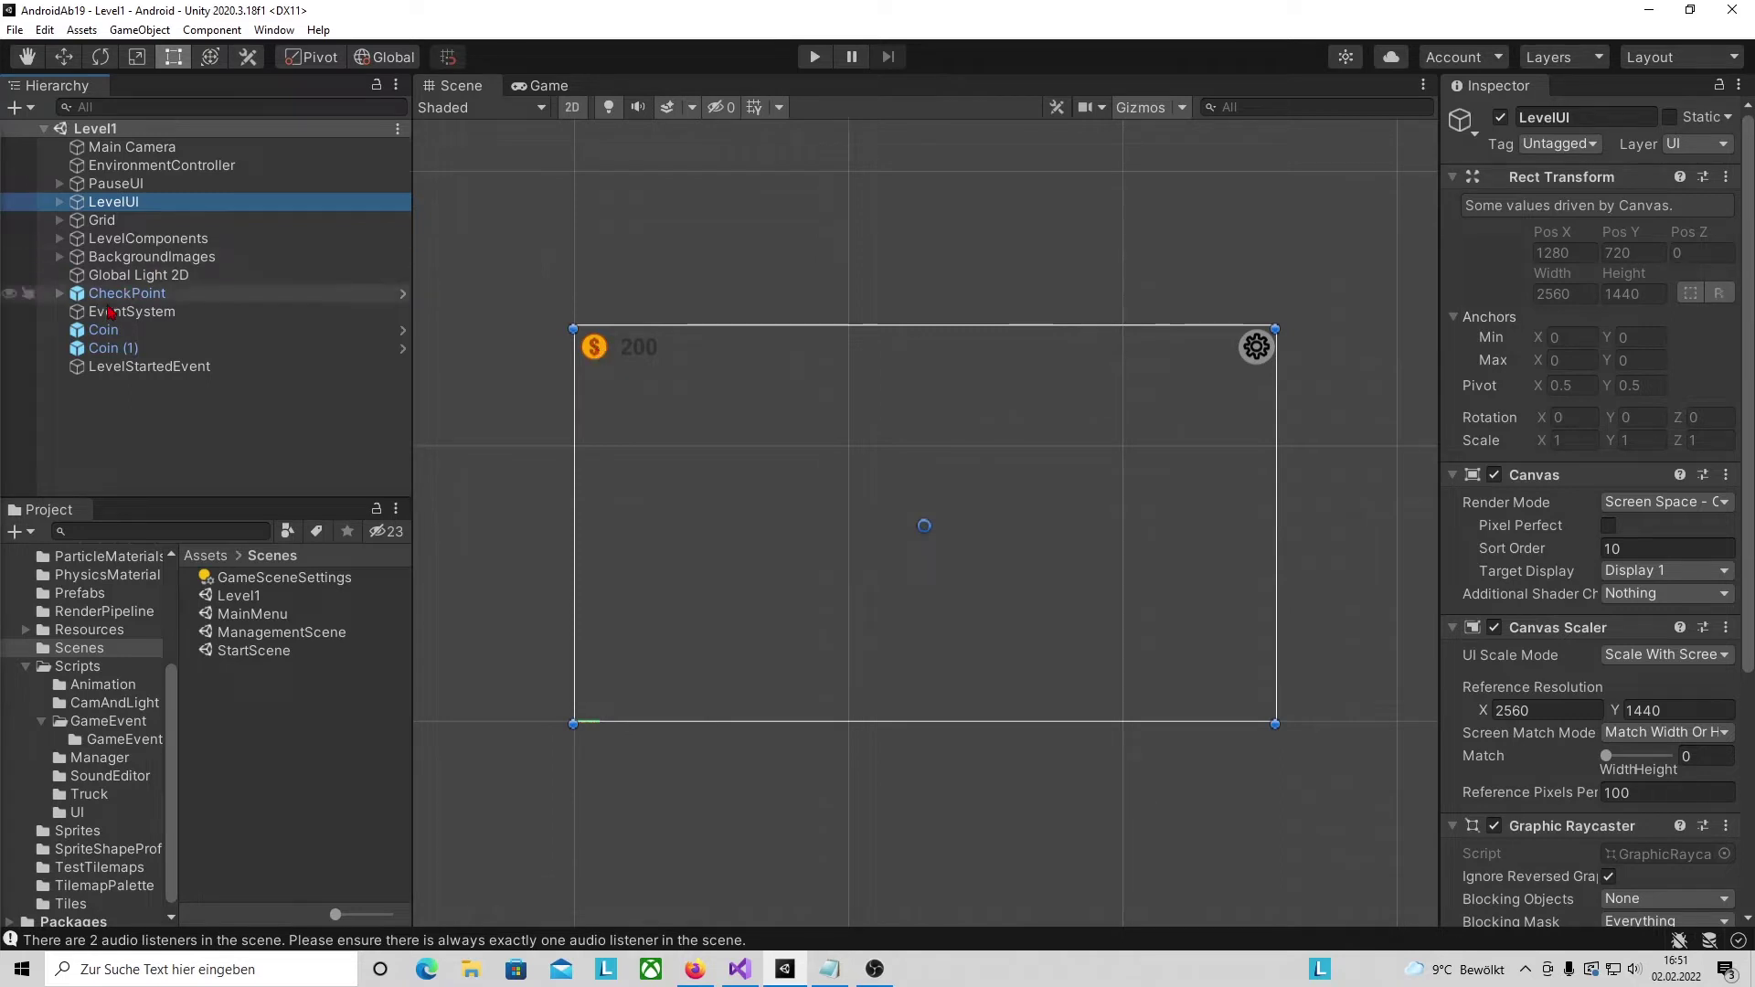
click(347, 330)
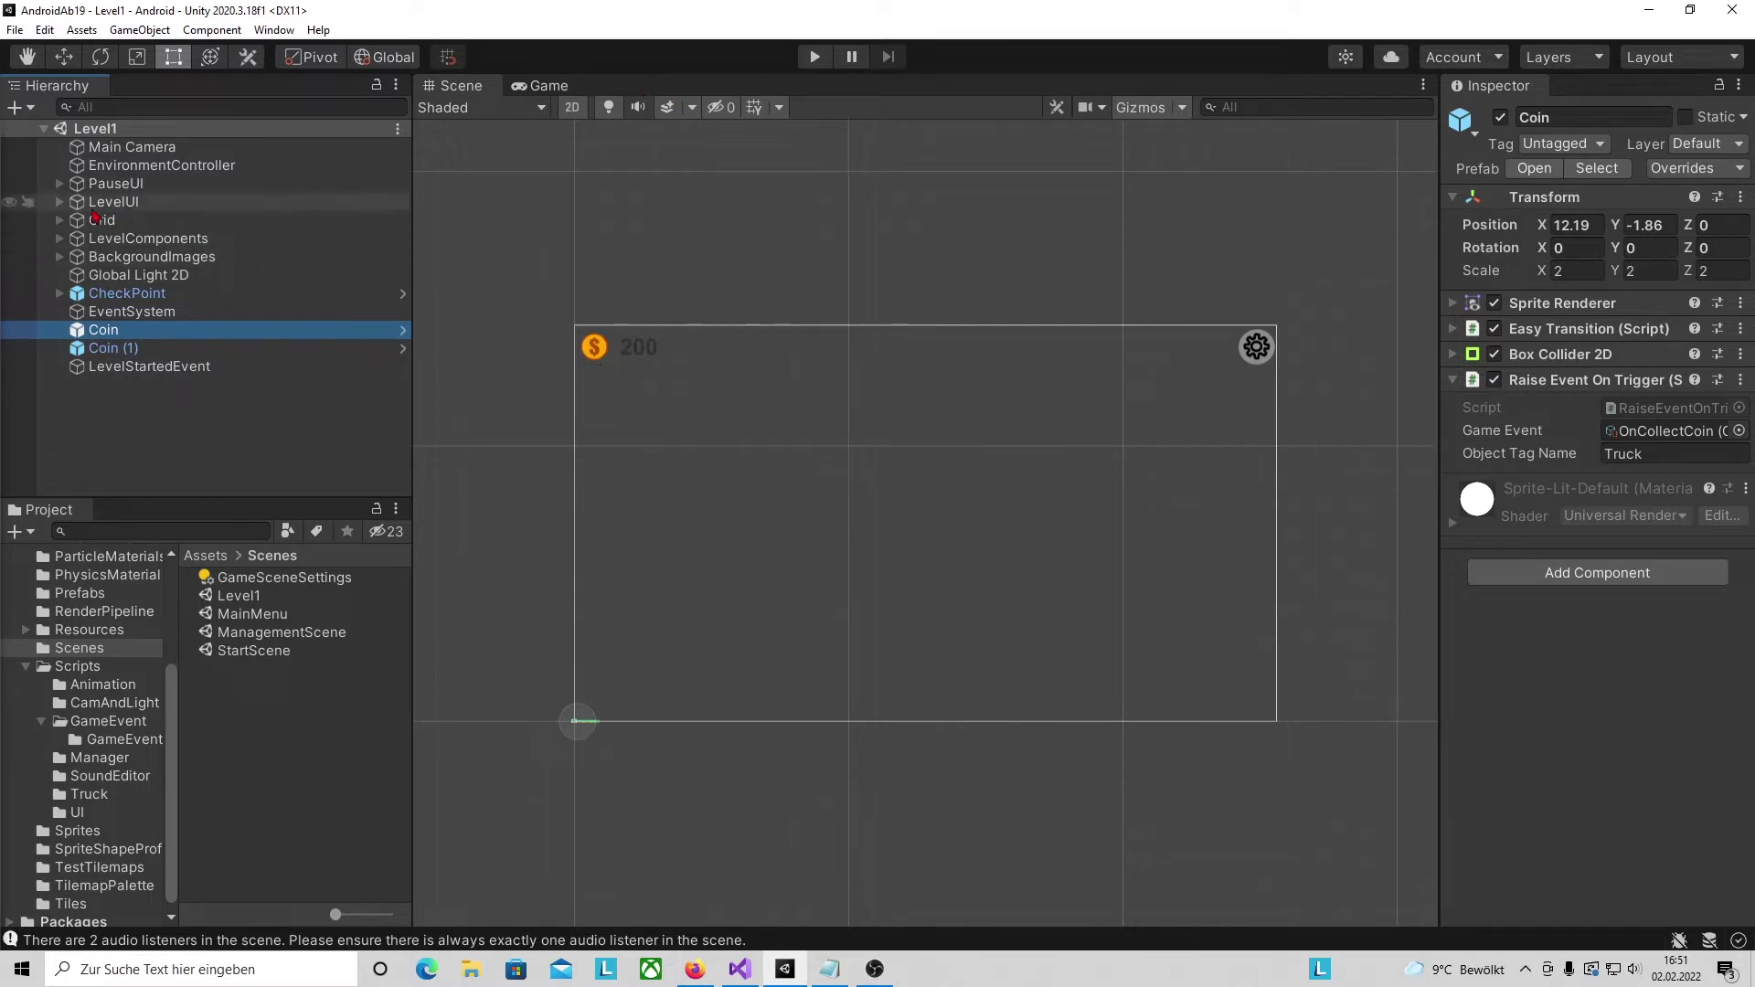
- Select LevelUI > Panel > CoinIcon and add a new UICoin tag in the Tag Manager
click(59, 202)
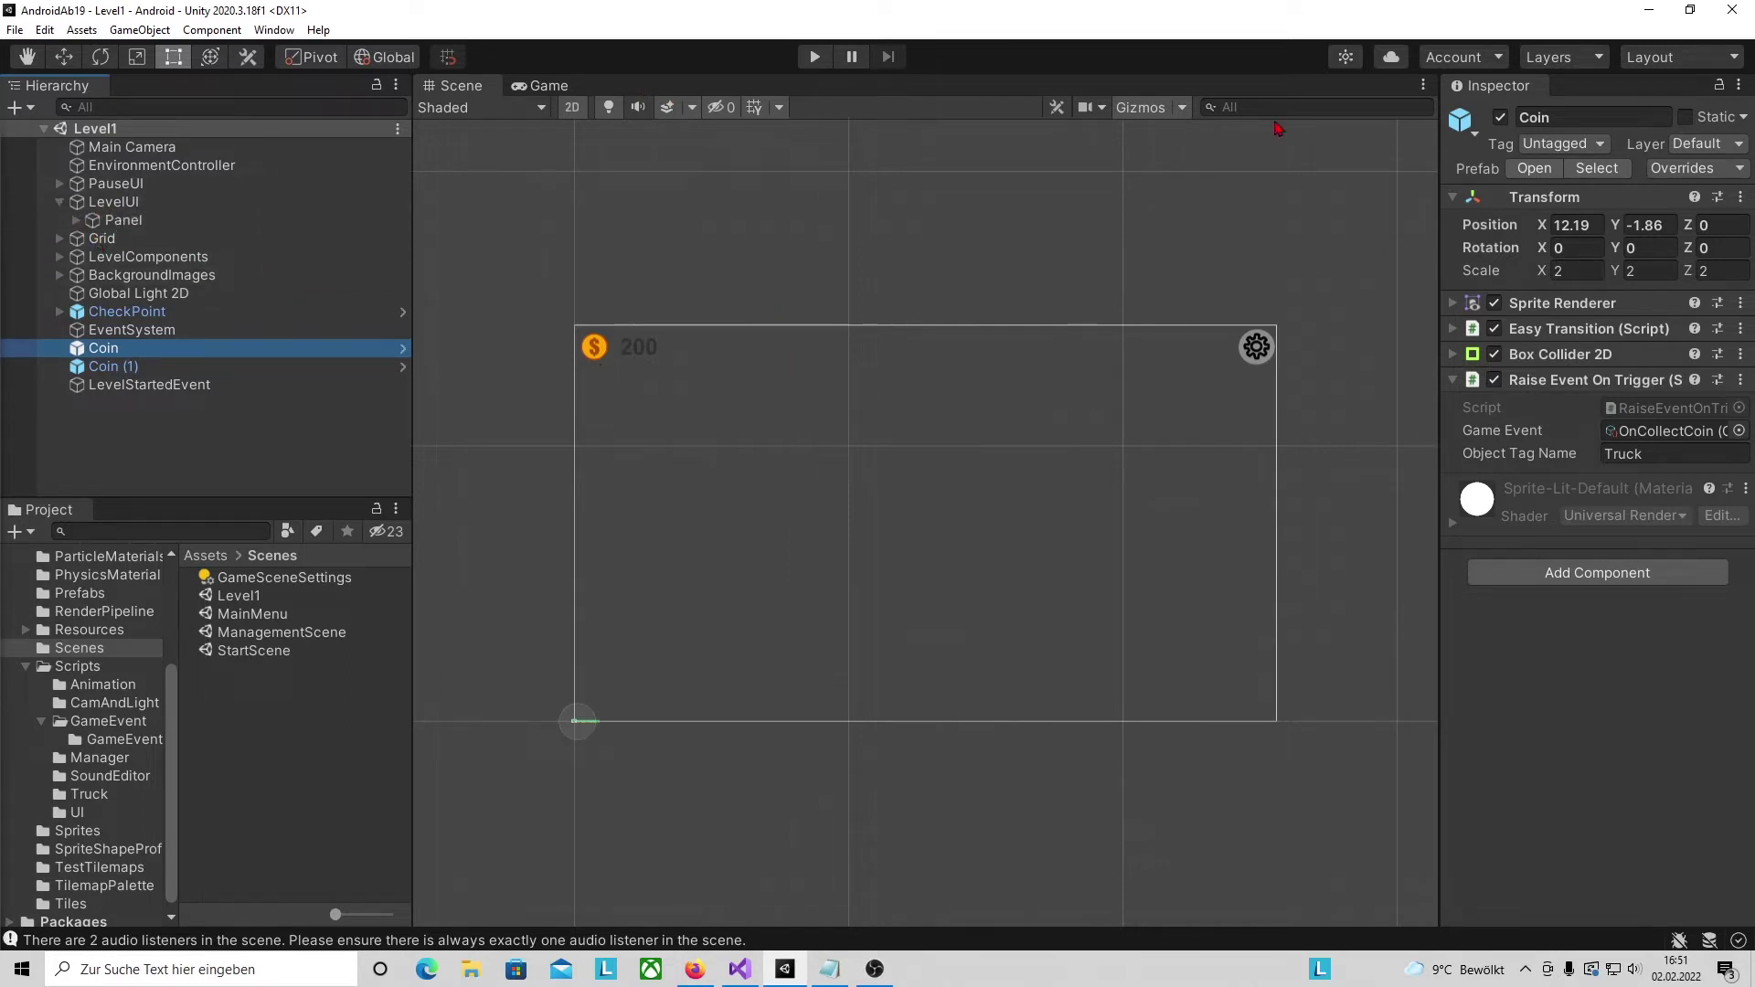
click(76, 220)
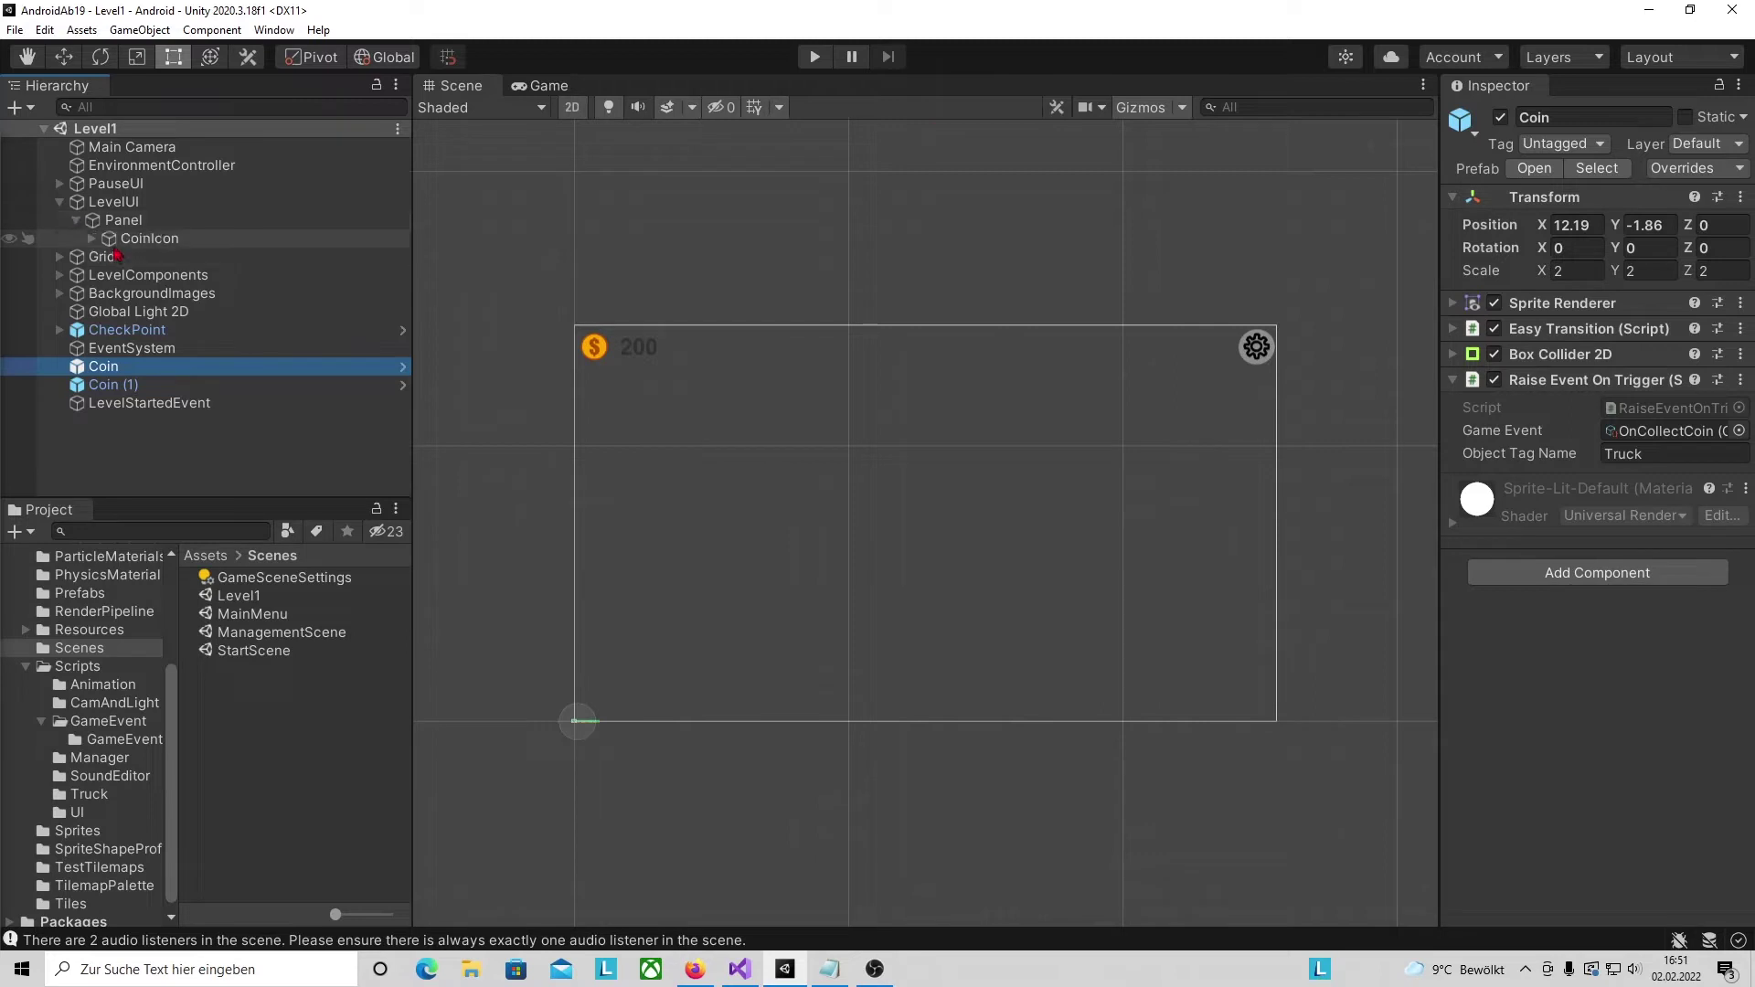
click(136, 239)
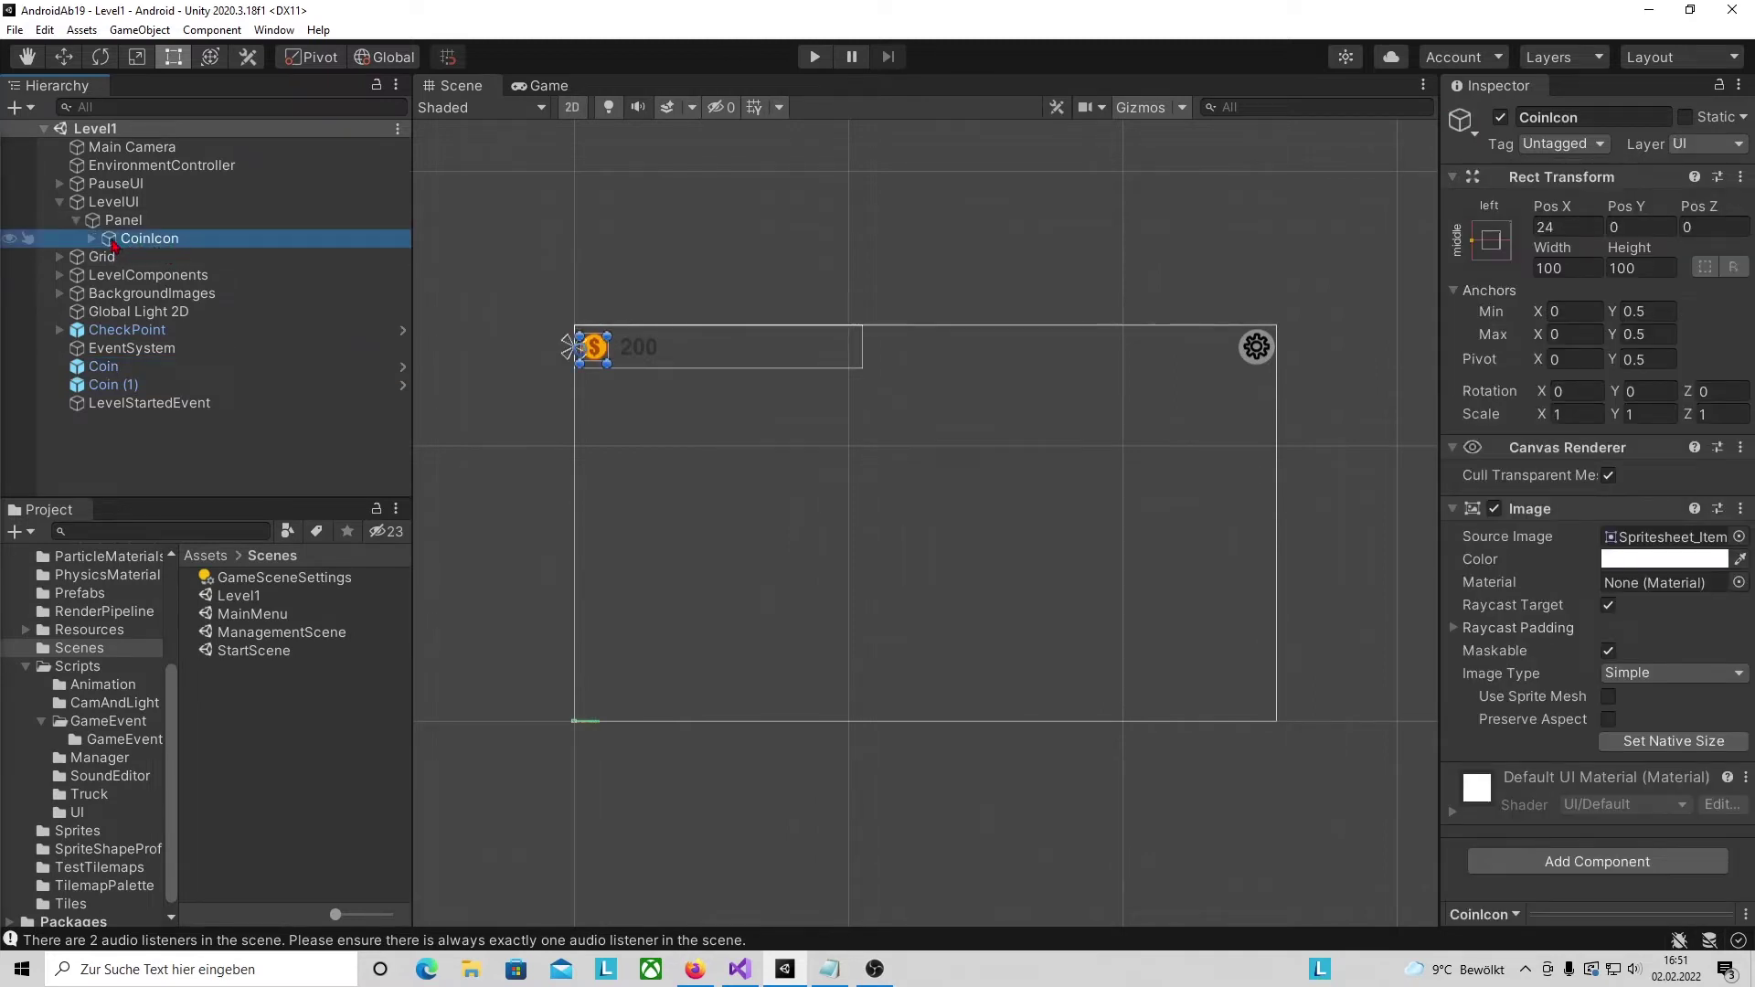
click(1562, 143)
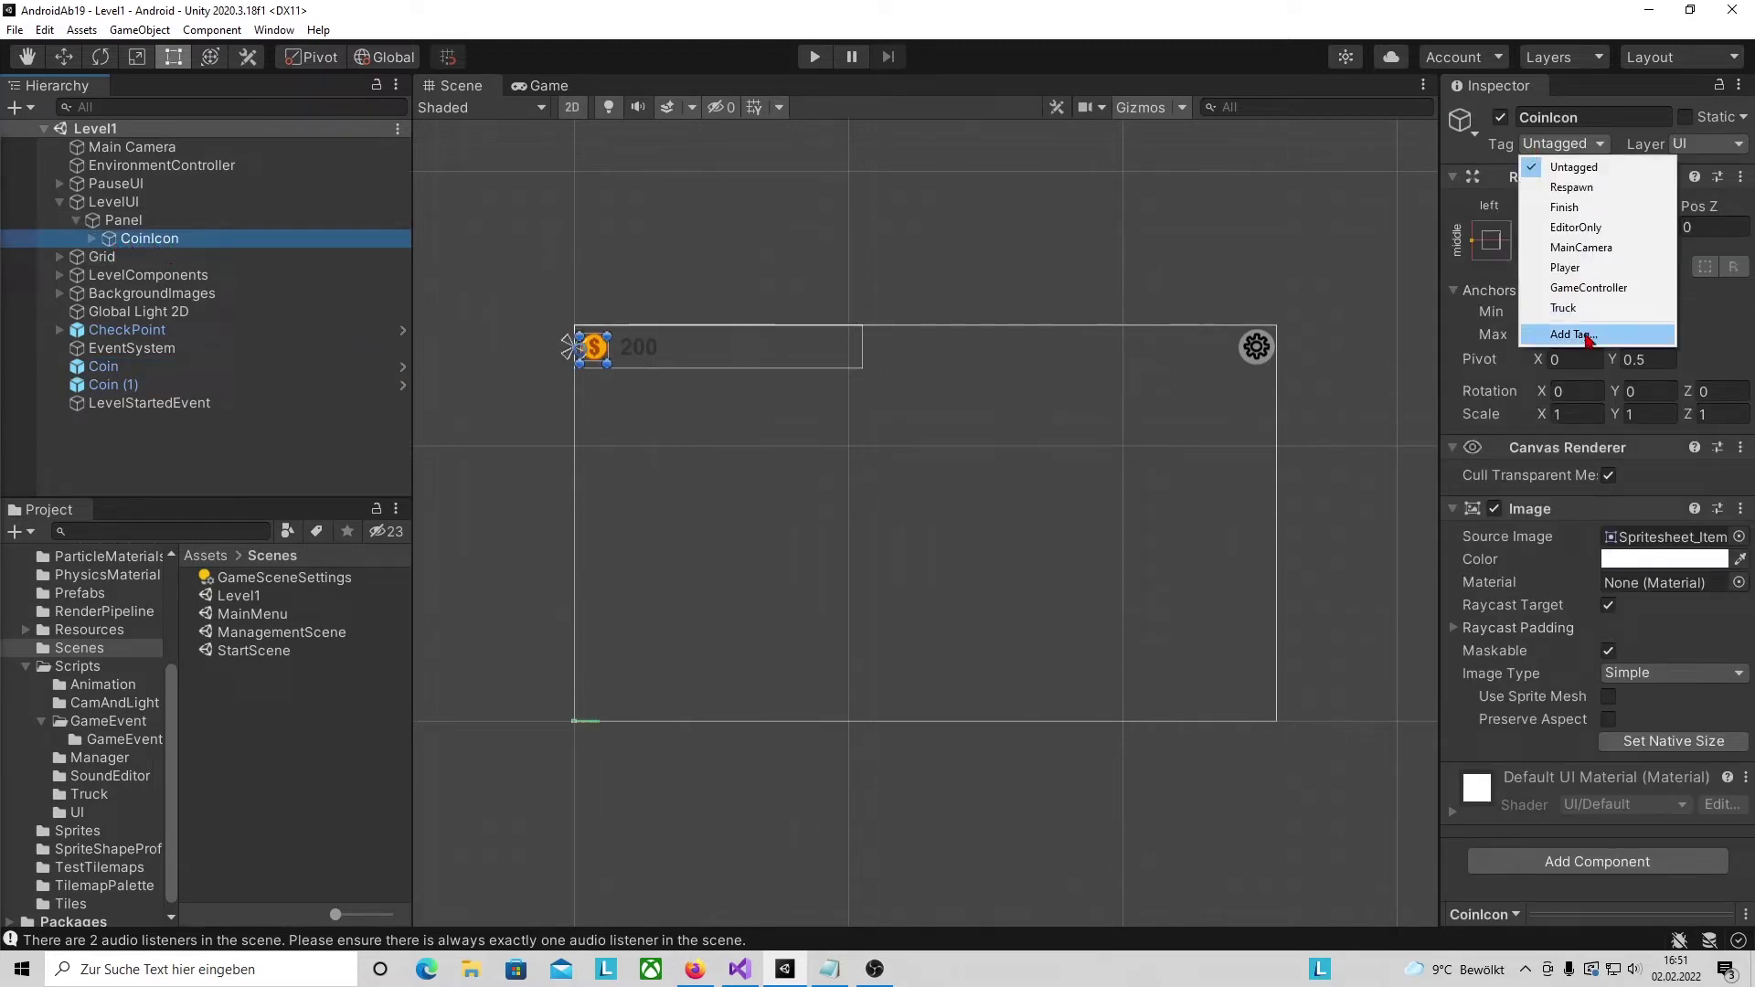
click(1590, 336)
click(1690, 223)
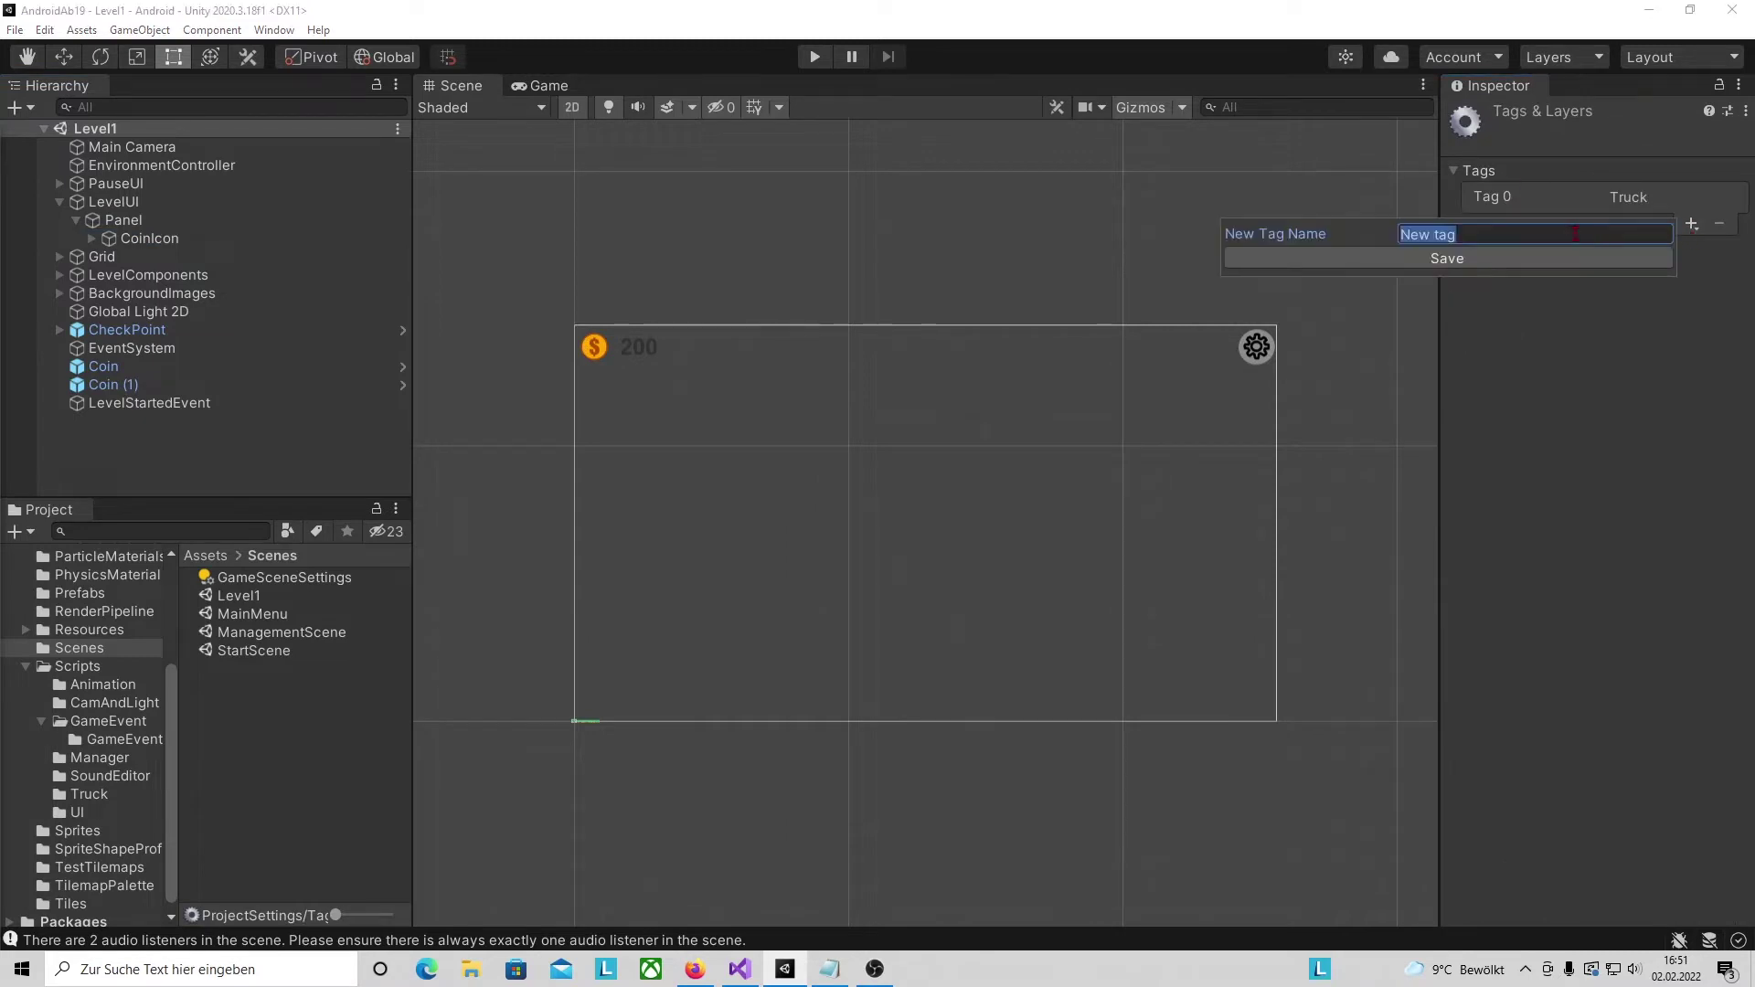
text(UICoin)
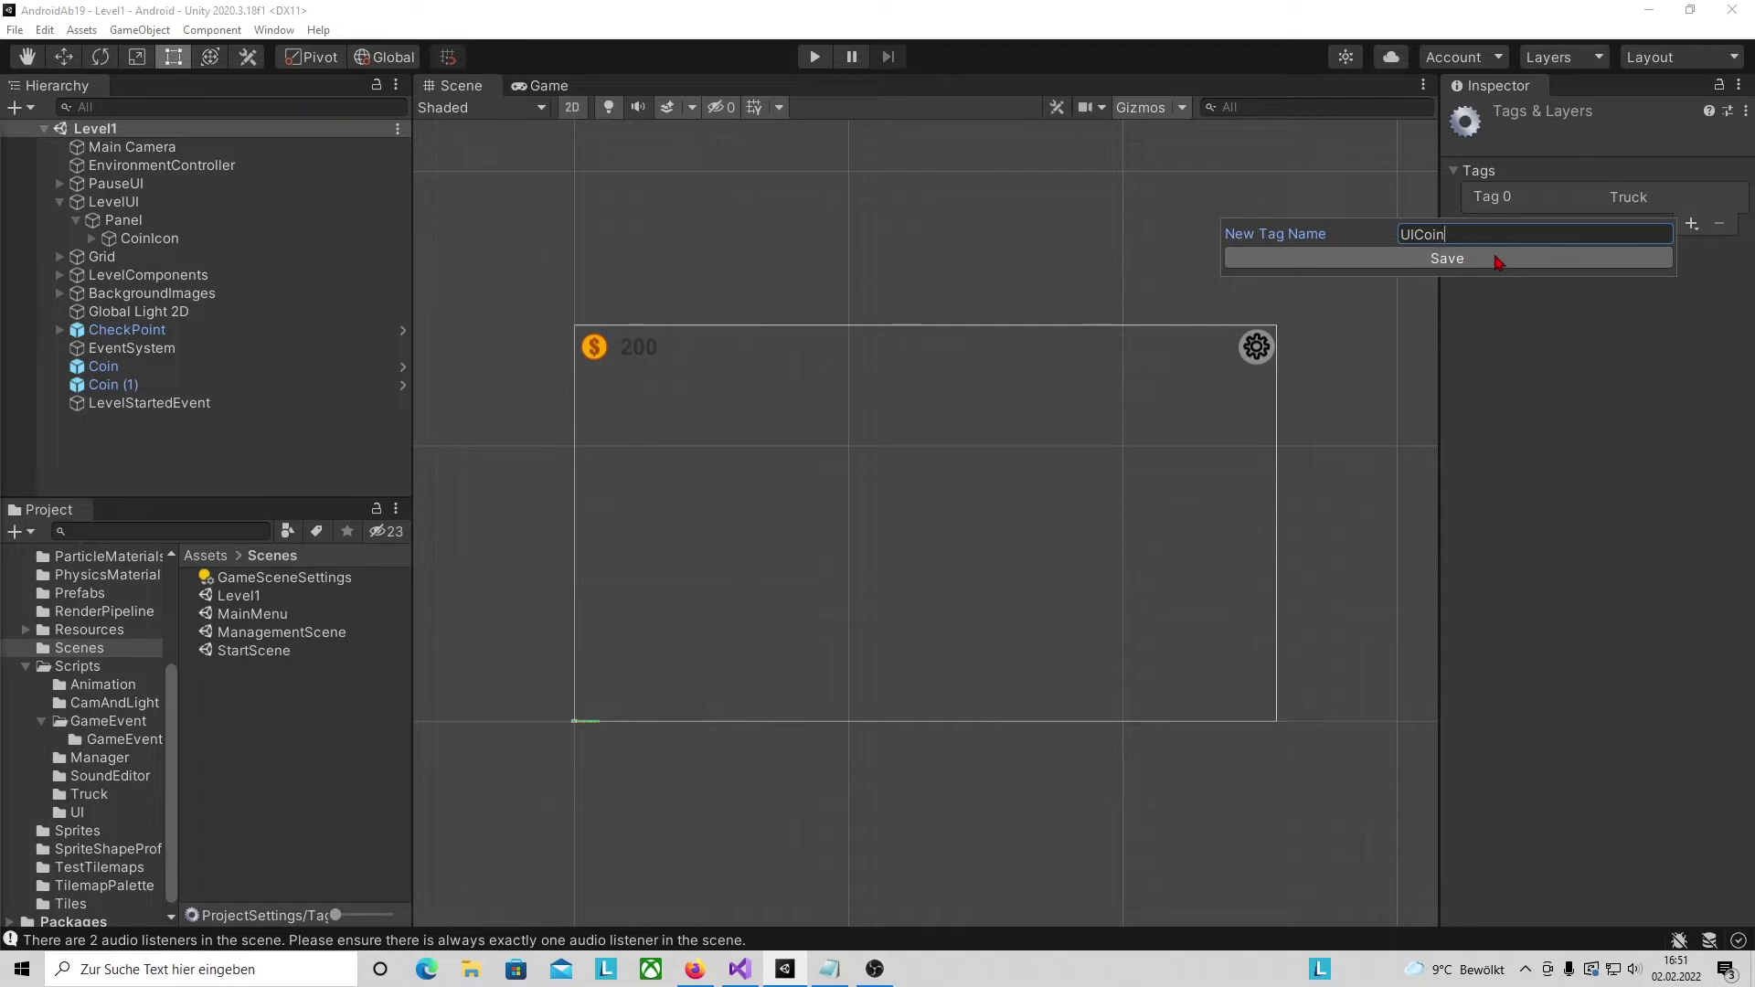
click(1497, 260)
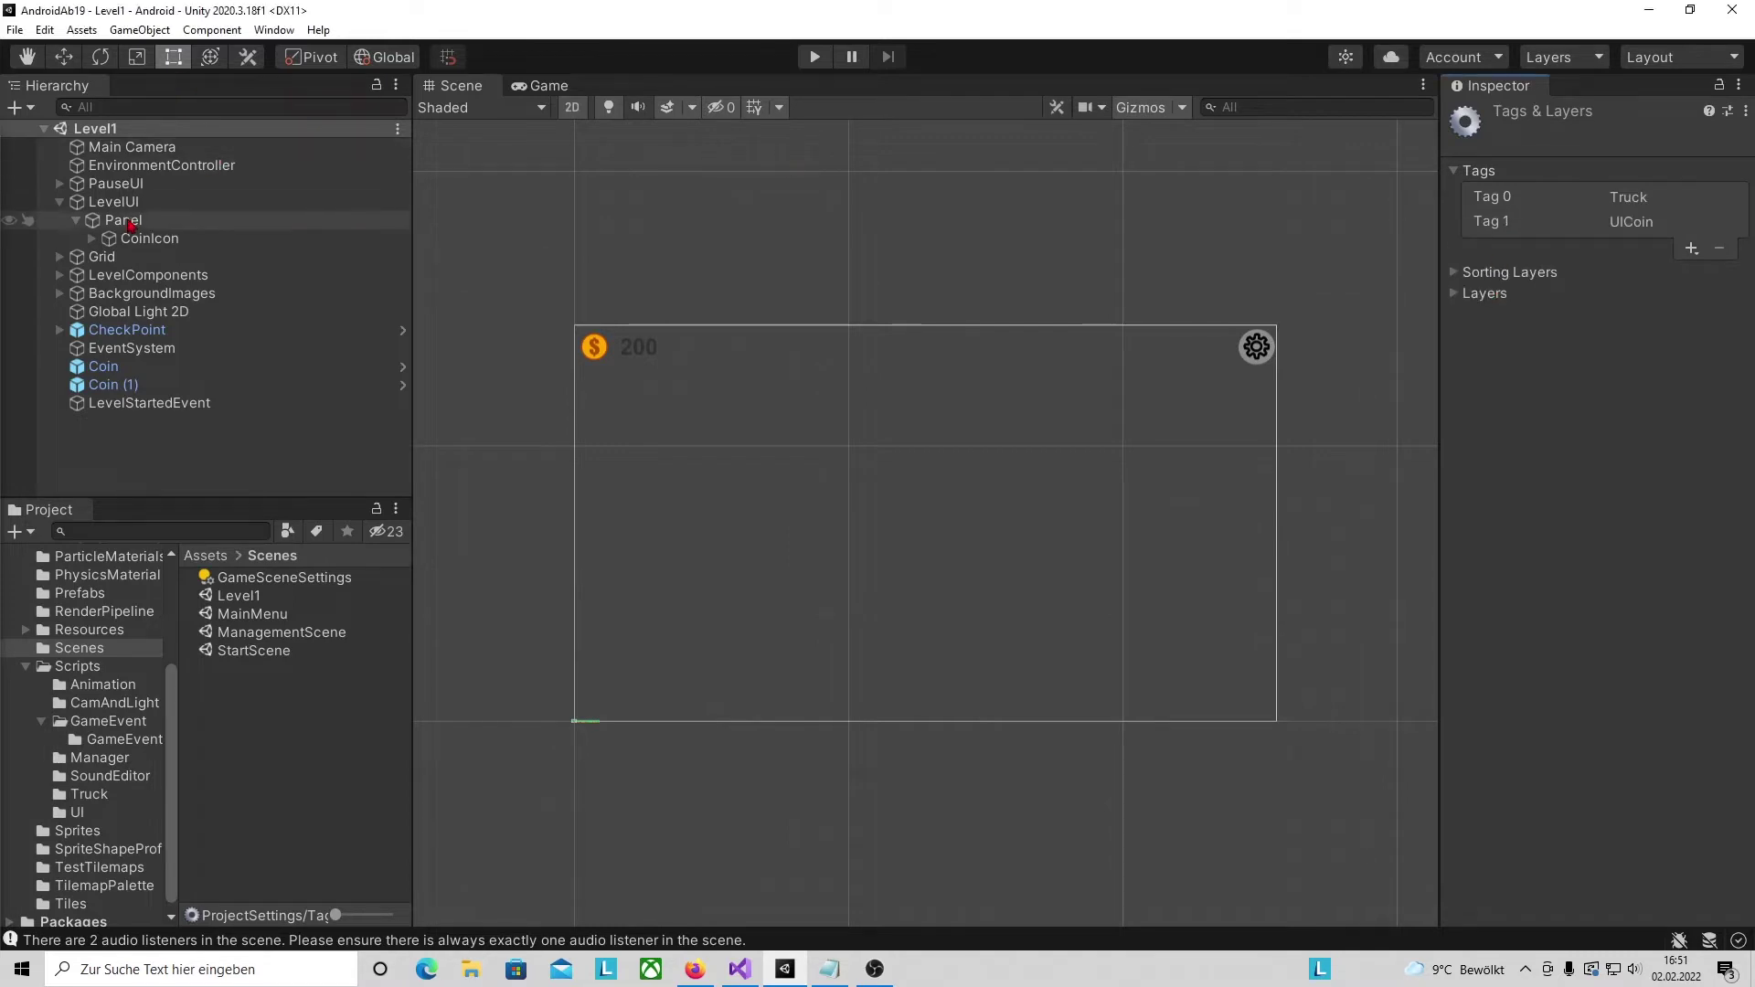
click(142, 239)
click(1565, 144)
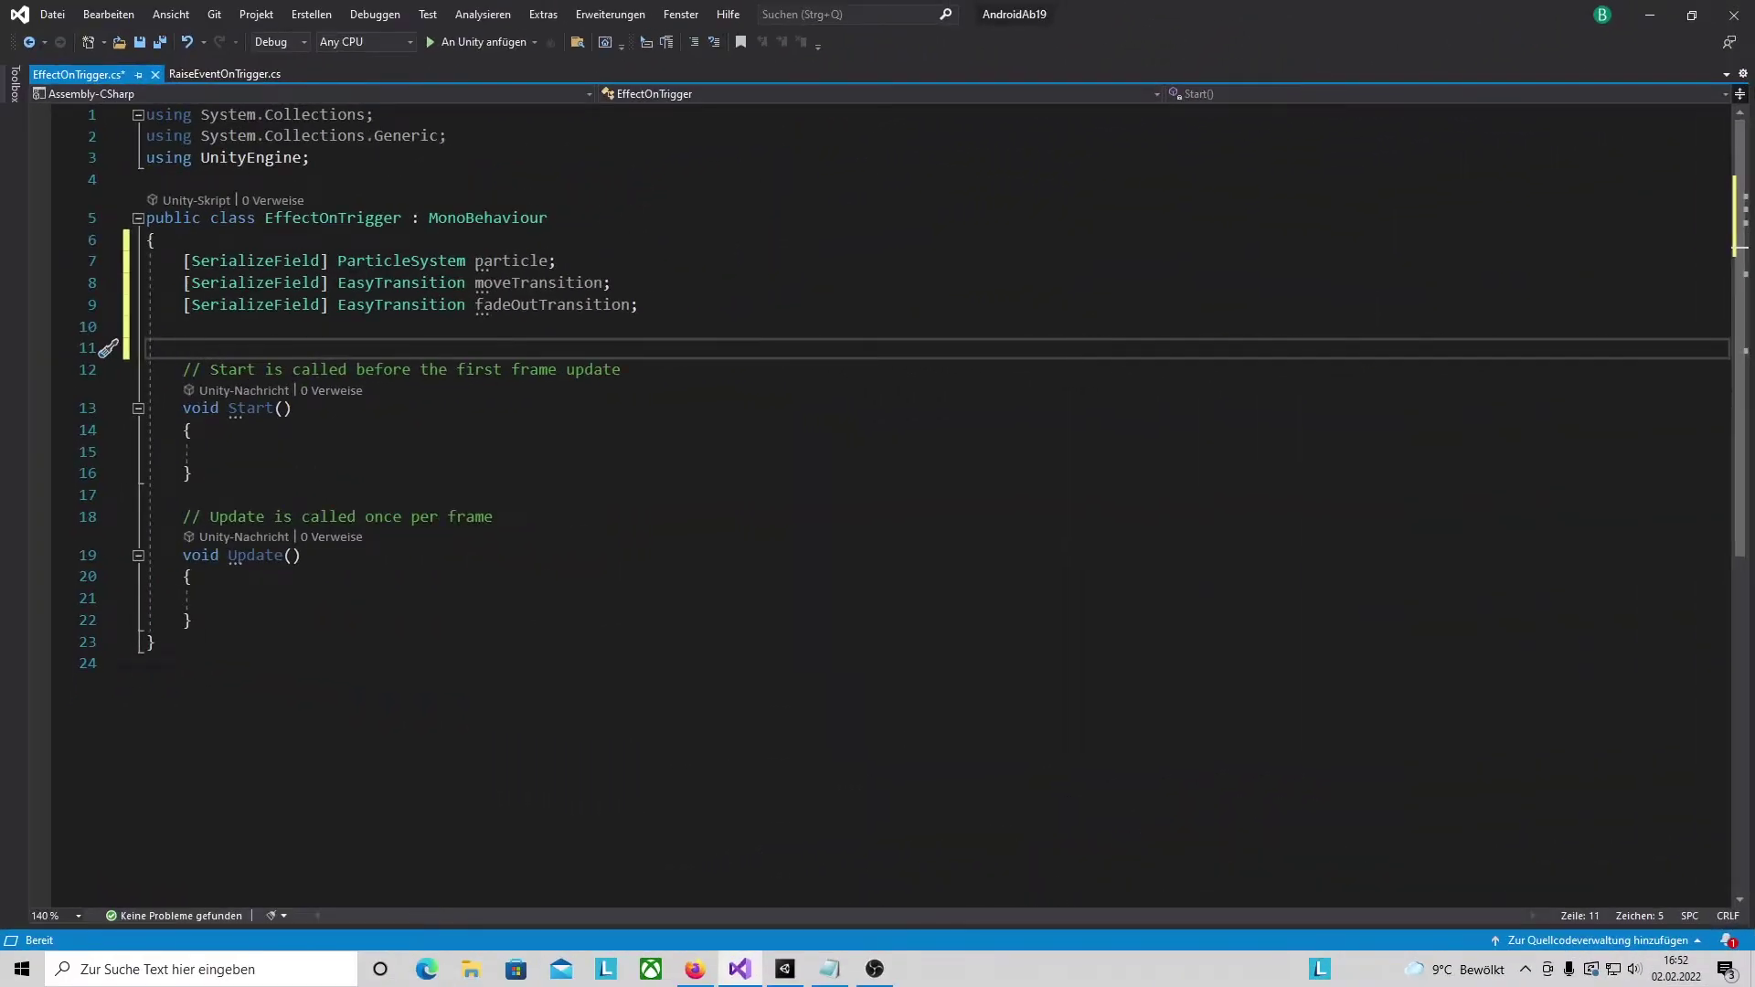
- Add [SerializeField] string triggerTagName and targetTagName fields to EffectOnTrigger
key(alt+Tab)
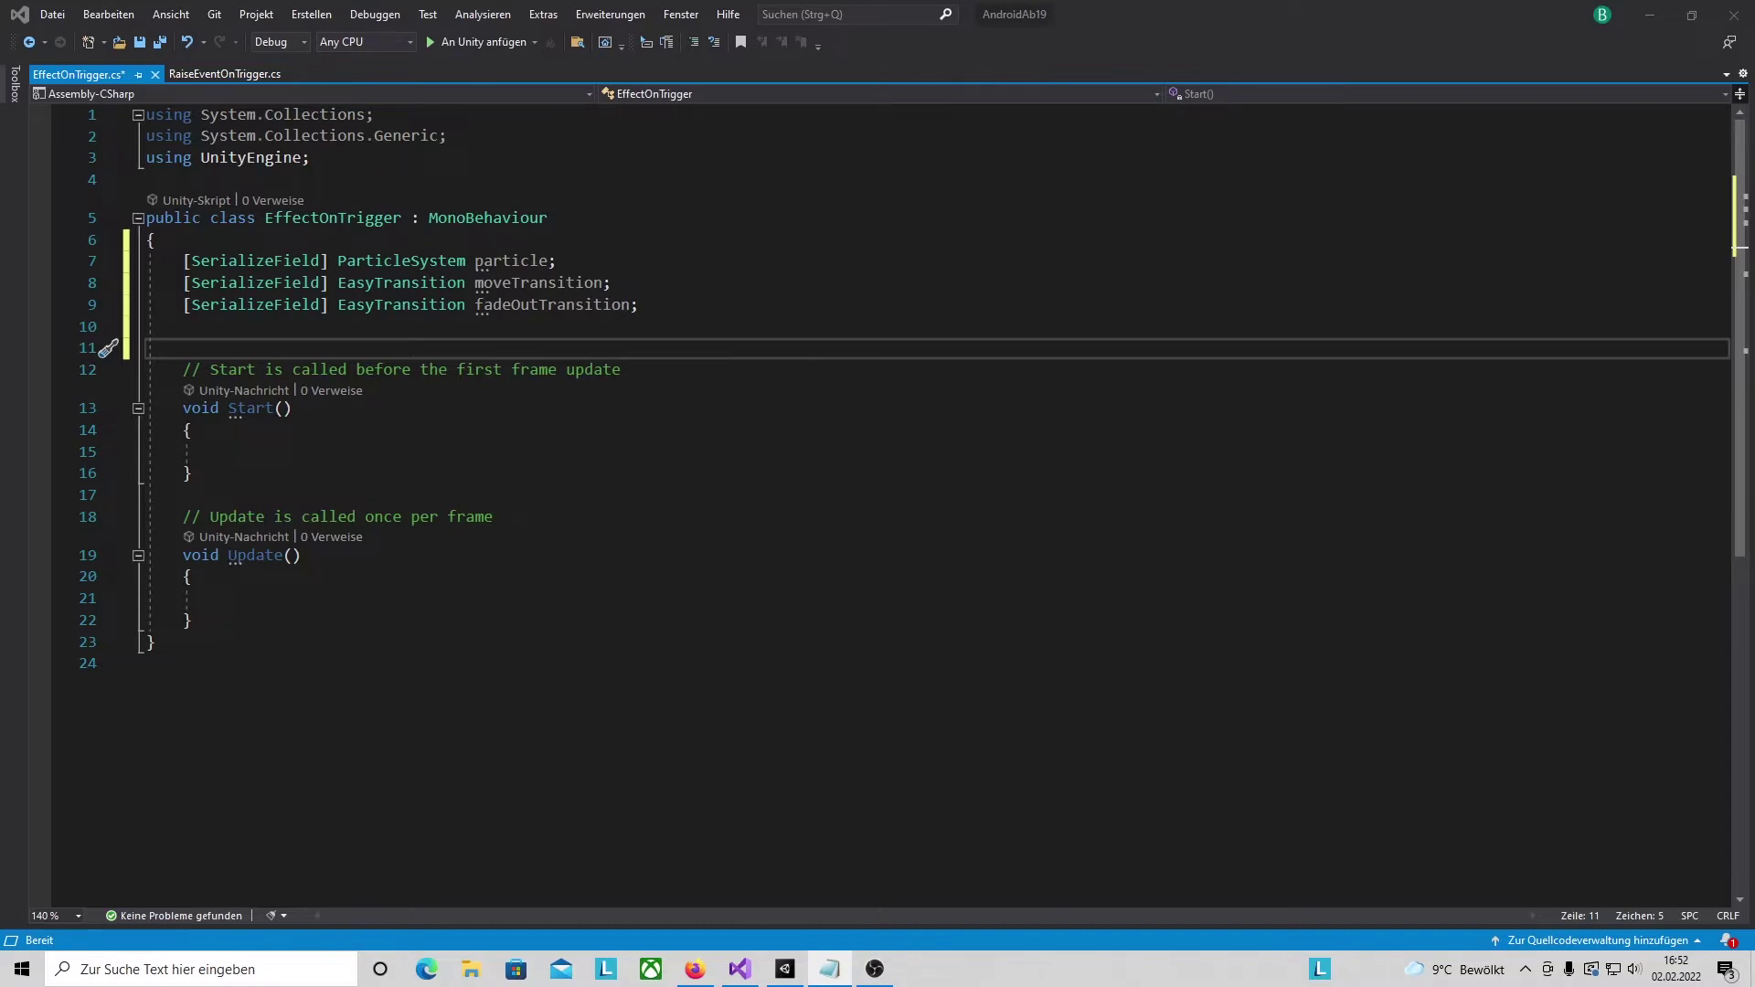
click(448, 349)
text([SerializeField] string triggerTagName;)
key(Return)
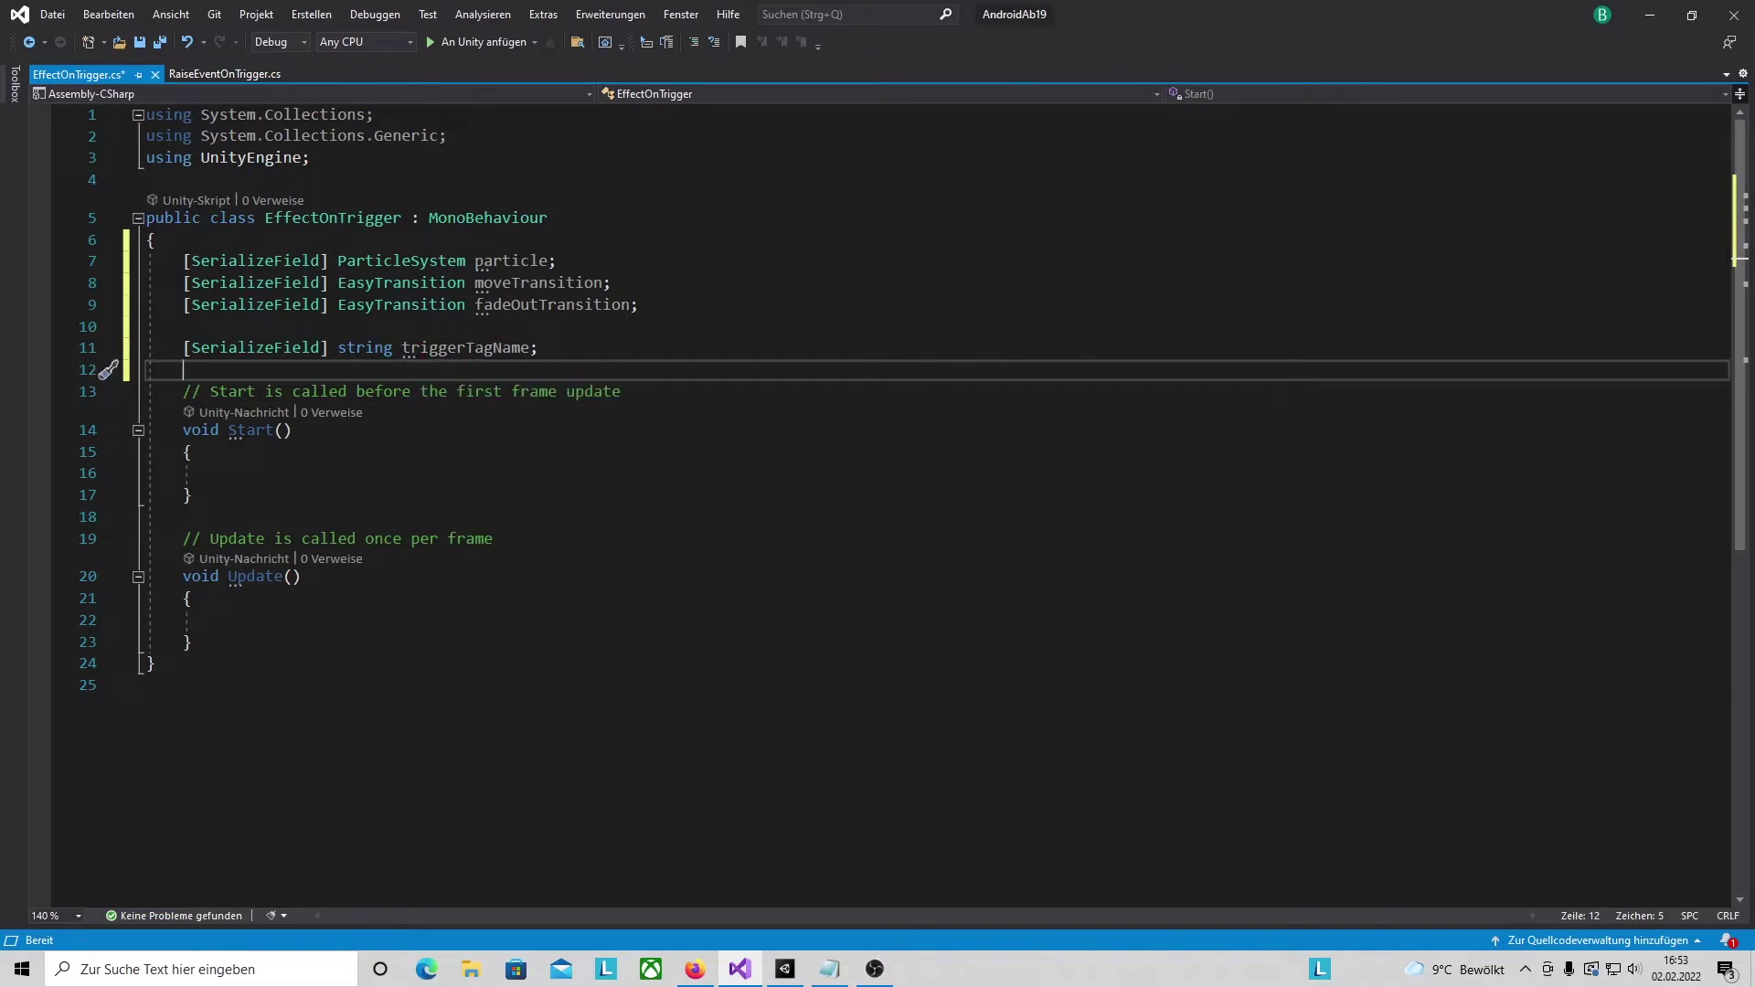
click(830, 969)
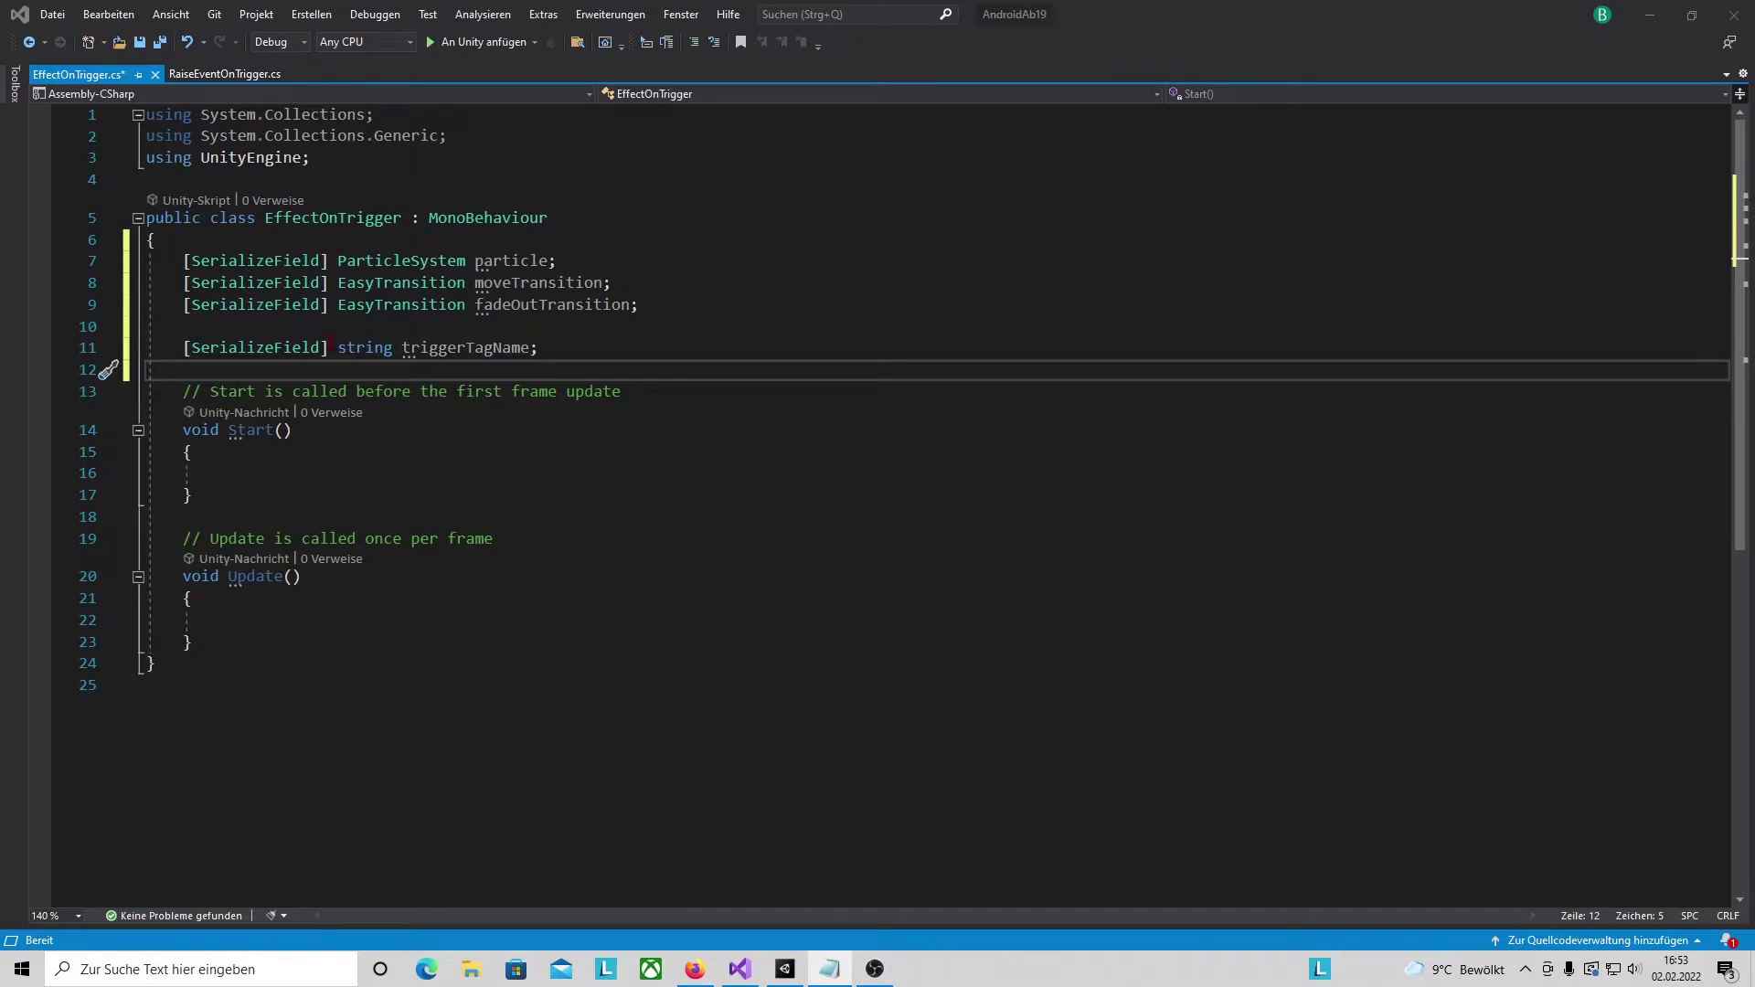
click(265, 370)
text([SerializeField] string targetTagName;)
- Add a GameObject target field below targetTagName
click(483, 400)
click(551, 370)
key(Return)
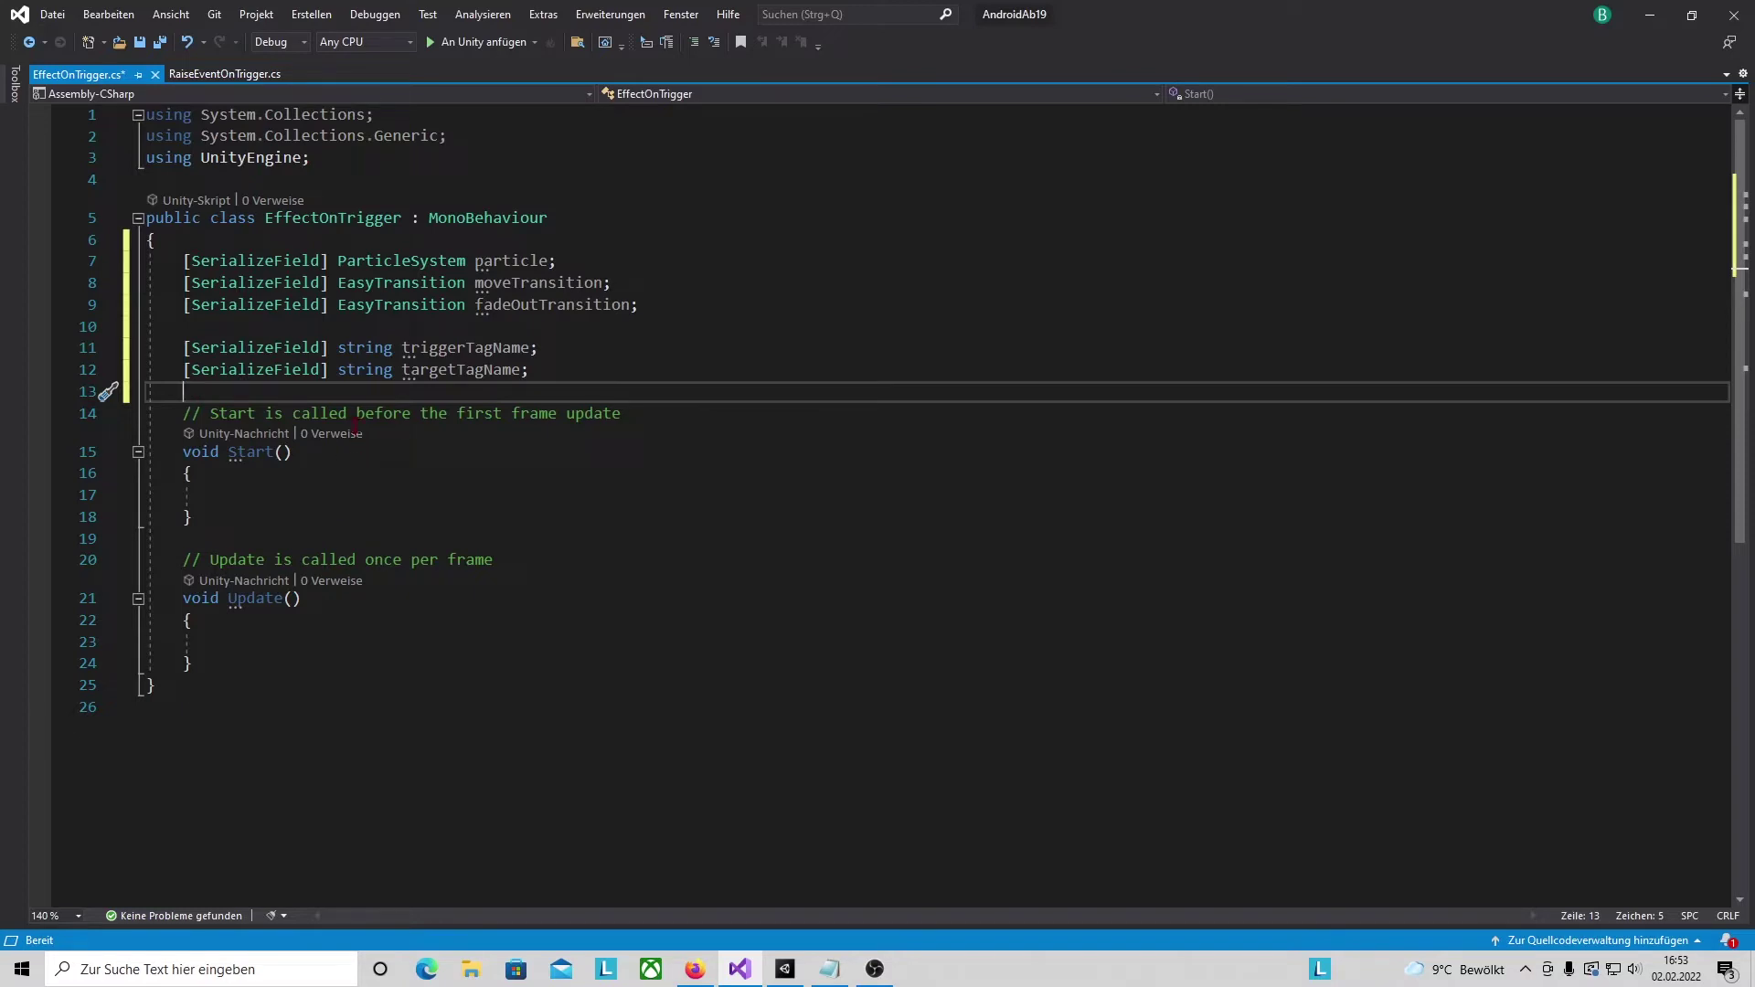
text(Game)
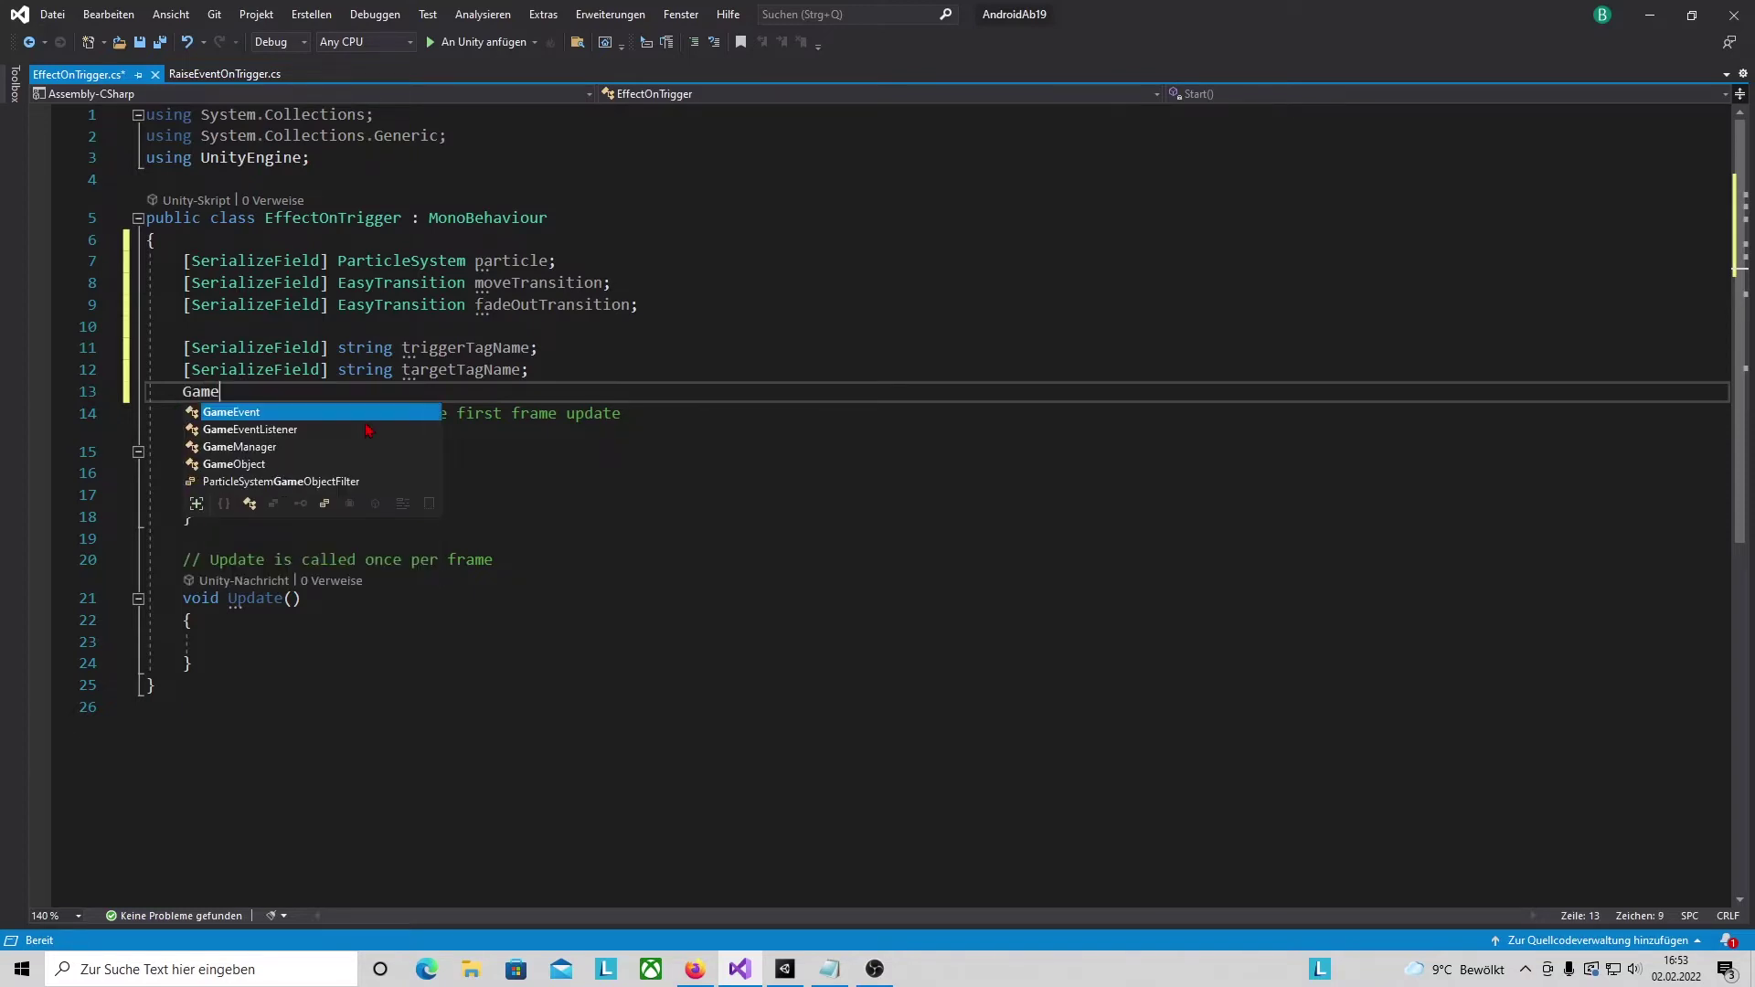
text(Object)
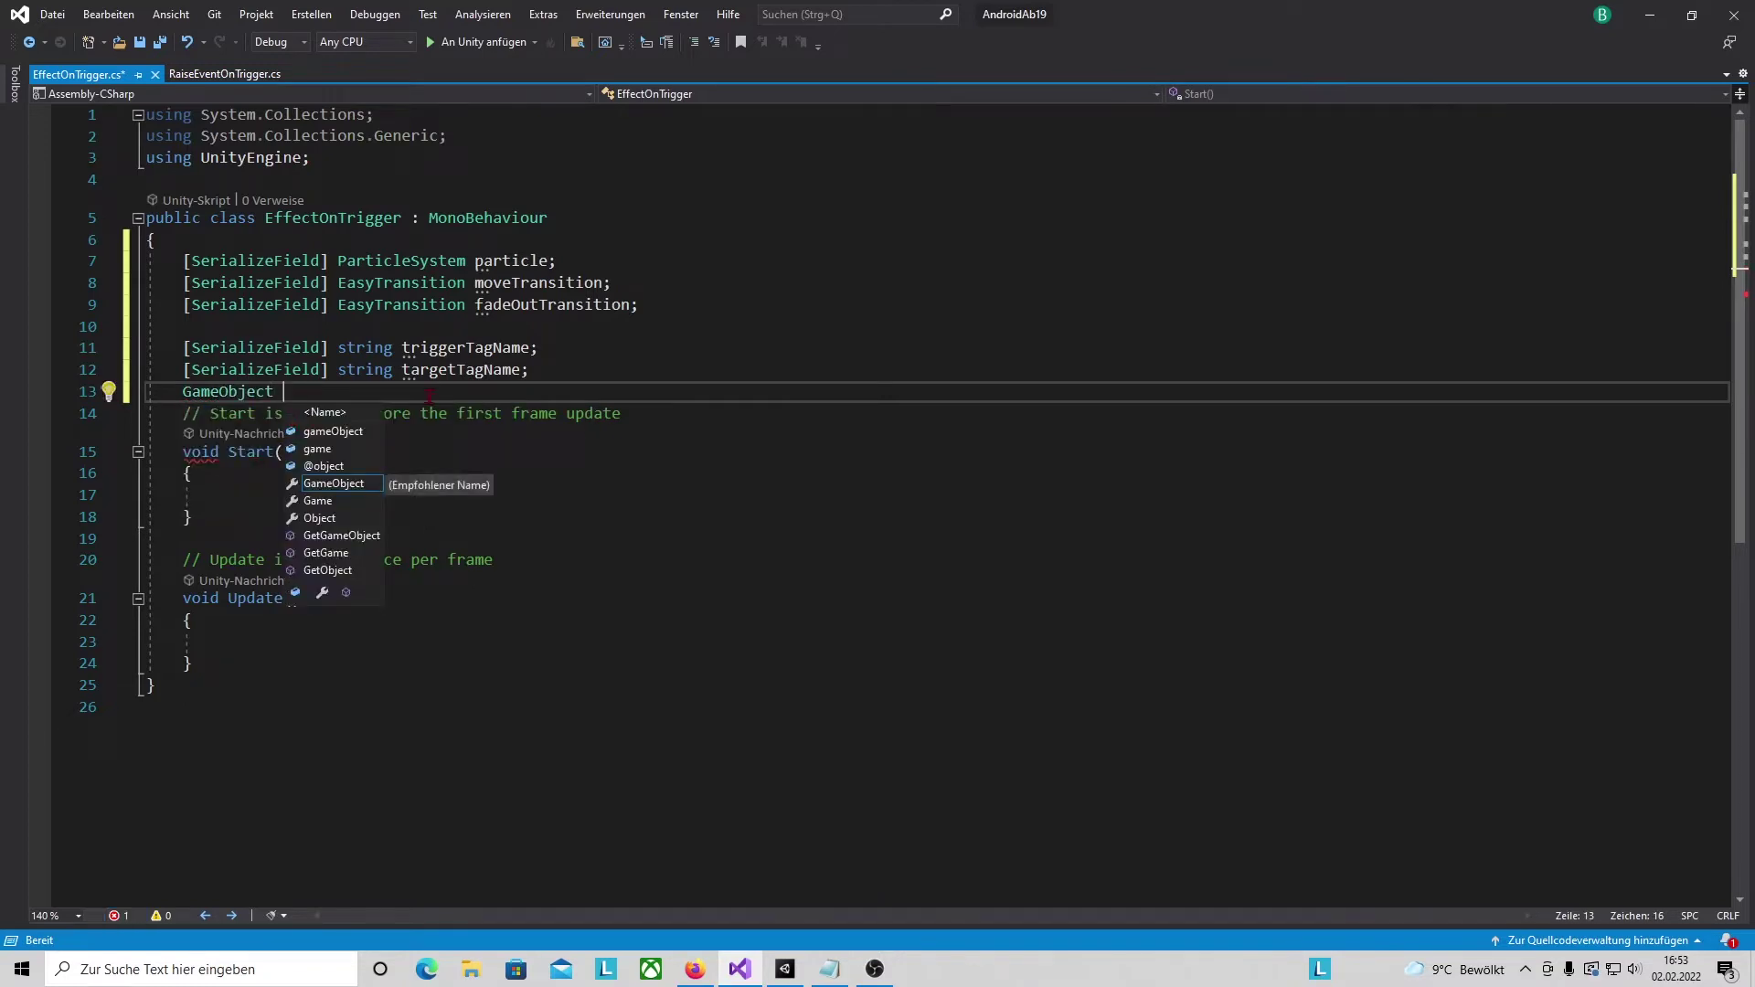
text( target)
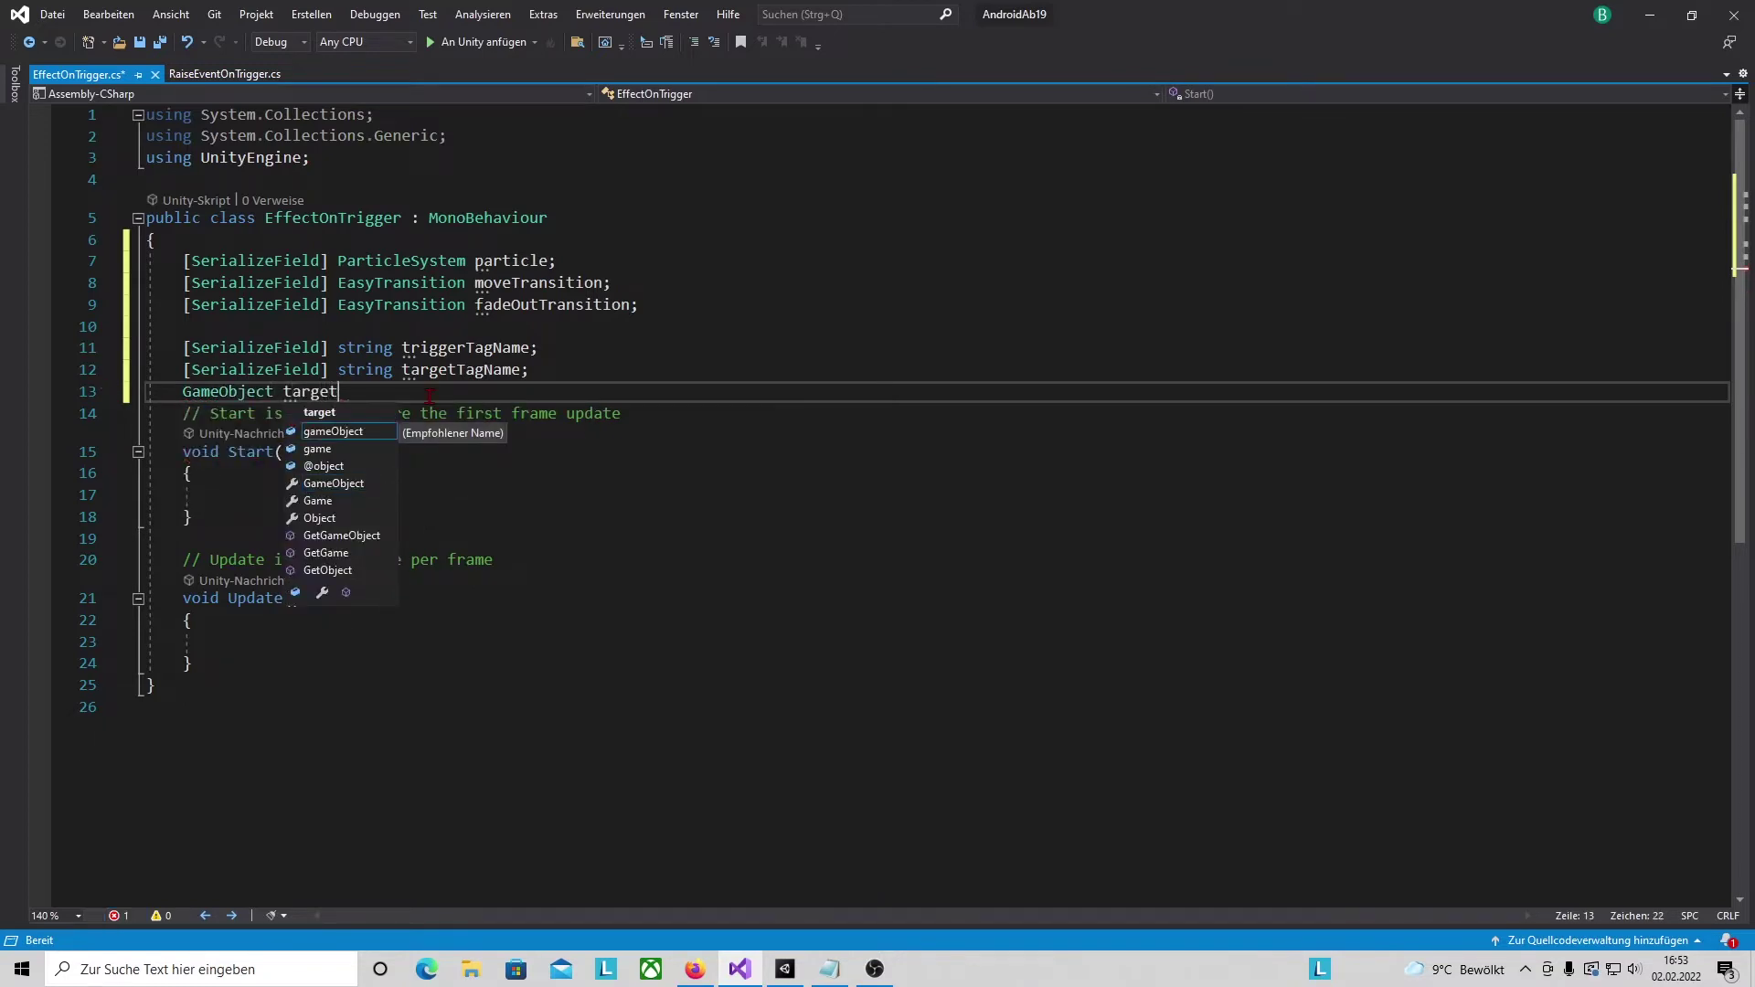
text(;)
key(Return)
- Open a blank line after the Update method for a new OnTriggerEnter2D method
click(224, 663)
scroll(228, 490, down, 3)
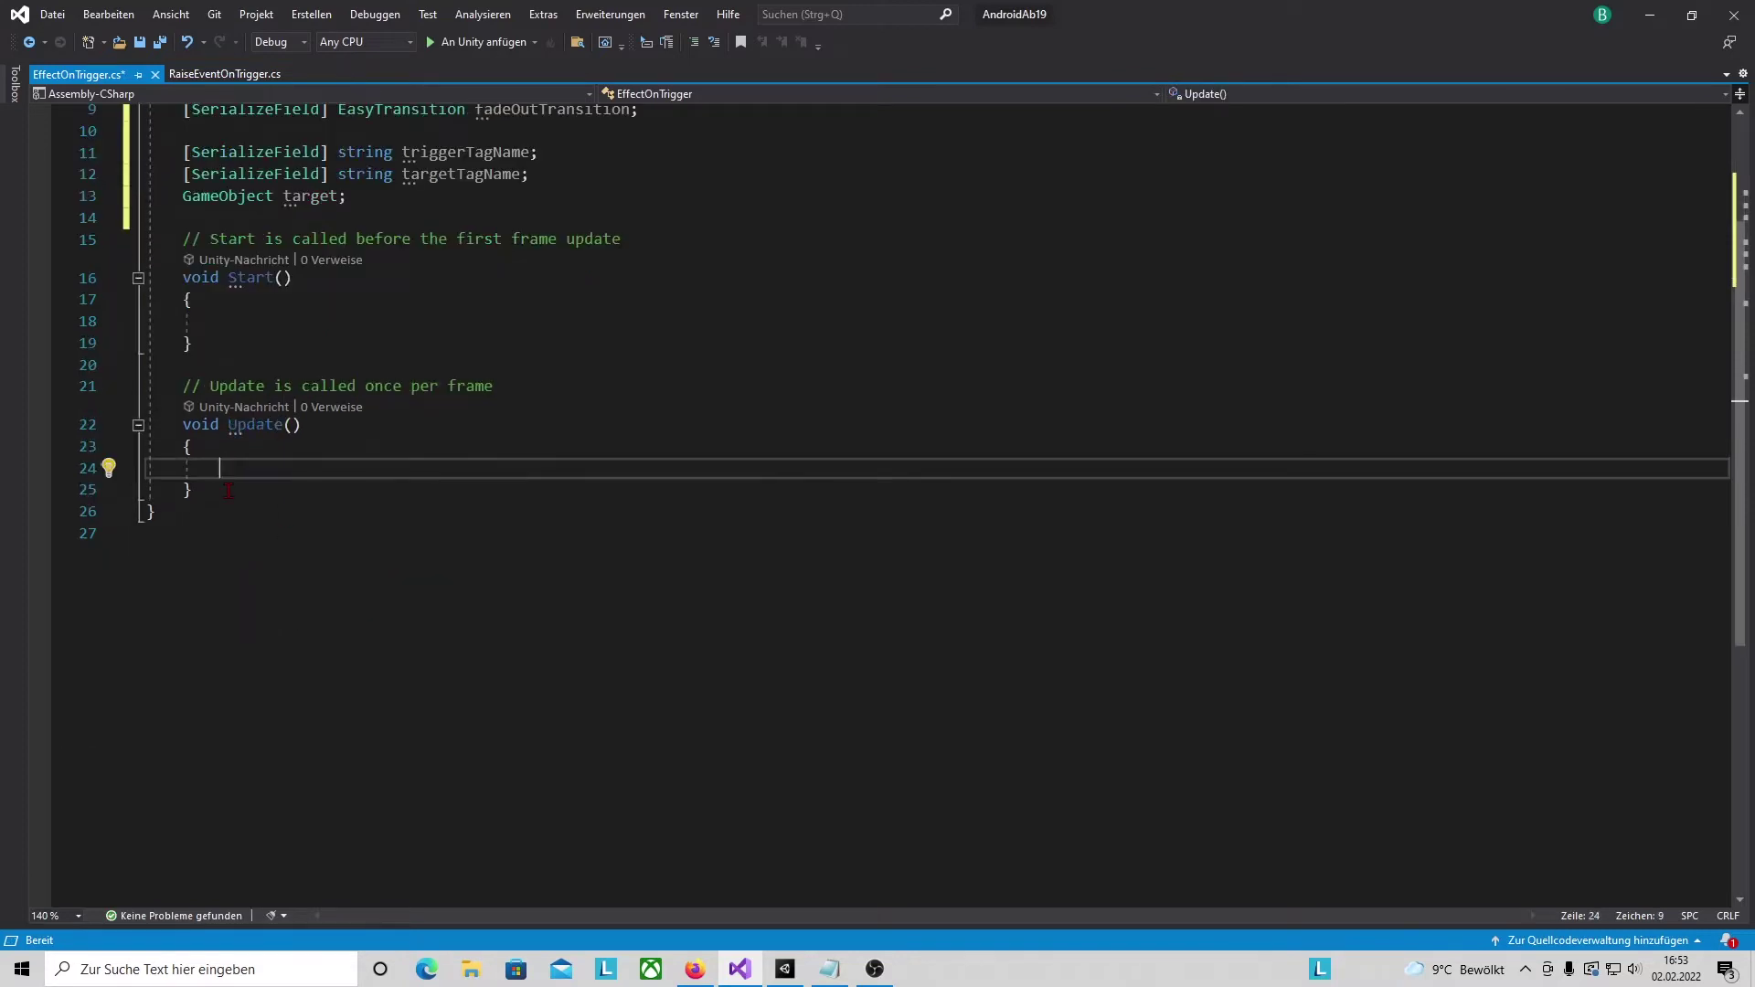
click(204, 498)
key(Return)
key(Return)
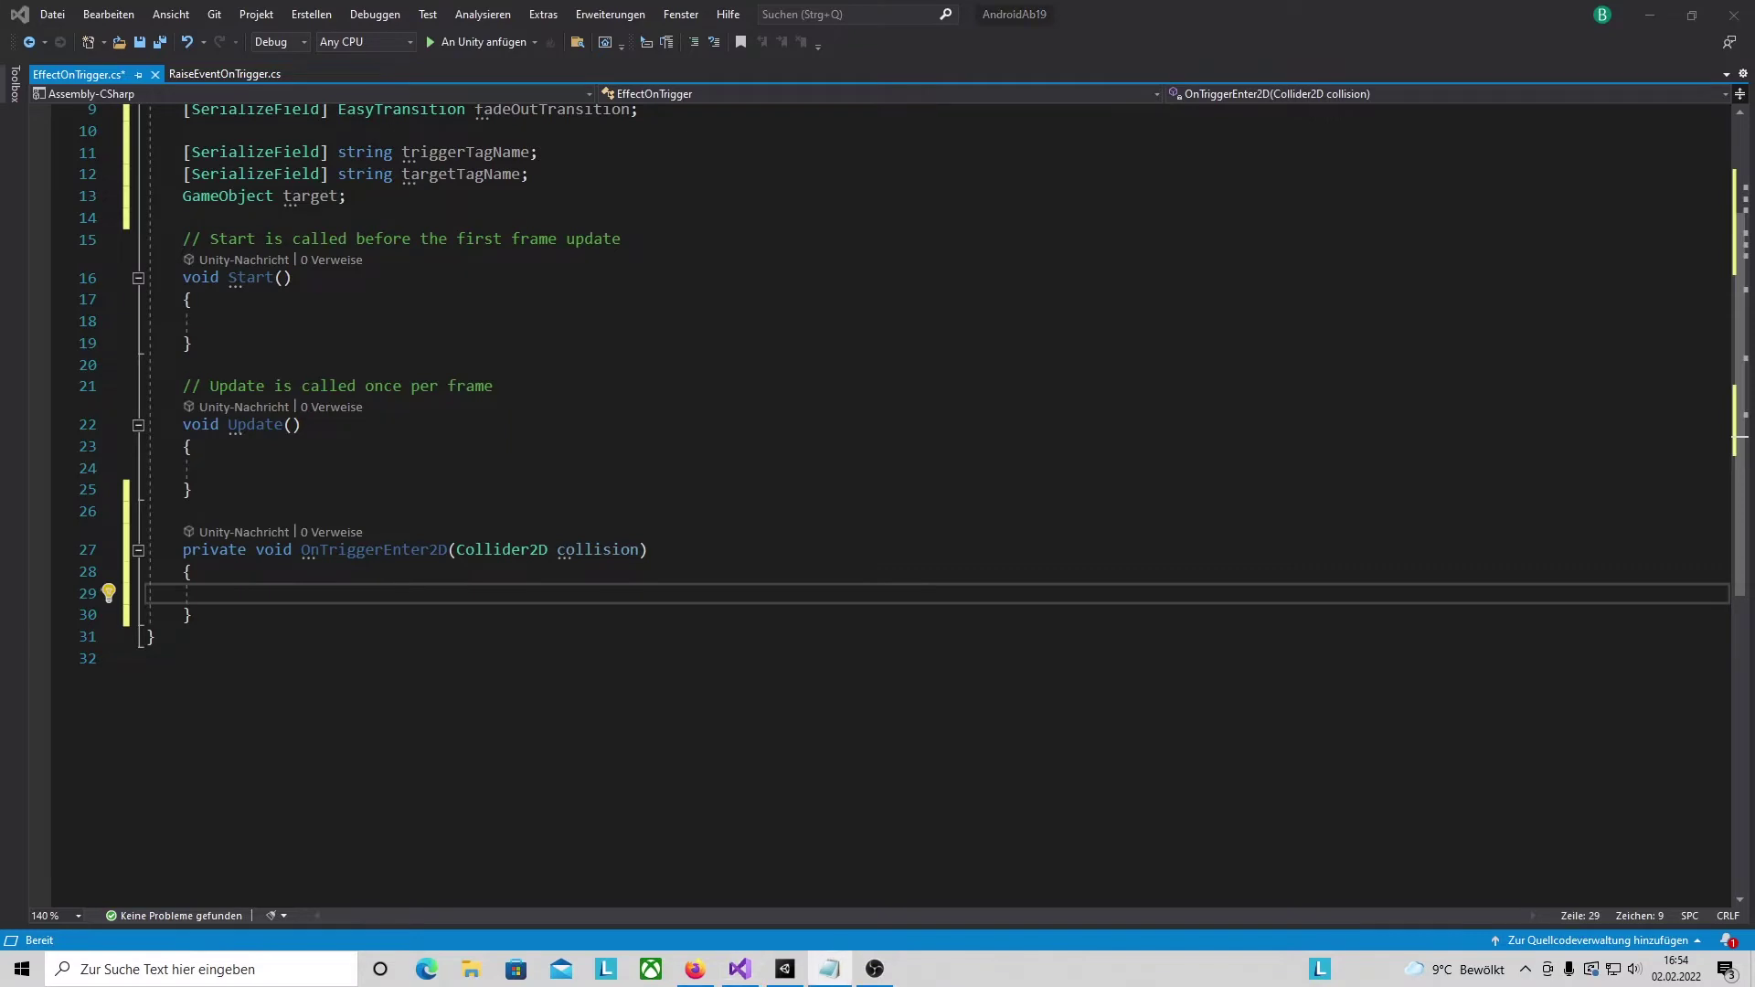
- Insert the collision.CompareTag(triggerTagName) check in OnTriggerEnter2D and open a line inside it
text(if (collision.CompareTag(triggerTagName)) {)
key(Return)
key(Return)
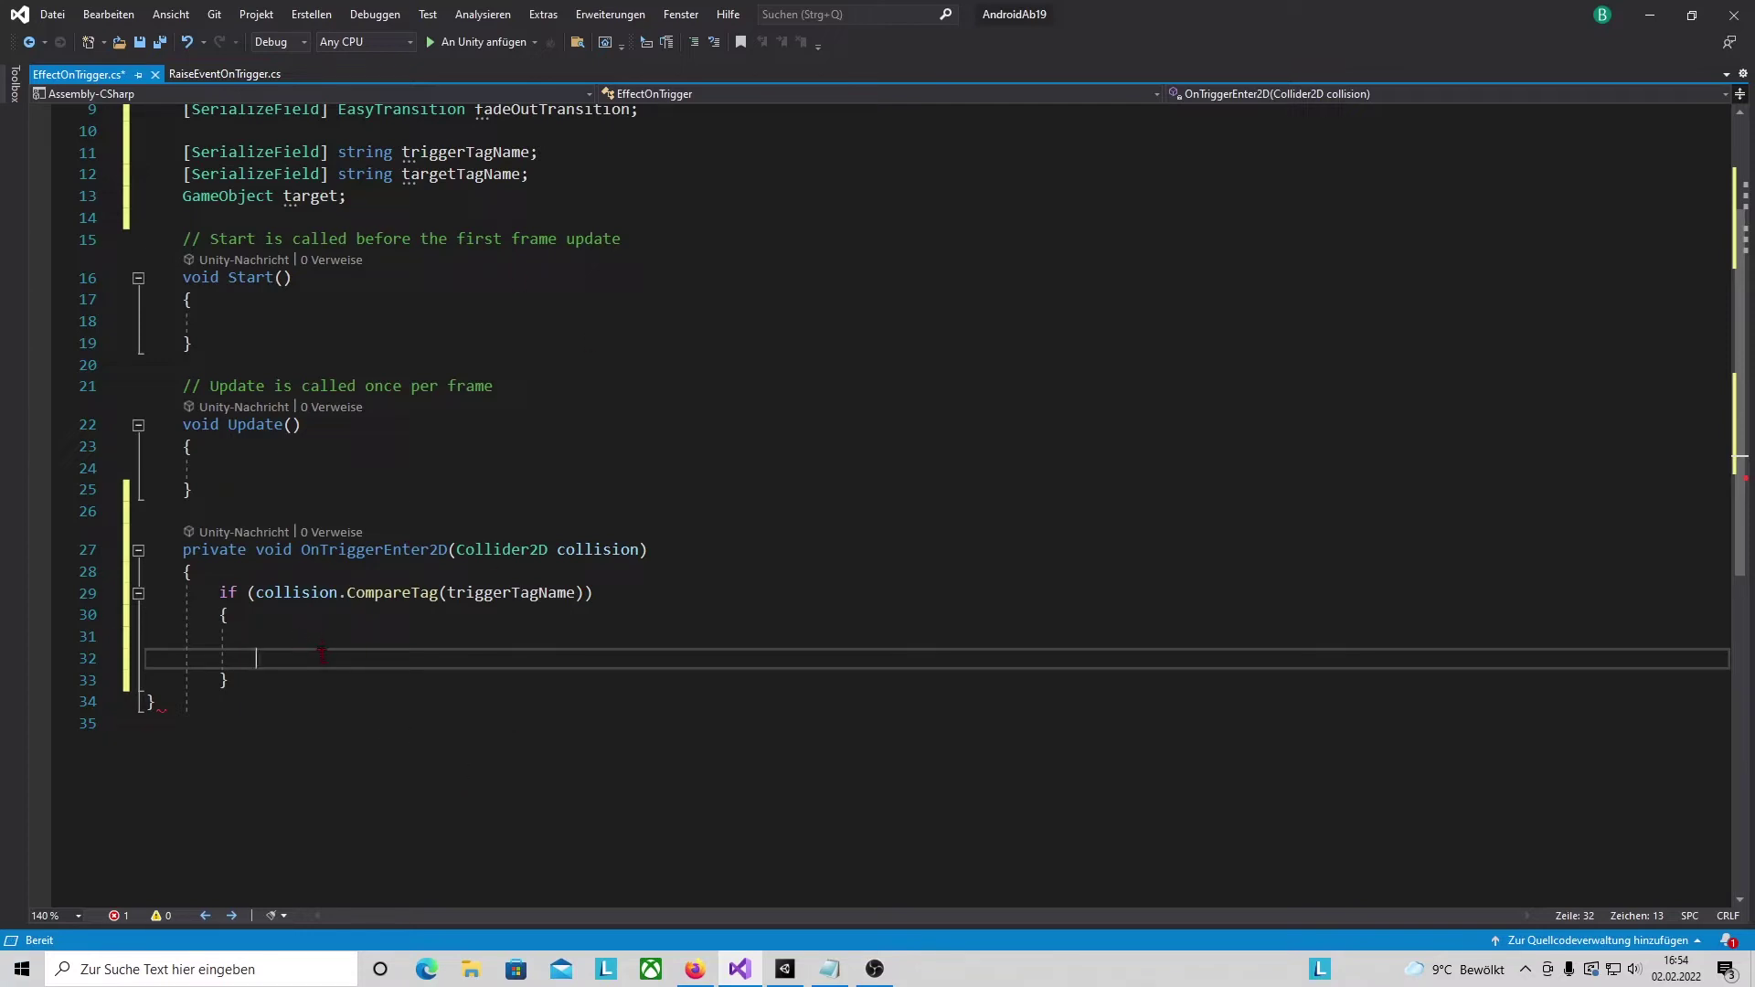
mouse_move(316, 200)
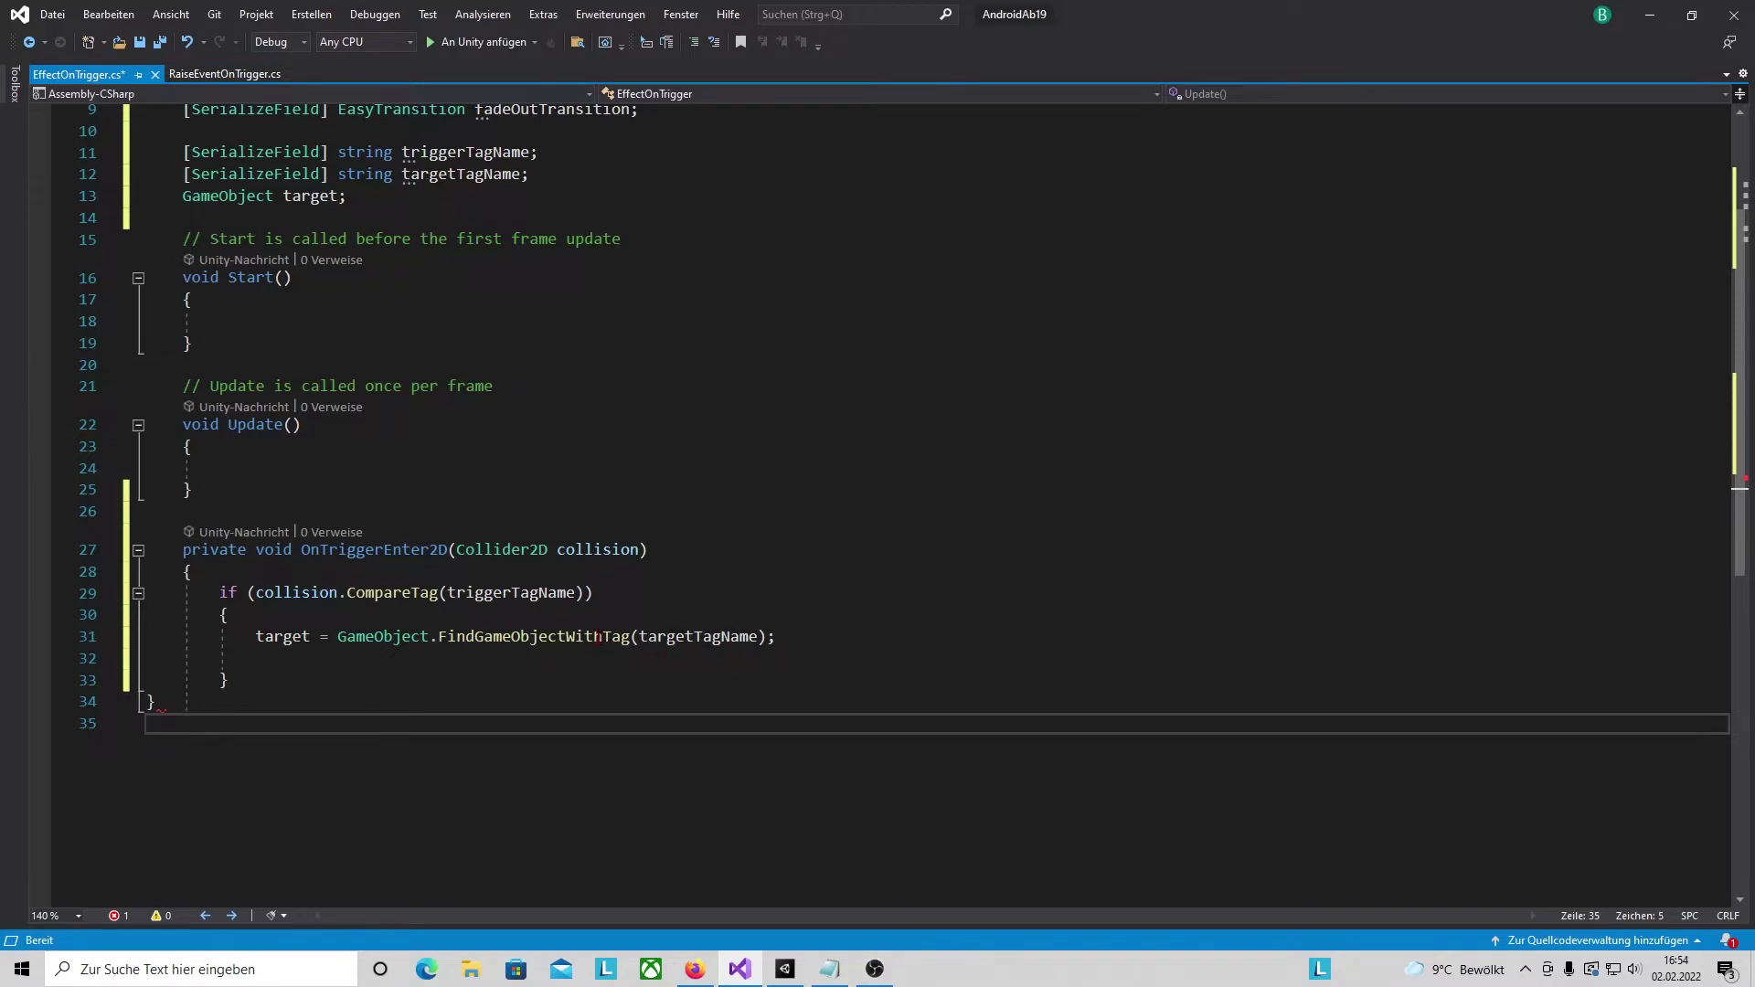
click(289, 660)
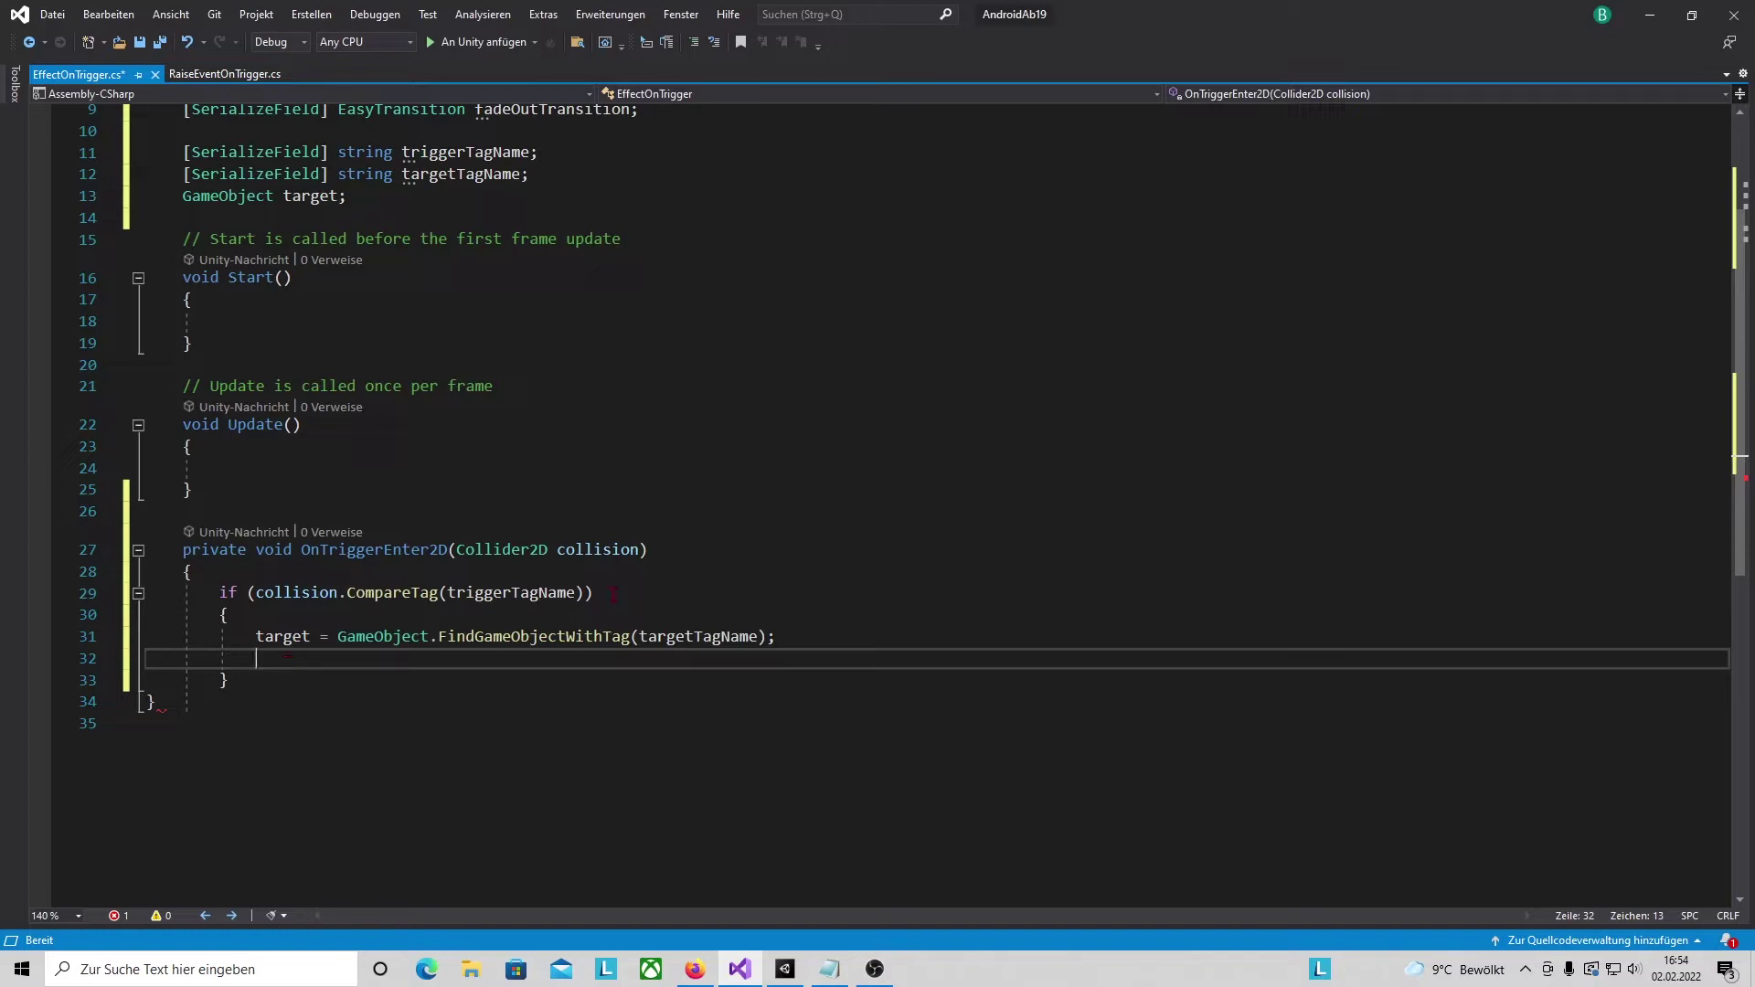
- Open the Coin prefab from the Prefabs folder in Unity
click(780, 979)
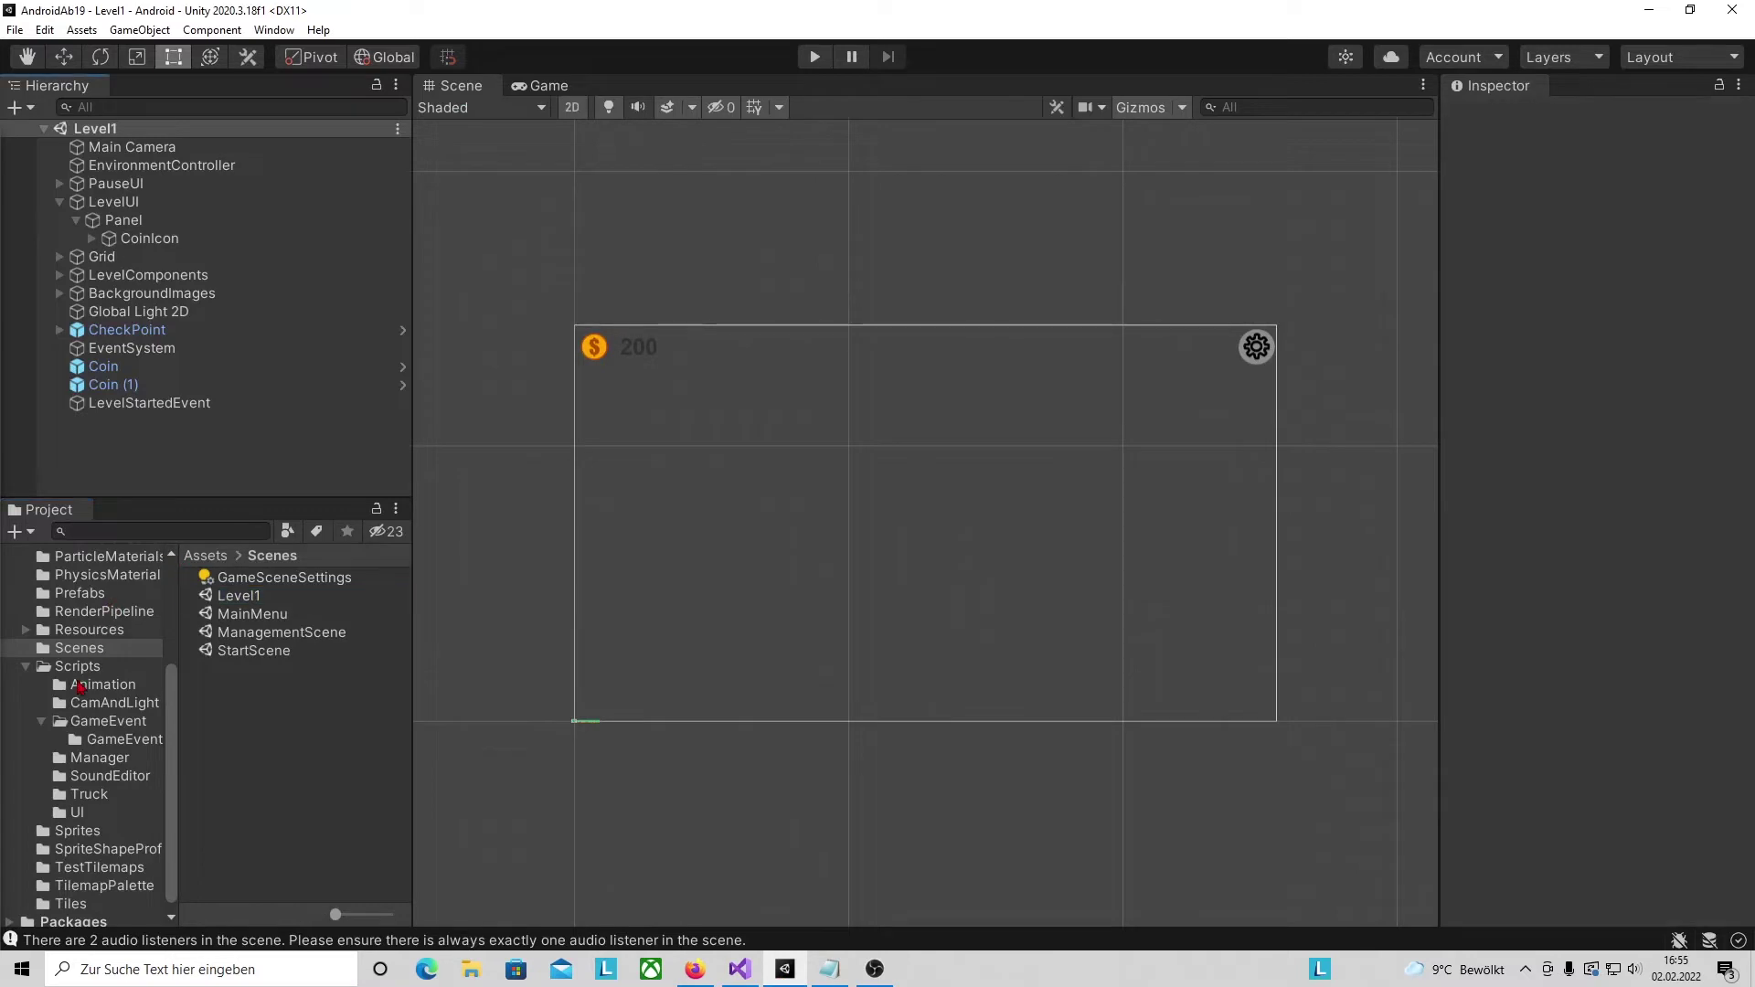
click(82, 596)
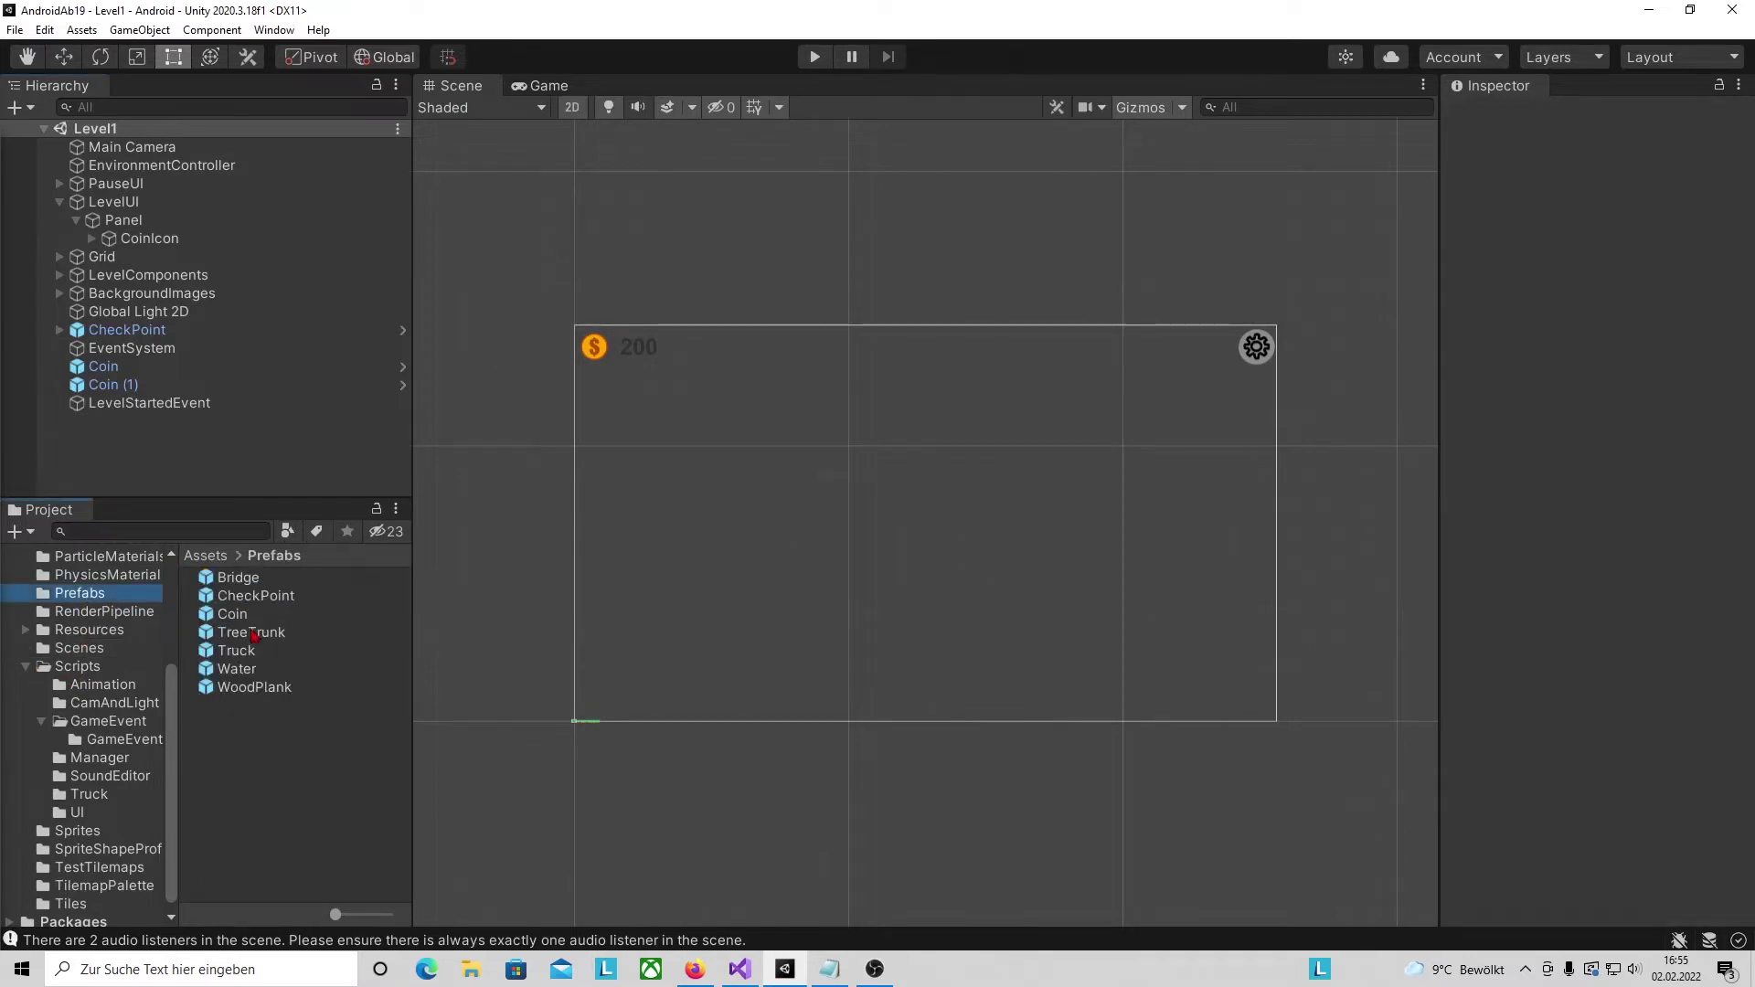
double_click(245, 619)
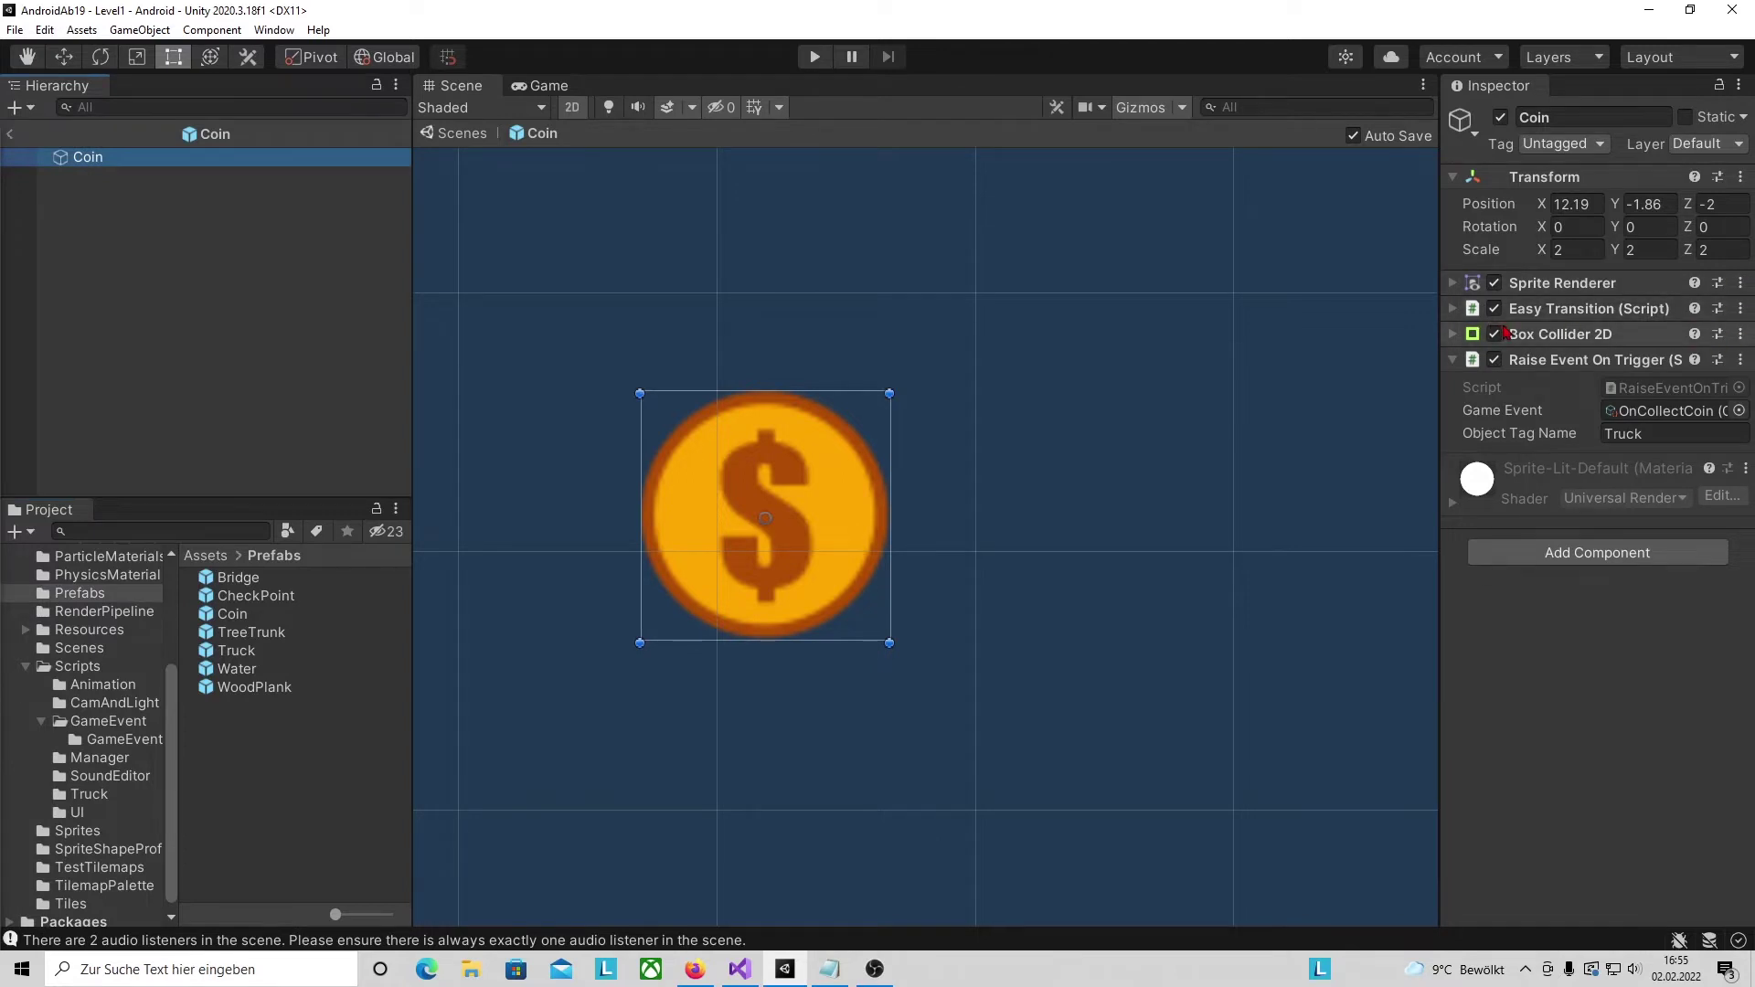
- Set the Coin's Easy Transition to type Position with target transformation 0, 0, 0
click(1453, 310)
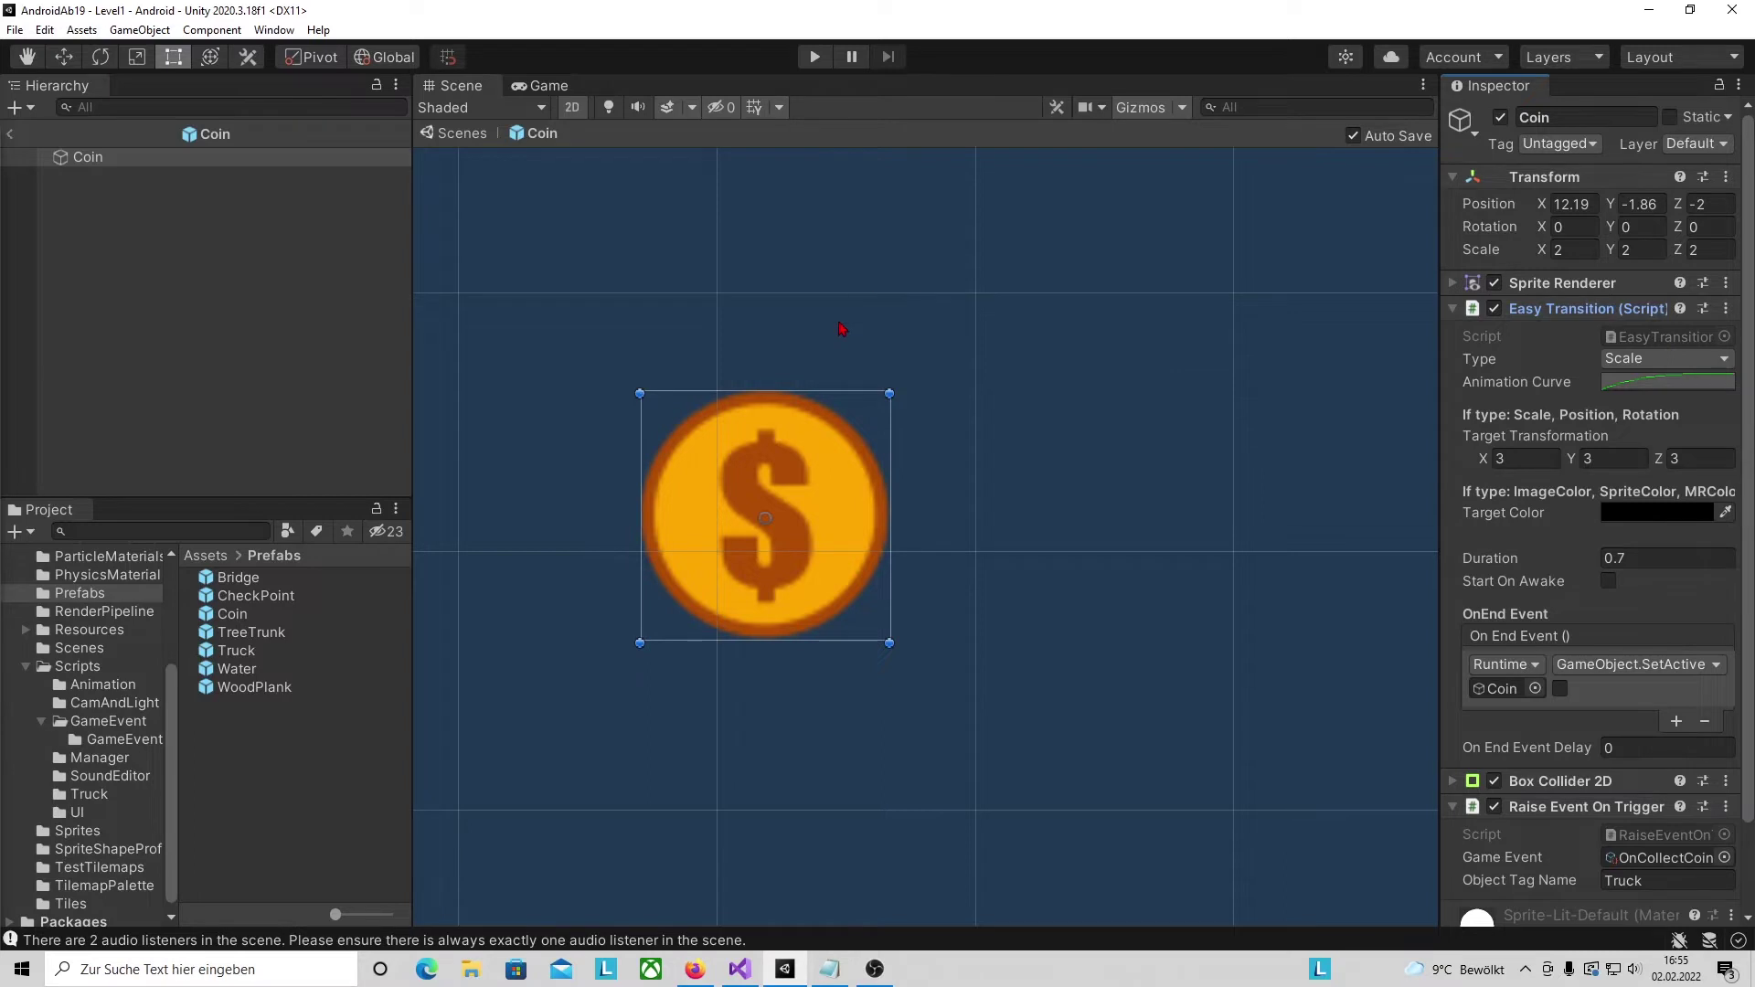
click(1626, 361)
click(1632, 402)
click(1549, 464)
key(BackSpace)
text(0)
key(Tab)
text(0)
key(Tab)
text(0)
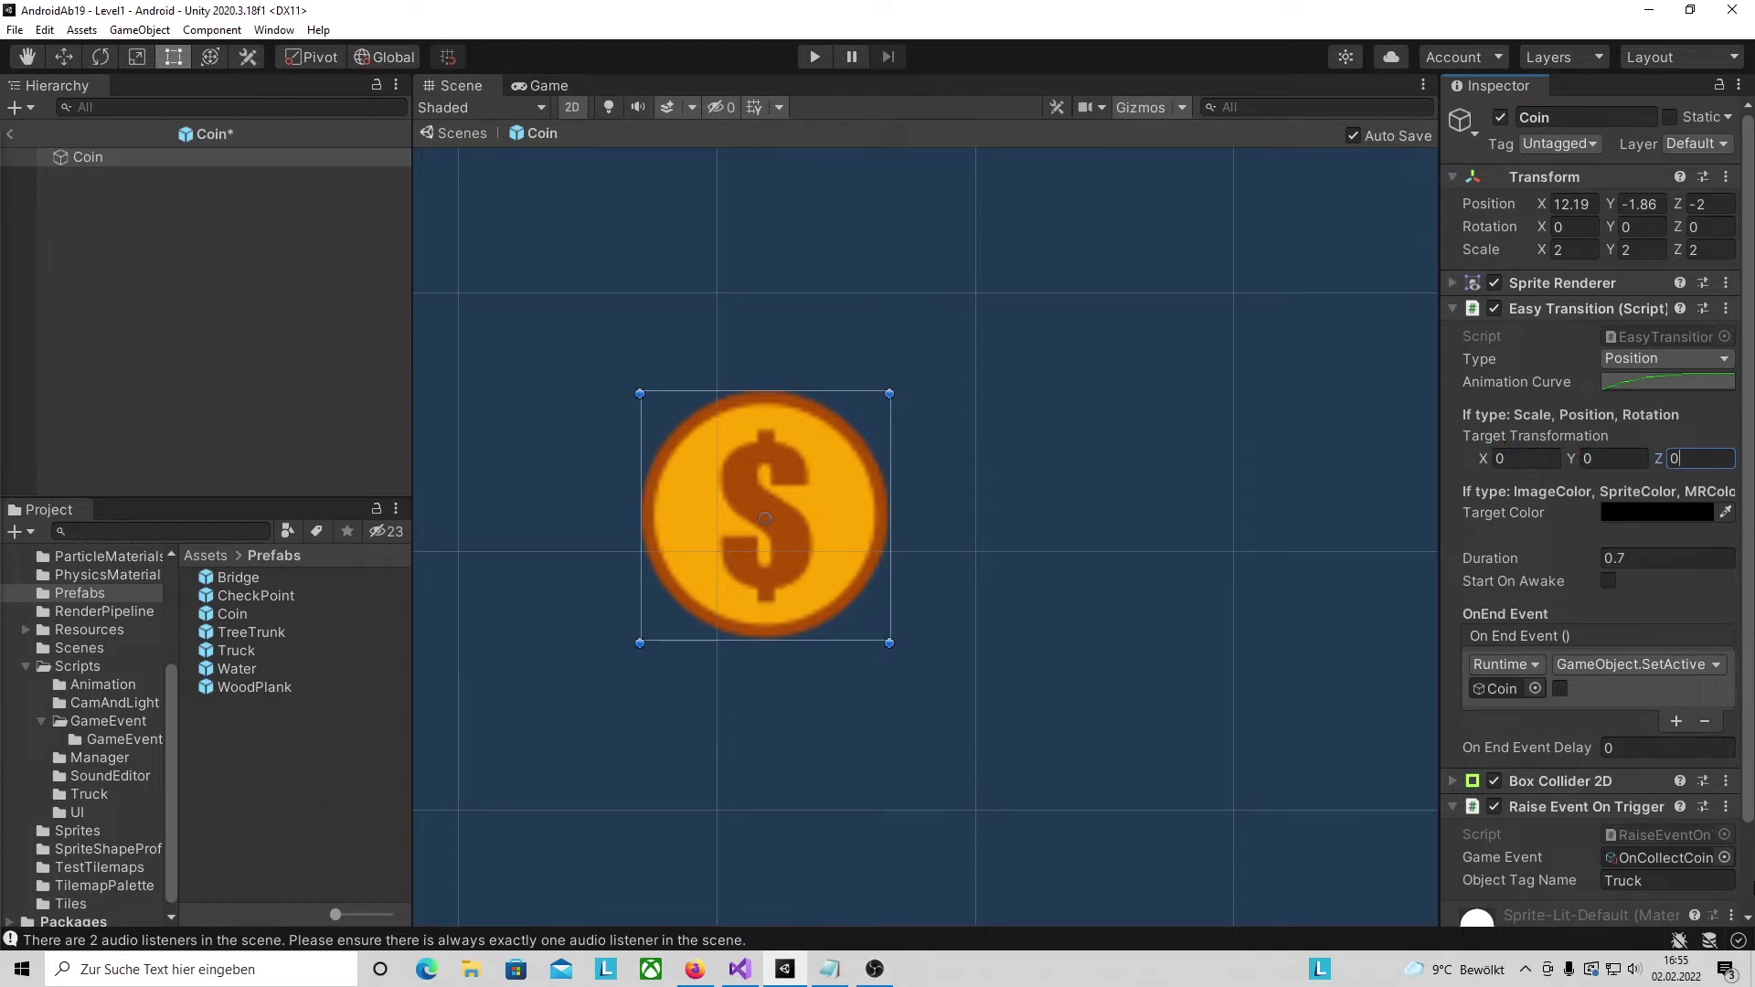
key(alt+Tab)
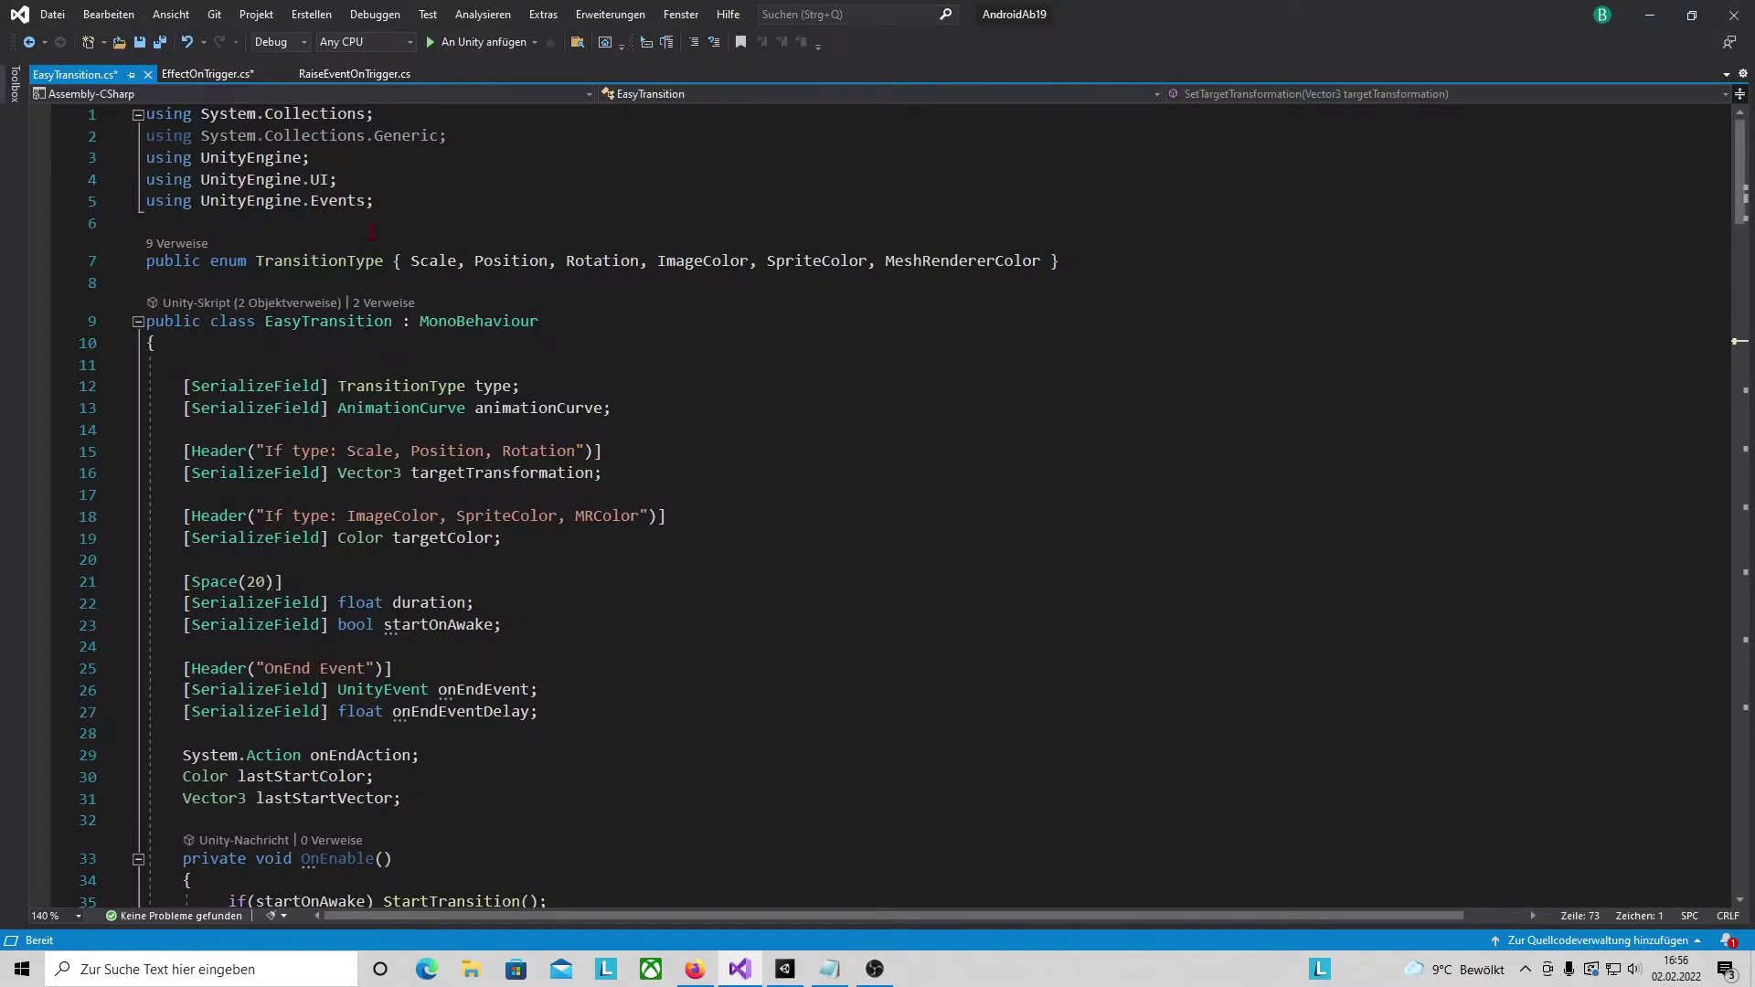
- Review the SetTransition methods and the Vector3 targetTransformation in EasyTransition.cs
scroll(372, 231, down, 2)
scroll(365, 274, down, 4)
scroll(348, 365, down, 7)
scroll(328, 437, down, 1)
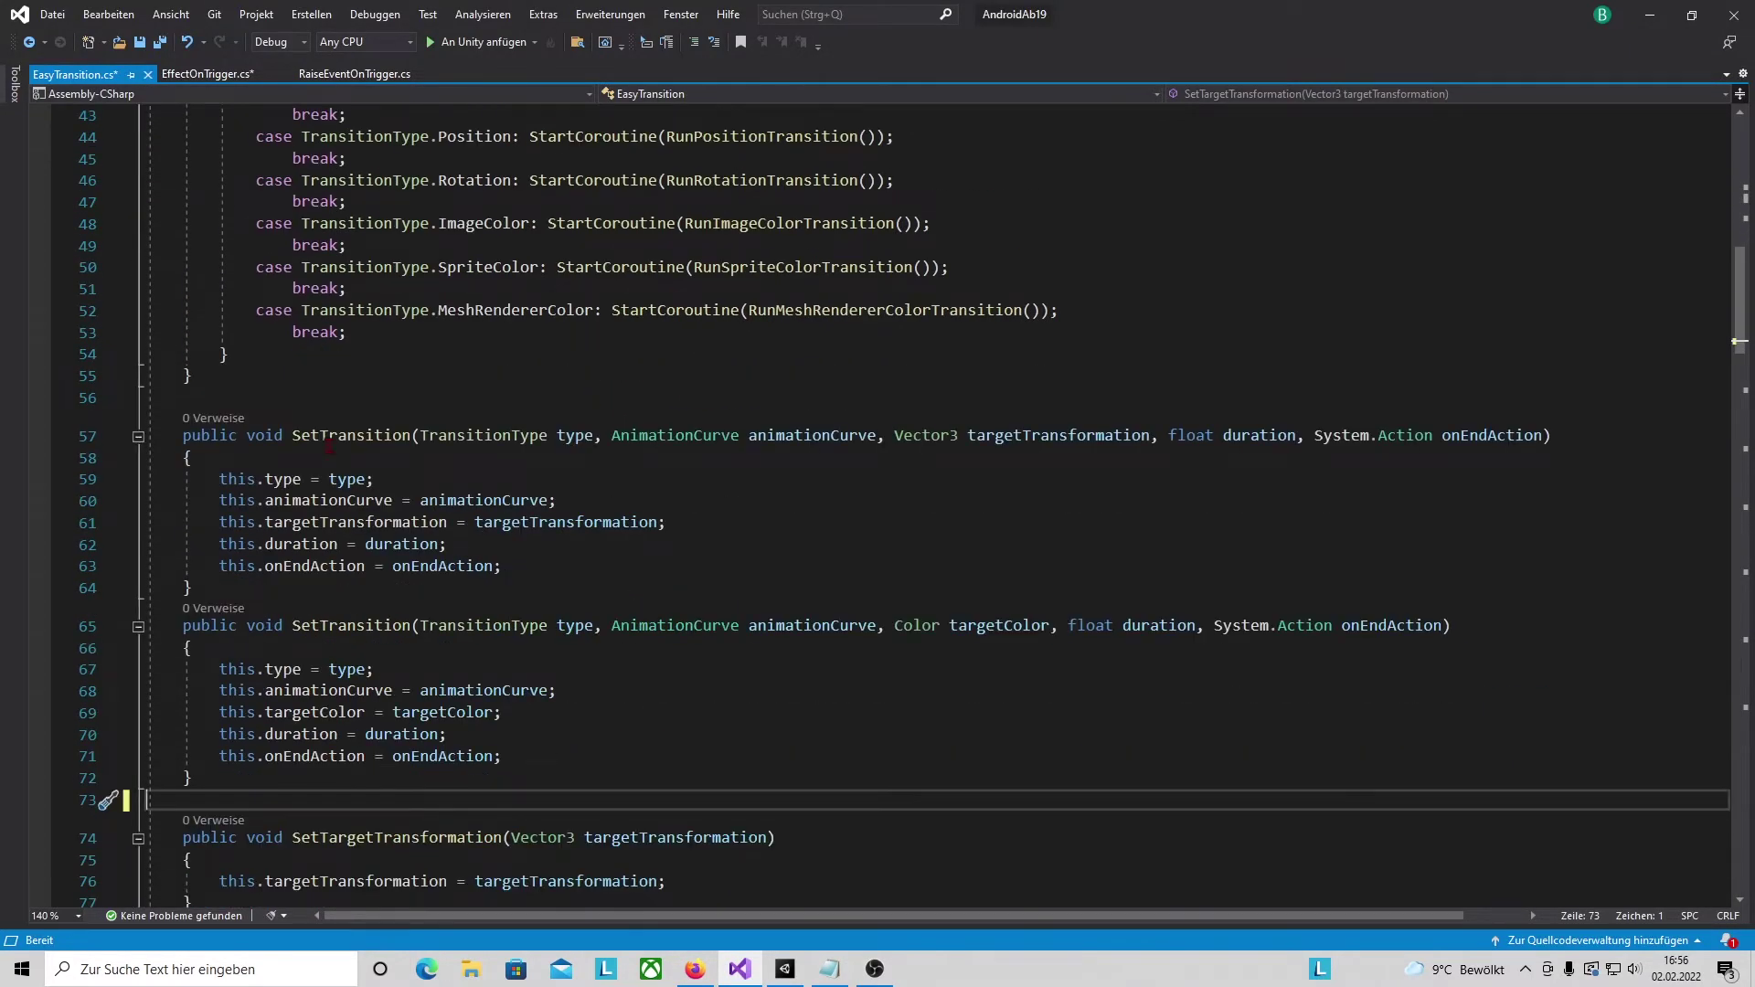
drag(173, 435, 193, 588)
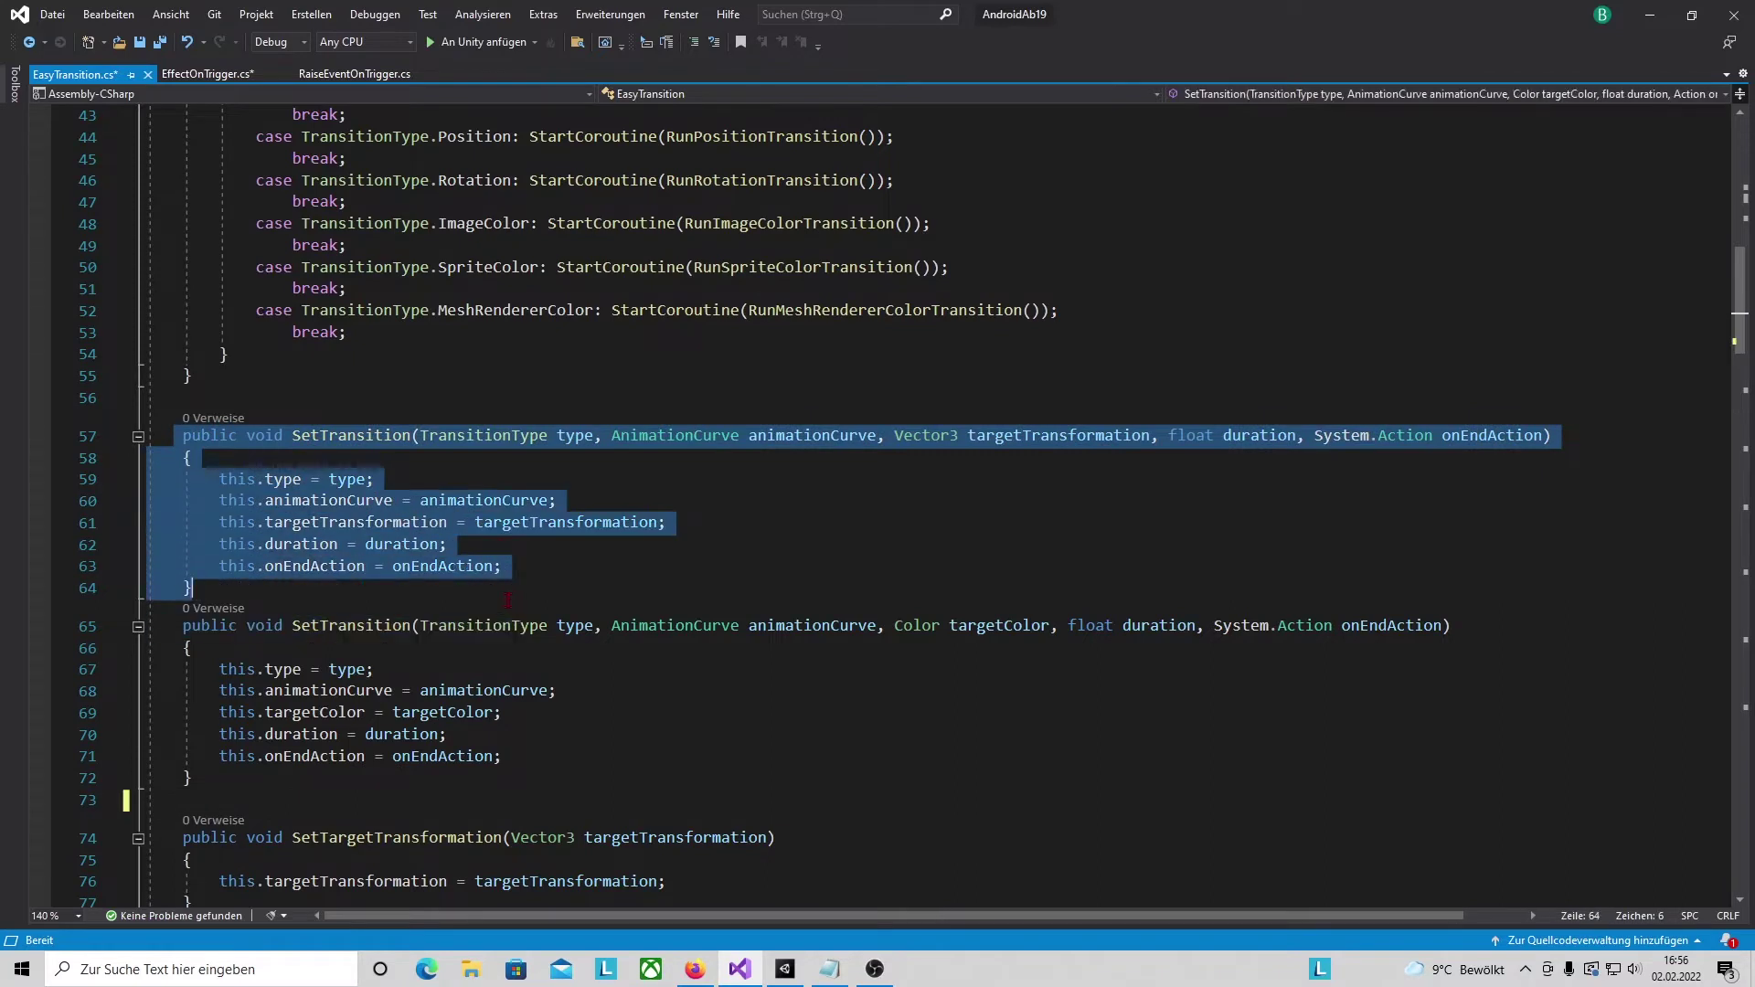
click(753, 459)
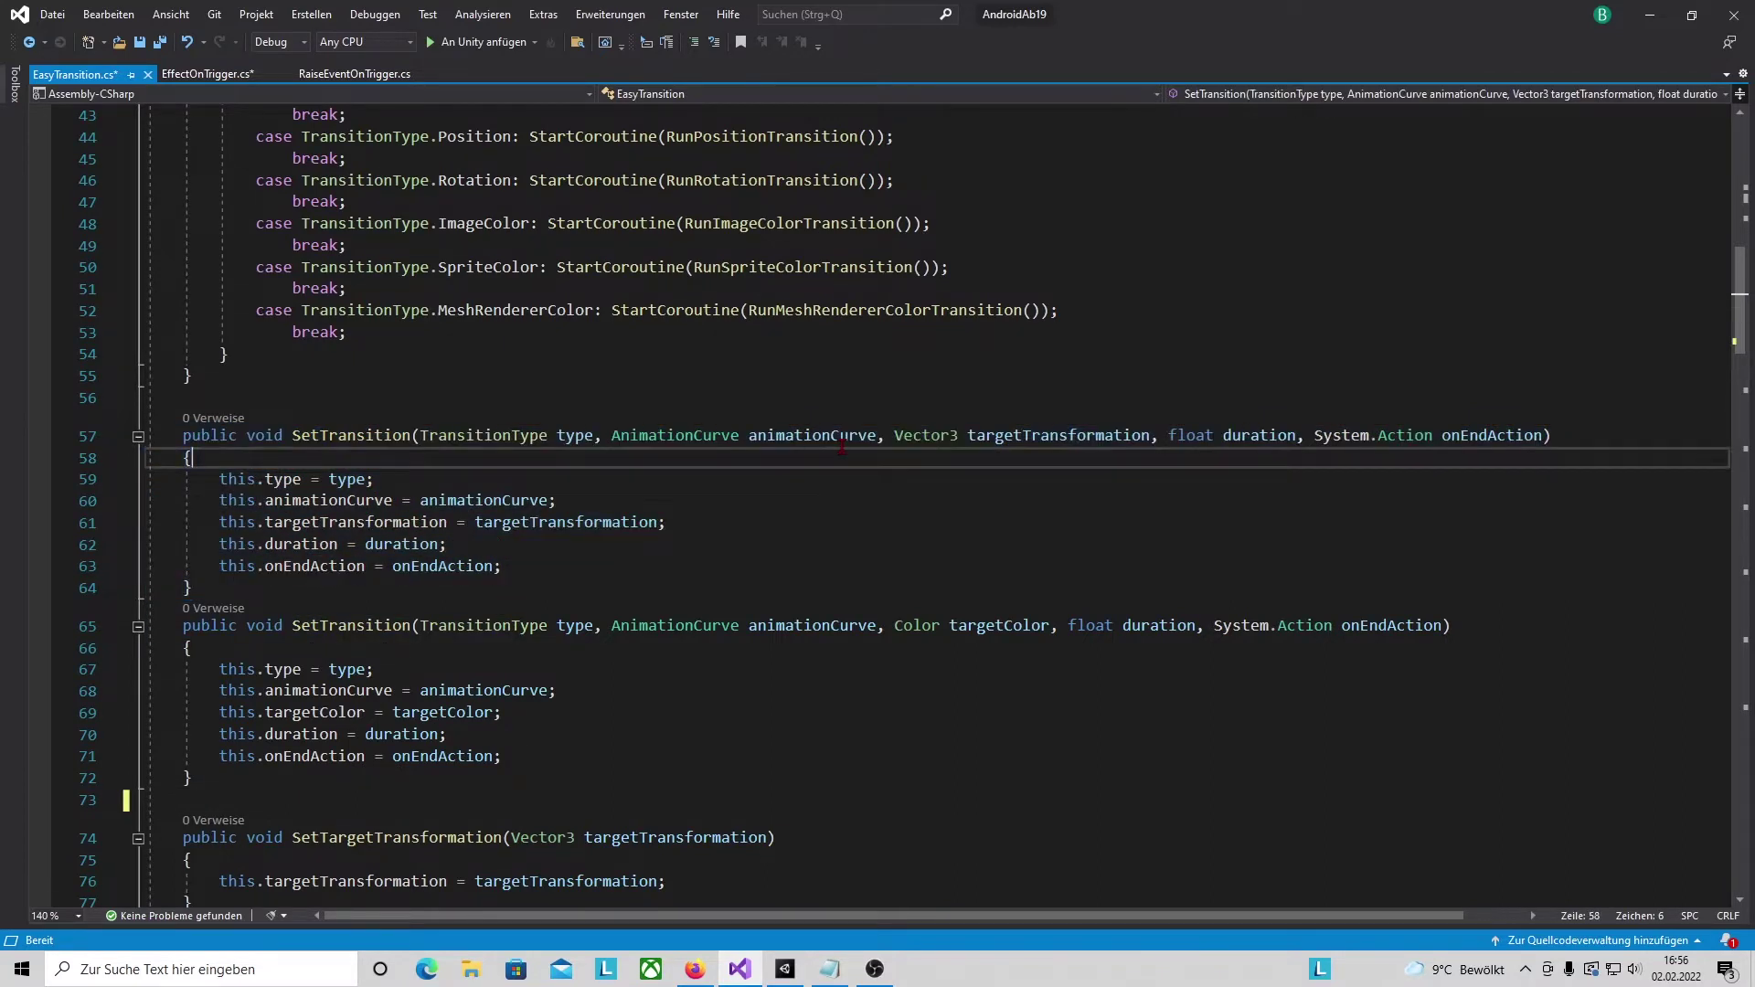
click(960, 435)
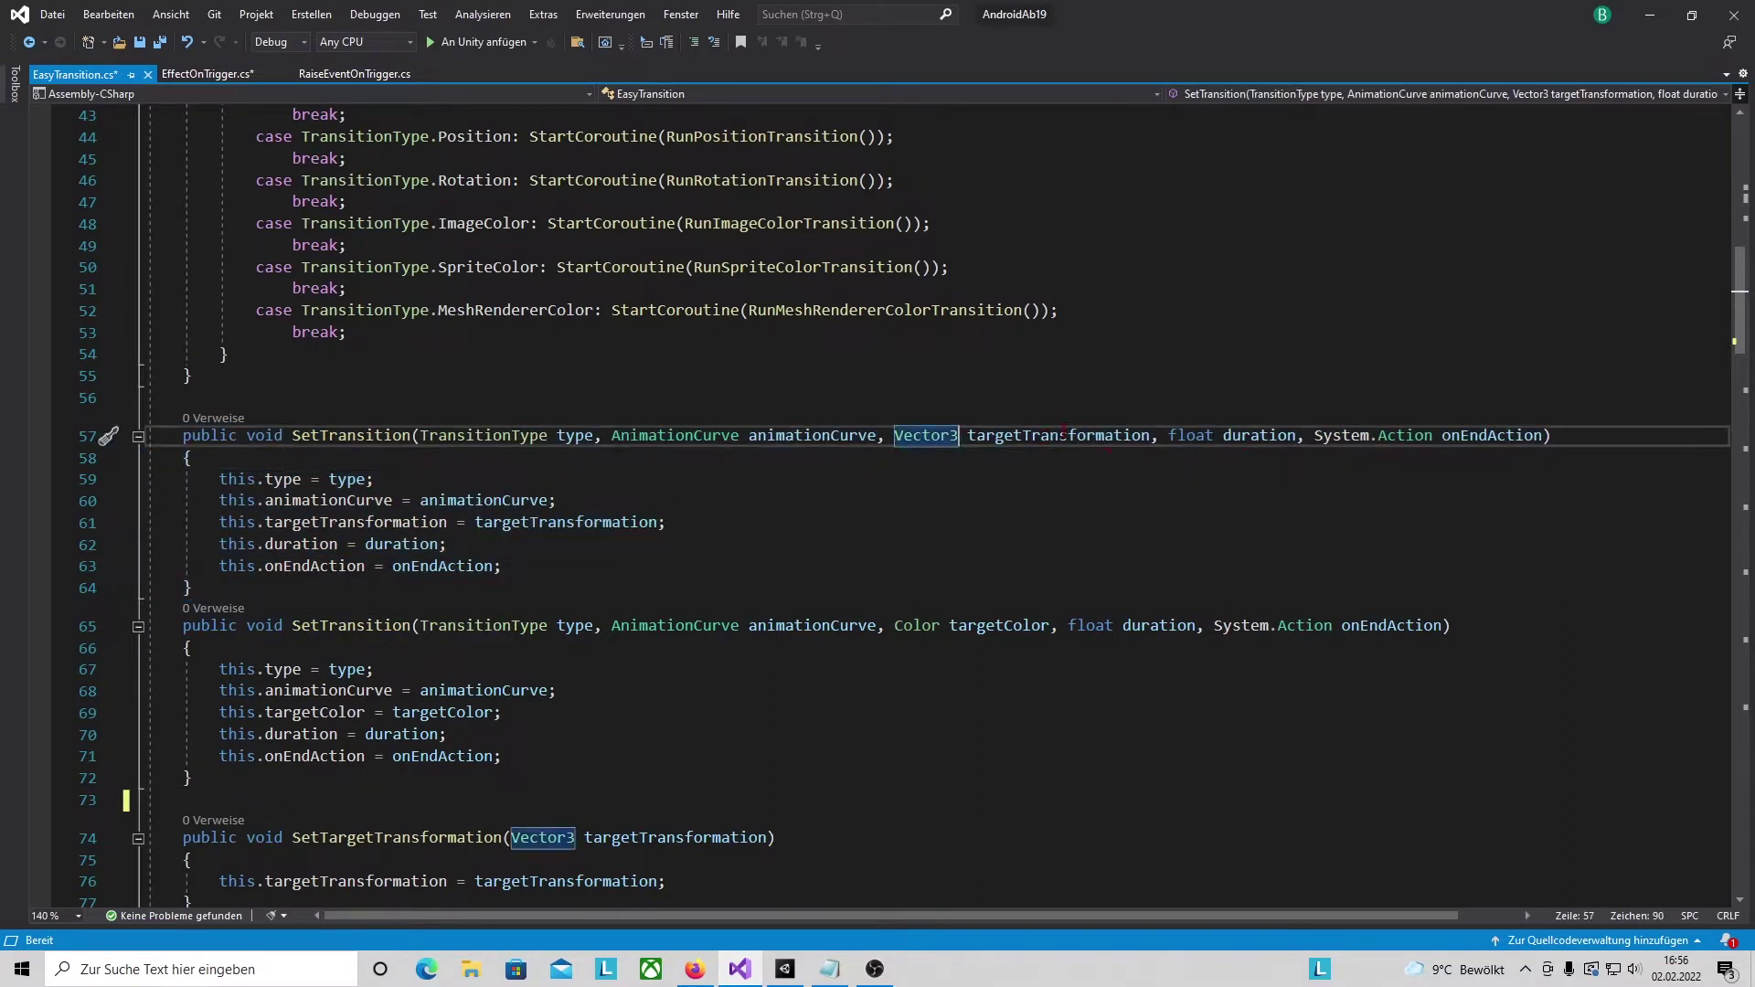
scroll(399, 495, down, 1)
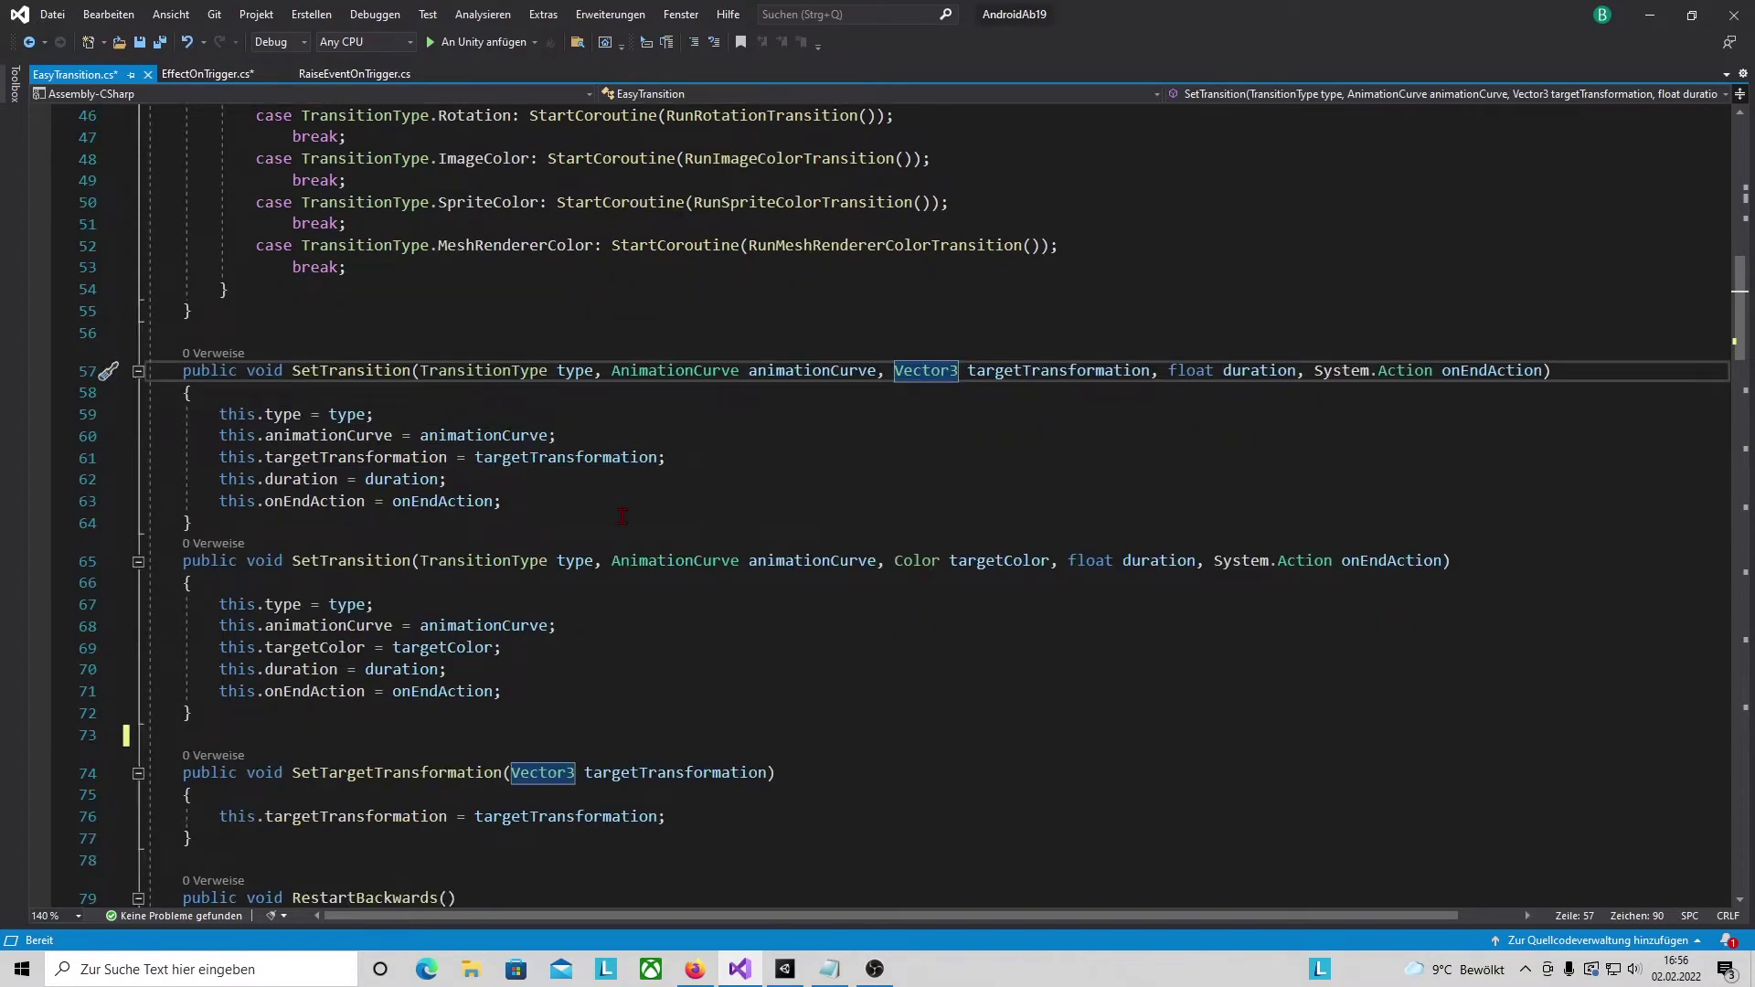
scroll(974, 473, down, 1)
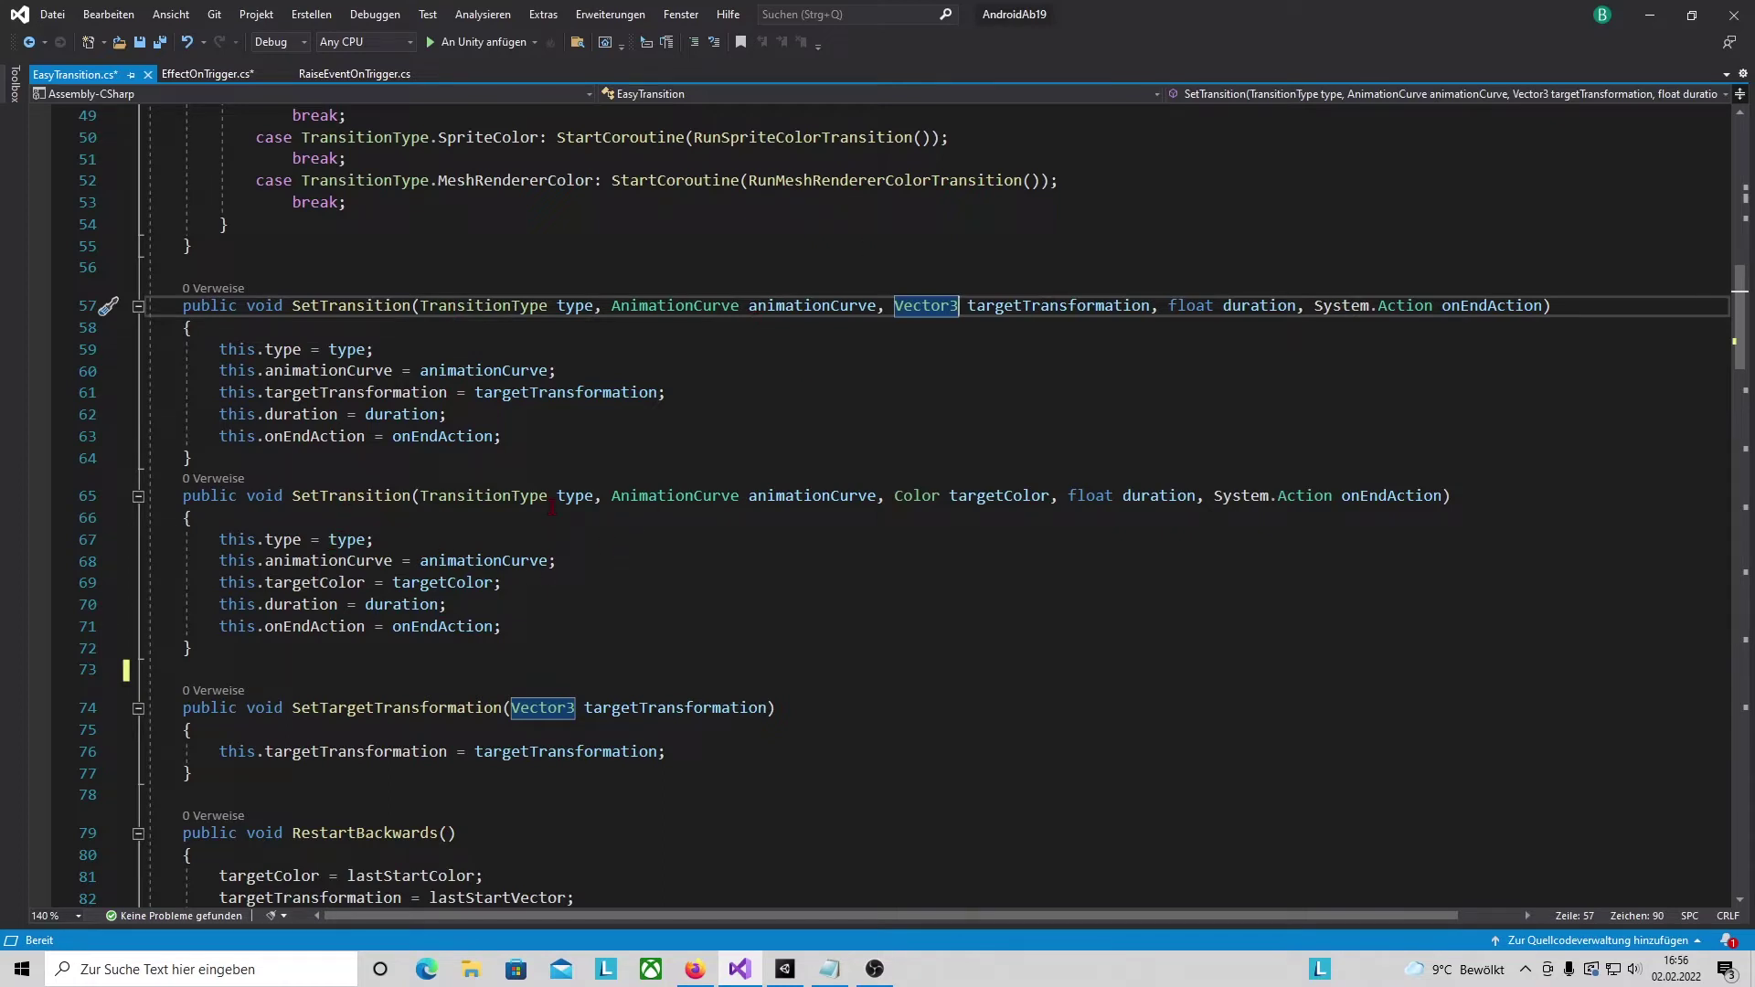
scroll(679, 637, down, 4)
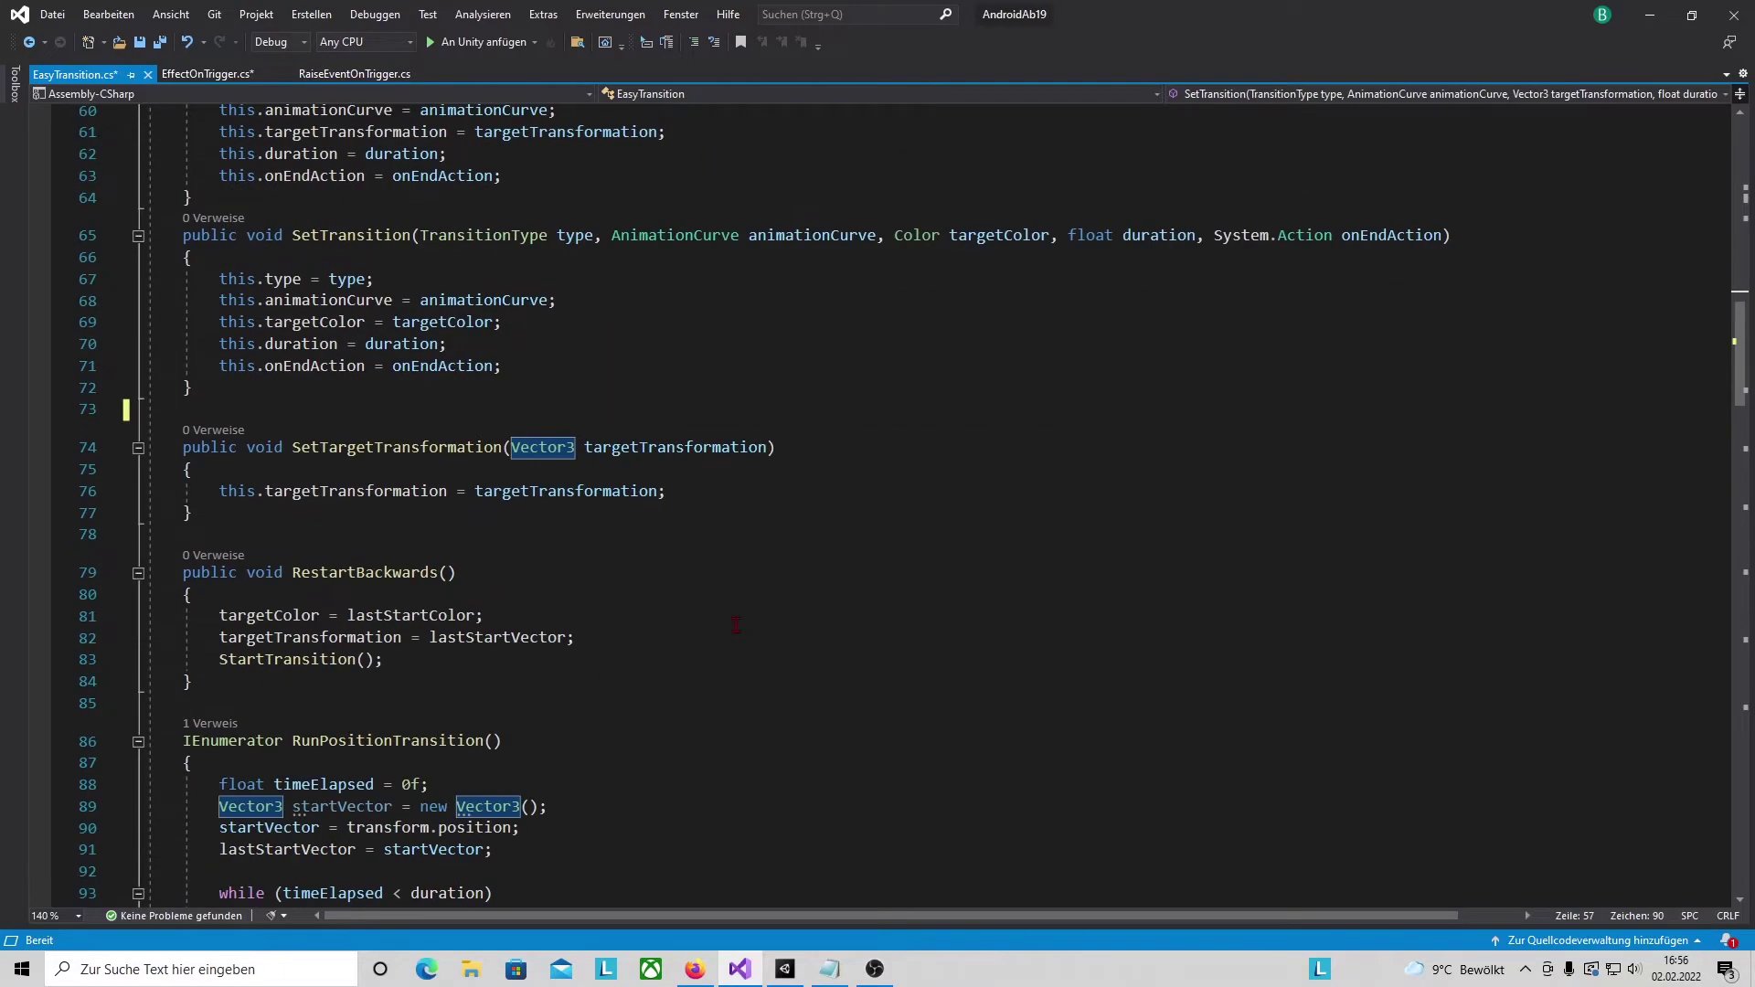
- Save all open scripts with Ctrl+Shift+S and select the SetTargetTransformation method
click(174, 541)
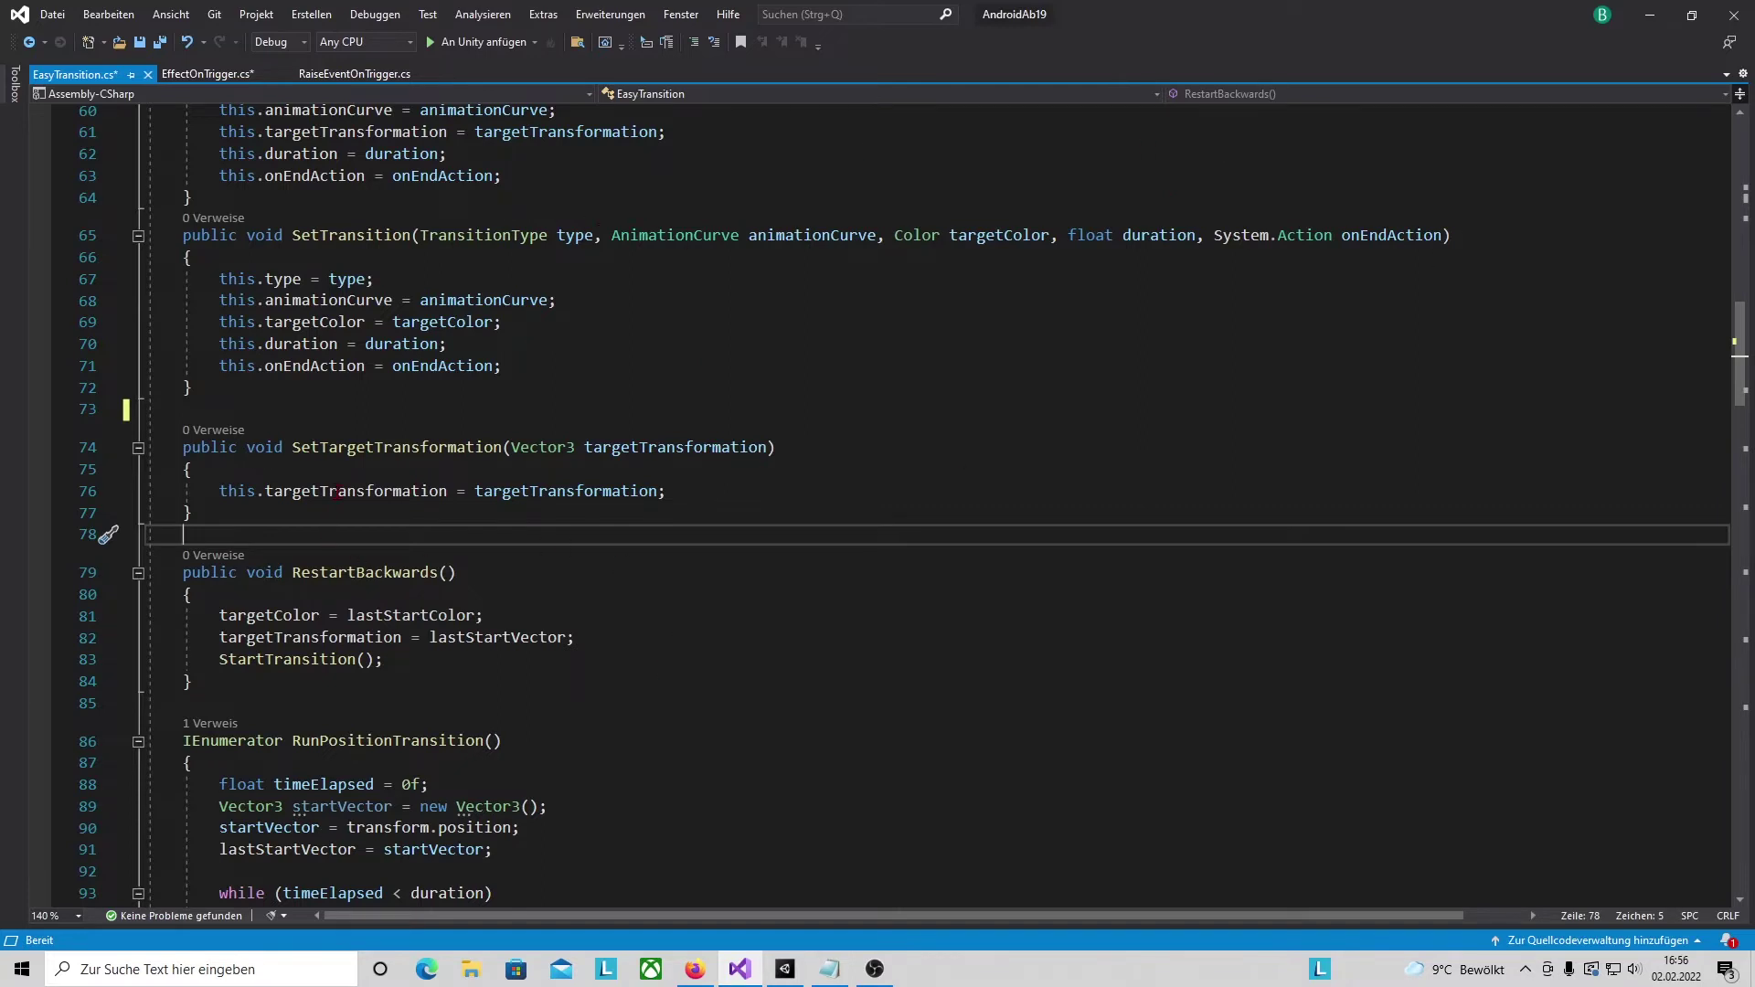
key(ctrl+z)
key(ctrl+shift+s)
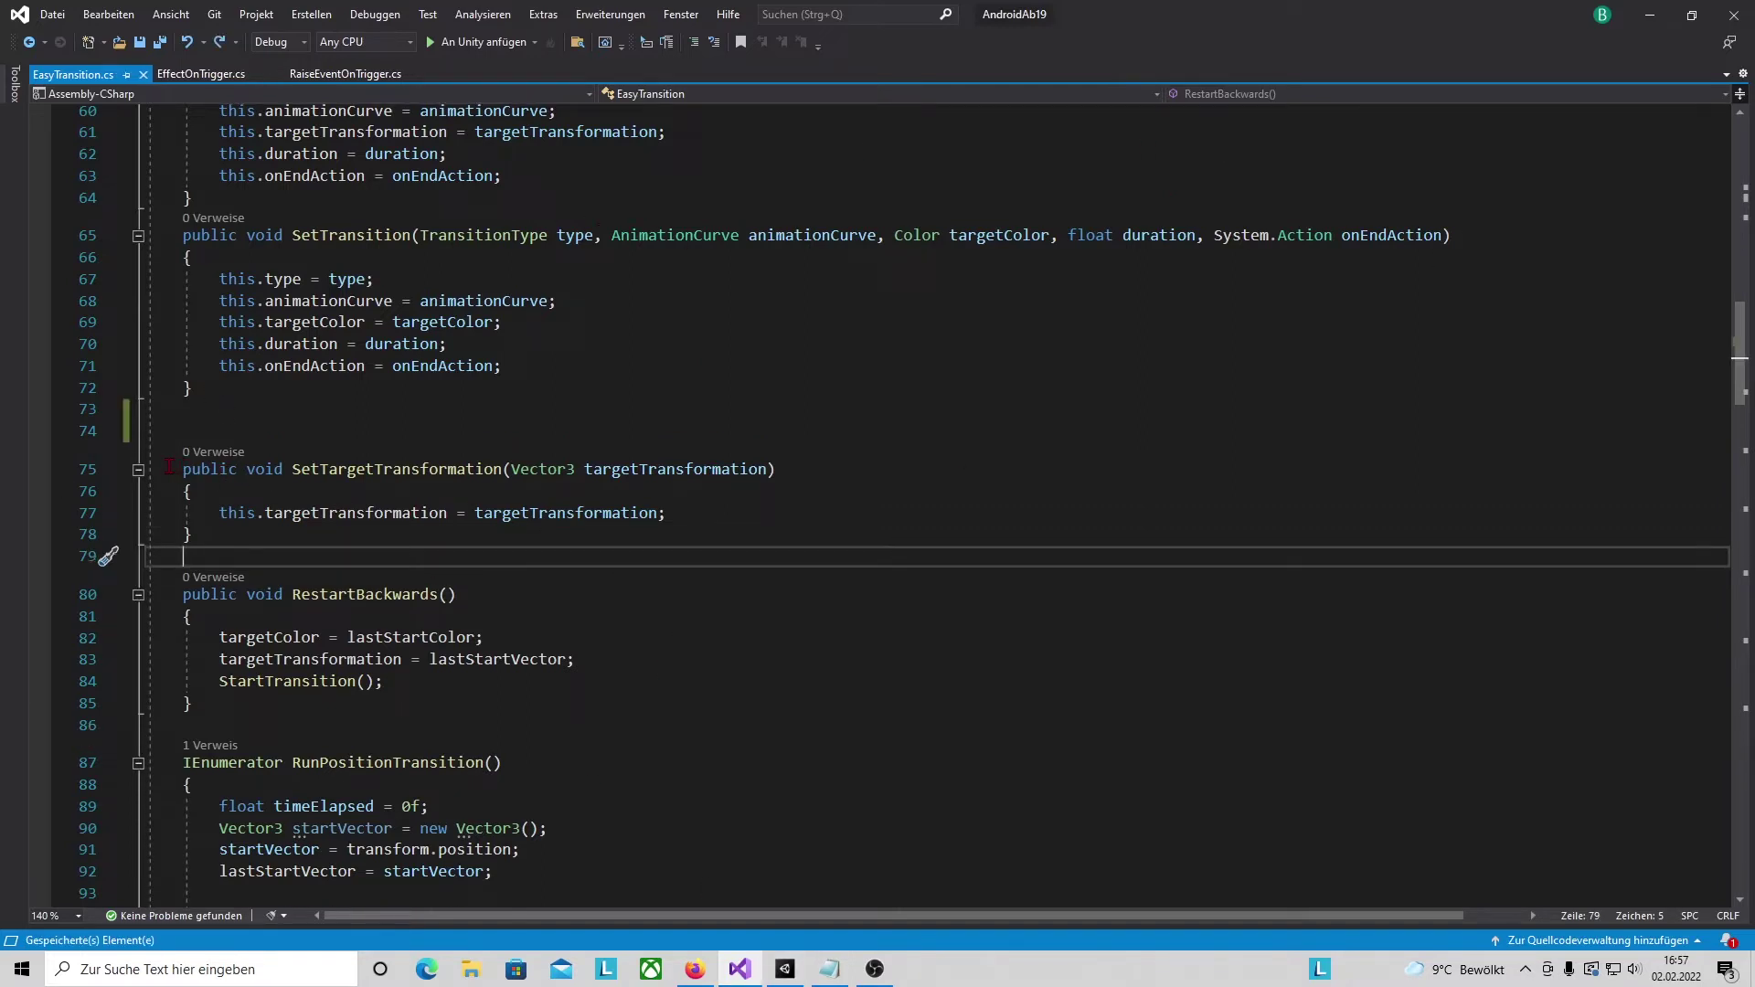
drag(169, 469, 197, 539)
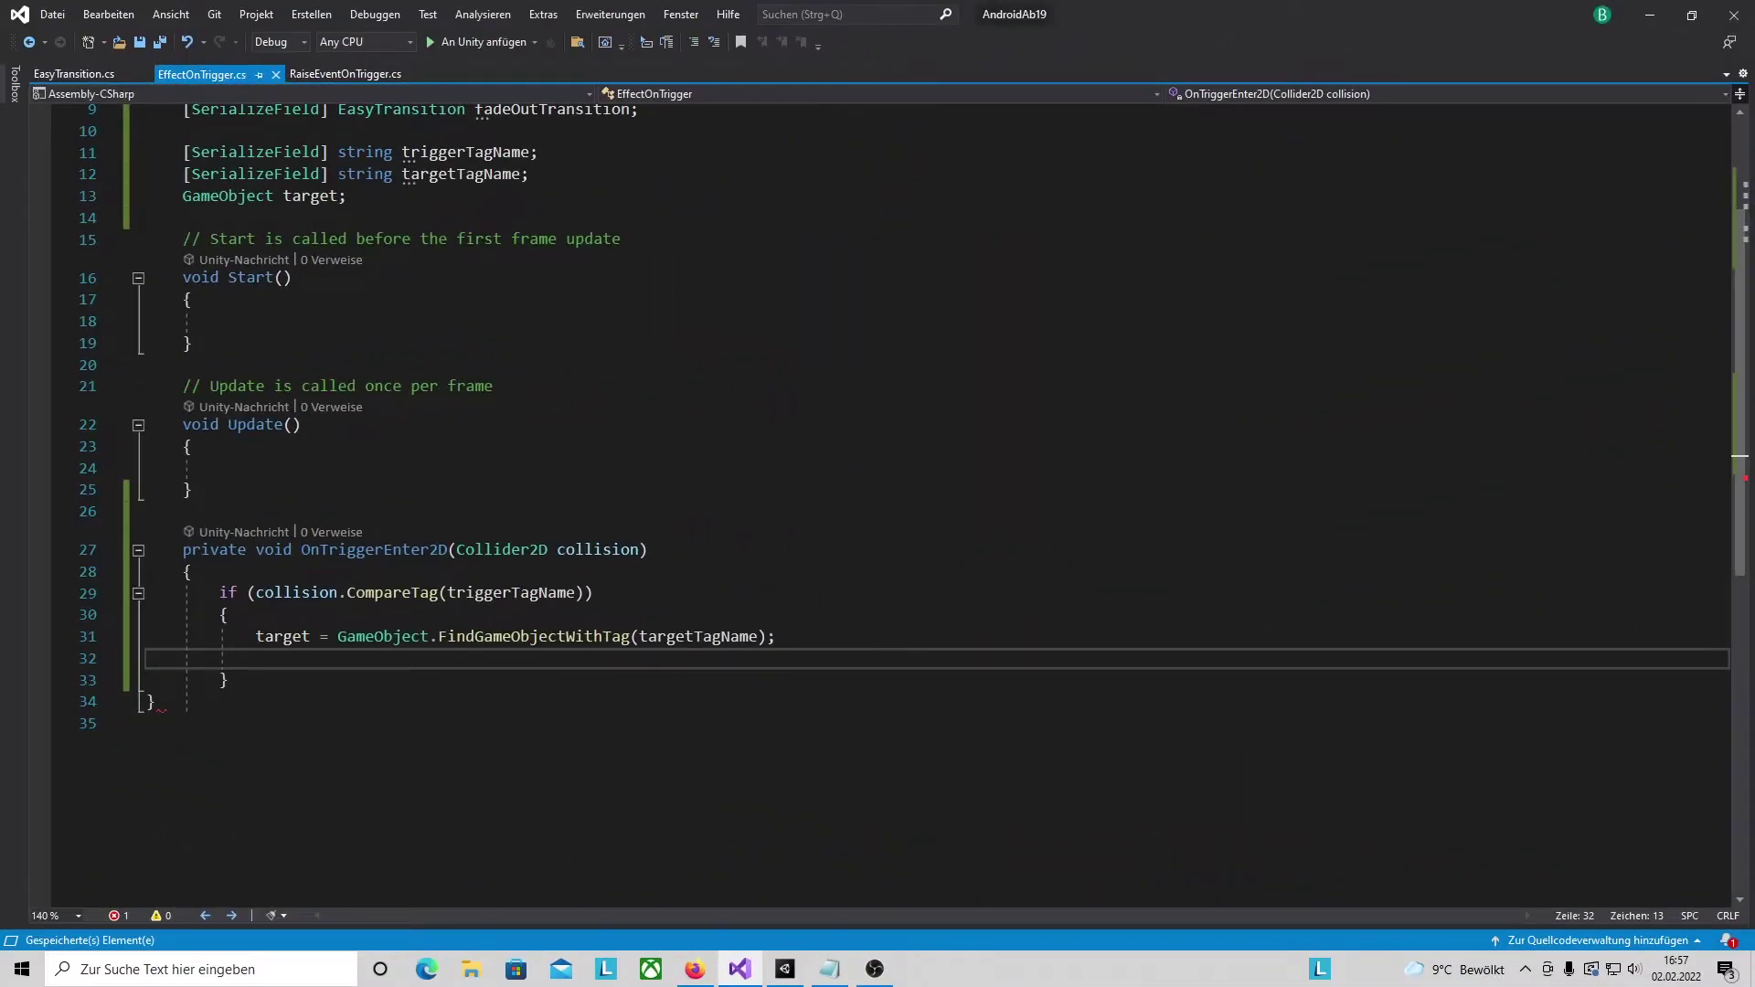
- Add moveTransition.StartTransition(); on the empty line of the trigger block
scroll(499, 234, up, 2)
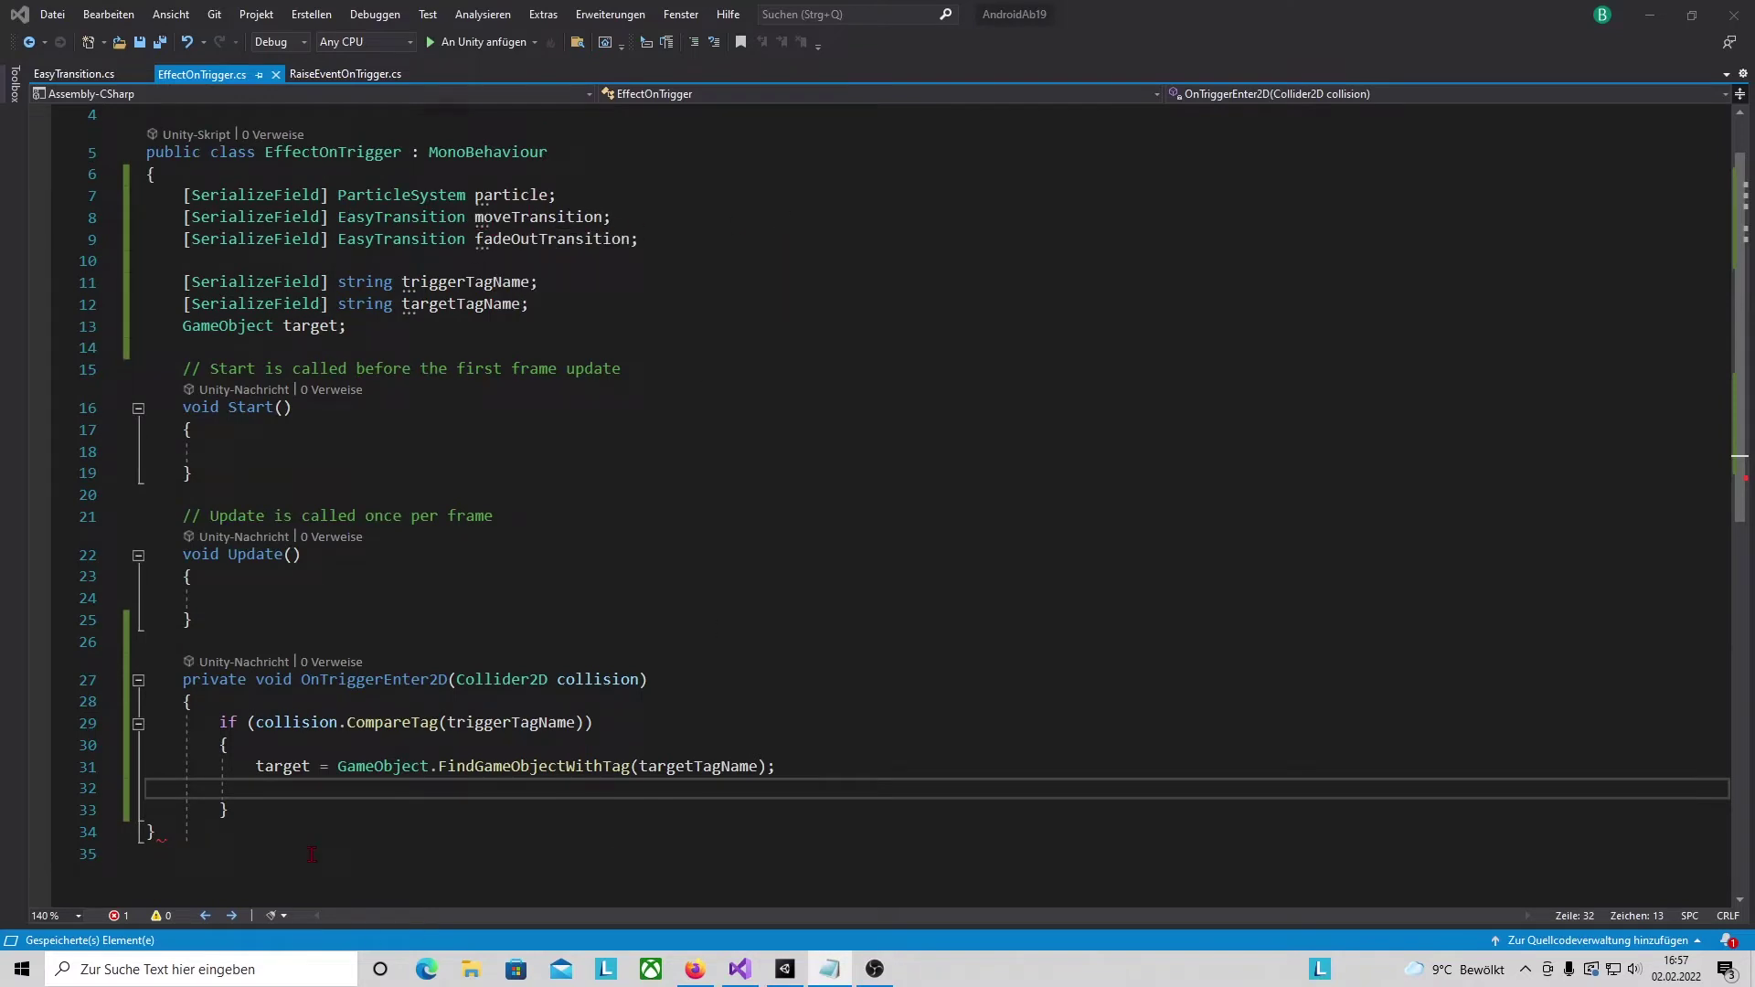
click(273, 786)
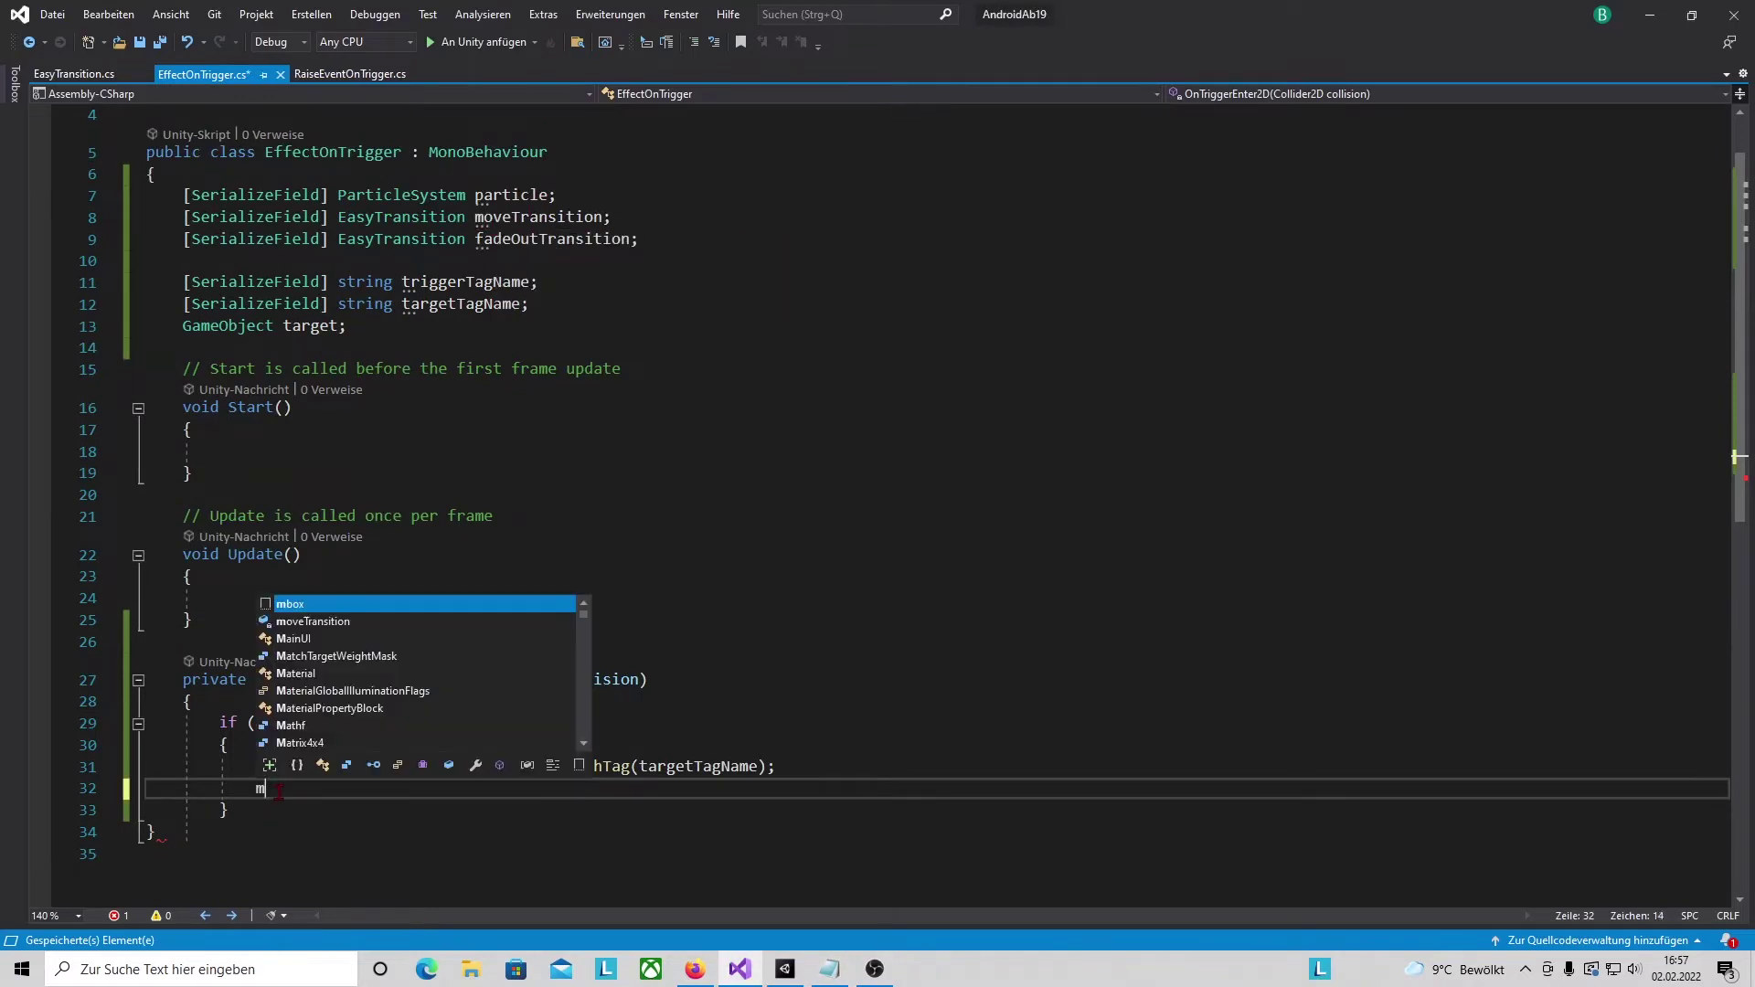
text(moveTransition.StartT)
key(Tab)
text(();)
key(Home)
key(Return)
- Check the target variable and EasyTransition's SetTargetTransformation, then return to EffectOnTrigger's Update
double_click(283, 766)
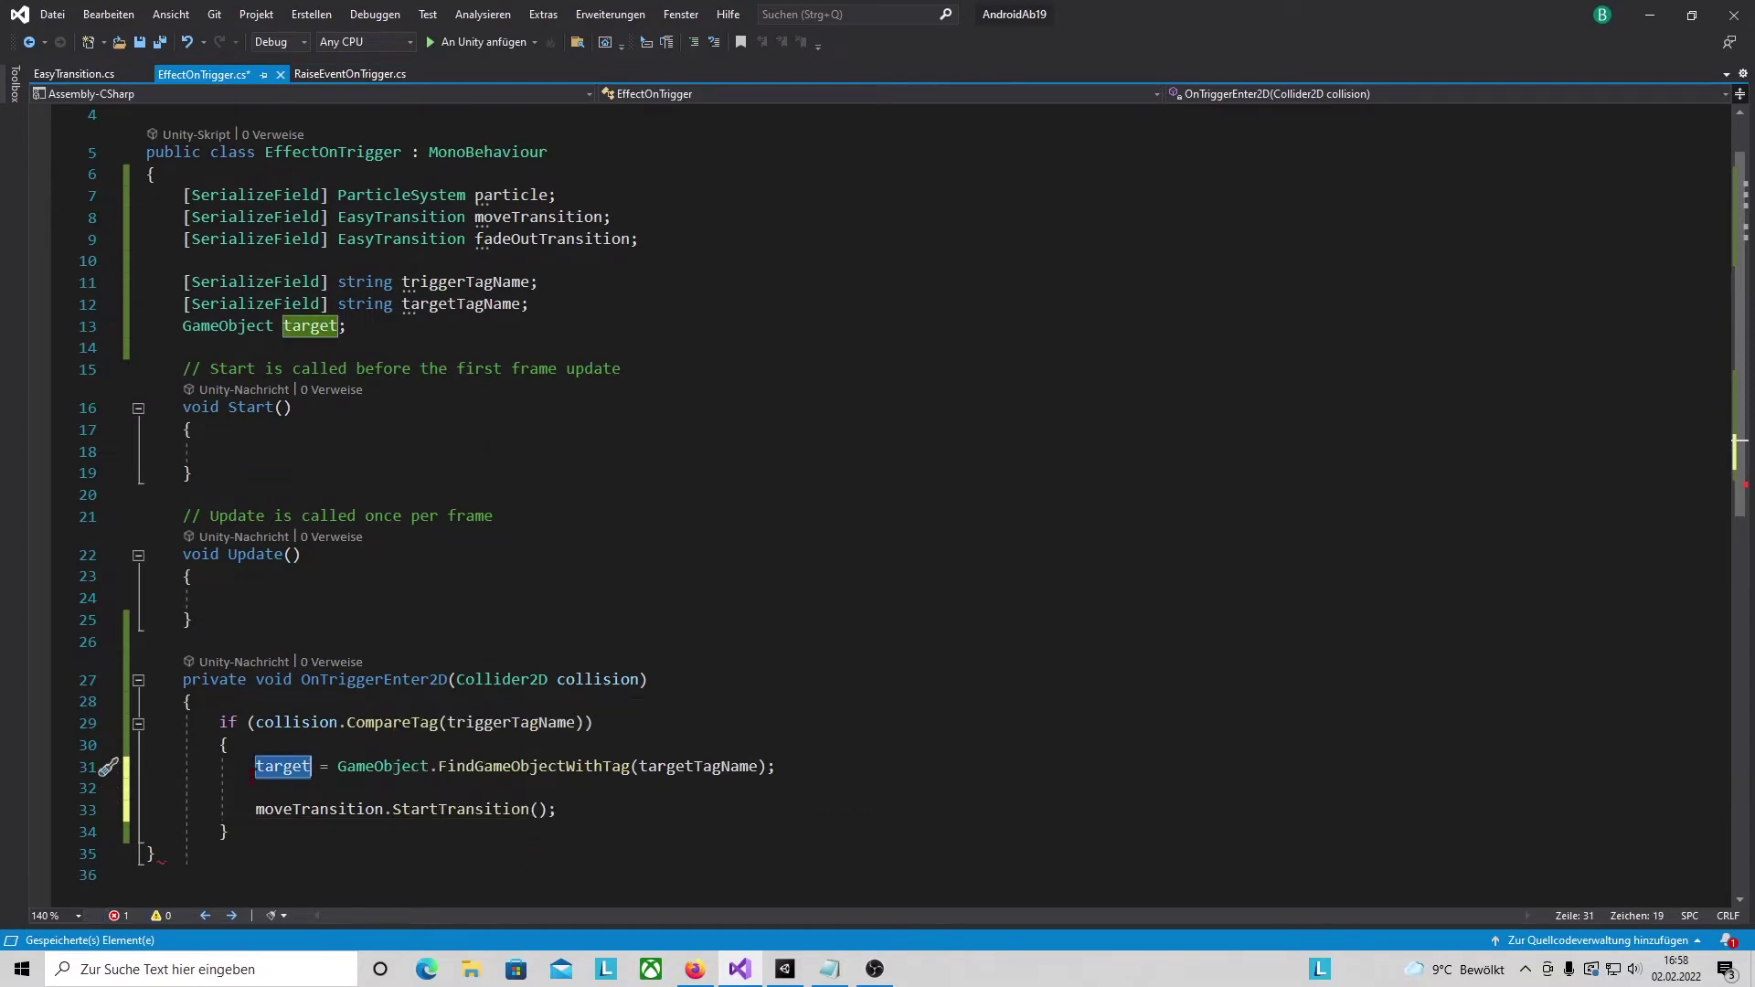
click(248, 768)
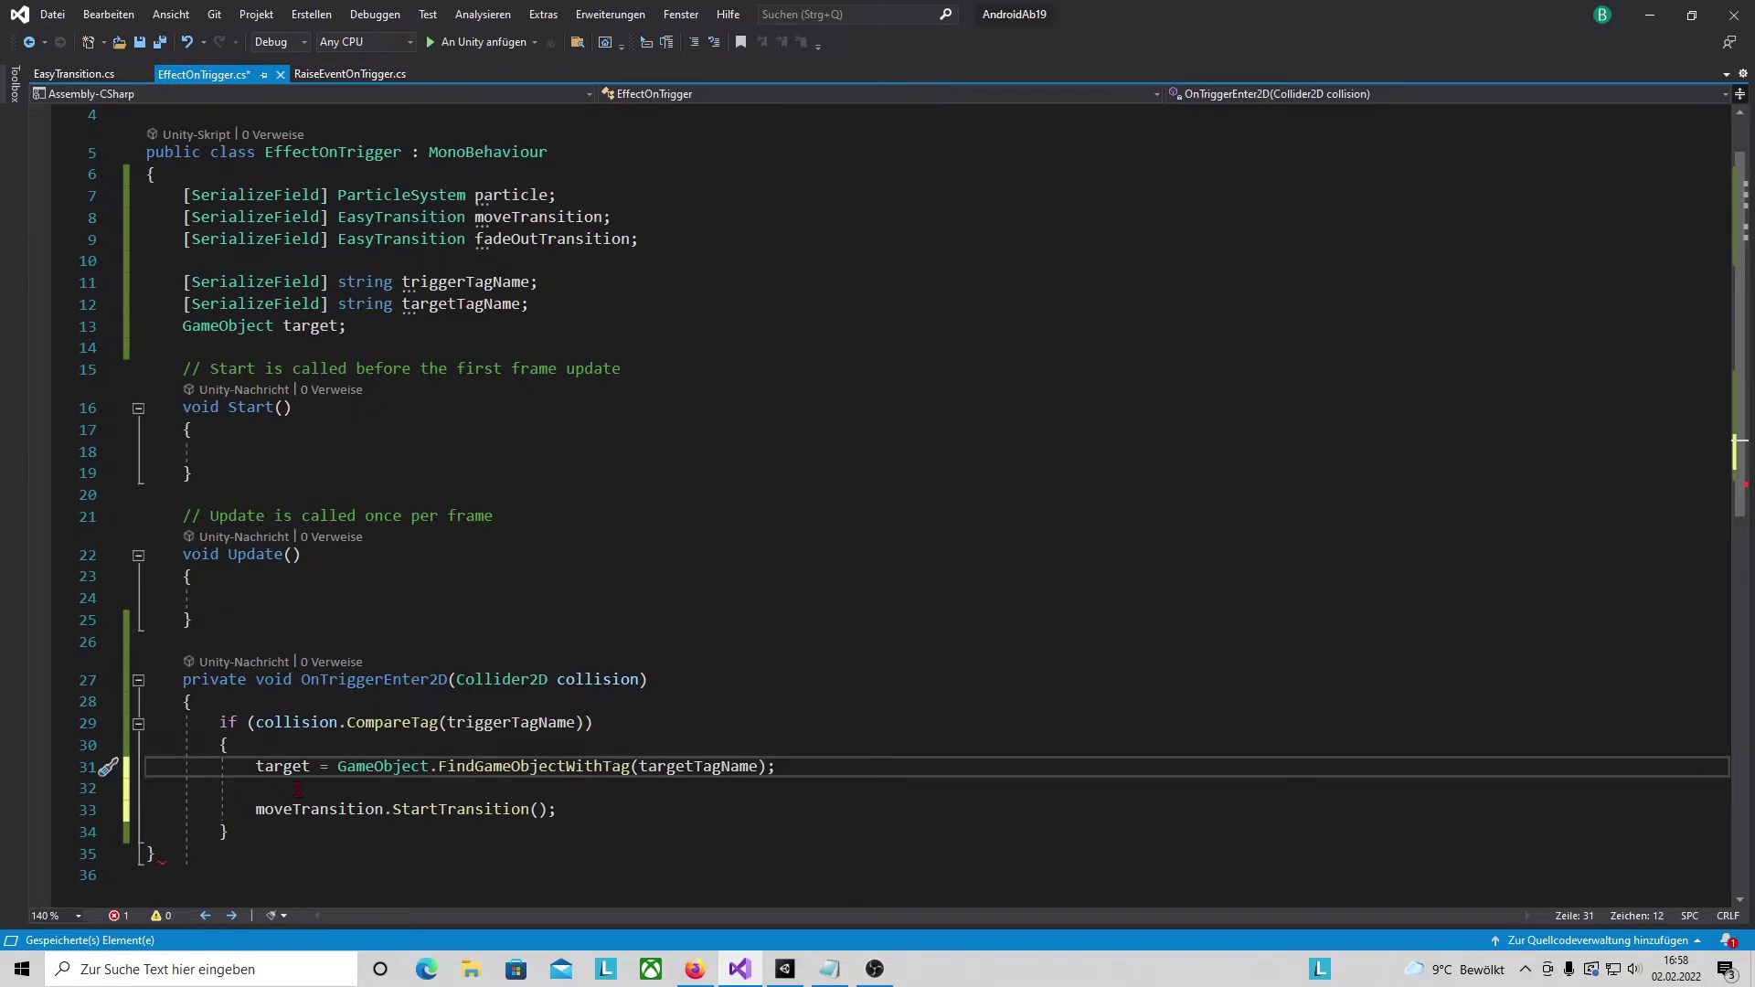
click(78, 73)
scroll(347, 258, down, 1)
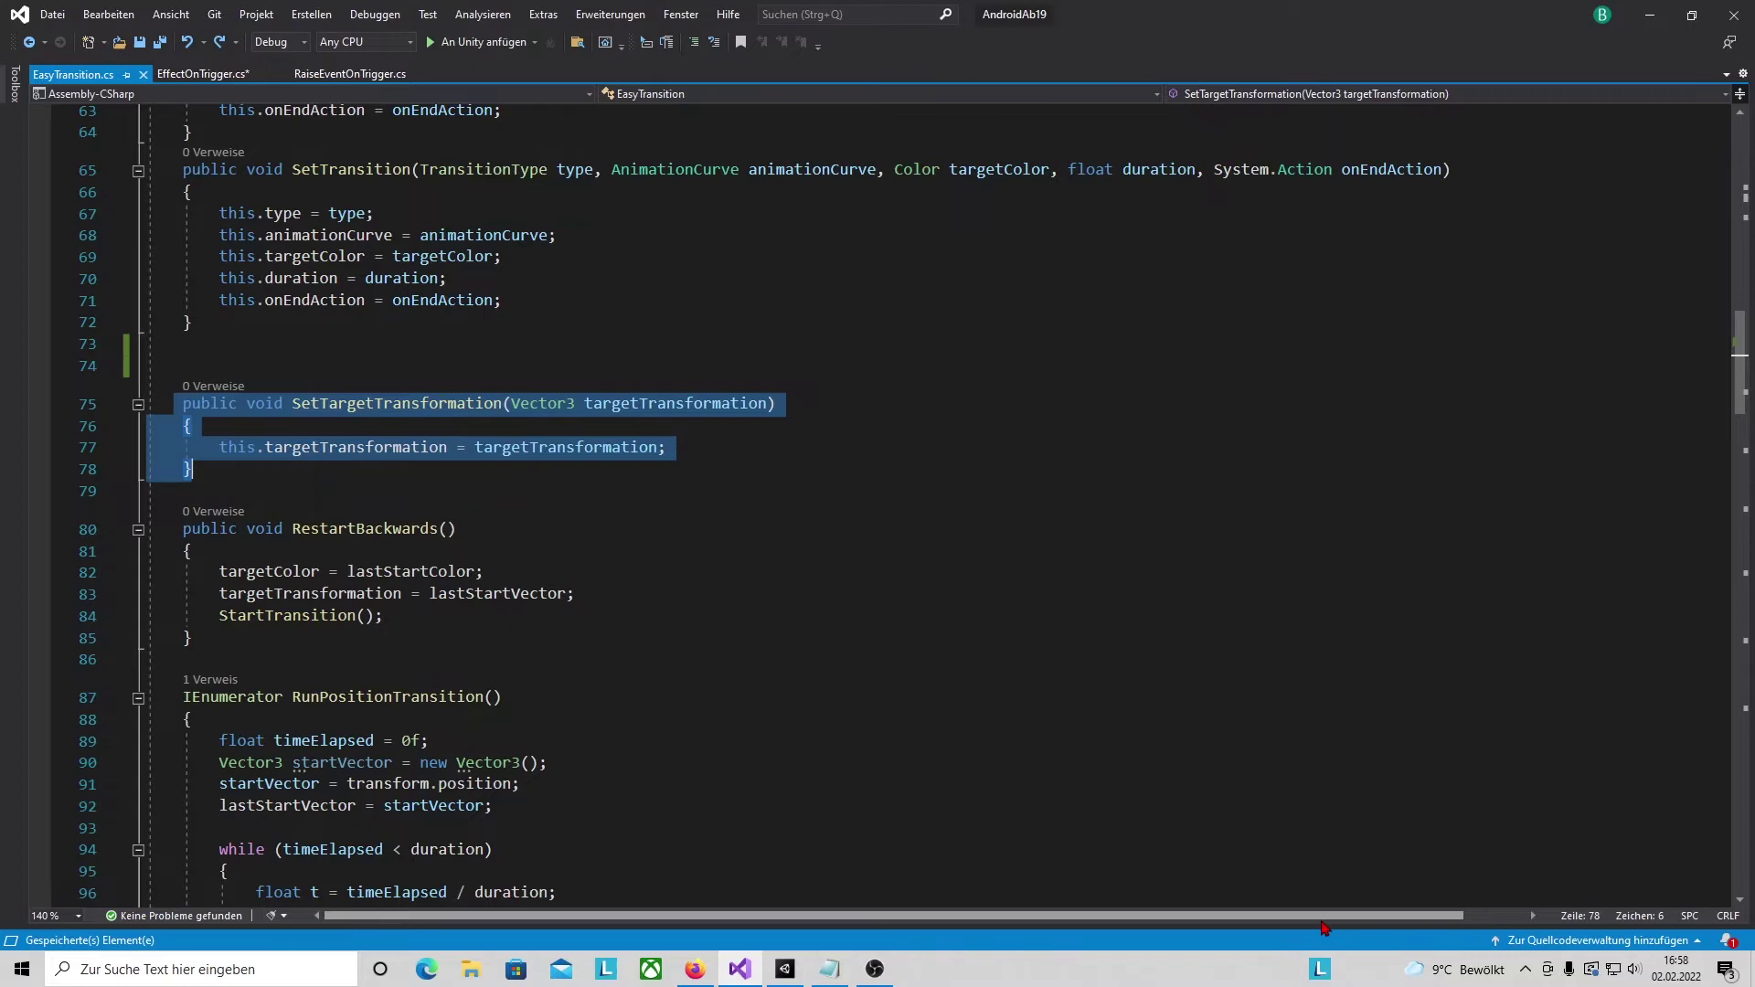
click(211, 75)
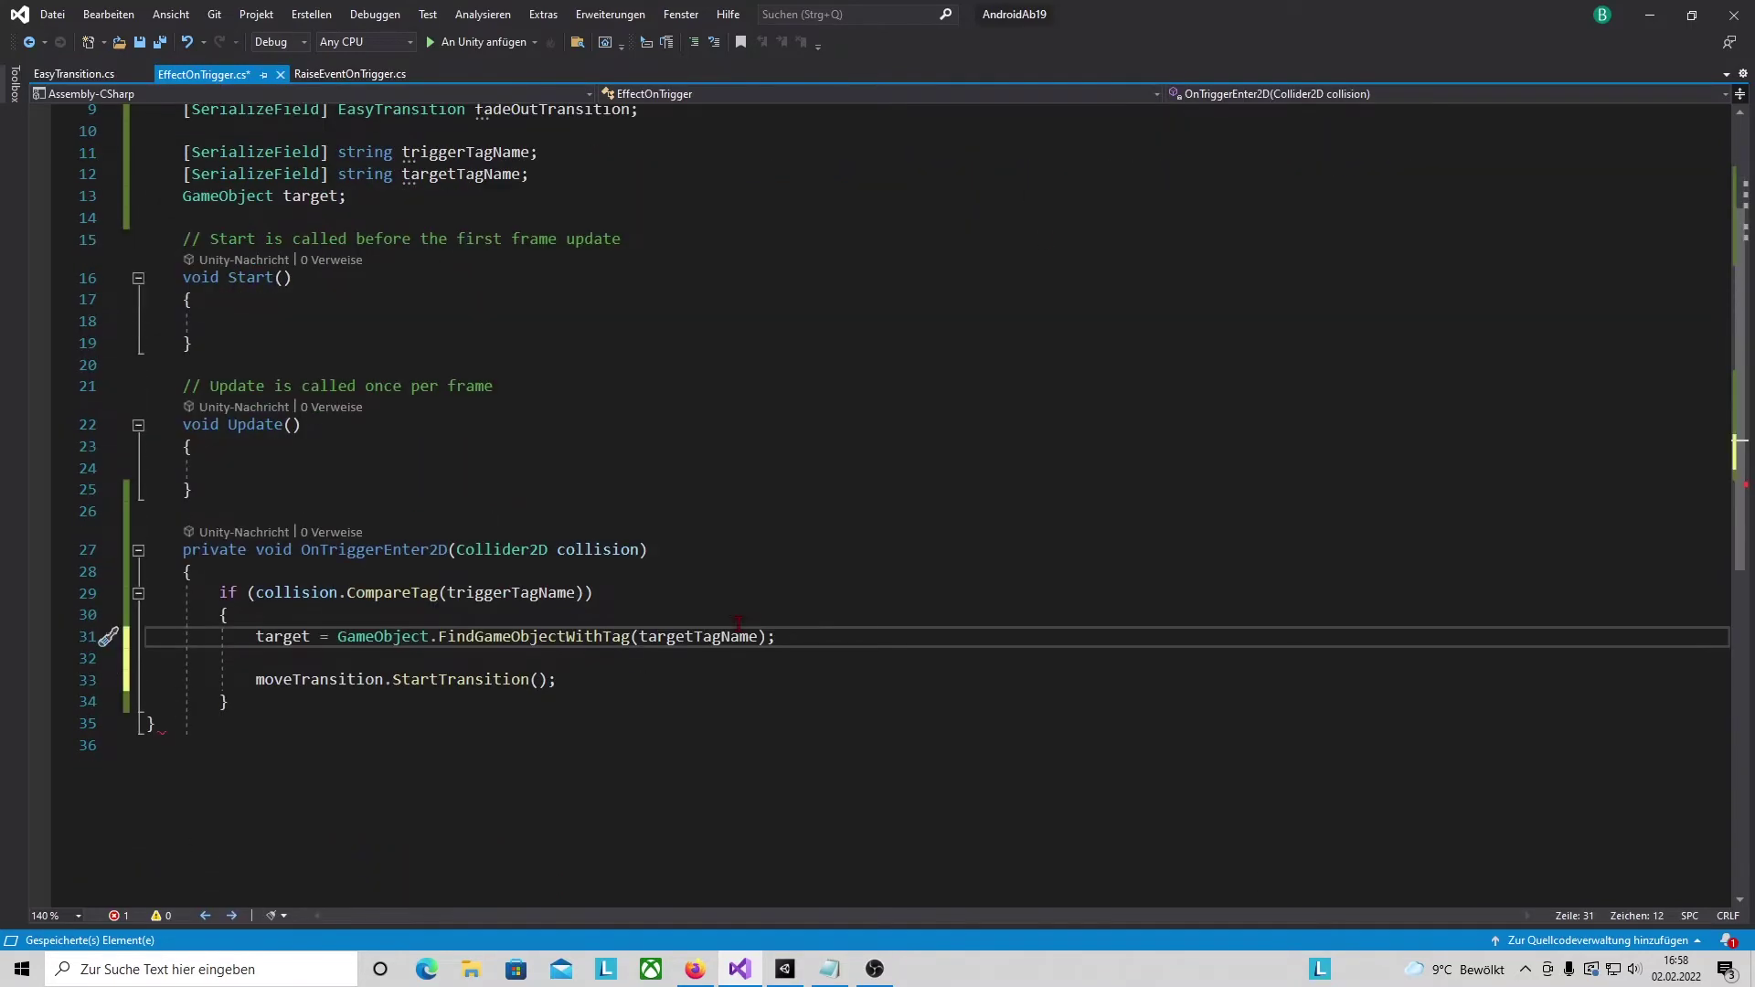
click(330, 659)
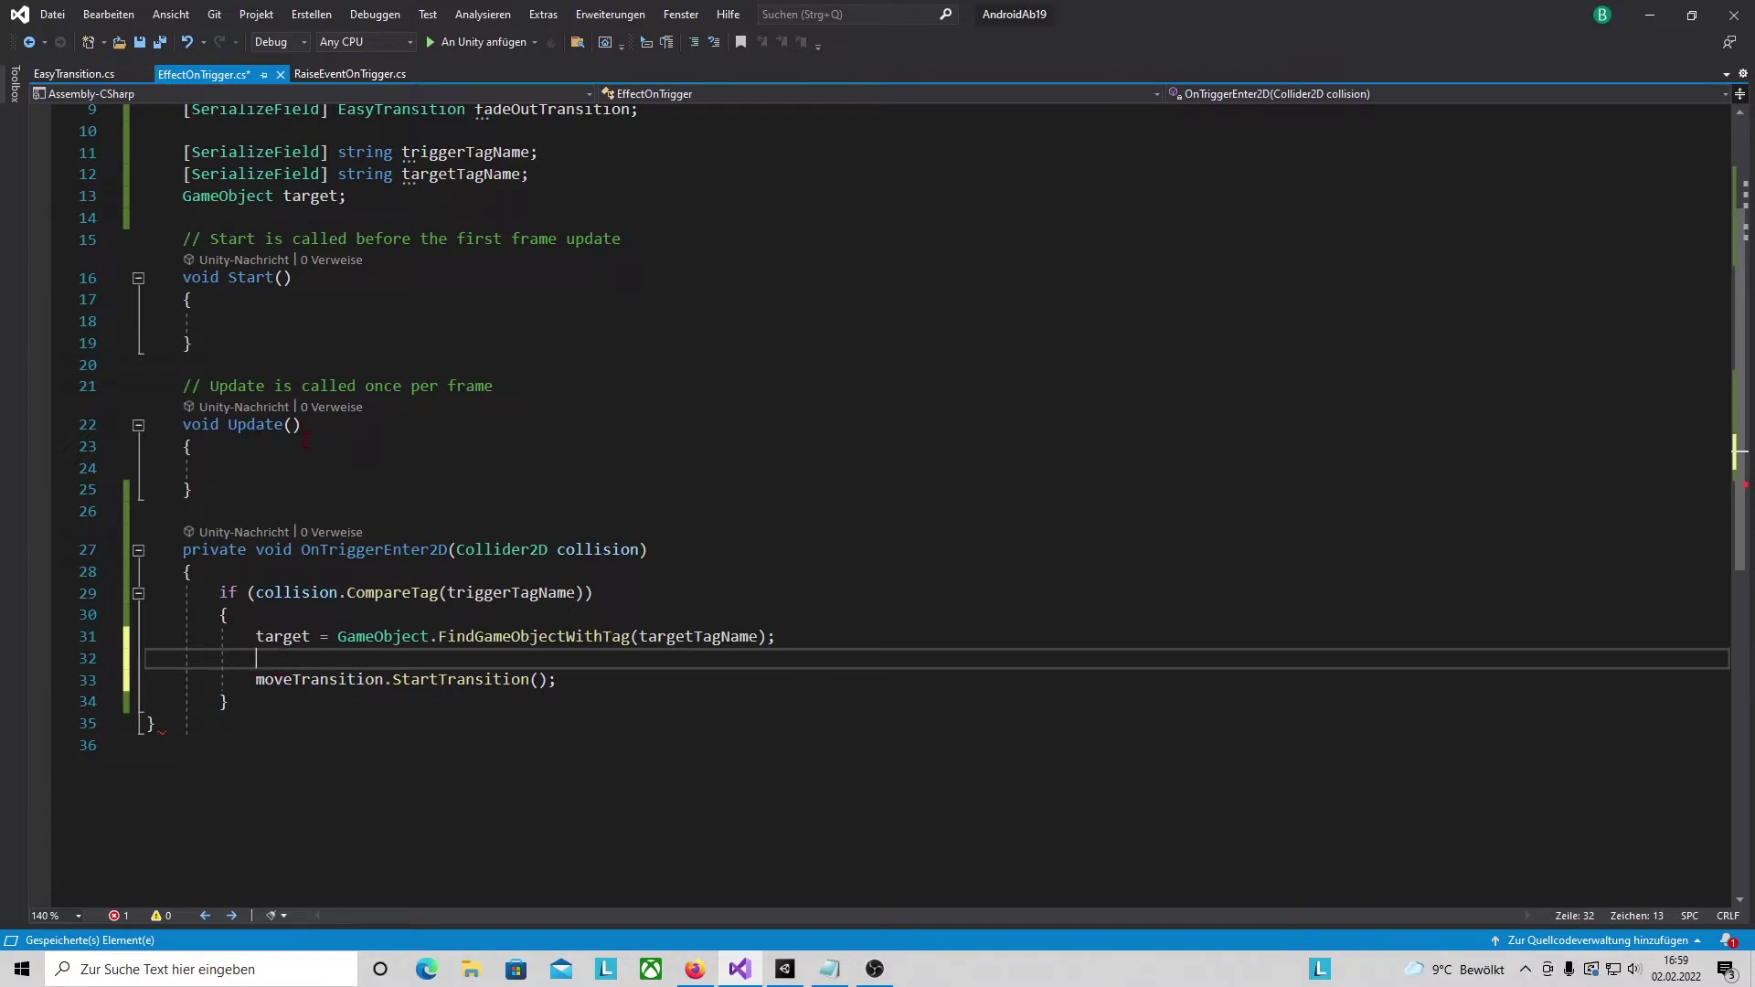
click(247, 468)
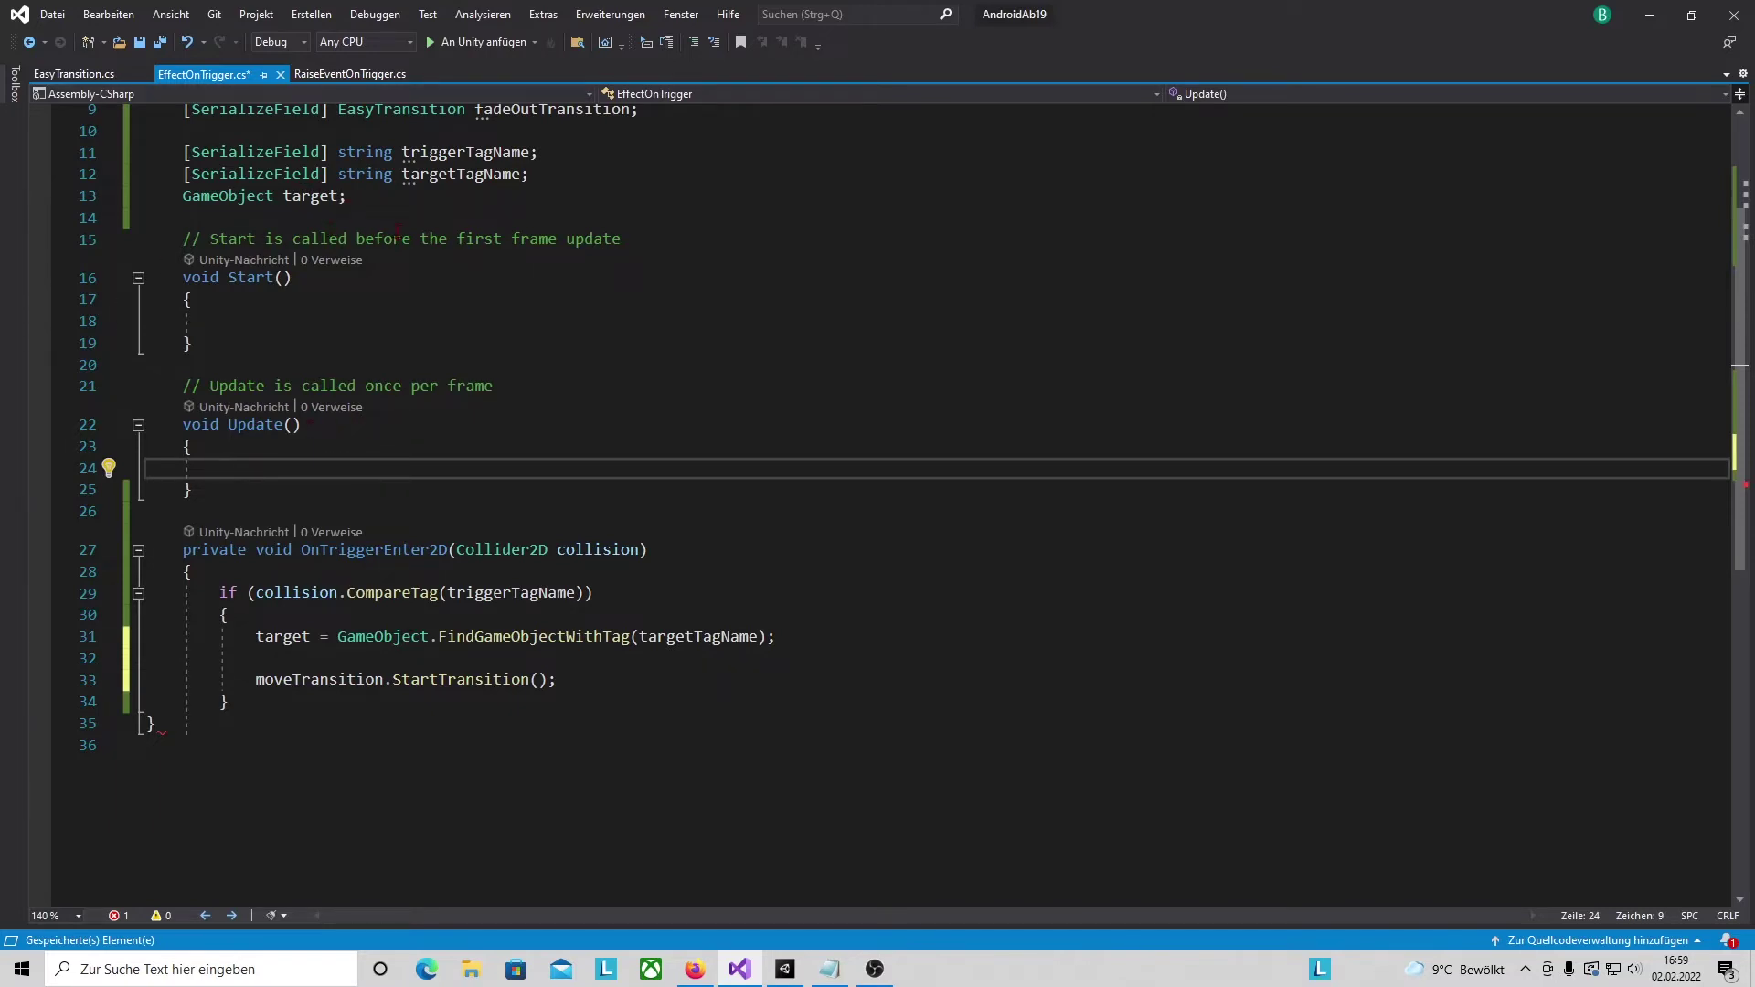
- In Update, add if (target != null) { moveTransition.SetTargetTransformation( } and save the script
text(if(target != null))
key(Return)
text({)
key(Return)
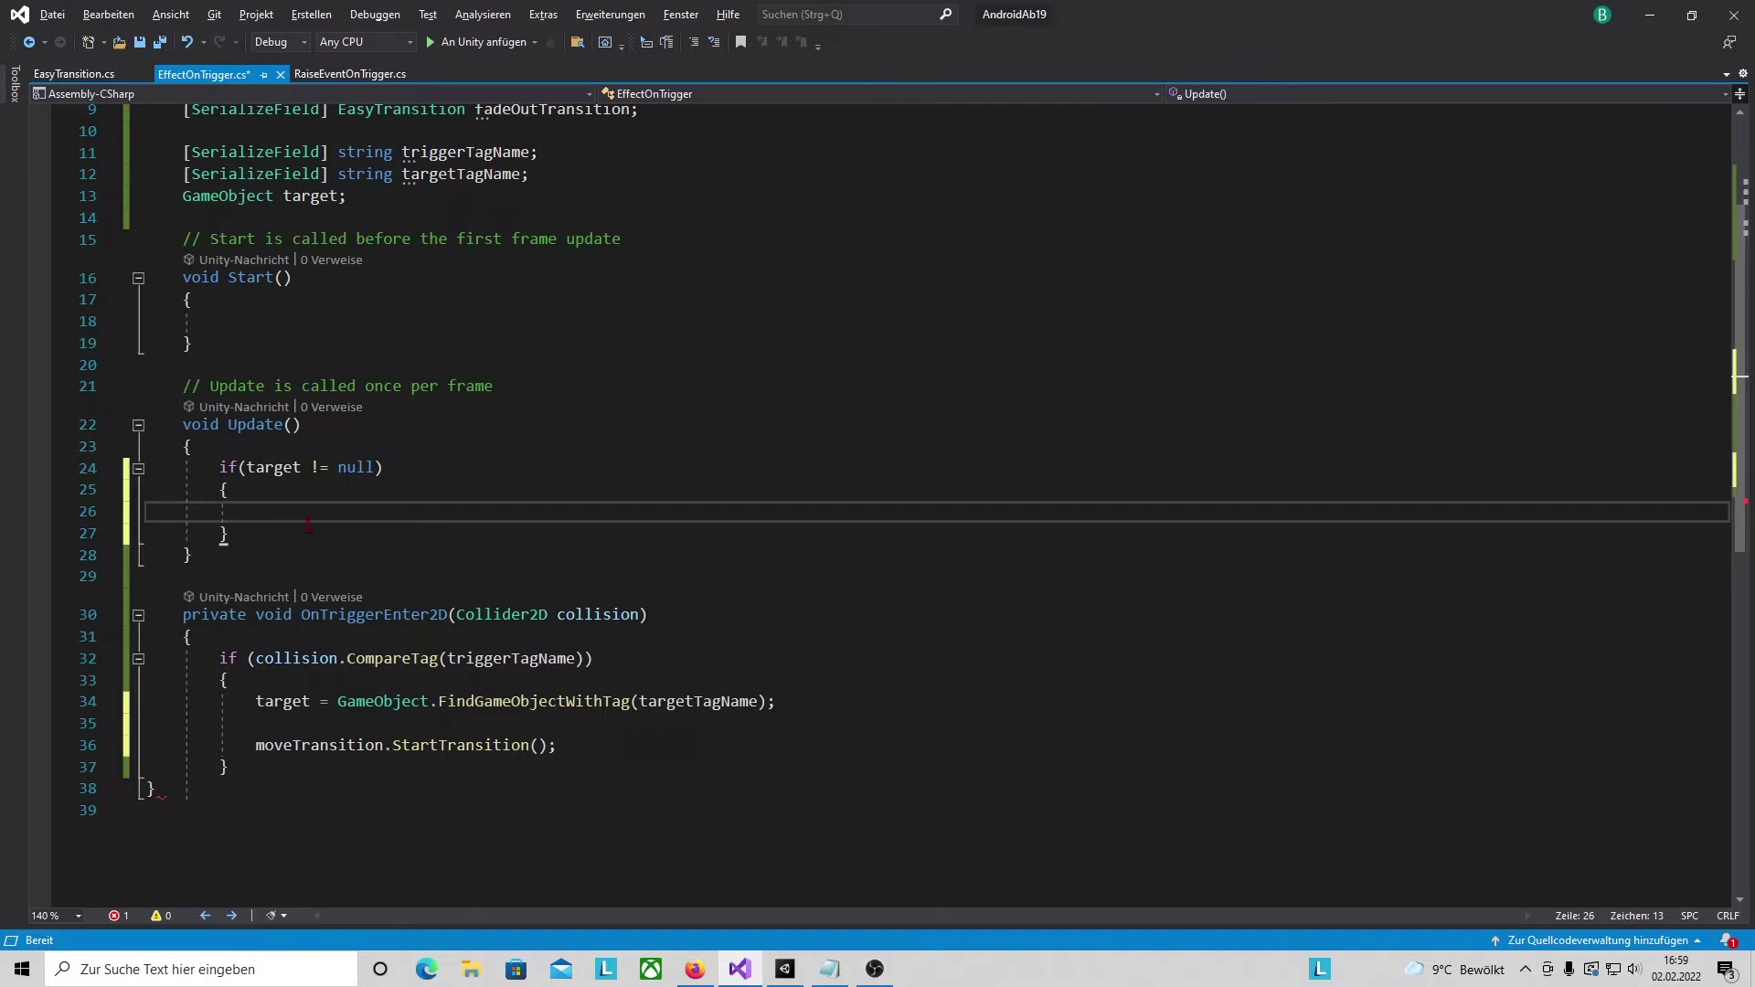
text(move)
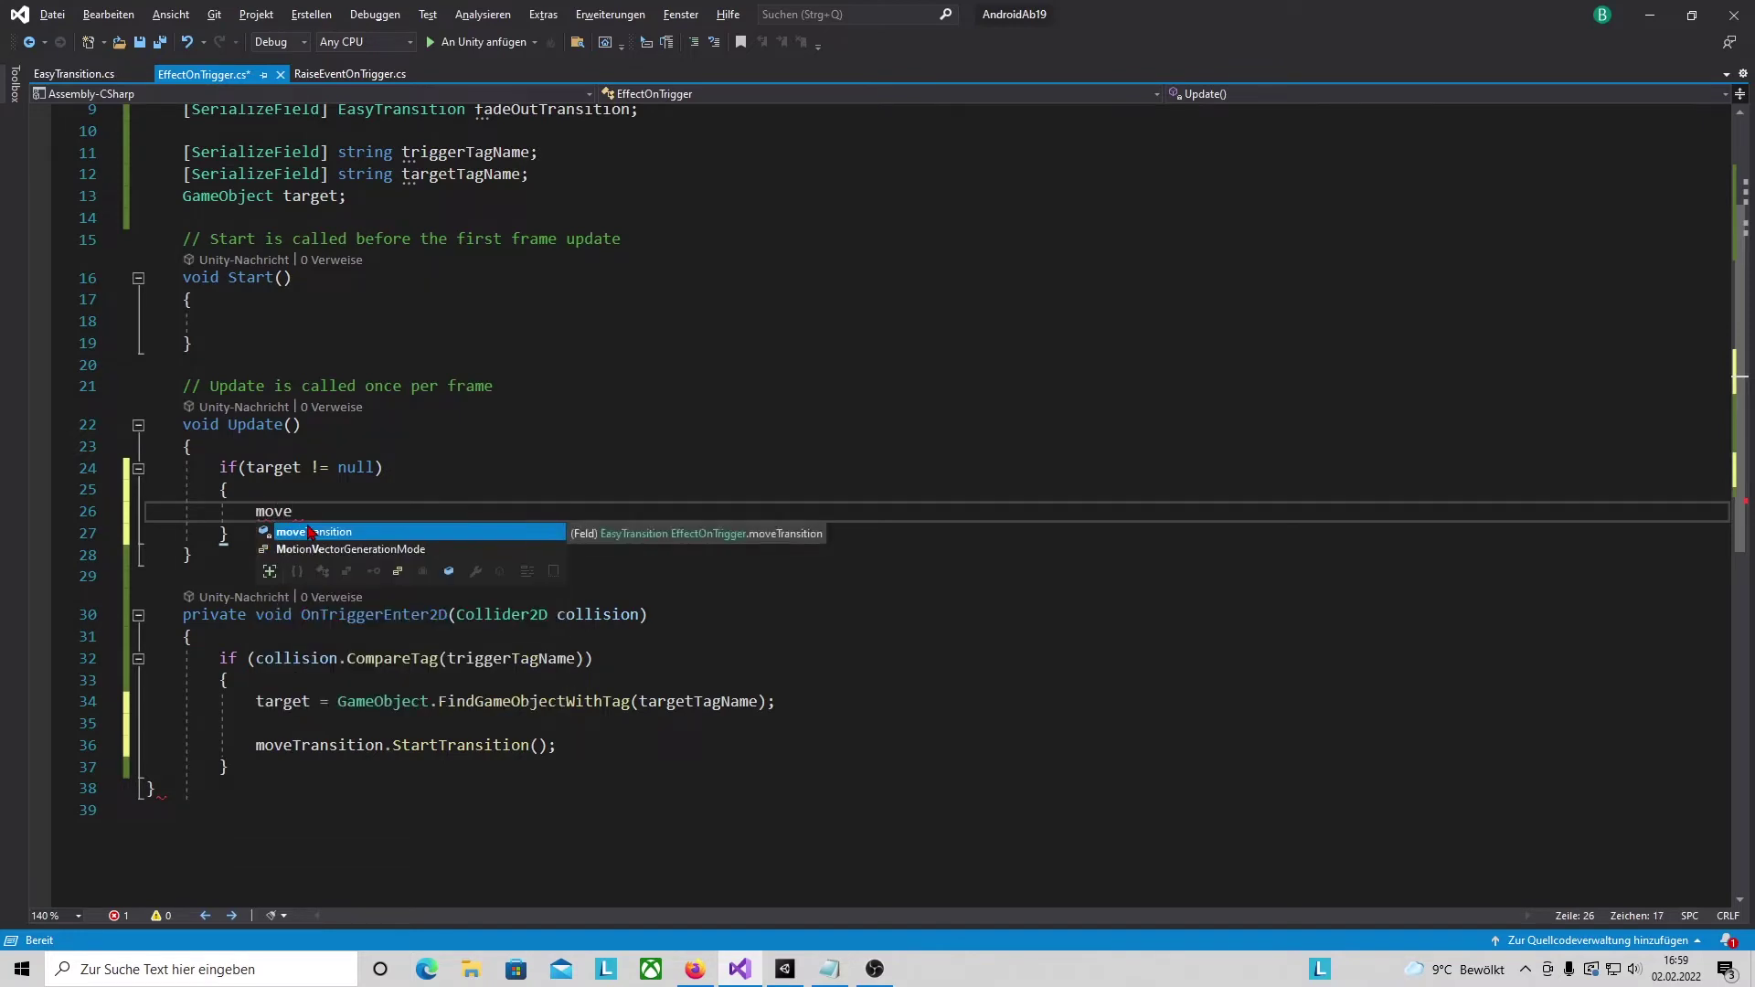
text(.Set)
key(Tab)
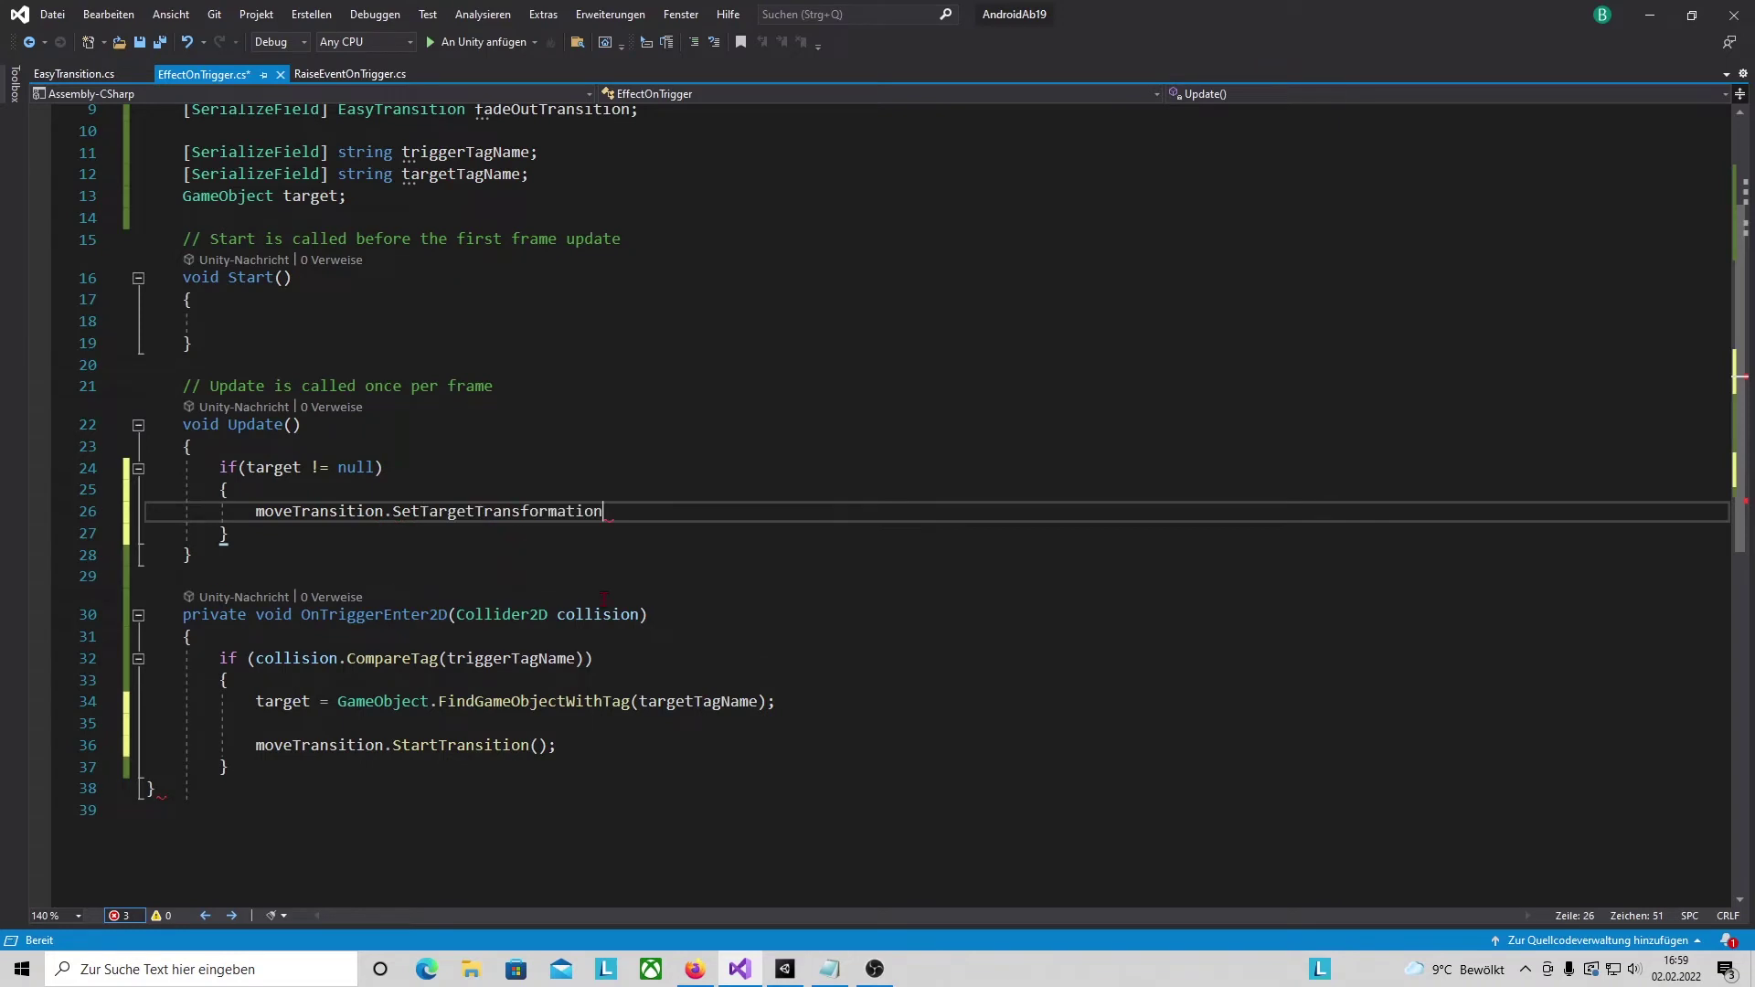
text(()
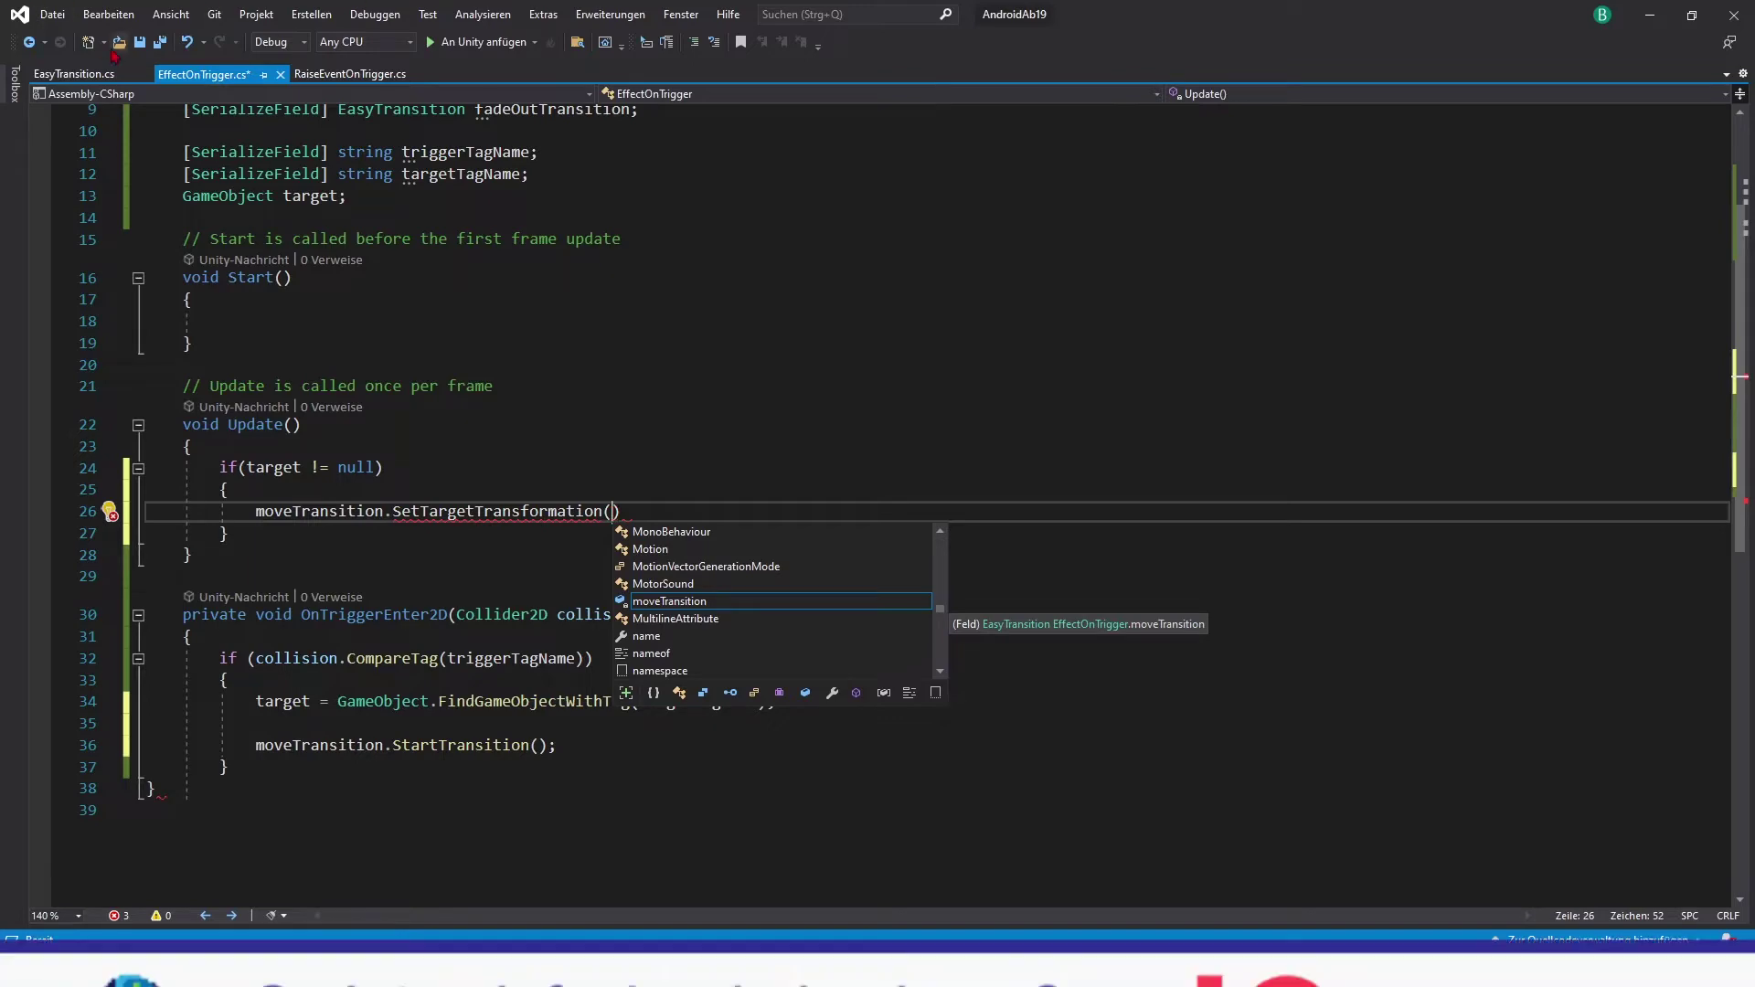
key(Escape)
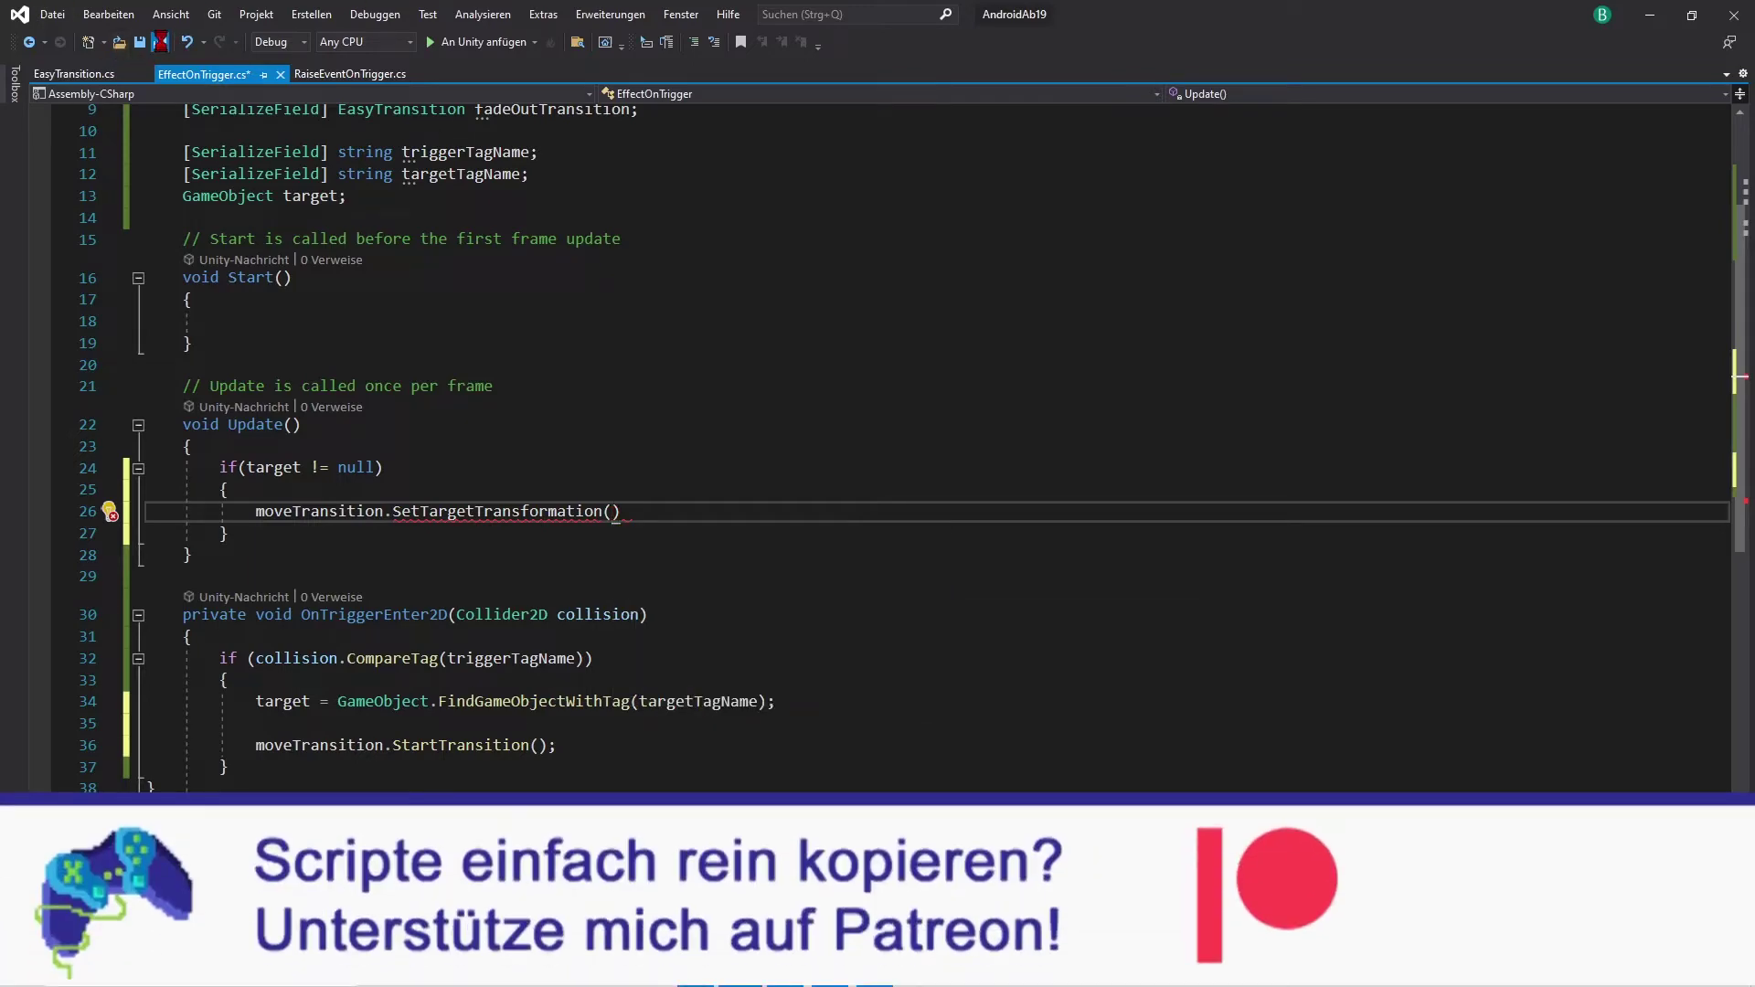
key(ctrl+s)
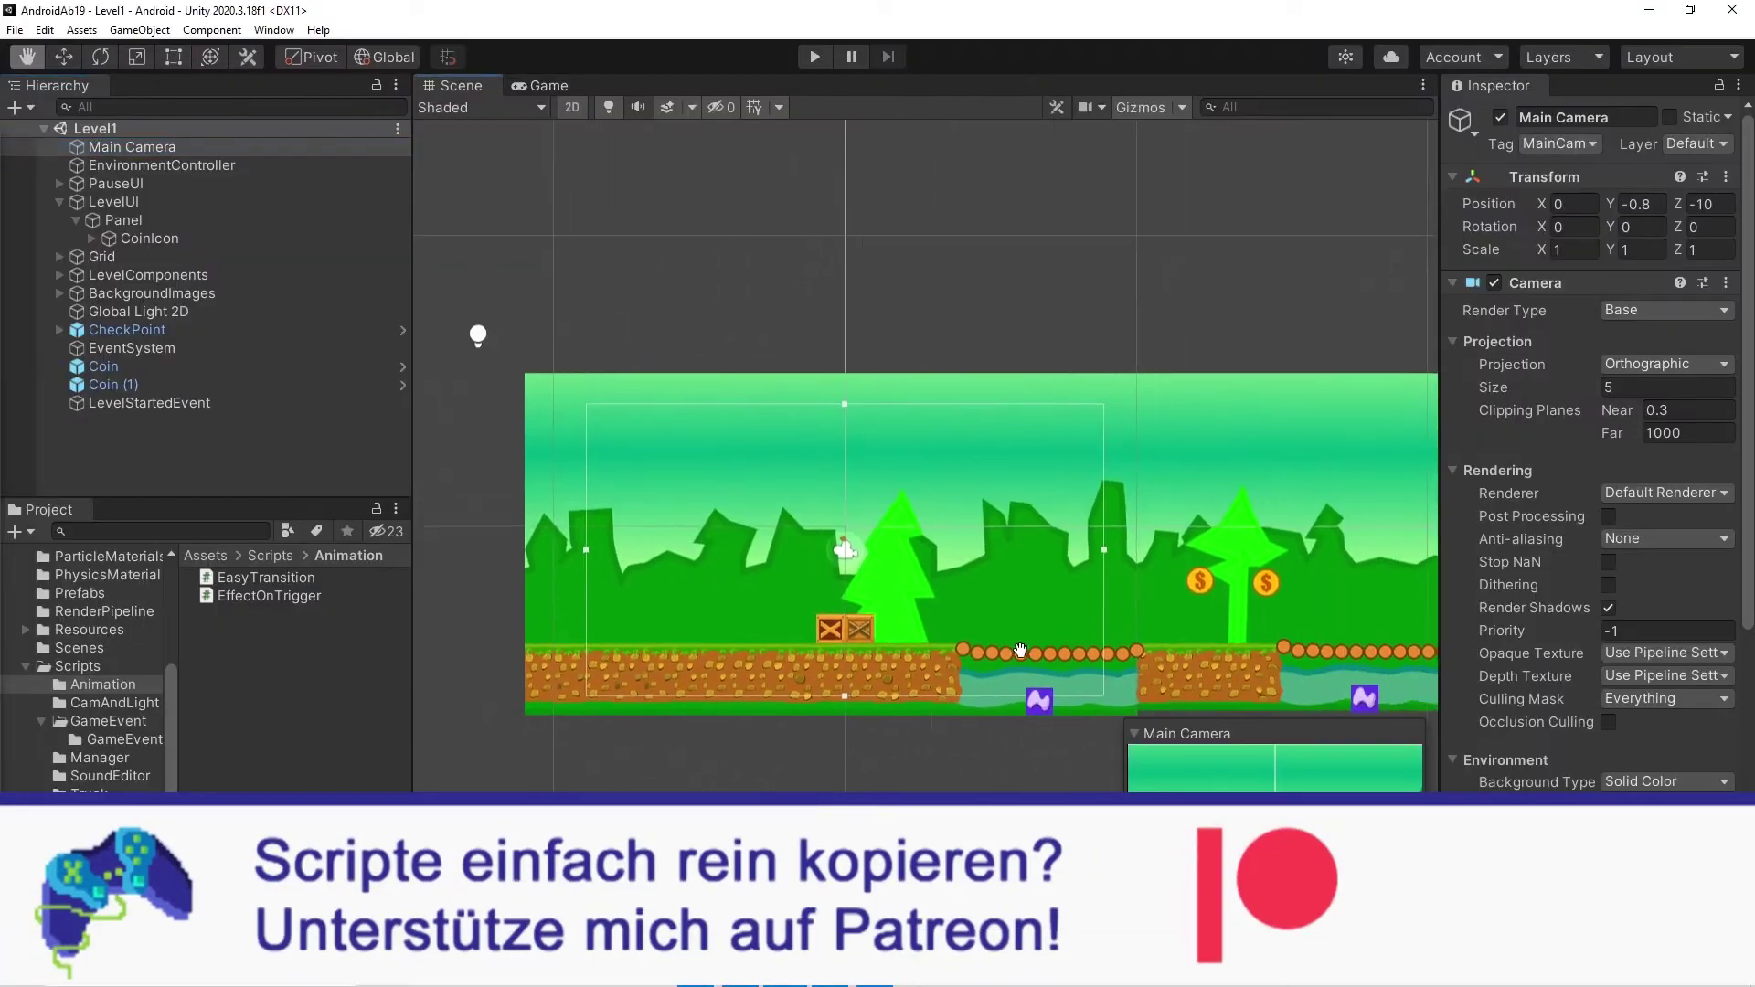
middle_drag(1020, 651, 948, 708)
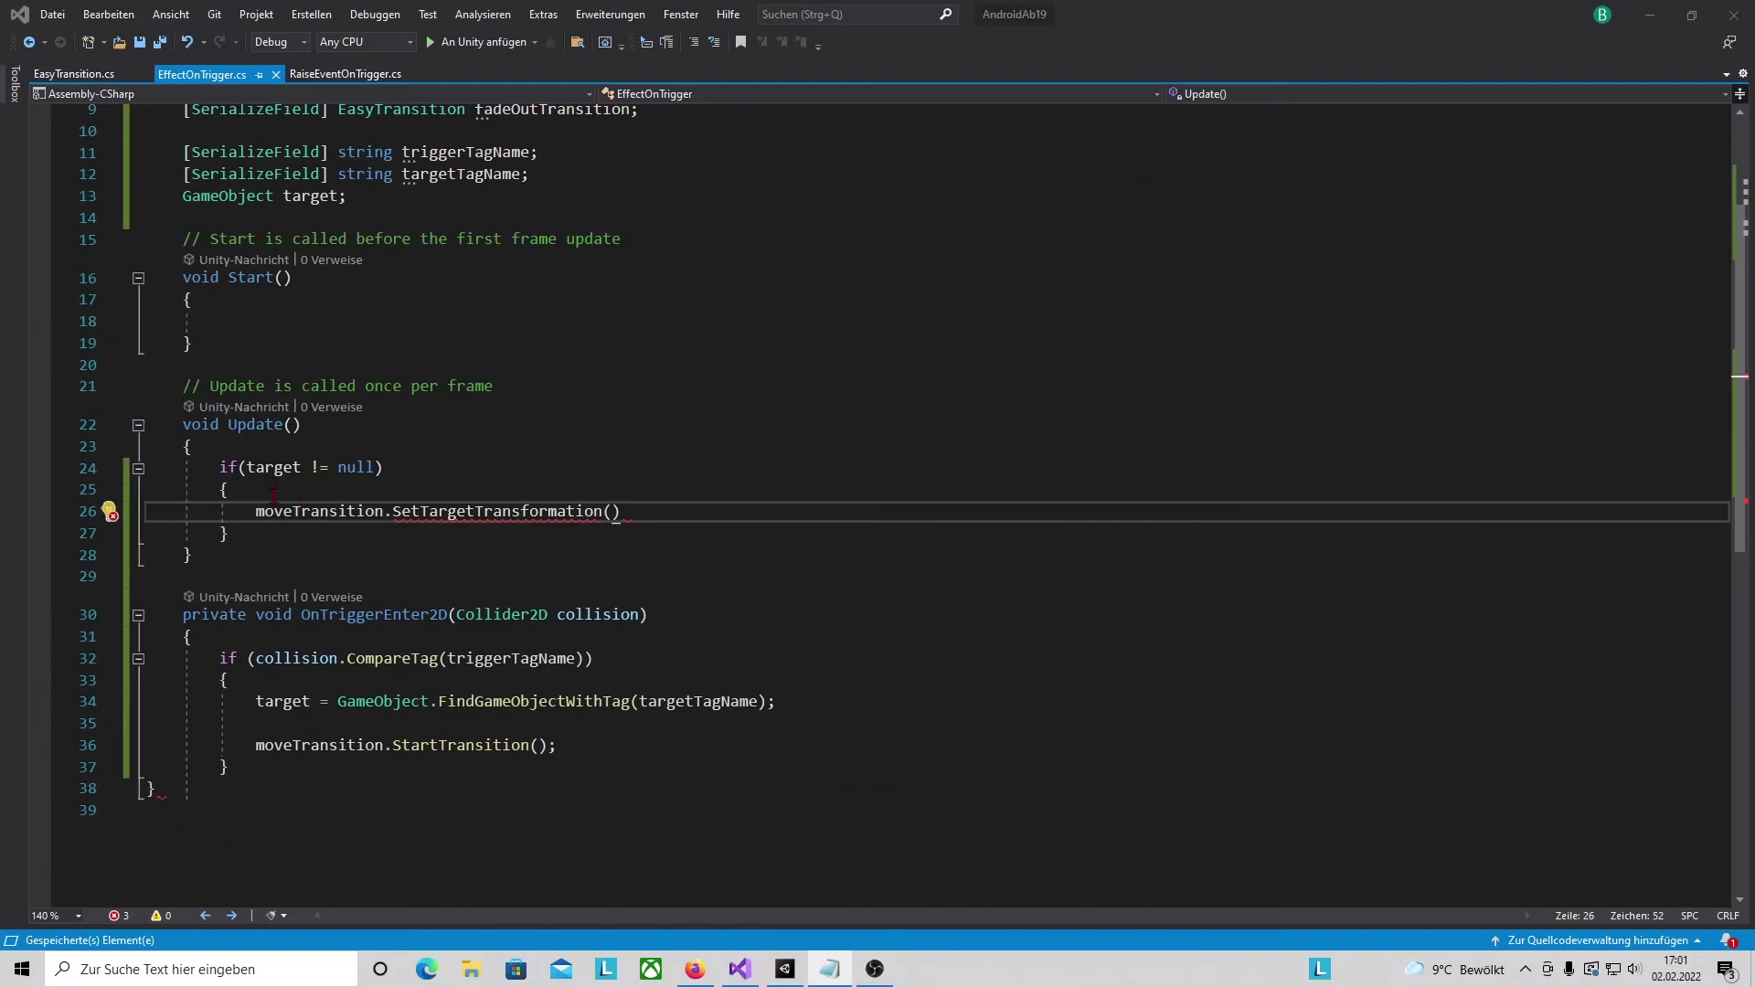
click(277, 494)
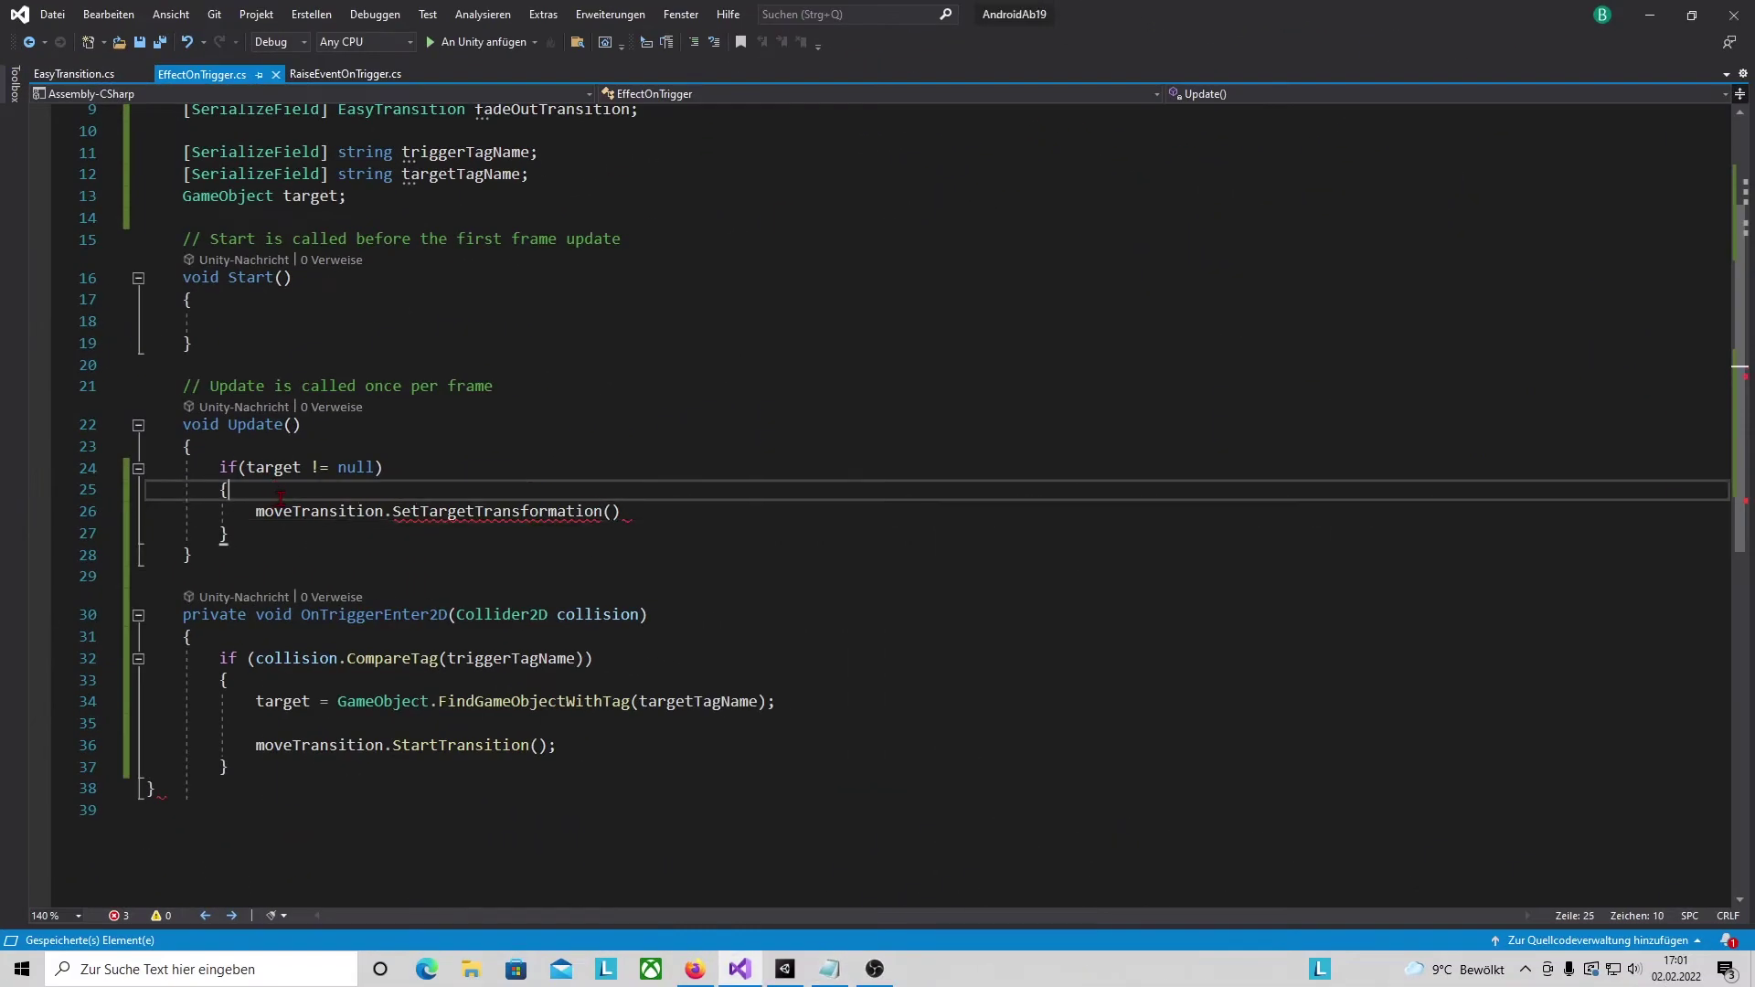
- Add var worldPoint = Camera.main.ScreenToWorldPoint(target.transform.position); and pass worldPoint to SetTargetTransformation
key(Return)
text(va)
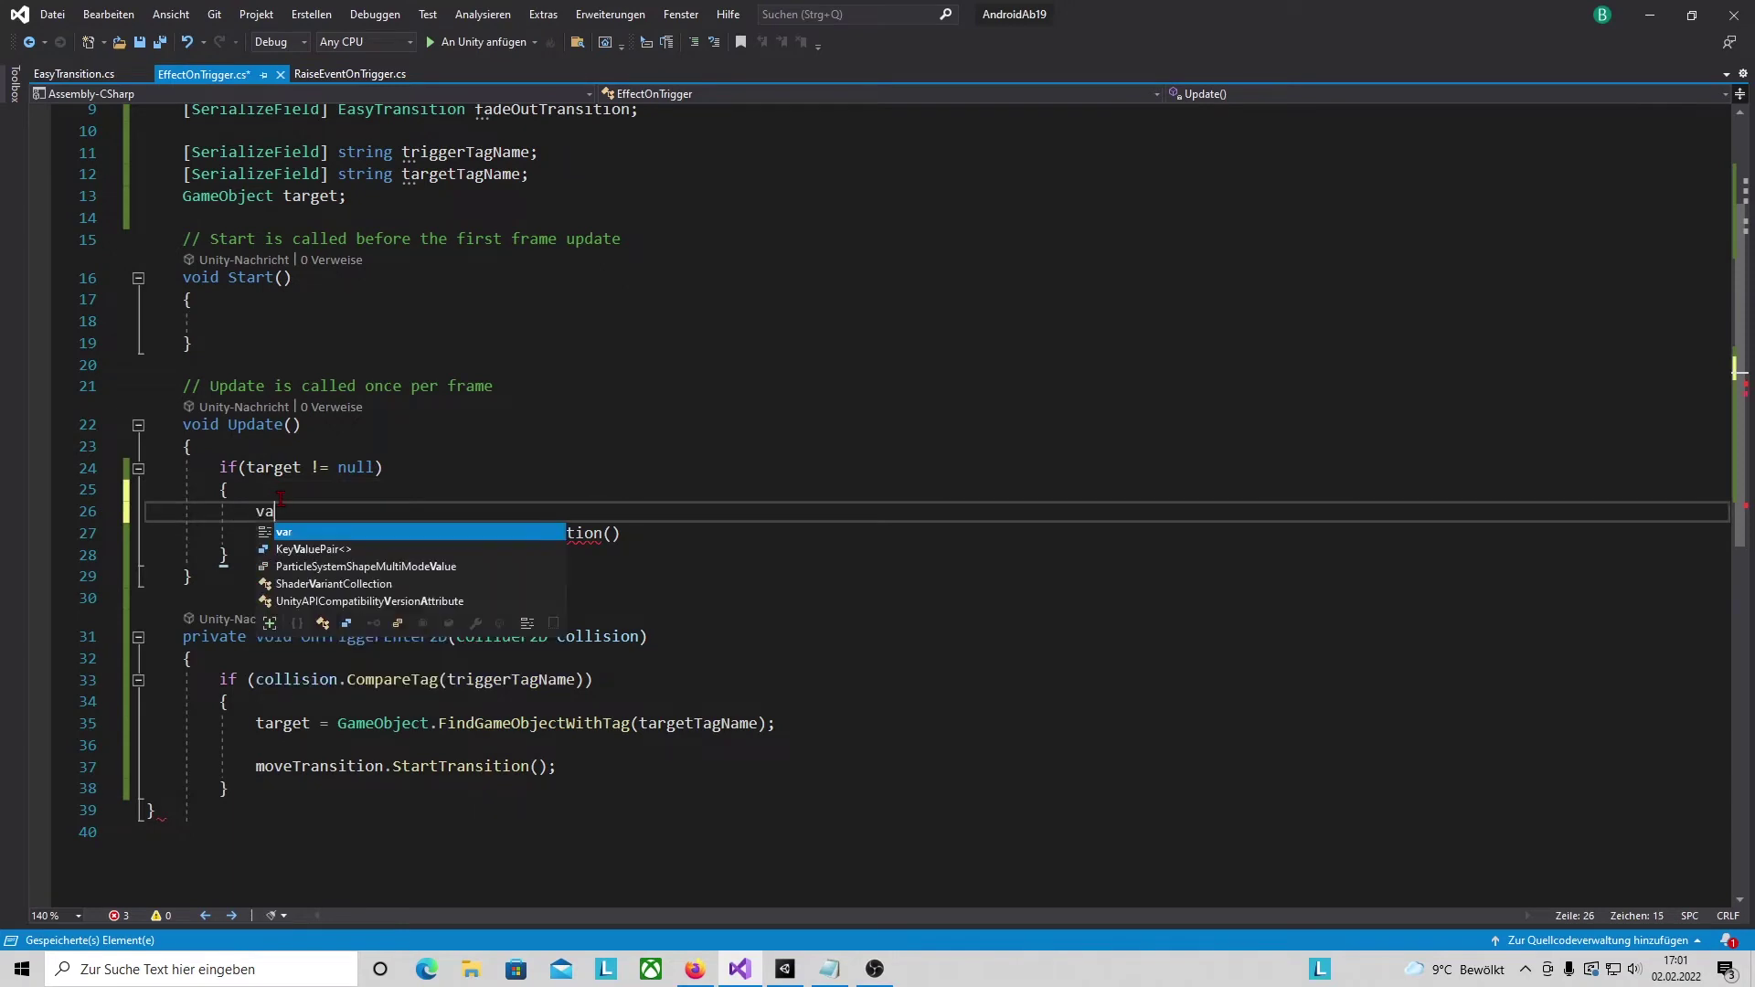
text(r worldPoint = )
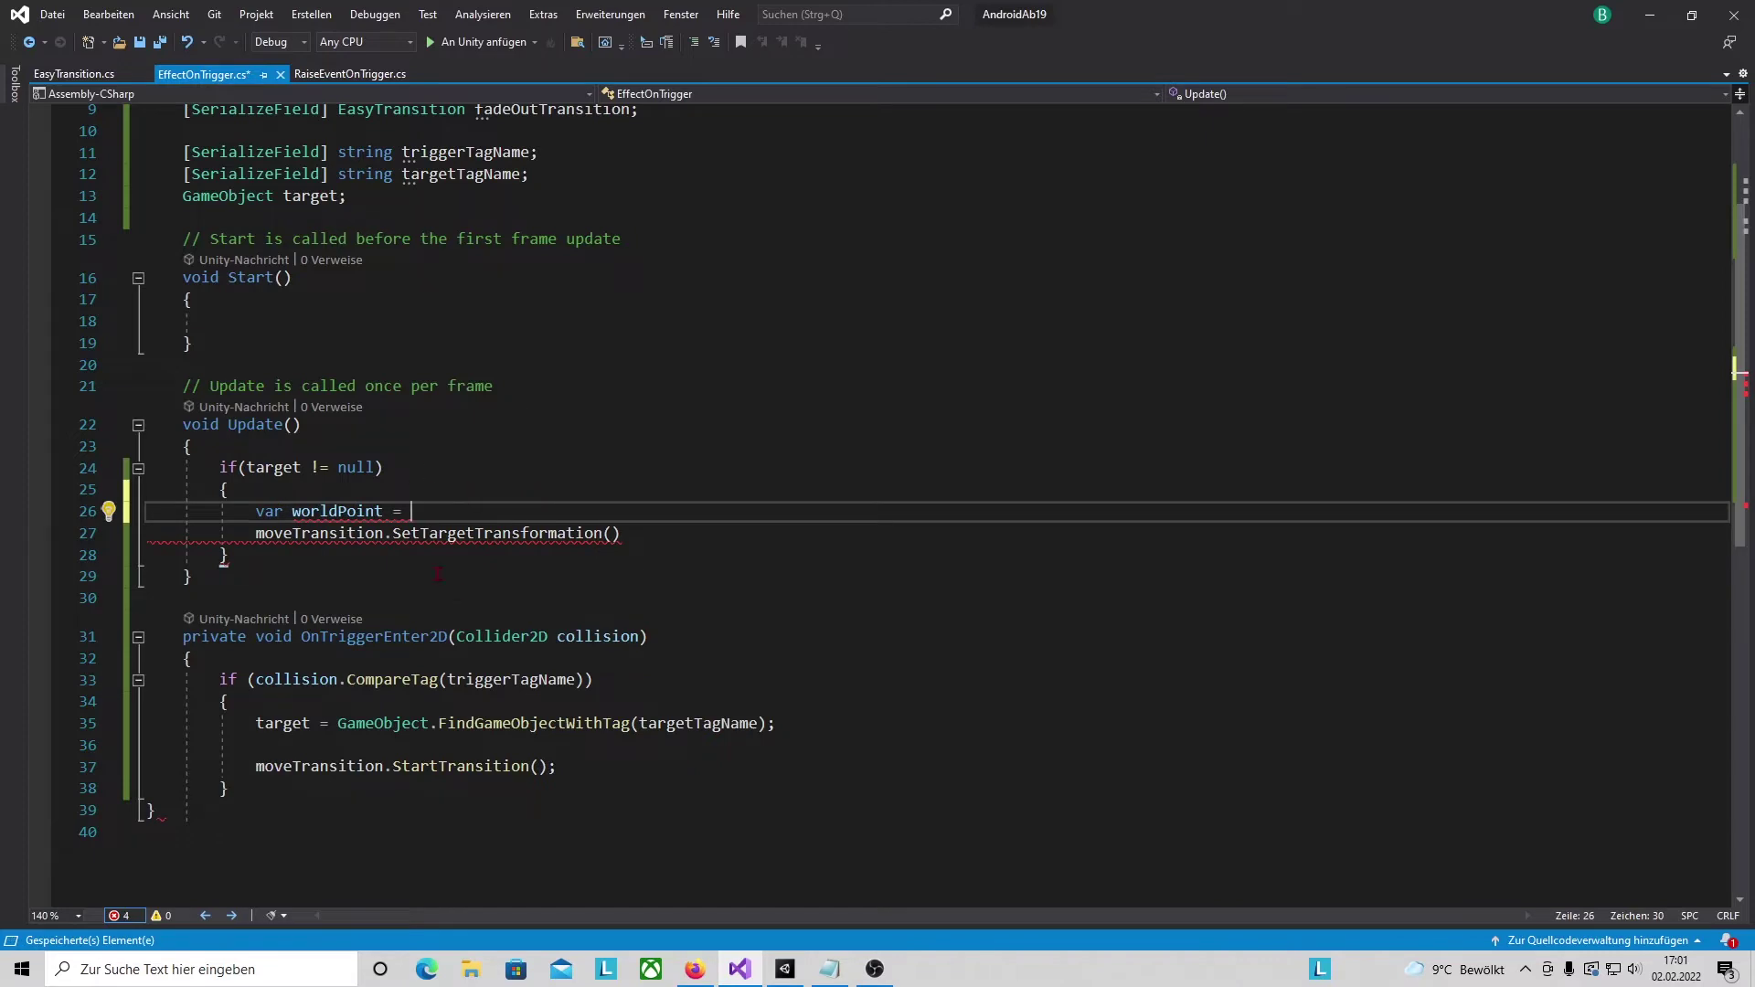
text(Camera.main.ScreenToWorldPoint()
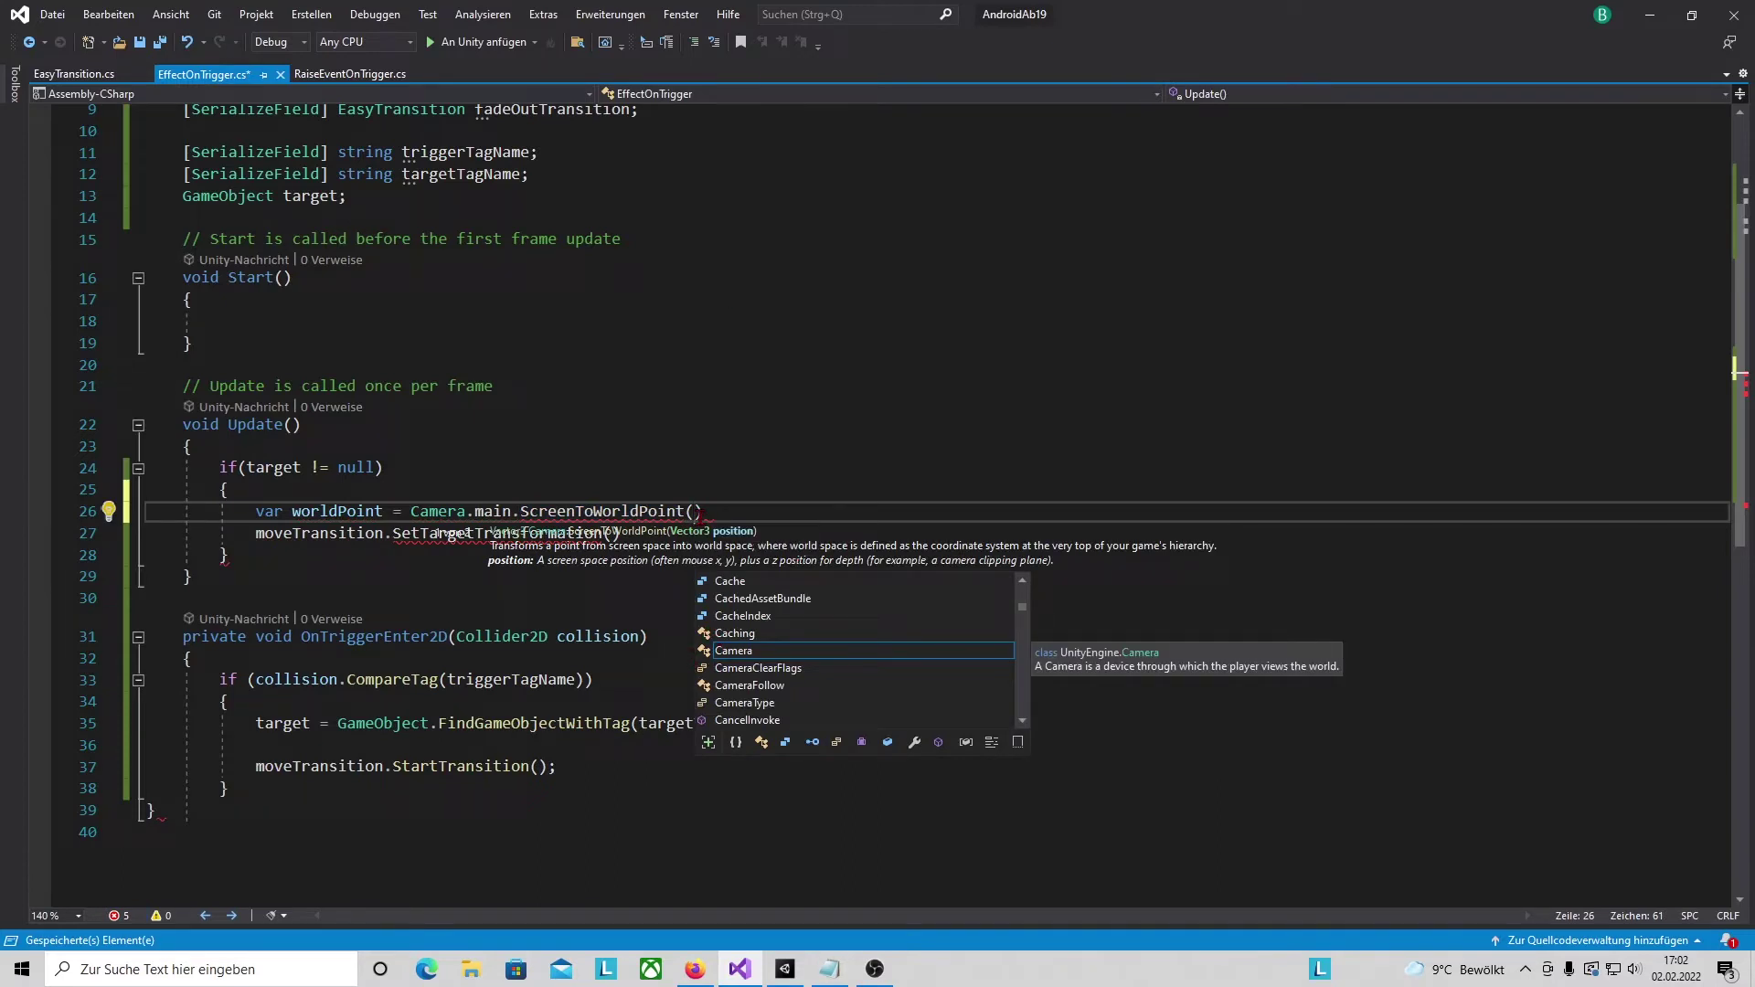
text(tr)
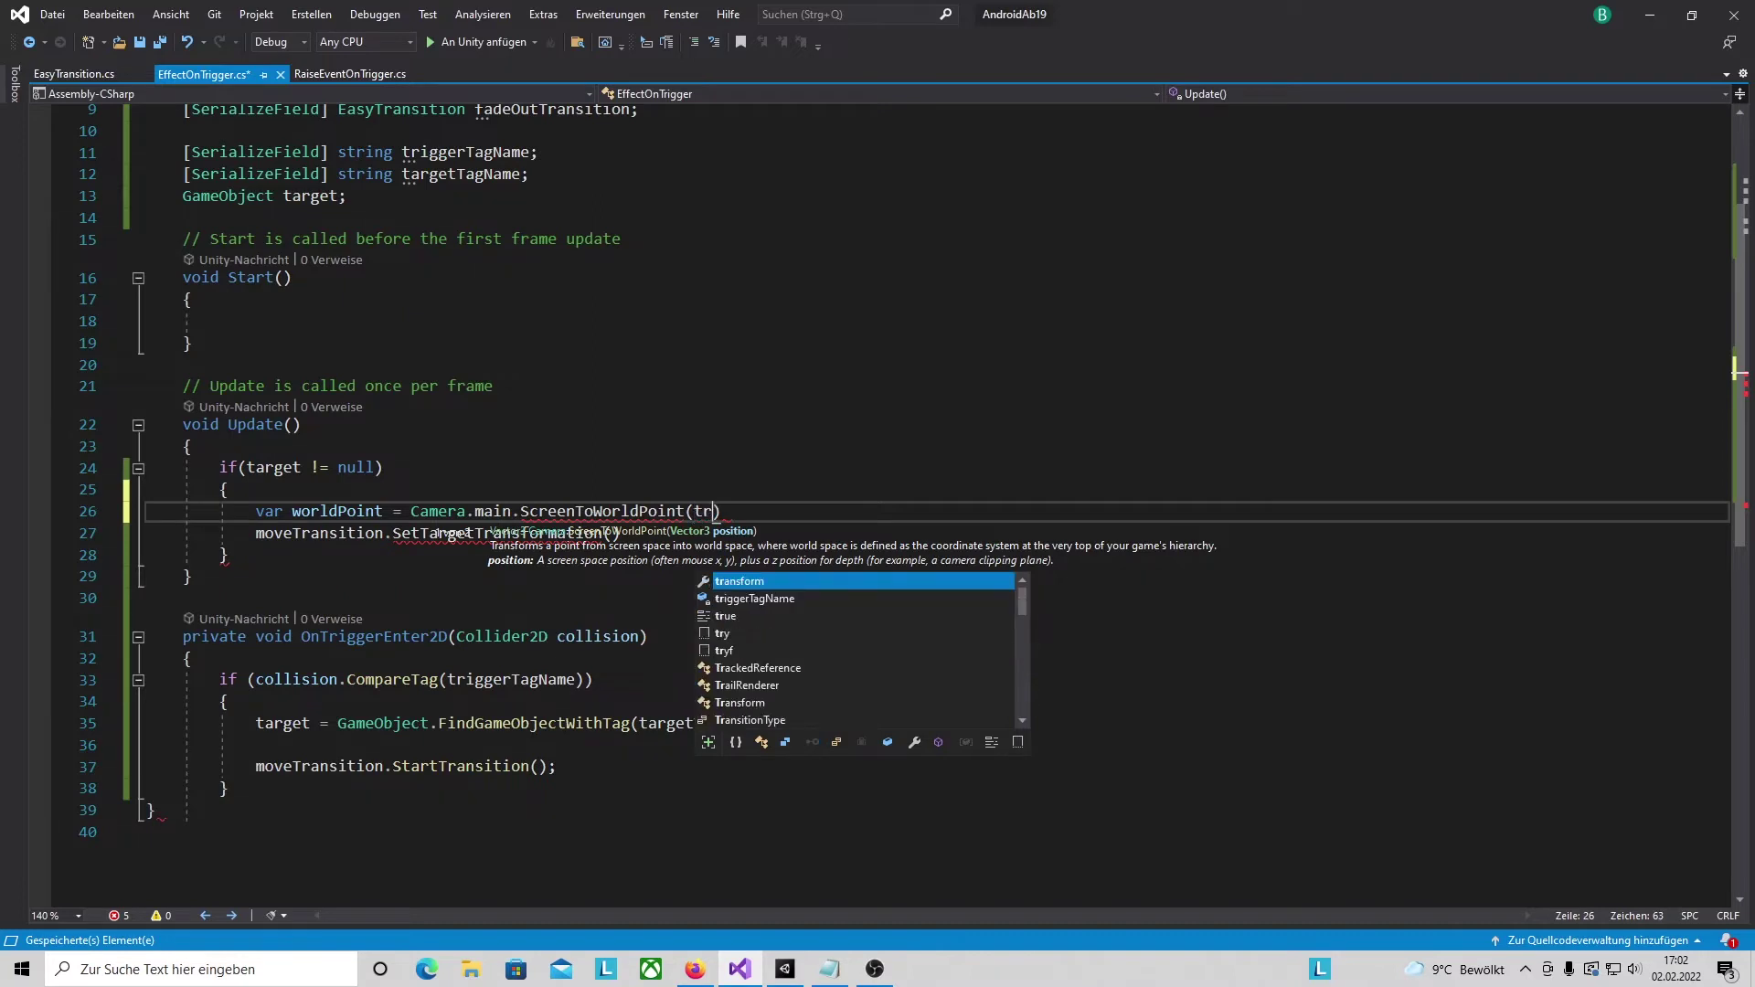
text(arget.transform.position);)
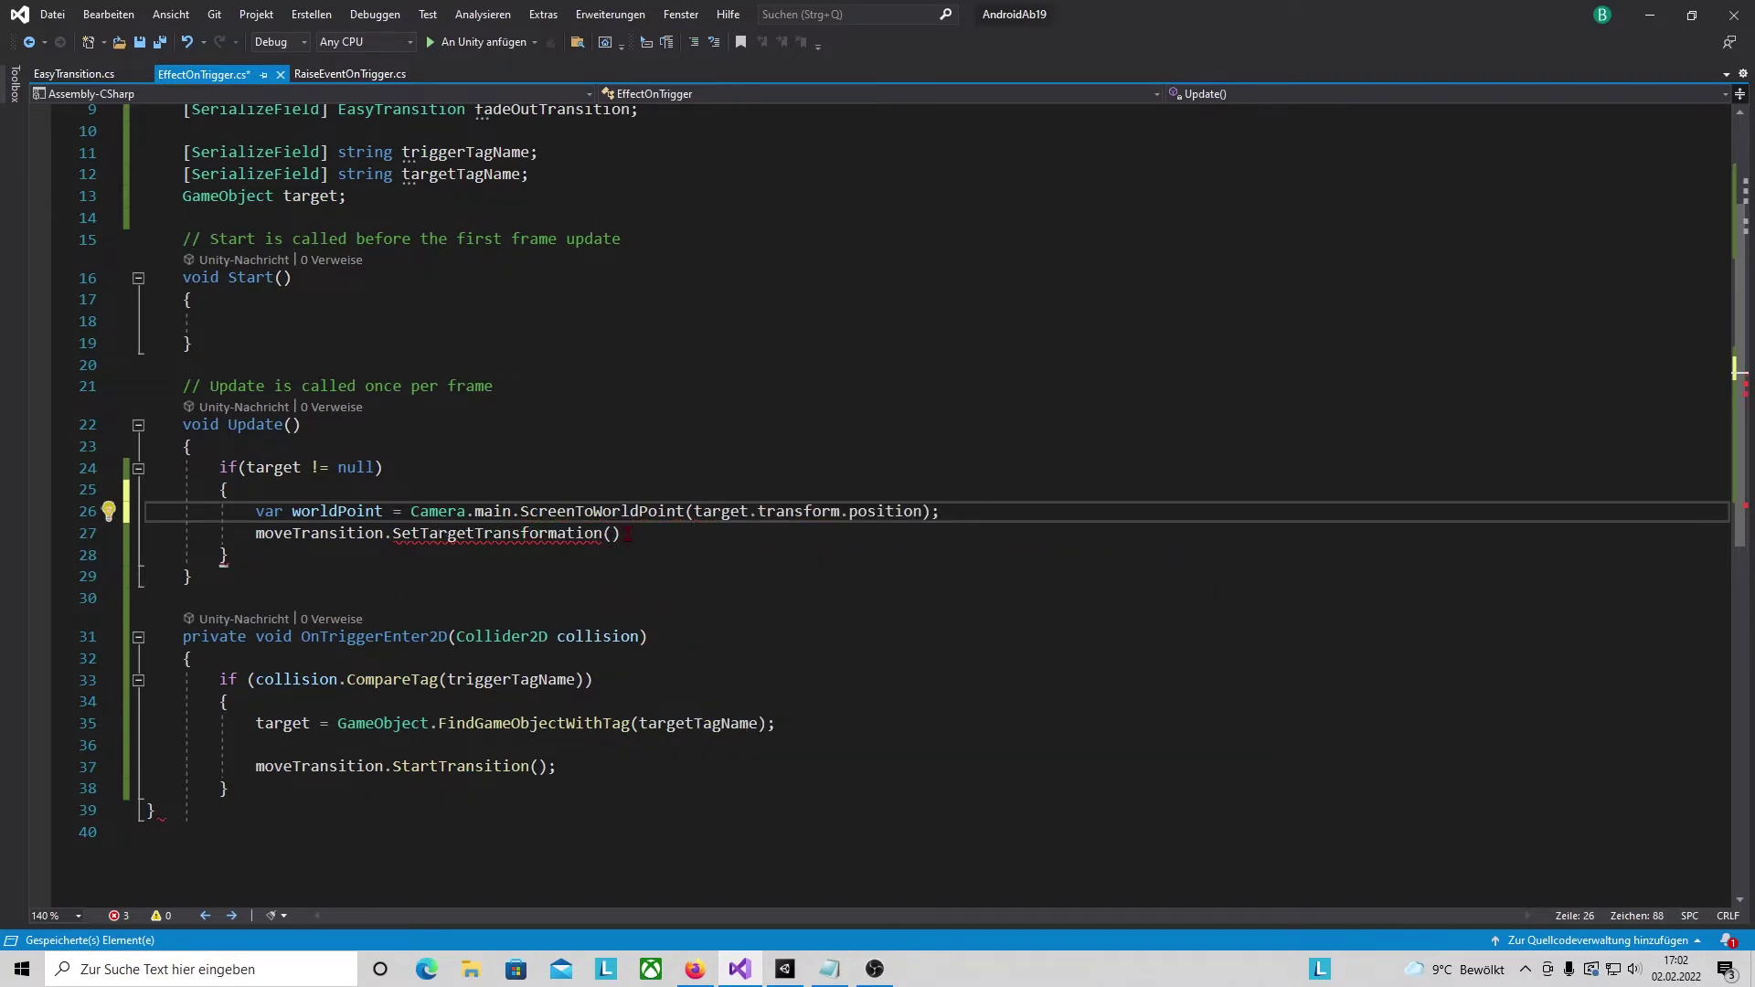
key(Down)
key(Left)
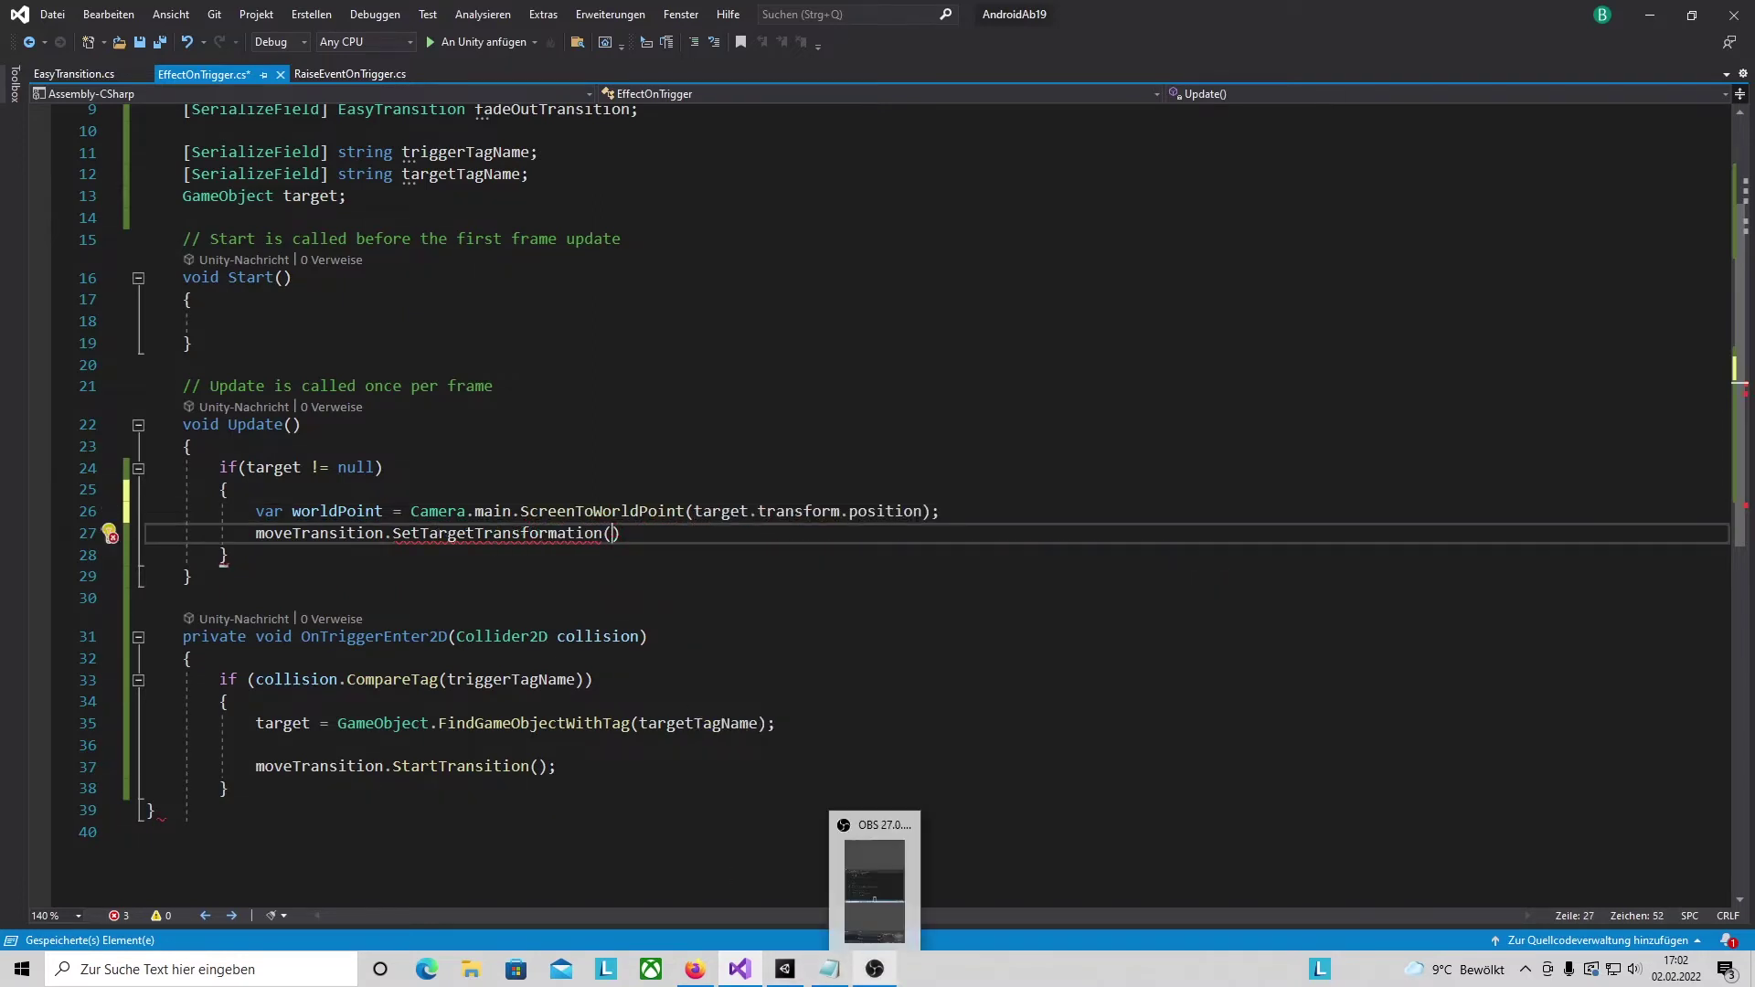
text(wo)
text();)
scroll(275, 621, down, 3)
click(274, 620)
key(Return)
text(})
key(Return)
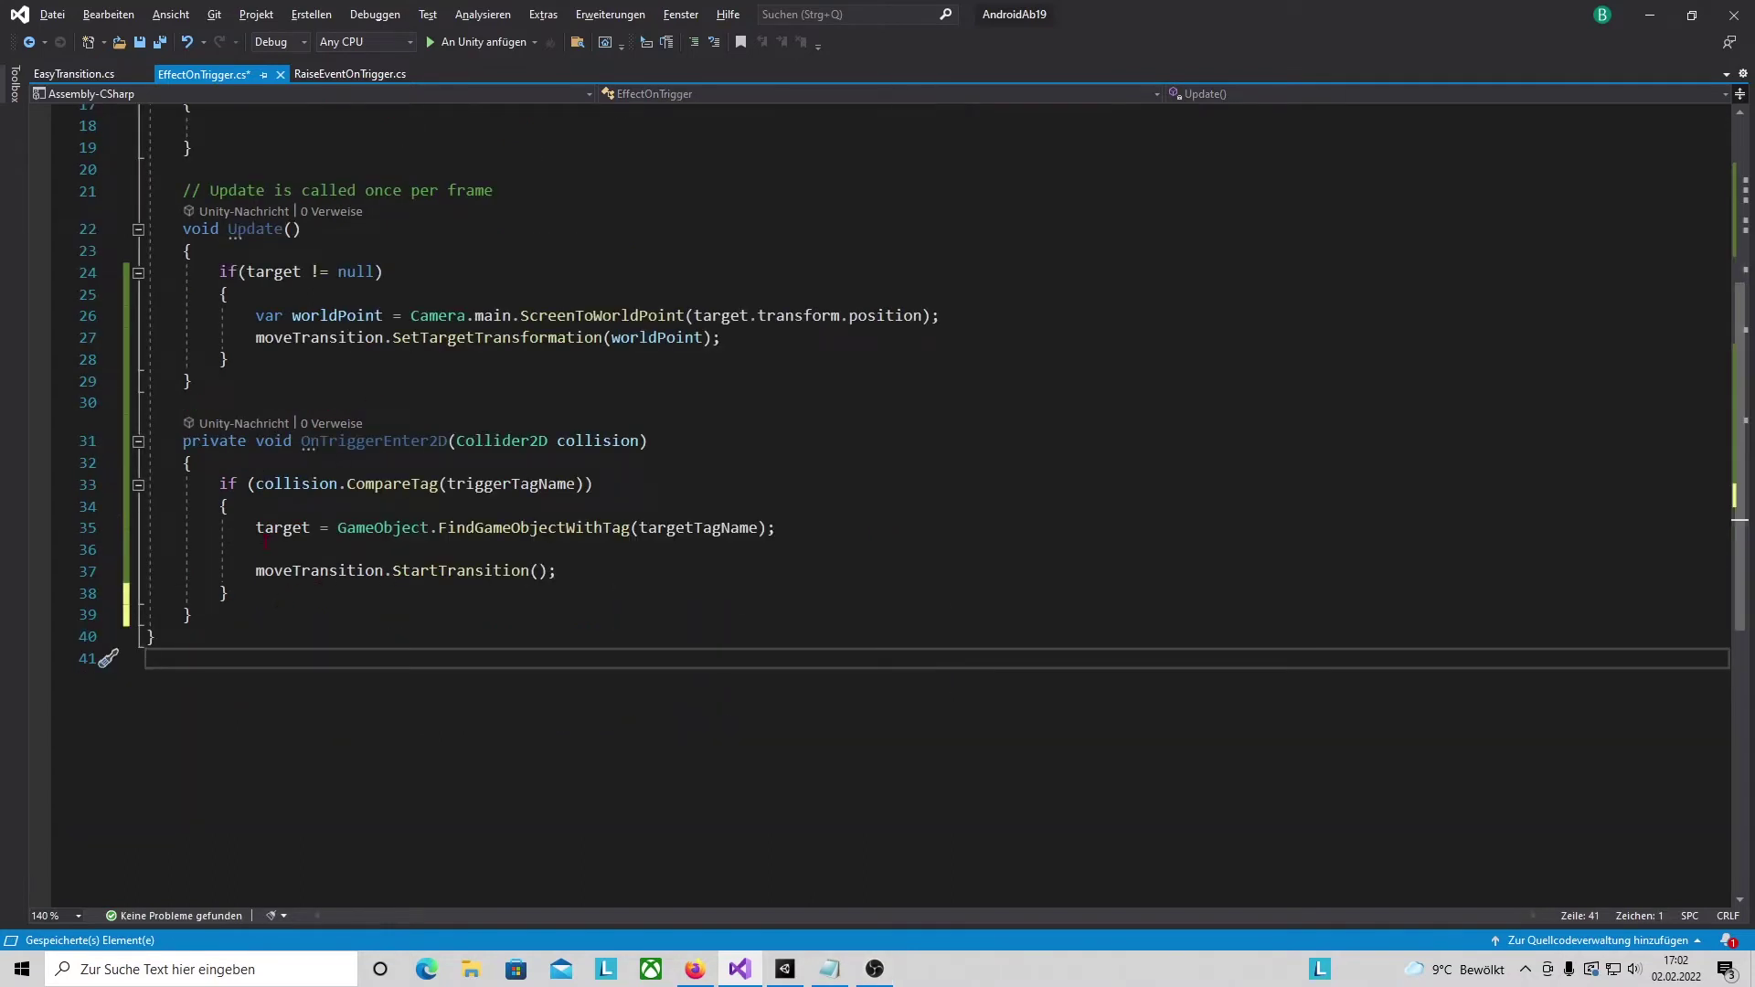
- Remove the blank line before StartTransition and add an empty line inside the trigger block
click(174, 551)
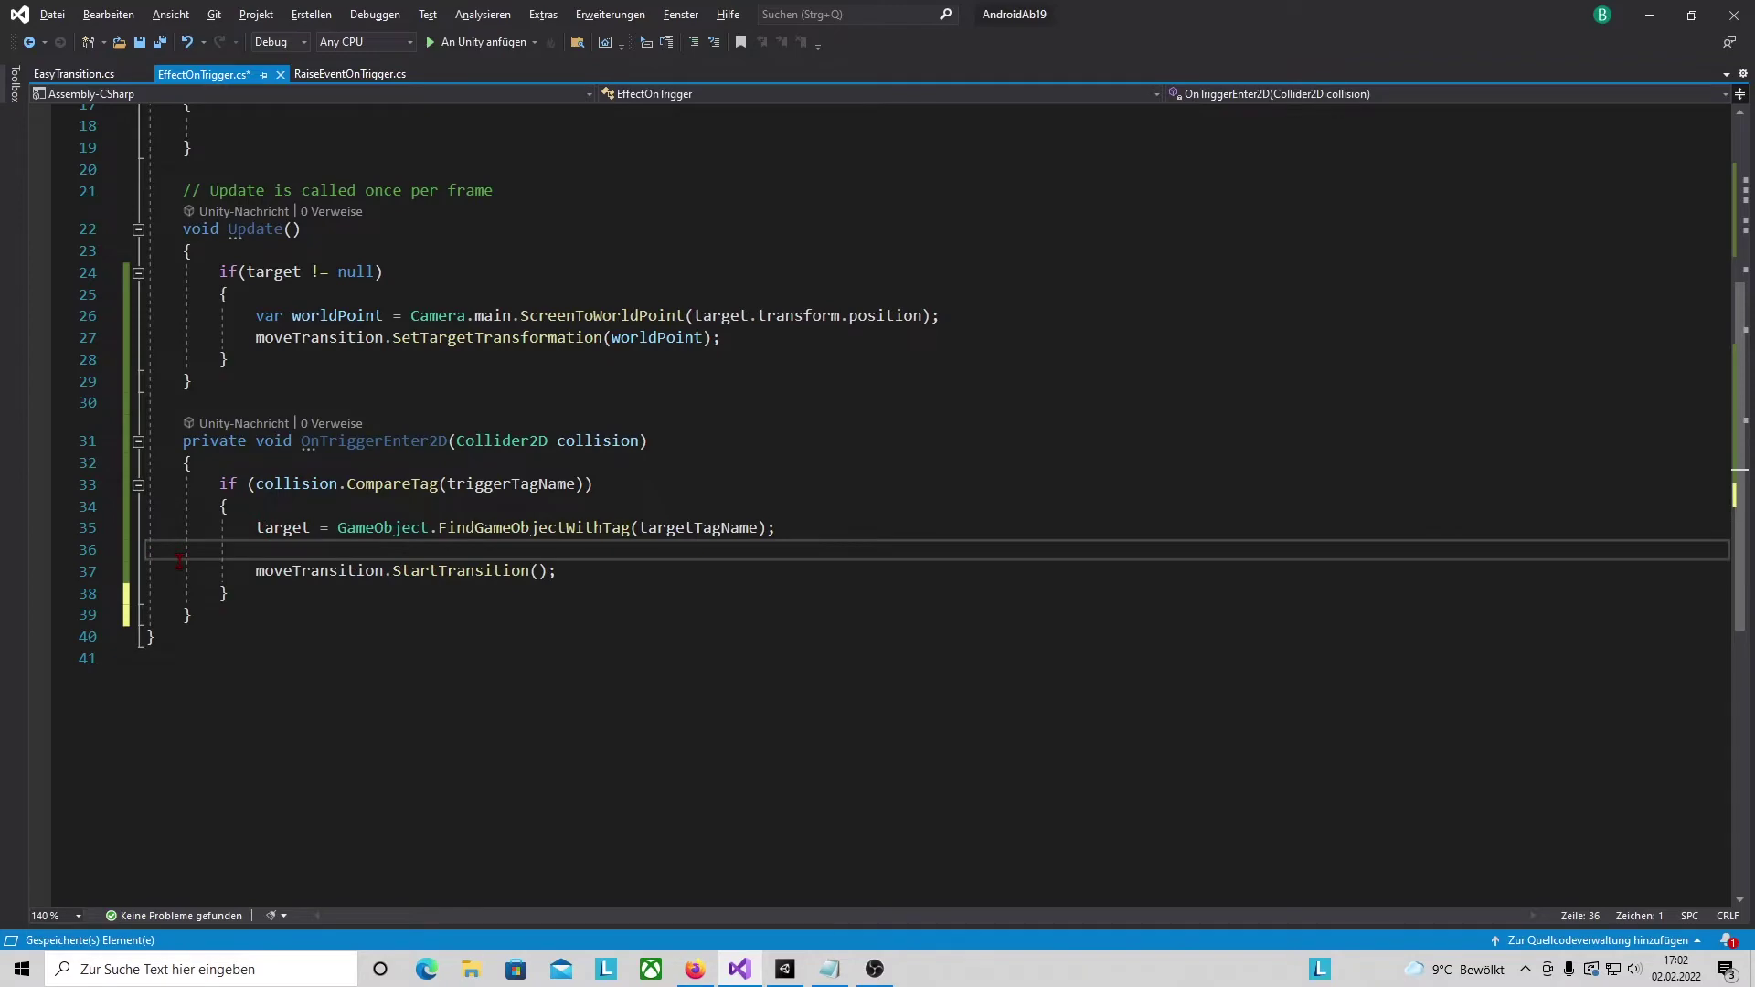
key(BackSpace)
click(265, 508)
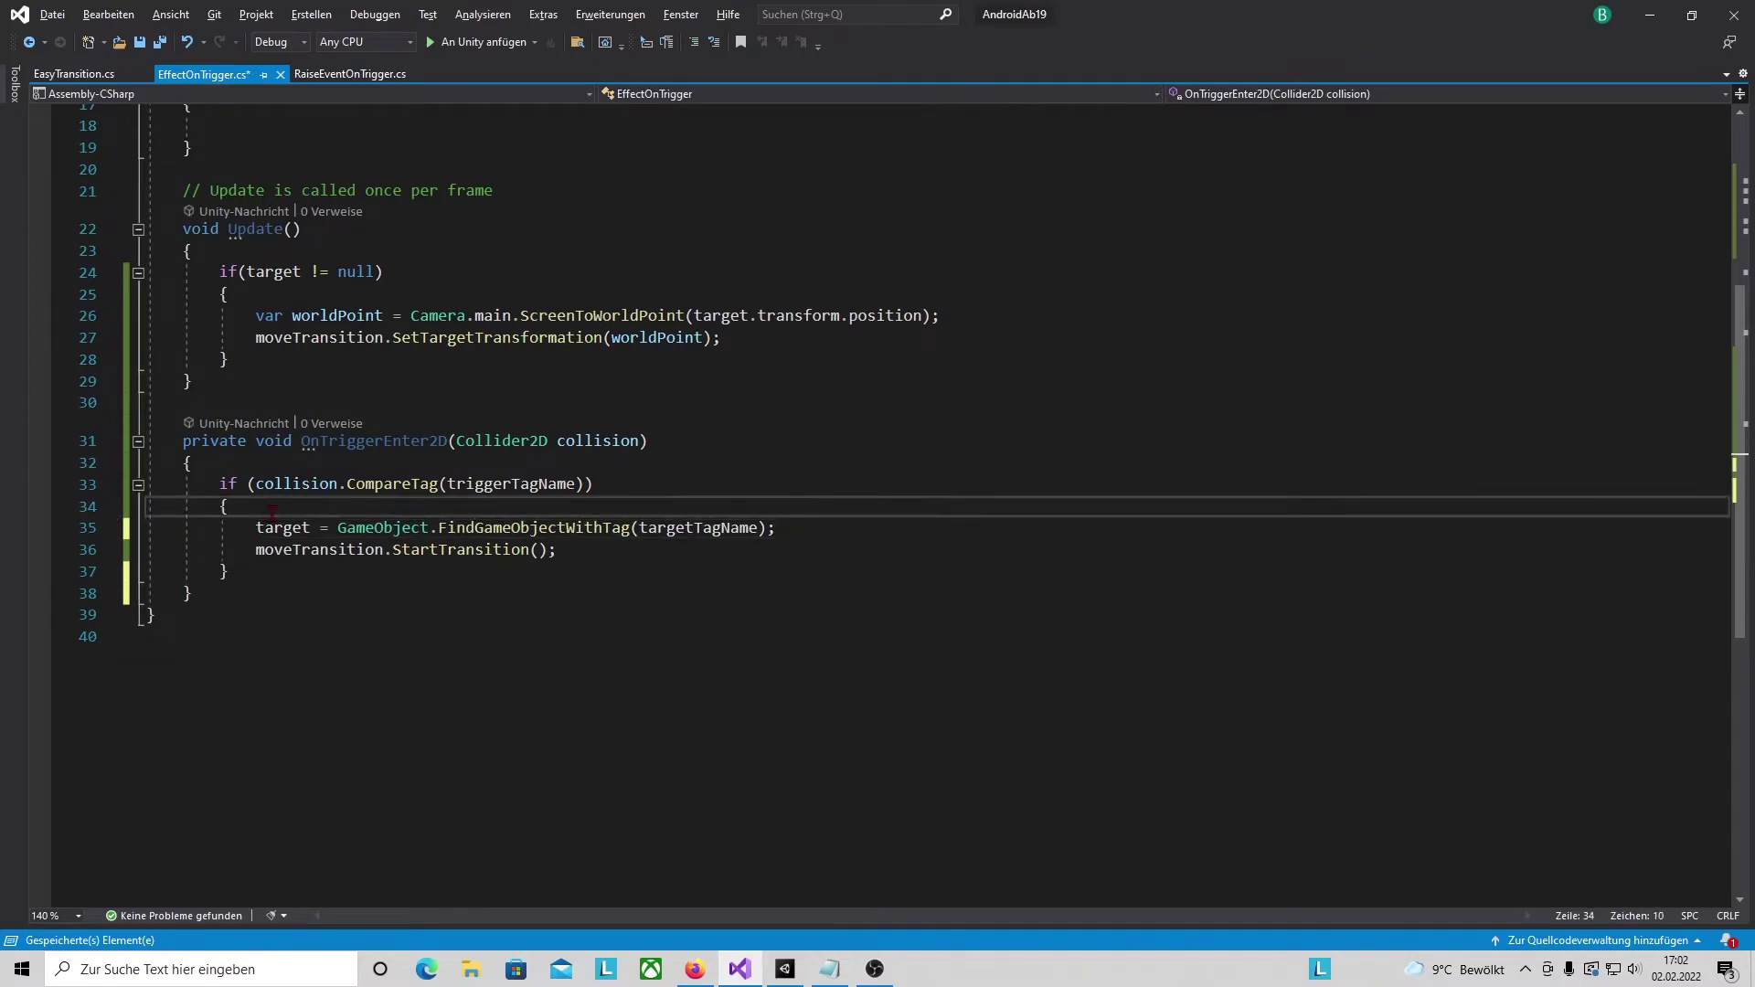
key(Return)
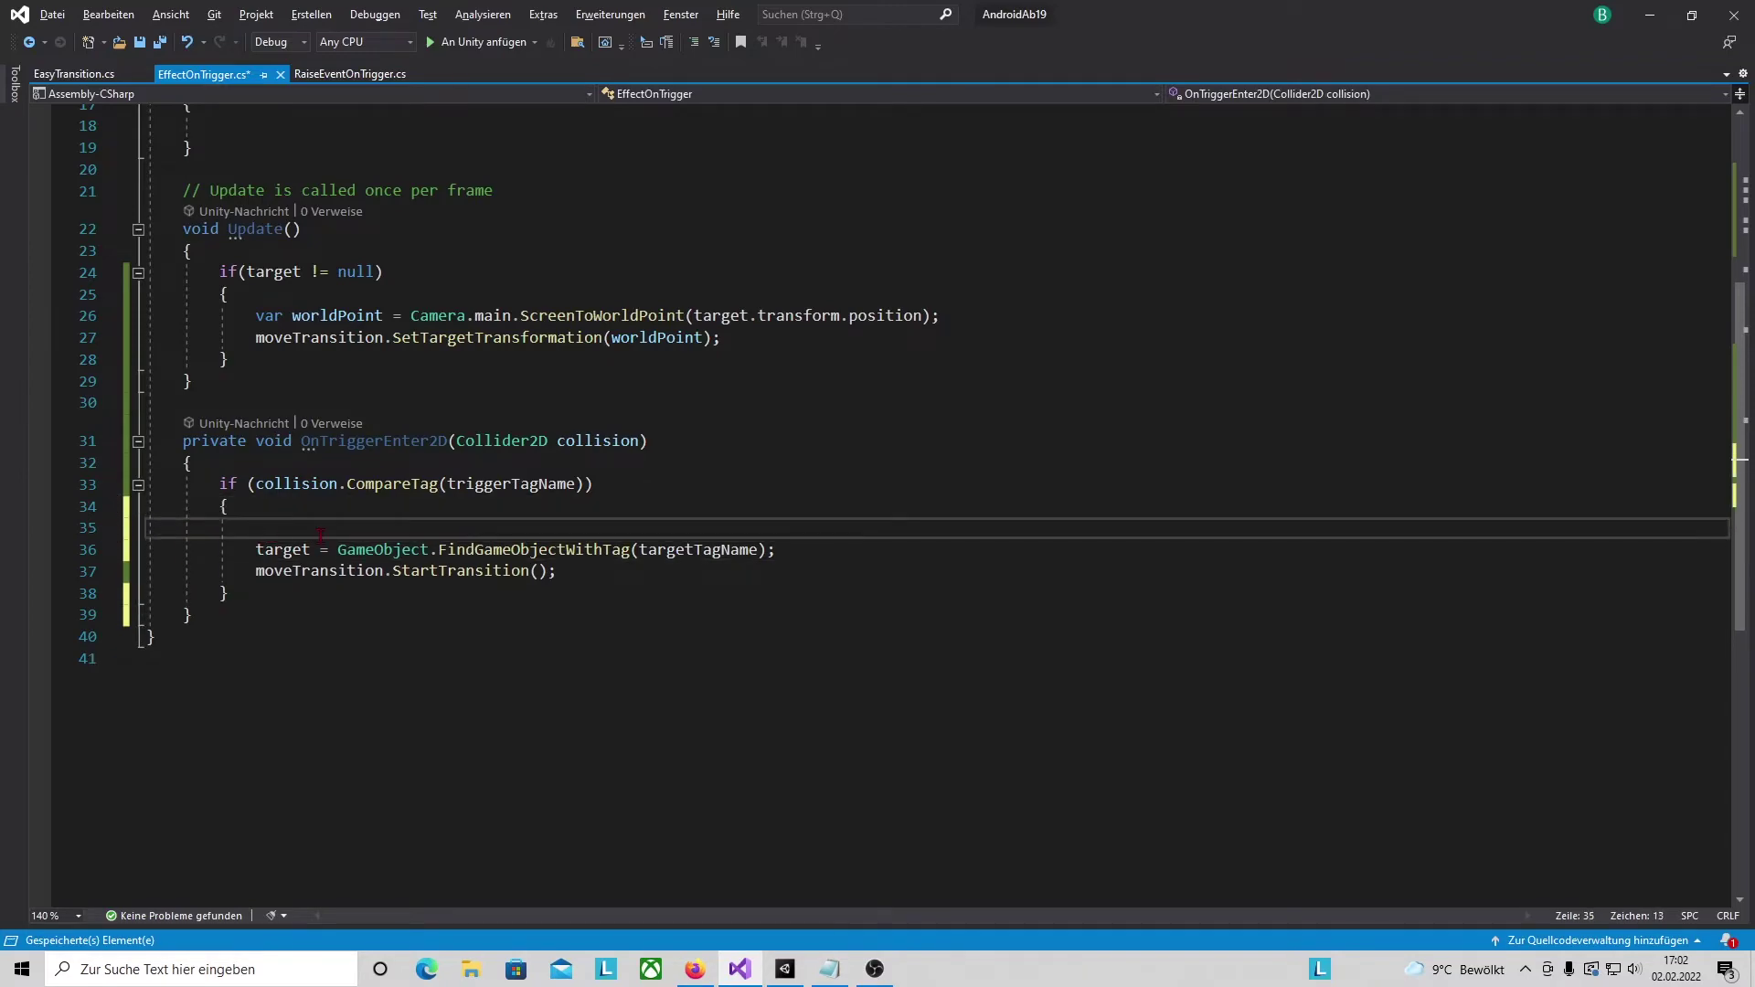
scroll(340, 714, up, 3)
scroll(340, 714, down, 2)
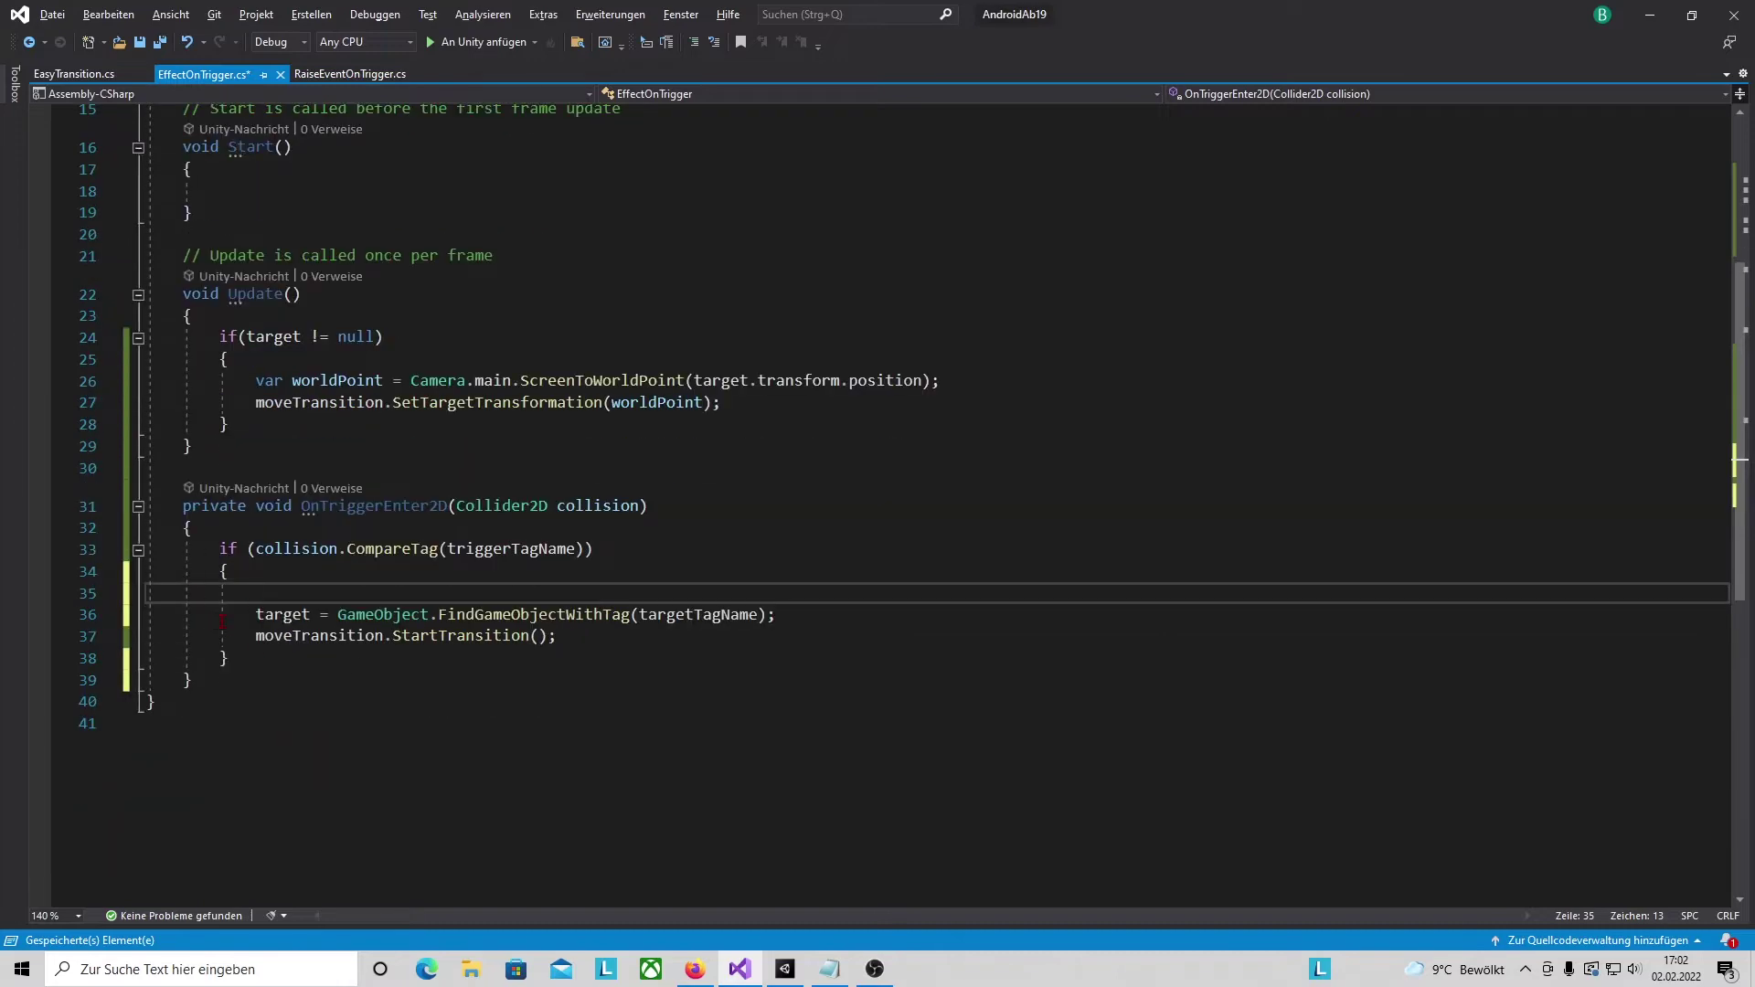
scroll(640, 549, up, 2)
scroll(652, 462, up, 2)
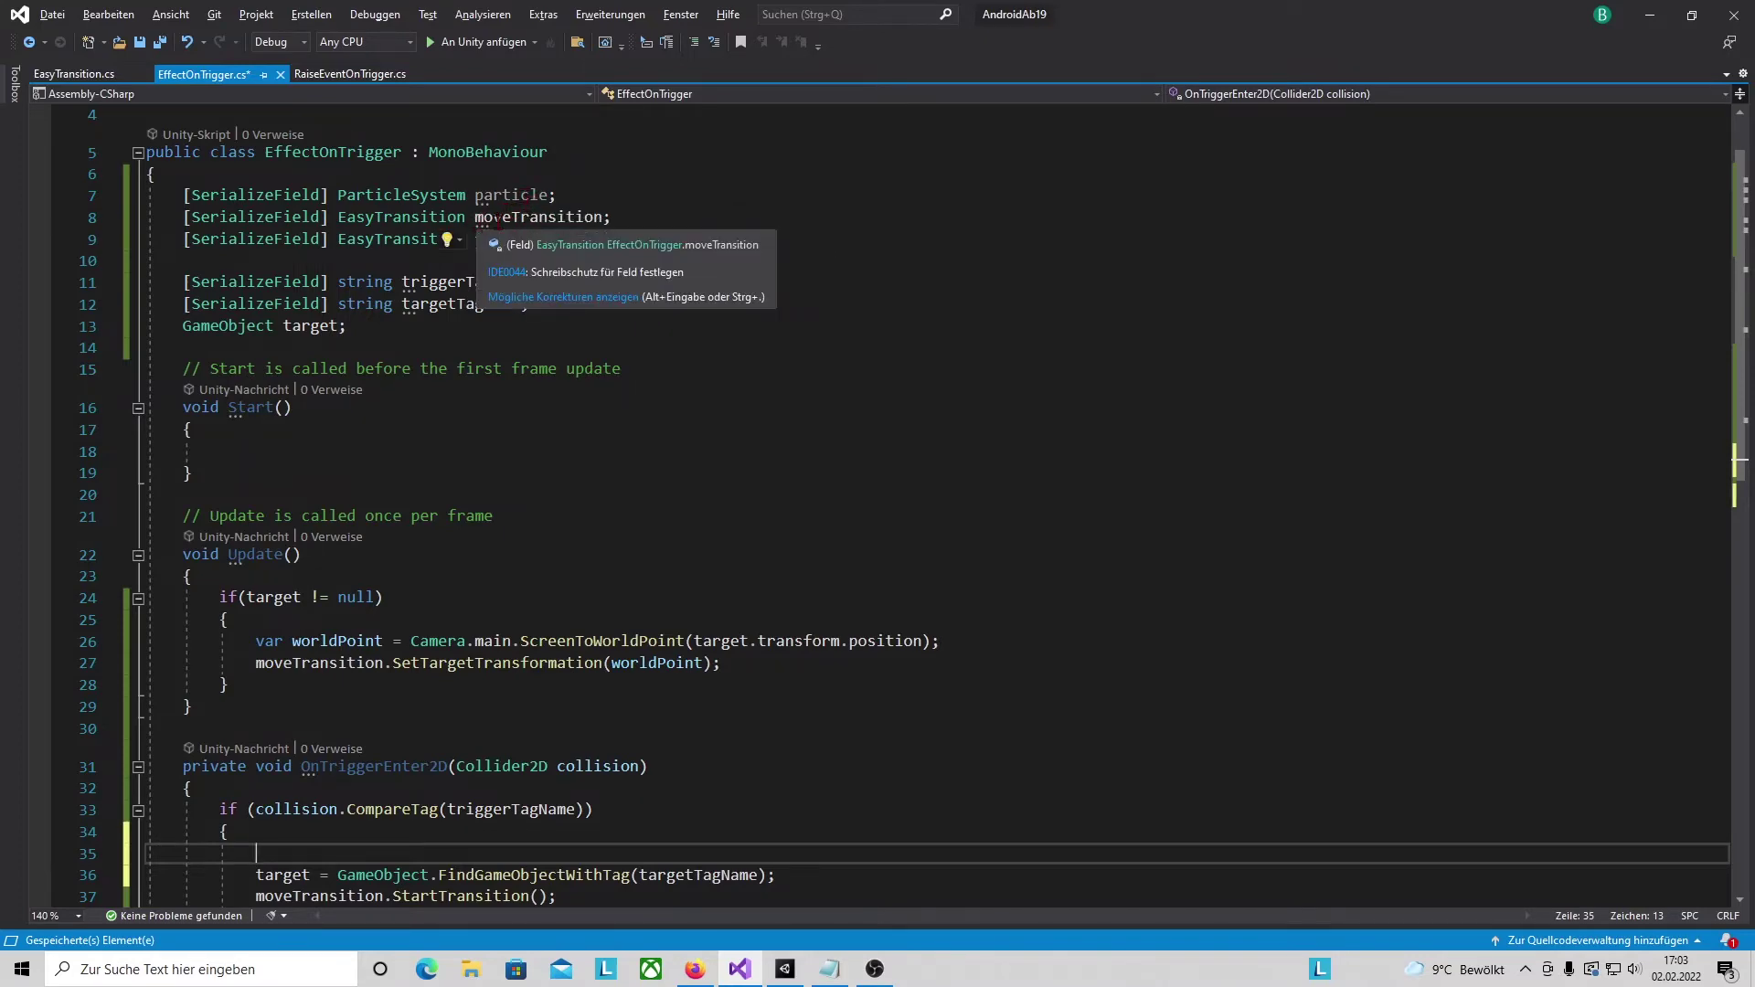
scroll(500, 476, down, 3)
scroll(517, 192, up, 2)
scroll(275, 660, down, 2)
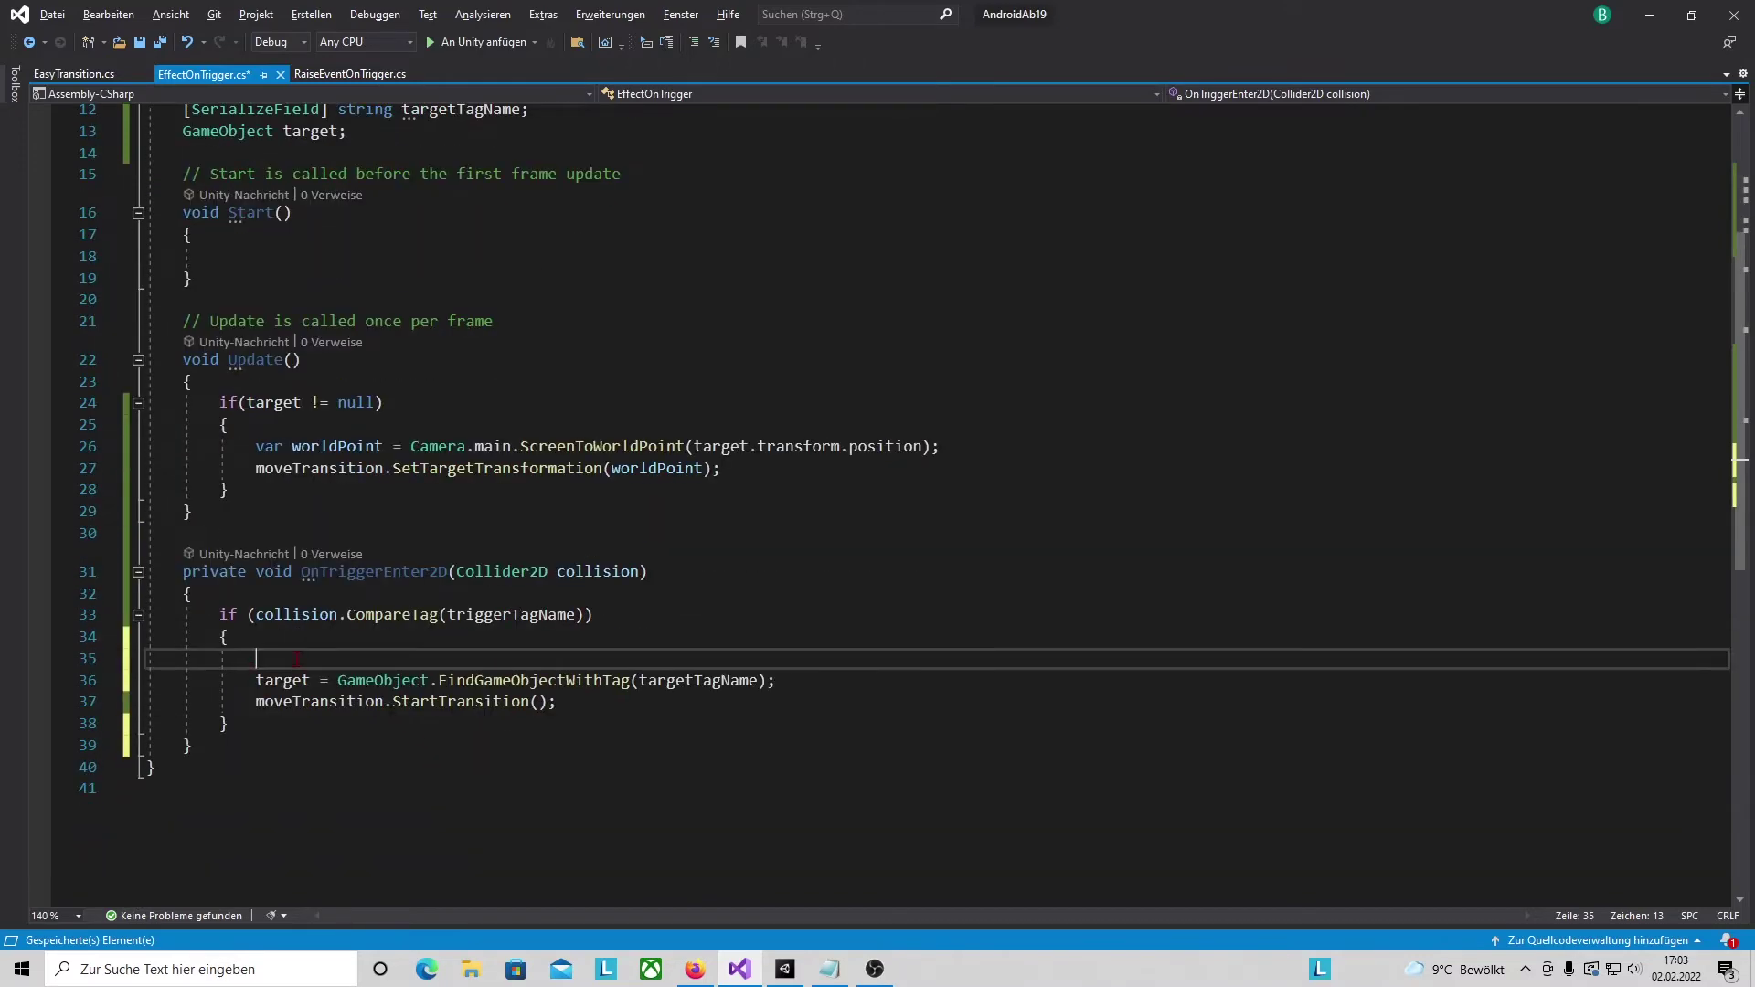
- Wrap the target lookup and StartTransition in if (moveTransition != null) and save all scripts
text(i)
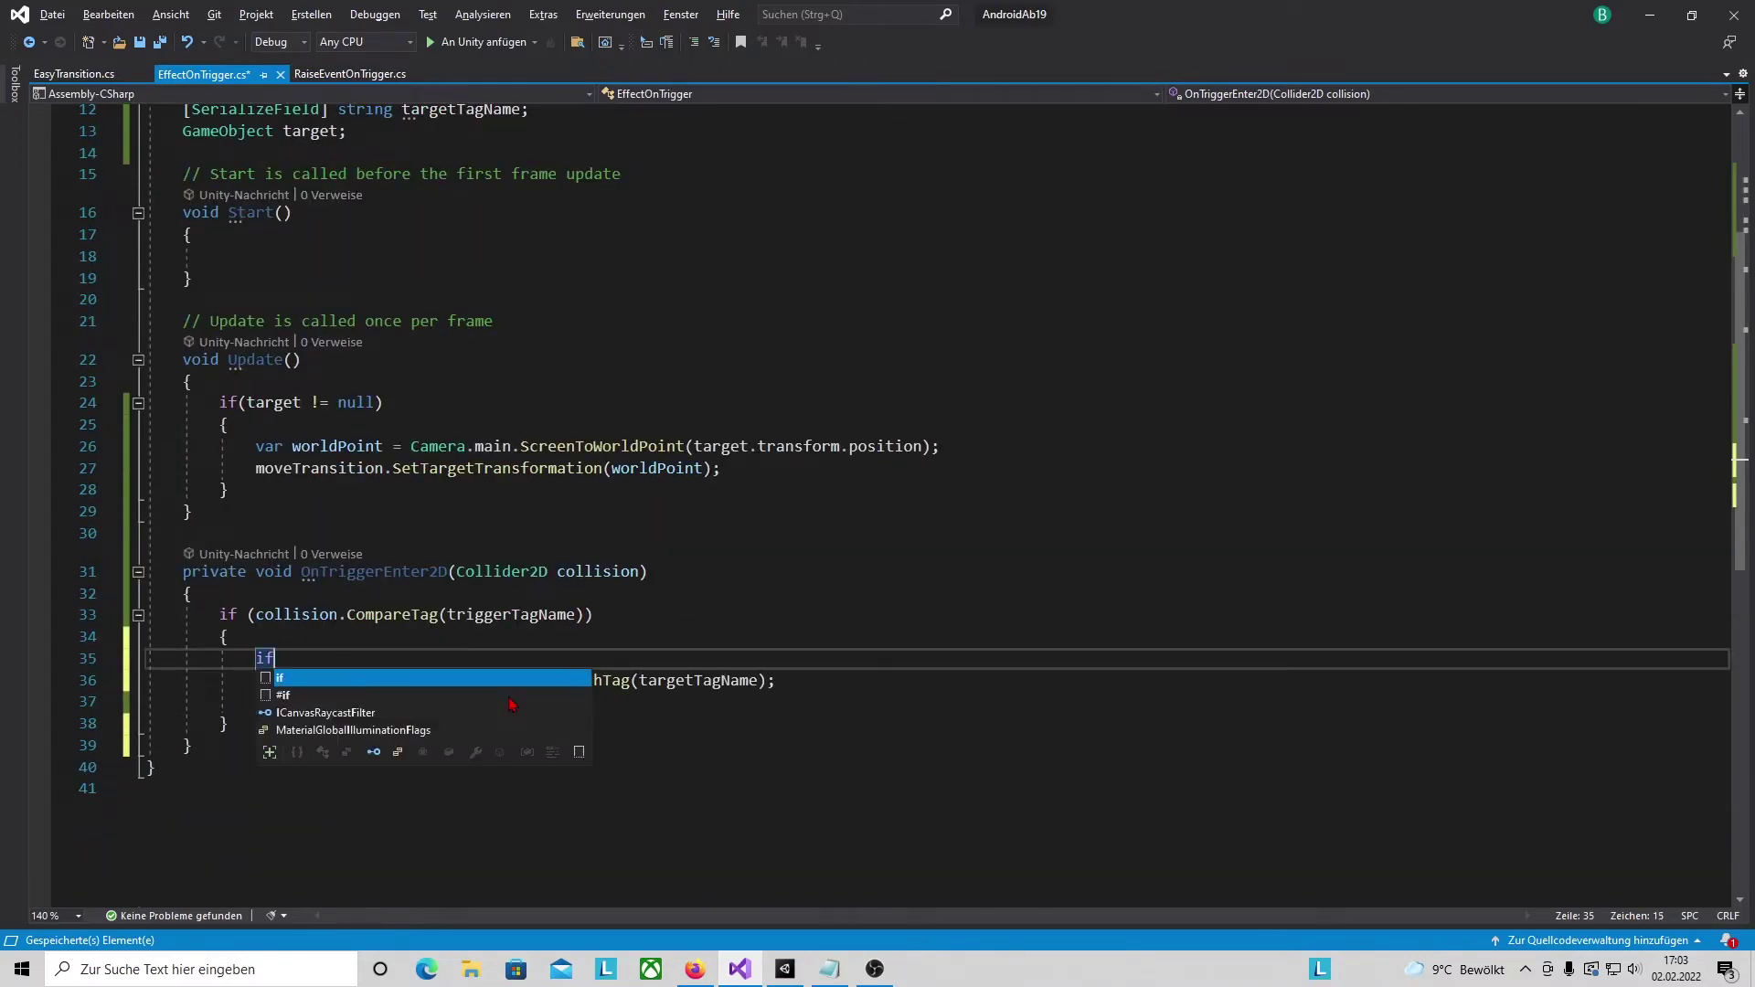
text(f)
key(ctrl+v)
key(ctrl+s)
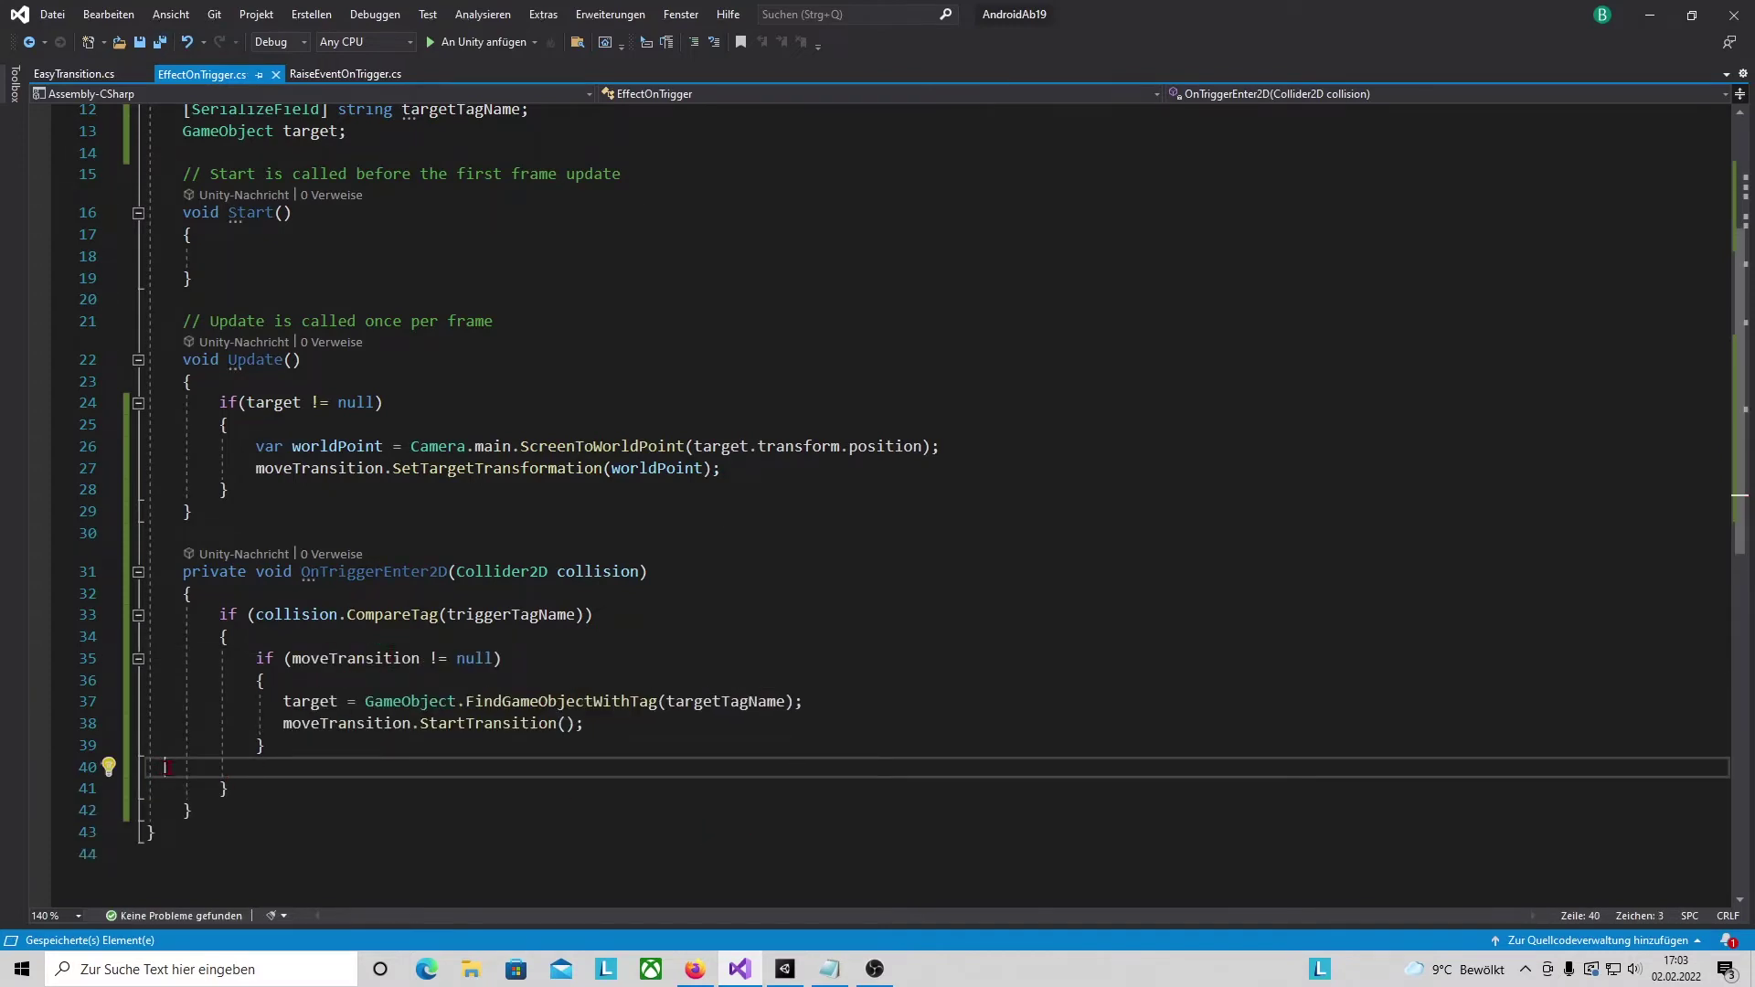
key(Delete)
key(ctrl+End)
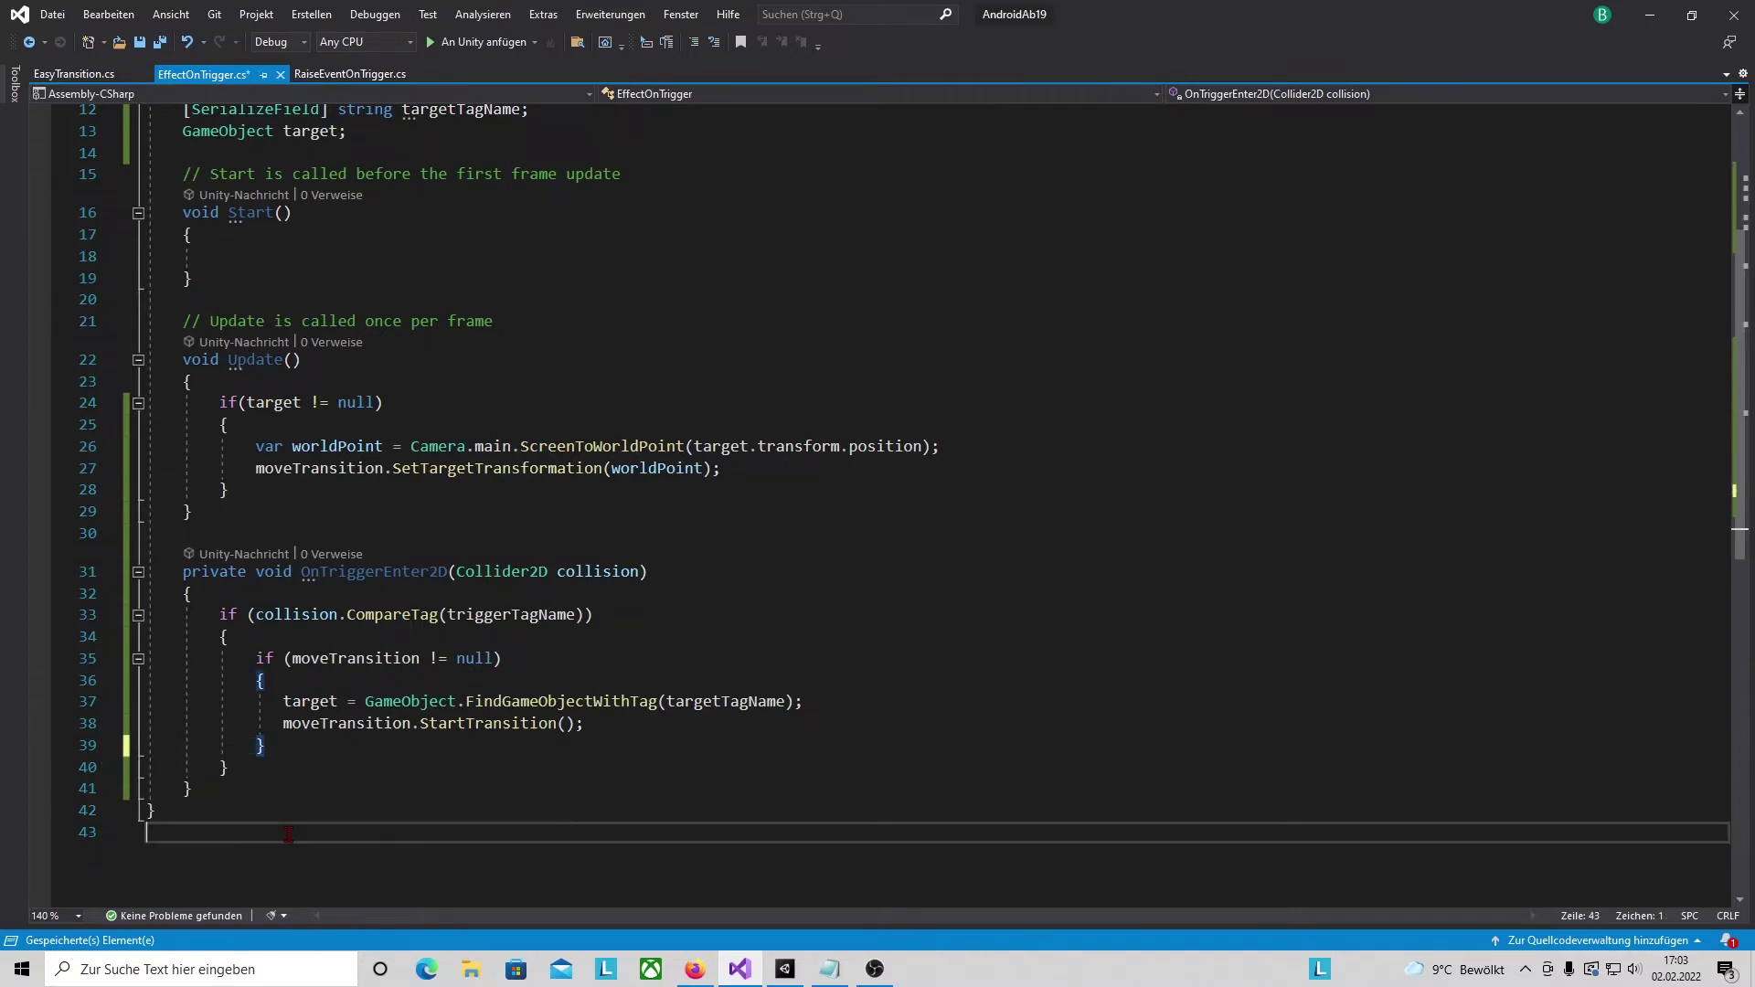
click(159, 42)
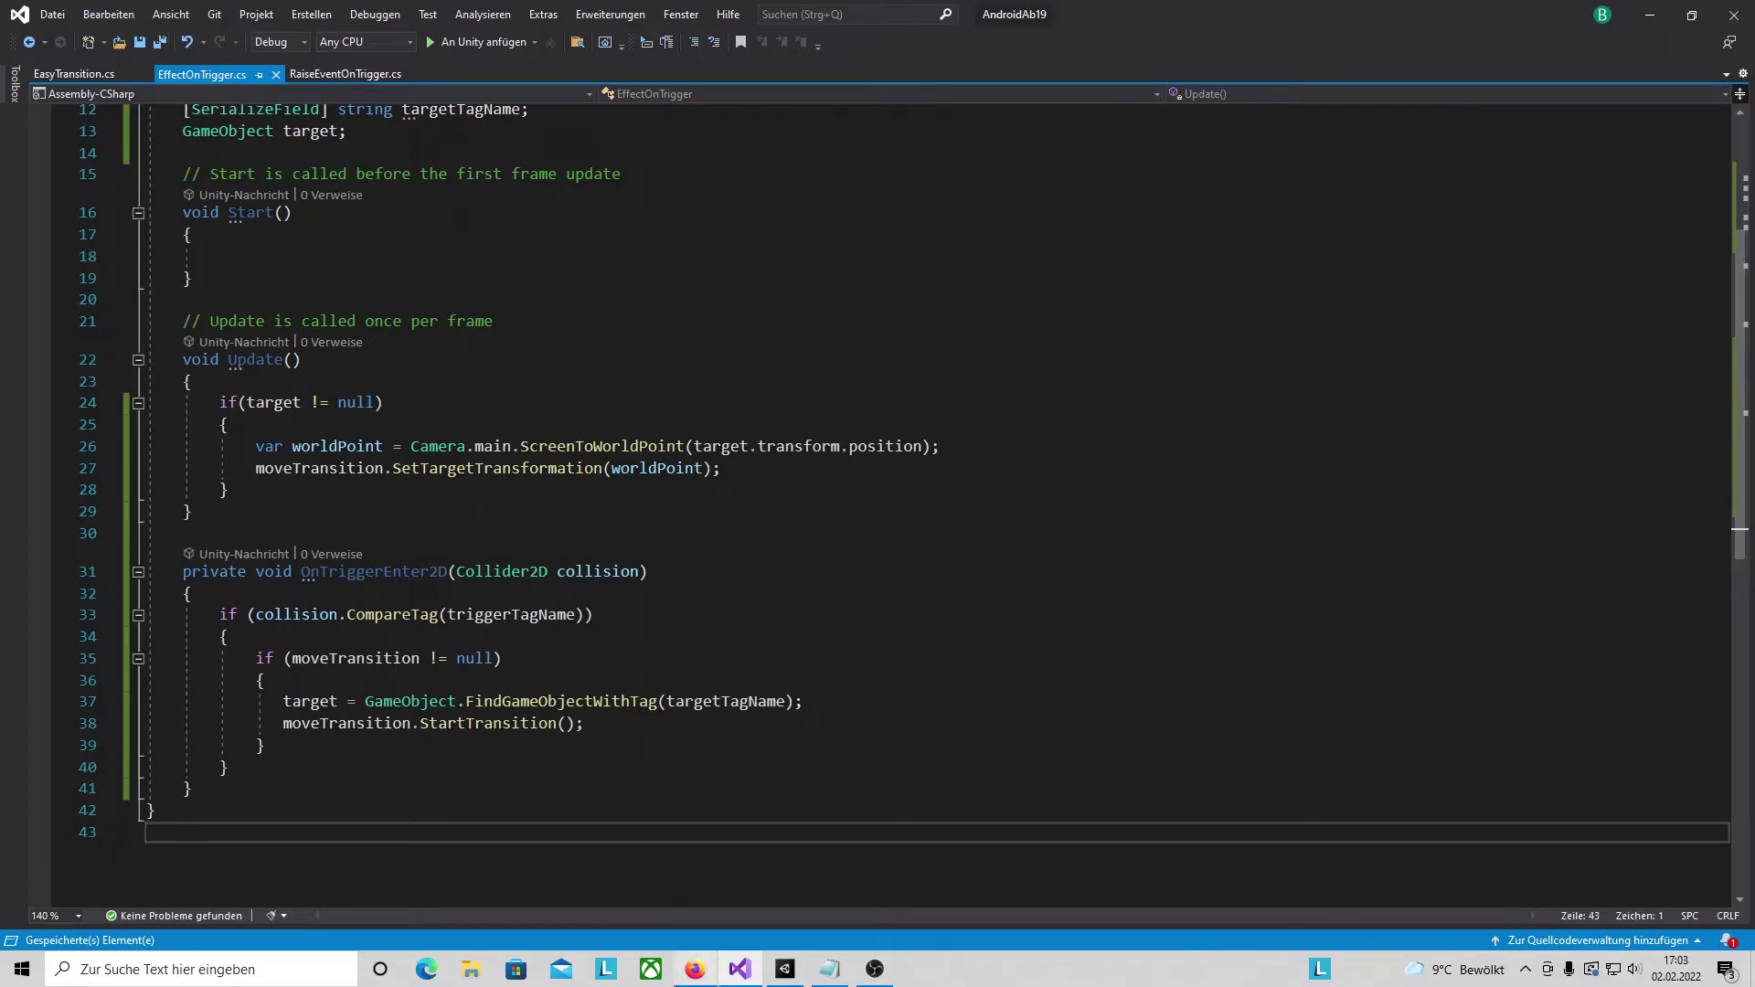
click(785, 969)
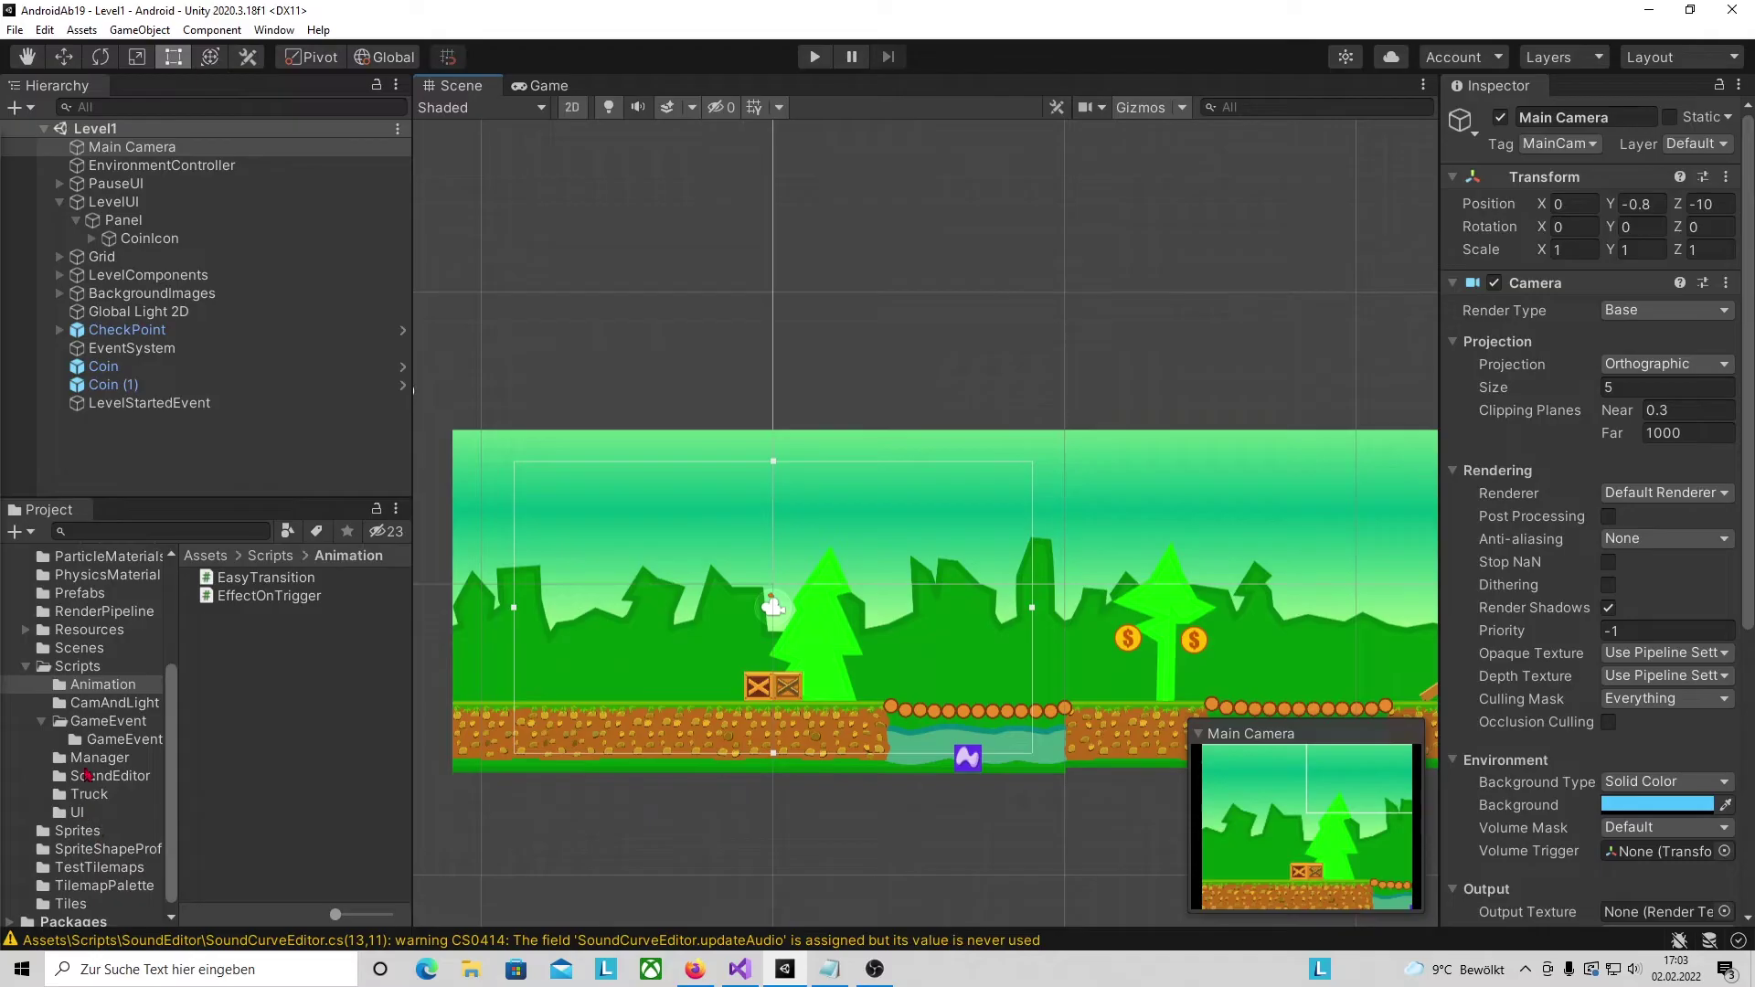
- Confirm the scene's Coin has no overrides, open the Coin prefab, and inspect its Easy Transition curve
click(92, 597)
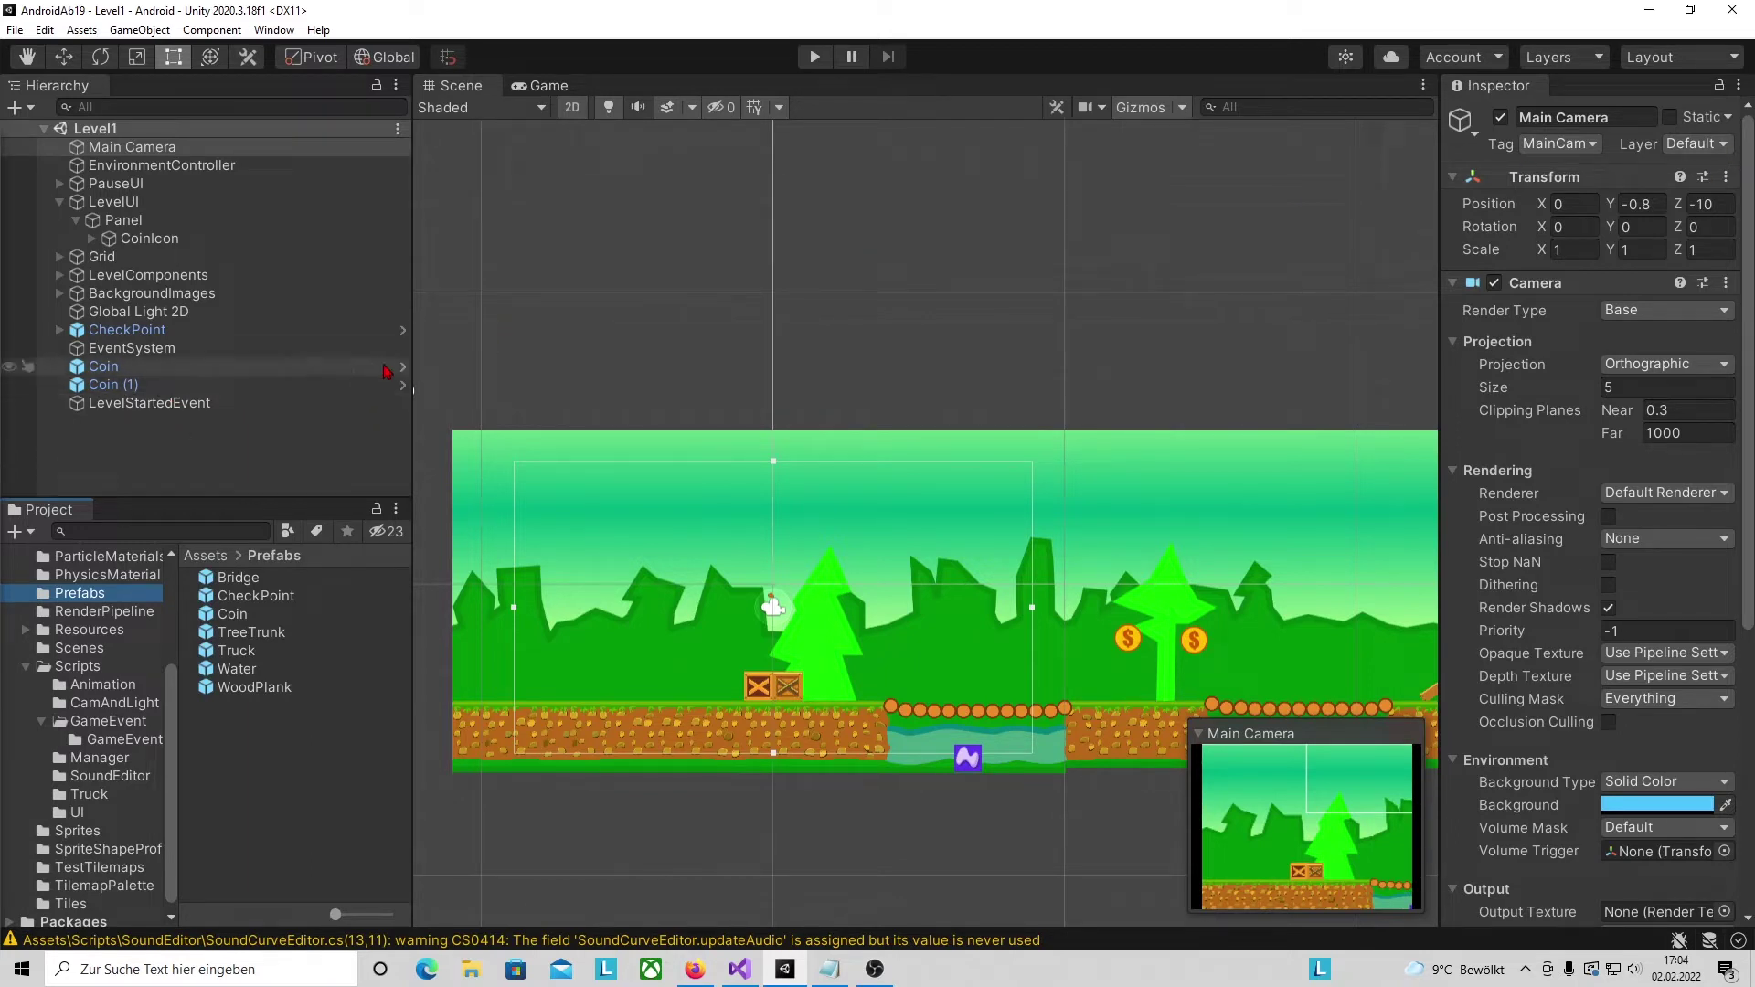
click(384, 366)
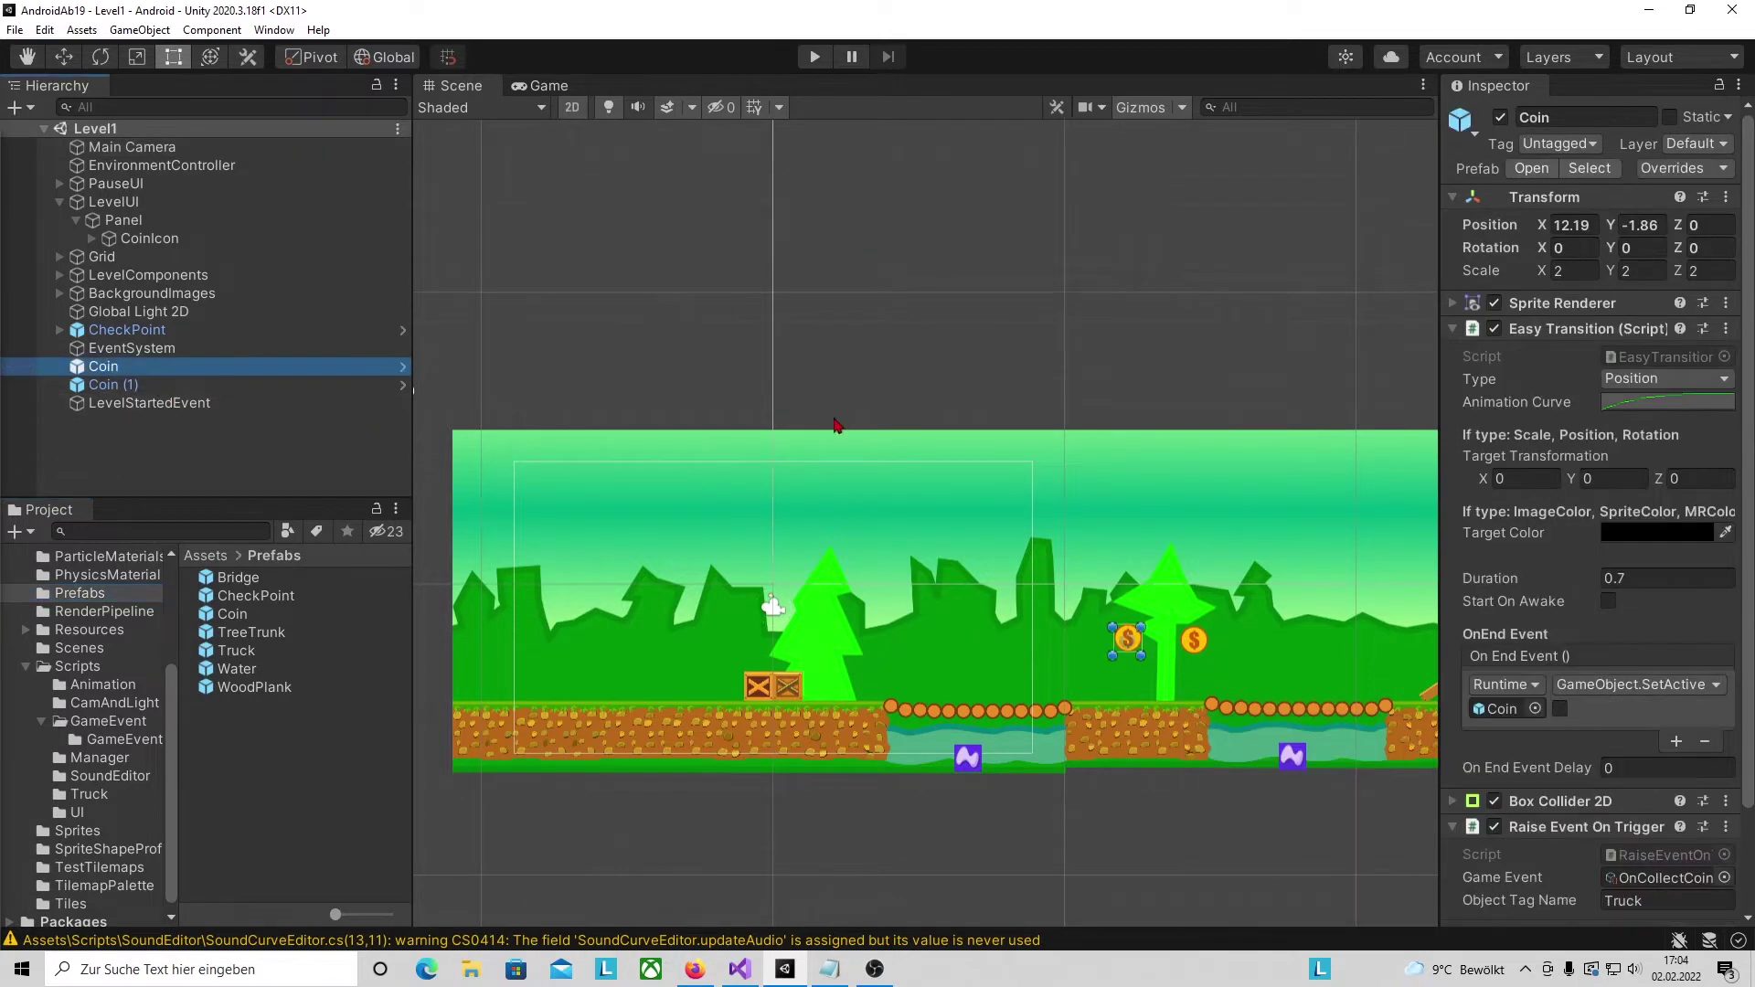
click(1668, 169)
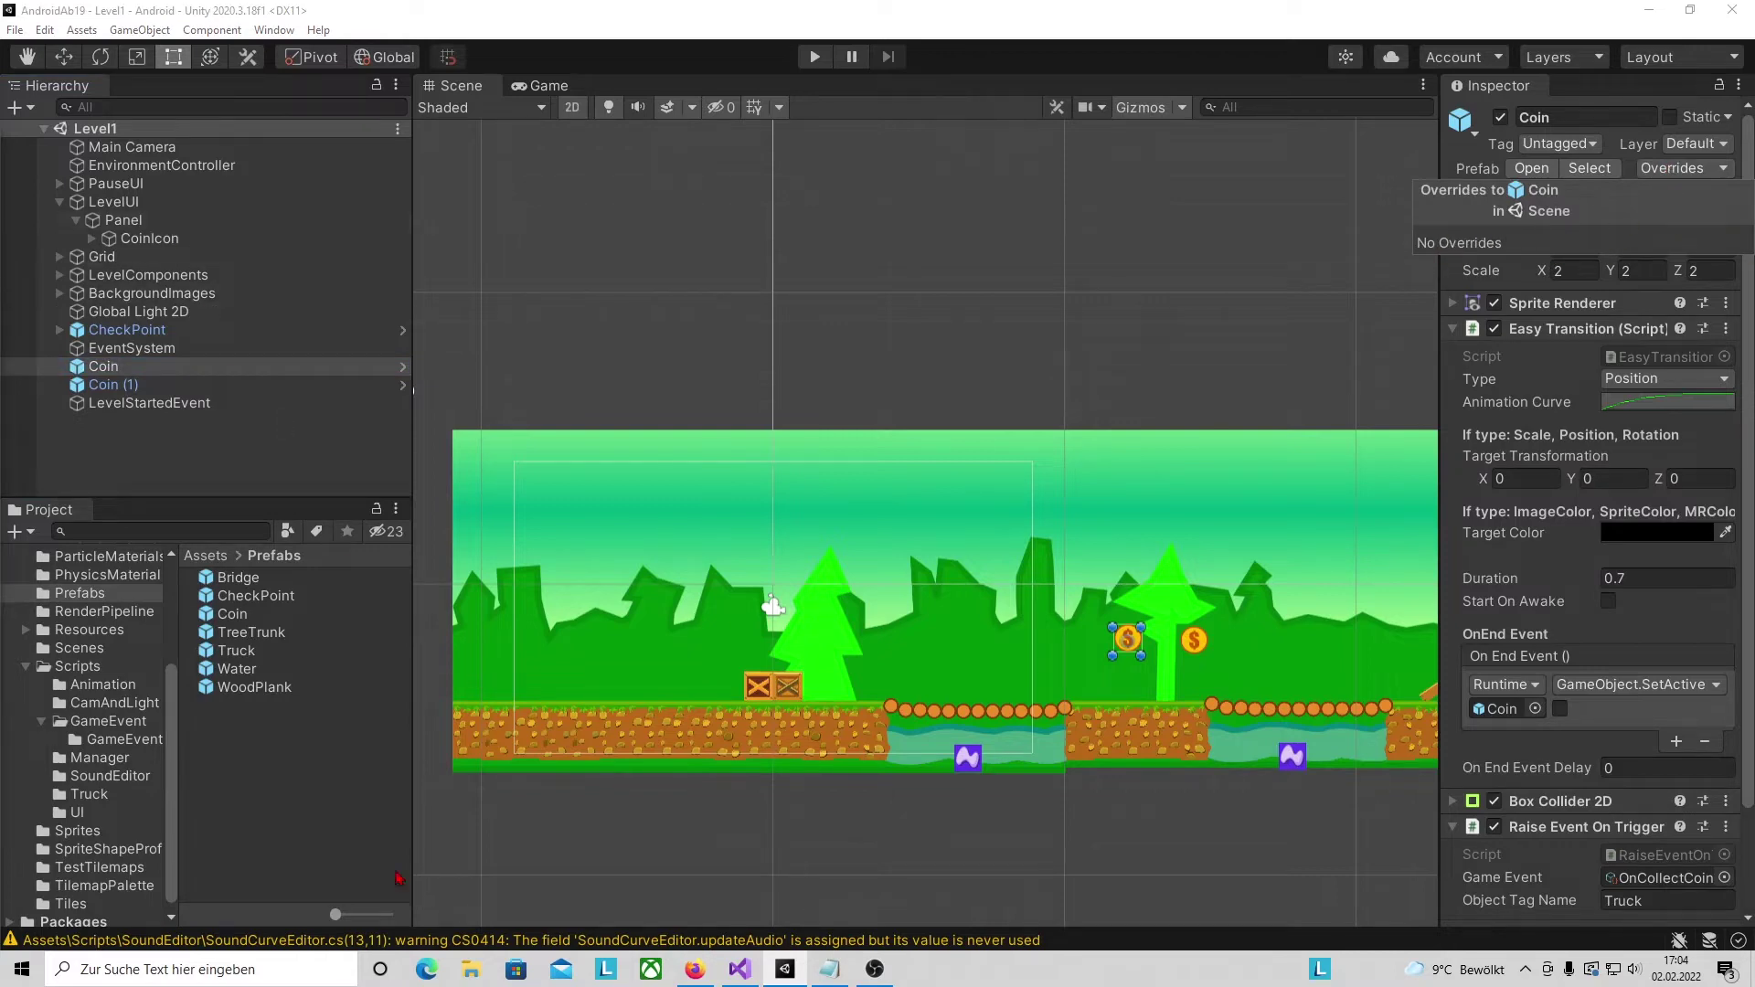
double_click(237, 618)
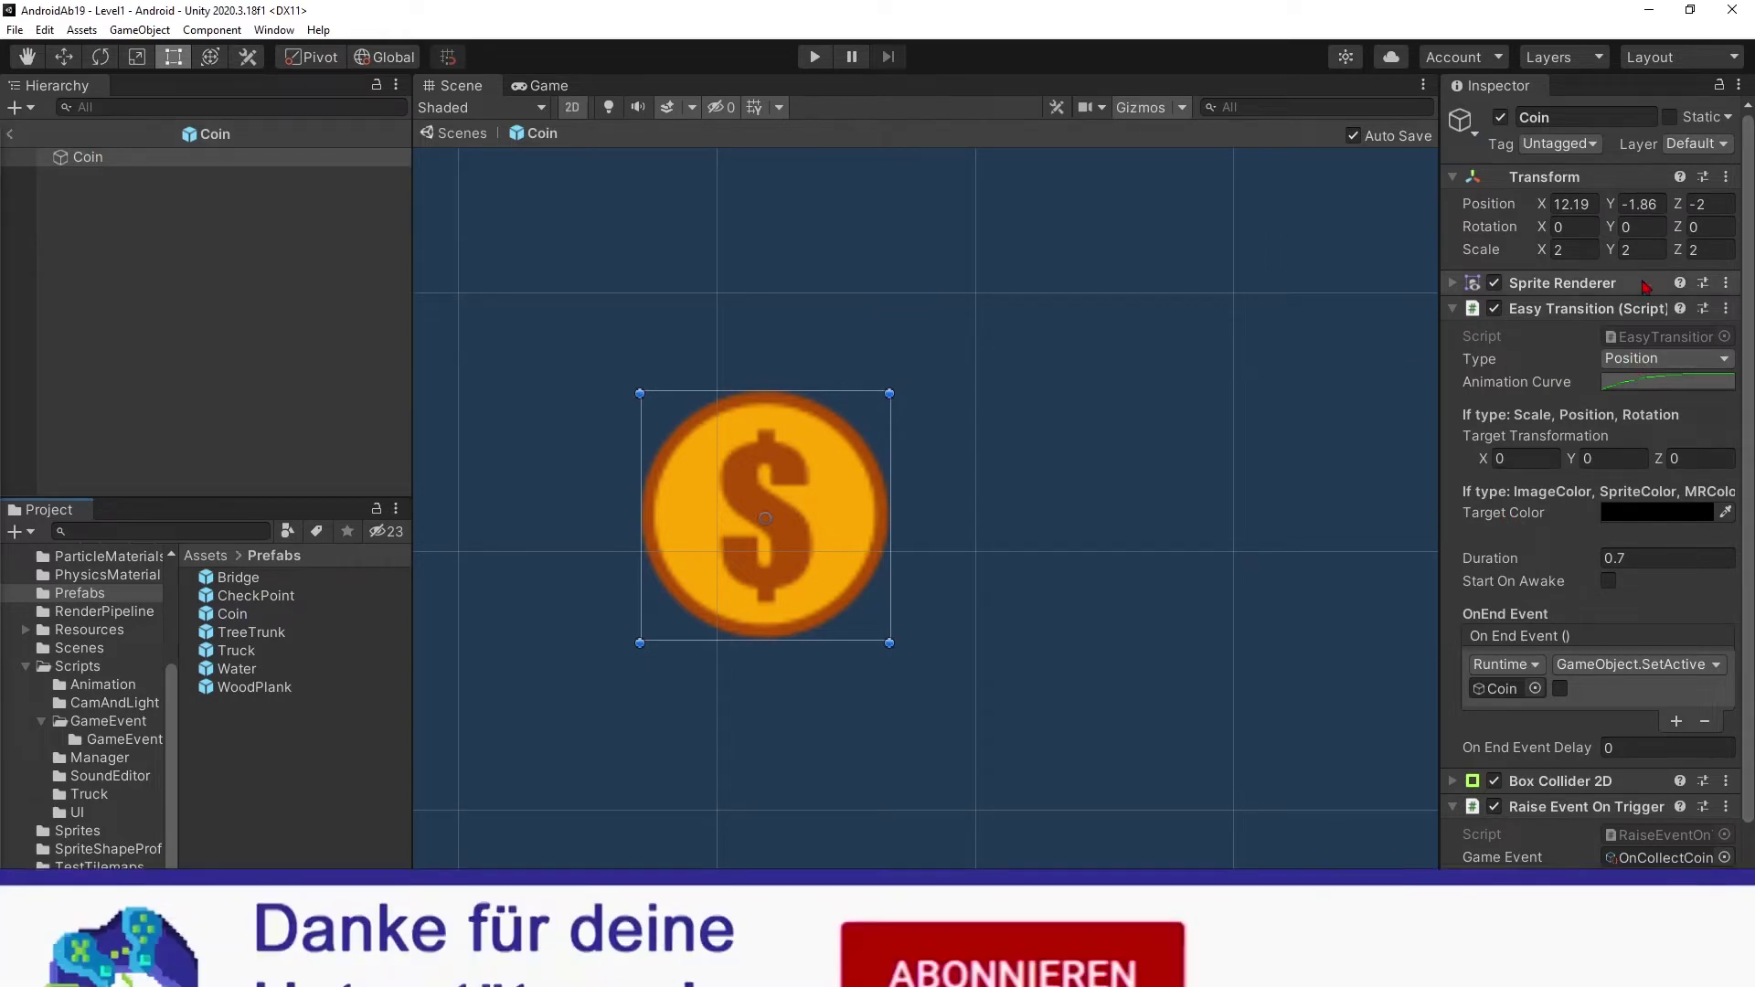
click(1630, 386)
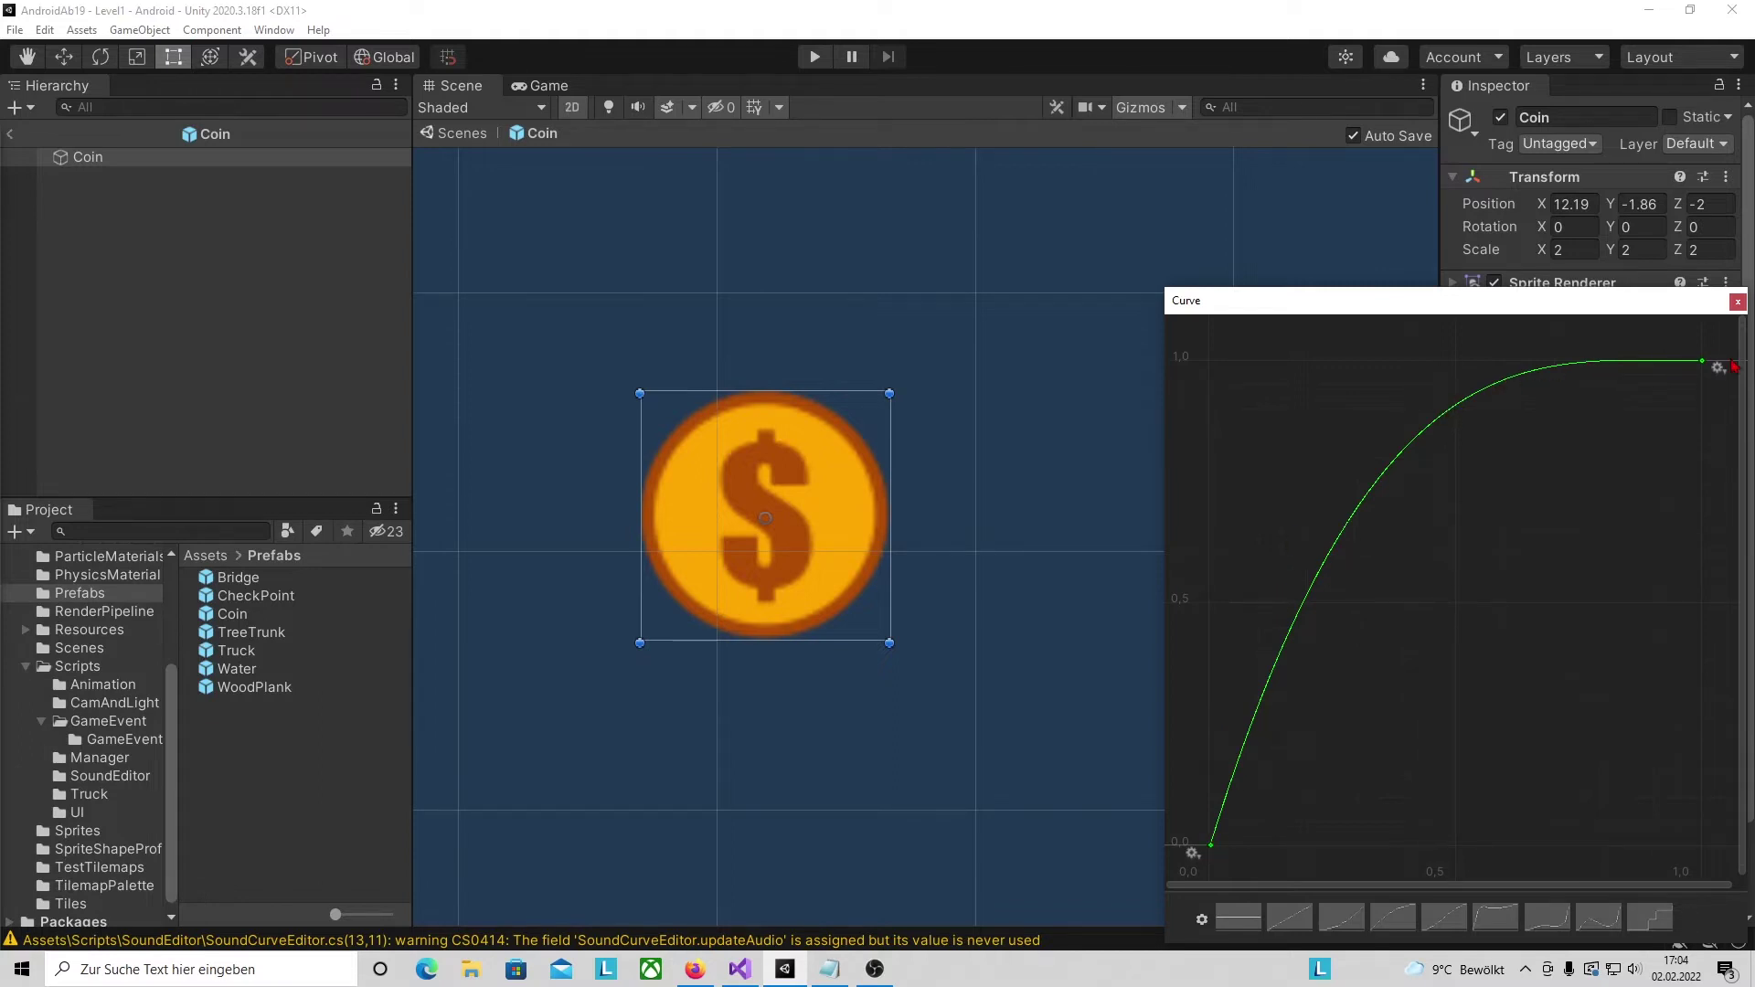
click(1738, 301)
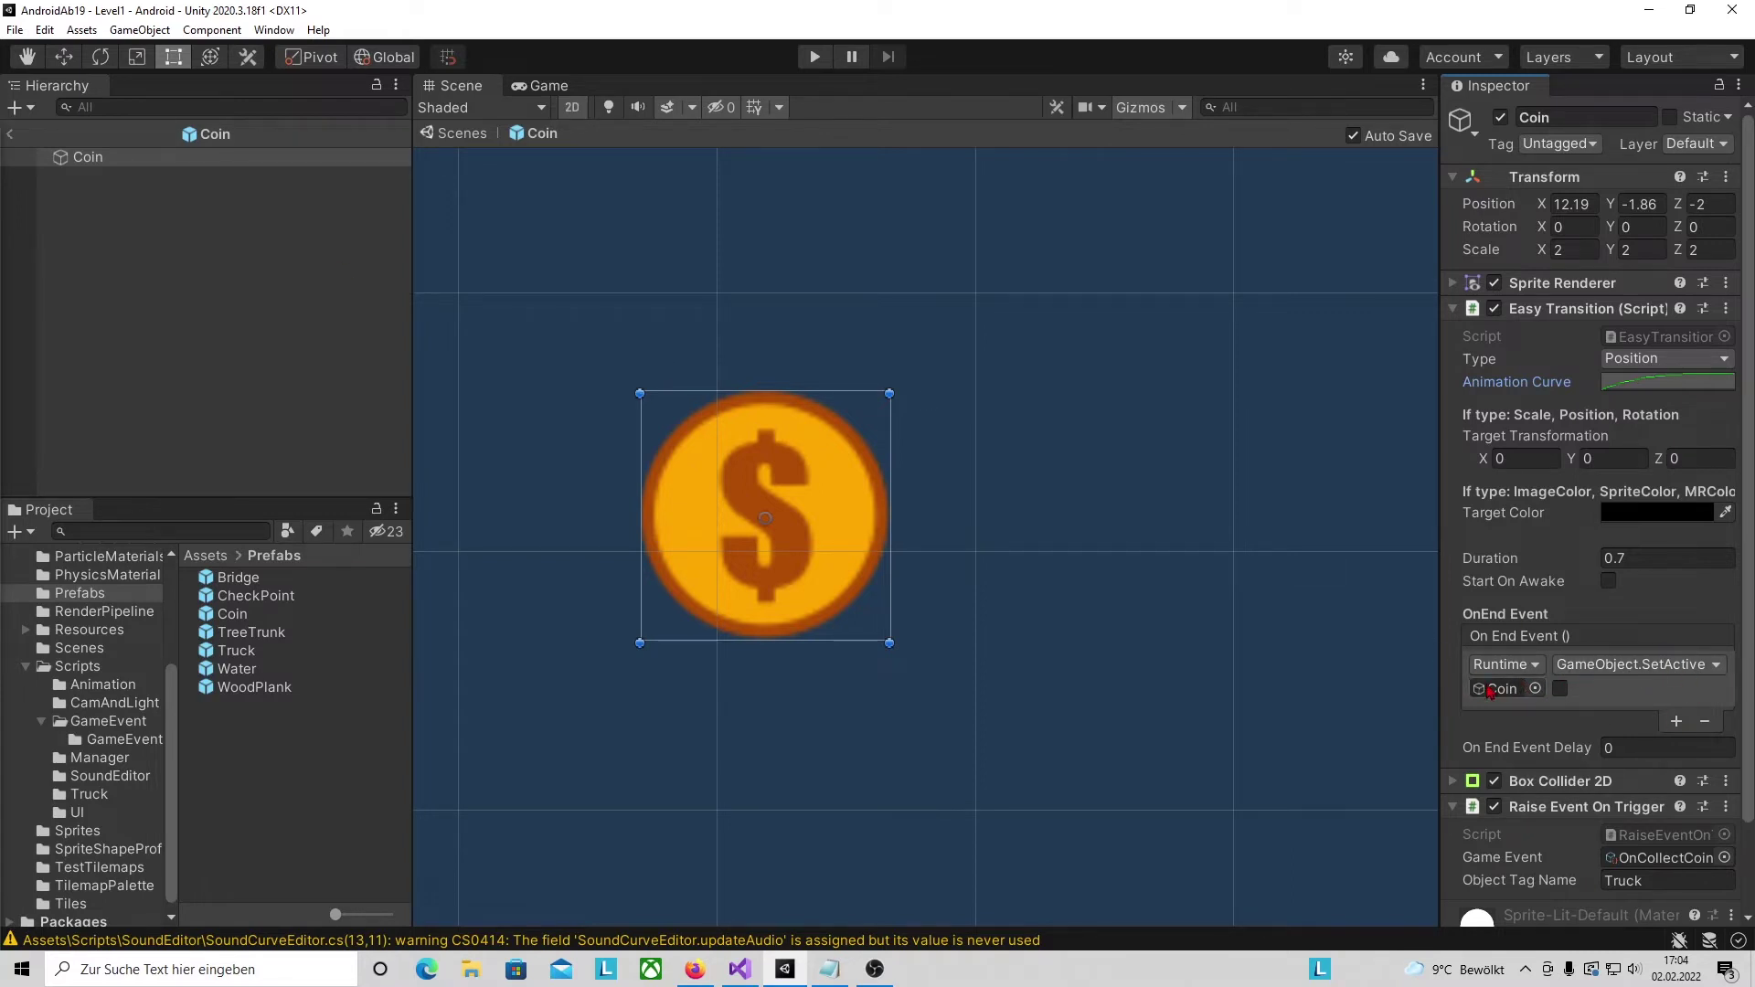
click(1625, 665)
mouse_move(1669, 719)
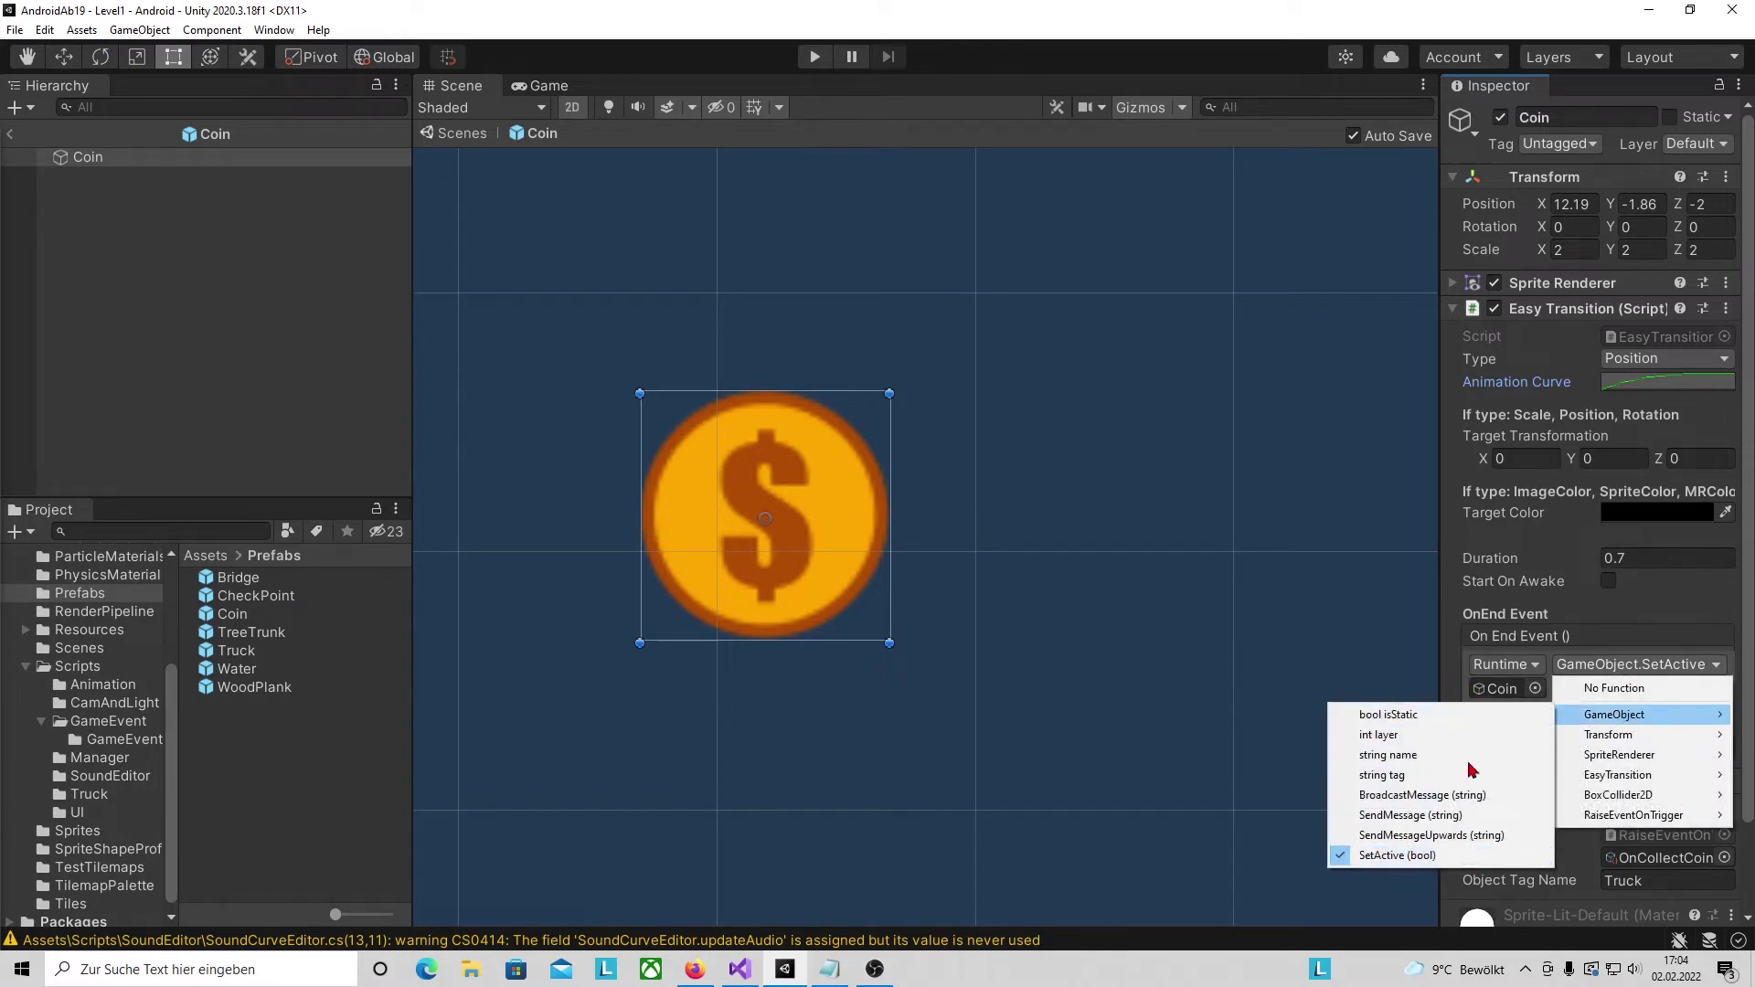
click(1453, 666)
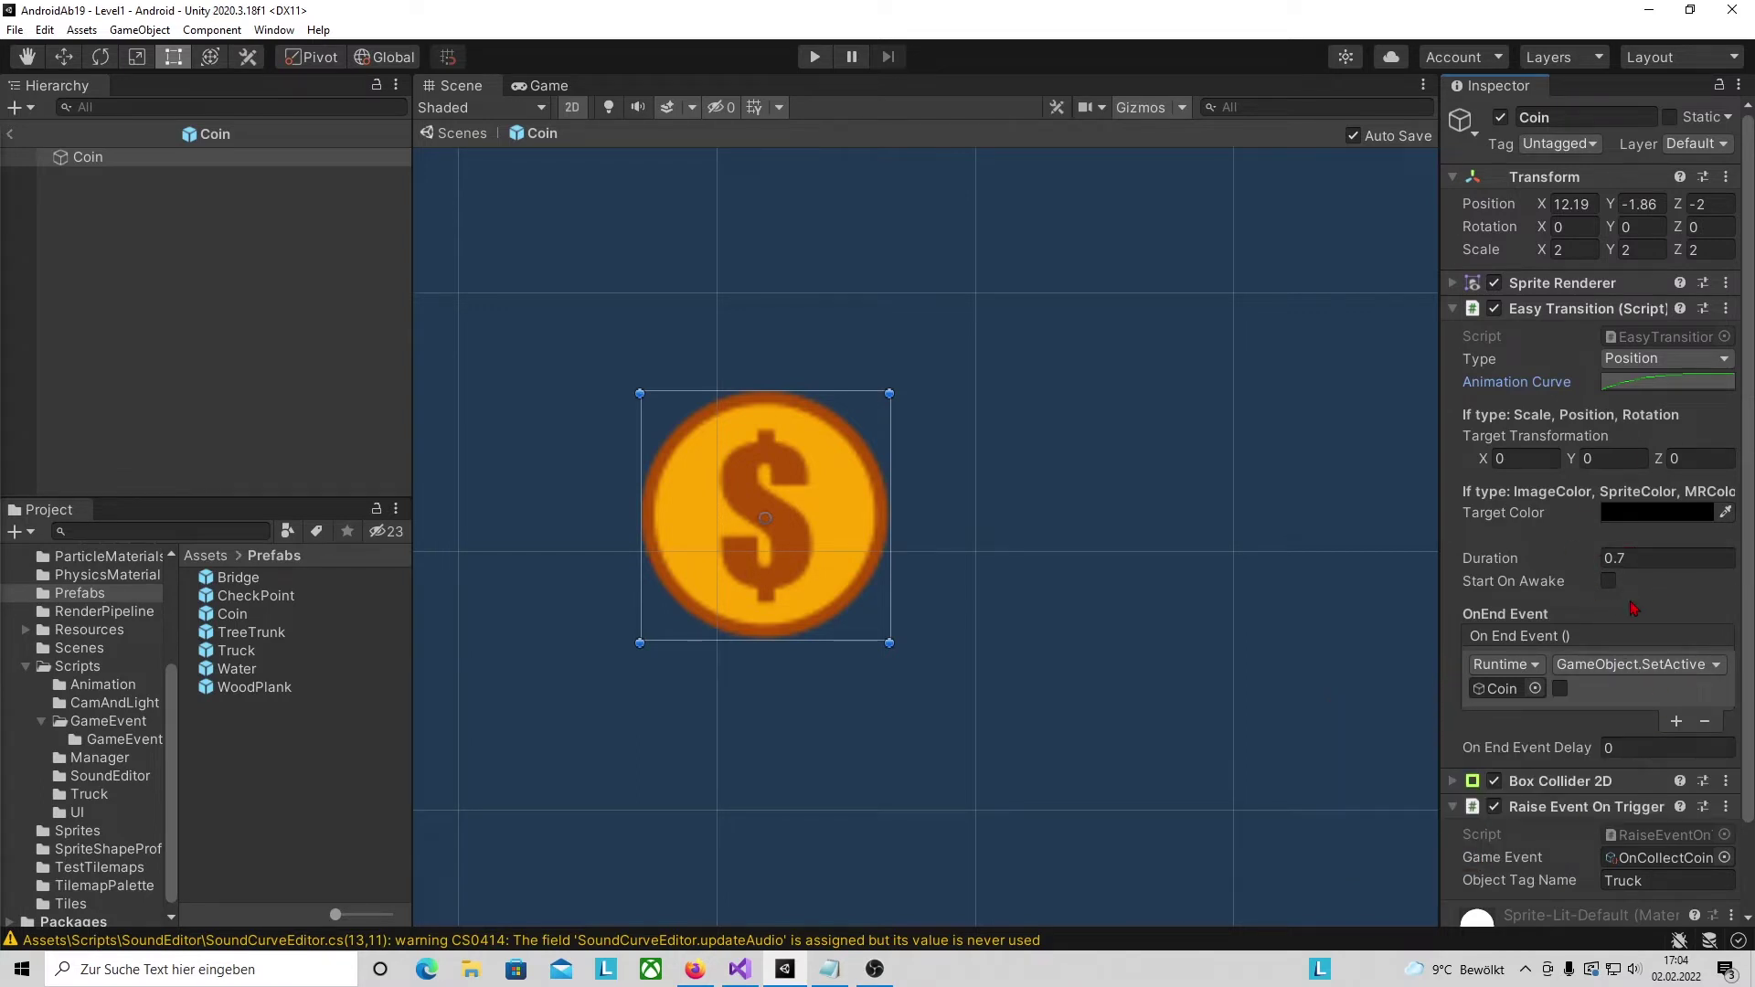
scroll(1660, 596, down, 3)
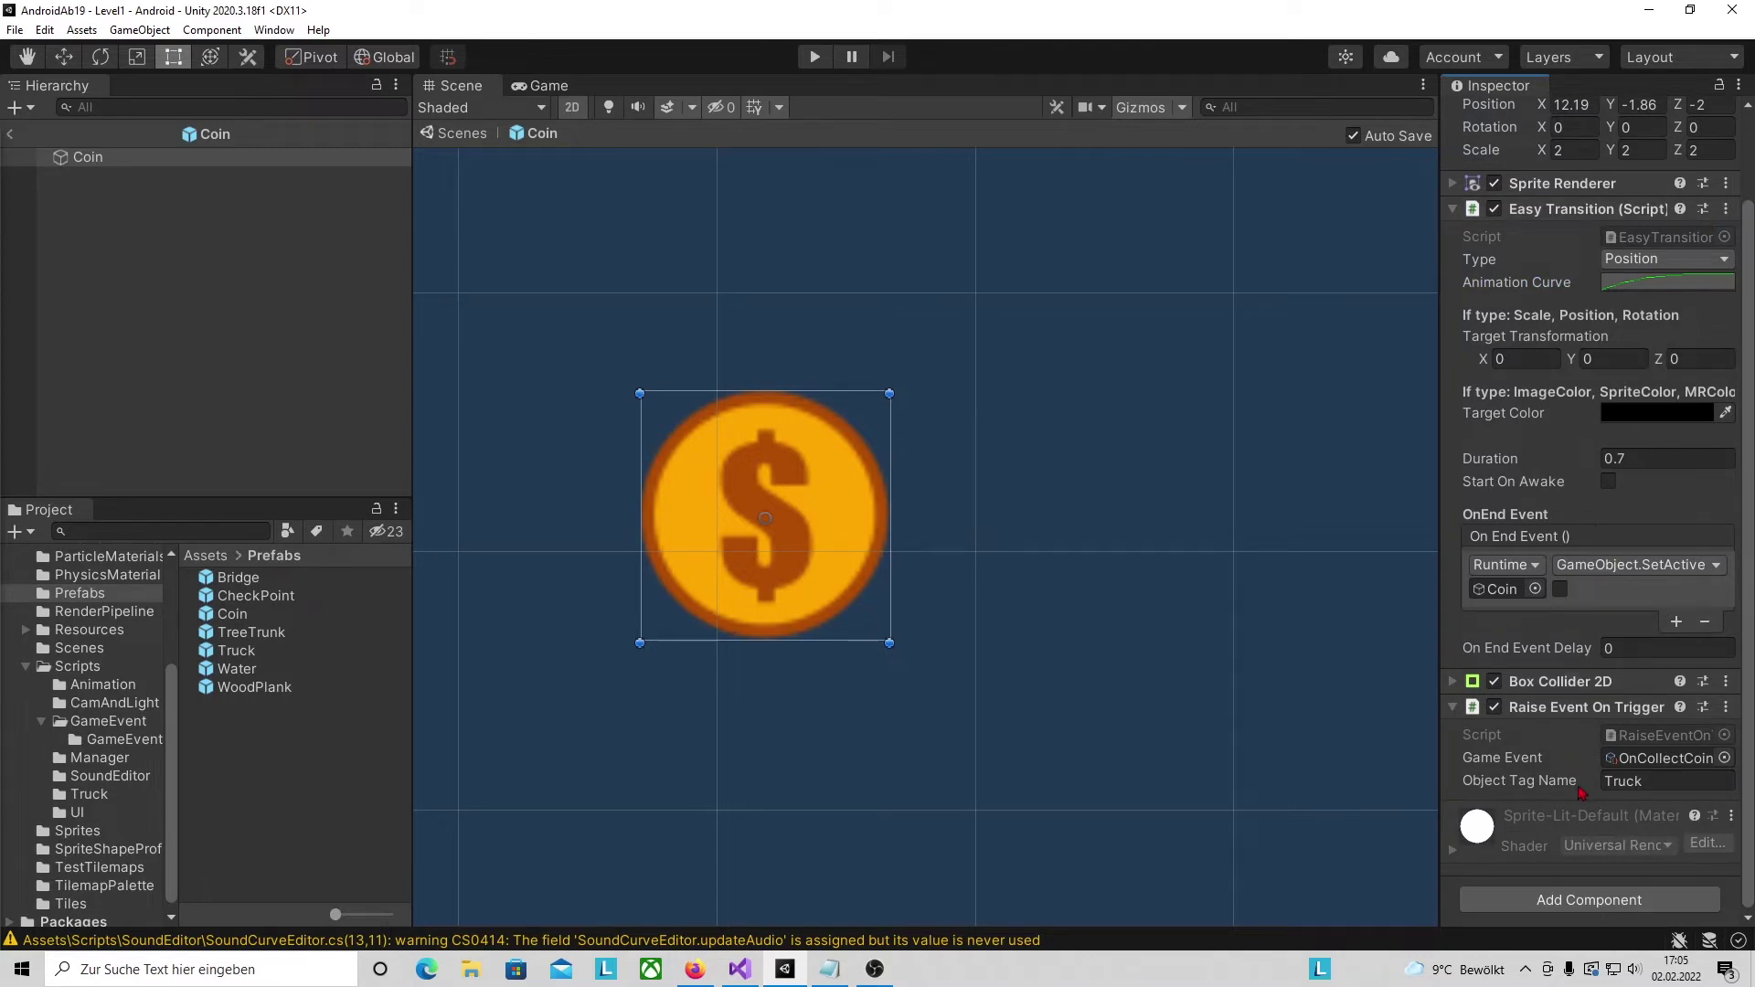
click(1568, 903)
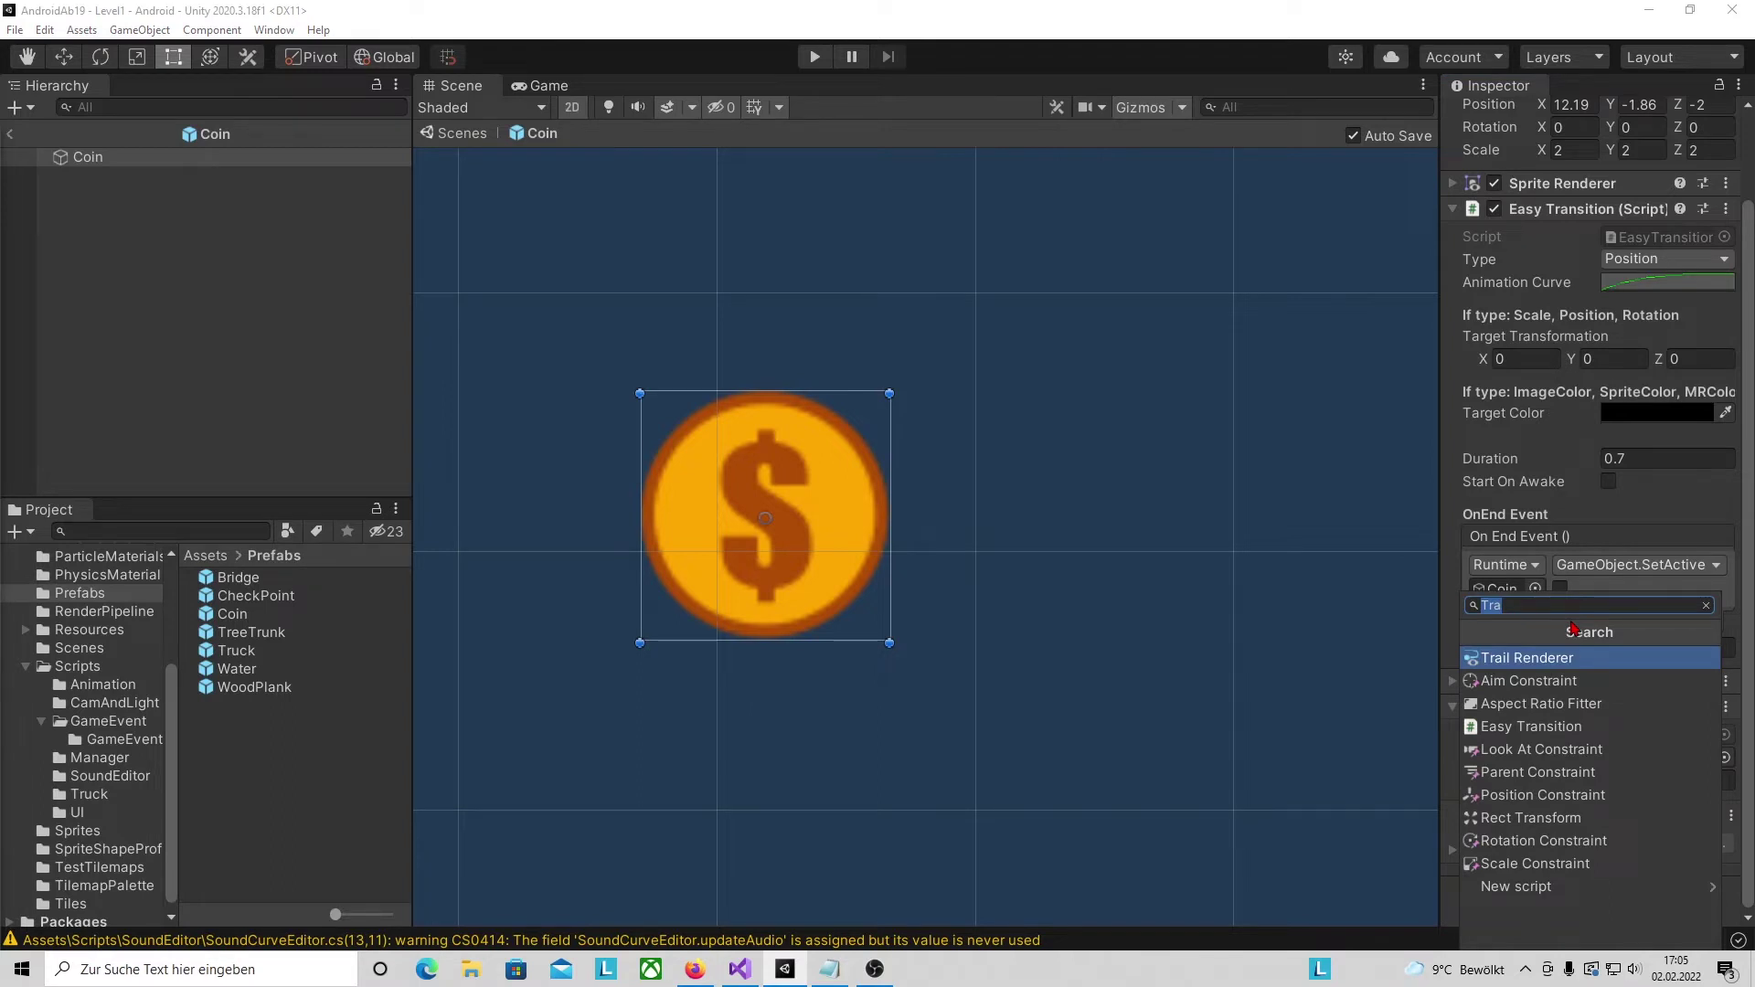
- Add Effect On Trigger to Coin with its Easy Transition as Move Transition and tag Truck, then test-play
text(Eff)
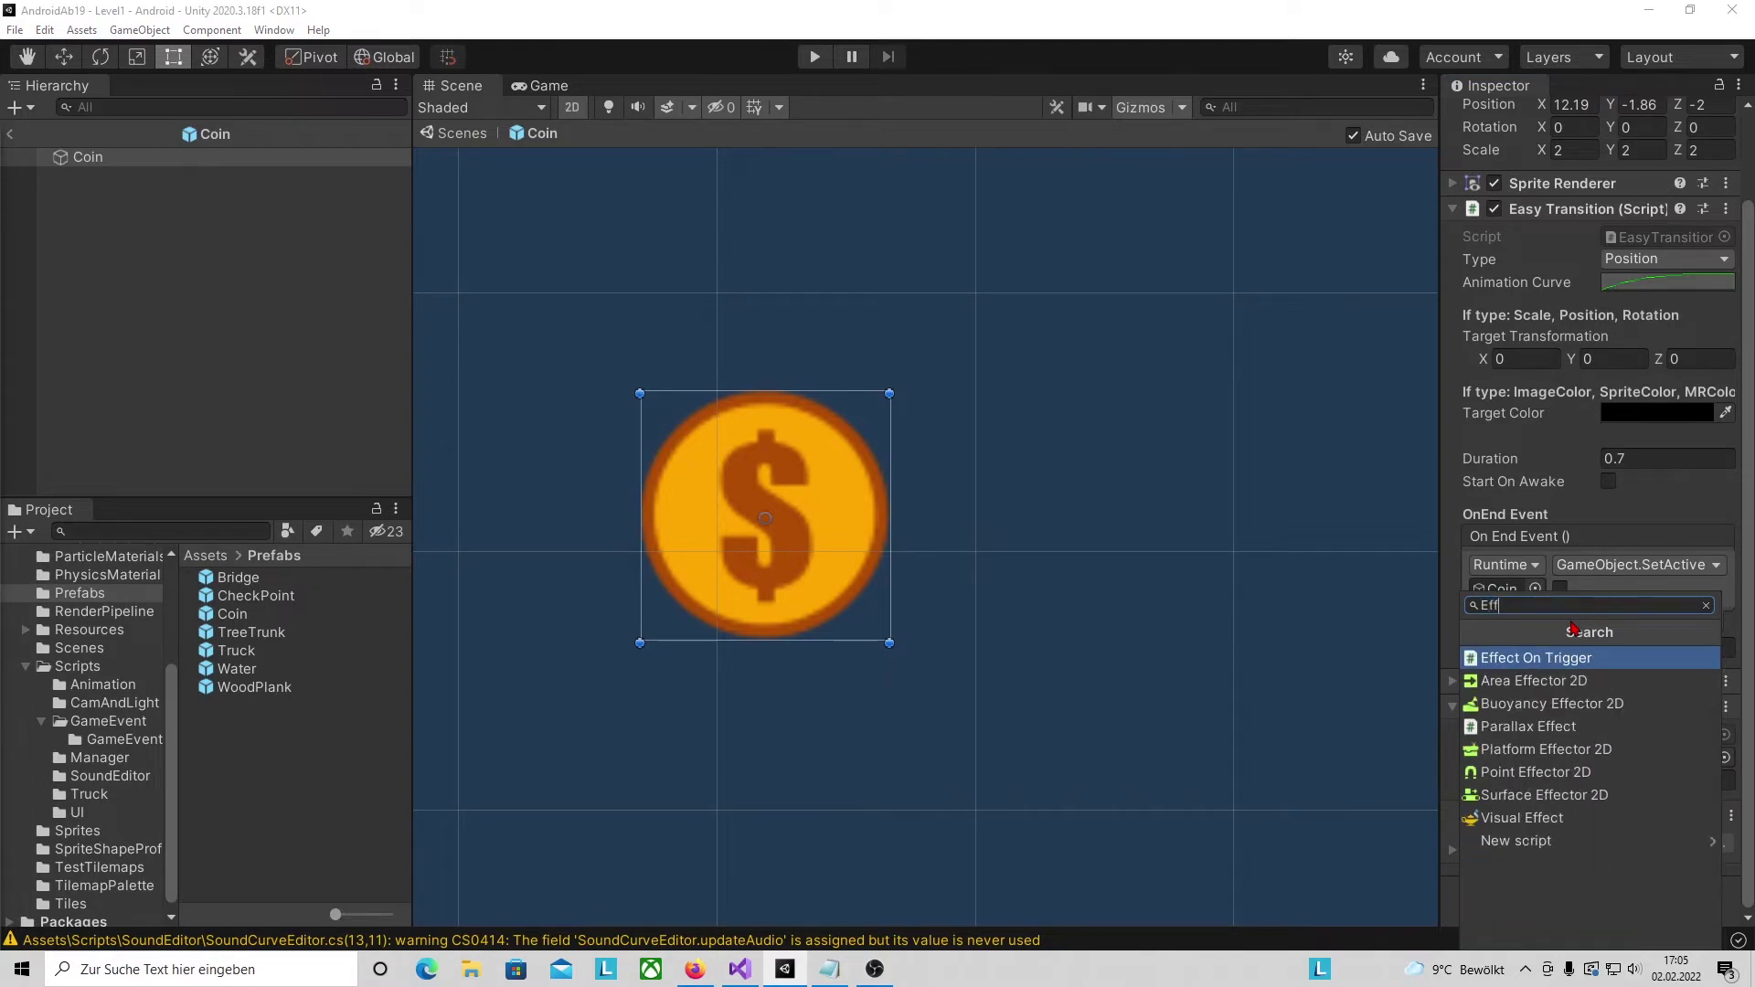
click(1595, 658)
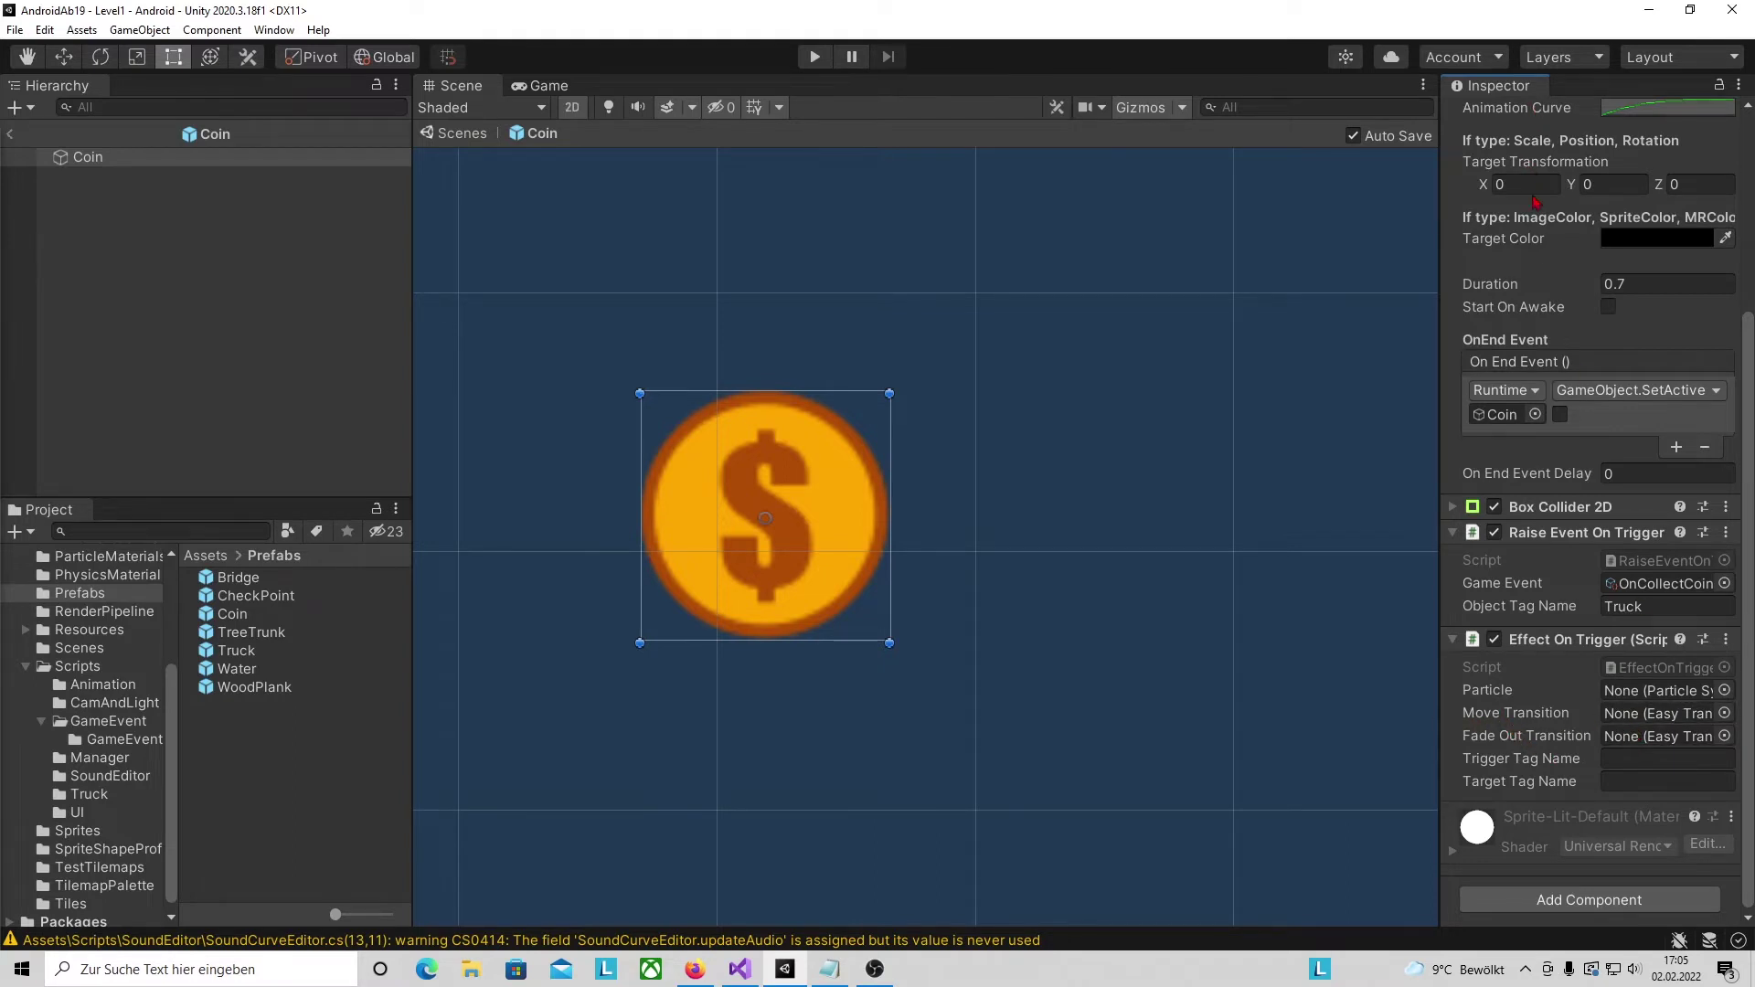
scroll(1531, 180, up, 5)
drag(1538, 235, 1654, 713)
text(Truck)
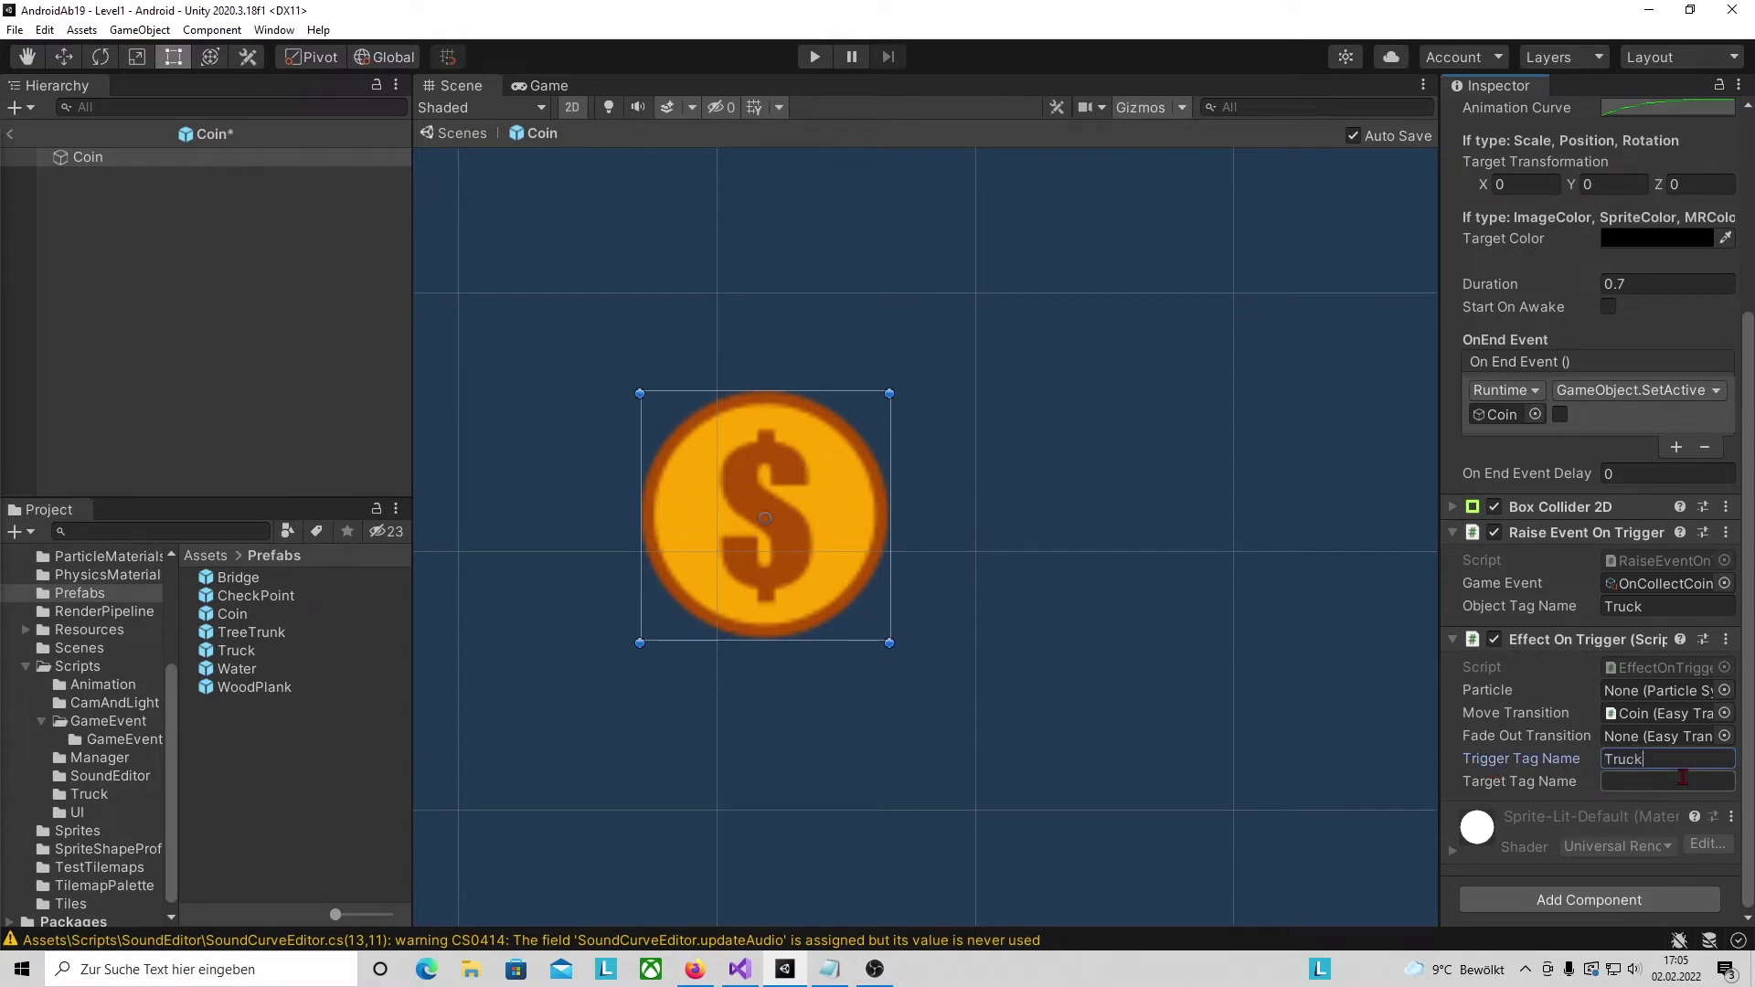
click(1682, 778)
key(ctrl+p)
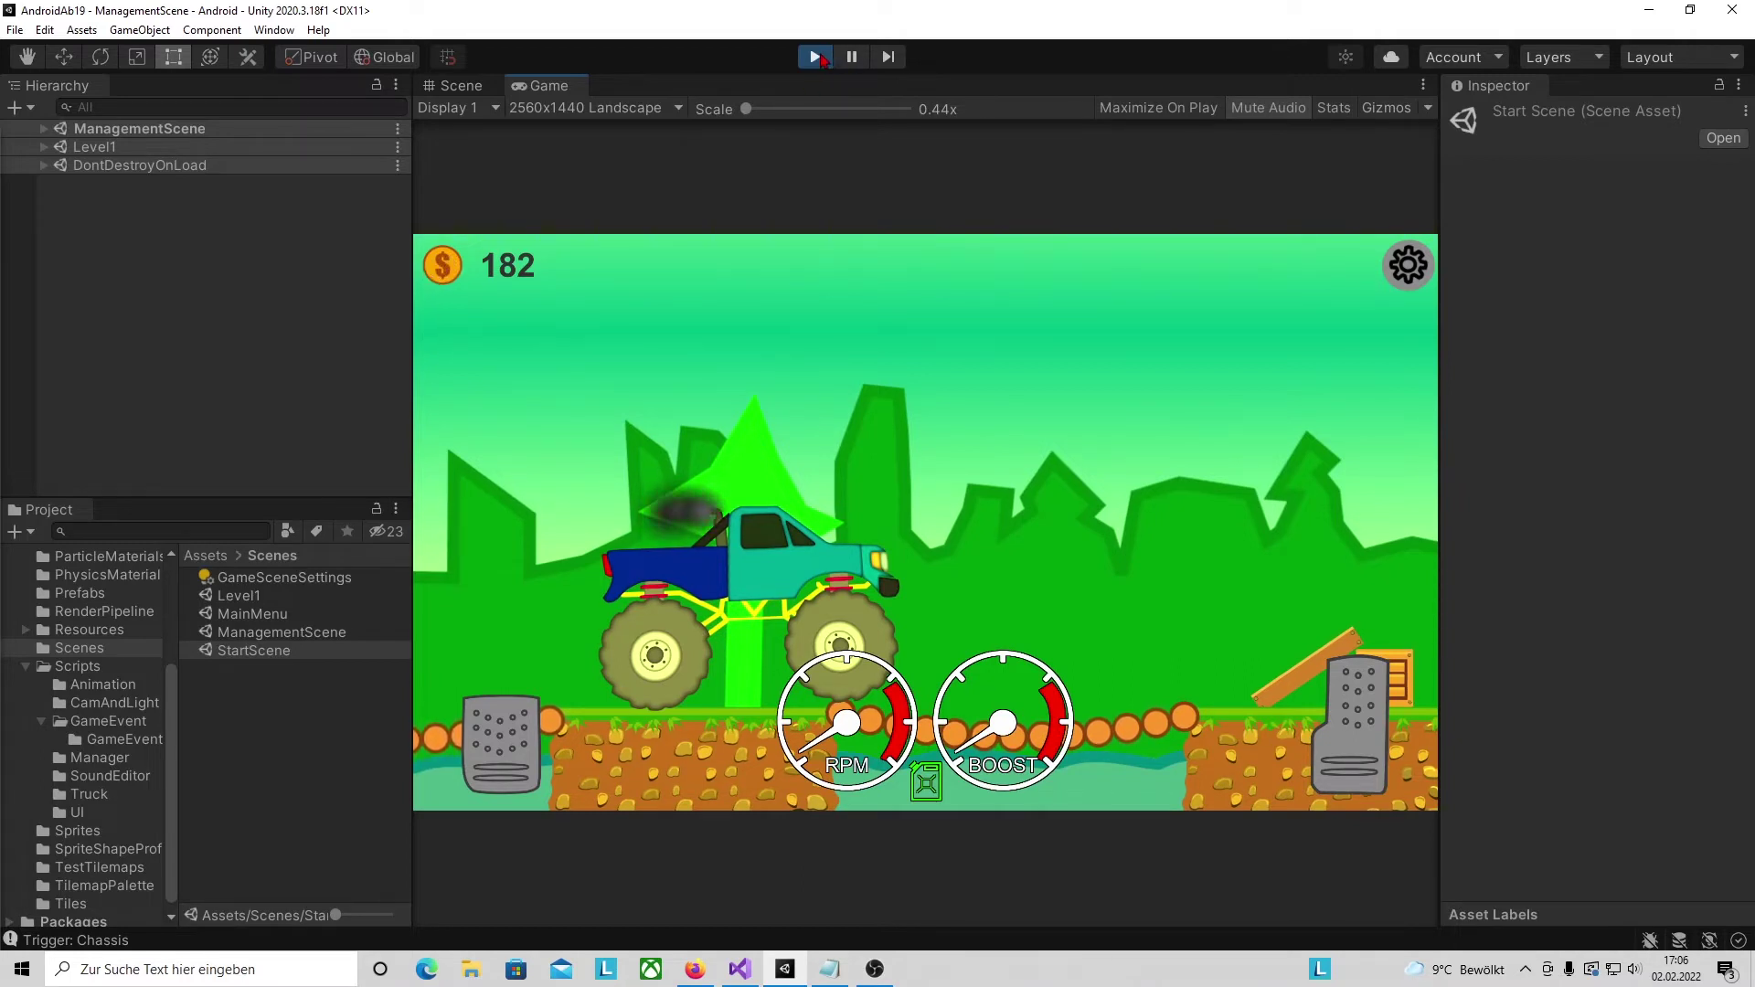
click(814, 57)
- Select and frame LevelUI > Panel > CoinIcon, then start typing a new Pivot X value
click(112, 203)
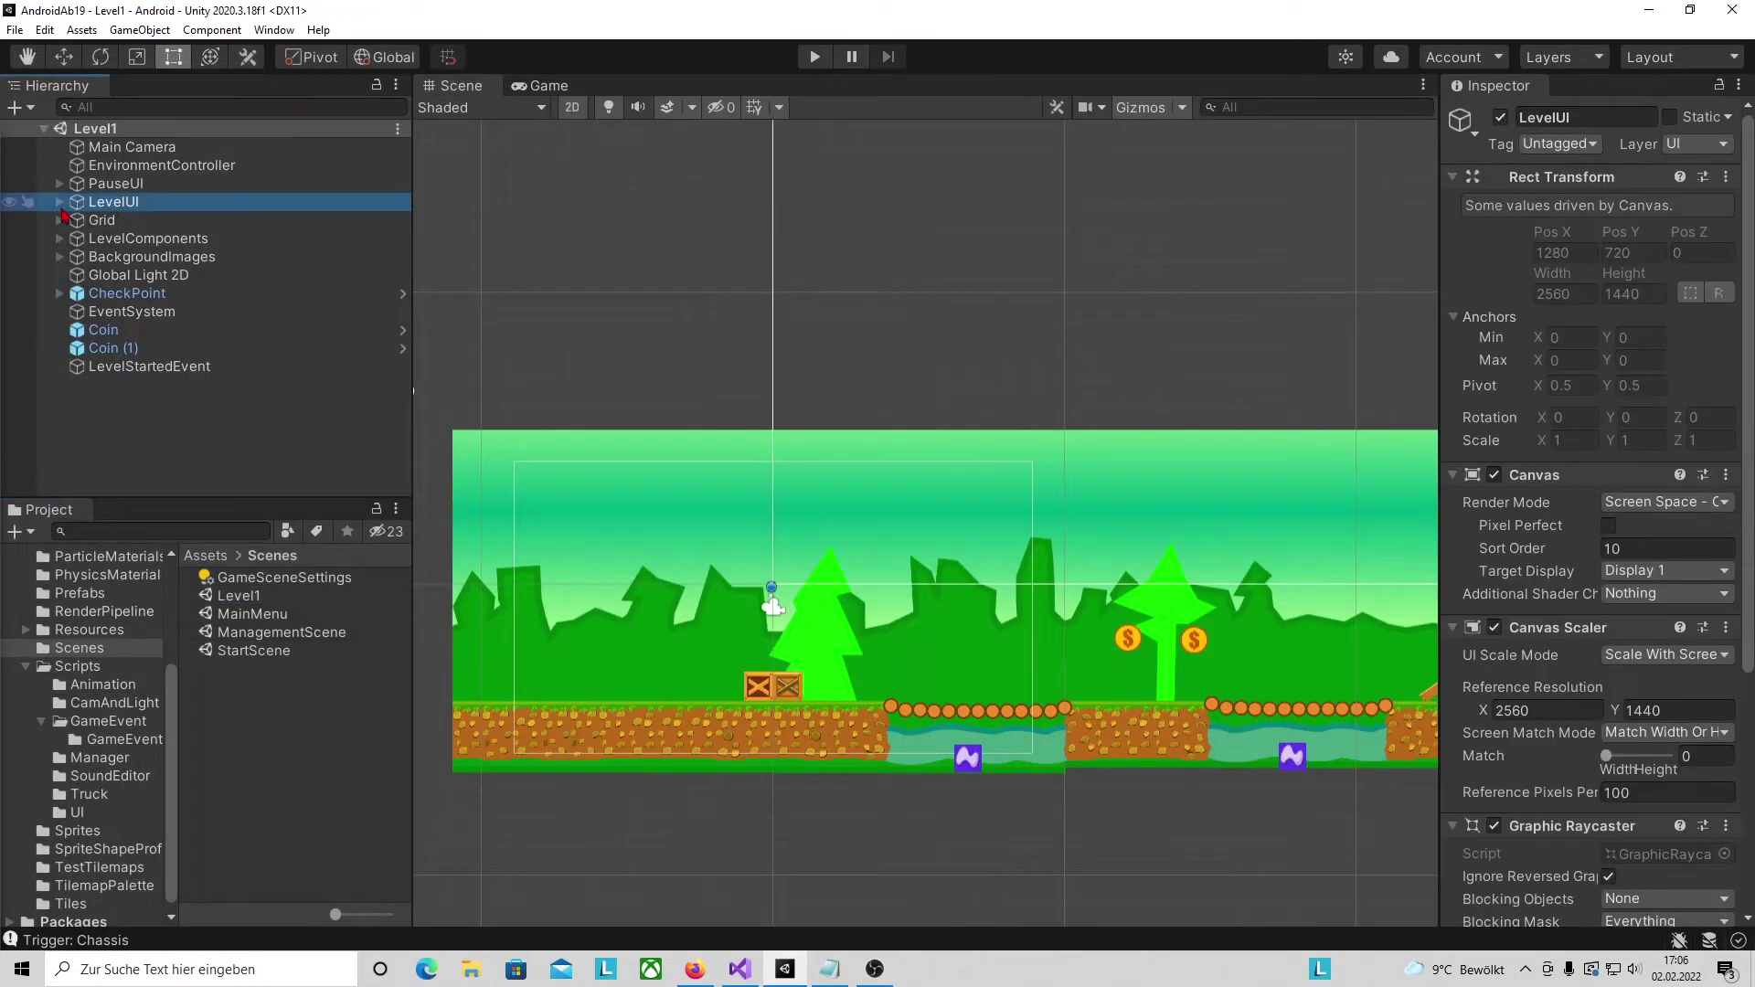
click(61, 202)
click(75, 223)
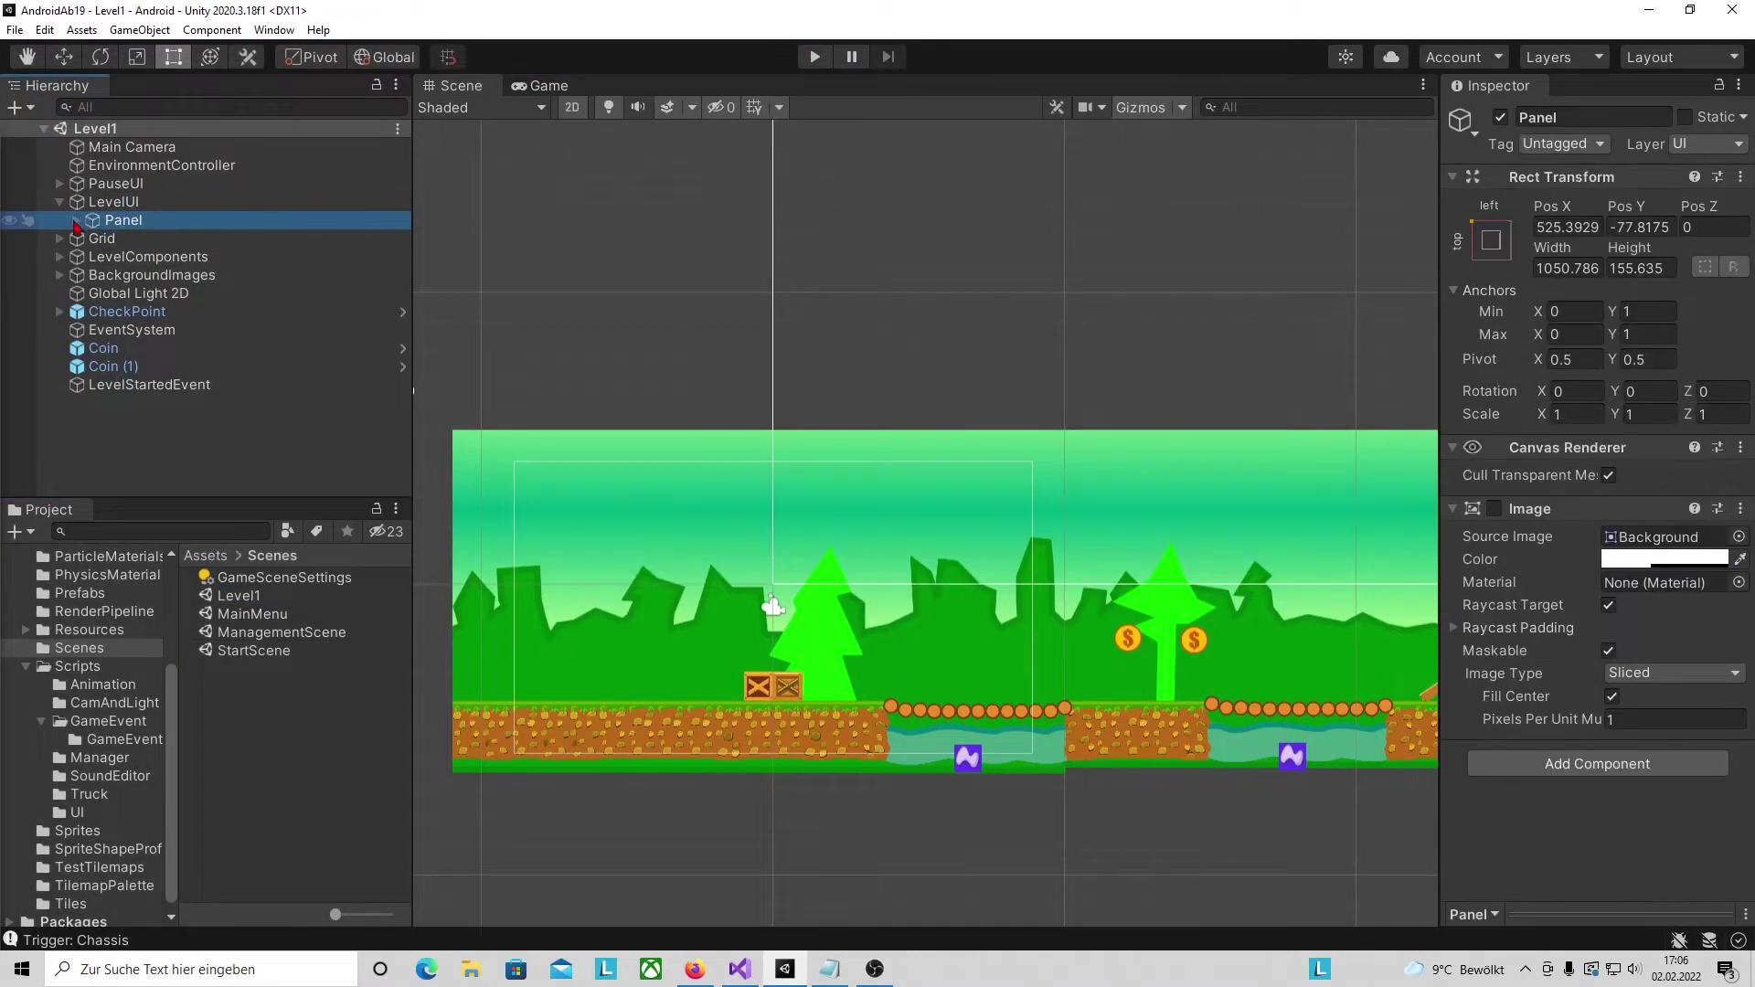
click(77, 222)
click(93, 238)
click(170, 257)
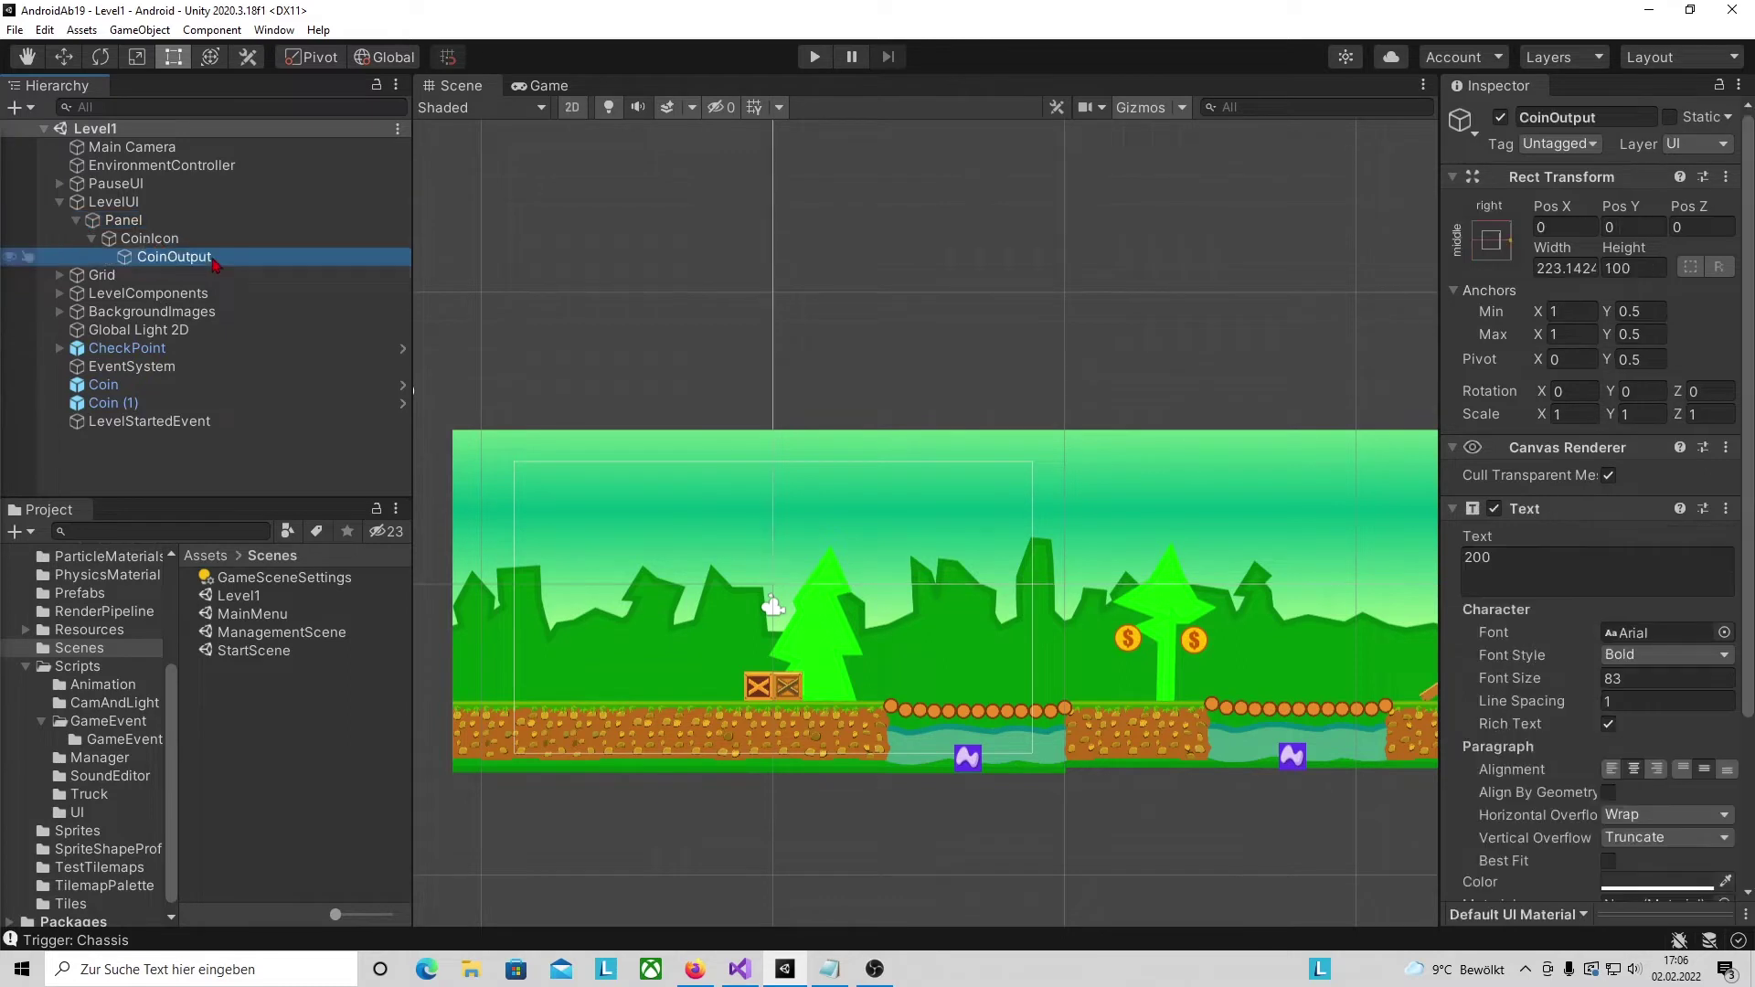
click(151, 238)
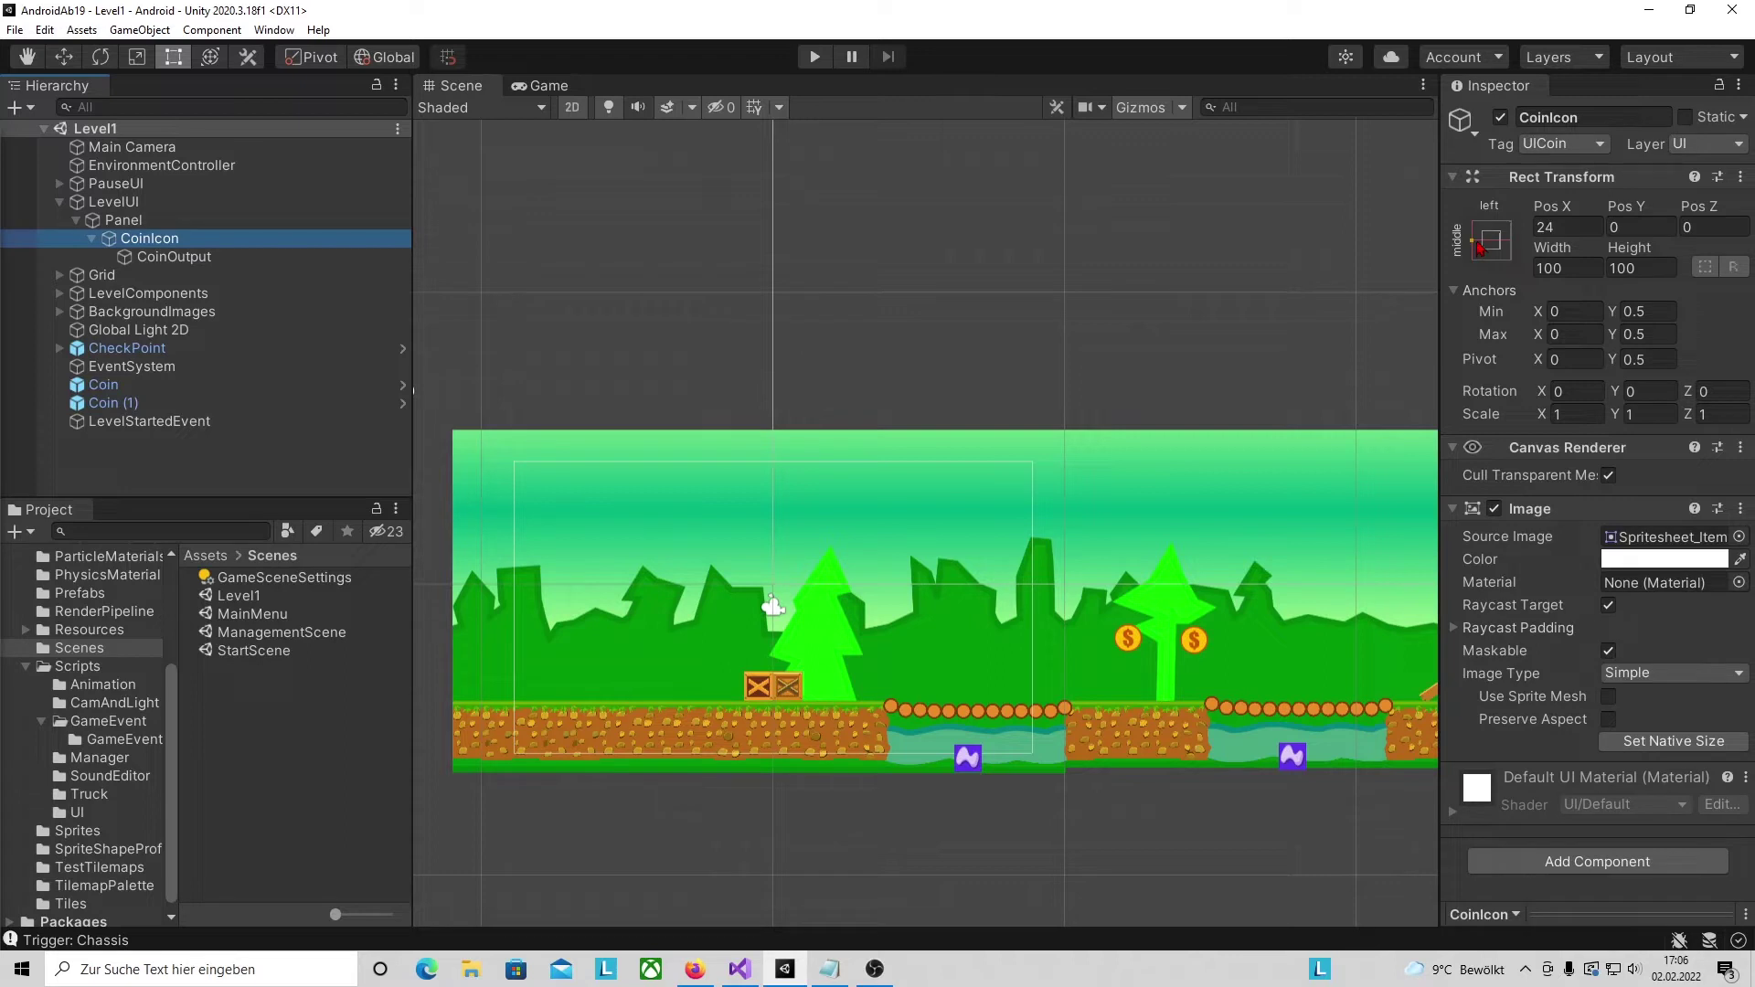
key(f)
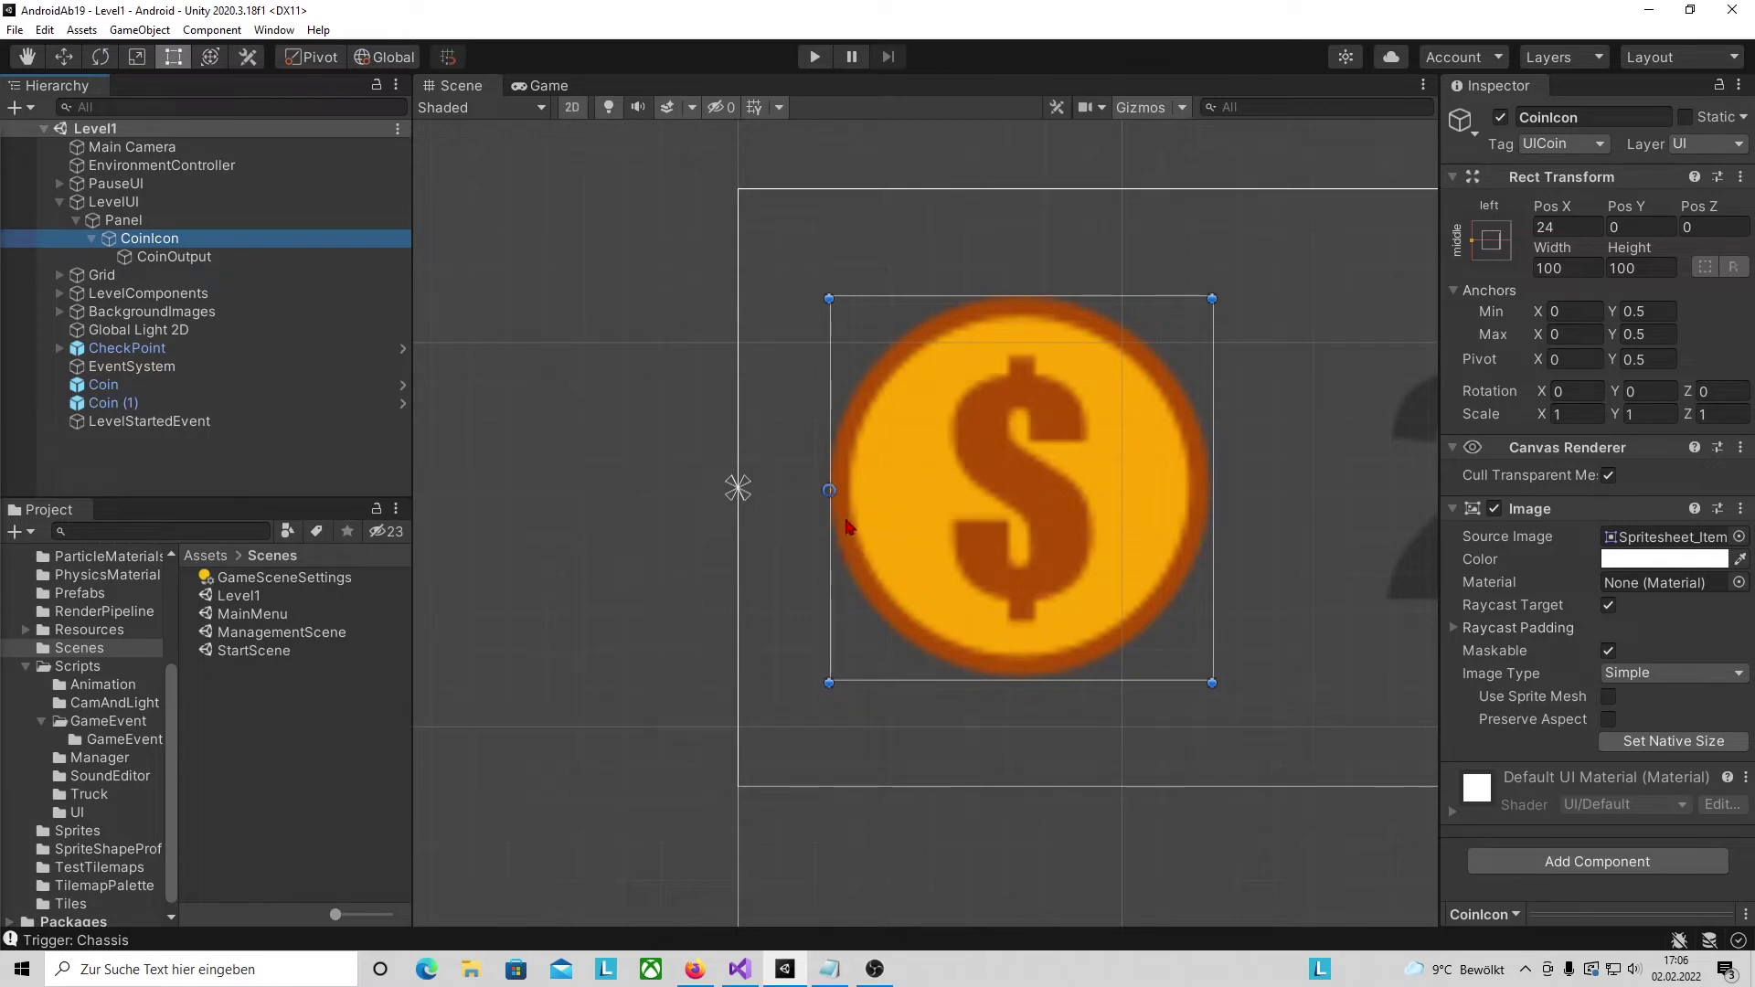
click(1573, 360)
text(0.)
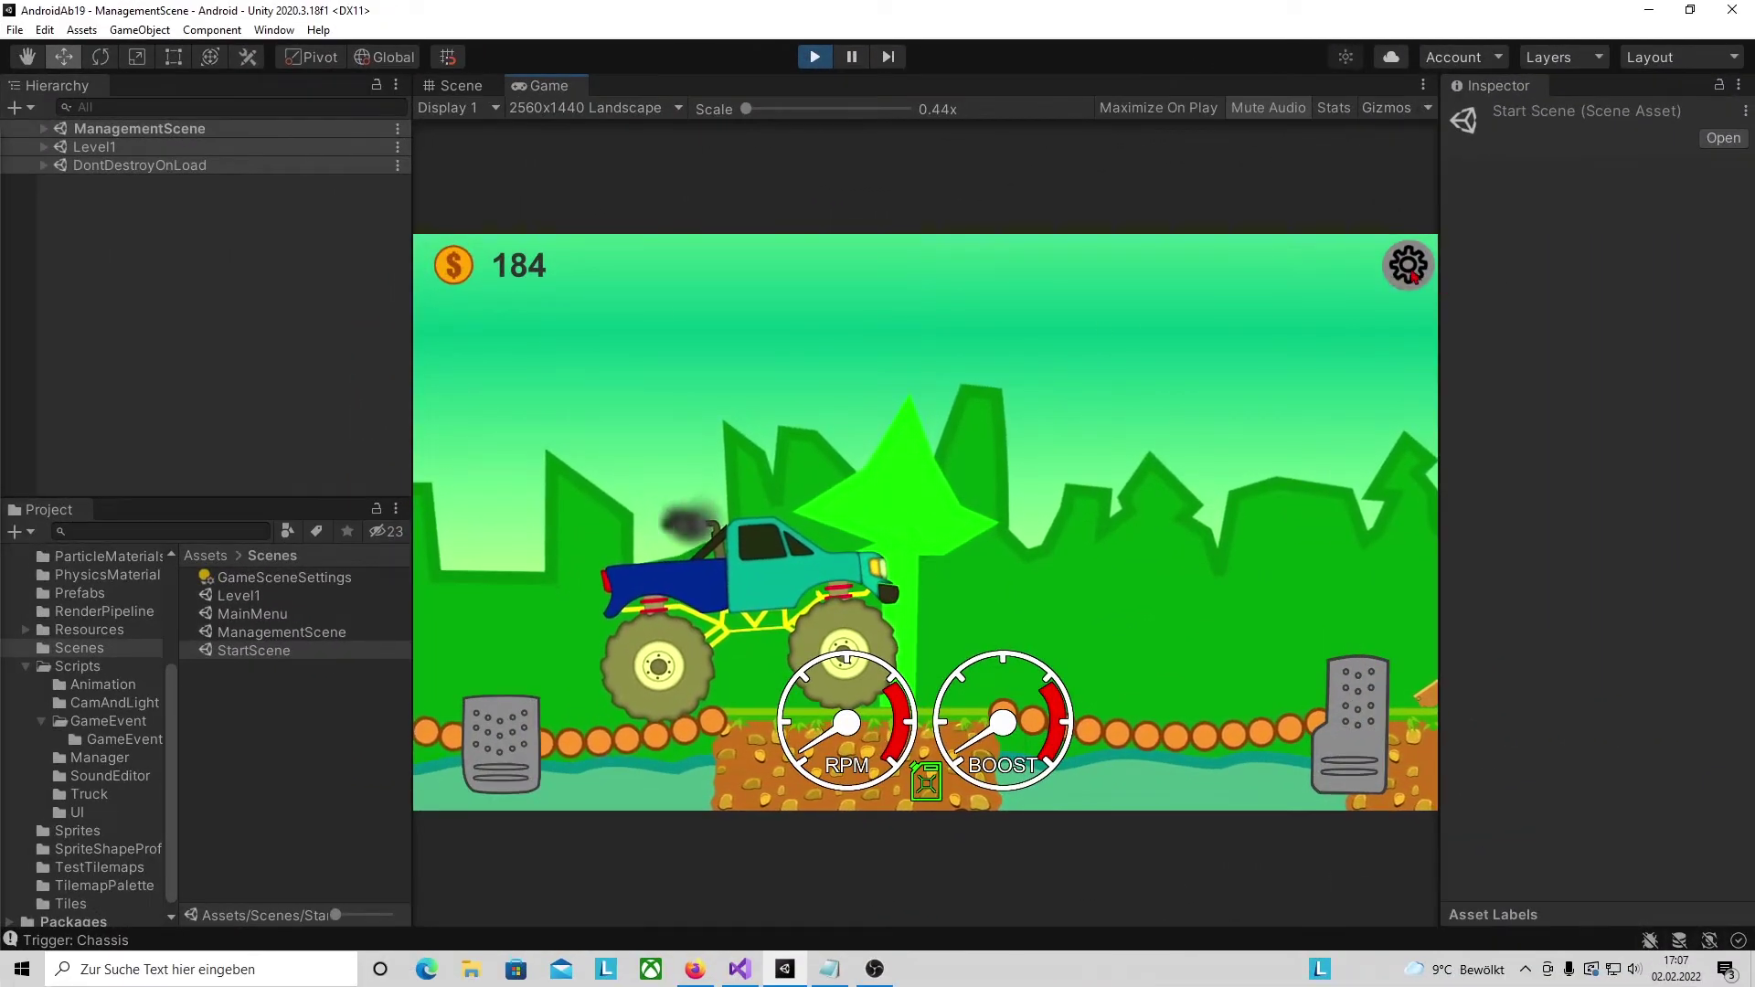
- Restart the level from the pause menu and drive the truck with the gas pedal
click(1407, 265)
click(912, 508)
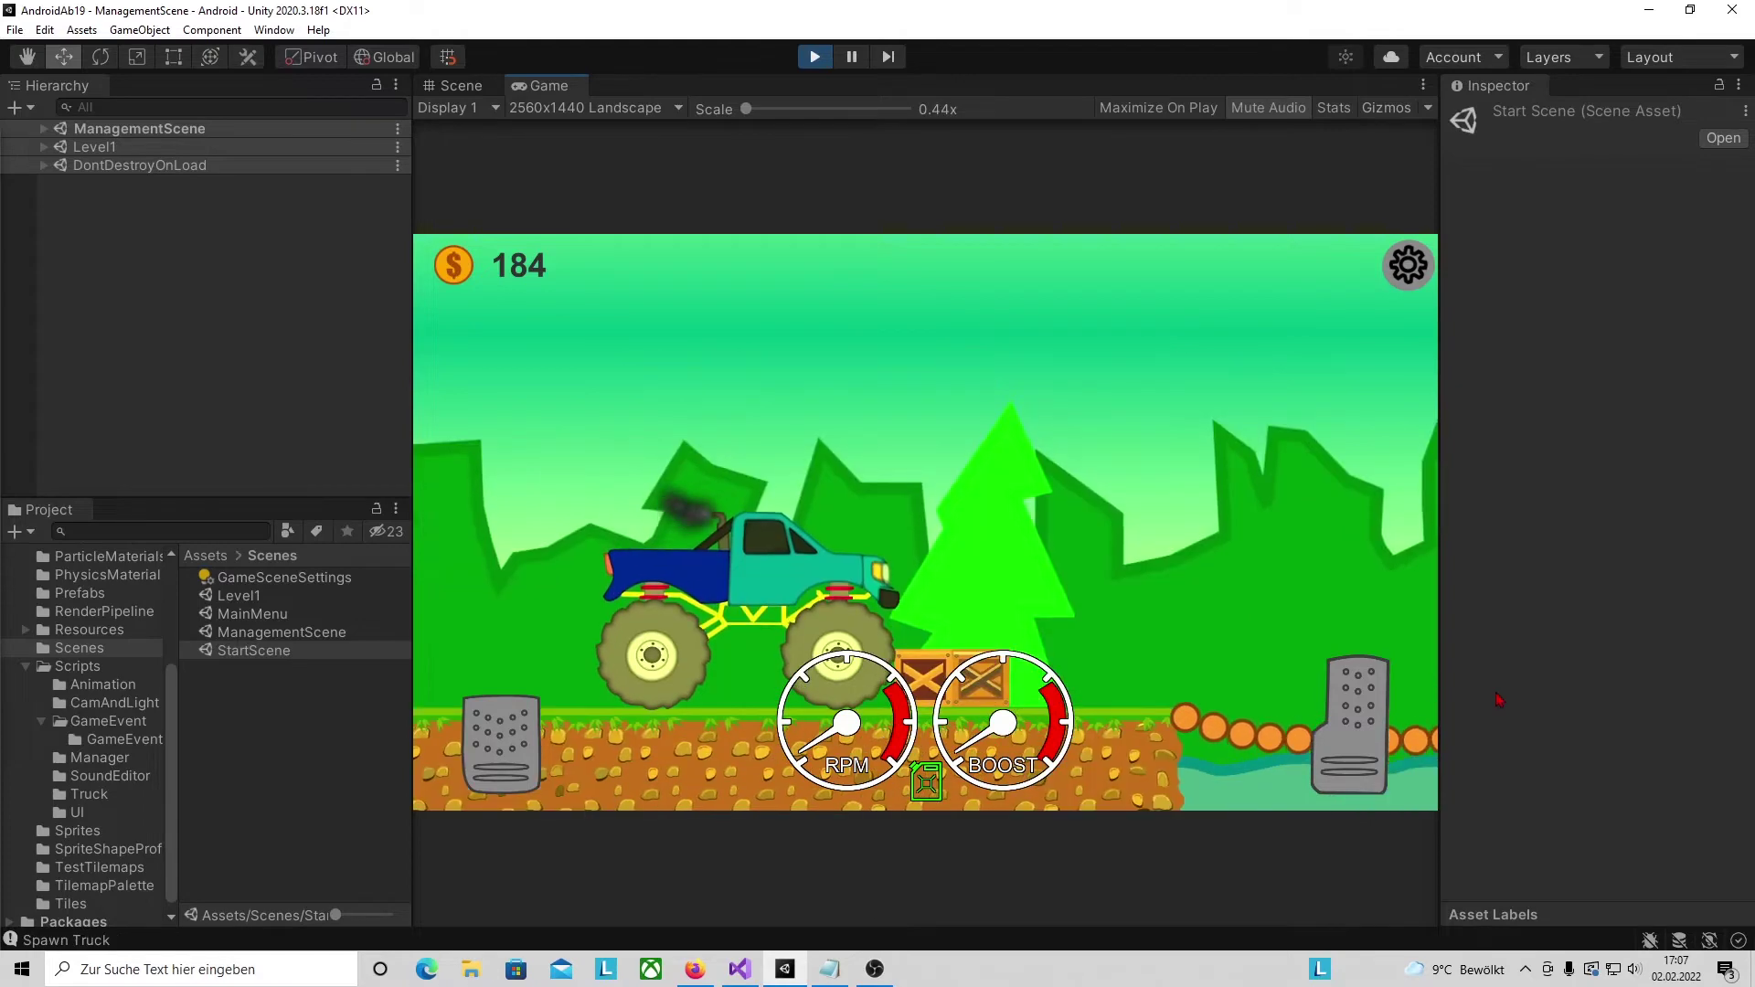
drag(1350, 724, 1361, 734)
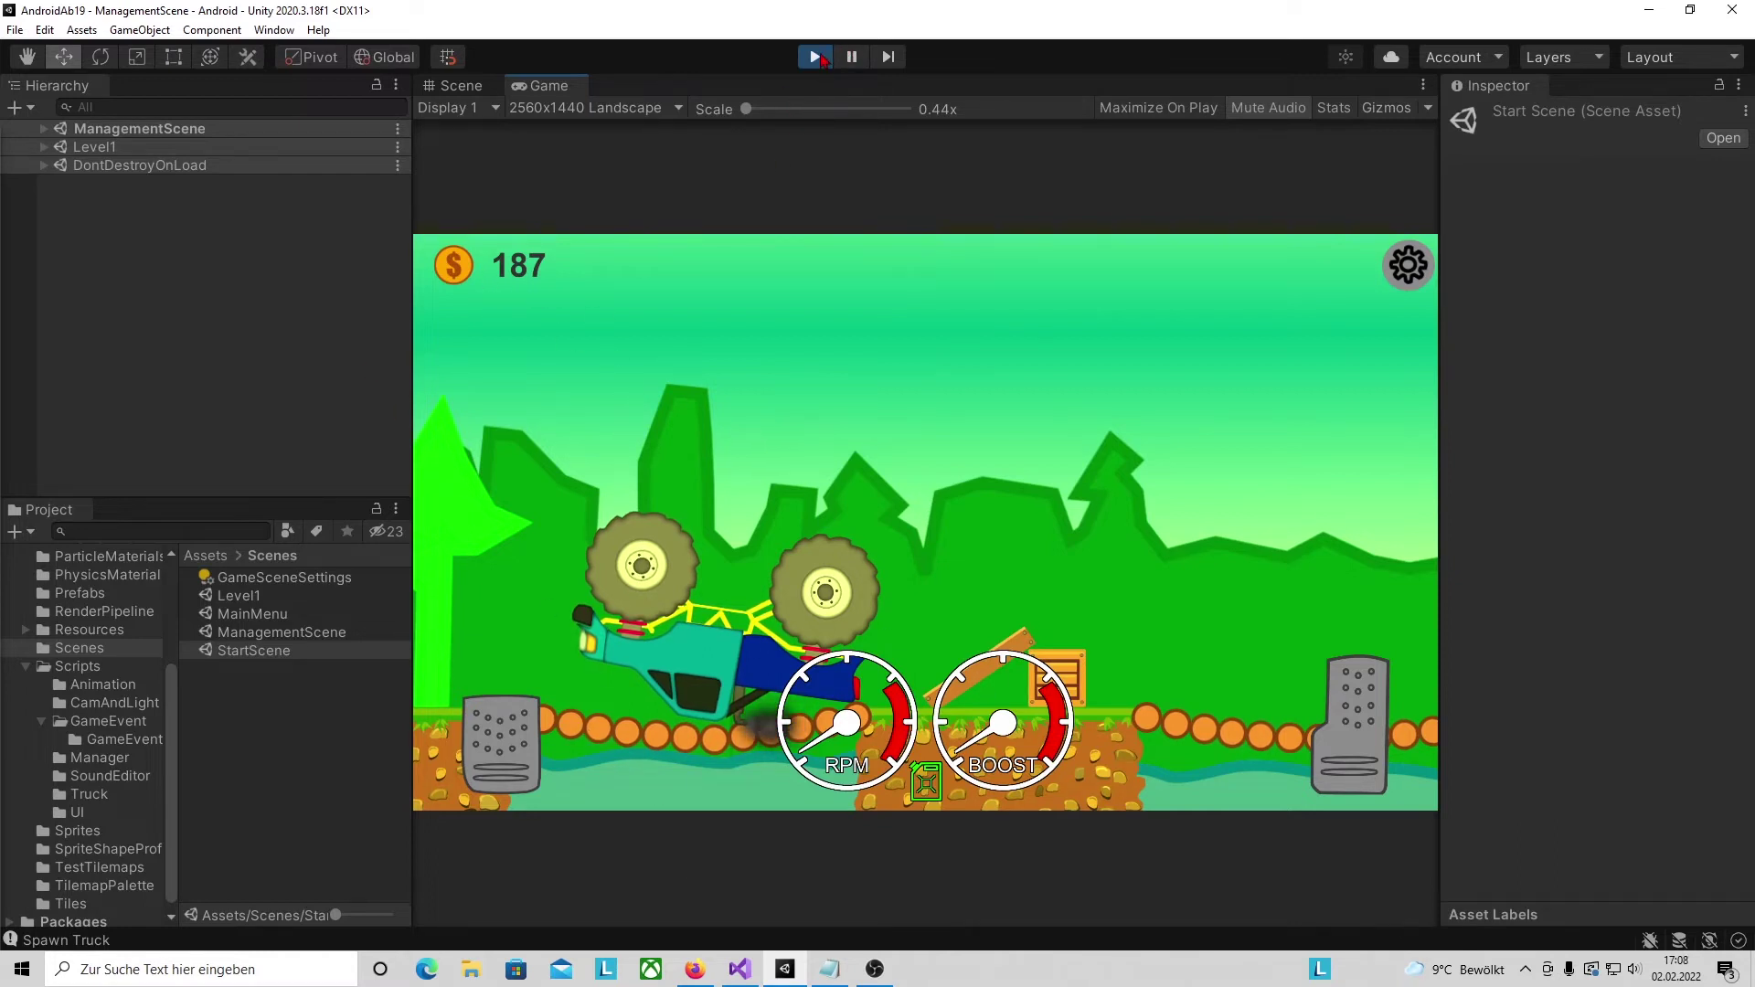
- Stop play mode and collapse the Coin prefab's first Easy Transition component
key(ctrl+p)
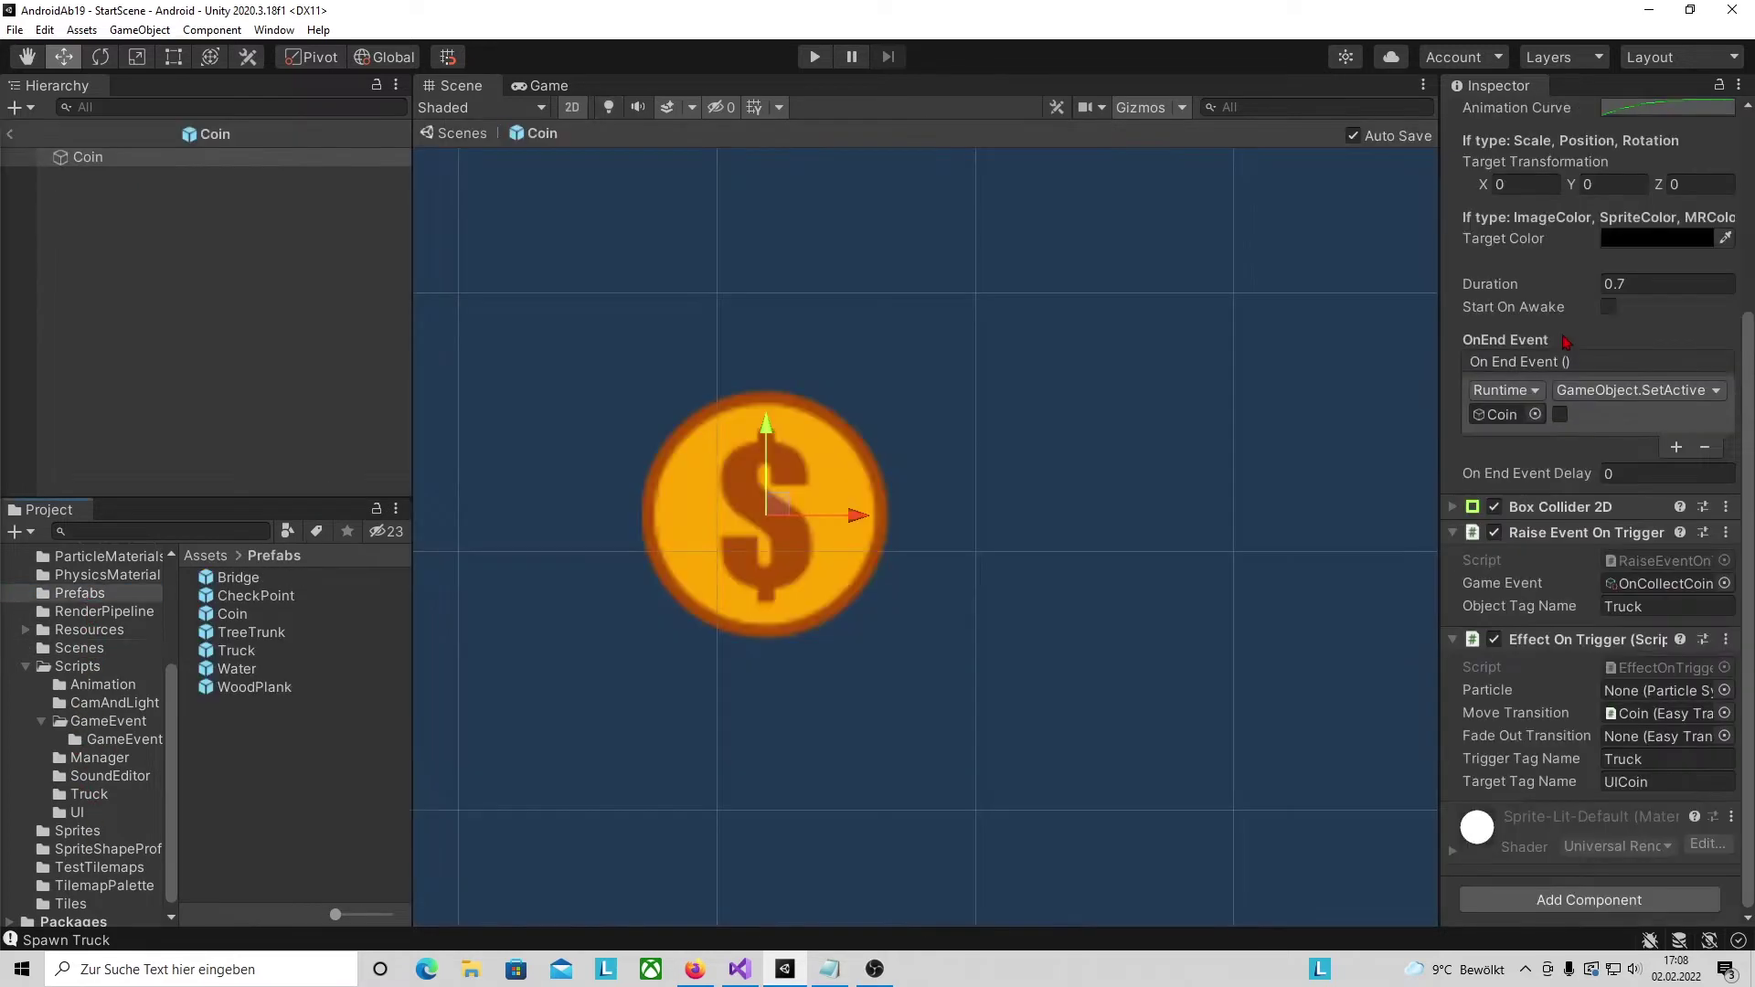
scroll(1488, 318, up, 5)
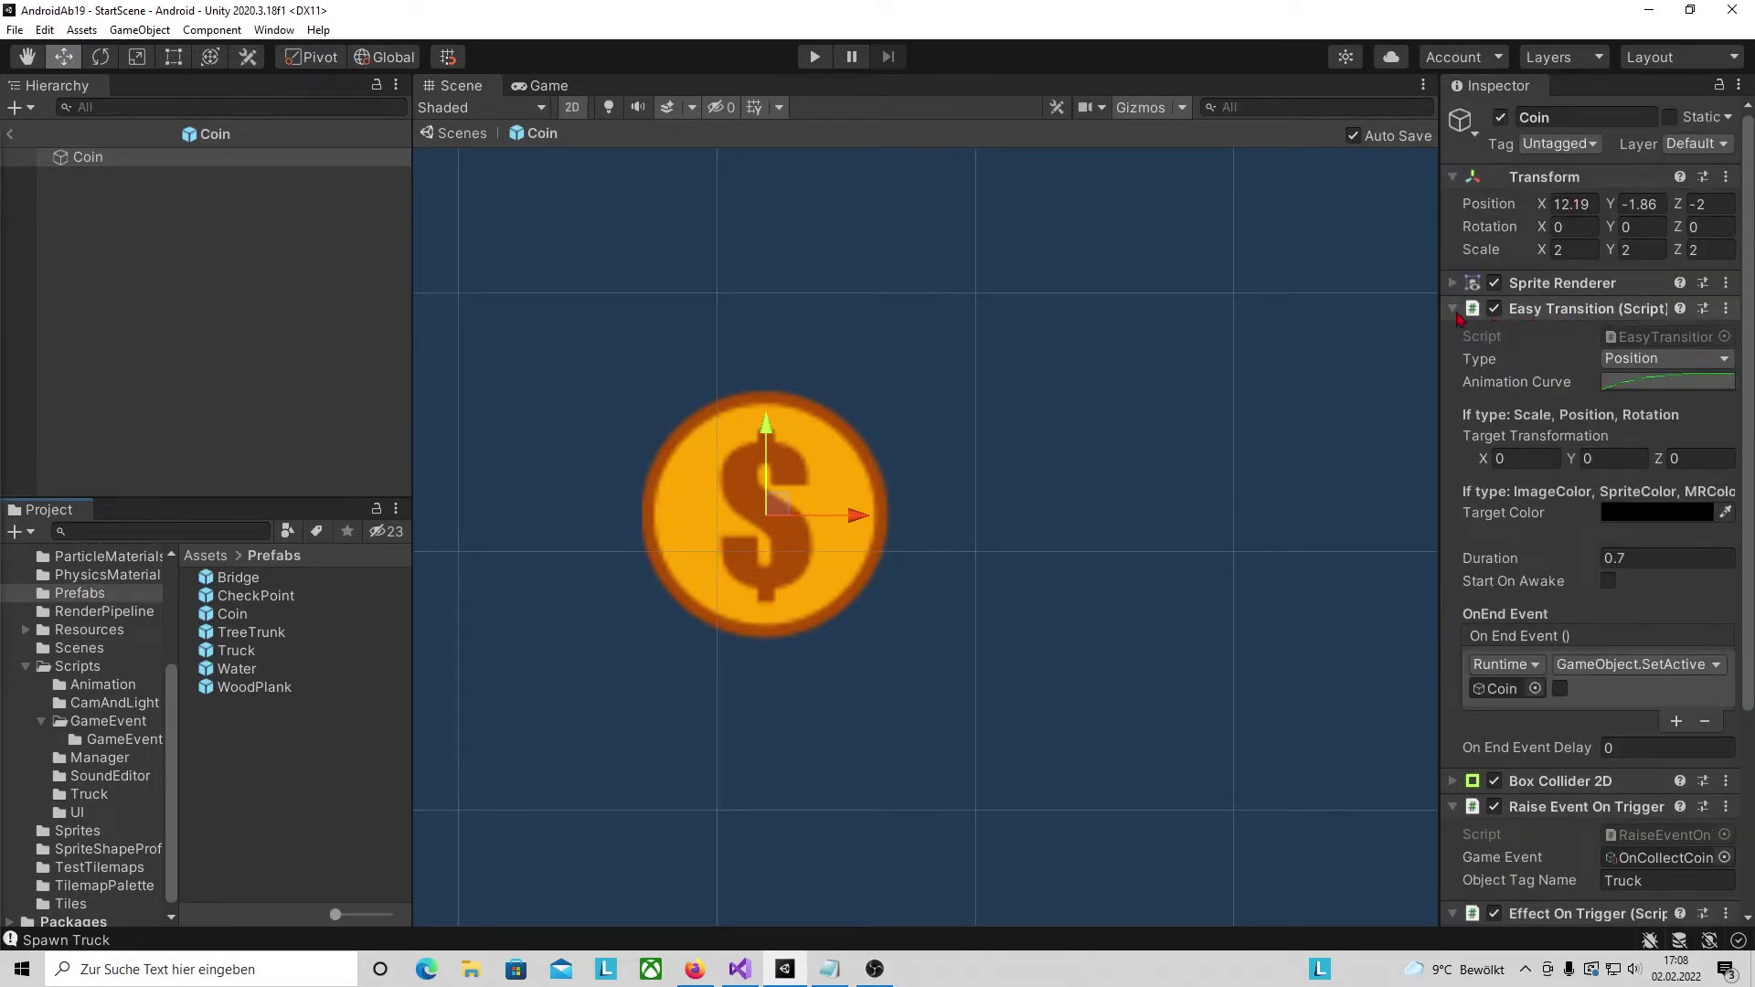
click(1453, 310)
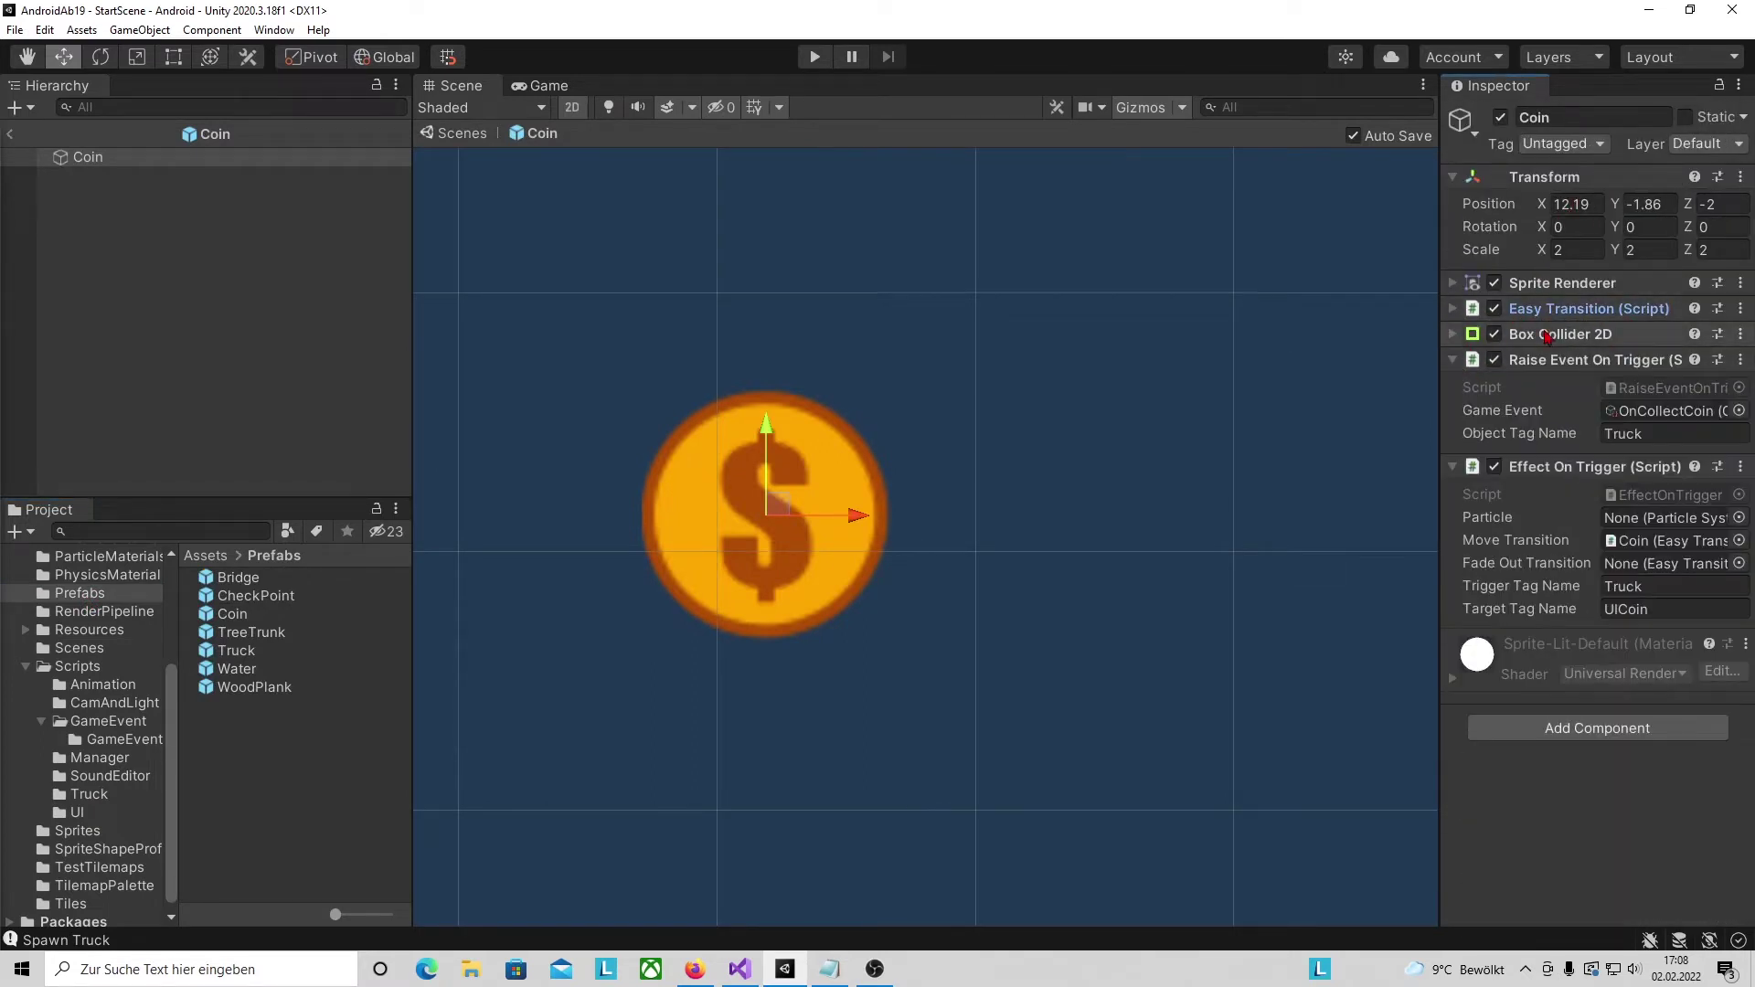
- Add a second Easy Transition to the Coin prefab, set to Sprite Color with a linear curve
click(183, 530)
text(Easy)
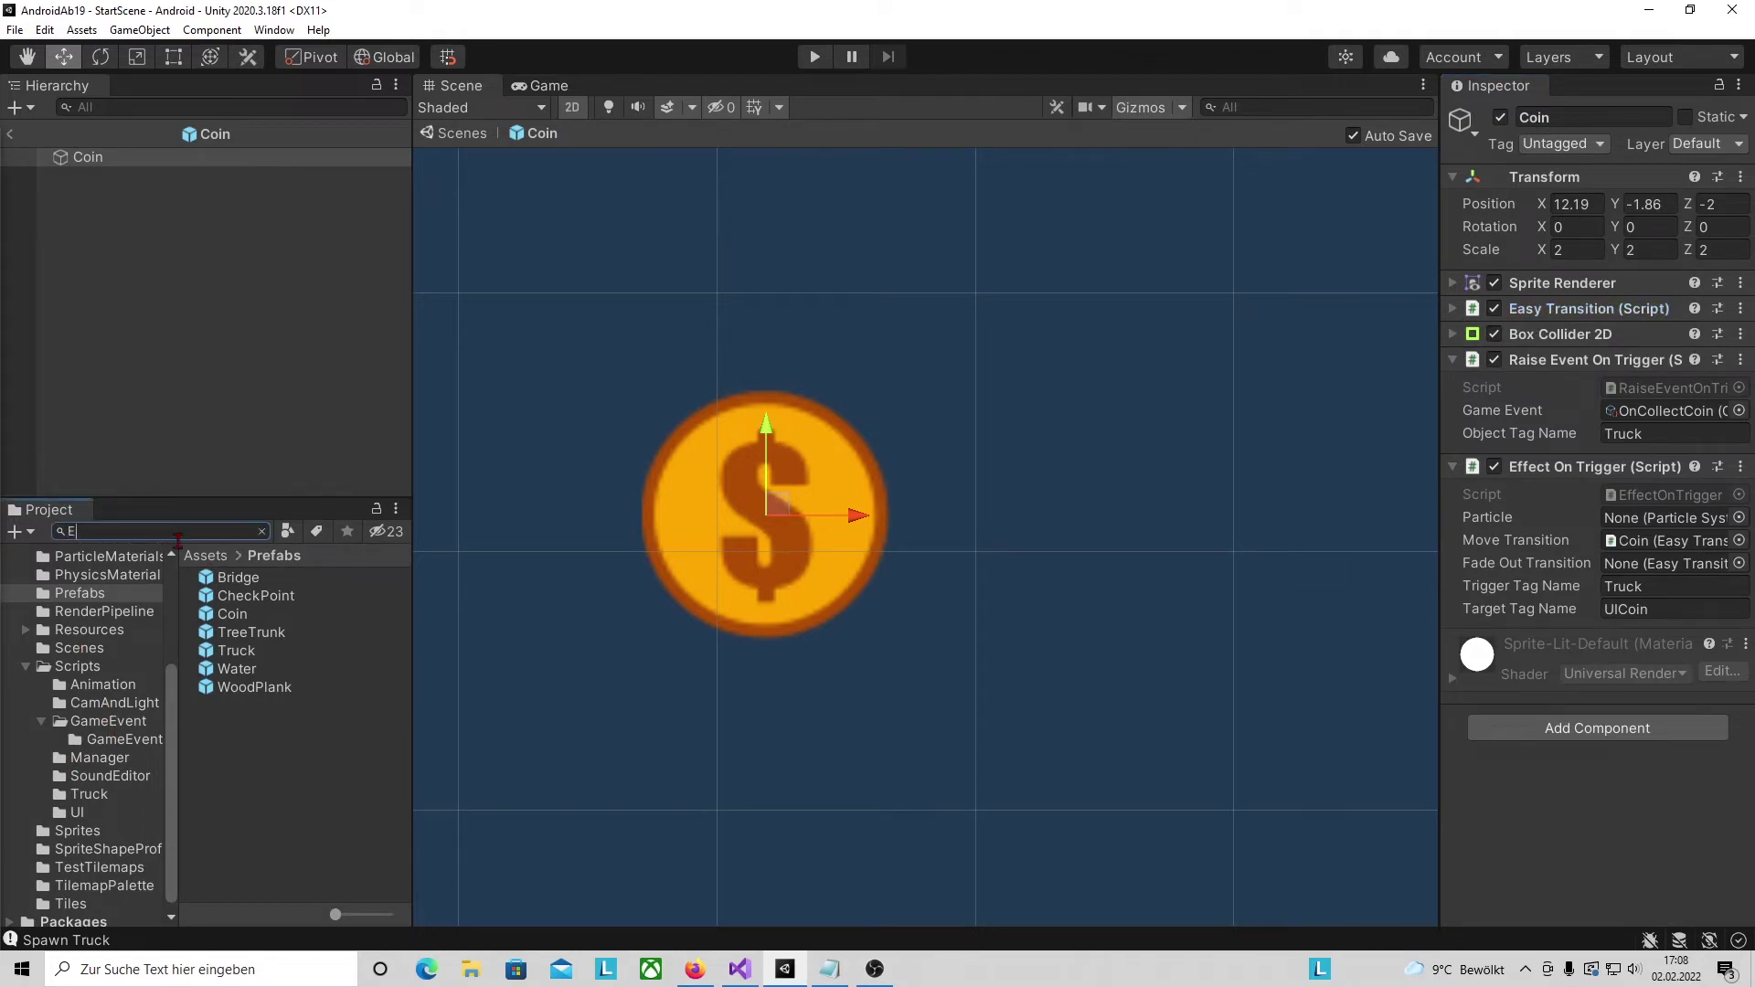
drag(265, 595, 1554, 322)
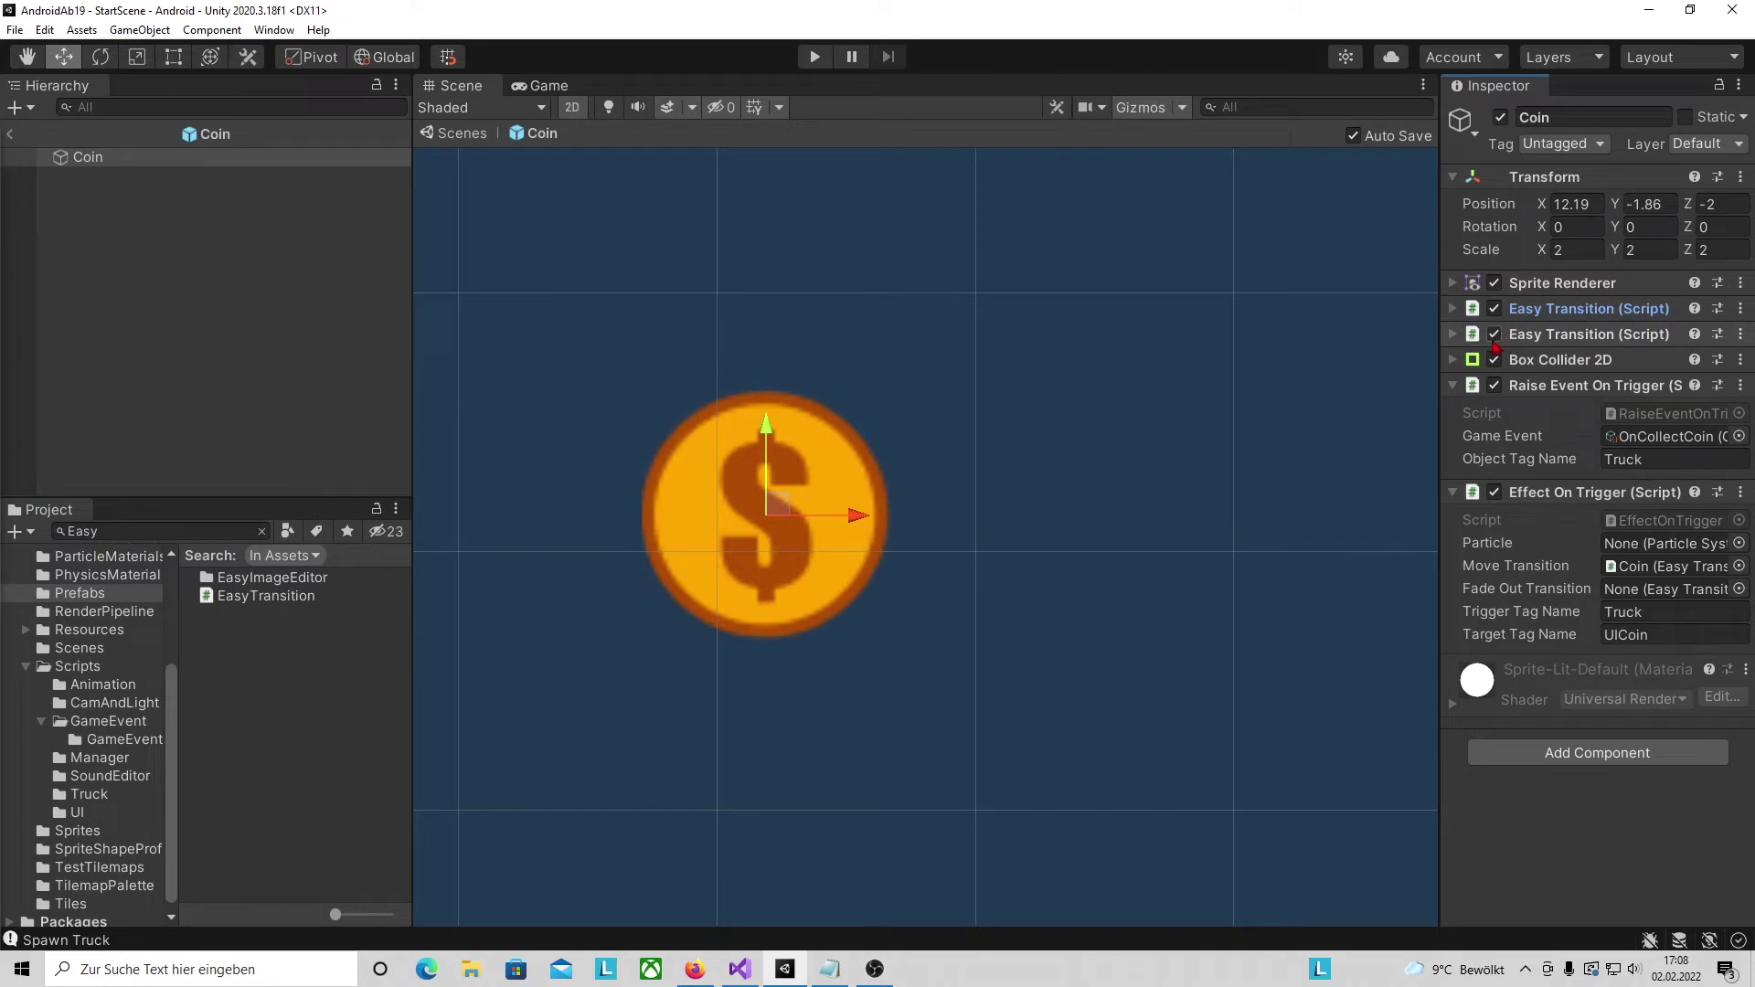
click(1452, 334)
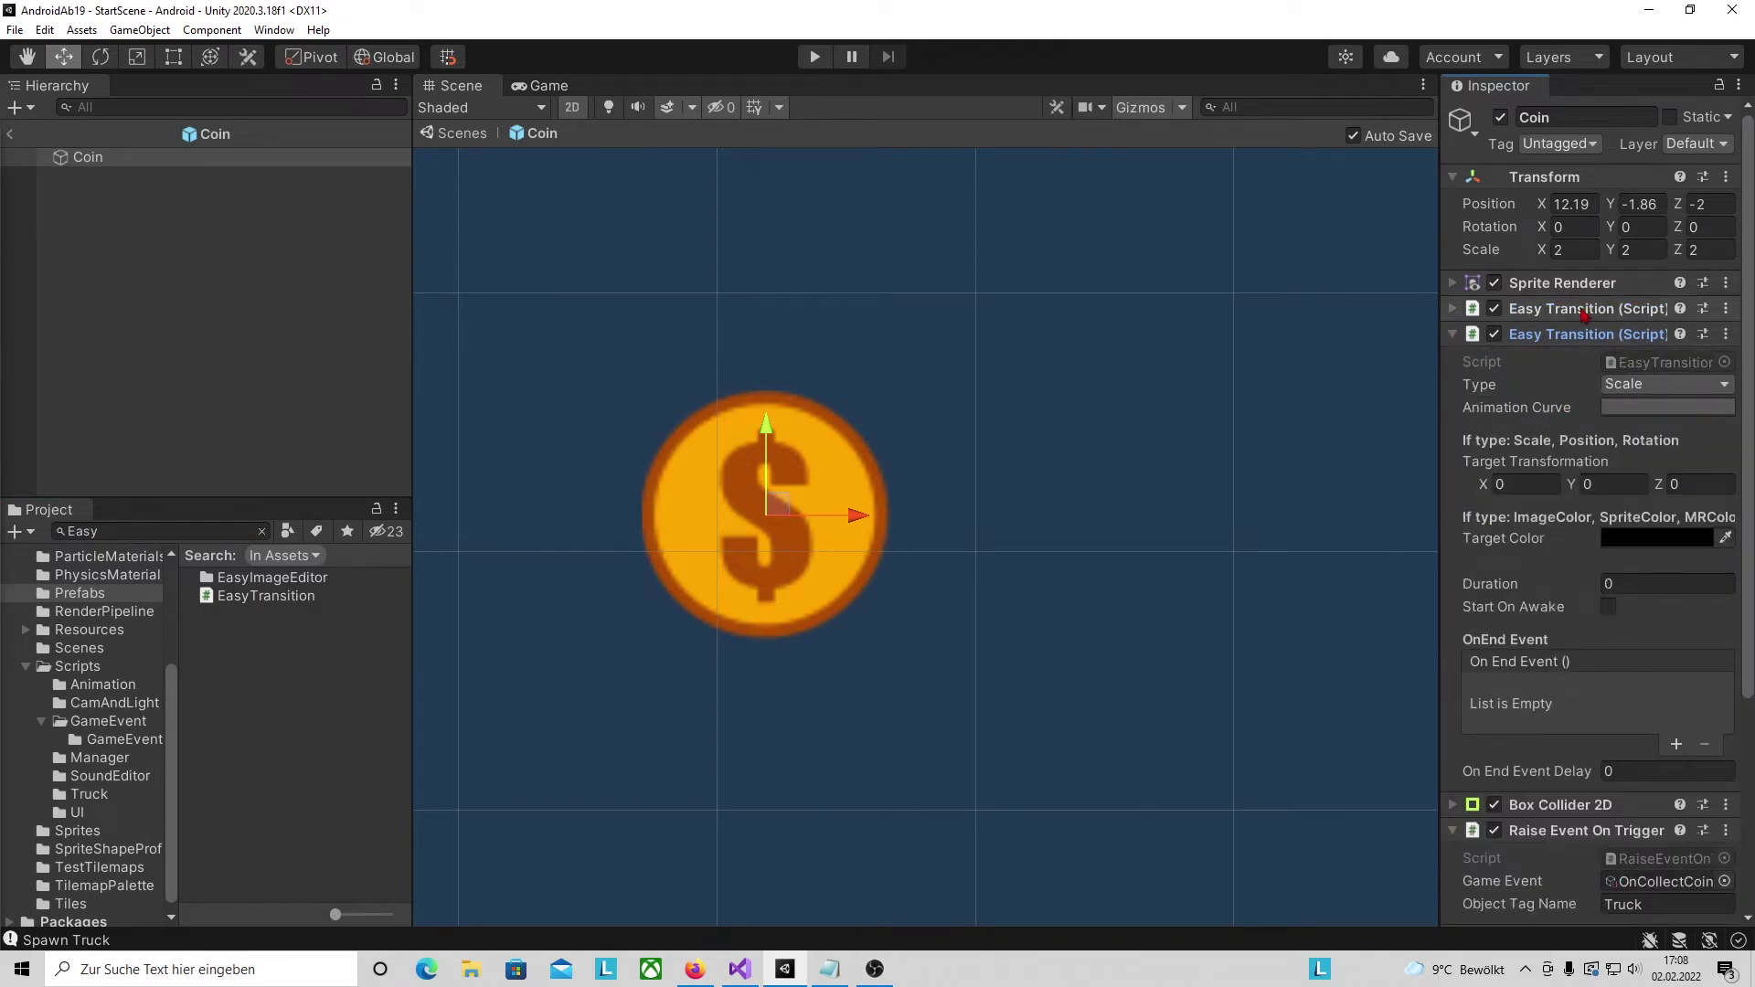
click(1634, 388)
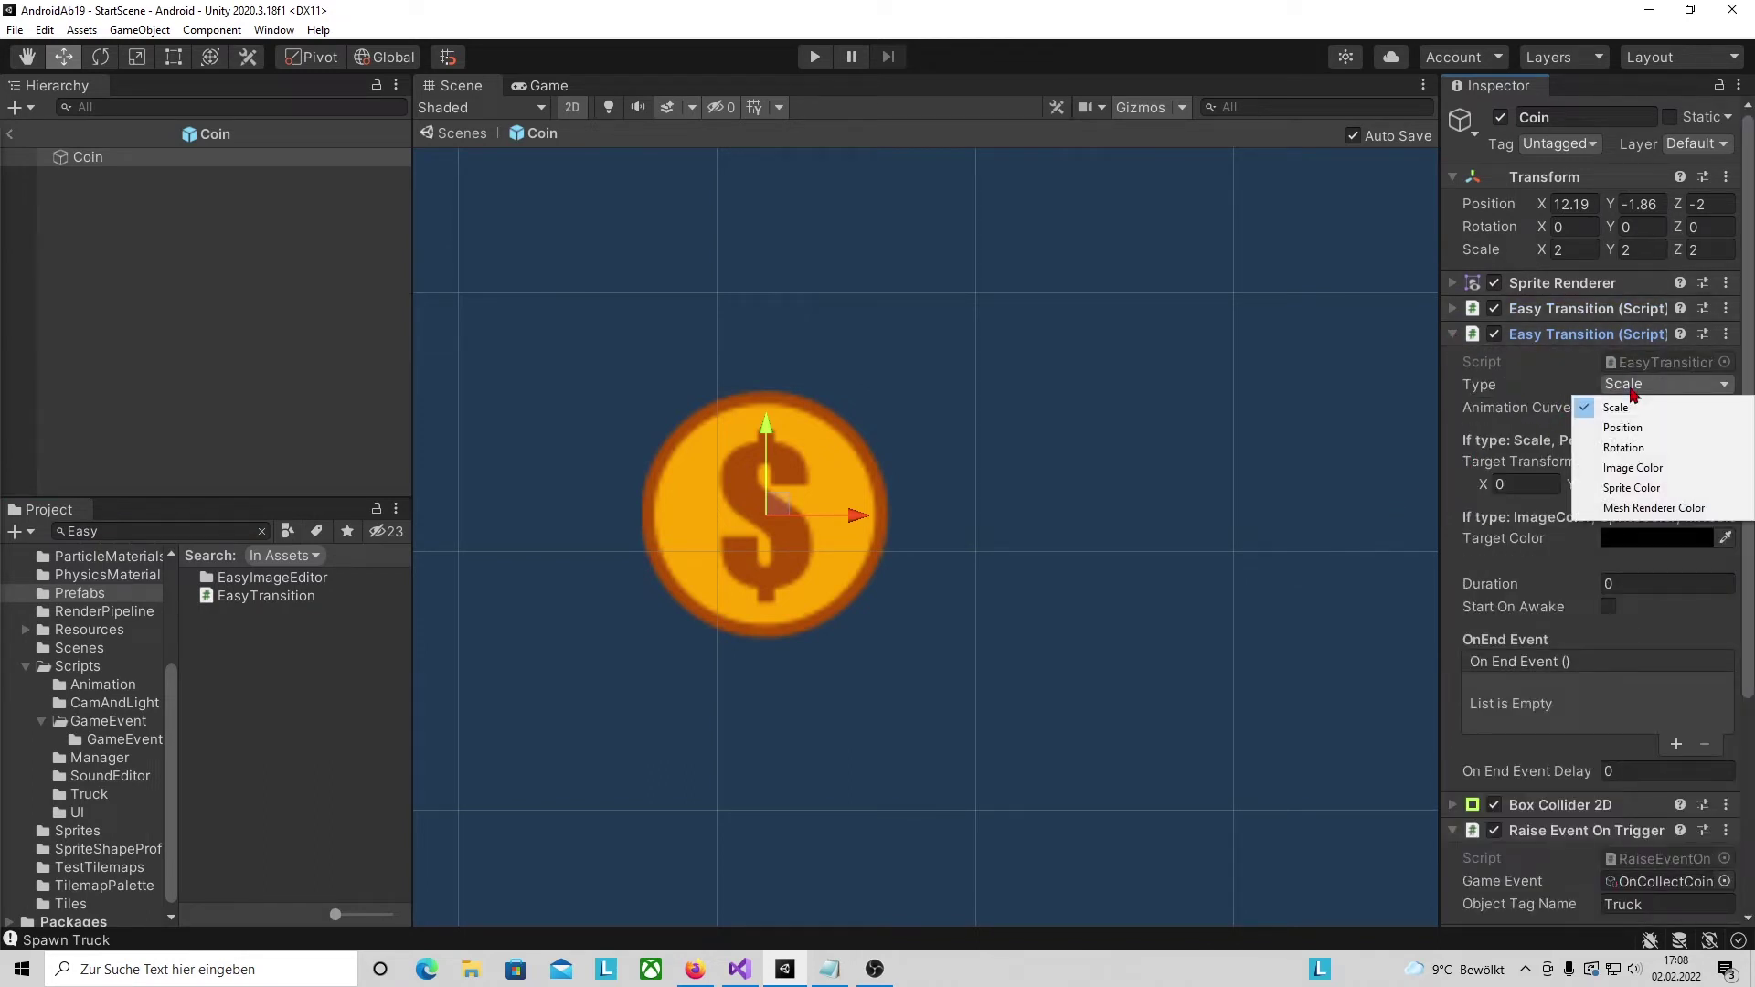
click(1648, 493)
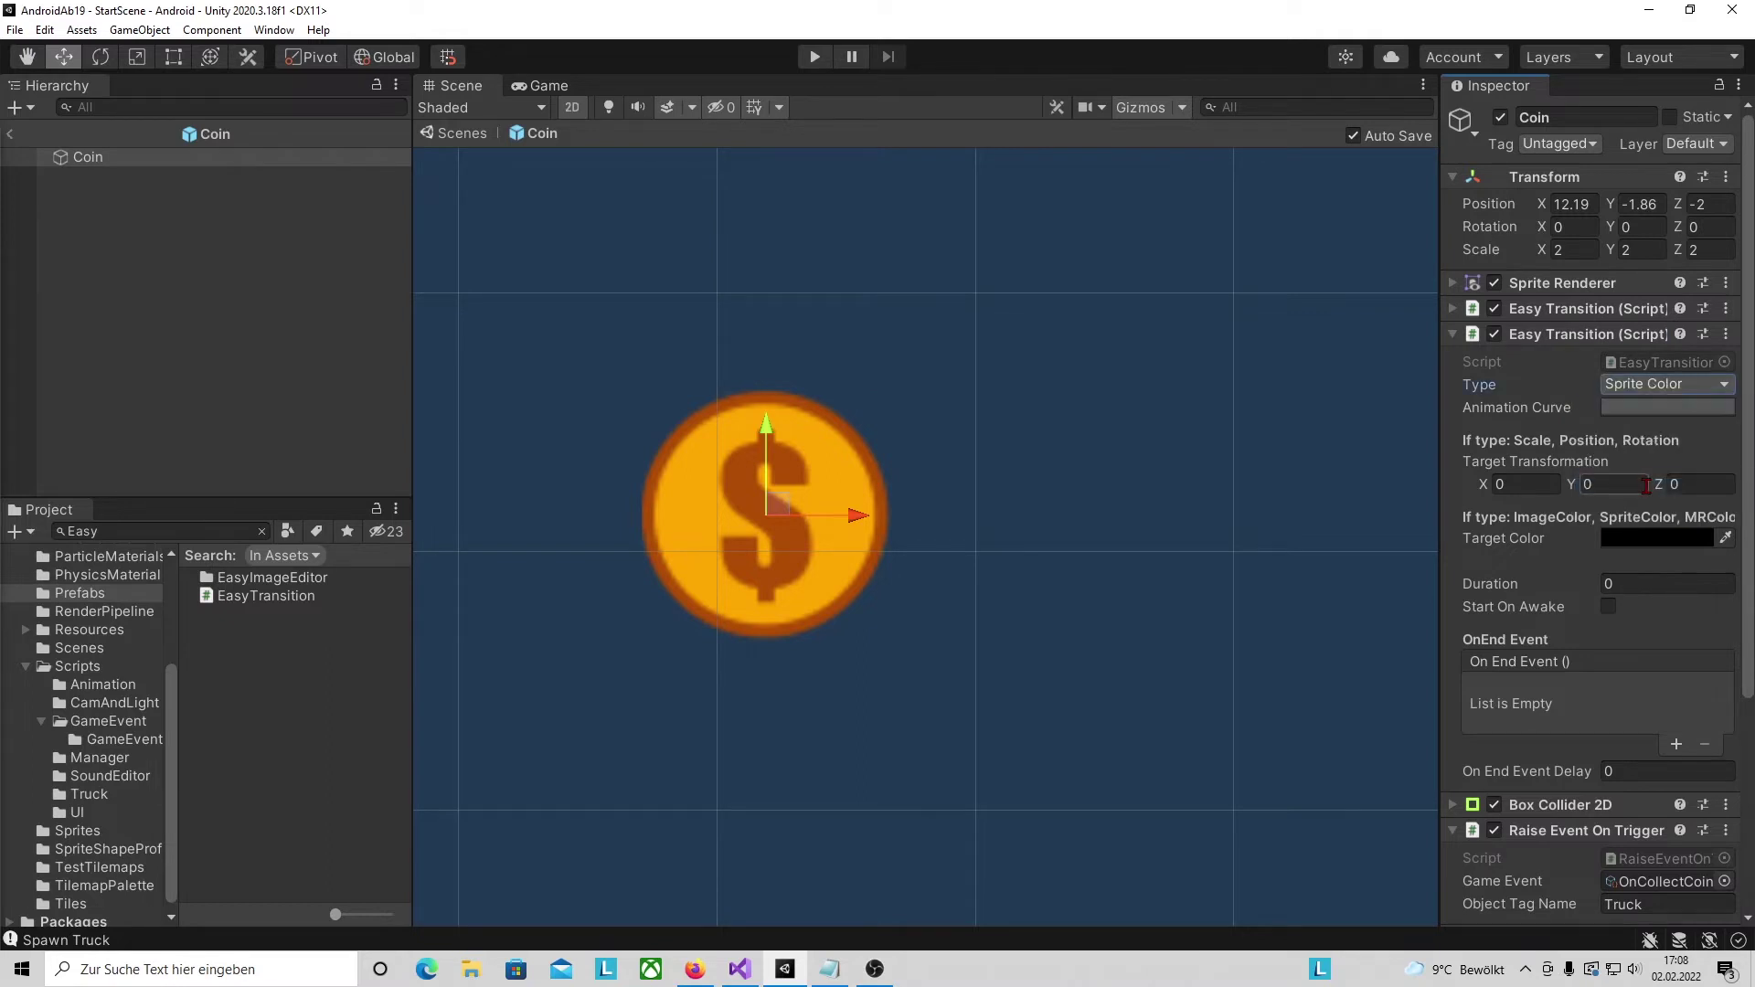
click(1641, 411)
click(1298, 924)
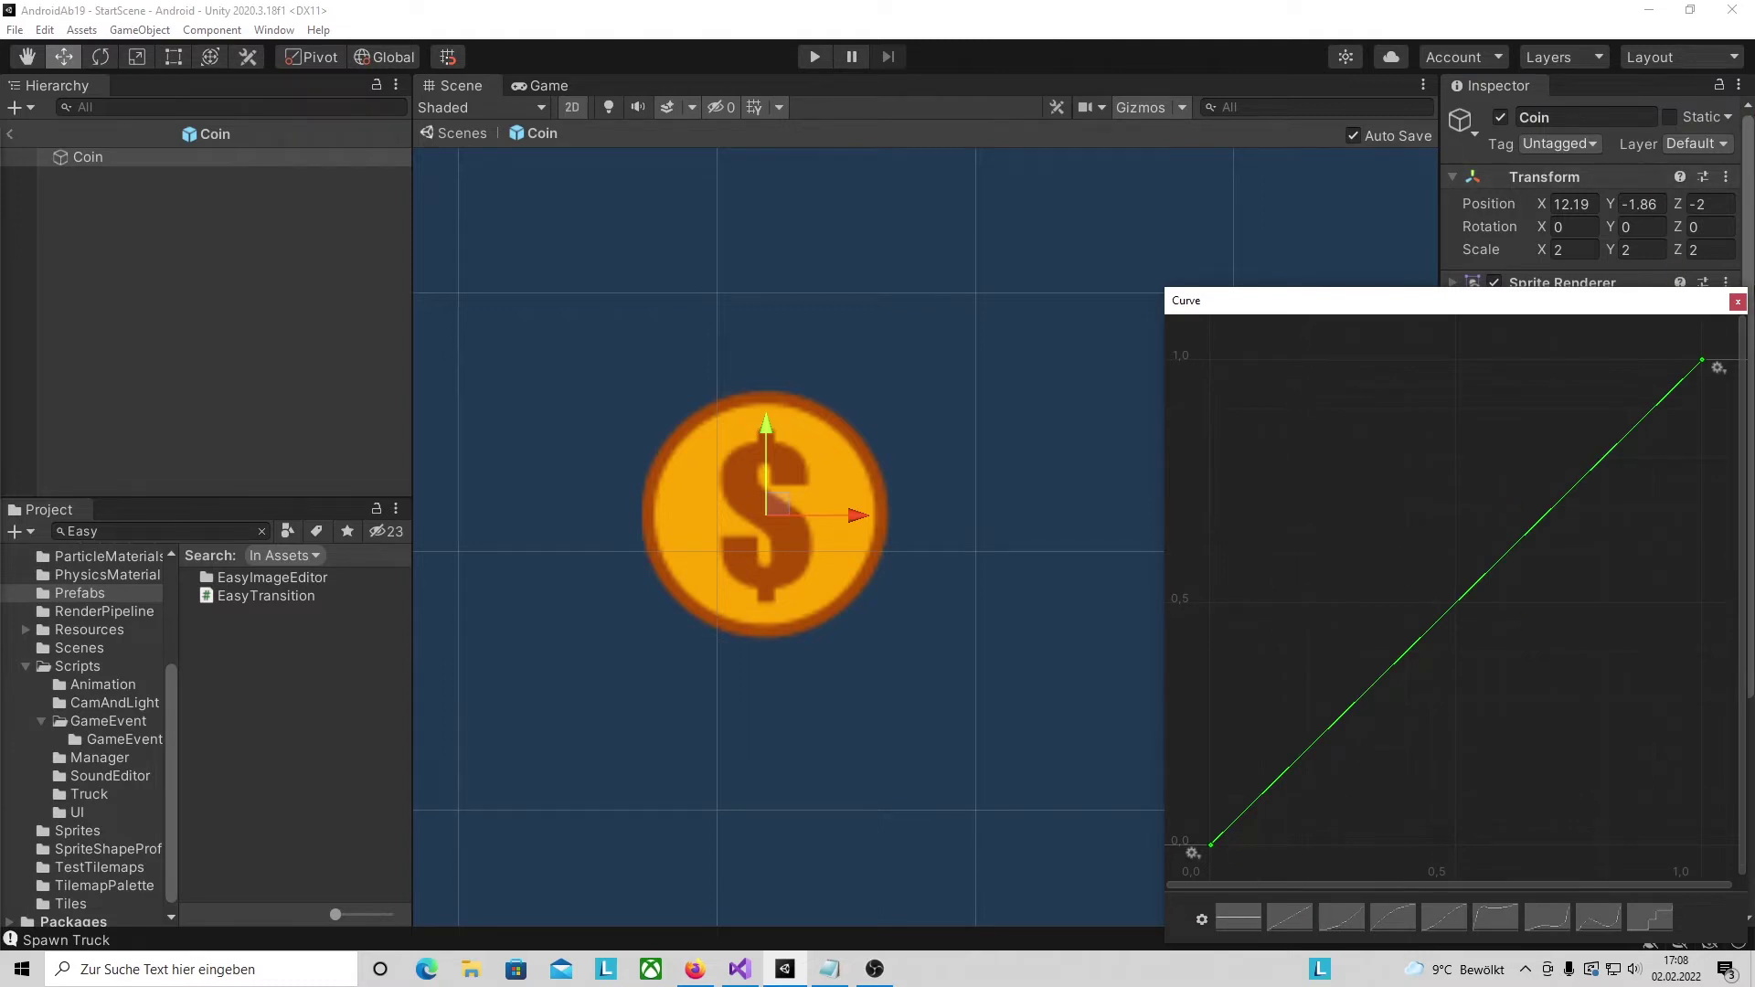
click(1738, 303)
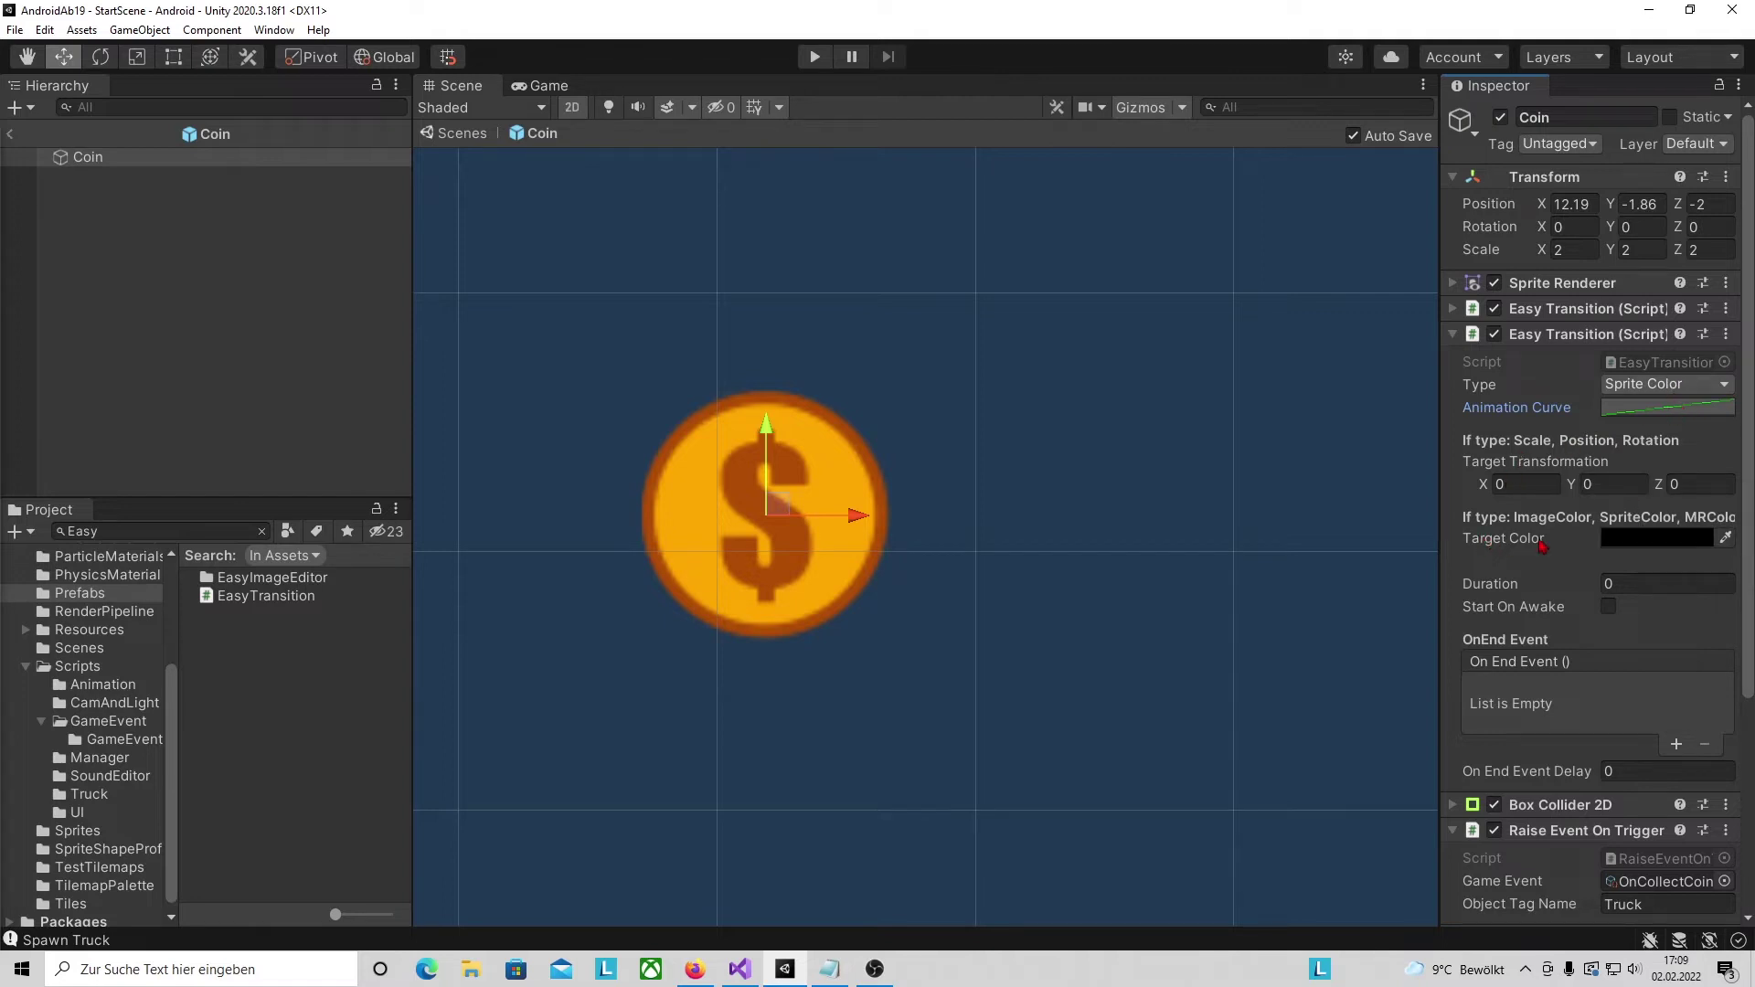
- Set the transition's target colour to orange FFB600 at alpha 0 and its duration to 0.7
click(1645, 541)
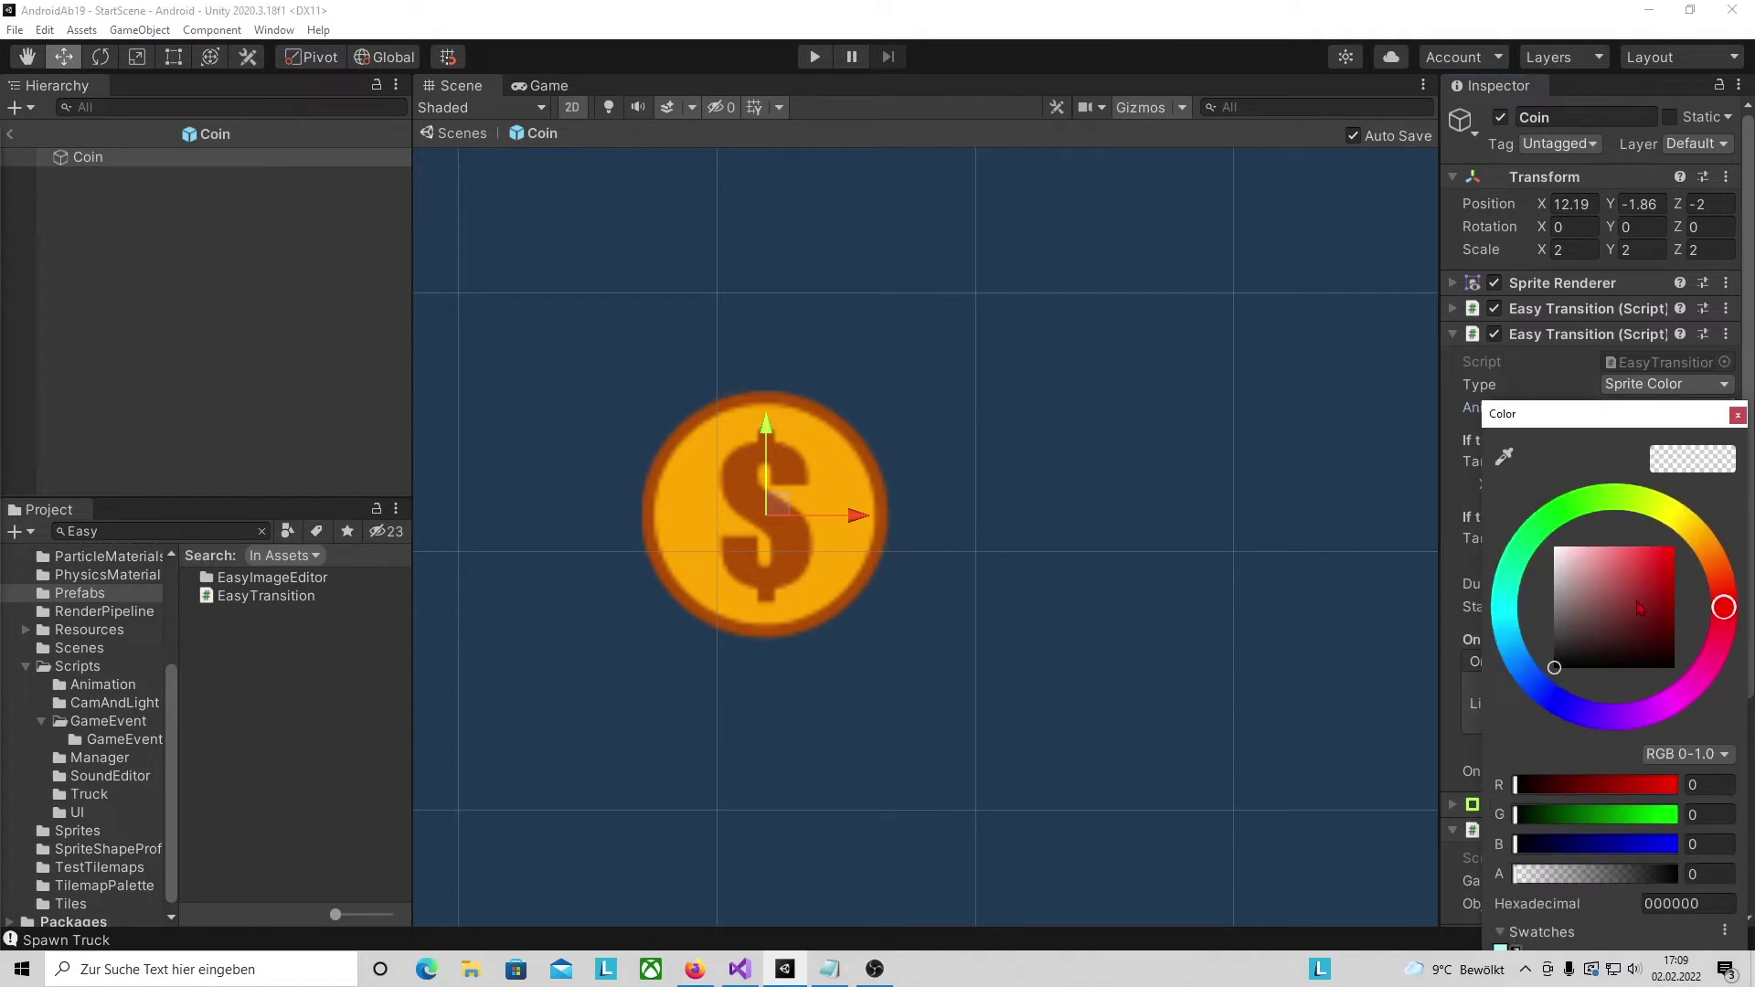
click(1697, 538)
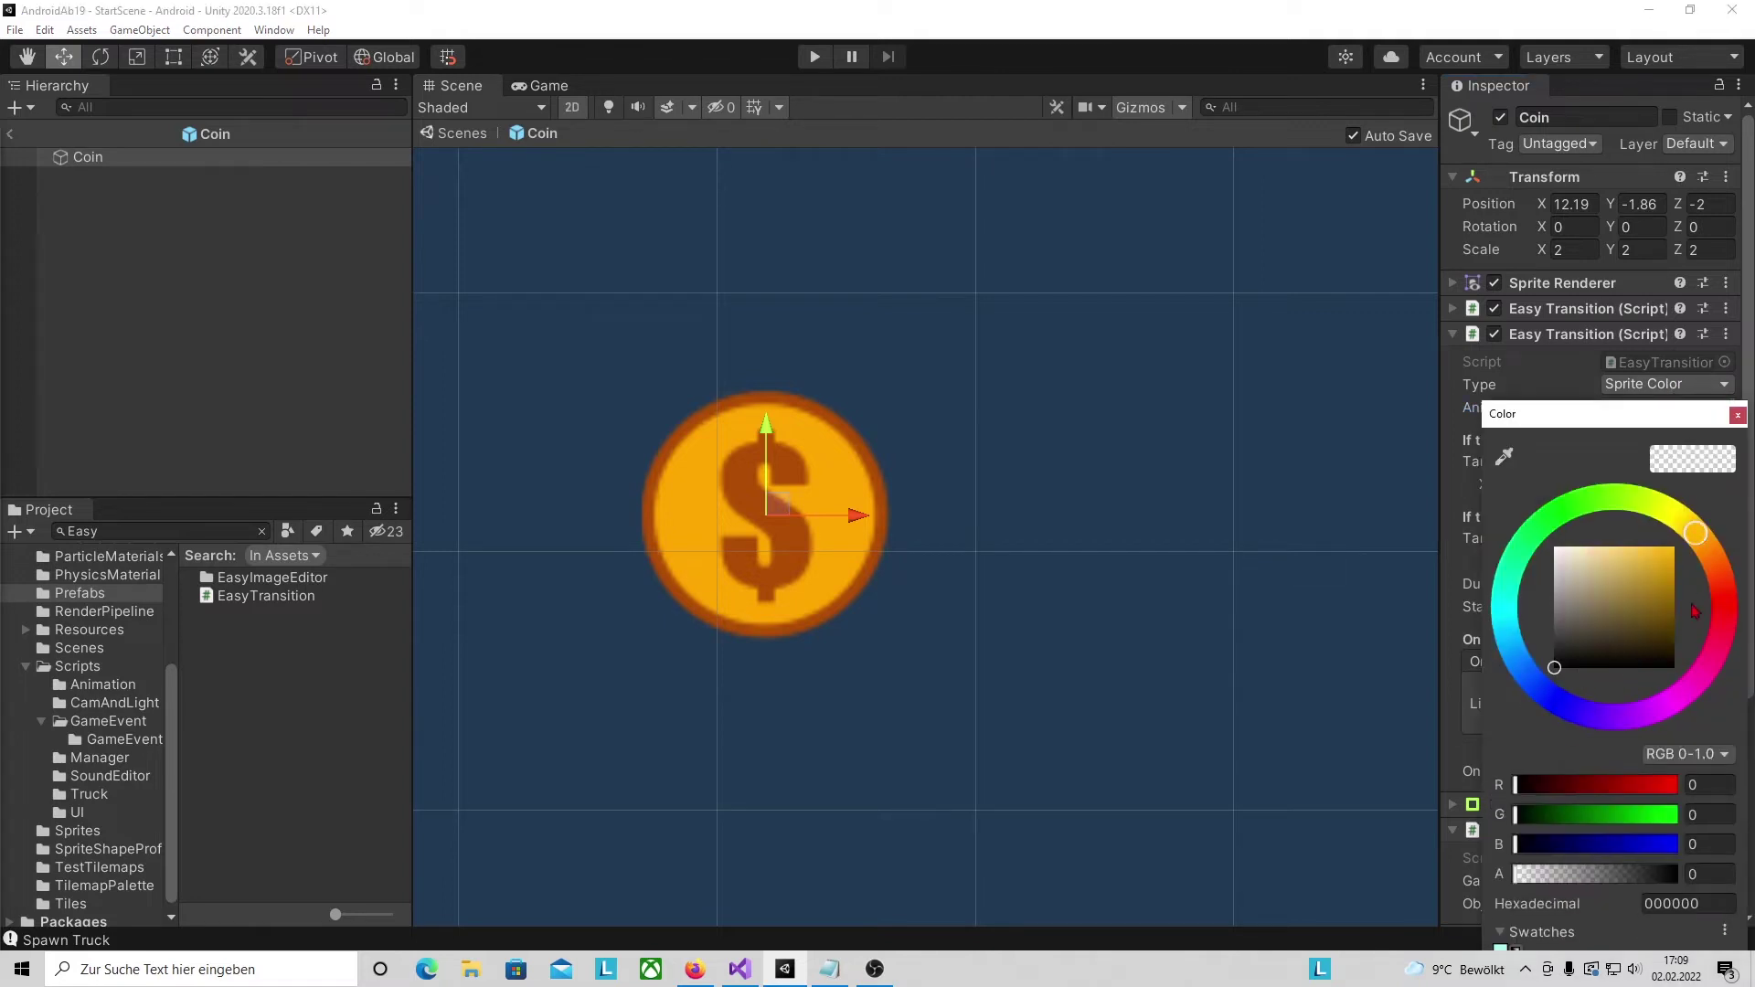
click(1673, 548)
drag(1543, 881, 1481, 882)
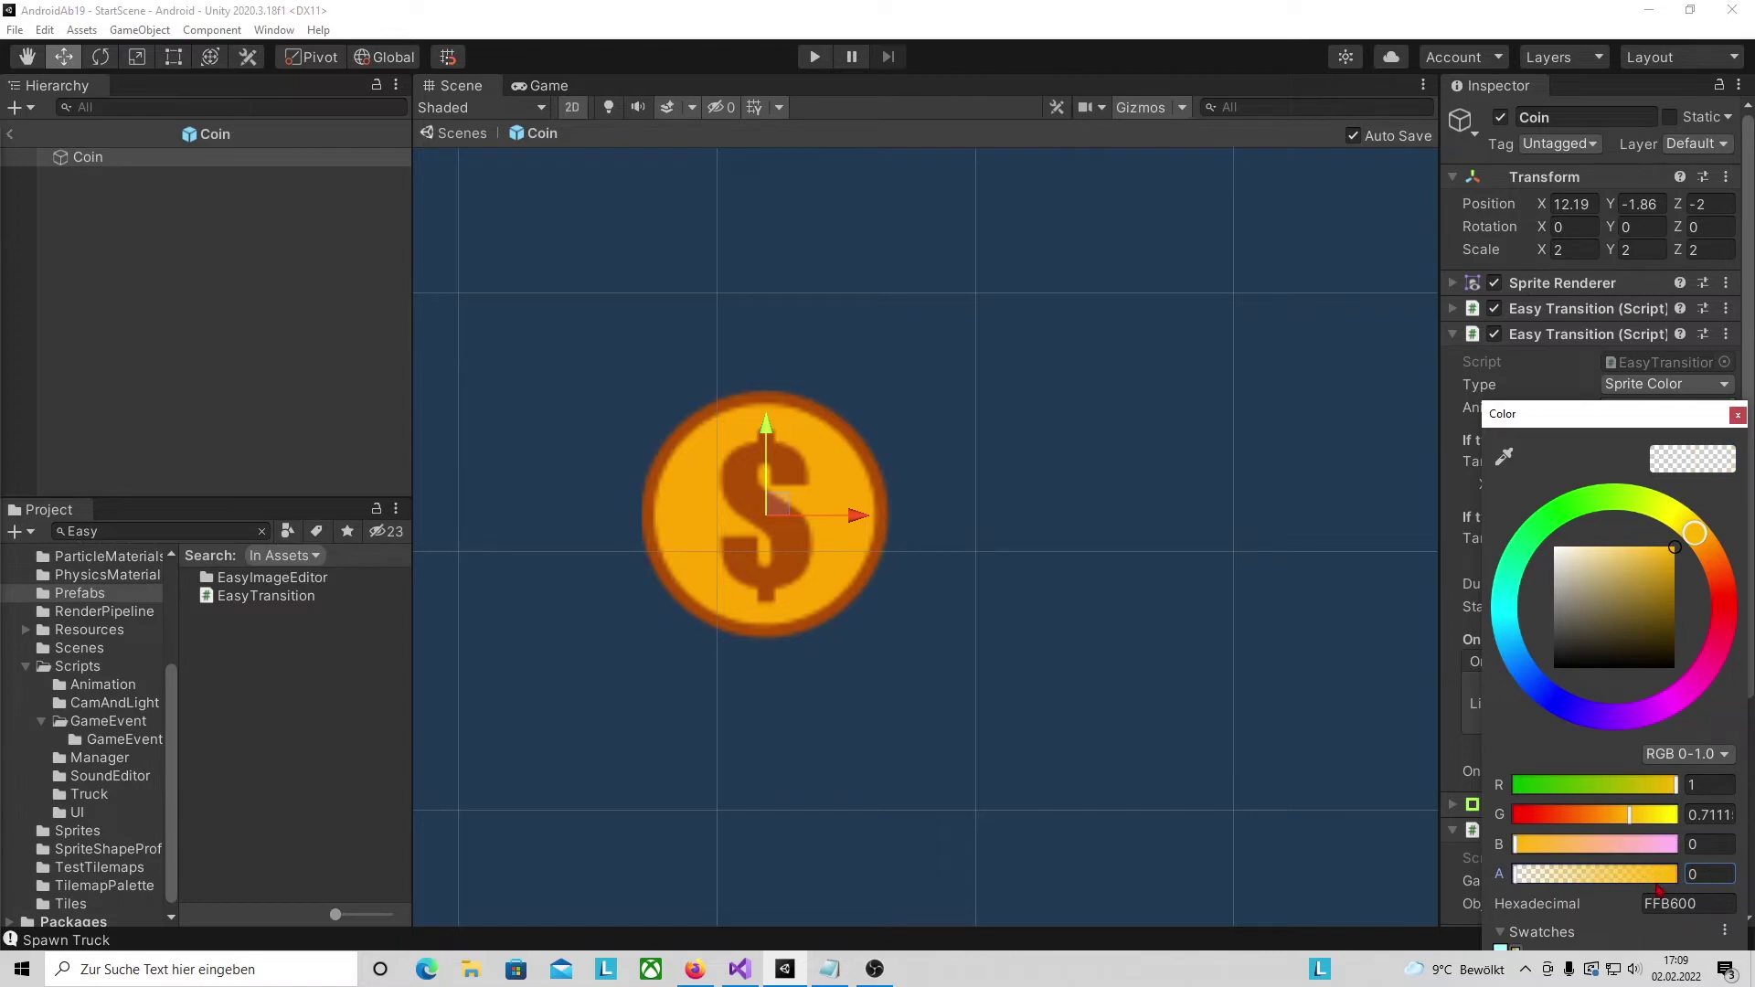
click(1461, 497)
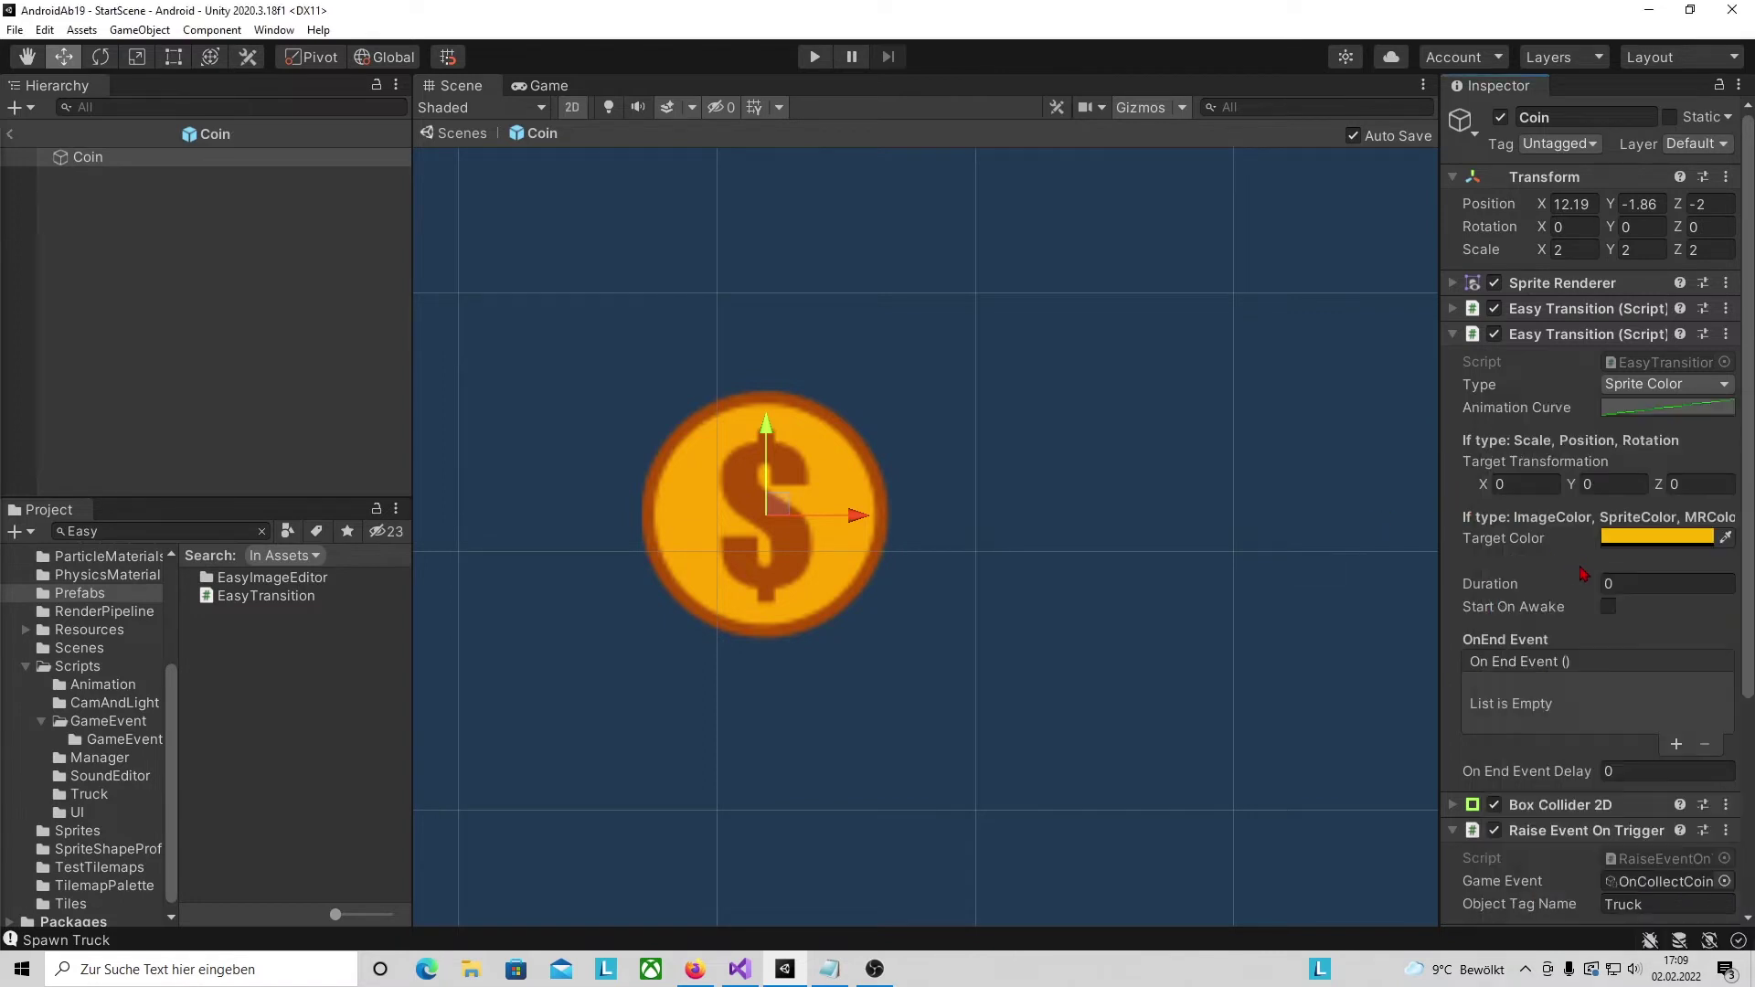
click(1628, 584)
text(7)
- Assign the new transition as the Coin's Fade Out Transition
click(1451, 335)
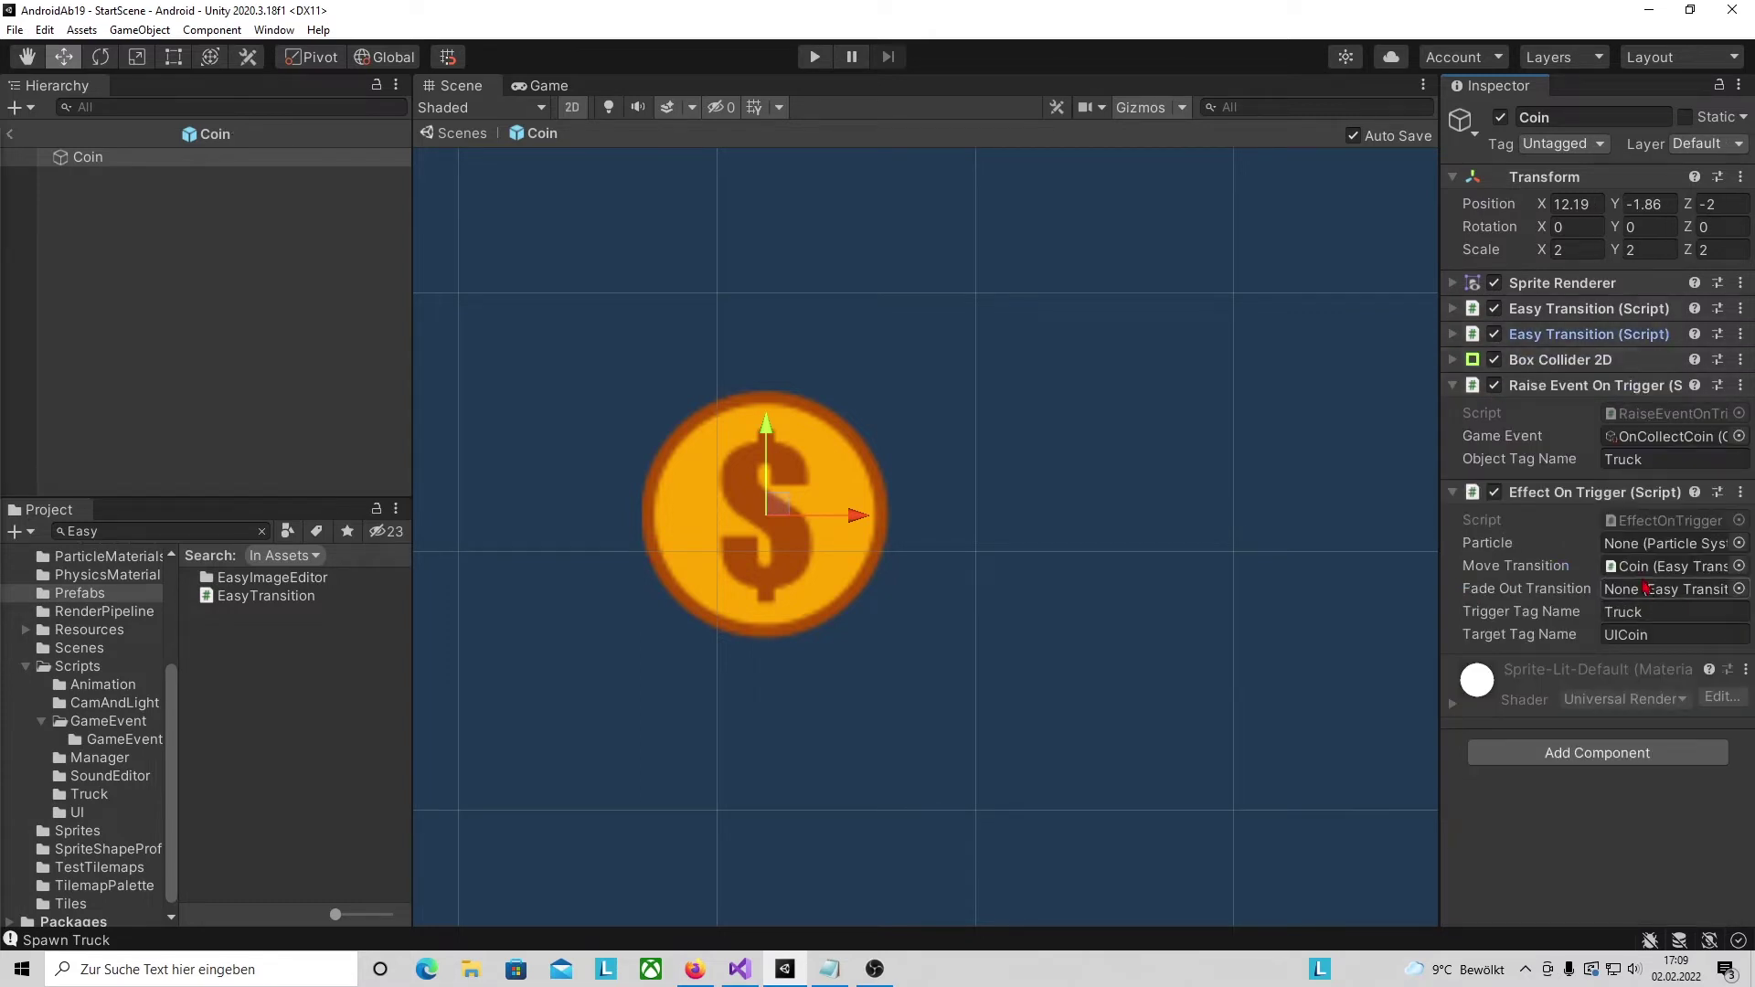
mouse_move(1575, 368)
mouse_down()
mouse_move(1685, 606)
mouse_move(1669, 590)
mouse_up()
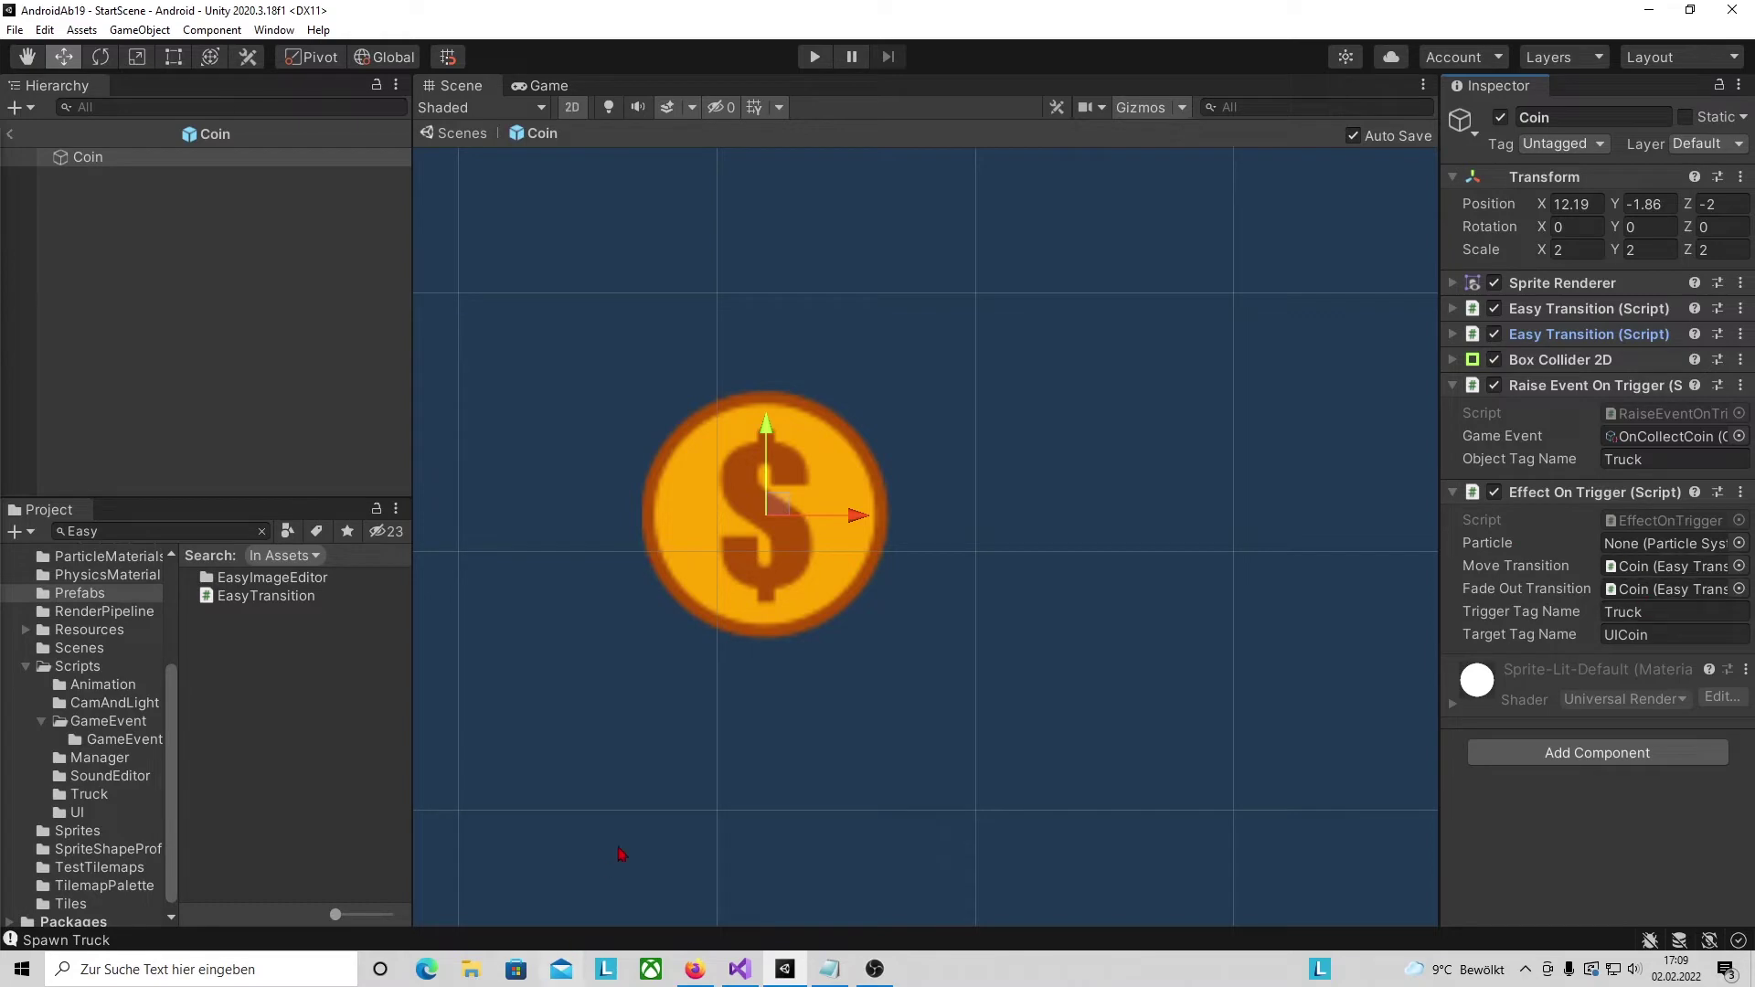
click(739, 969)
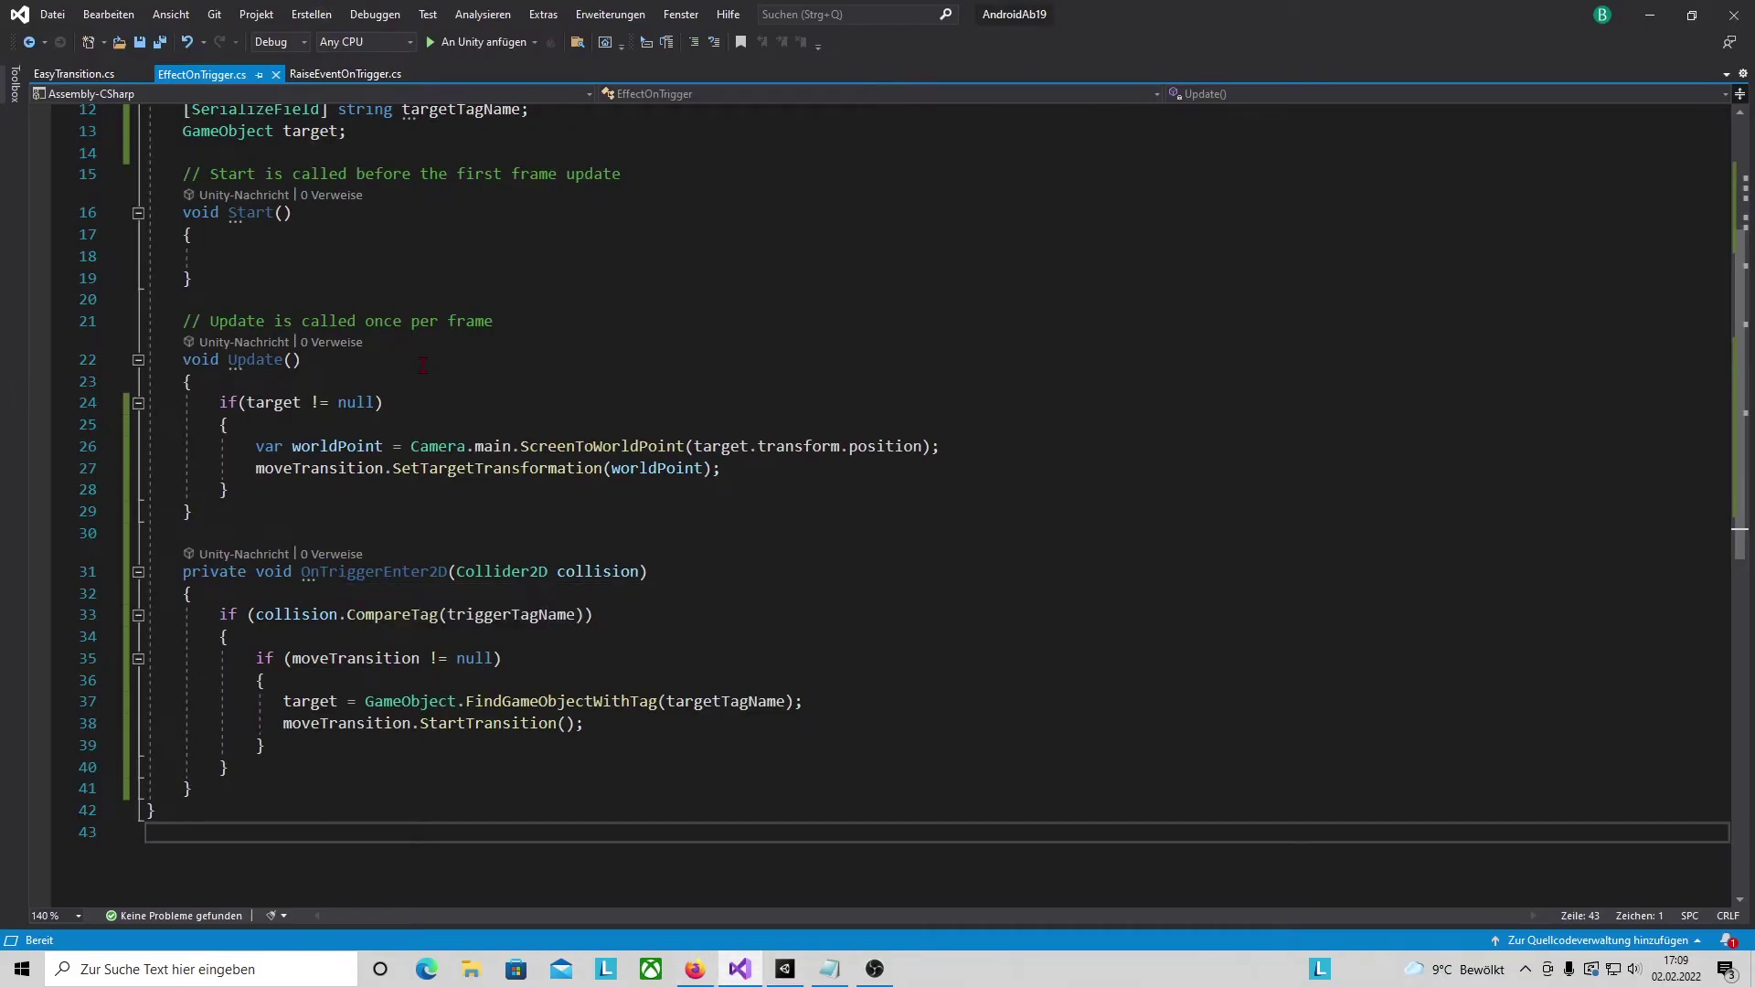
- Paste an if (fadeOutTransition != null) fadeOutTransition.StartTransition(); block into OnTriggerEnter2D
scroll(427, 476, down, 3)
scroll(347, 466, down, 2)
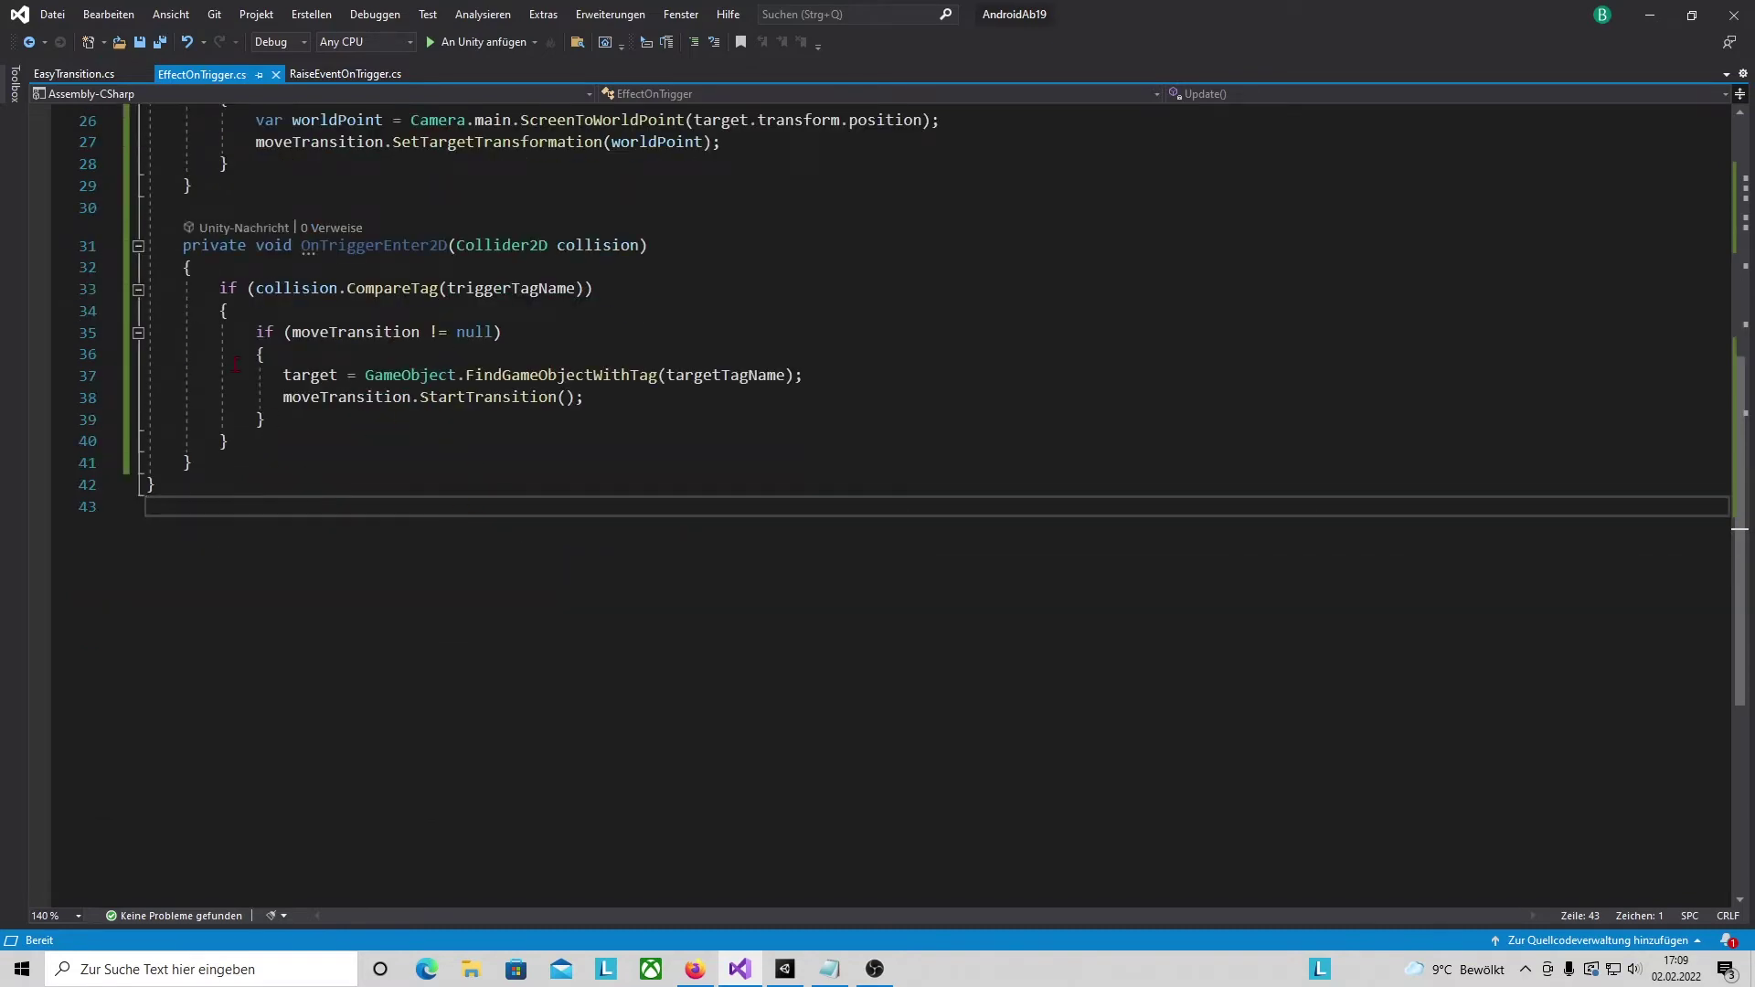
text(if (fadeOutTransition != null) {     fadeOutTransition.StartTransition(); })
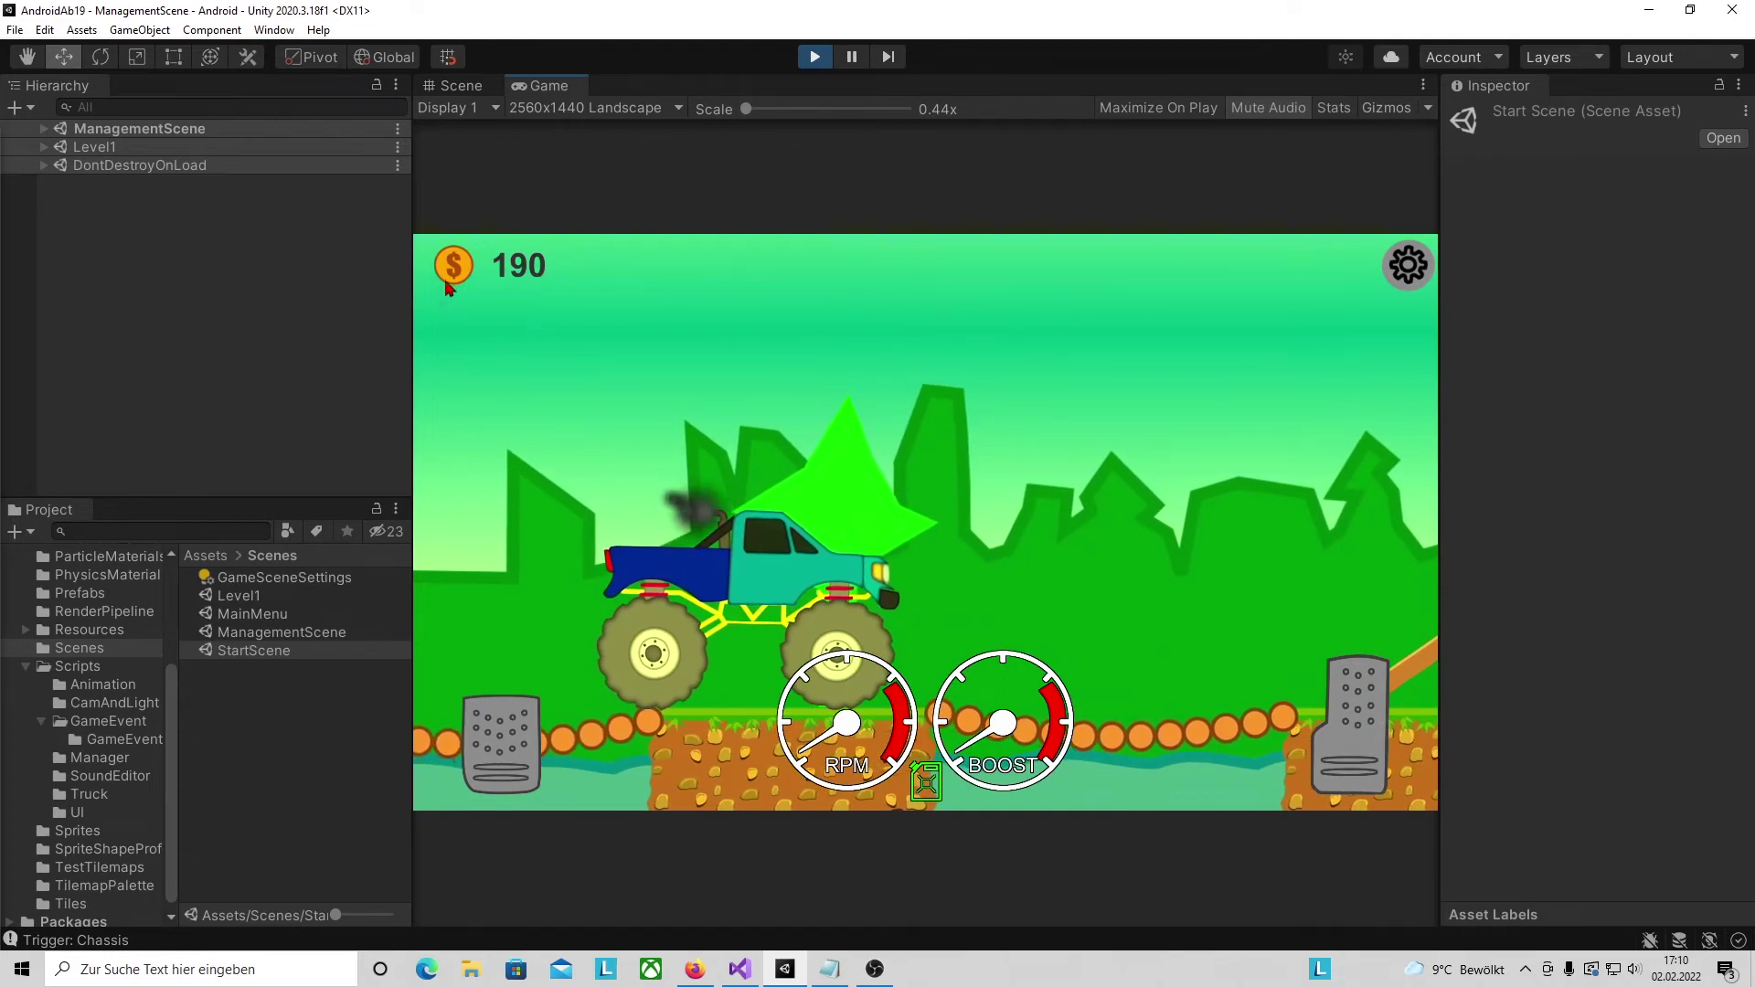
- Stop Play mode once the coin count reaches 190, and show the prefab assets
click(814, 58)
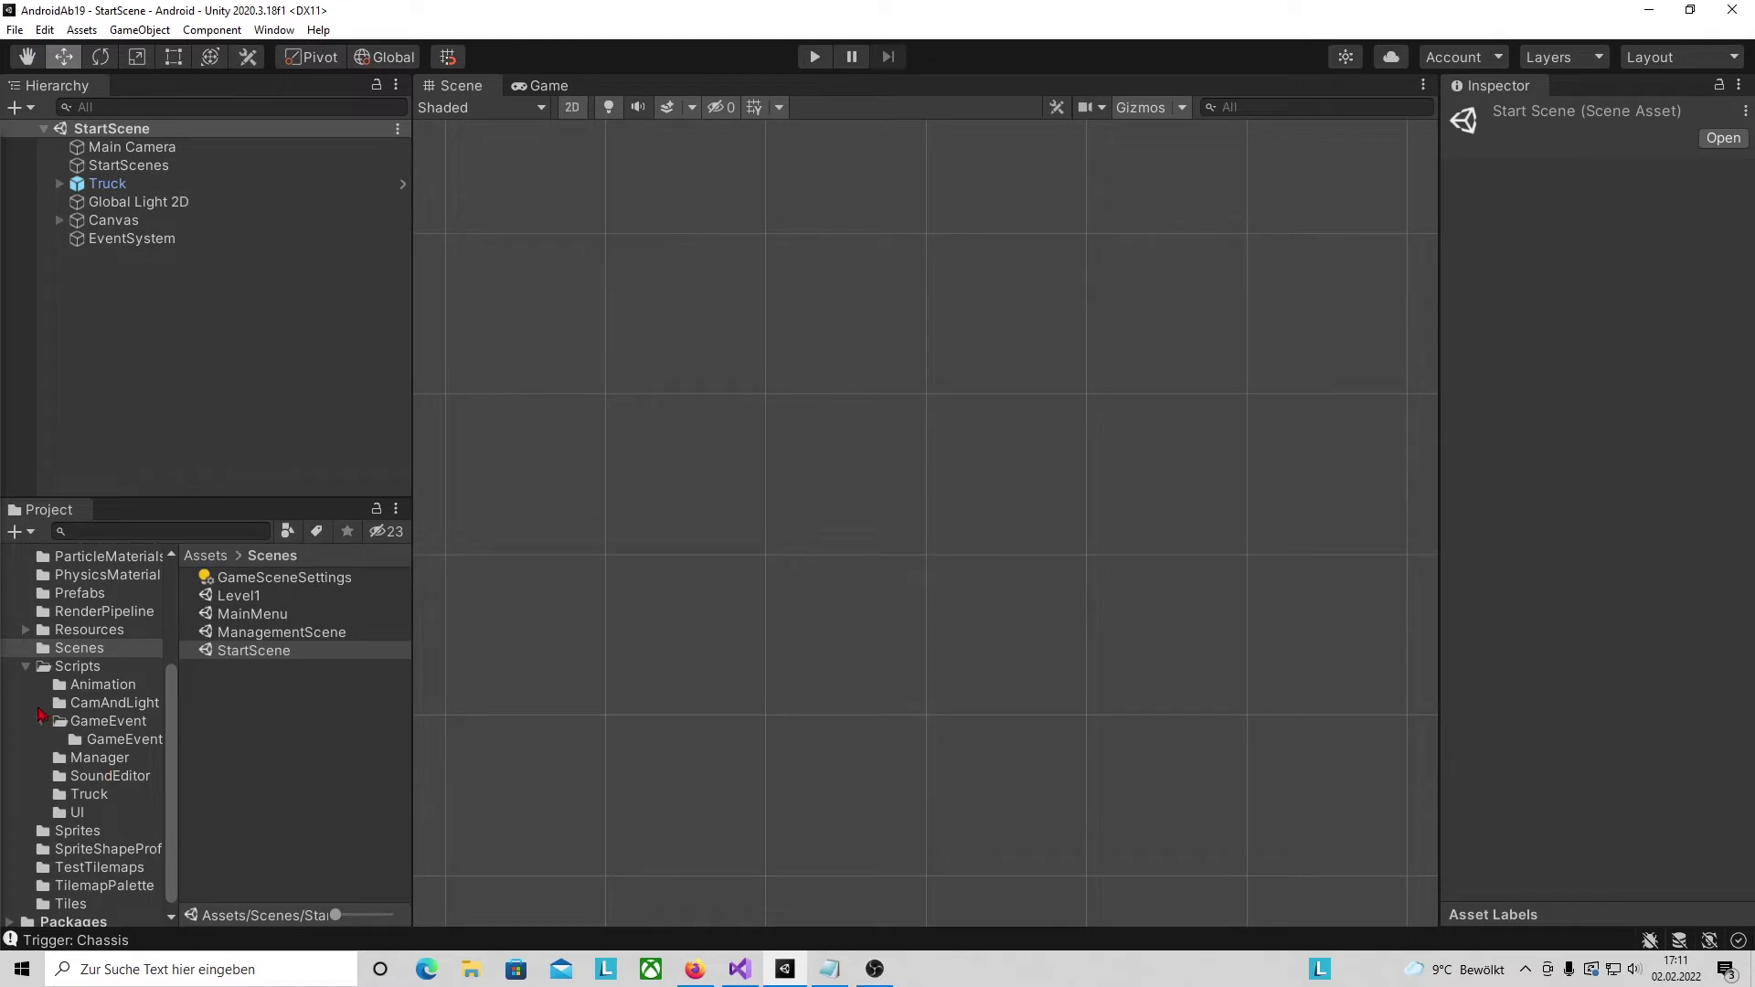
click(74, 600)
- Add a Trail Renderer to the Coin prefab, width tapering from about 0.3 to nearly zero
double_click(209, 622)
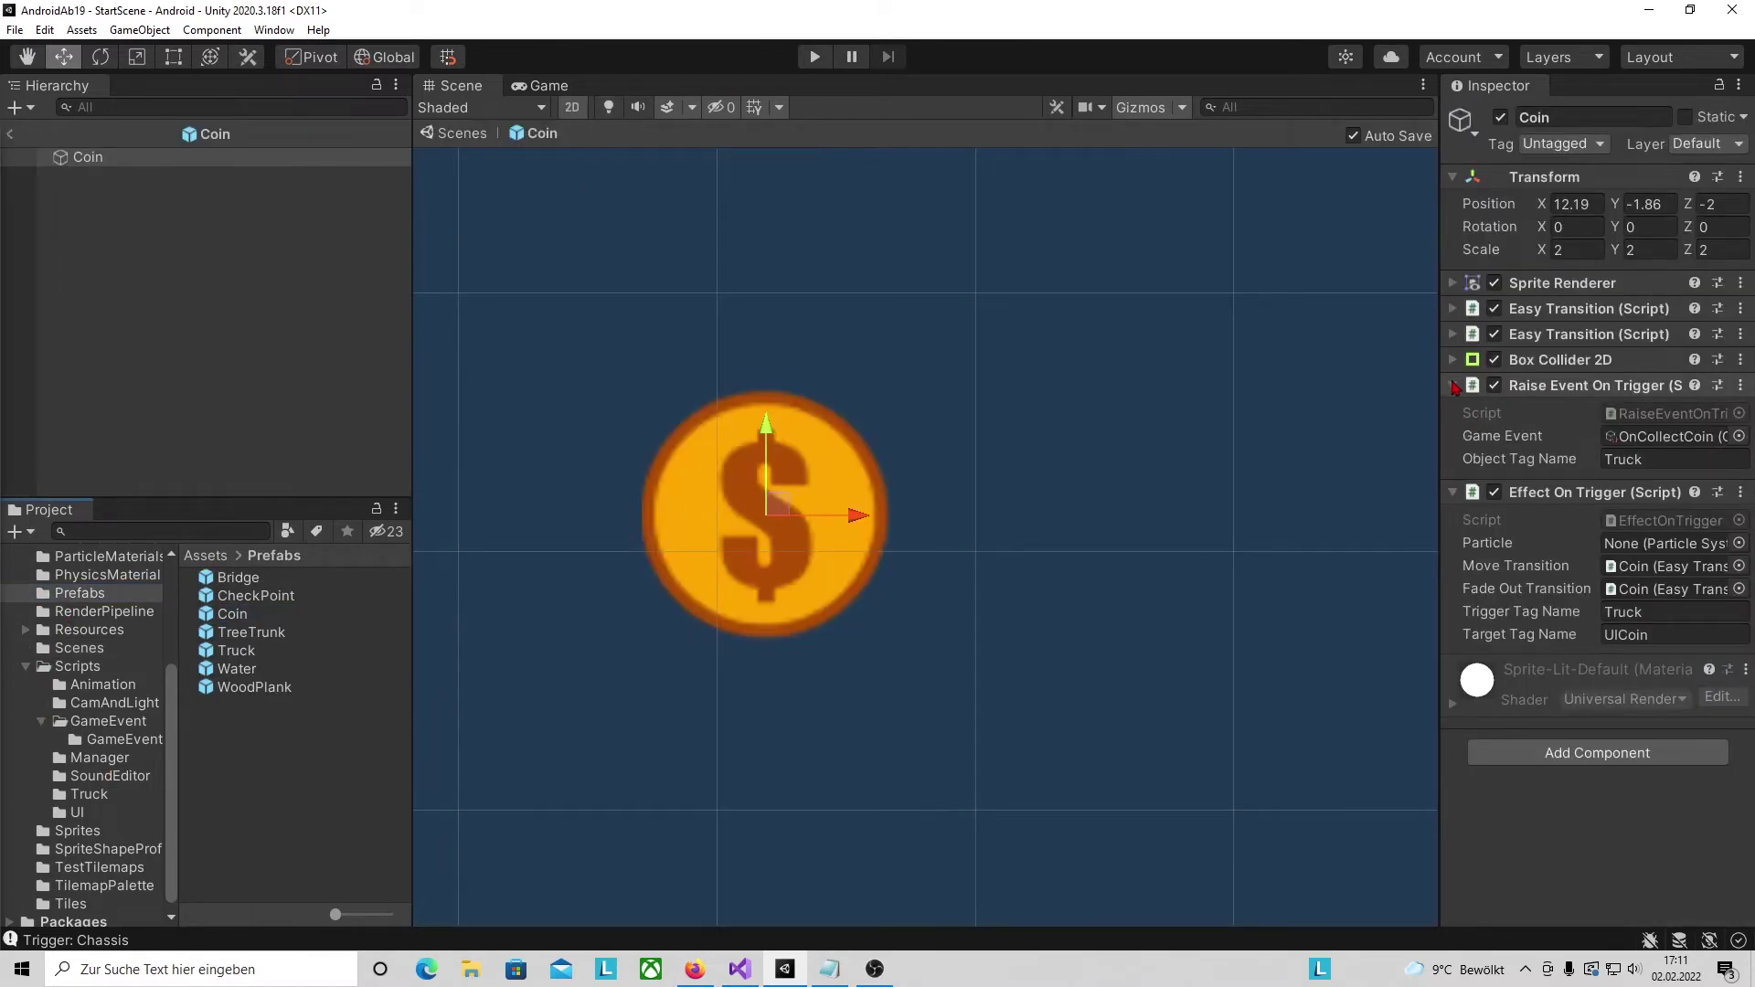
click(1455, 385)
click(1455, 411)
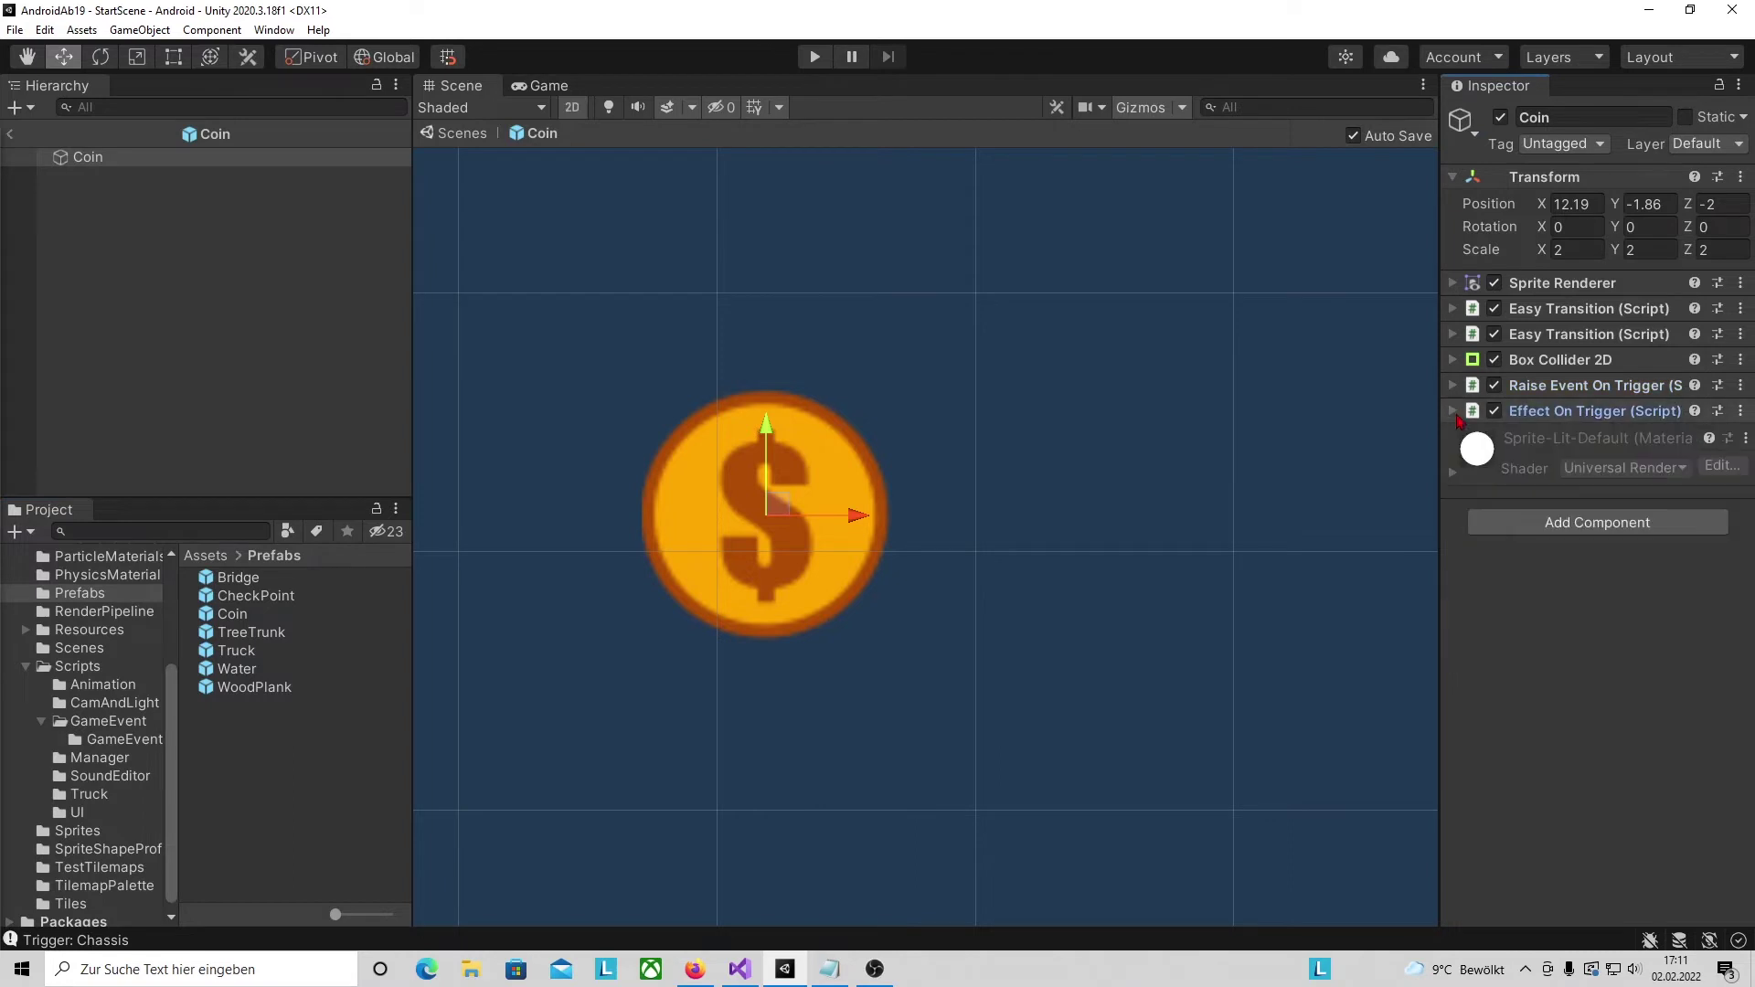
click(1600, 522)
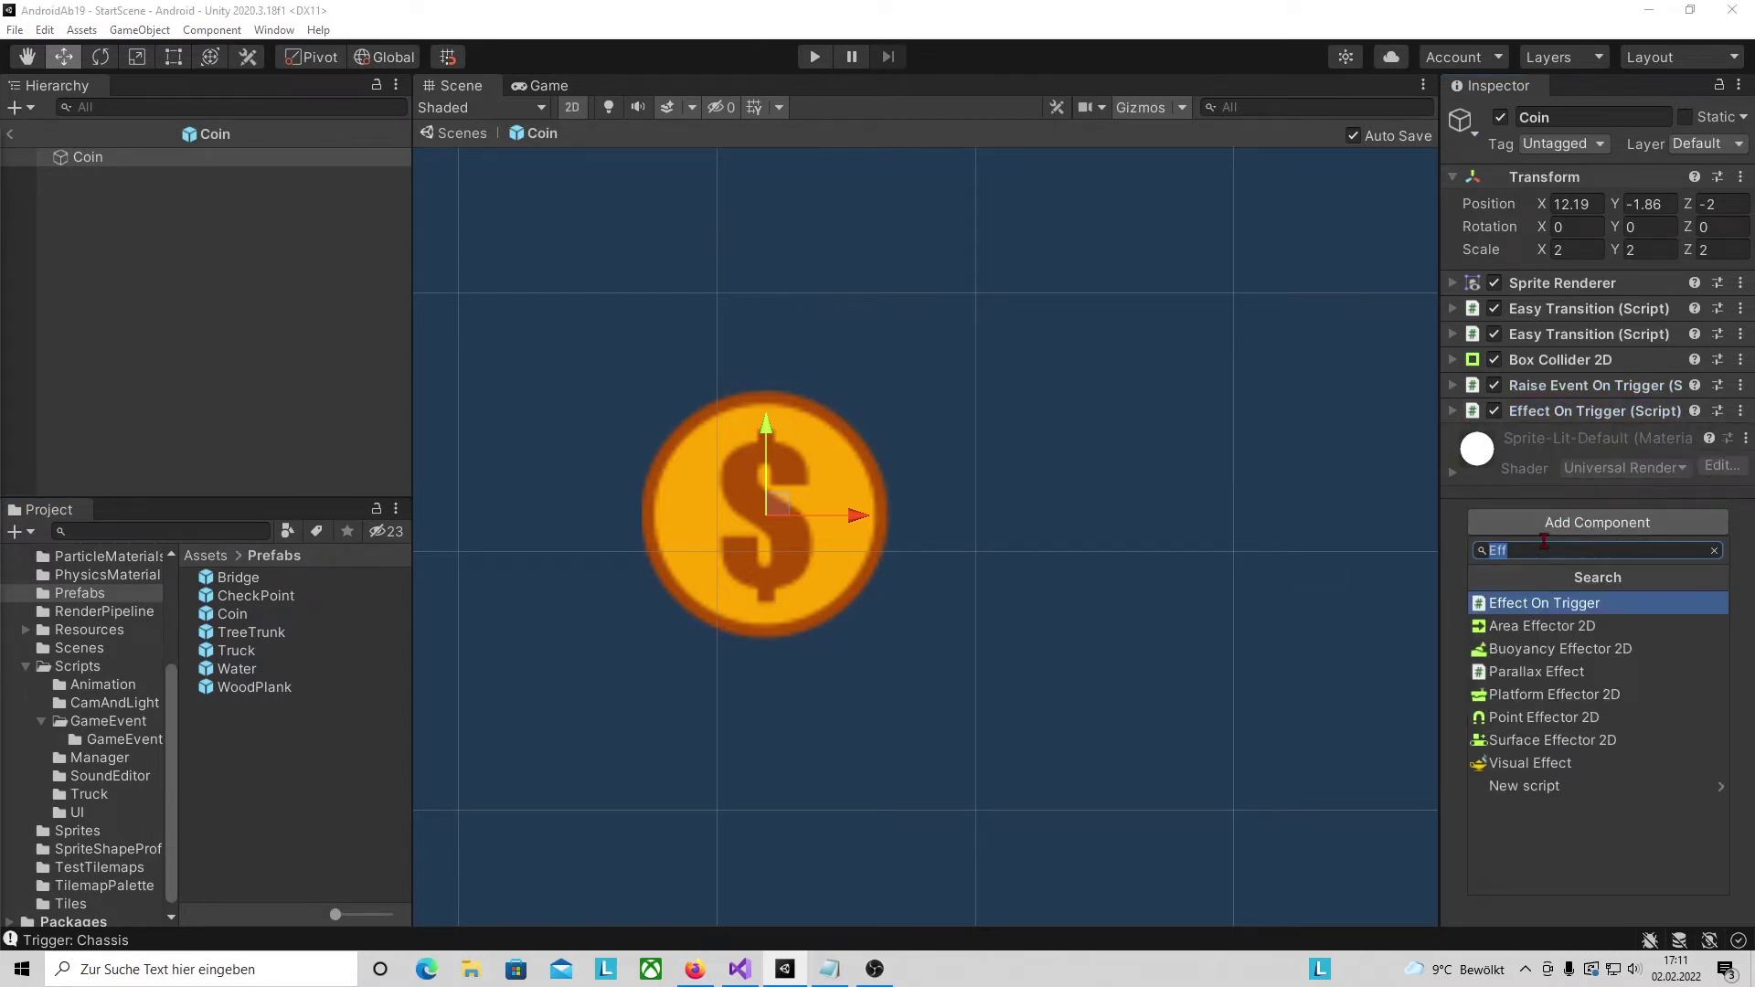
text(Trail)
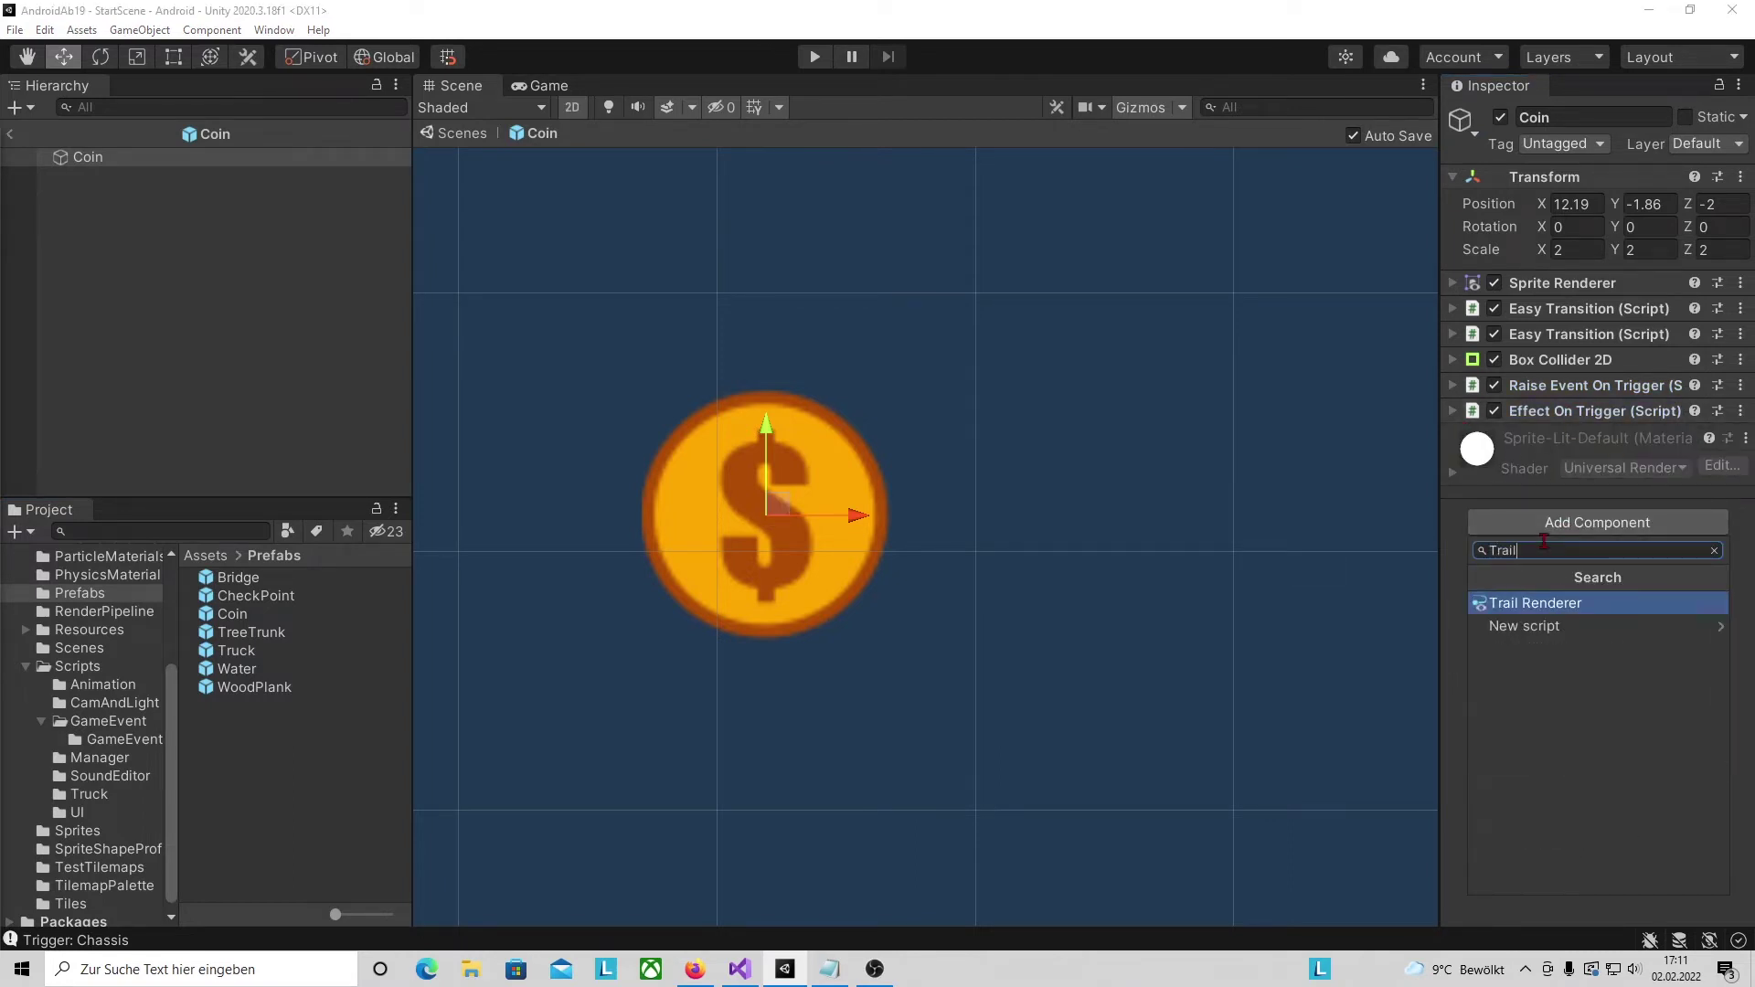
key(Return)
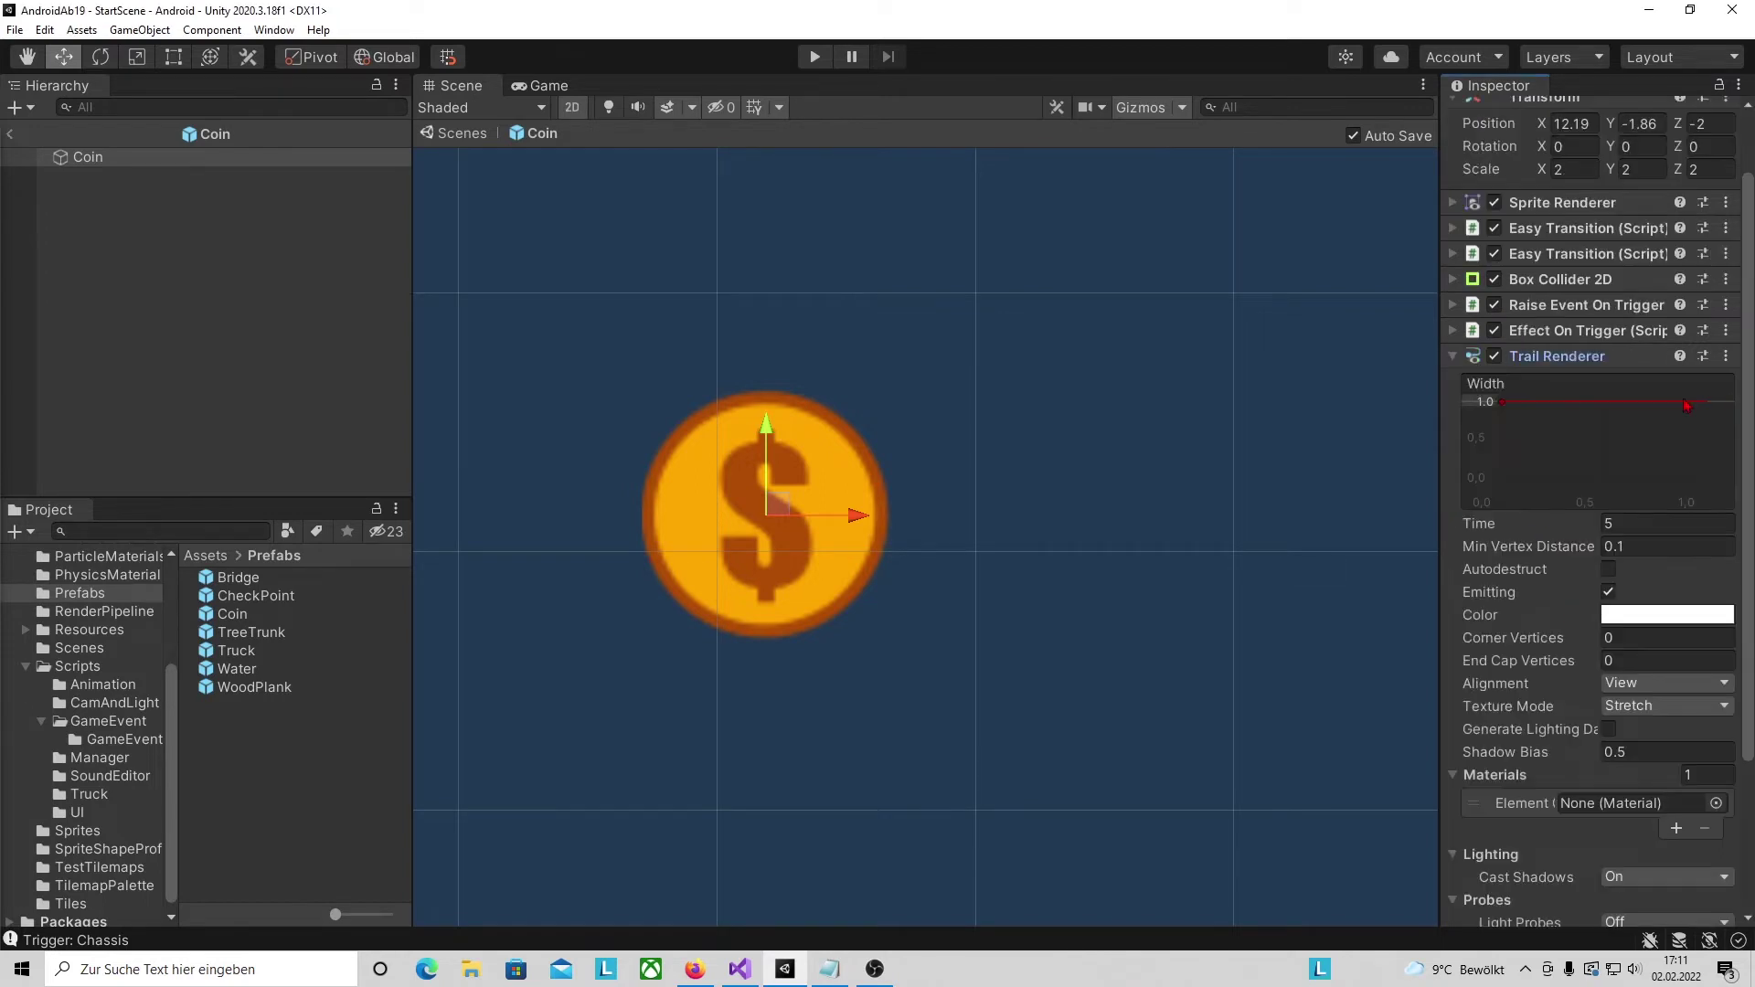
drag(1506, 410, 1504, 455)
double_click(1682, 458)
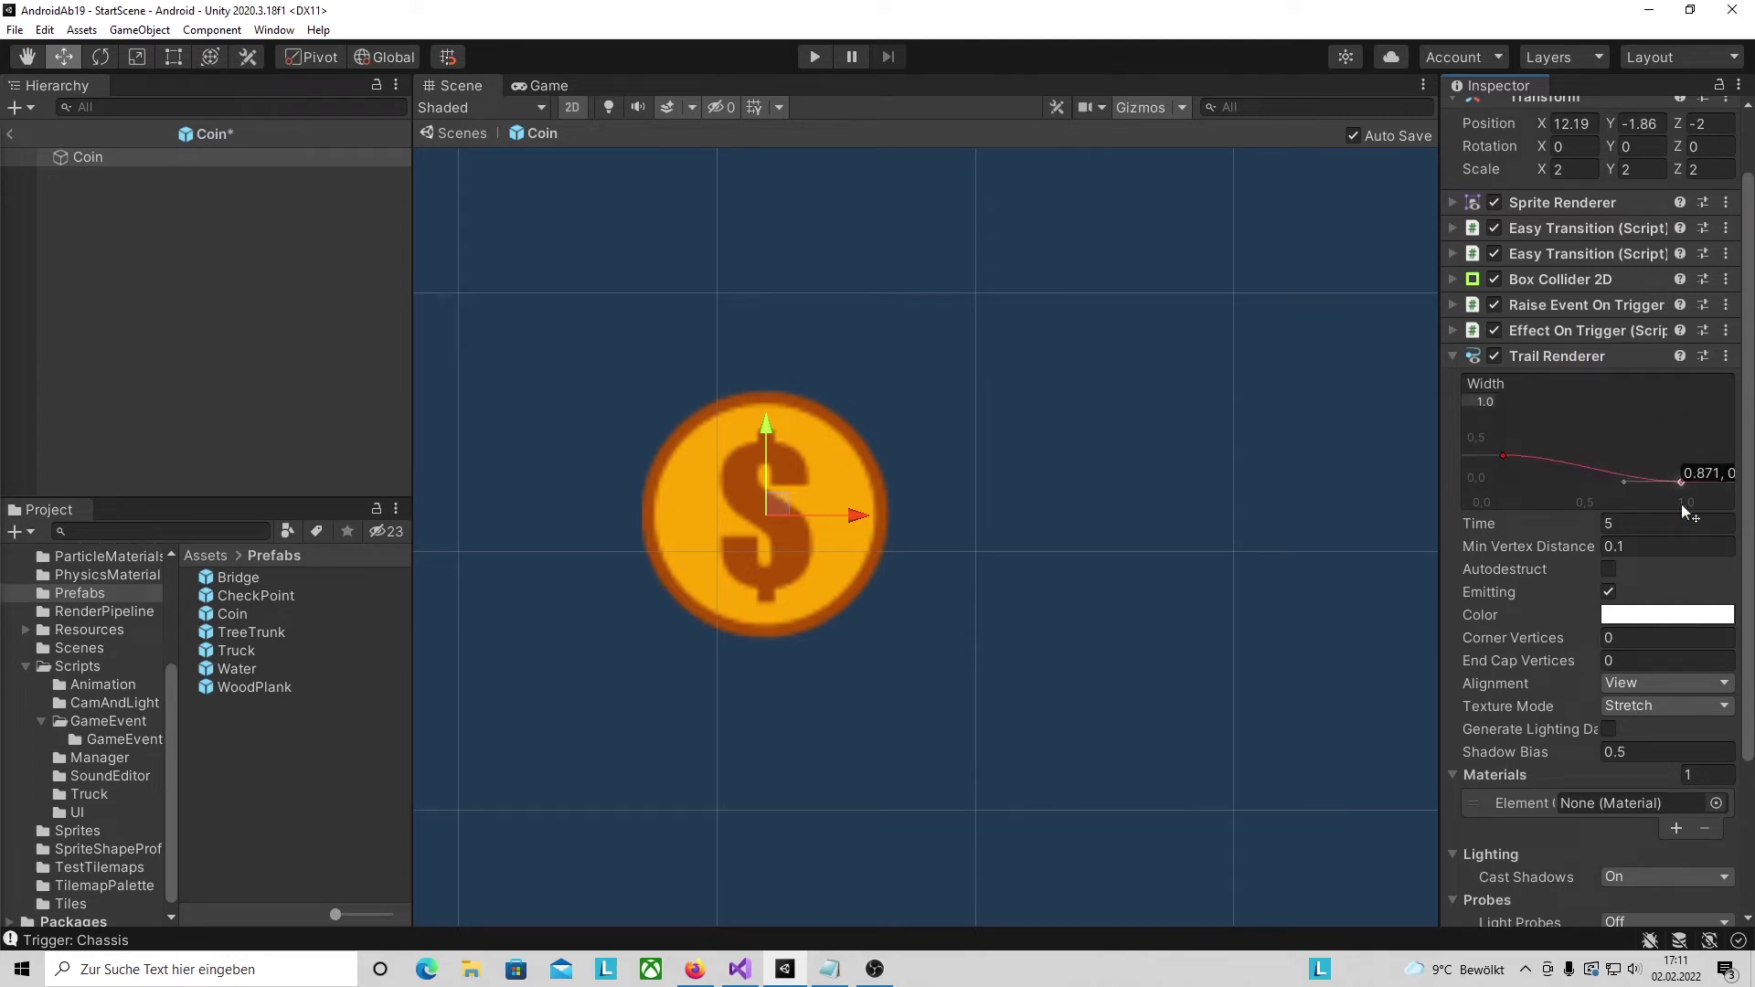
drag(1681, 459, 1682, 484)
- Assign the Default-Line material to the coin's trail
mouse_move(845, 517)
mouse_down()
mouse_move(1510, 585)
mouse_move(681, 588)
mouse_move(930, 596)
mouse_up()
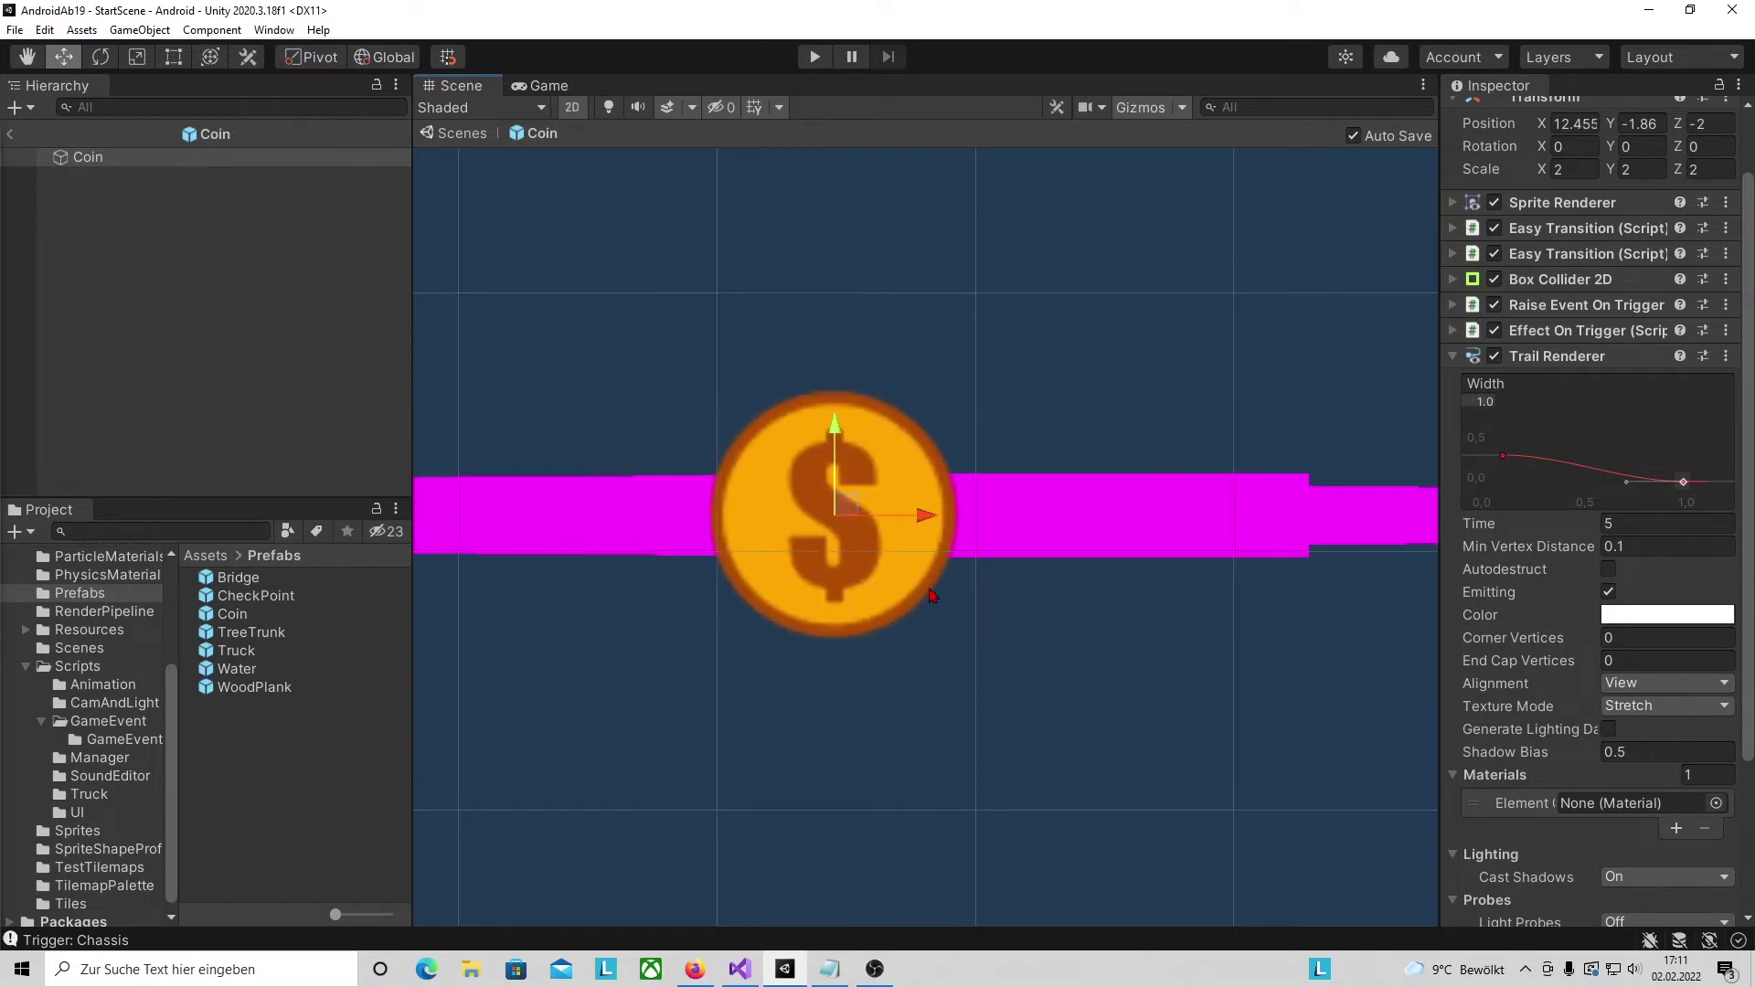
scroll(924, 512, down, 5)
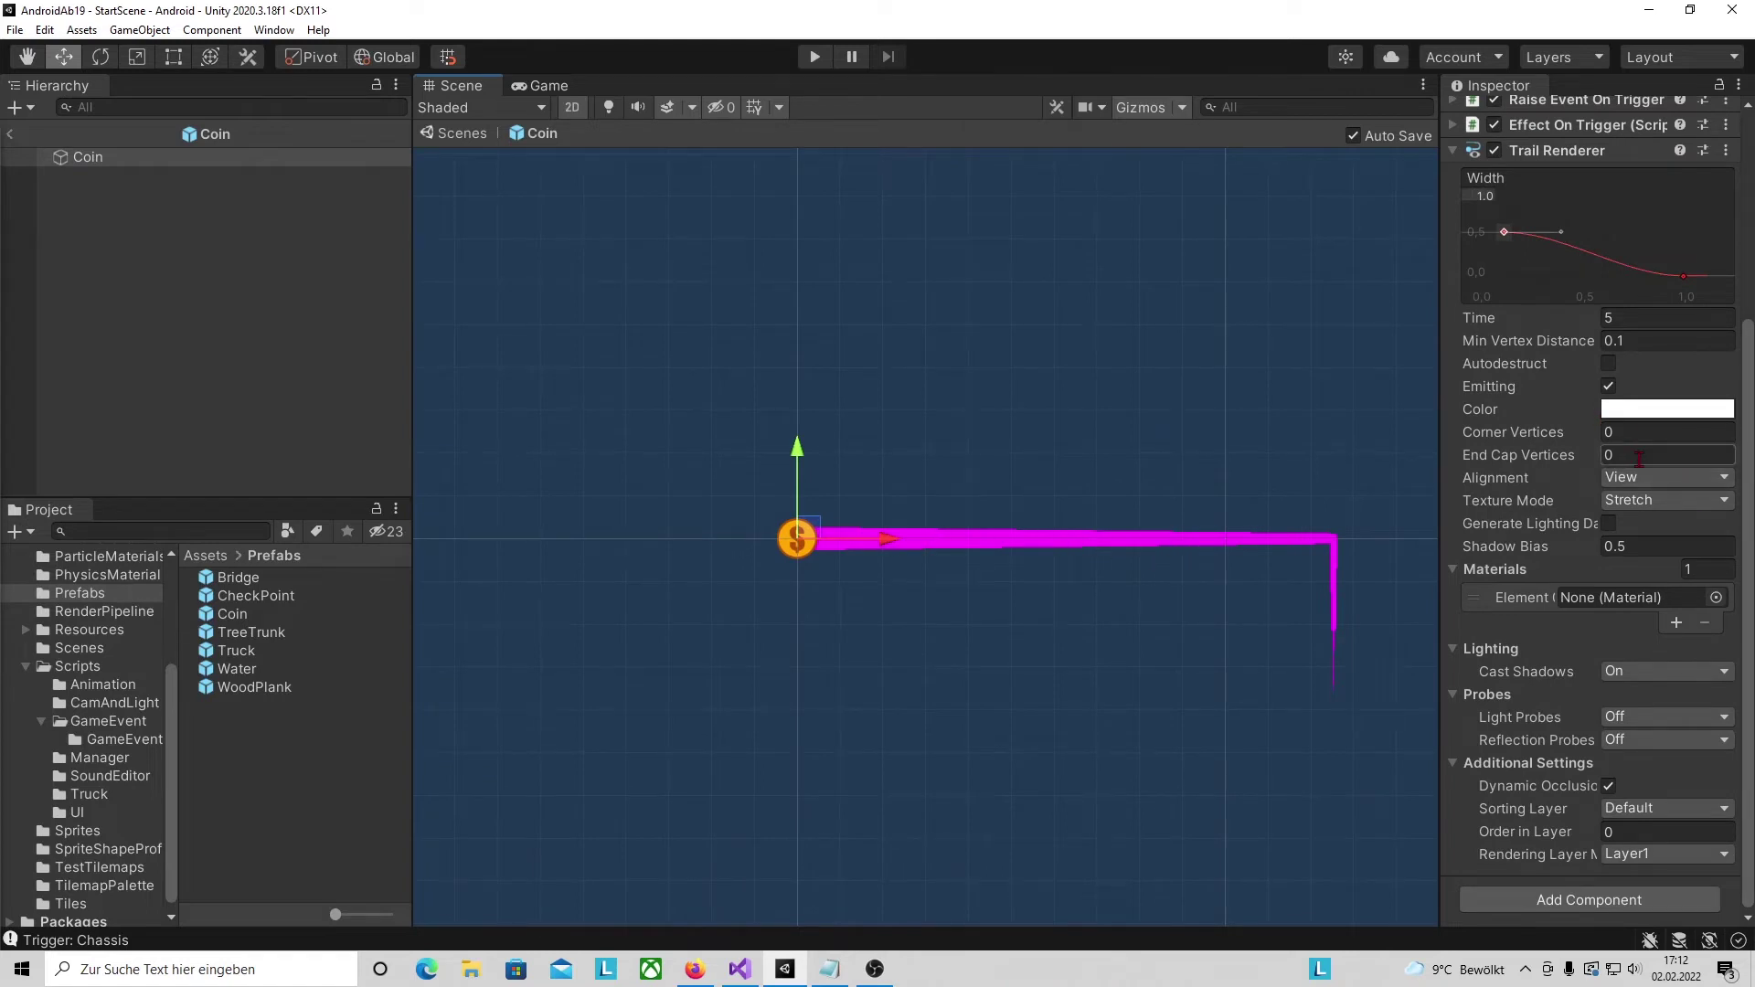
click(1717, 599)
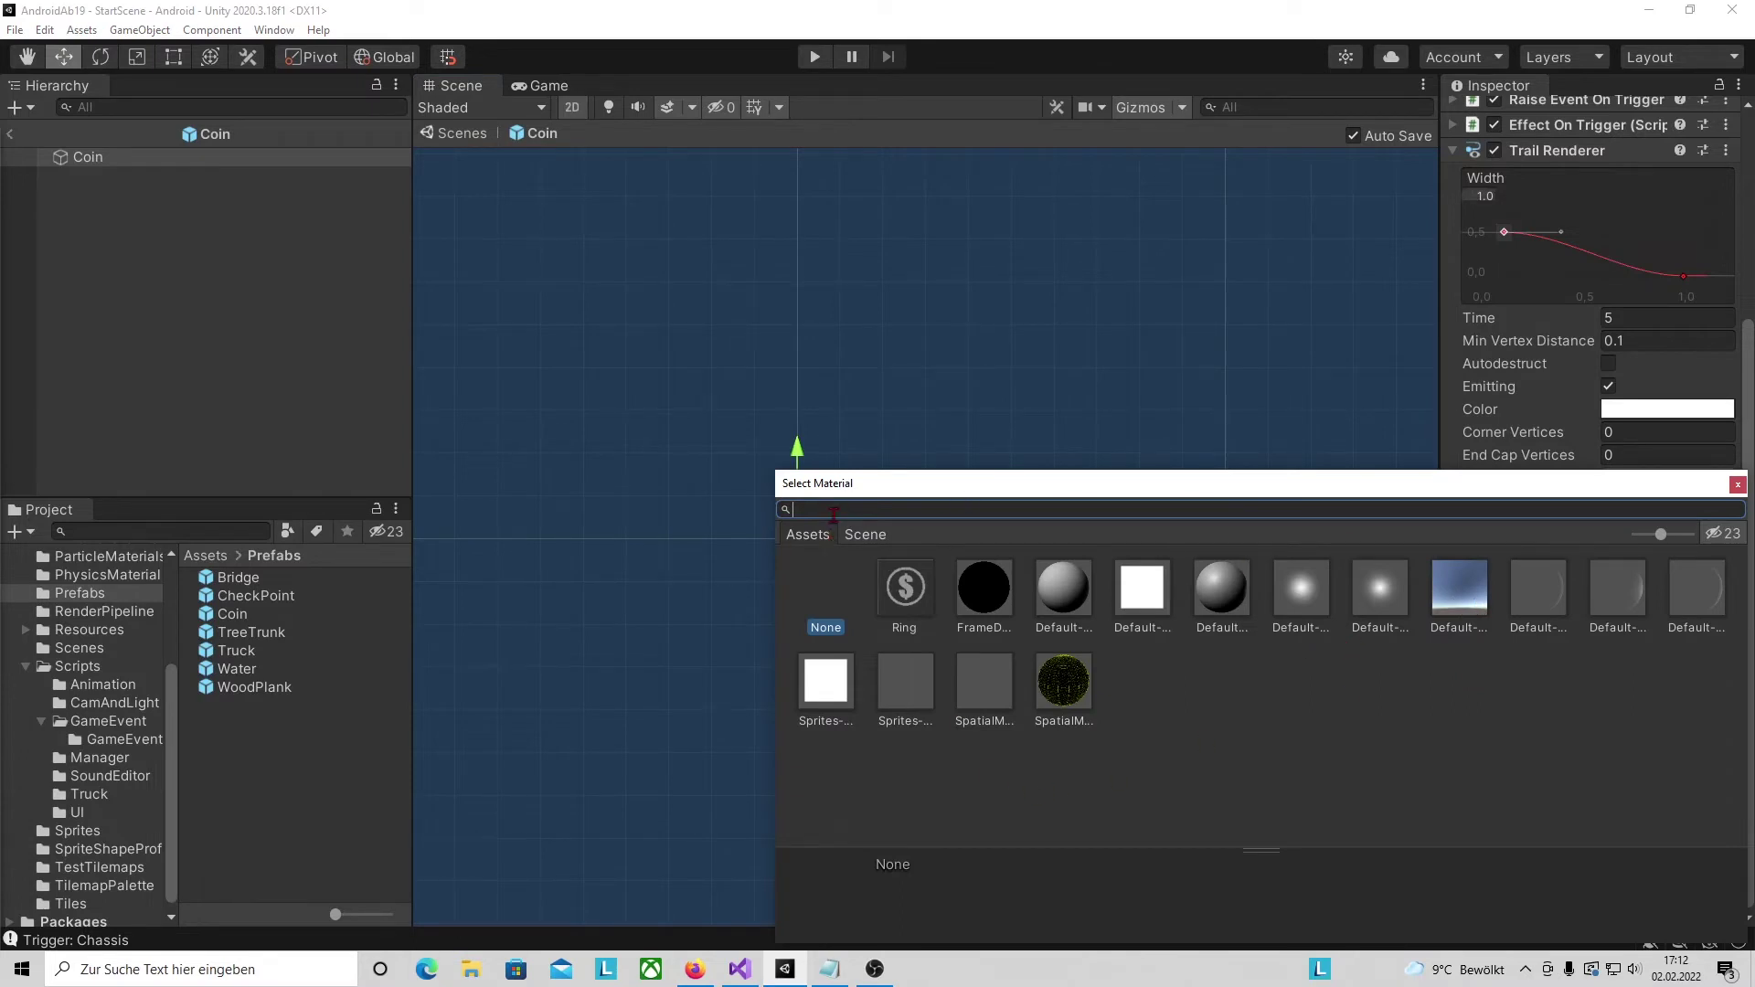
double_click(1162, 599)
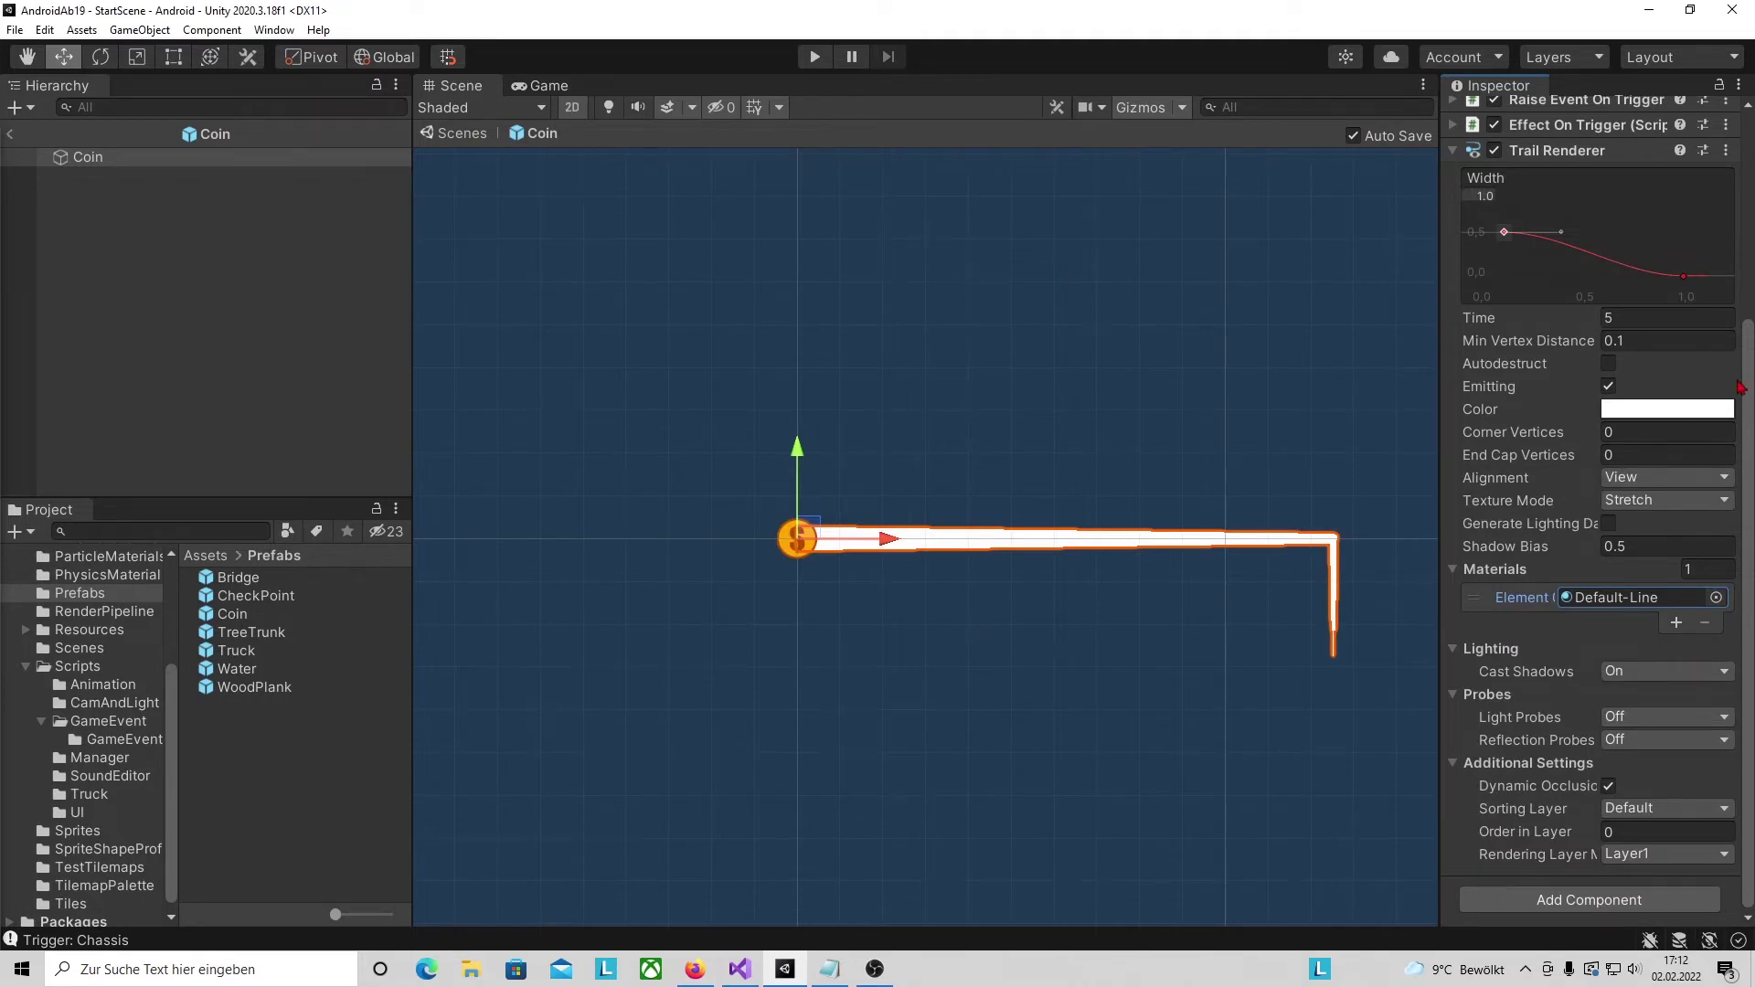
click(1662, 411)
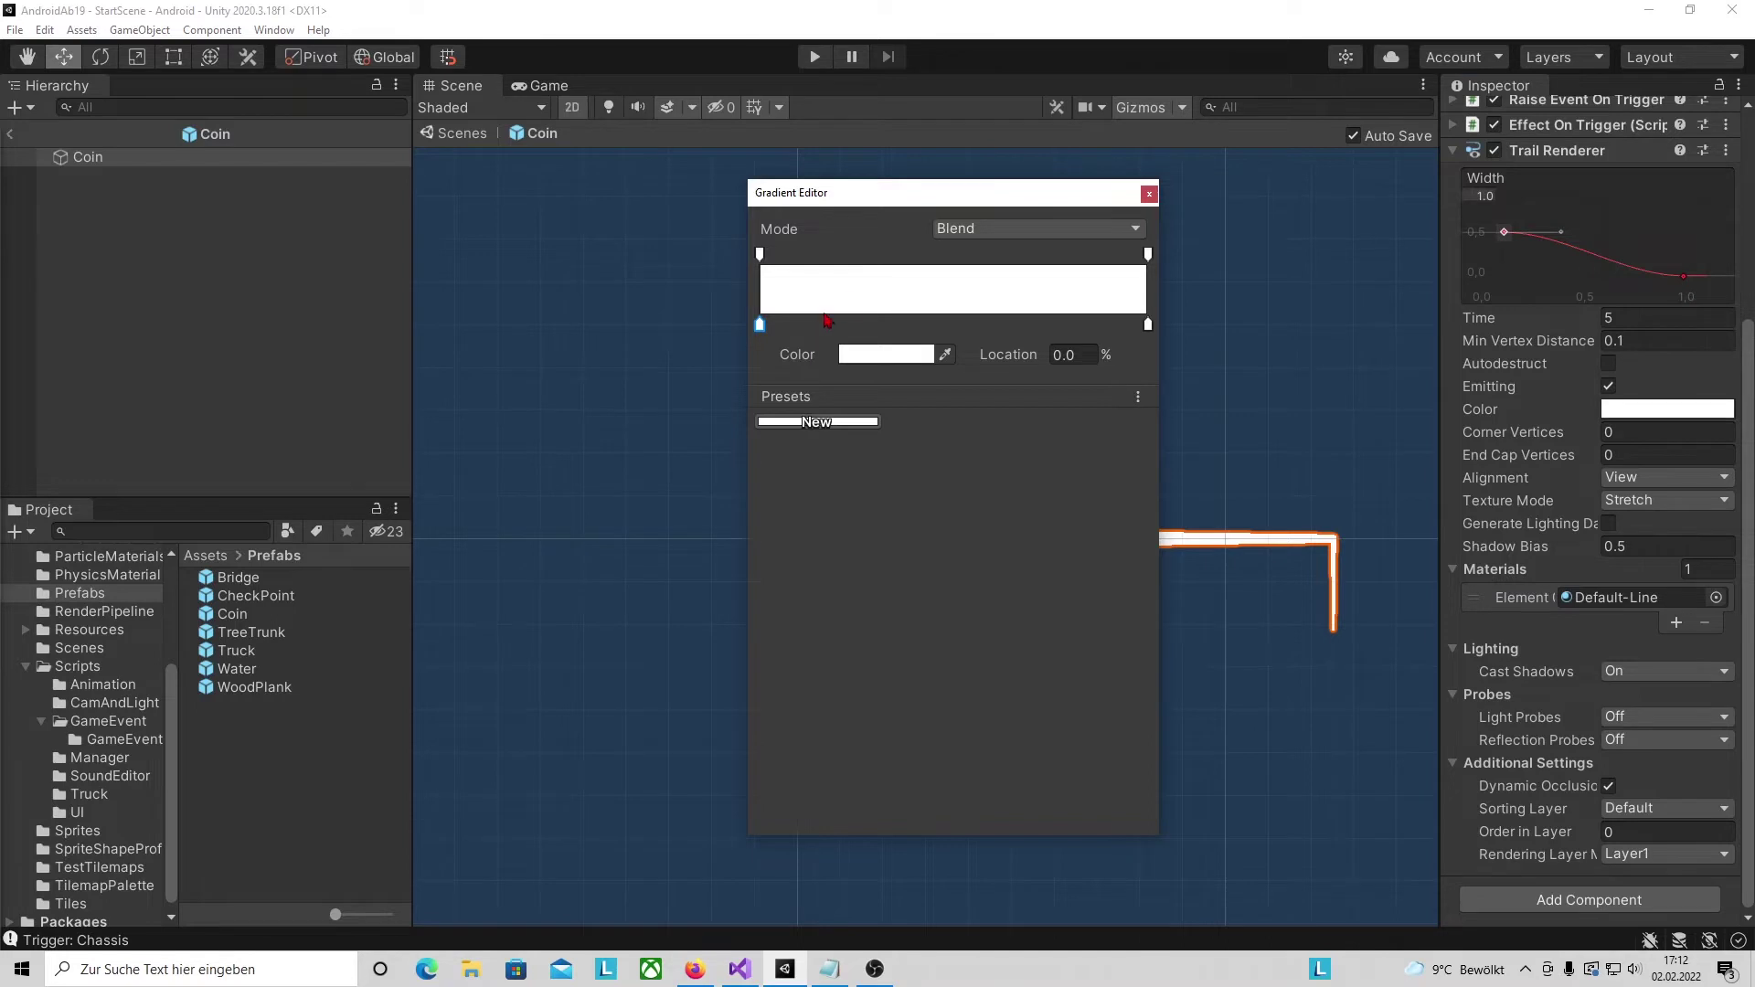
- Set the trail gradient's right colour key to FFB400 and lower the left alpha key to 145
click(1149, 326)
click(885, 355)
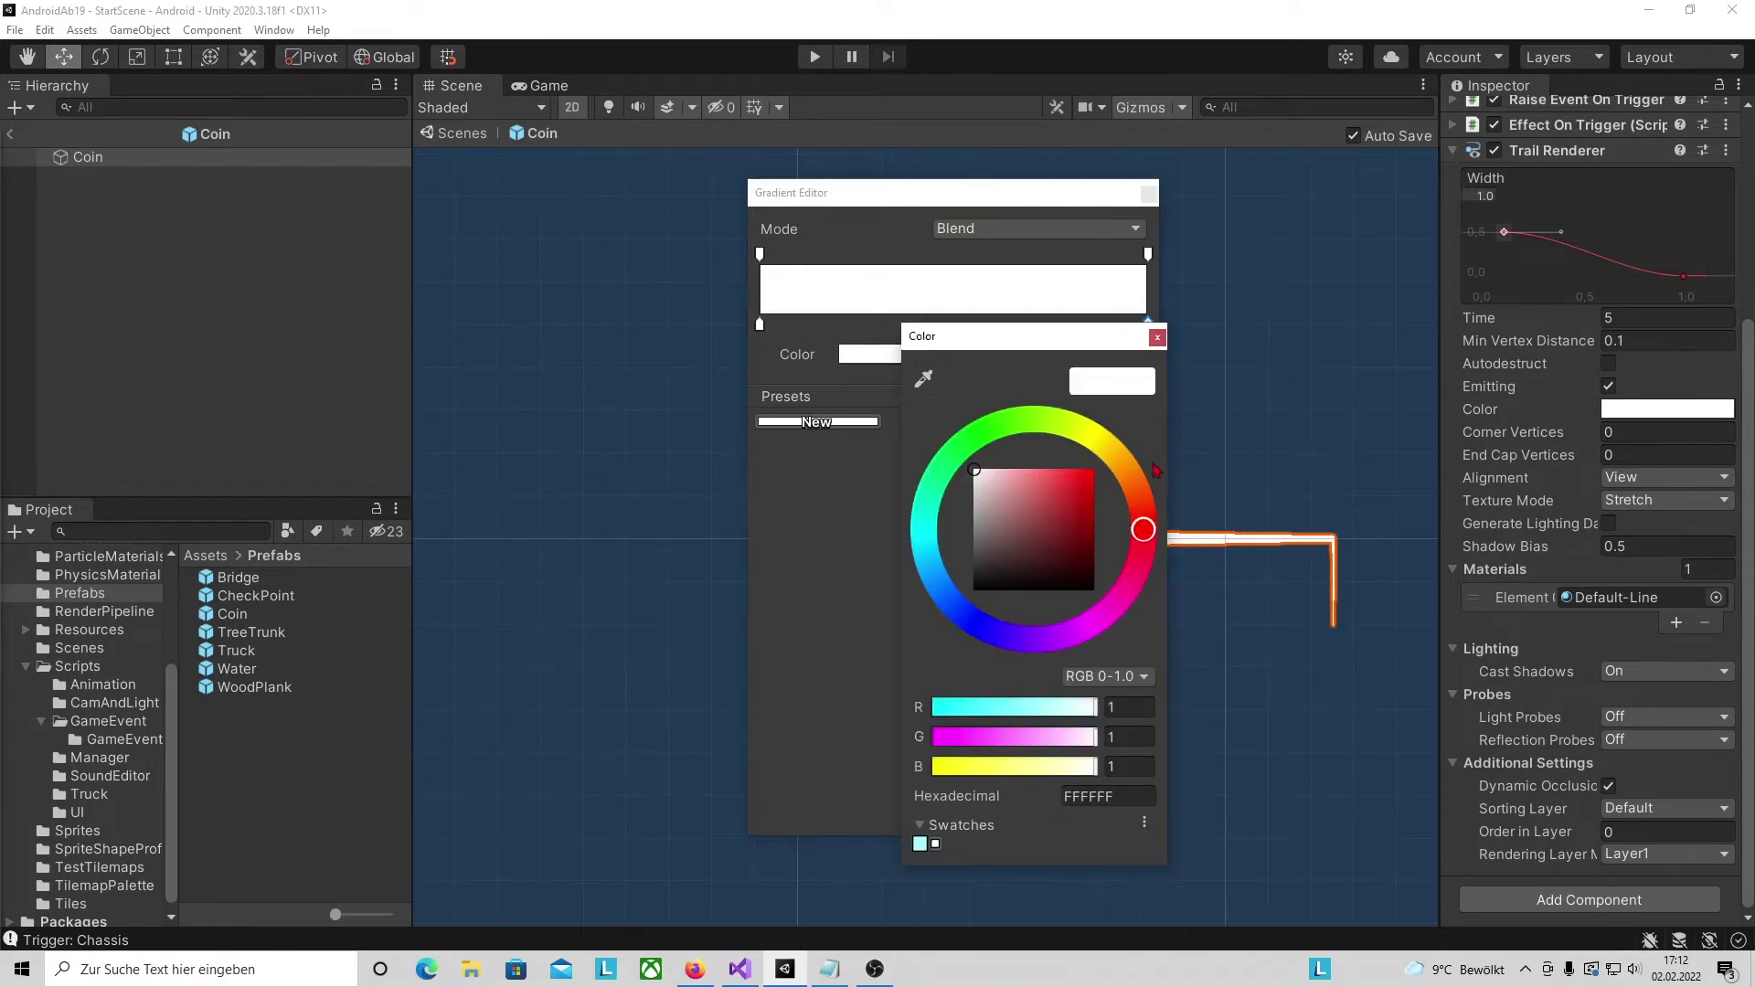
click(1115, 456)
click(1095, 469)
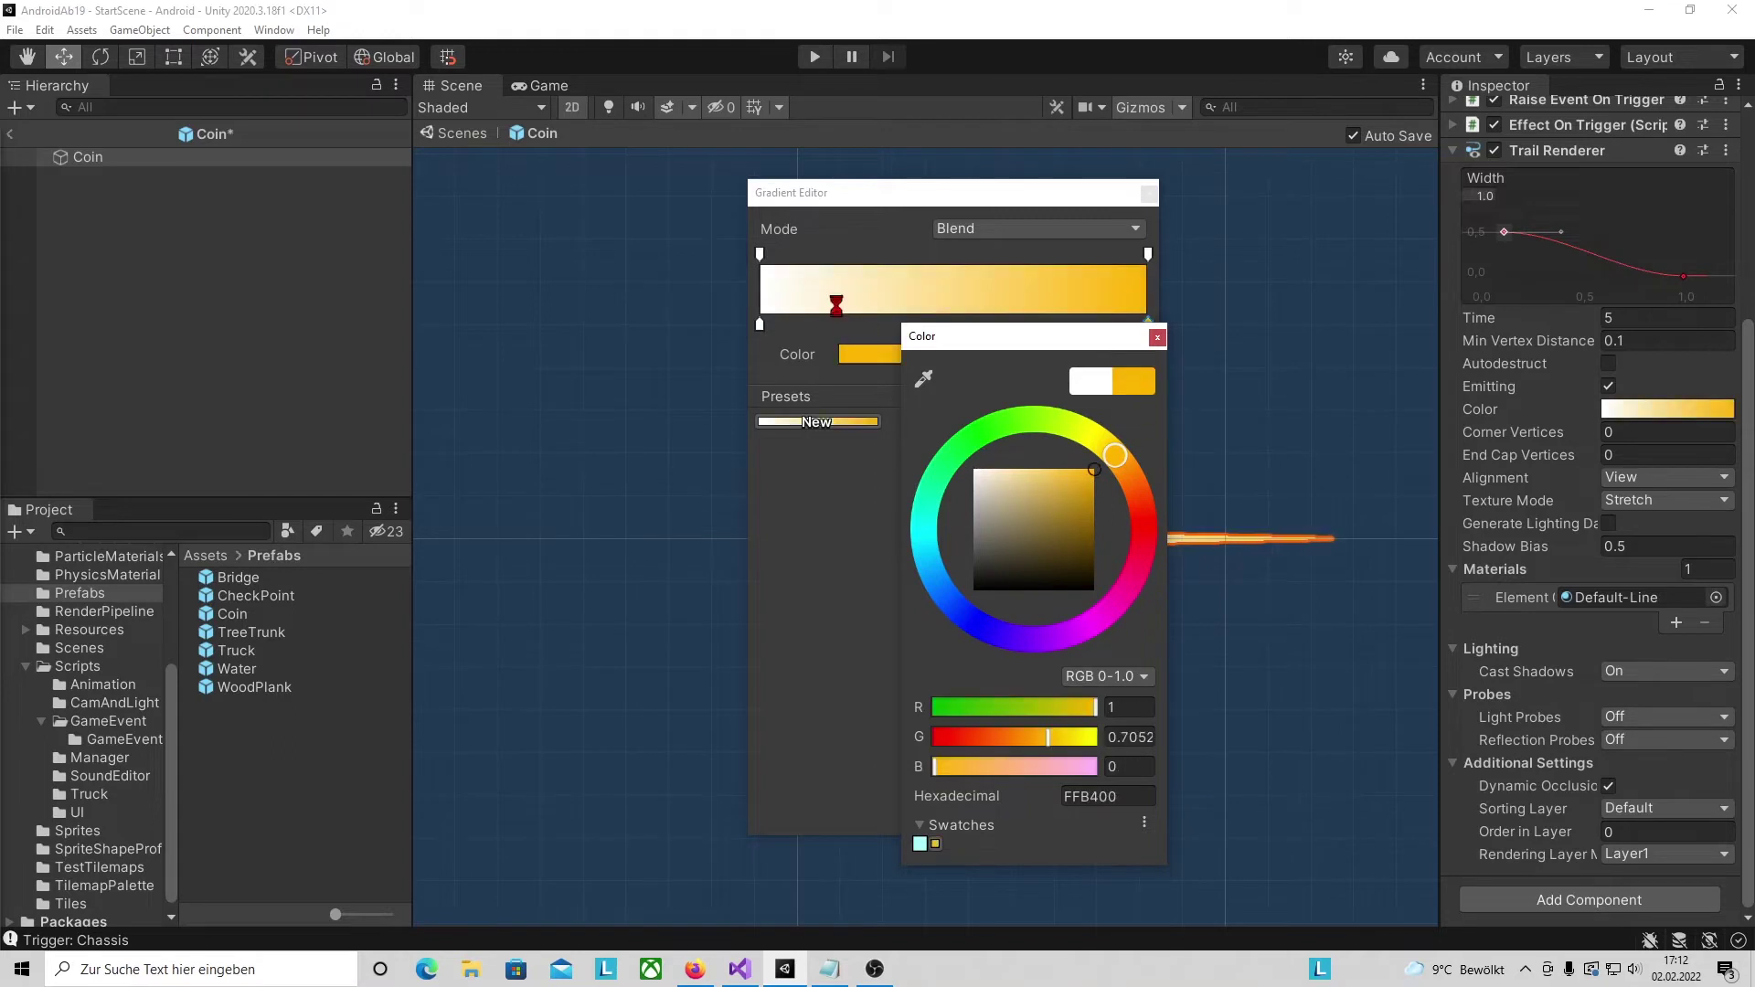
click(836, 304)
click(761, 255)
drag(913, 355, 855, 357)
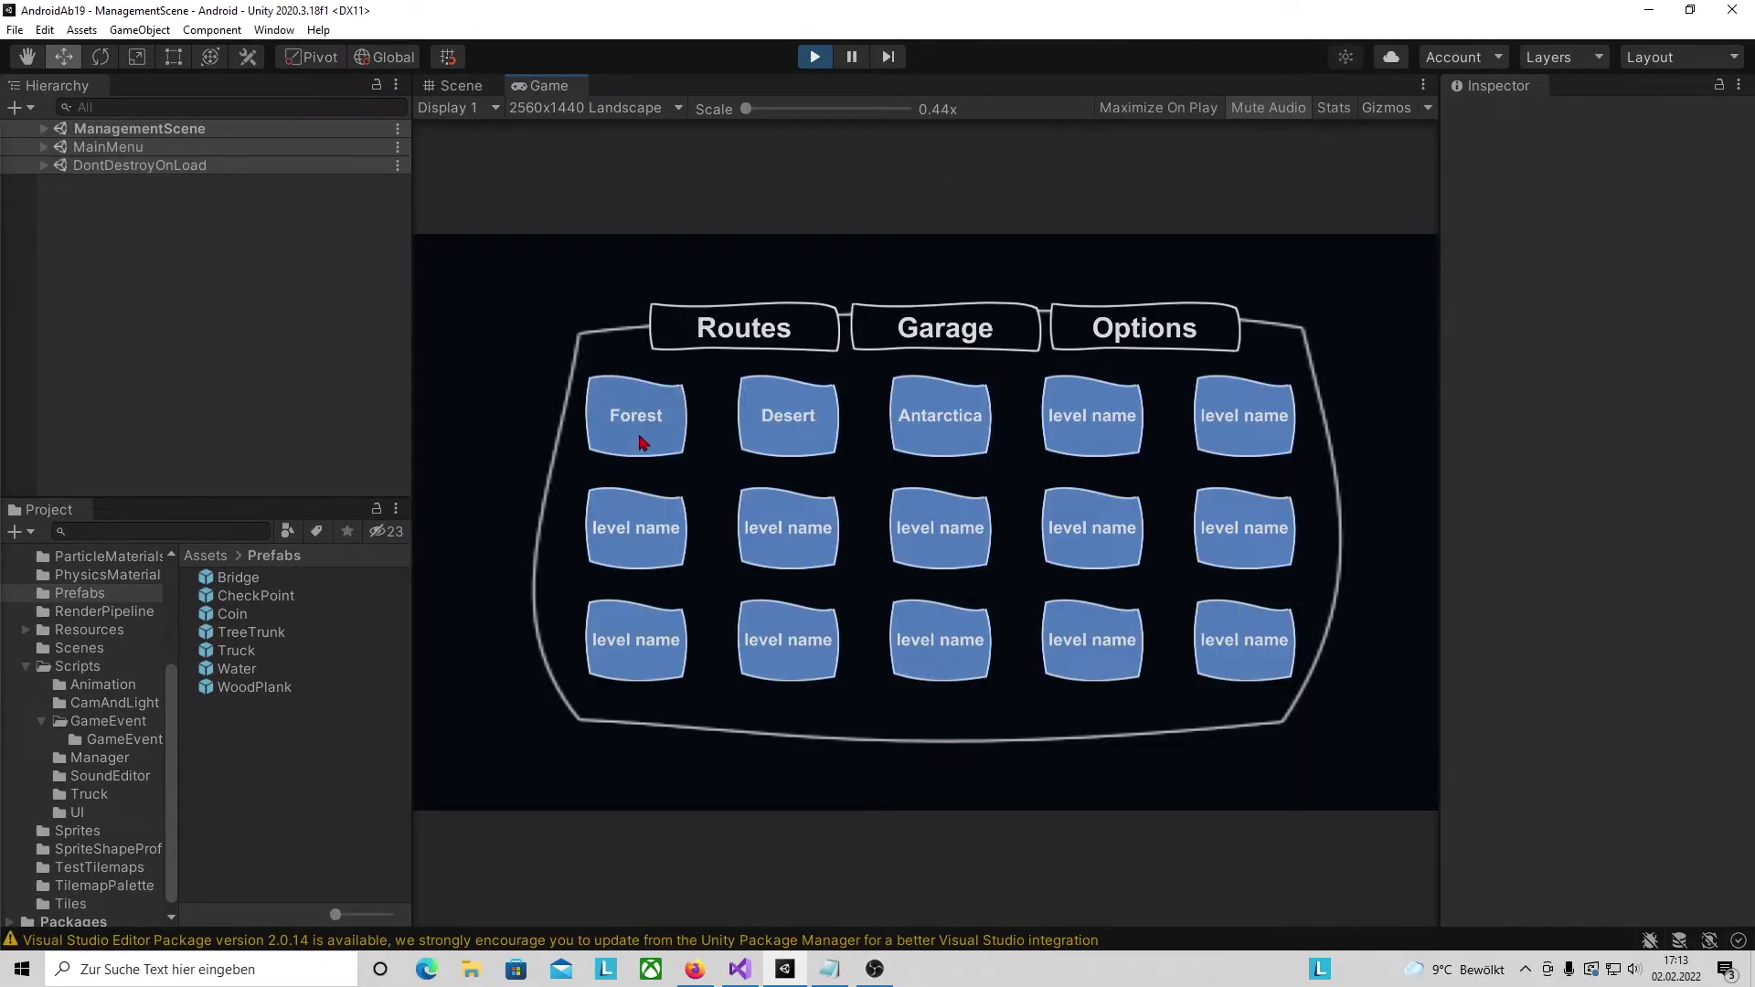
- Drive through the Forest level collecting coins up to 192, then stop the game
click(644, 440)
drag(1362, 713, 1376, 737)
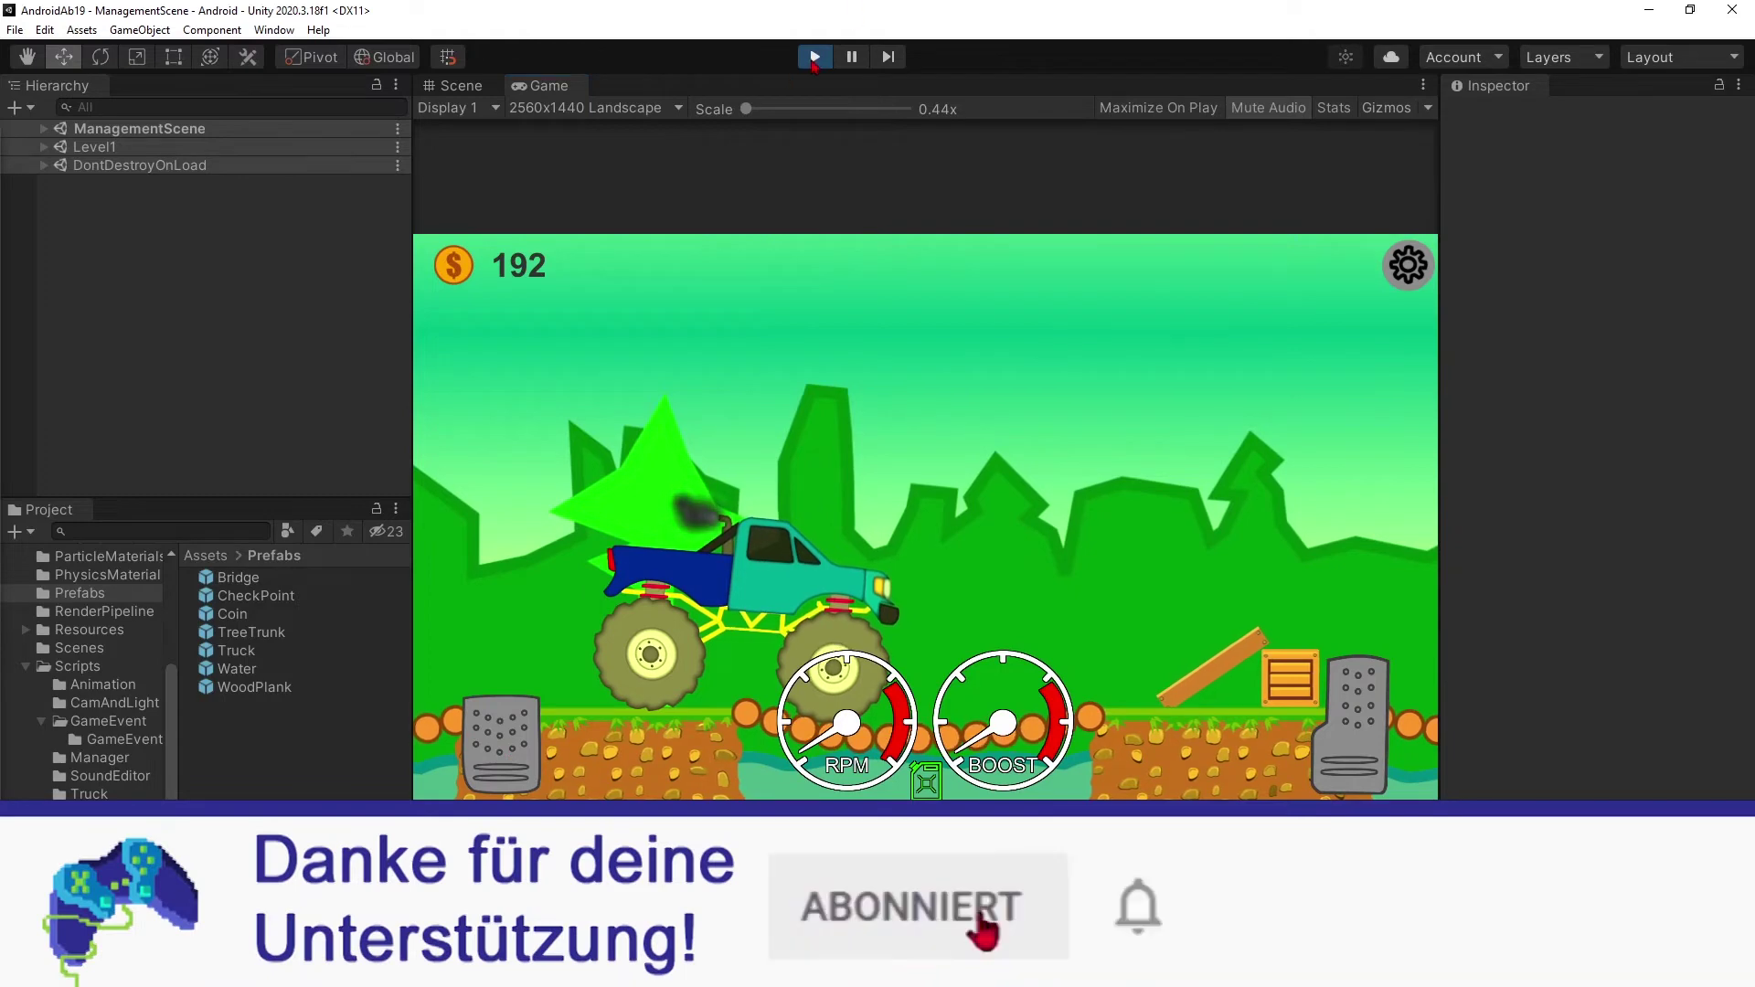
click(814, 60)
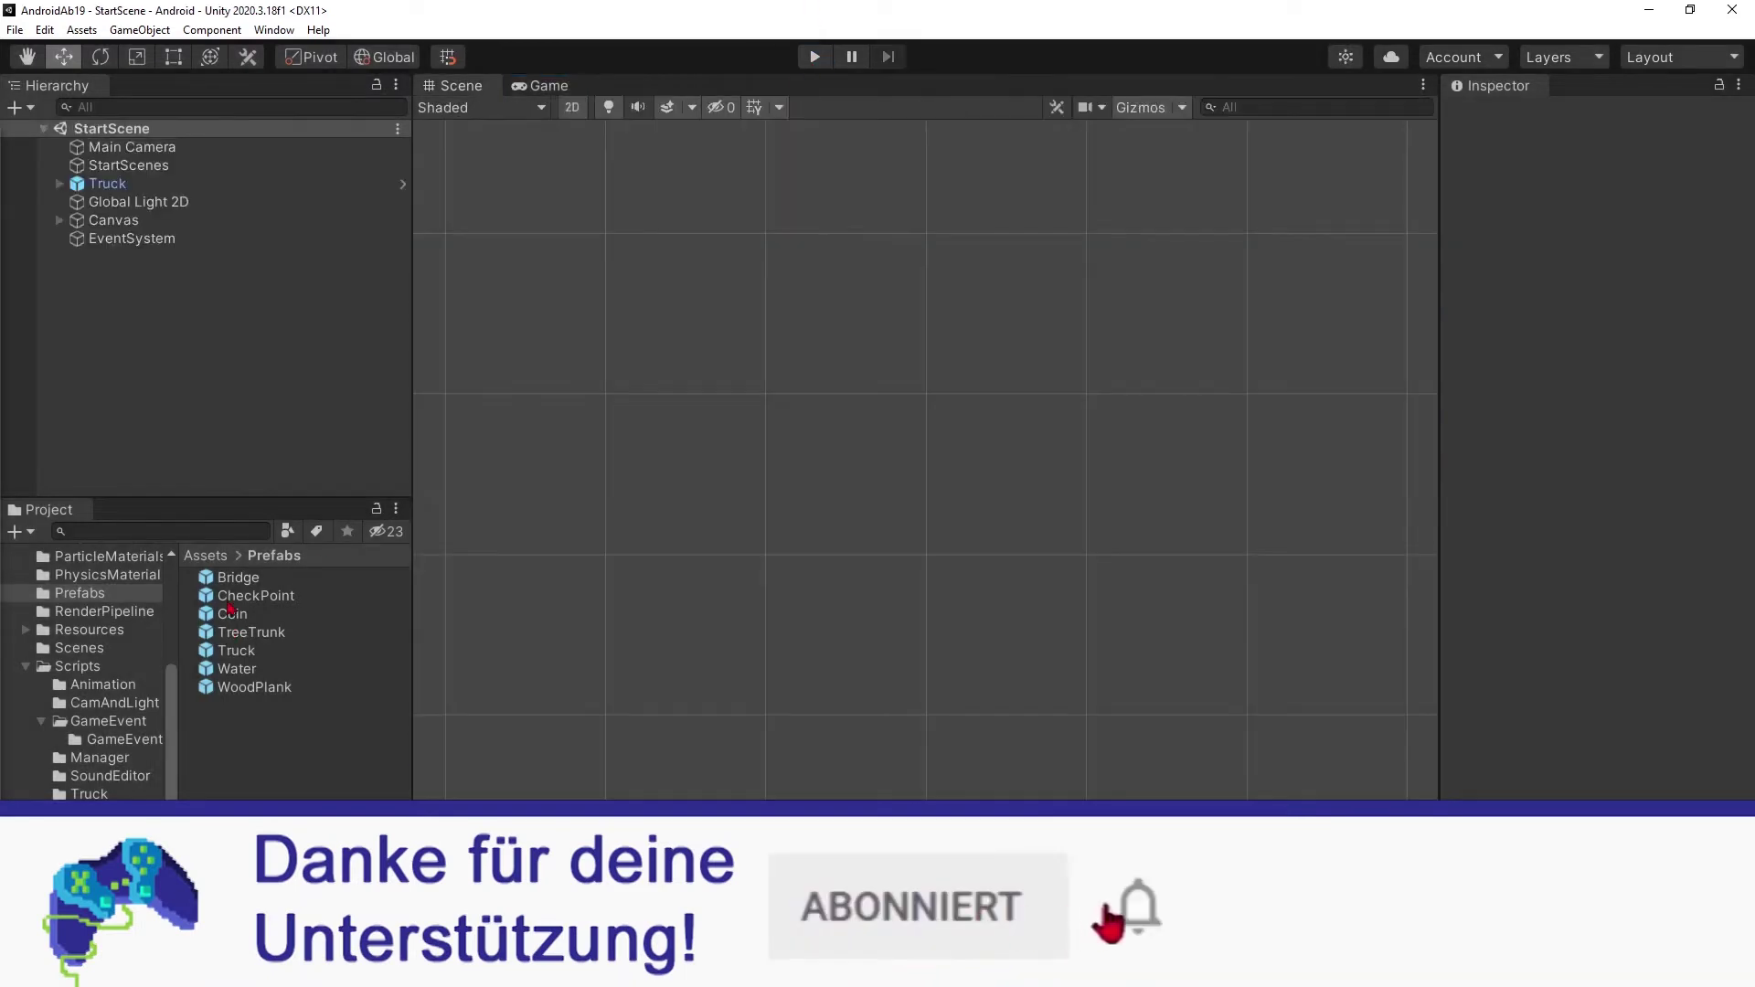
- Put the Coin trail on the Truck sorting layer and compare its order with the Sprite Renderer
click(243, 619)
double_click(244, 619)
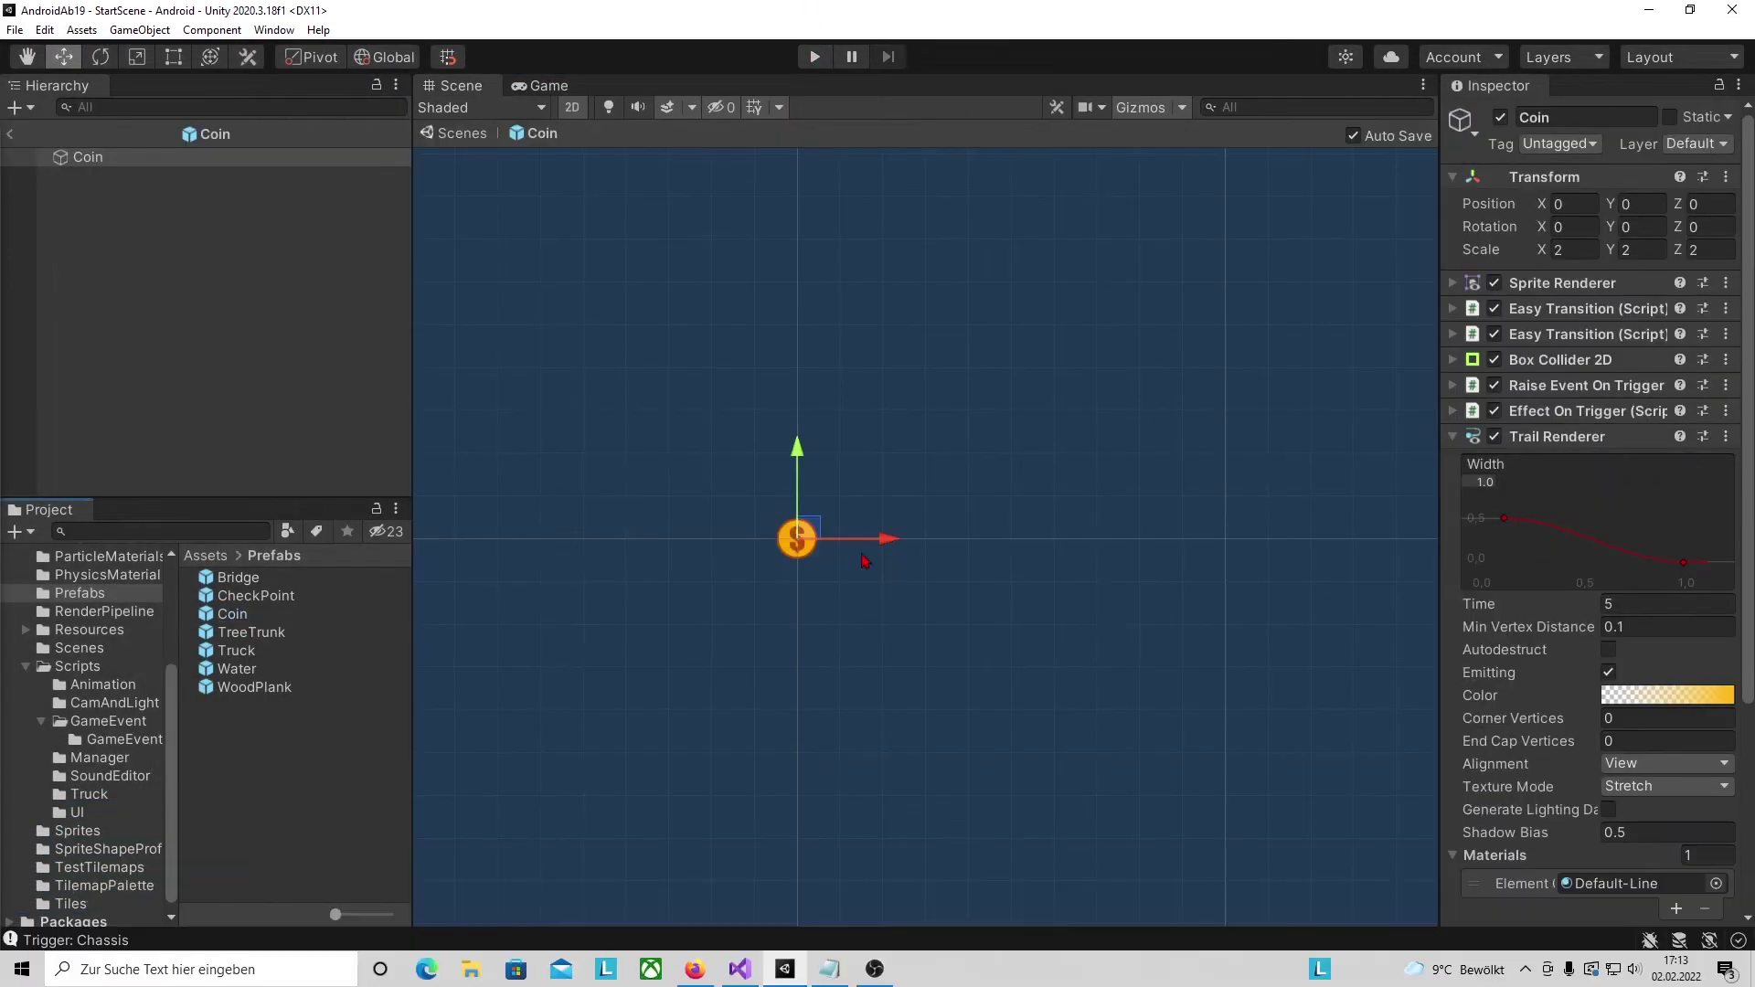
scroll(1627, 548, down, 5)
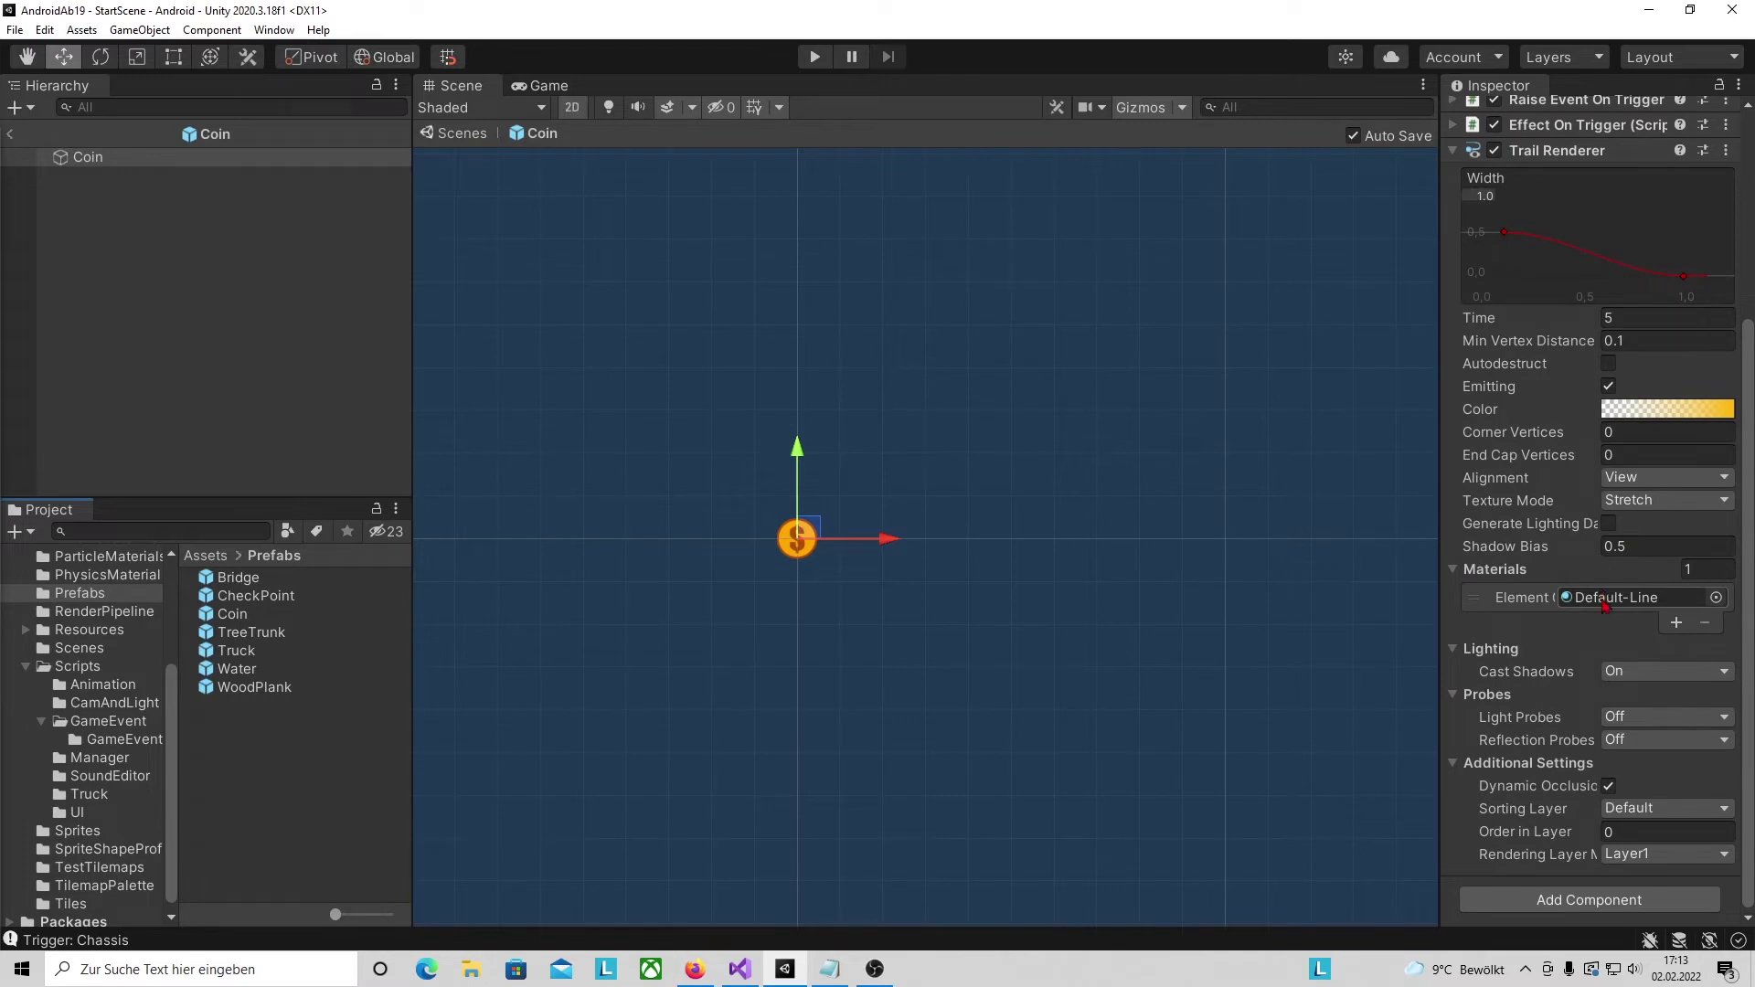
click(1670, 815)
click(1655, 895)
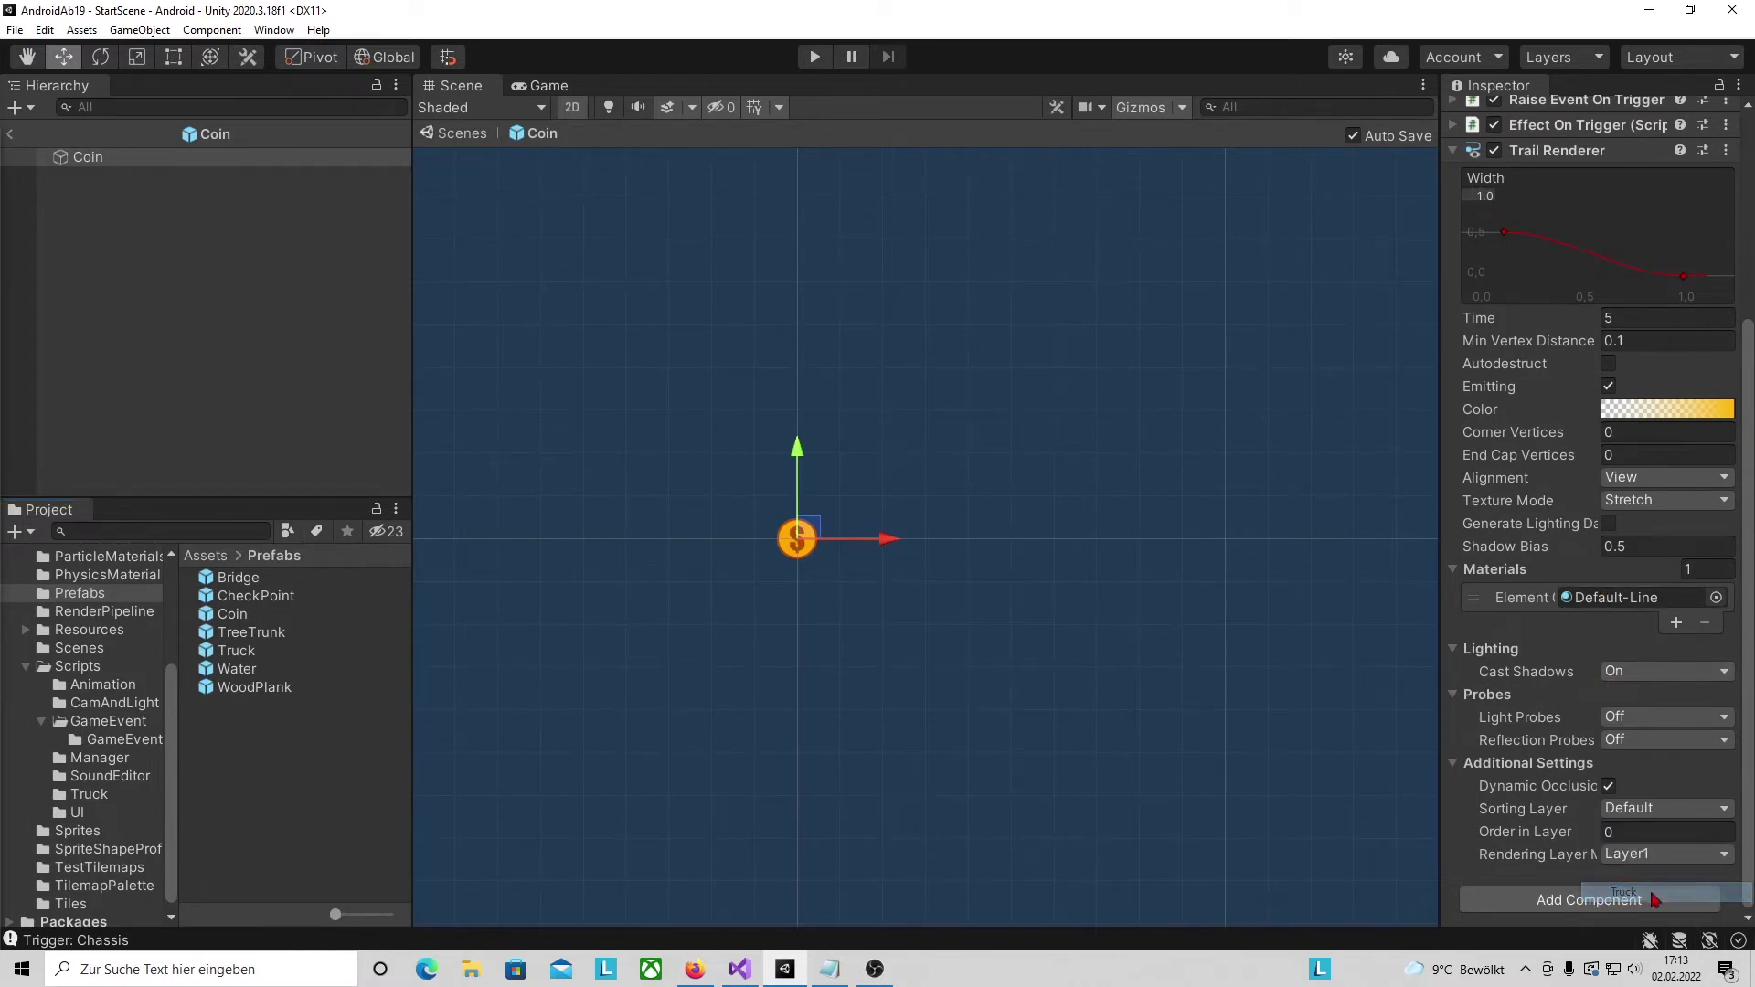
click(1633, 836)
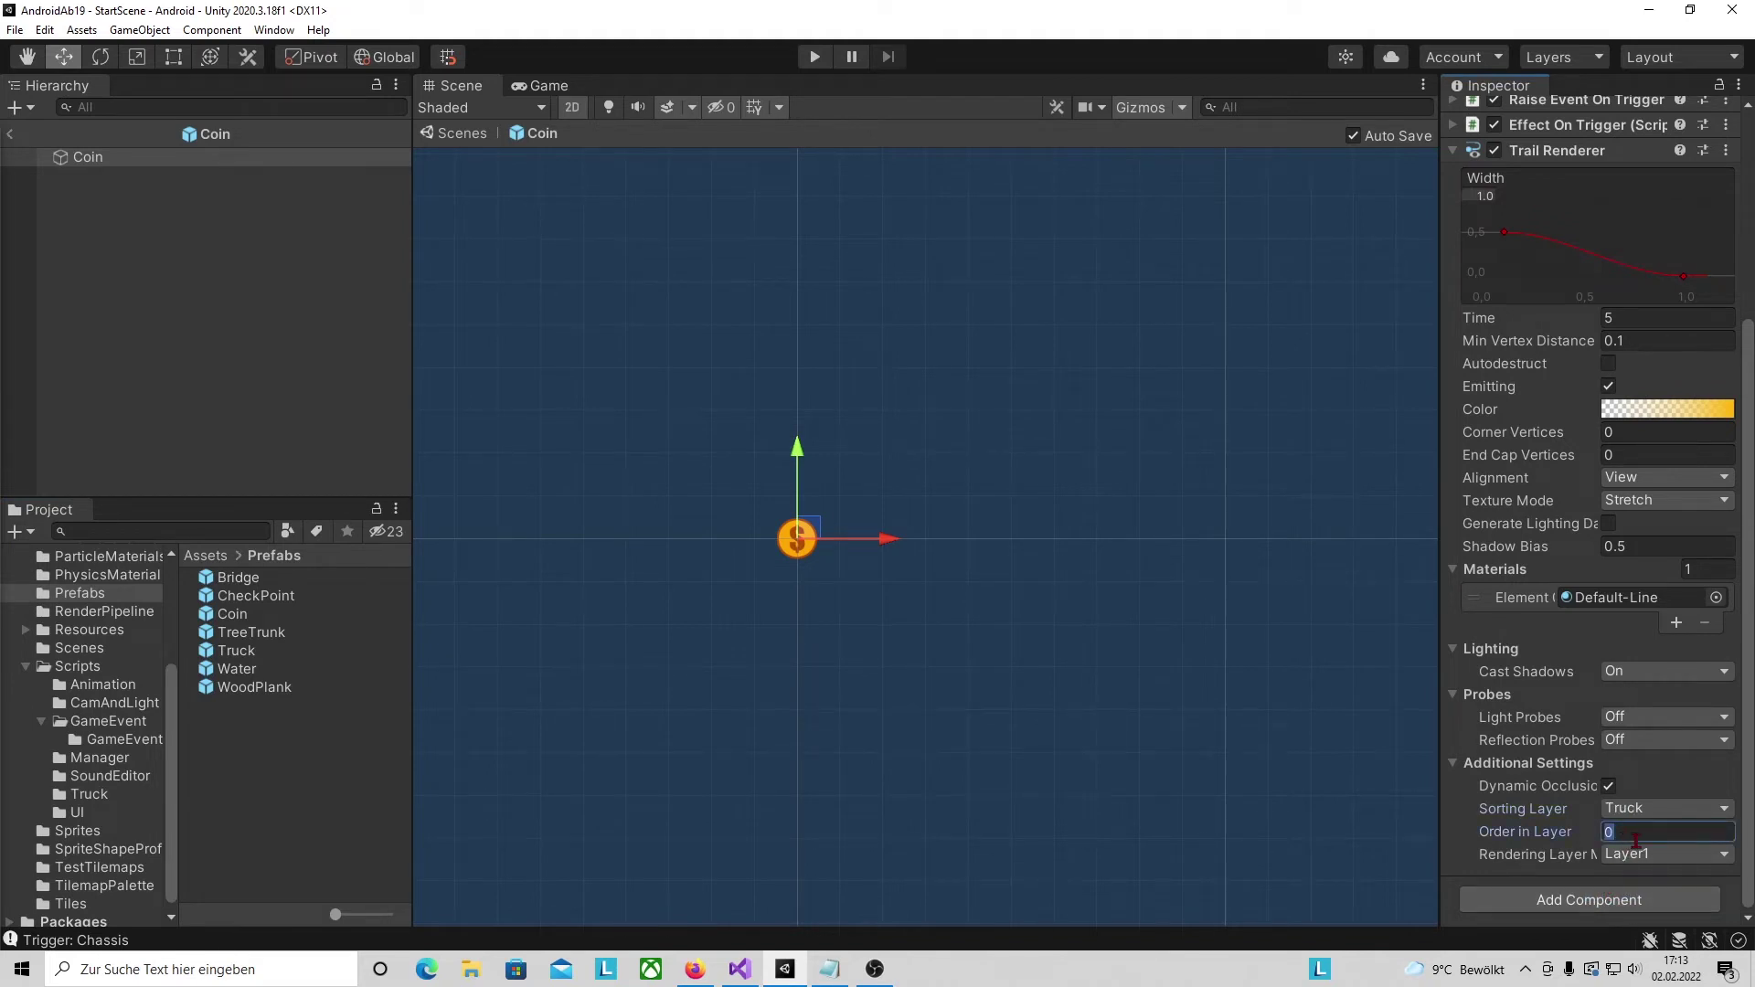
text(2)
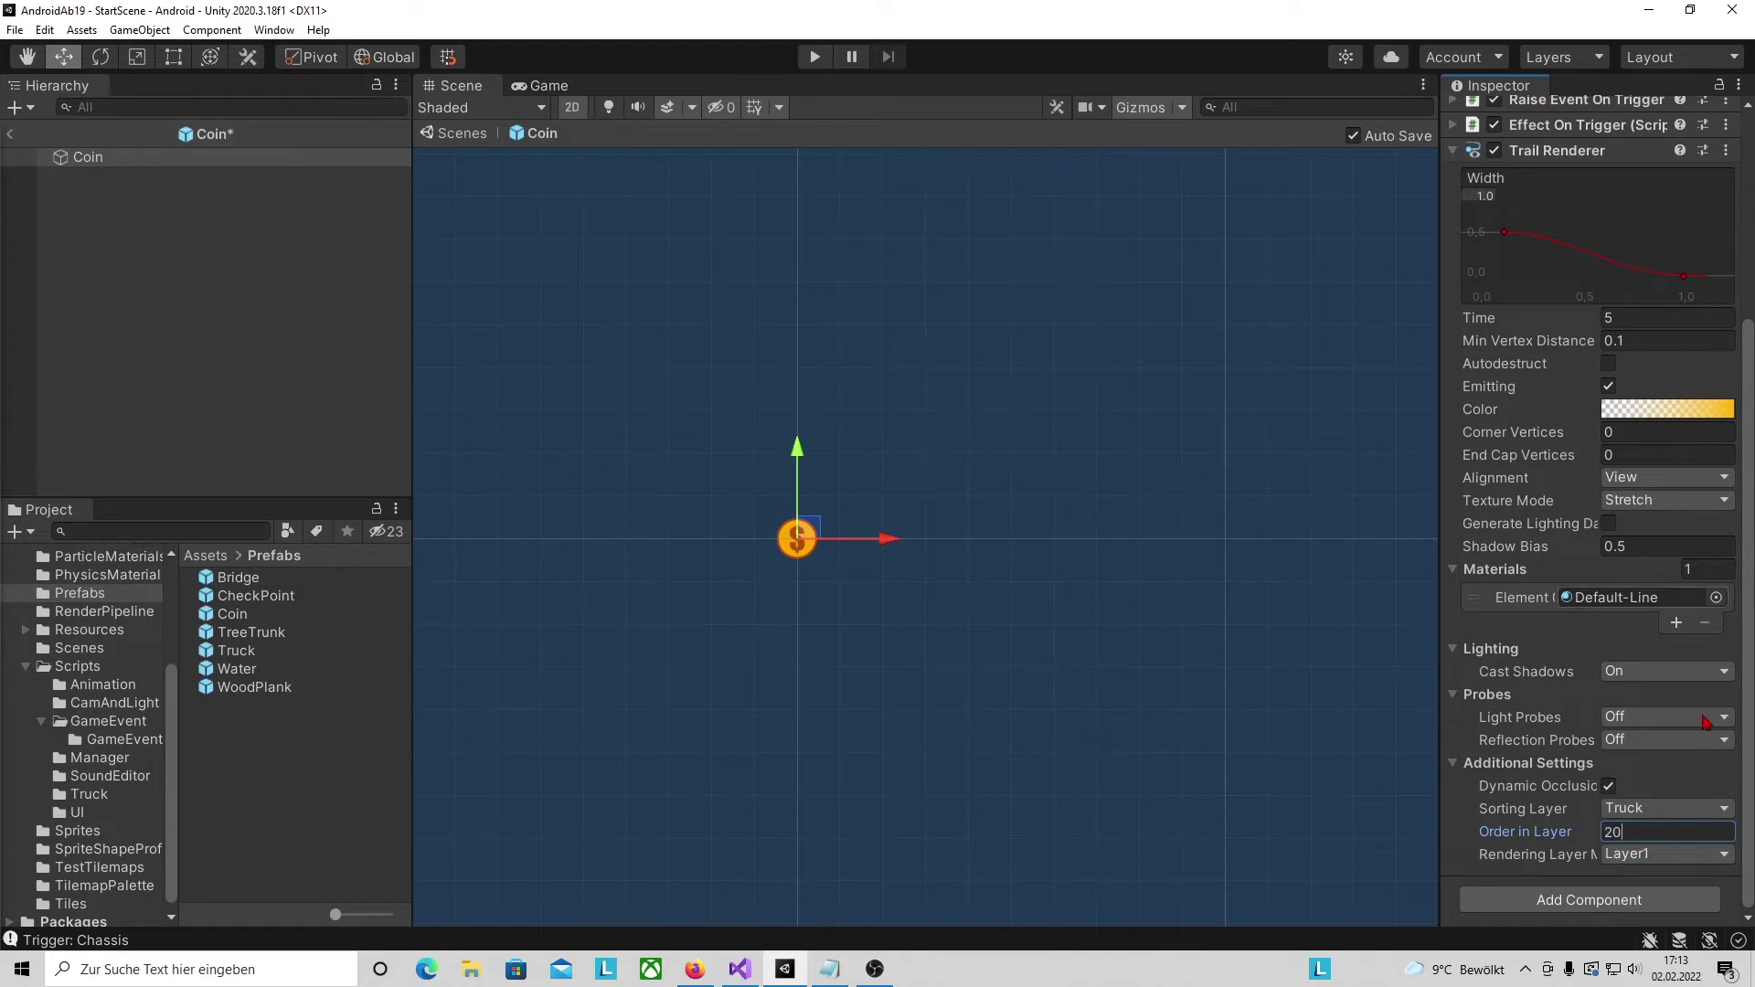
scroll(1529, 339, up, 5)
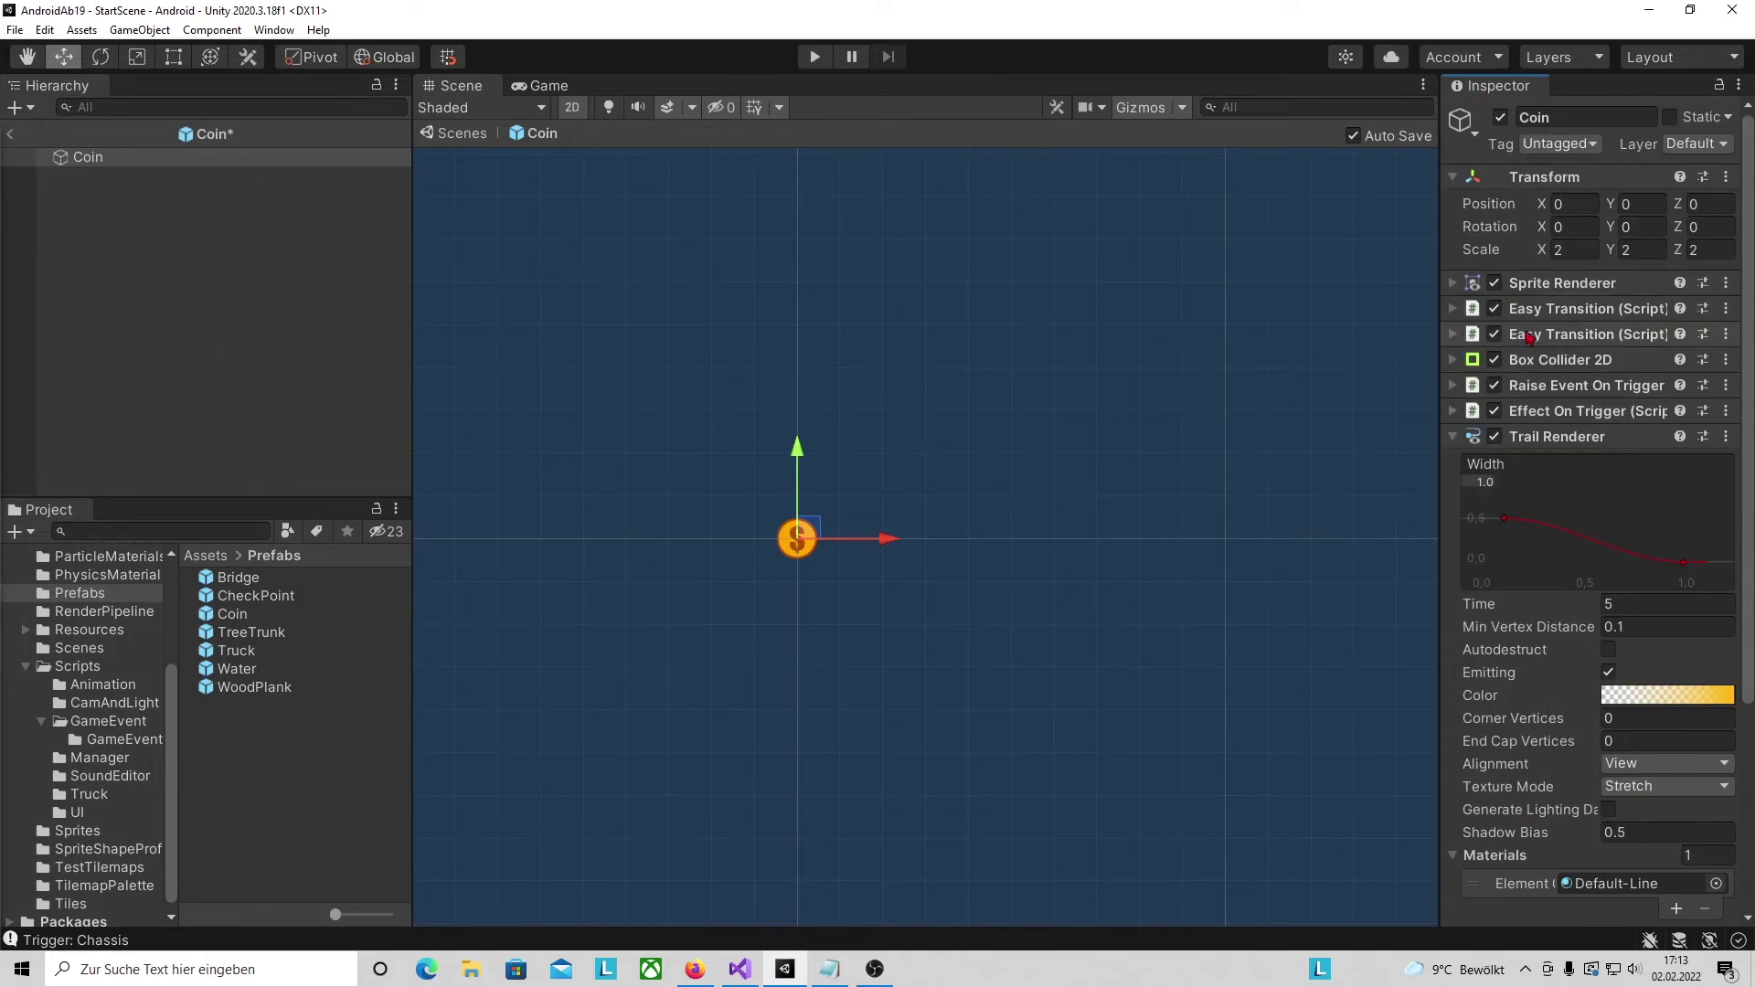
click(1551, 284)
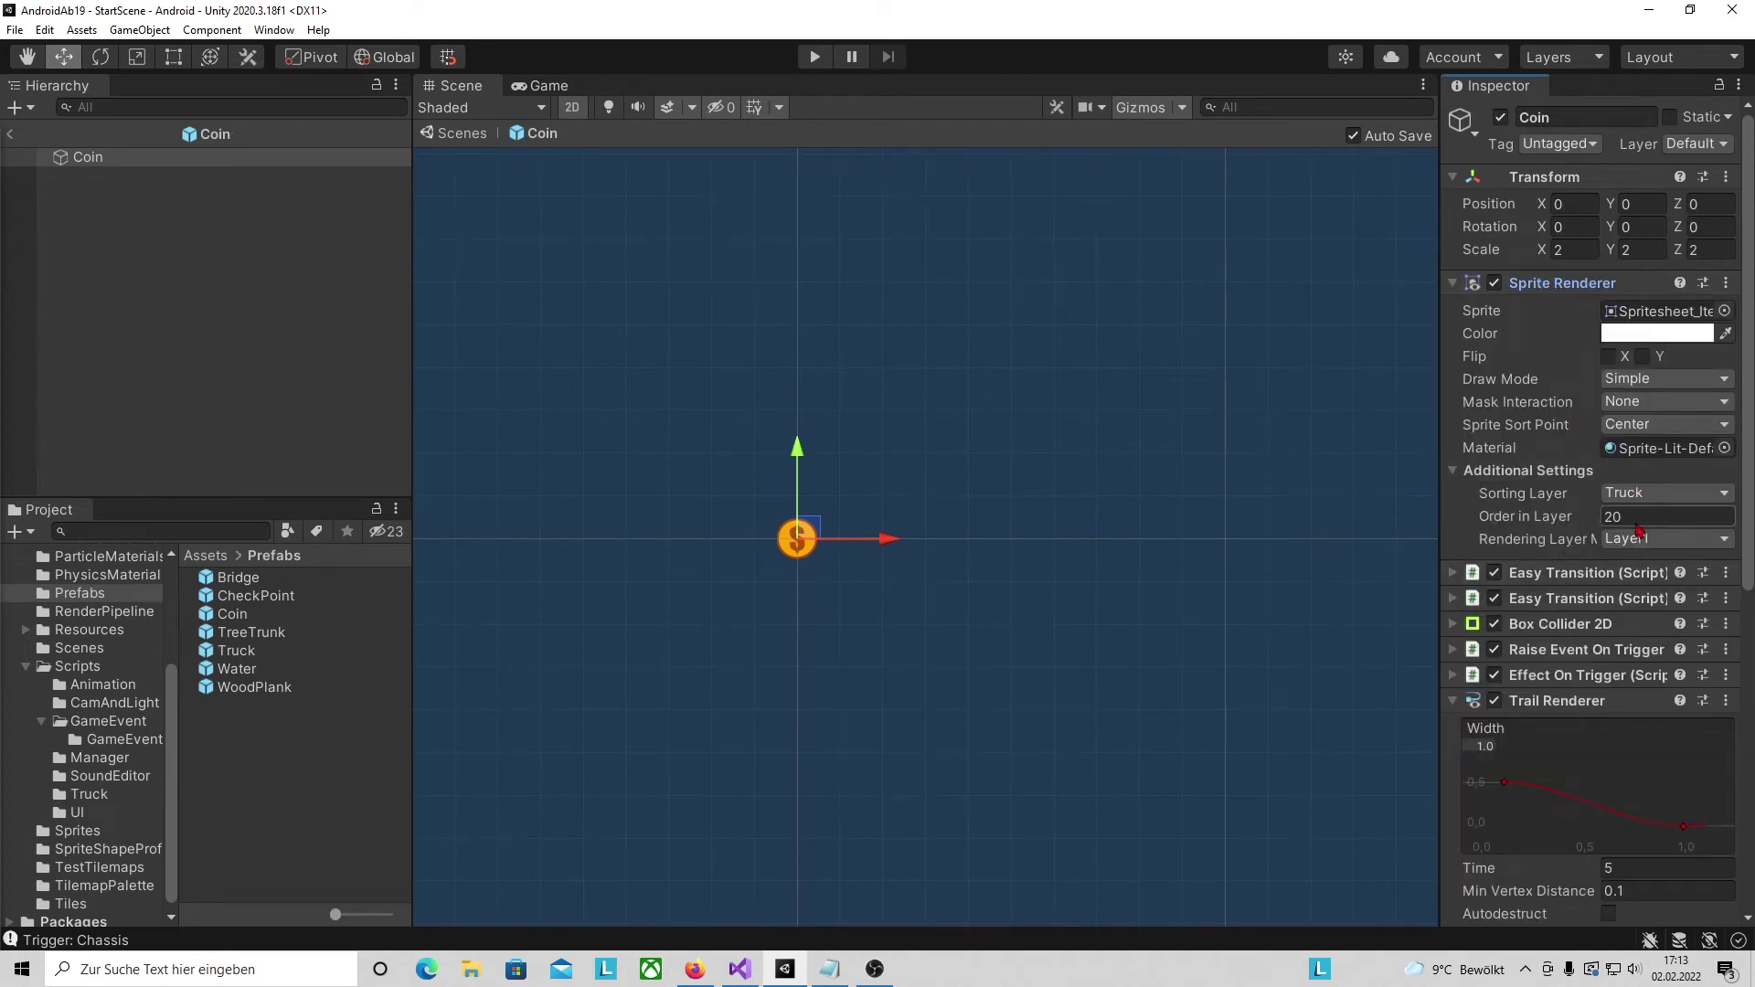
scroll(1631, 517, down, 6)
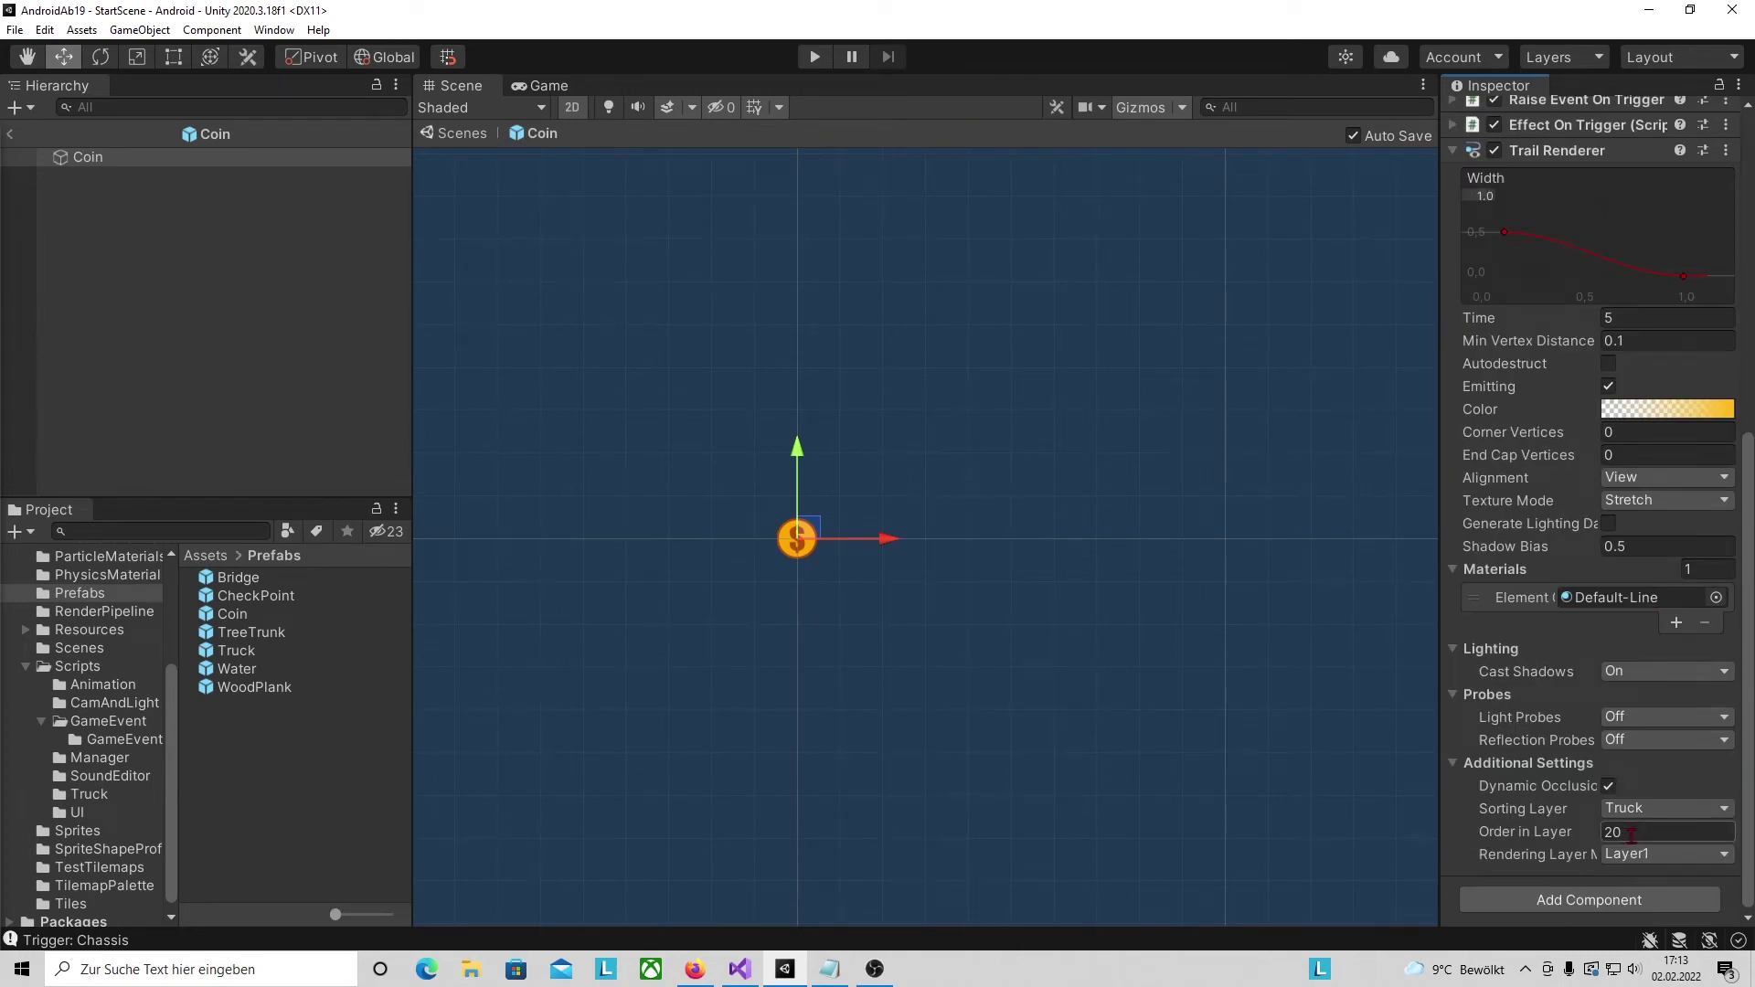
click(1621, 832)
- Set the trail's order in layer to 19, tint its left gradient key yellow DED41C, and play
text(19)
click(1644, 411)
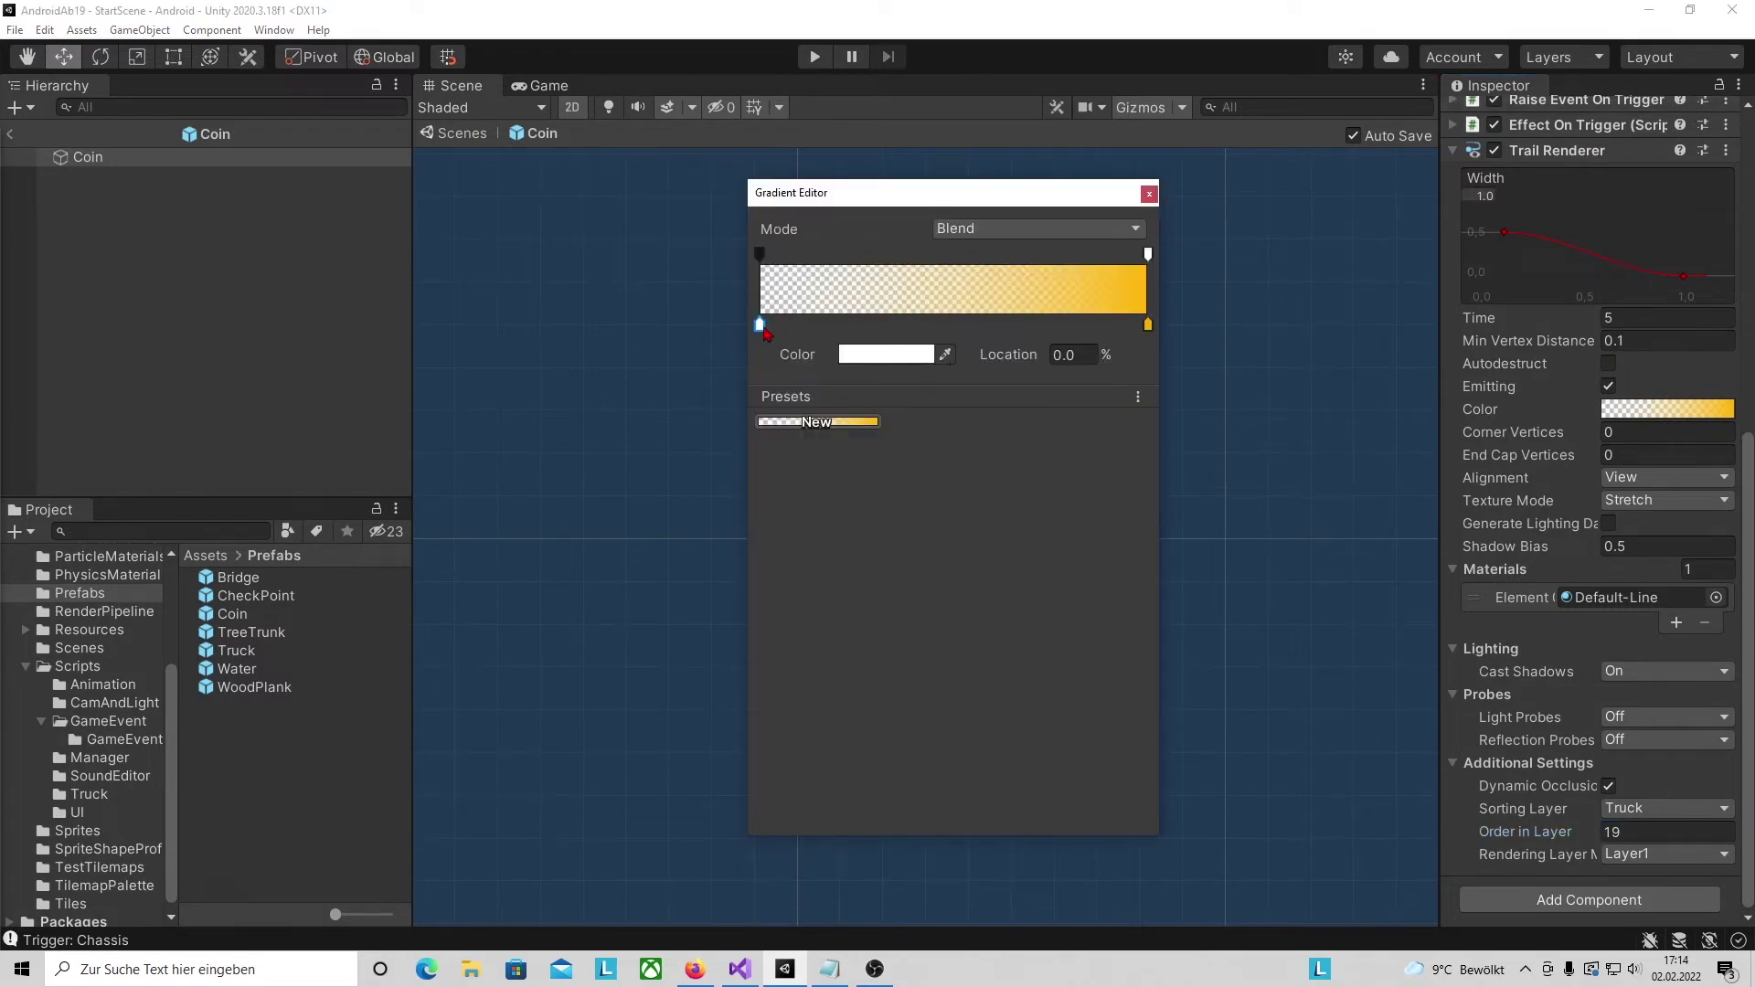
click(870, 356)
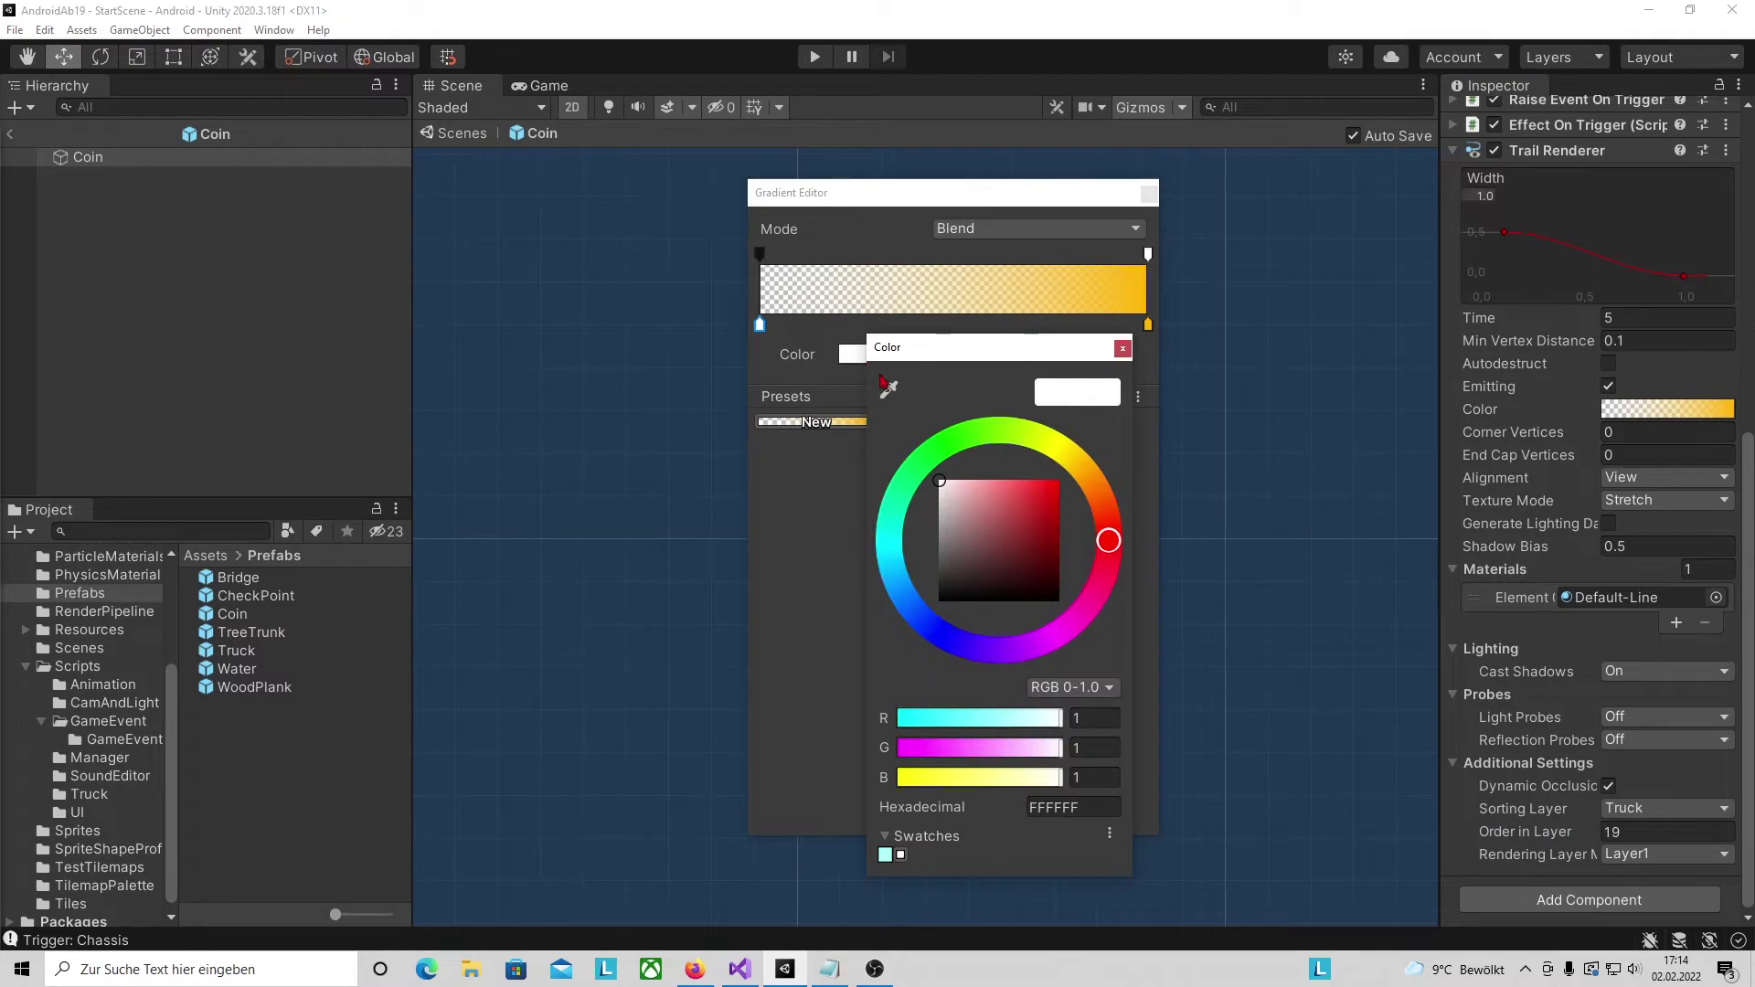
click(1060, 448)
click(1059, 480)
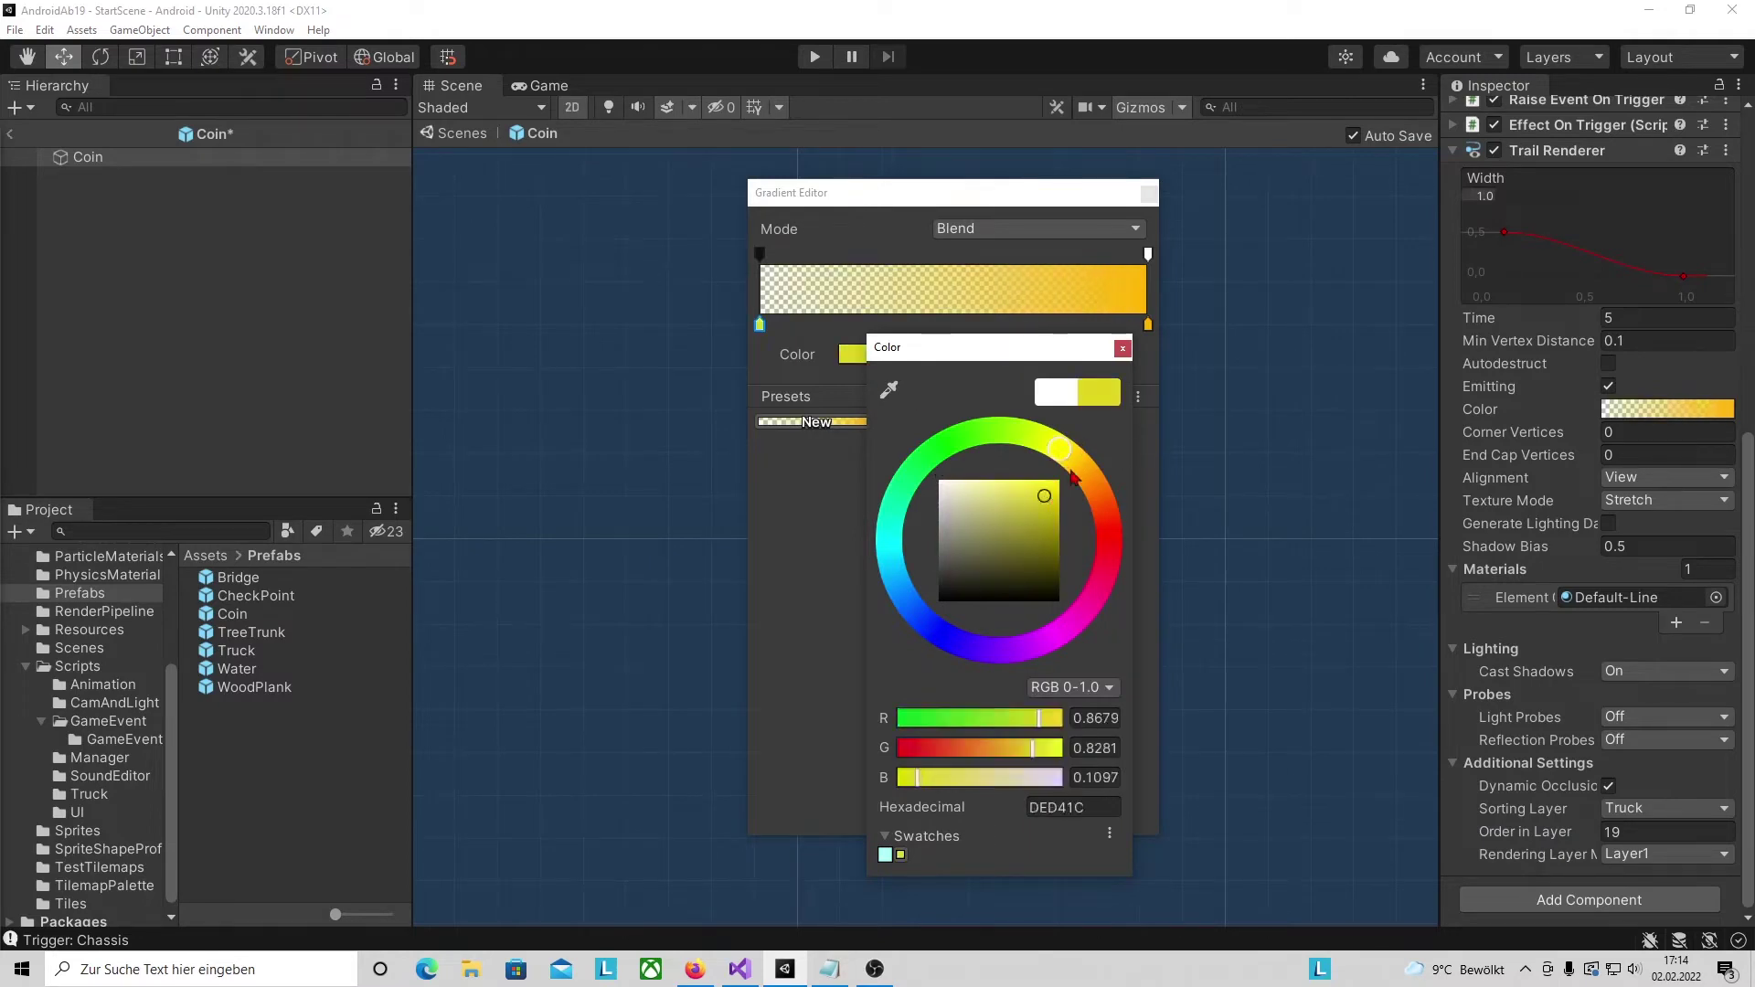
key(ctrl+p)
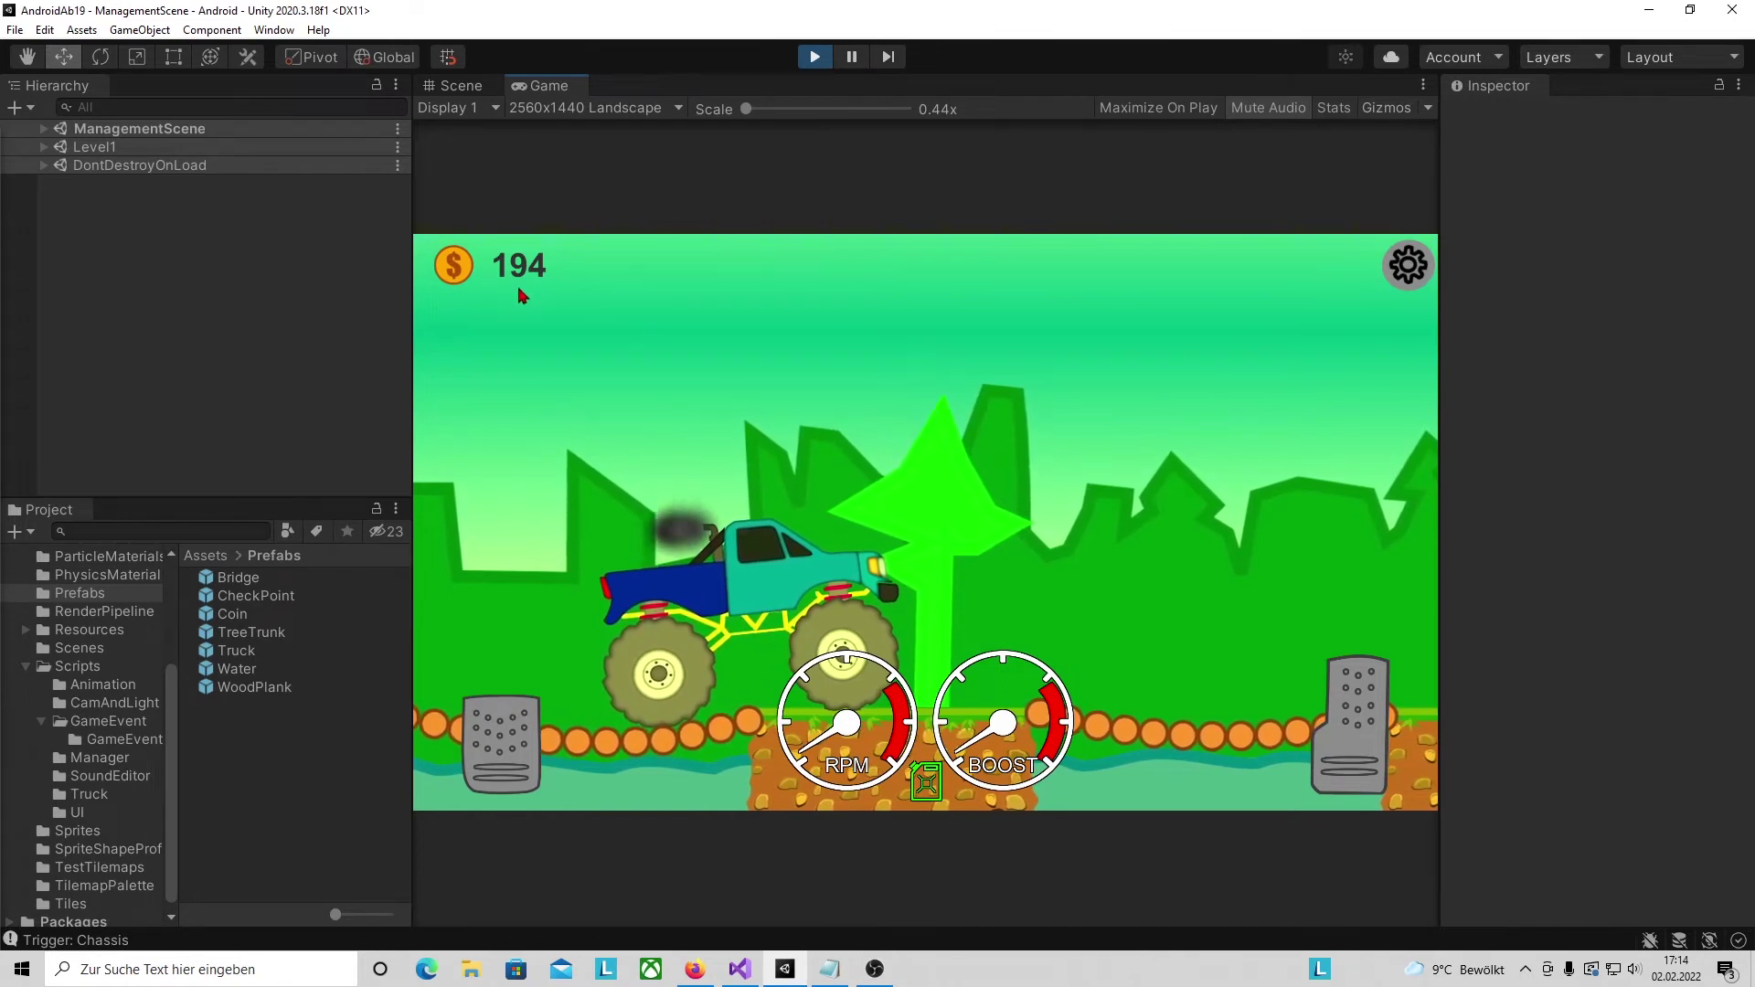
- Stop the test run and narrow the left panels to widen the Scene view
click(816, 57)
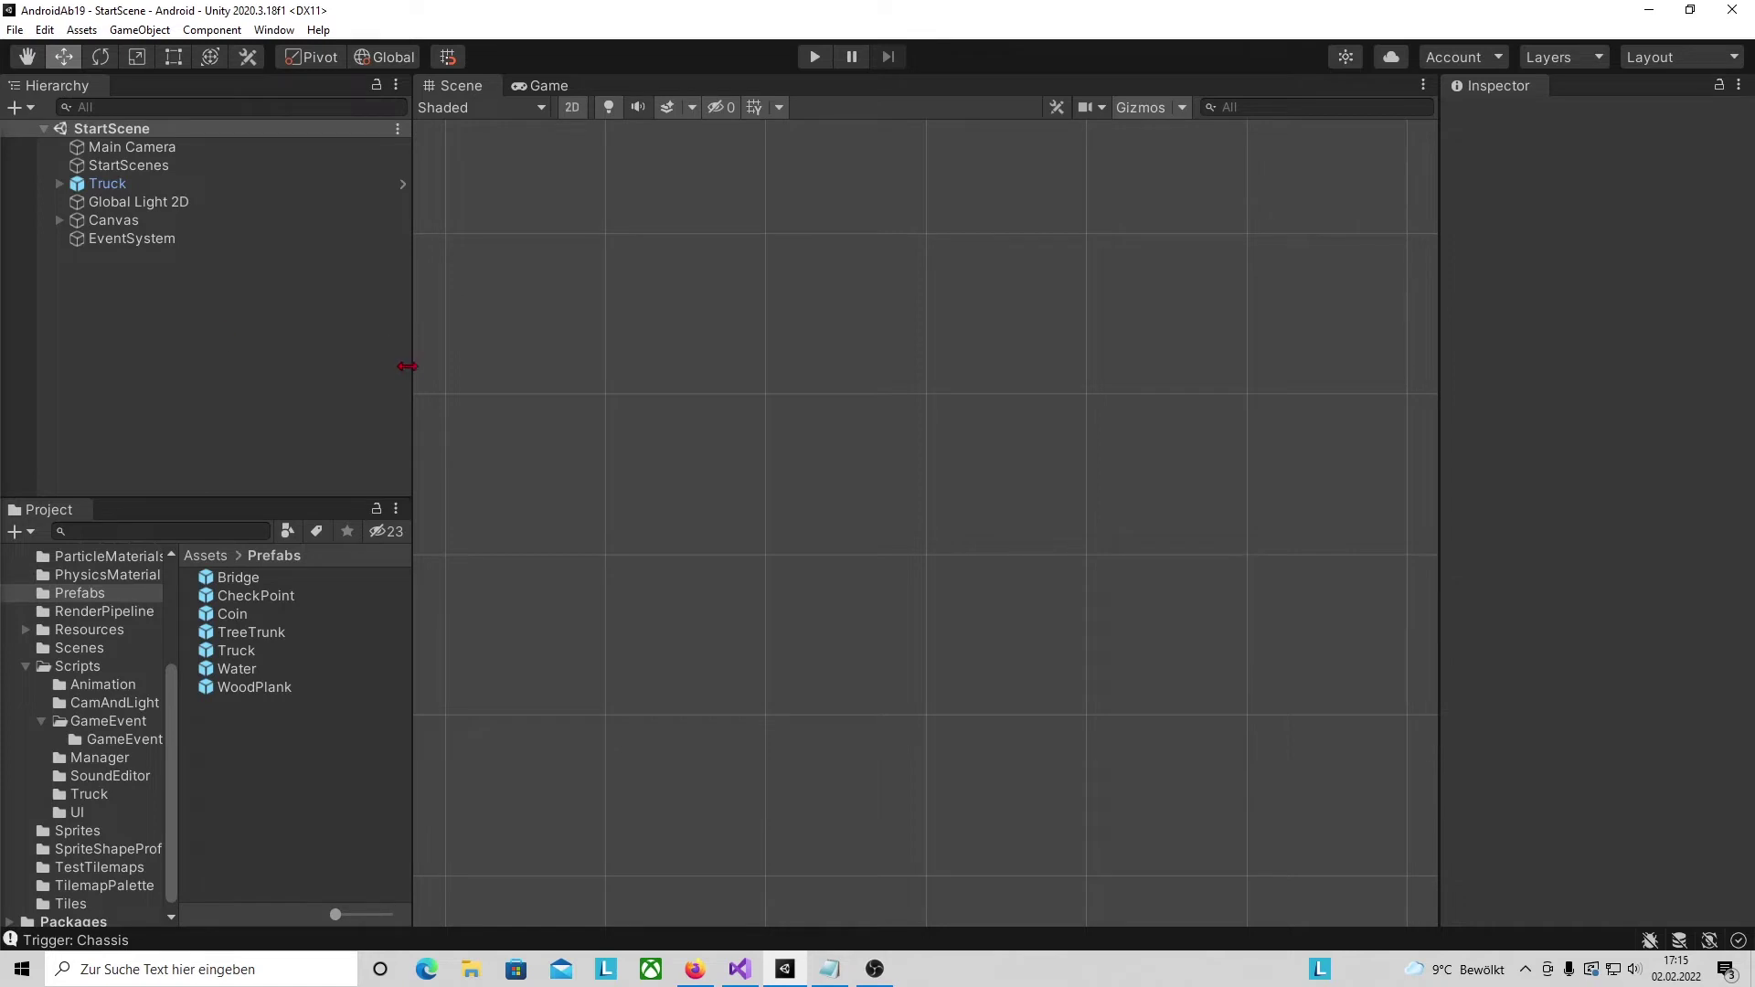
drag(407, 366, 313, 375)
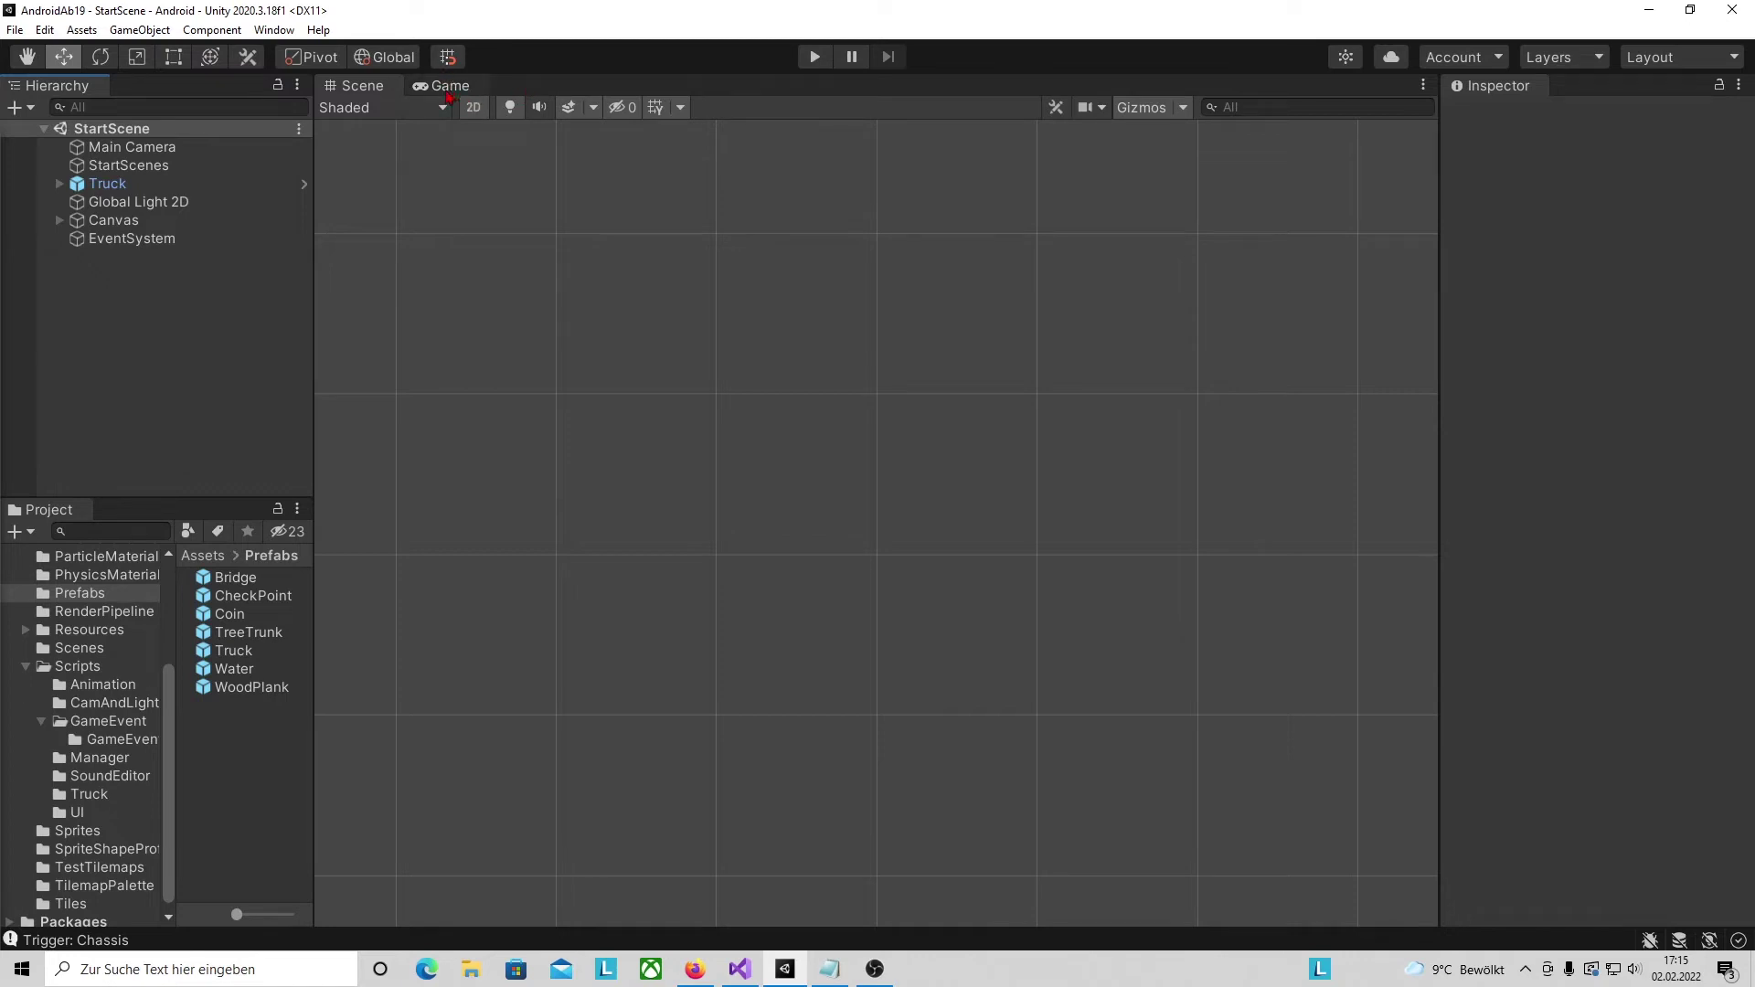
- Open the Window menu in Unity's menu bar
click(274, 30)
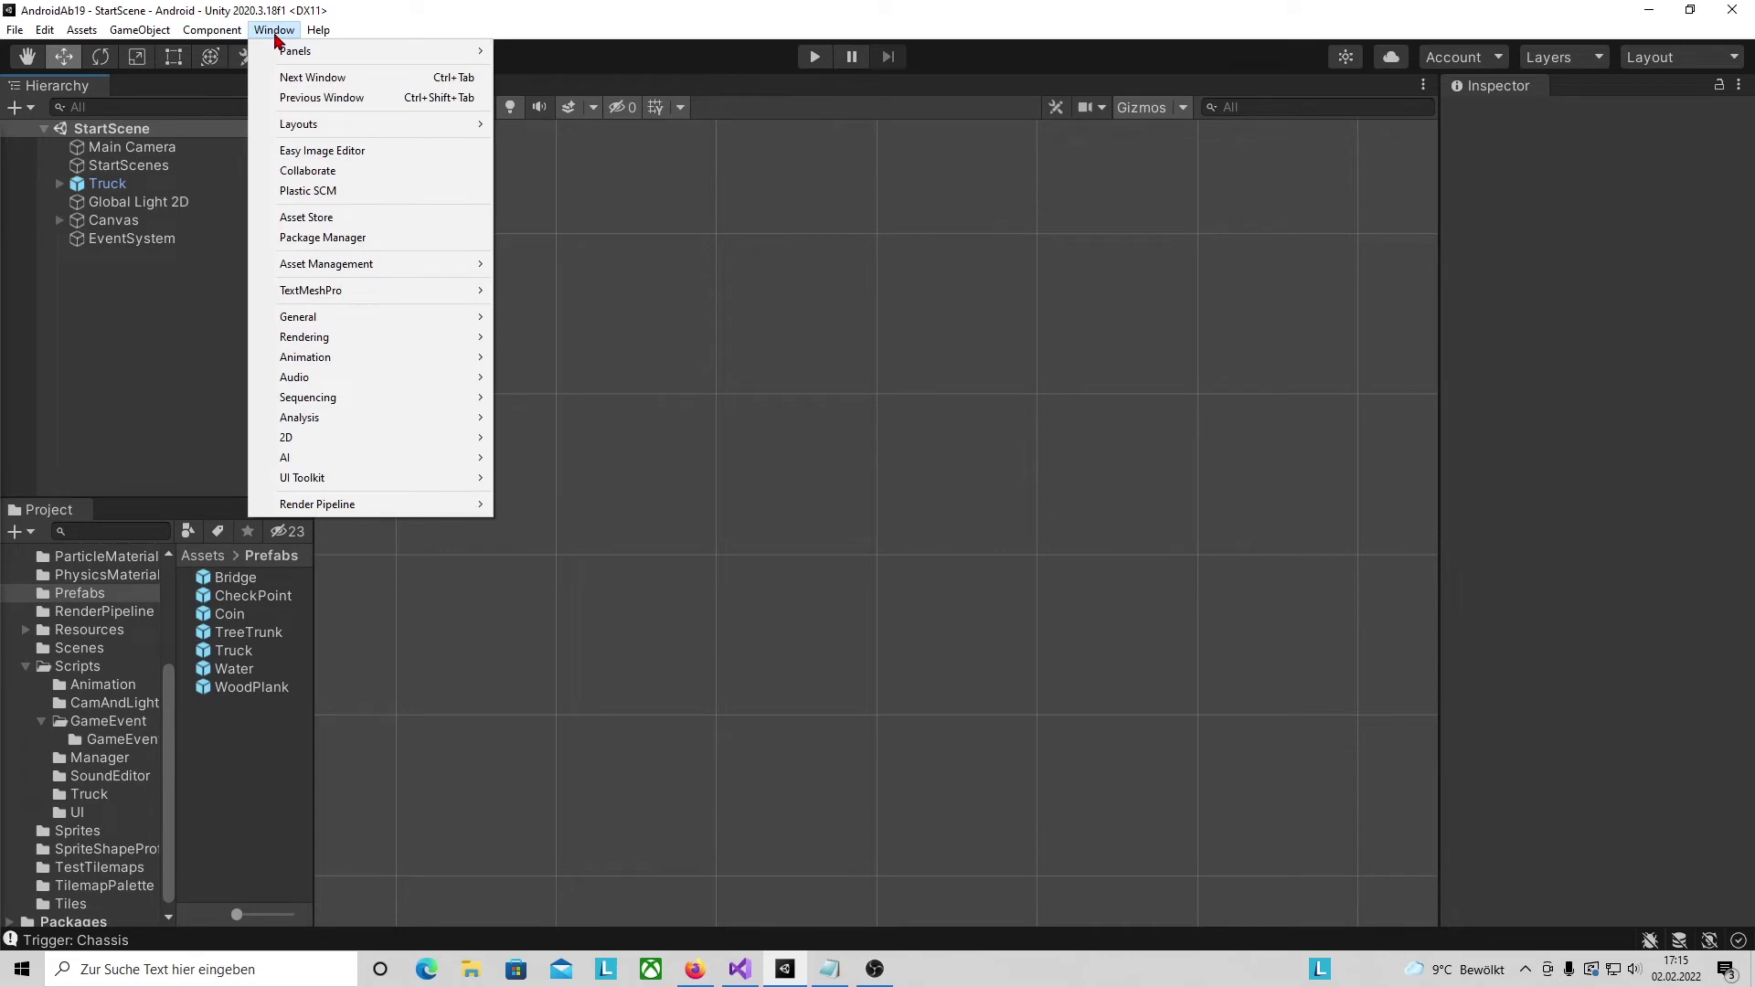
- Dock the Easy Image Editor beside Scene and Game and start a new 64×64 project
click(334, 153)
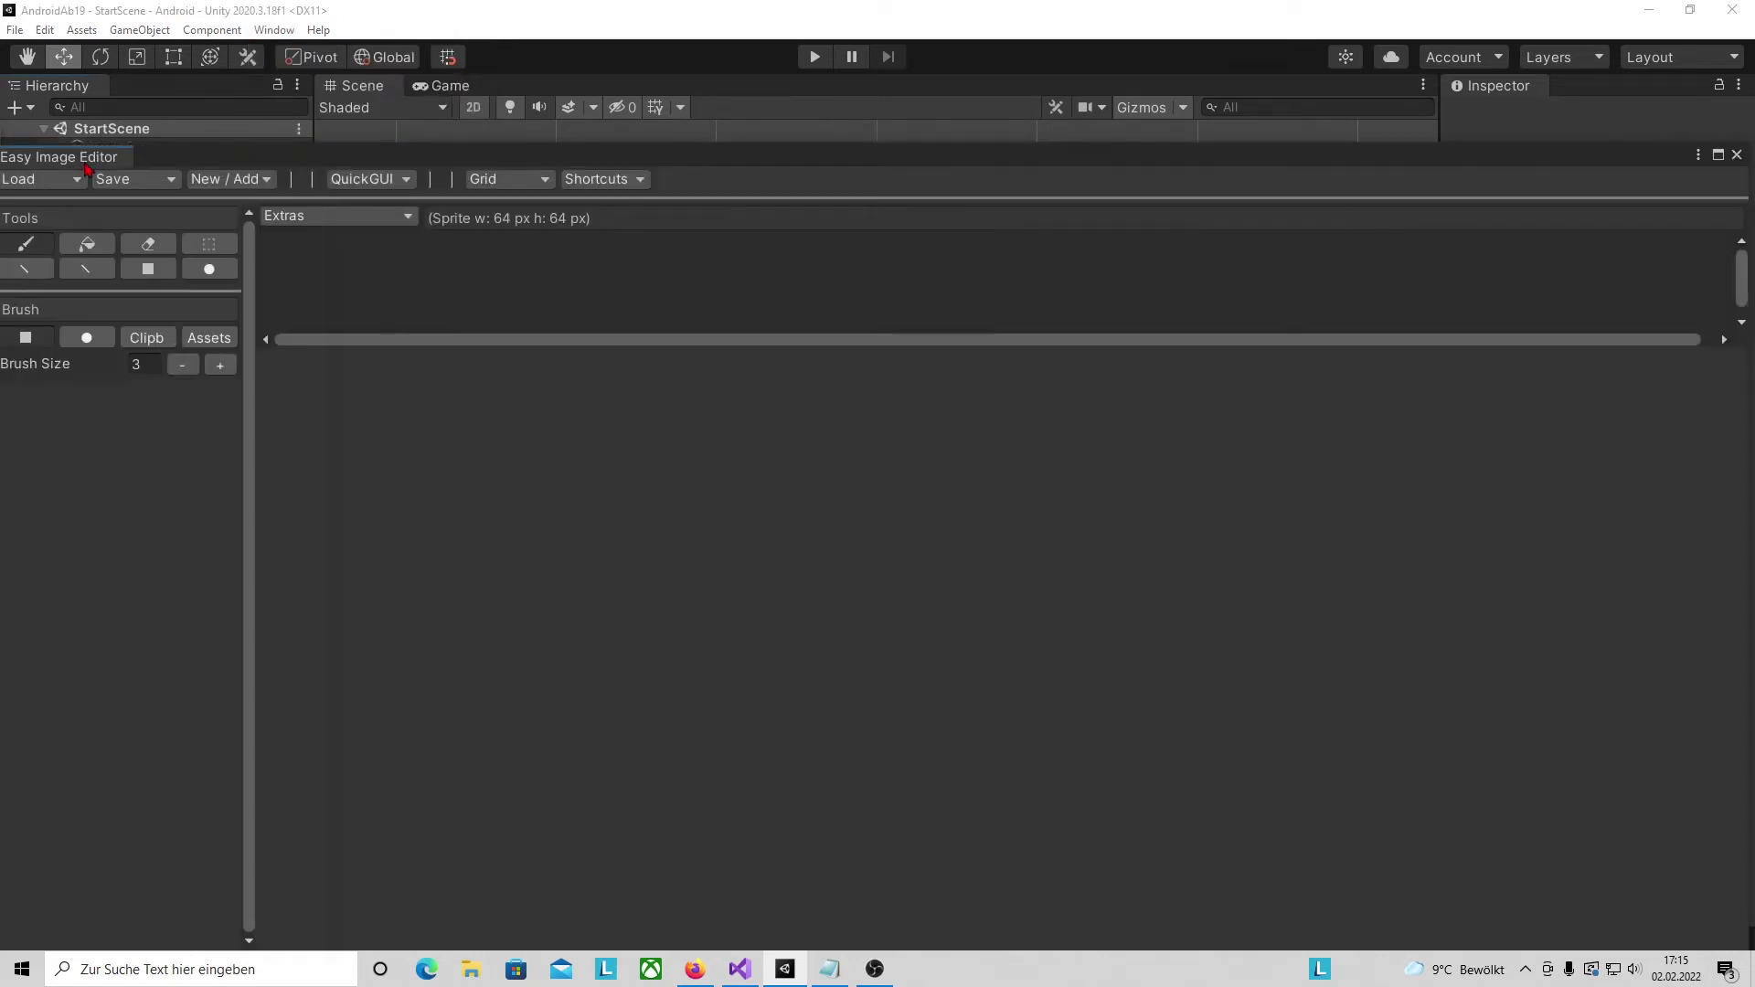
drag(85, 161, 585, 85)
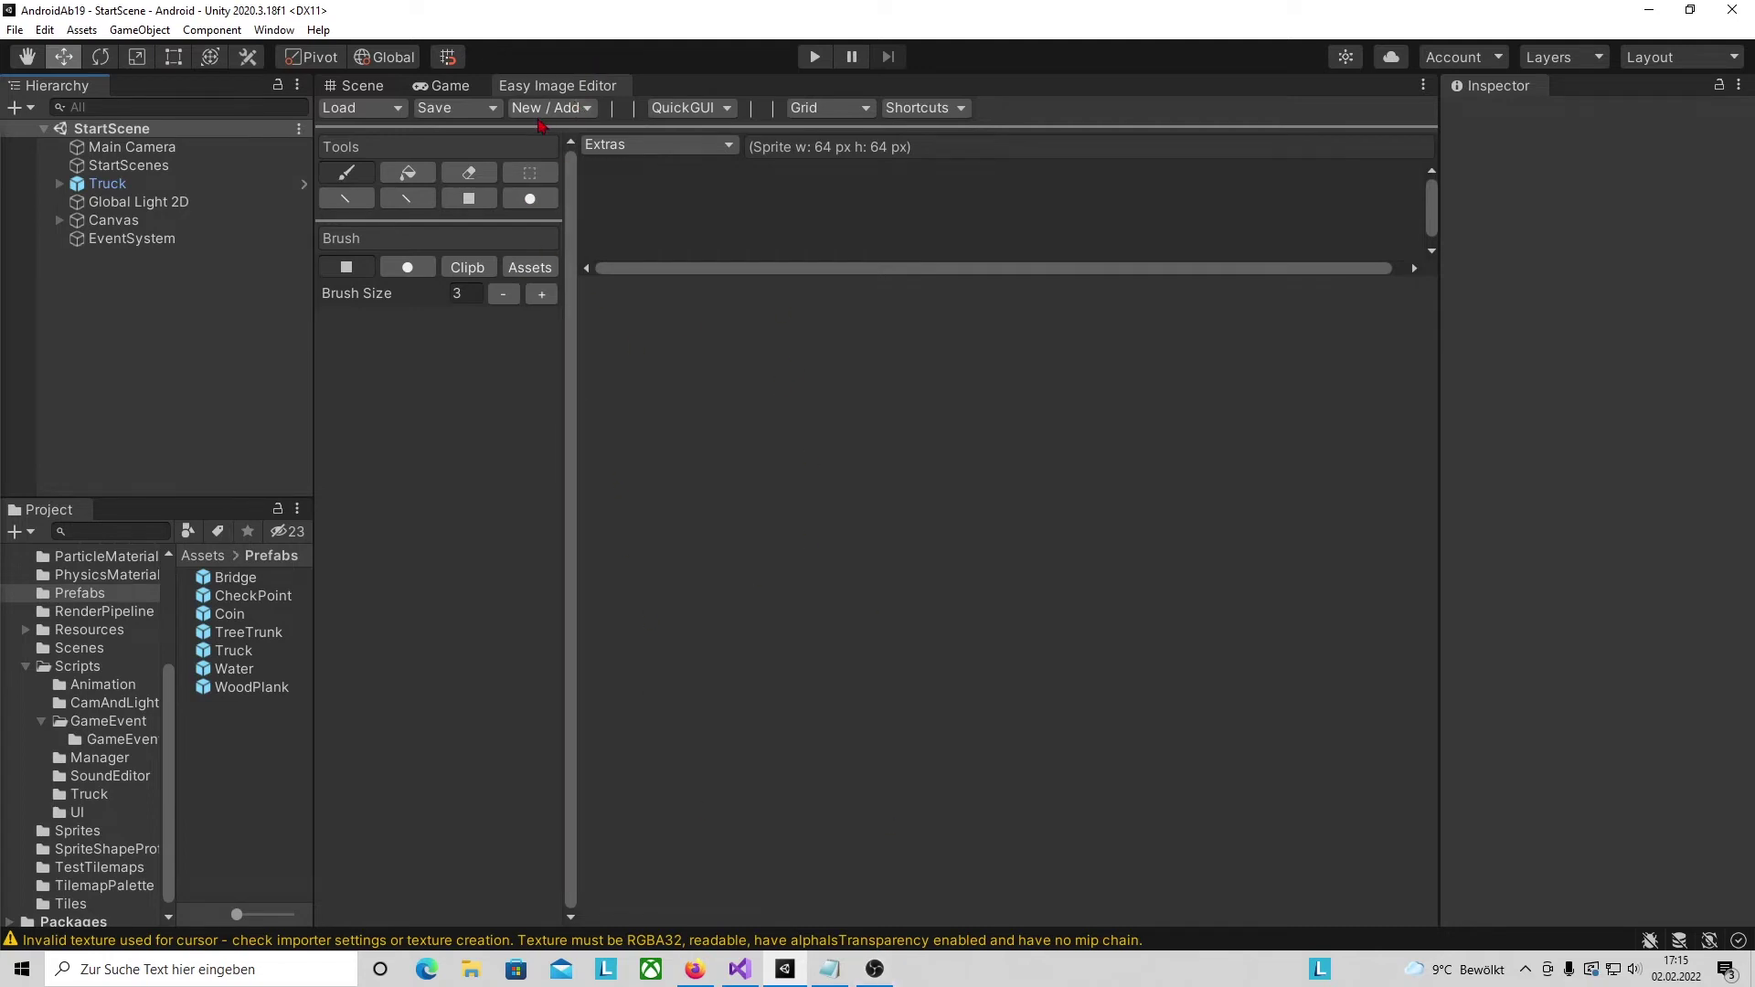
click(550, 113)
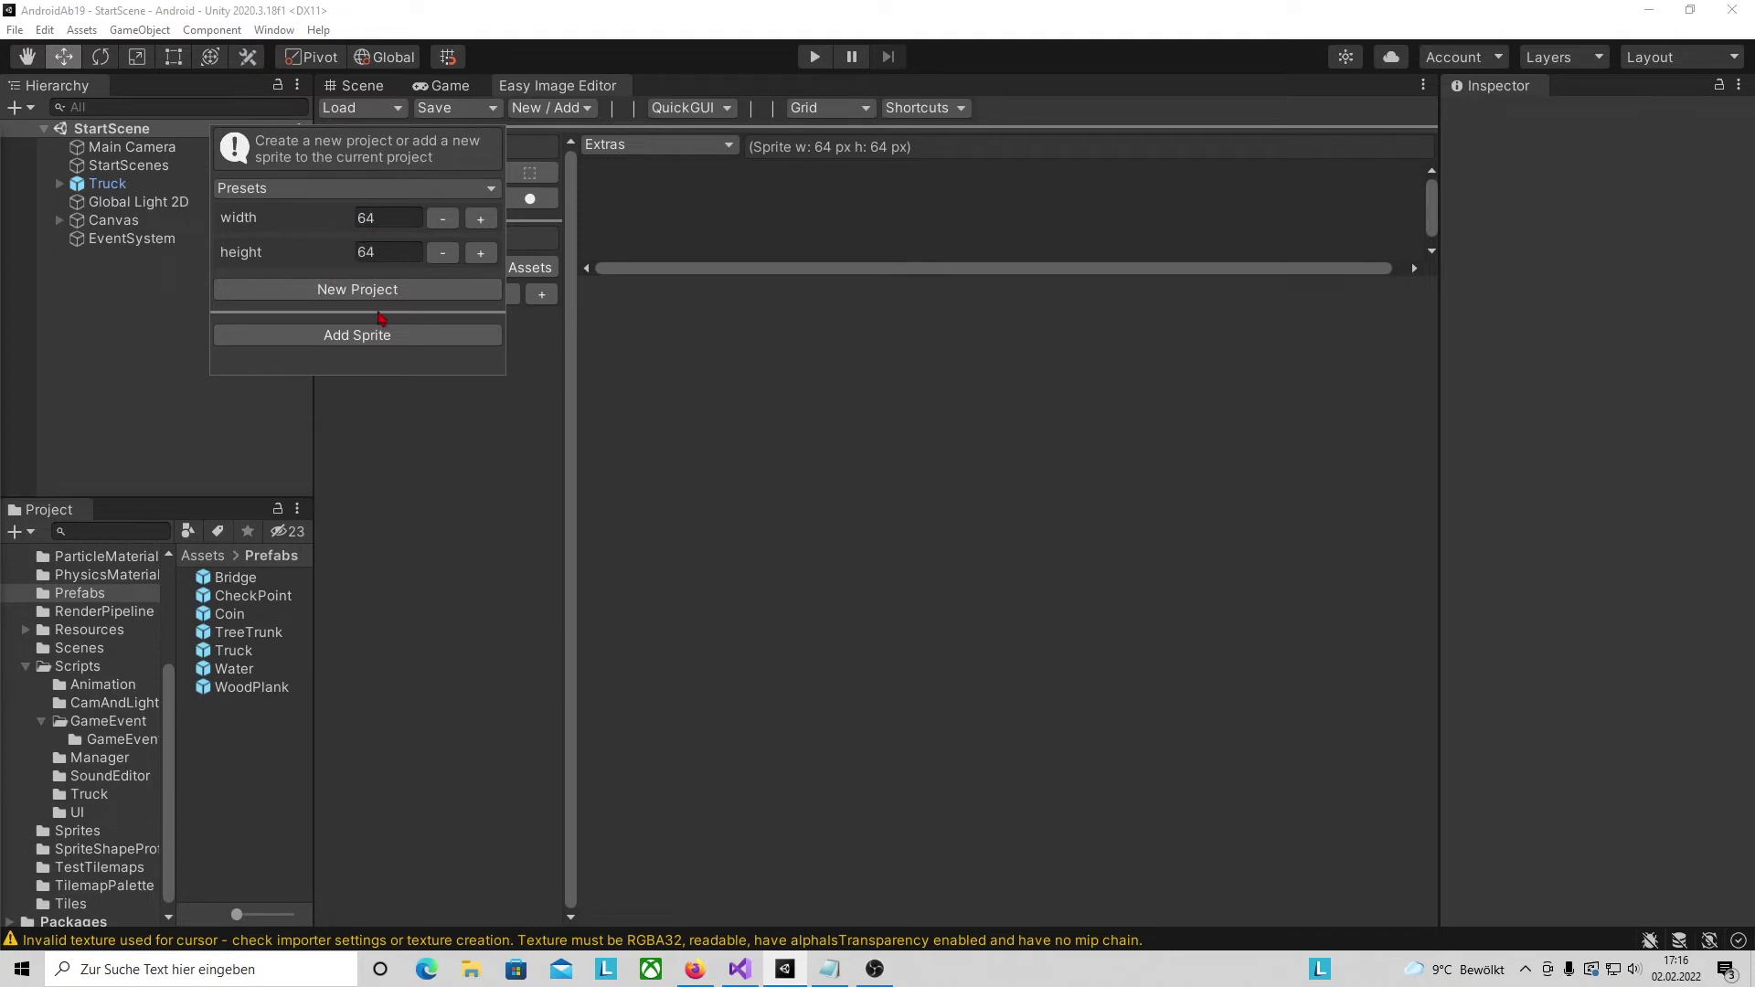
click(374, 291)
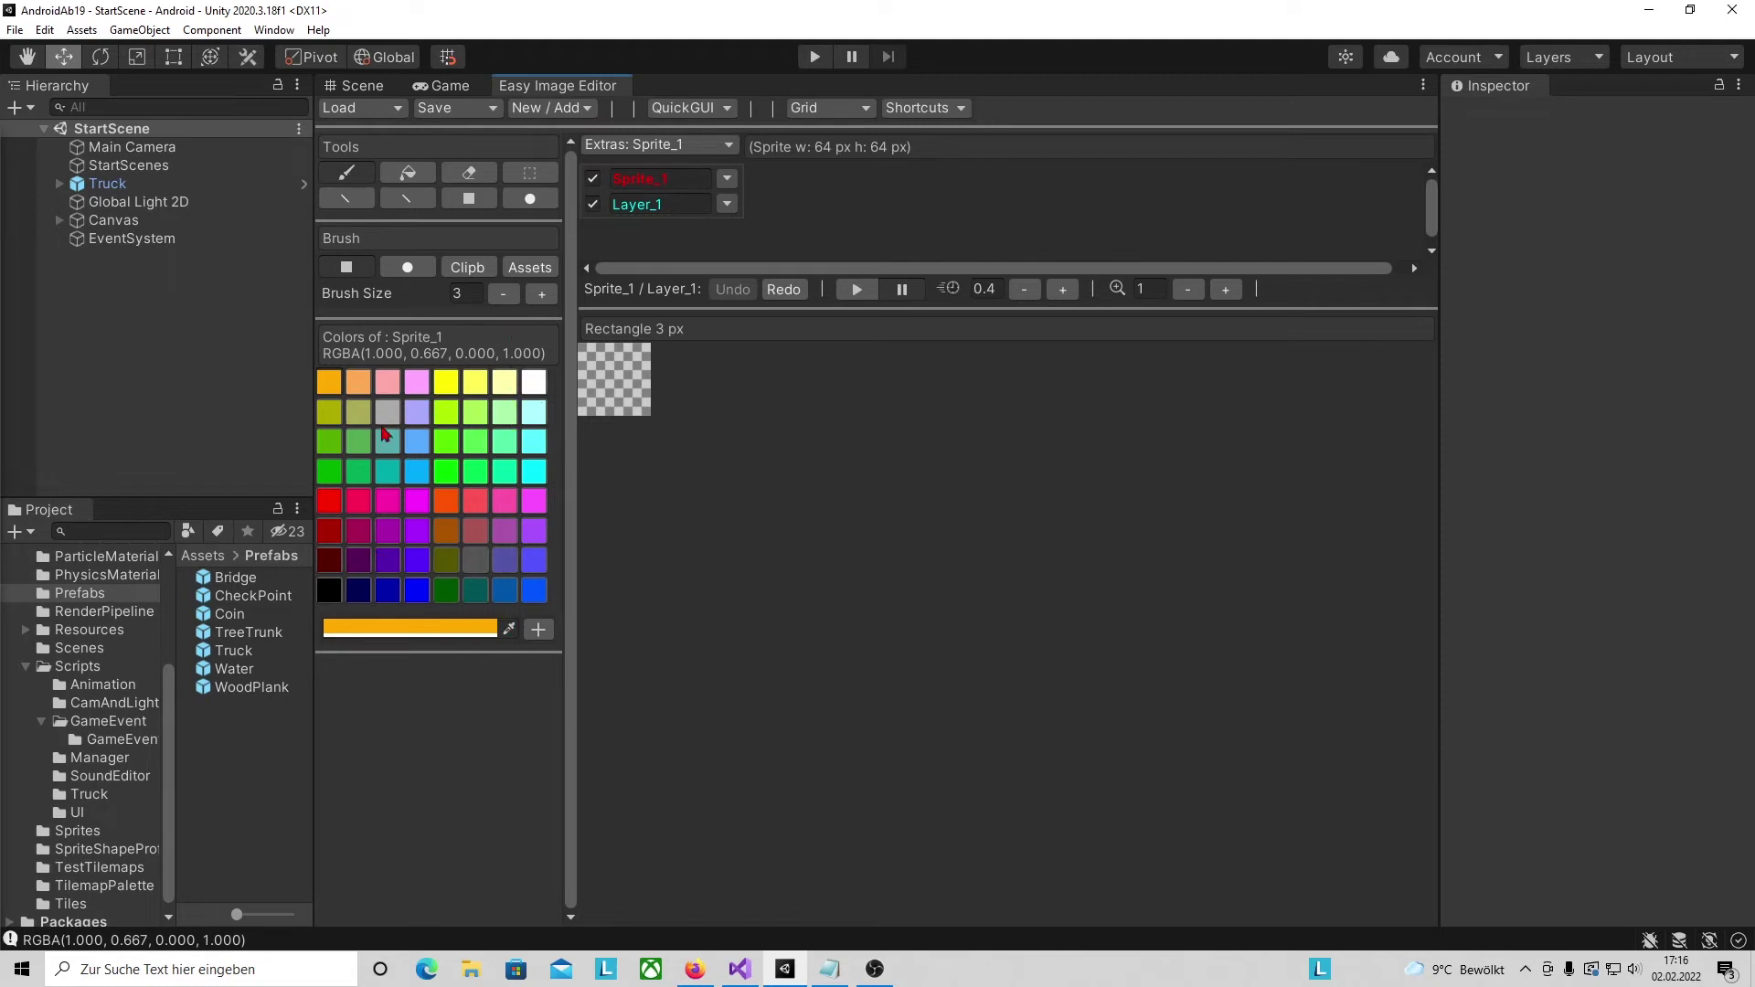
- Load the blackWhite image as the Easy Image Editor colour palette
click(665, 149)
scroll(604, 274, down, 5)
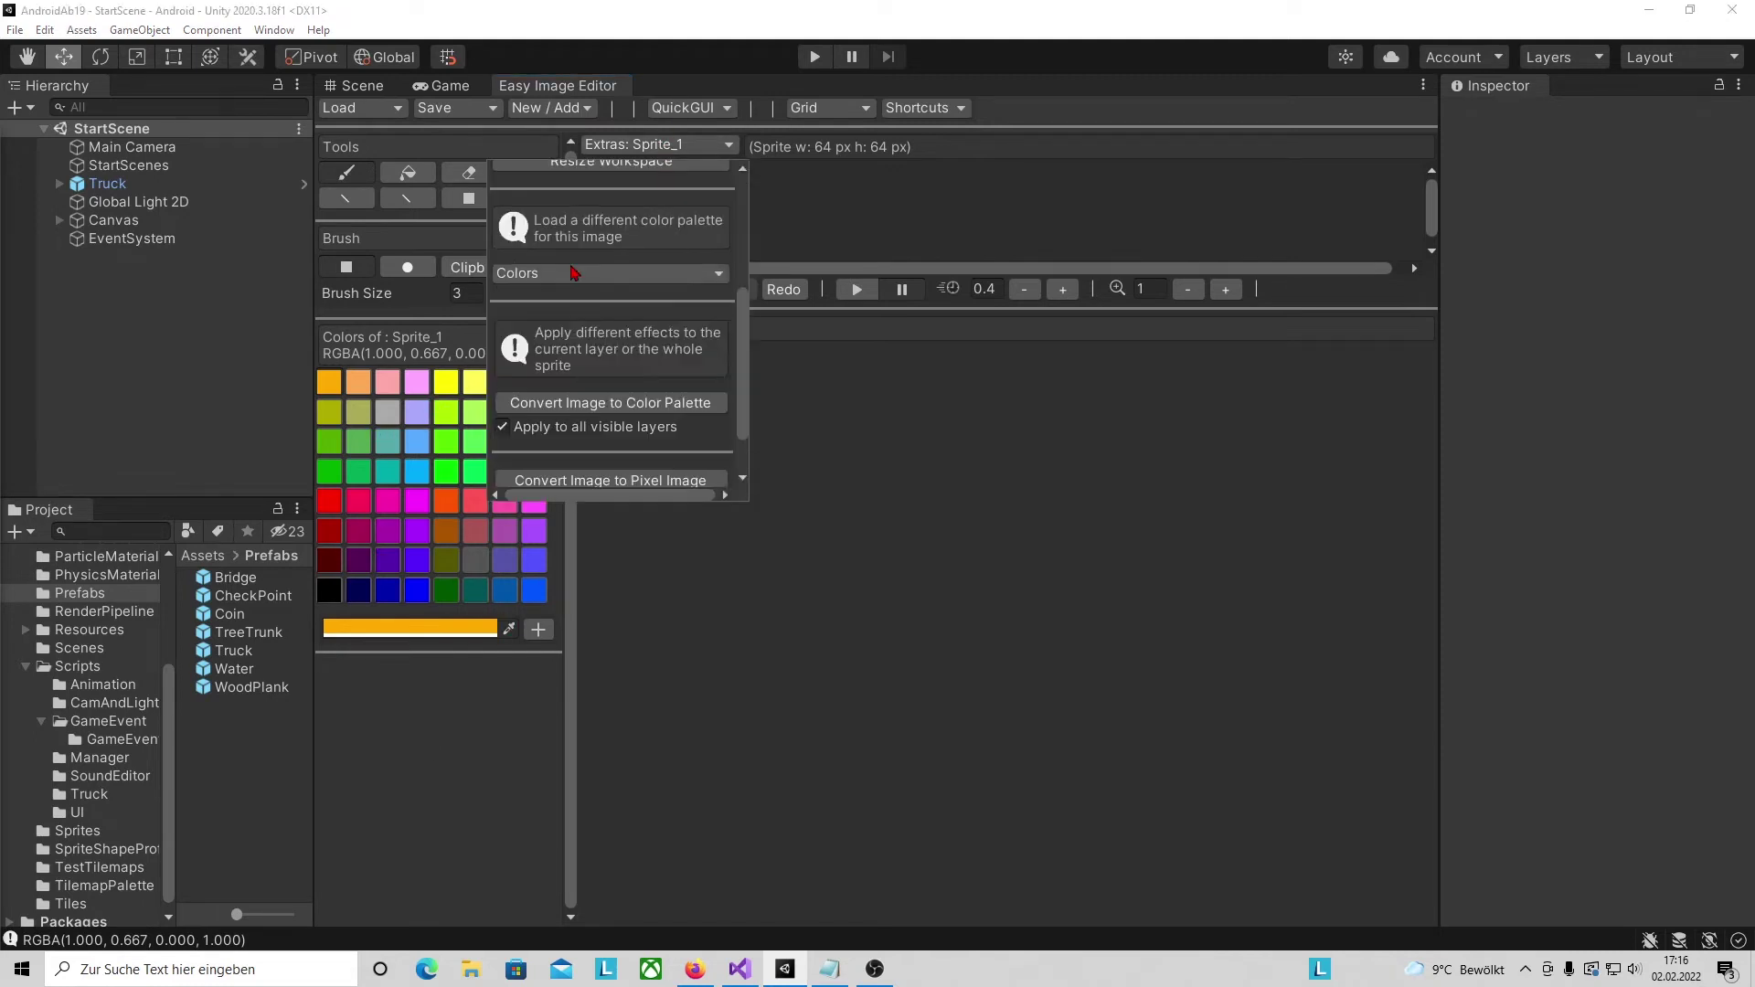
click(576, 273)
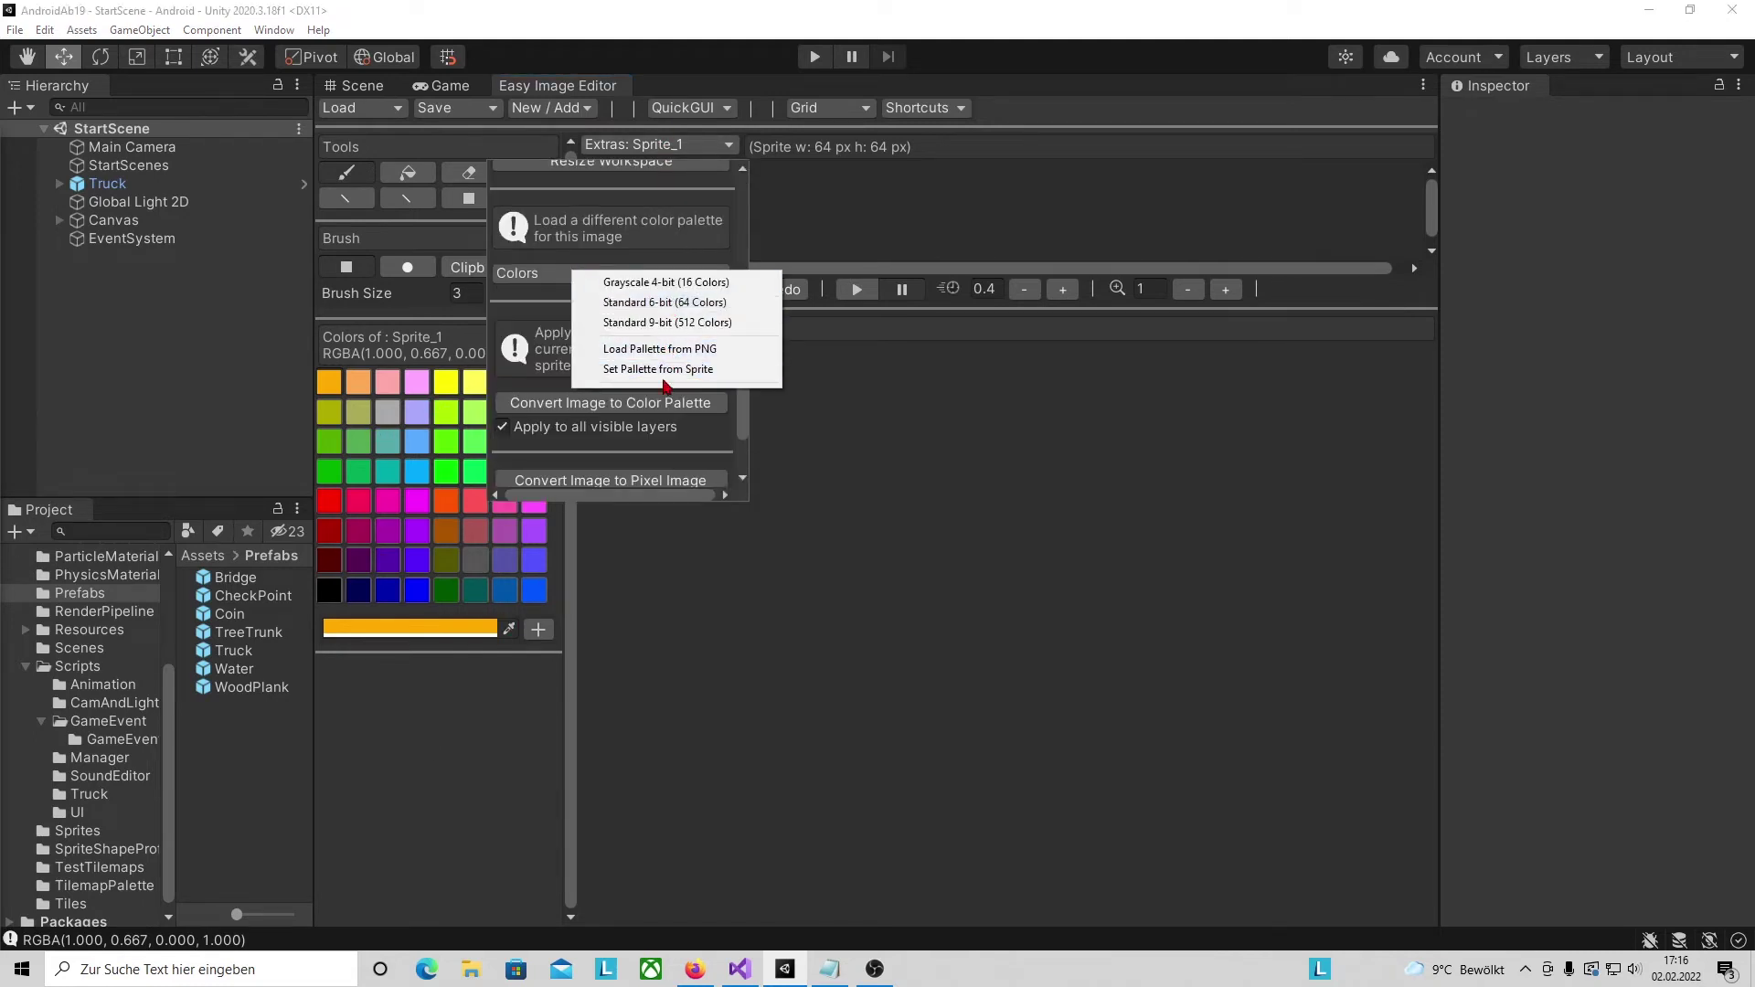
click(665, 351)
double_click(222, 241)
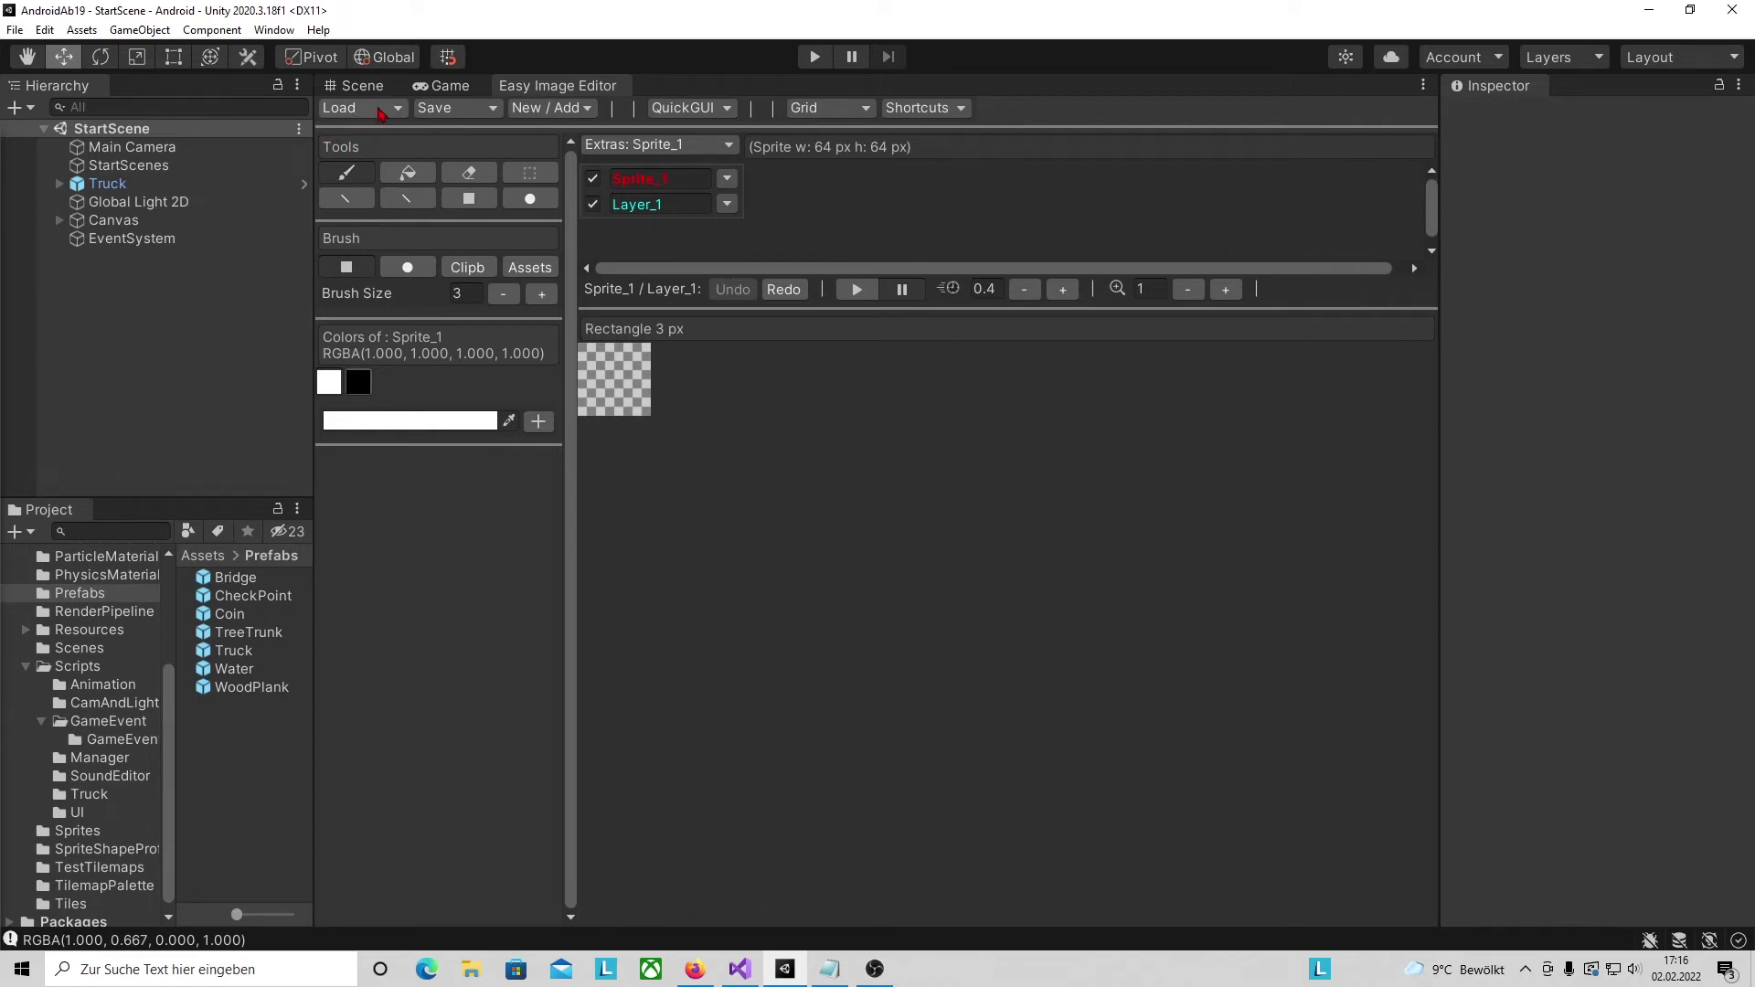
- Load the Spritesheet_Items2 image from KursMaterialMobileGame into the image editor project
click(382, 116)
click(220, 242)
key(Return)
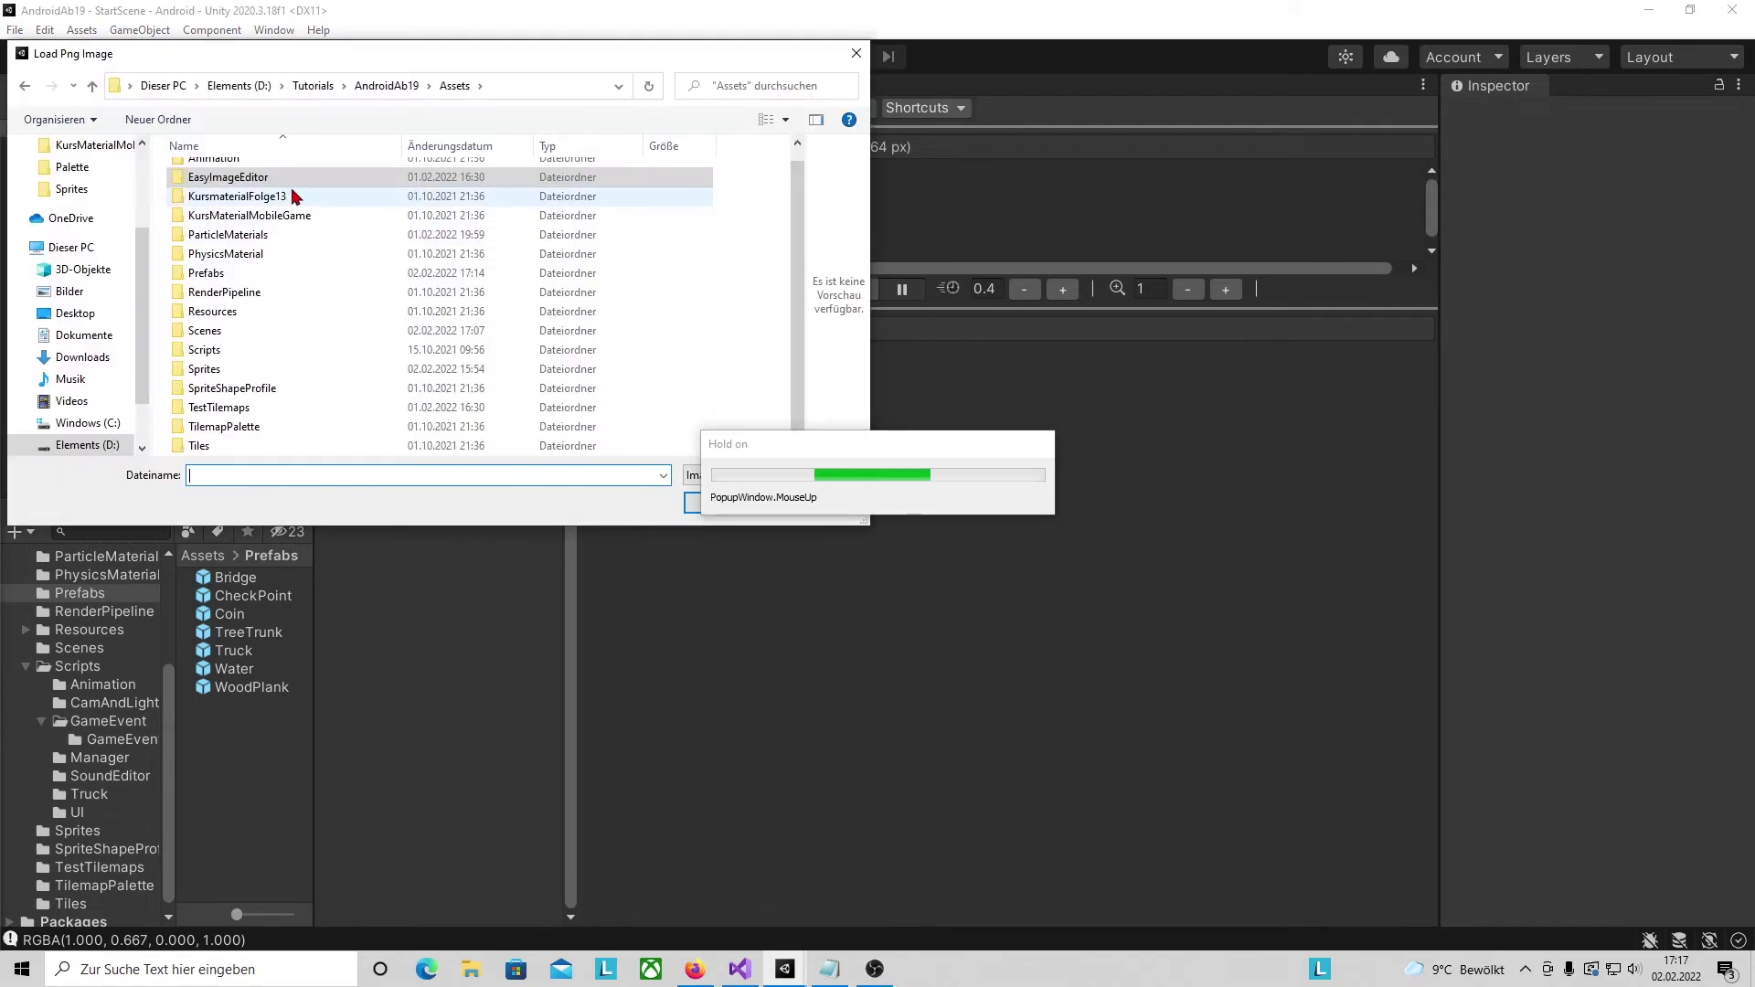
double_click(274, 215)
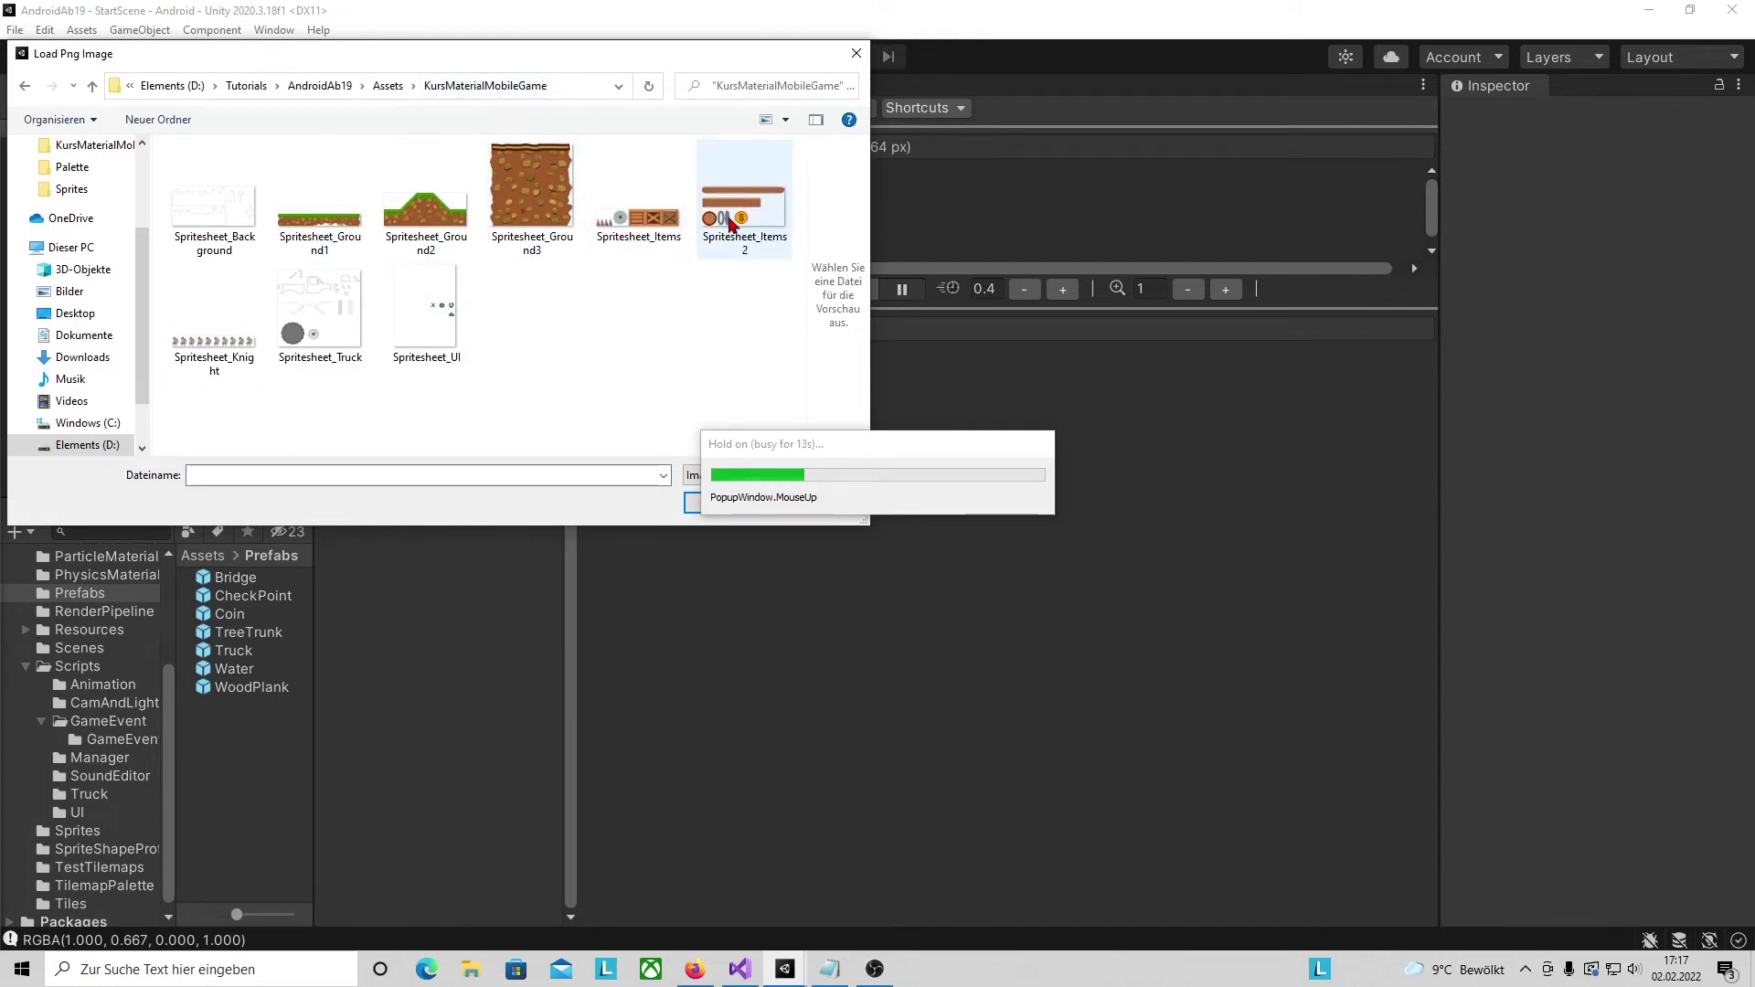
double_click(730, 223)
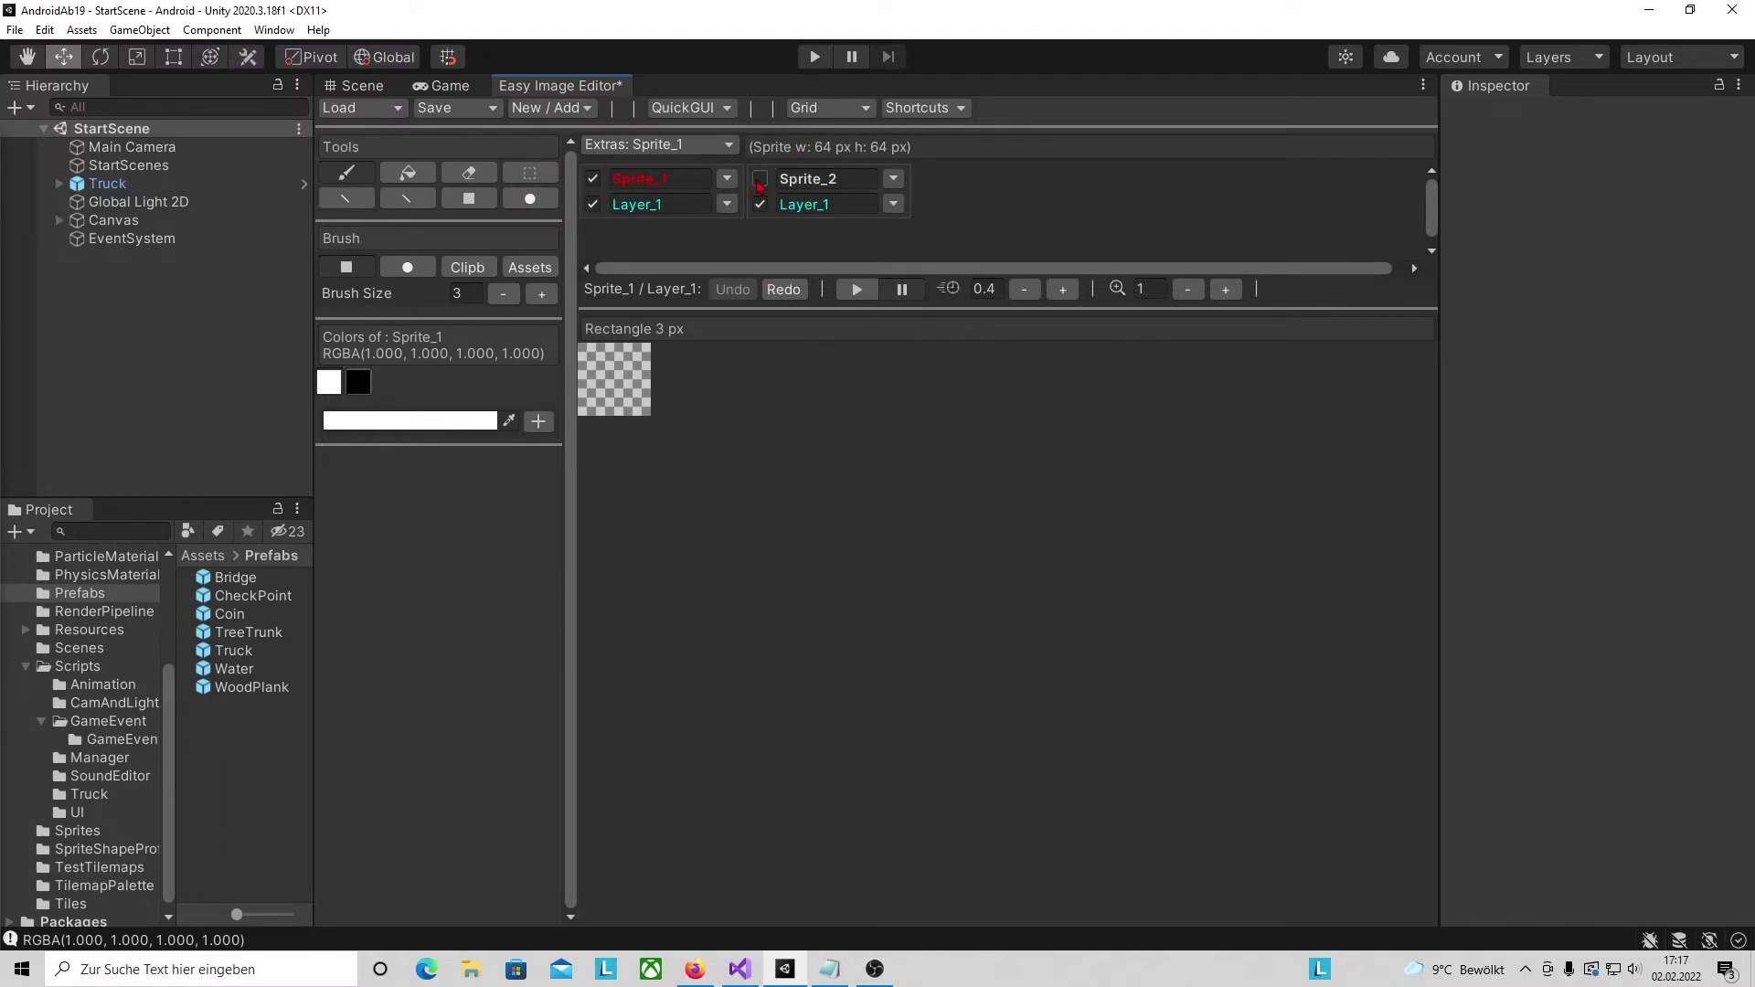
- Cut the gold coin from Sprite_2 to the clipboard and switch to Sprite_1
click(760, 180)
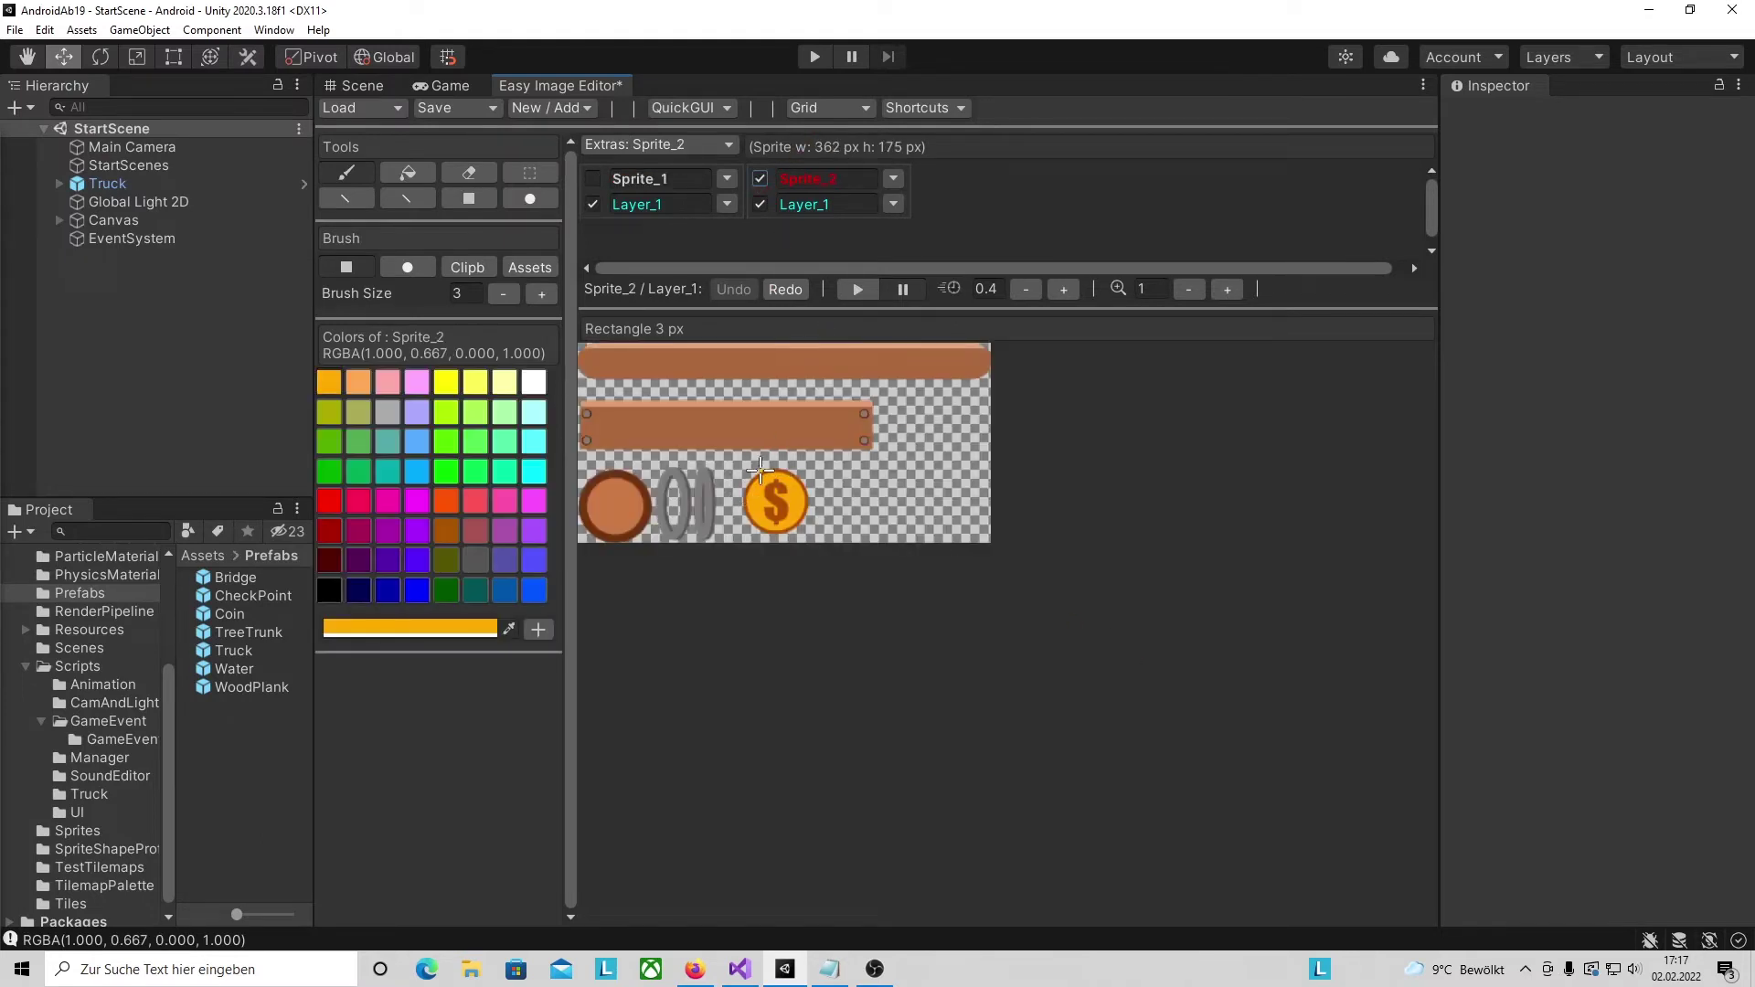
click(532, 176)
drag(737, 465, 813, 539)
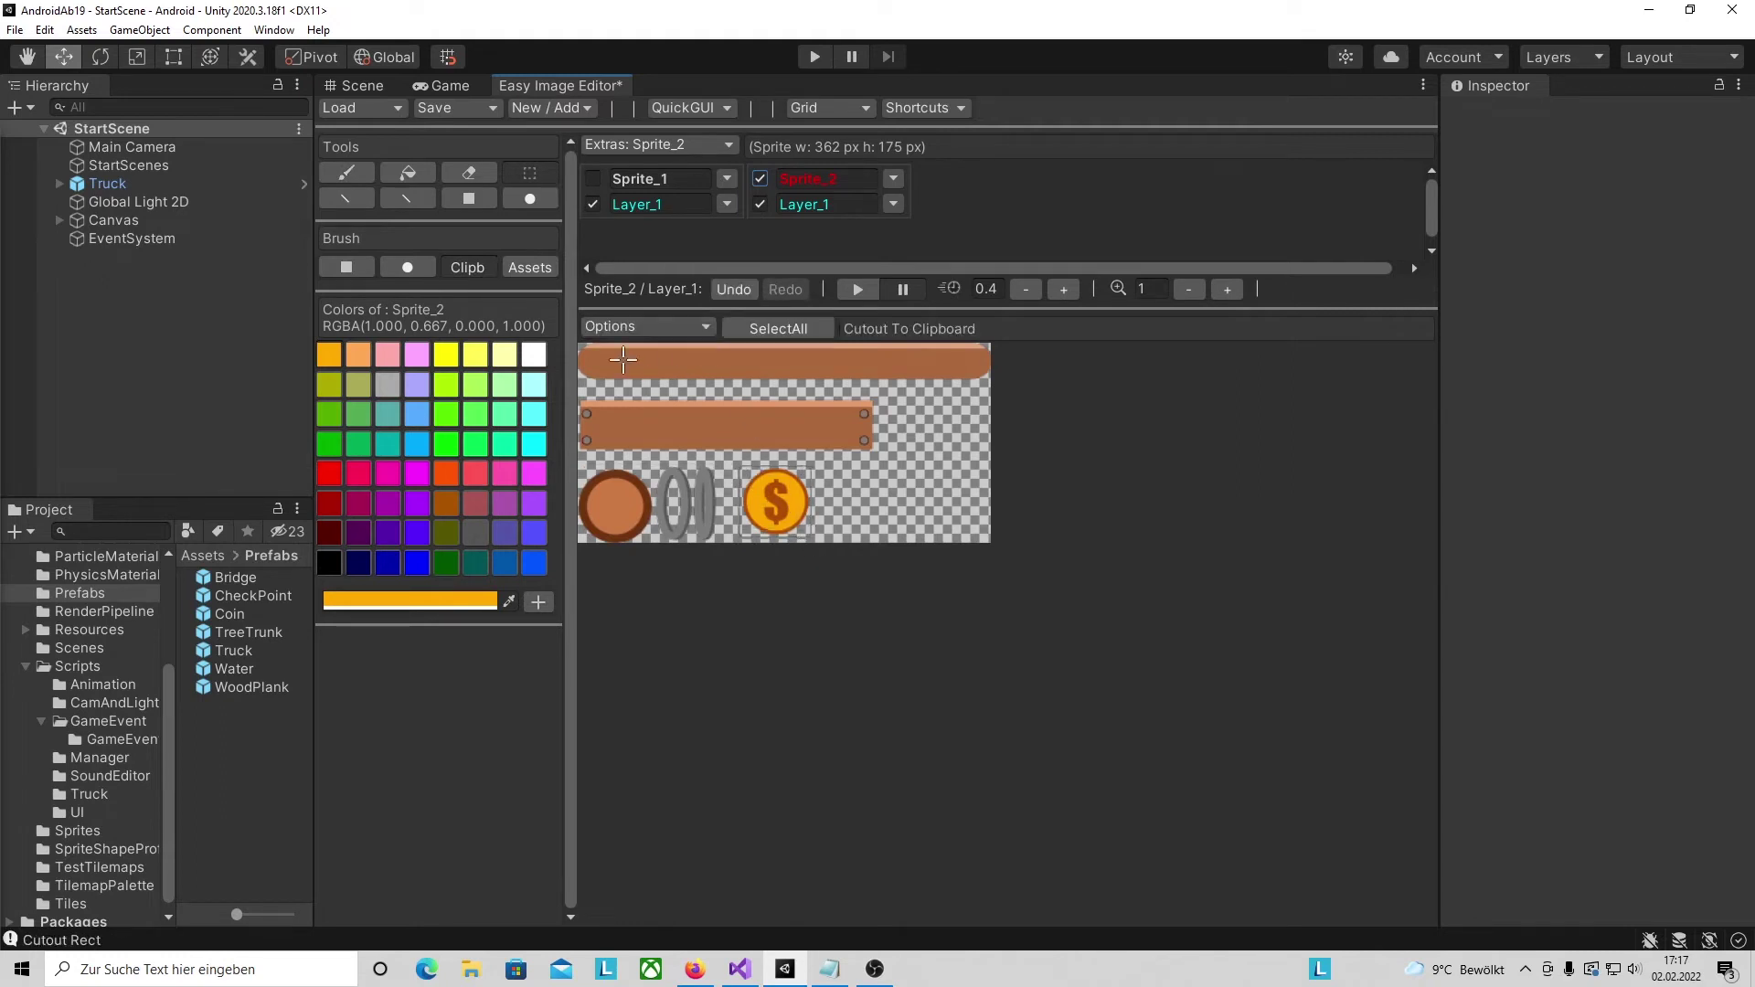
click(693, 328)
click(731, 340)
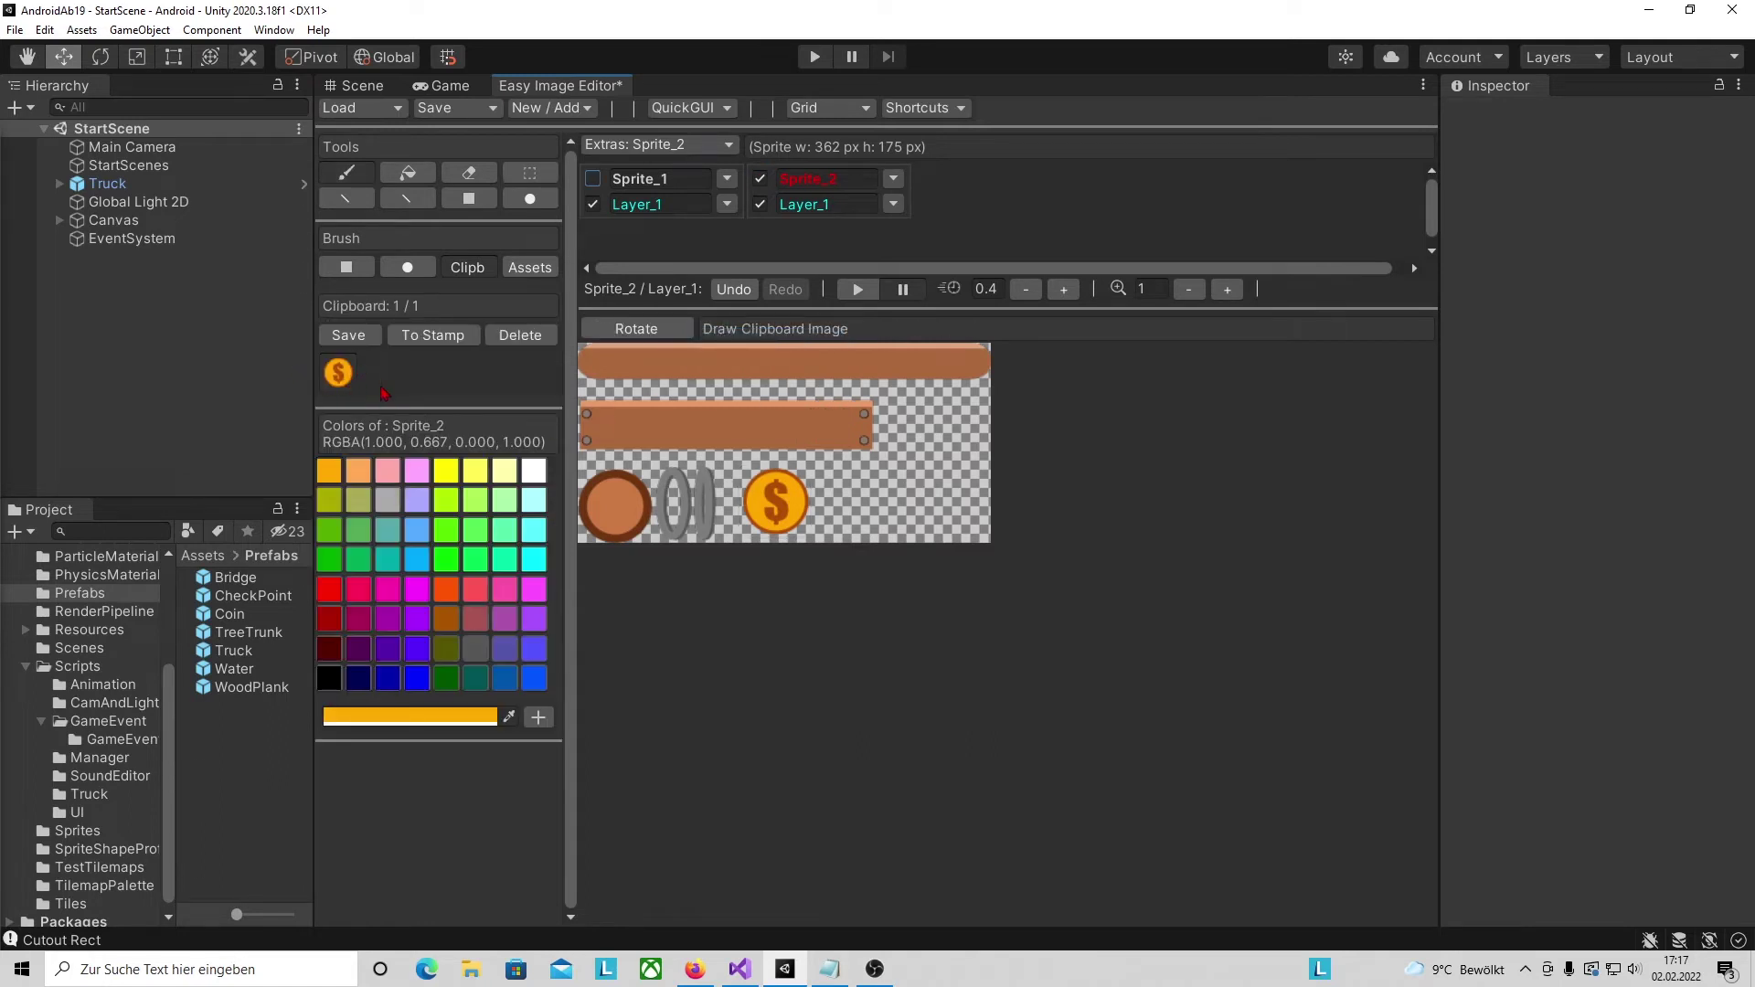
click(586, 268)
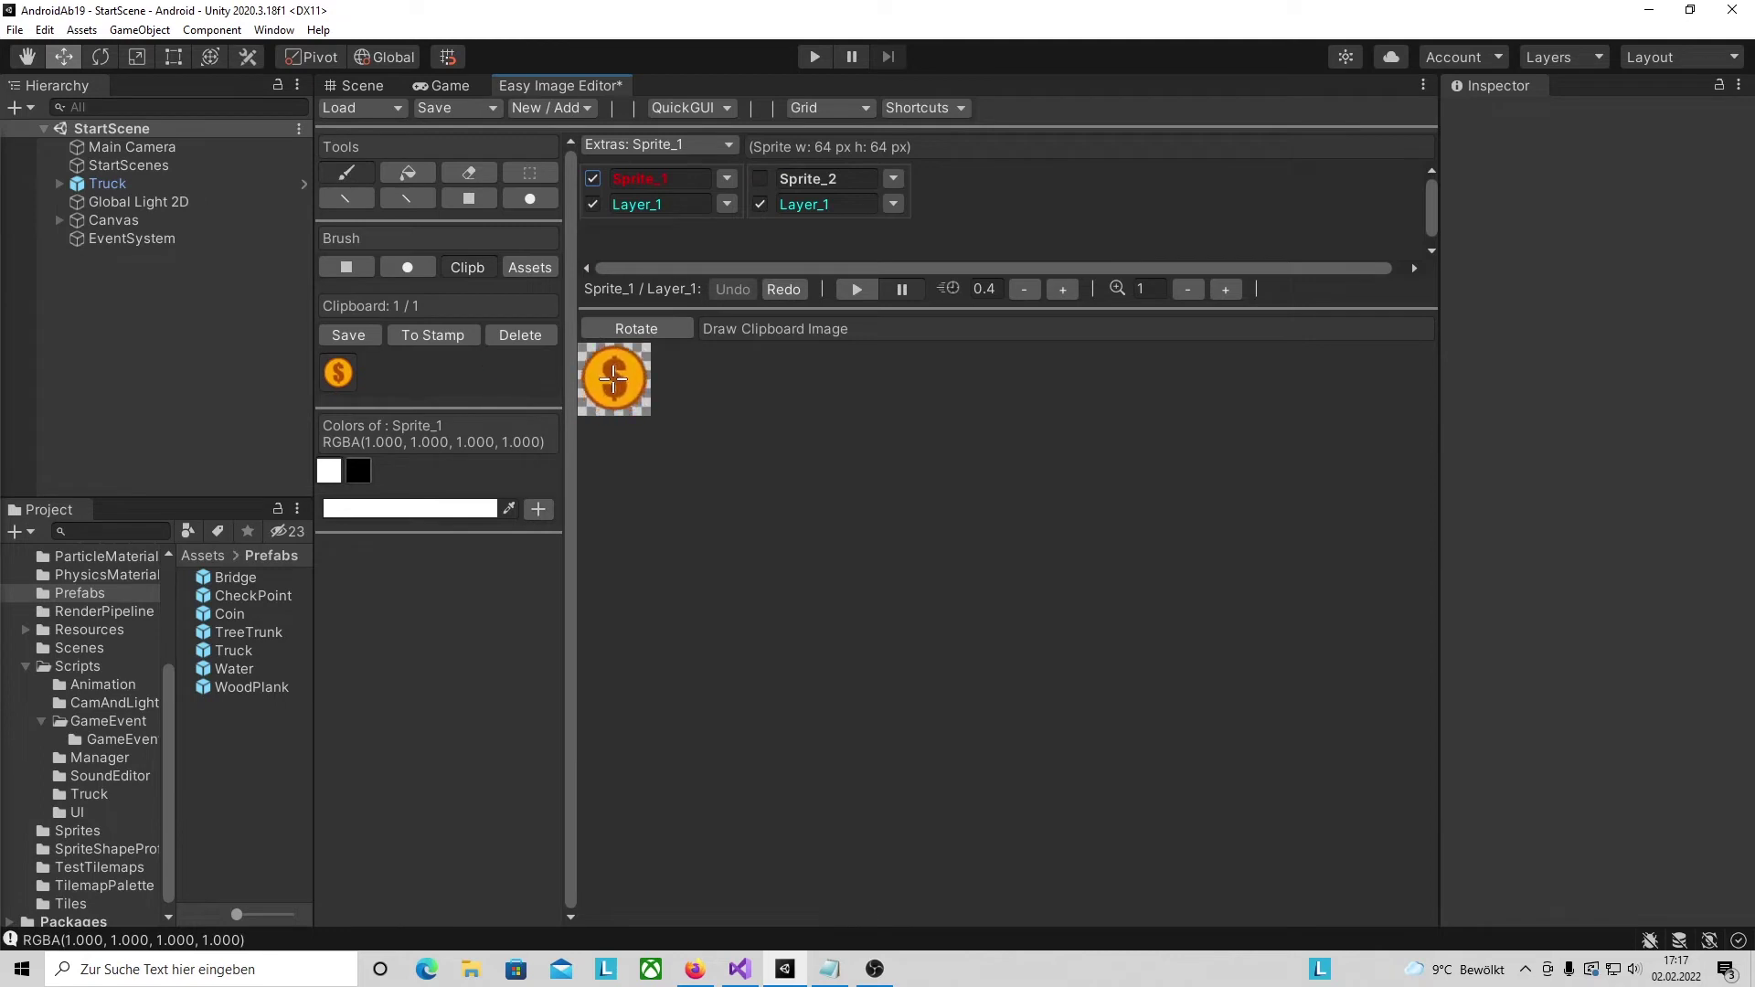
- Stamp the clipboard coin onto Sprite_1, zoom to 4 and convert it to the white-black palette
click(613, 379)
click(1226, 289)
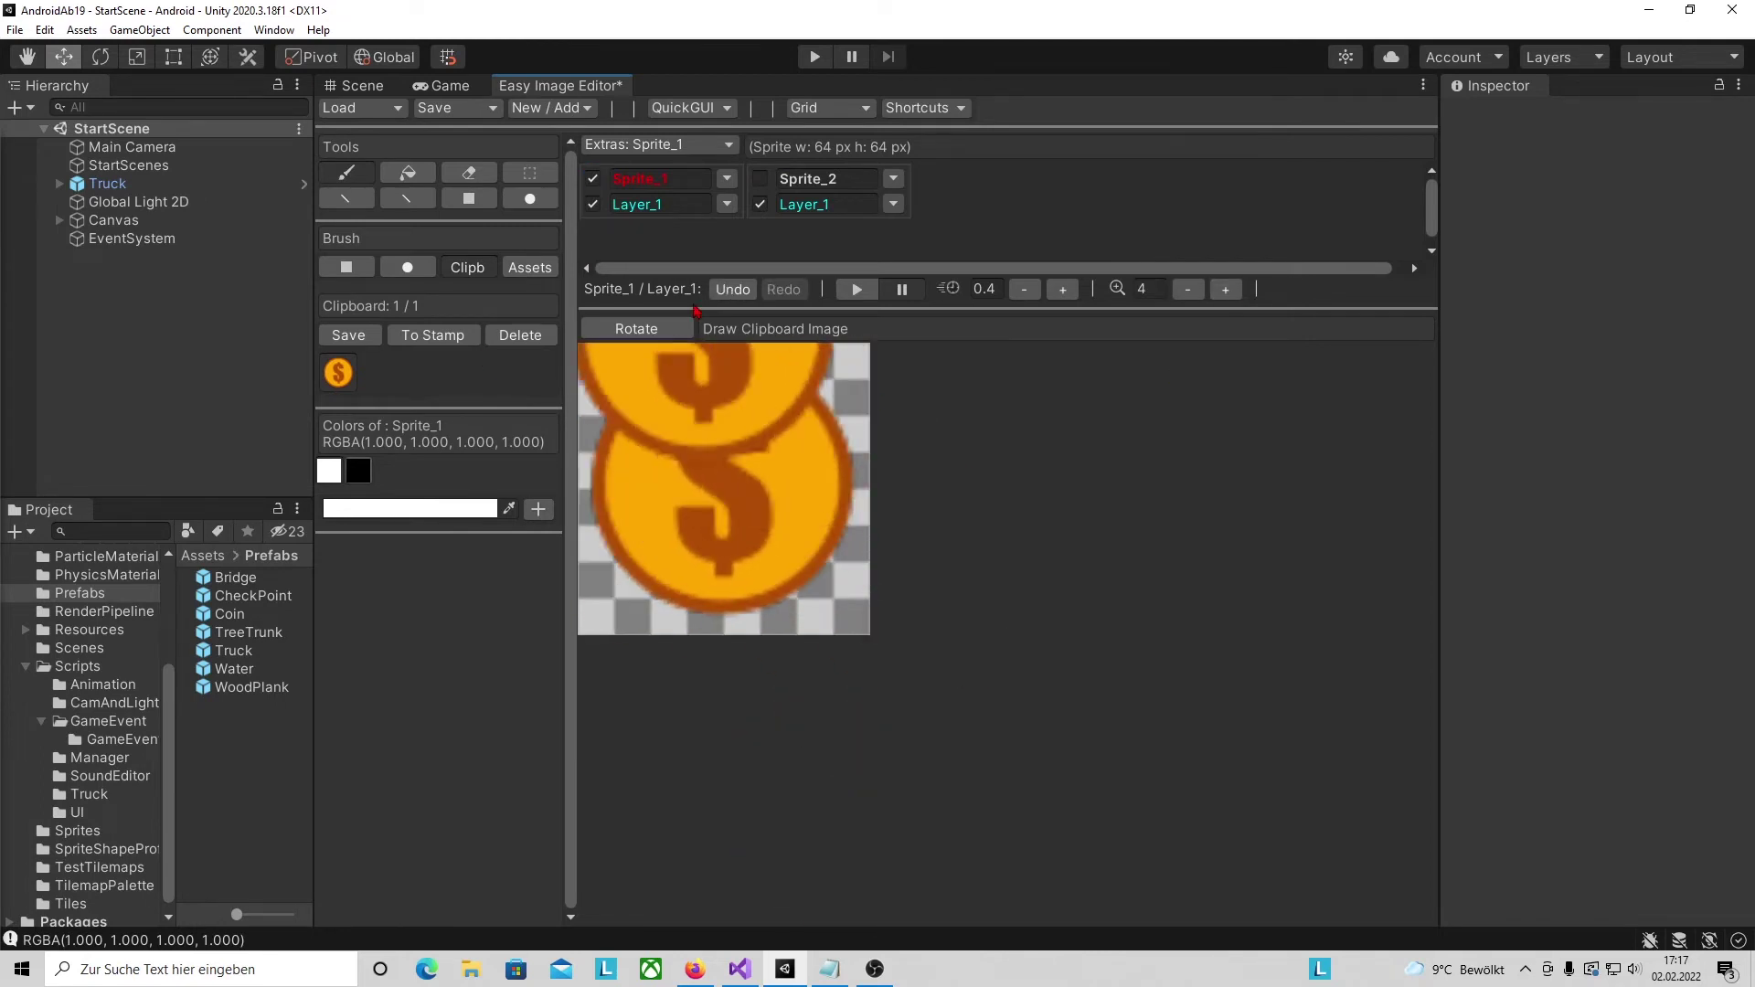
click(654, 145)
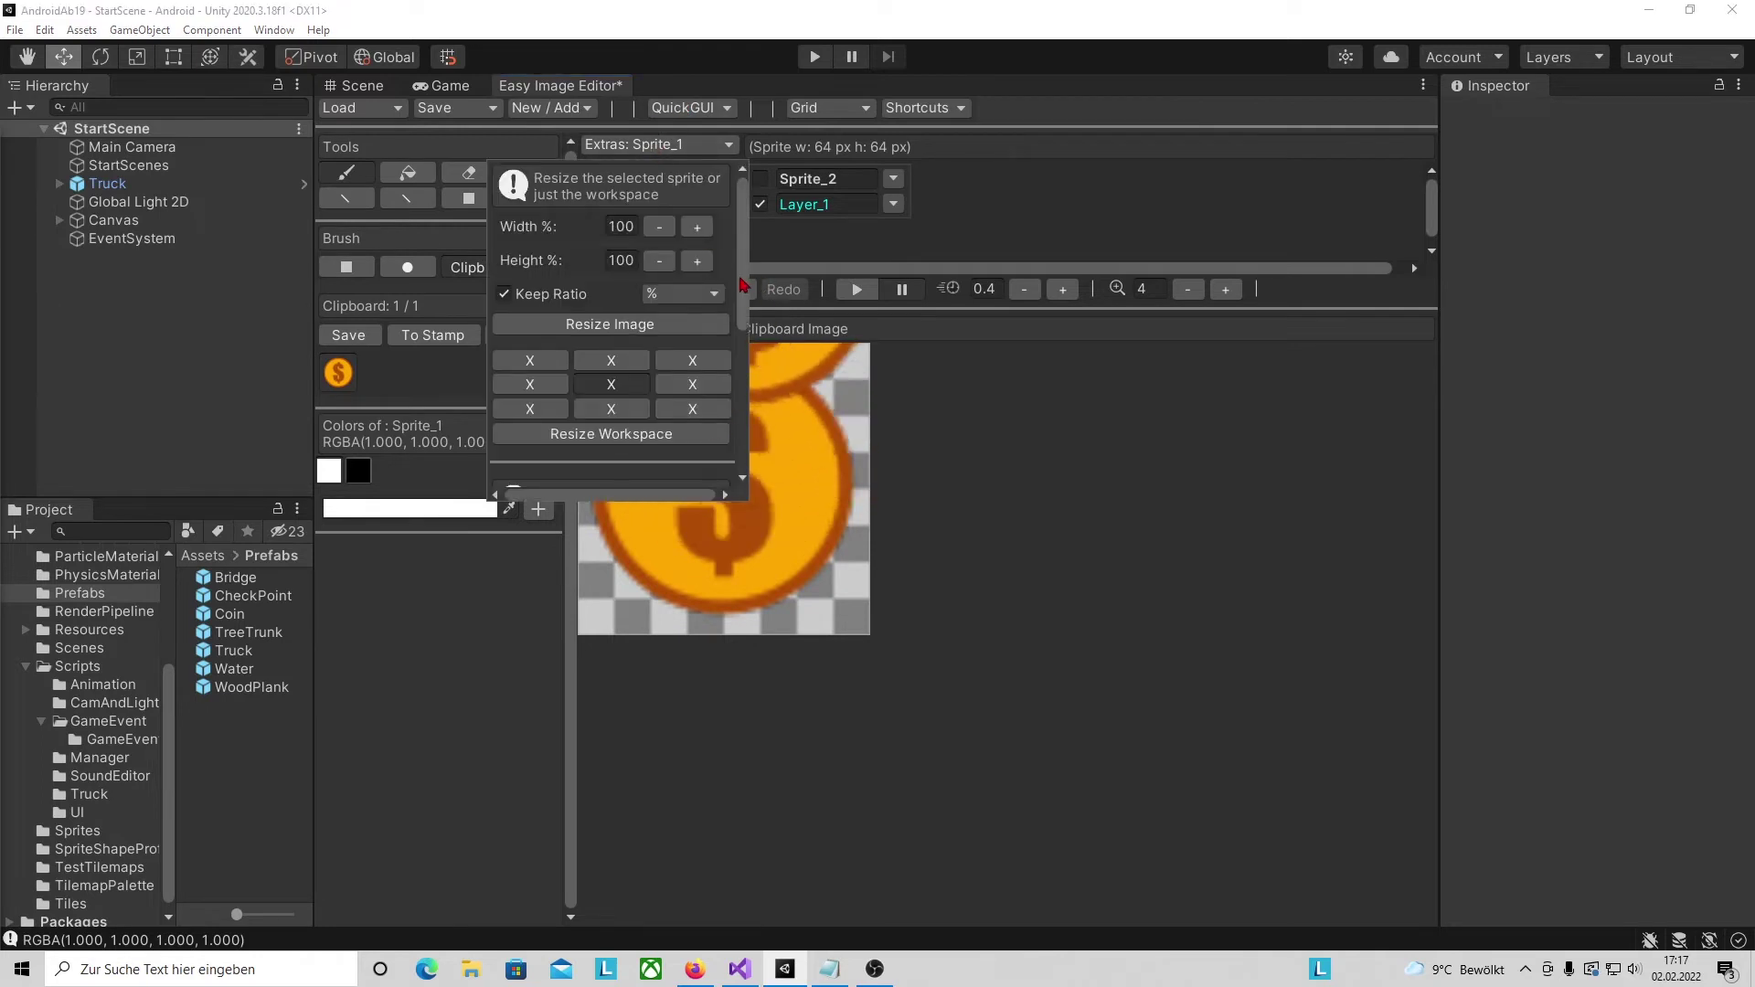
scroll(740, 403, down, 5)
scroll(745, 402, up, 3)
scroll(692, 388, down, 4)
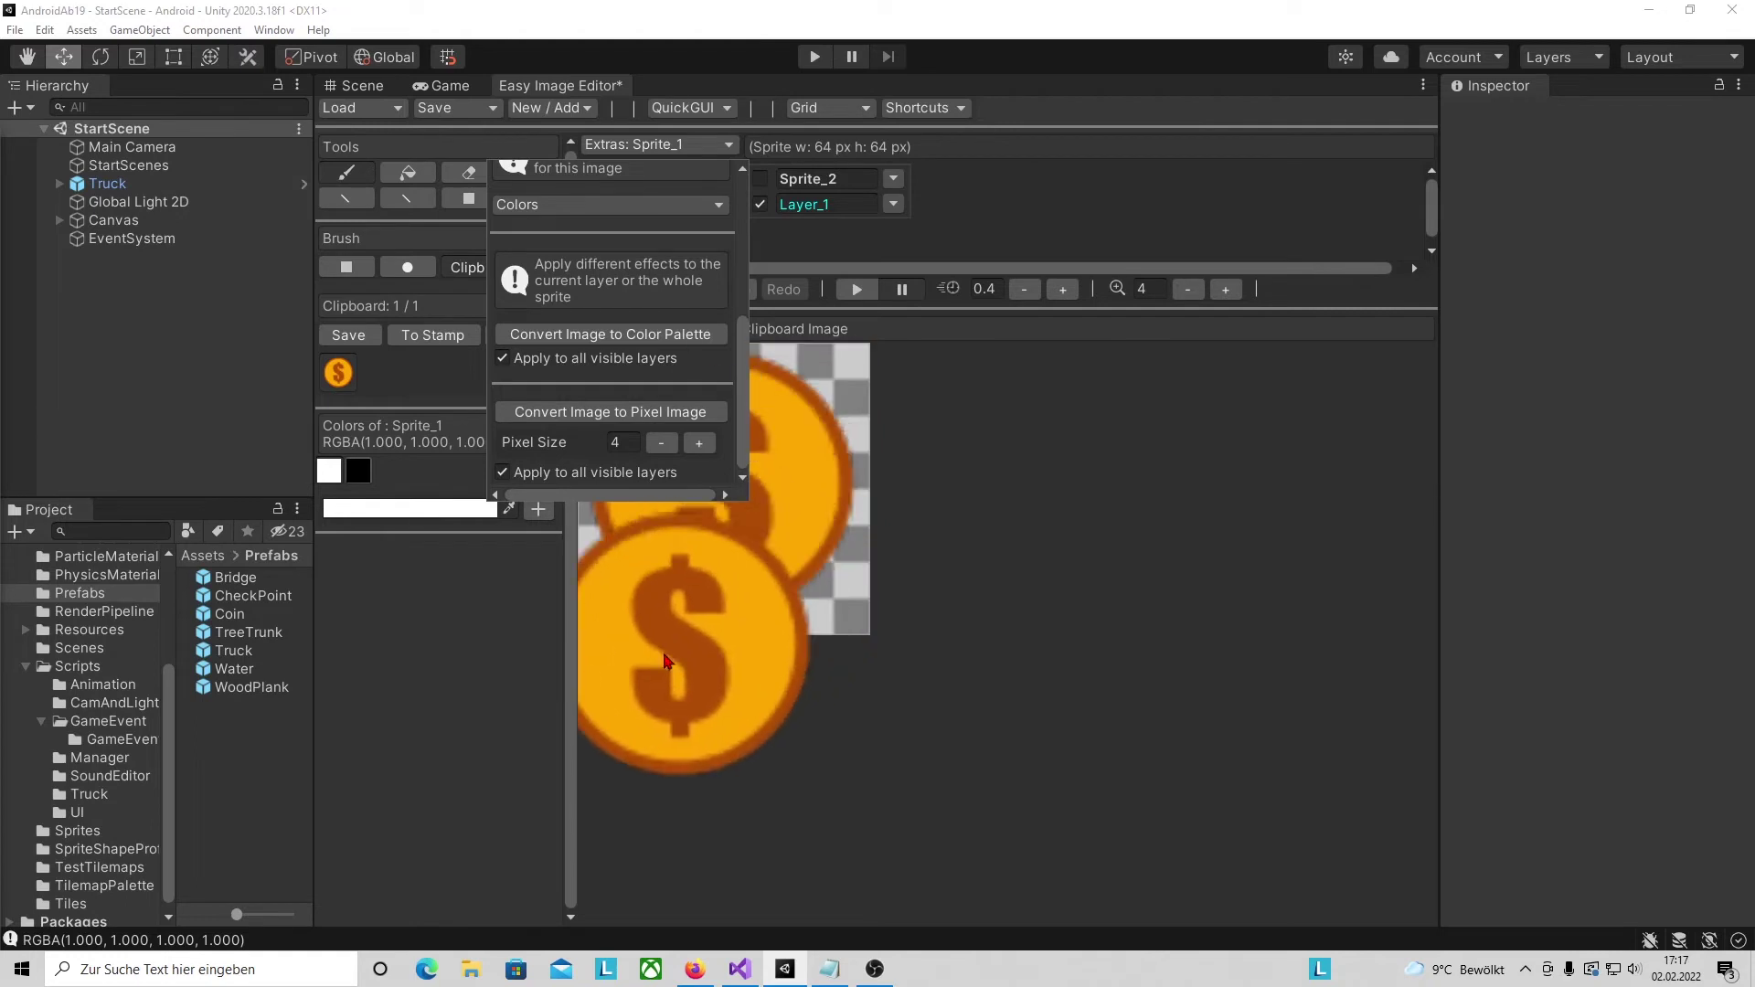
click(651, 337)
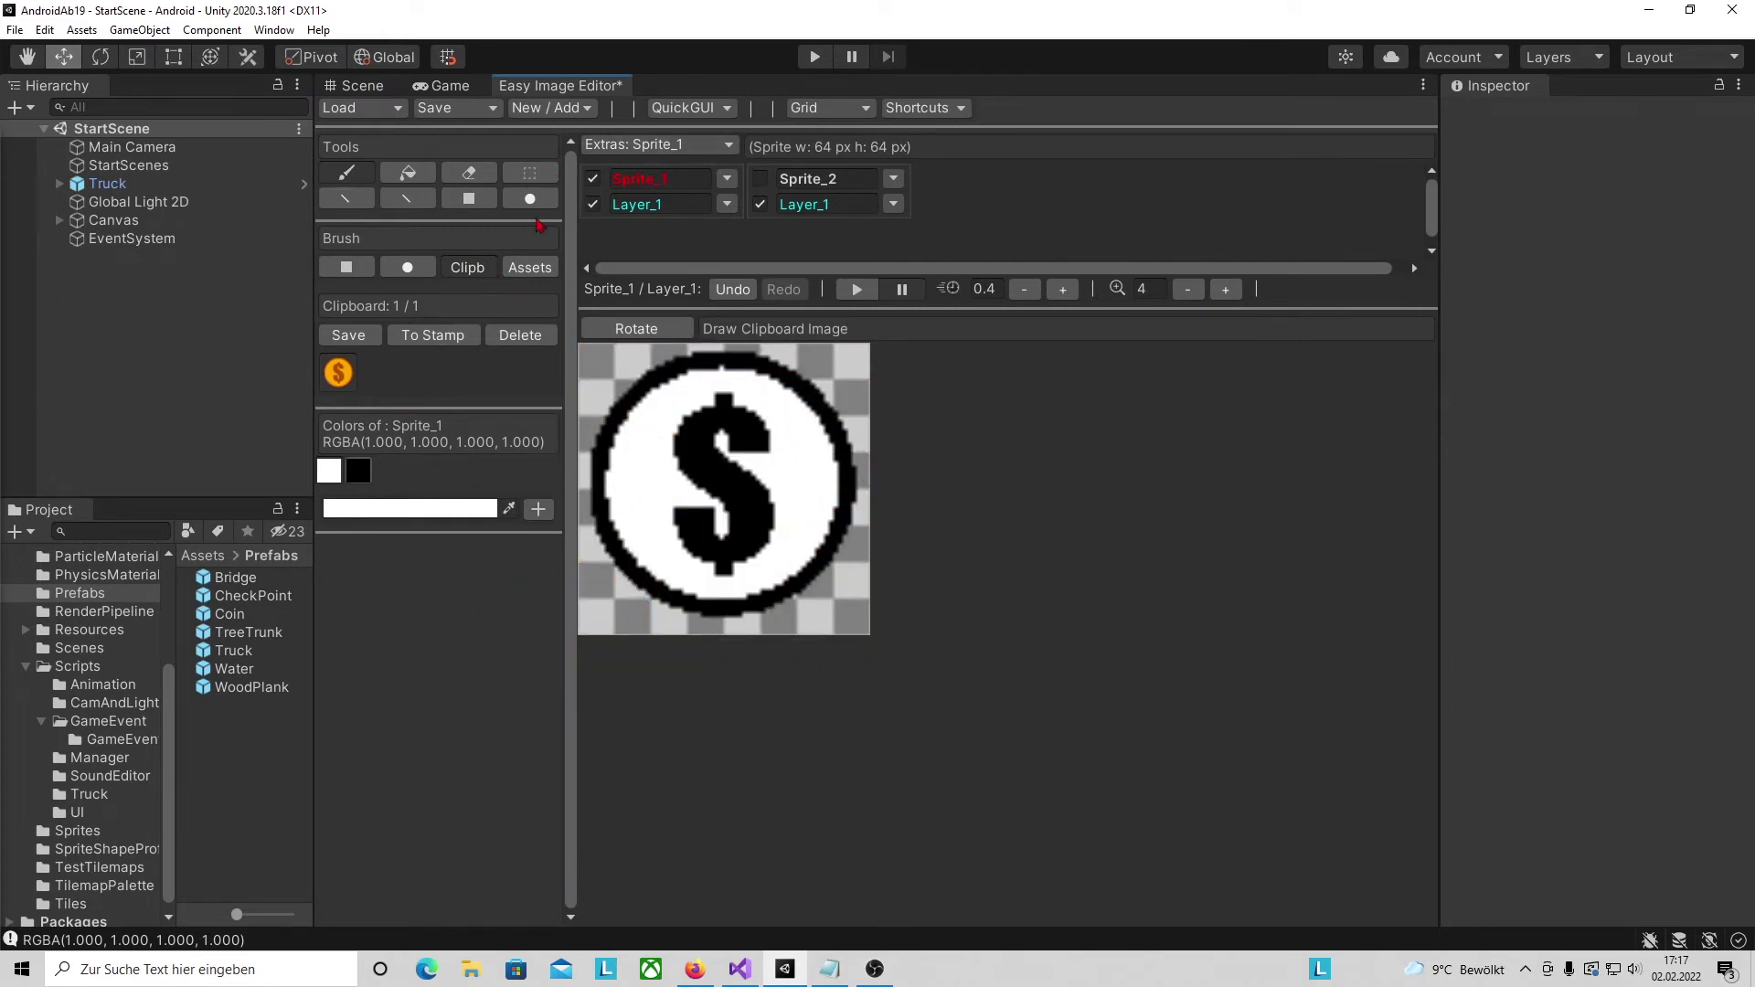
click(418, 179)
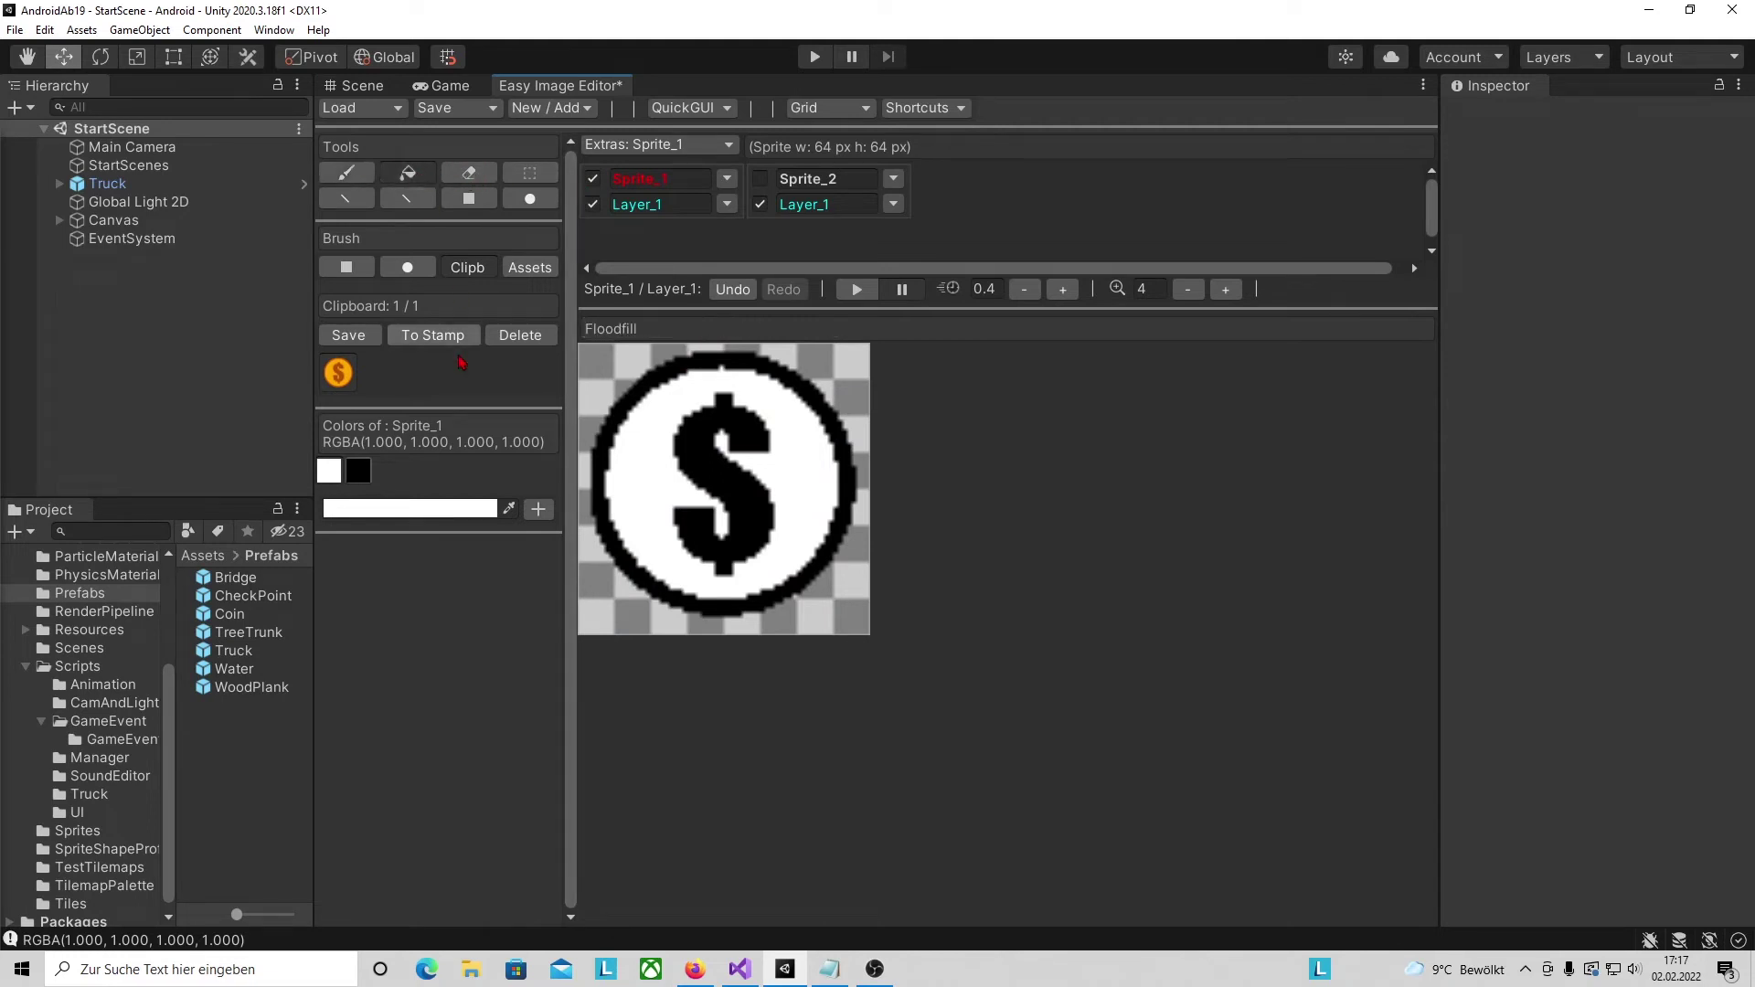
- Add a fully transparent colour (alpha 0) and flood-fill the coin's interior with it
click(538, 511)
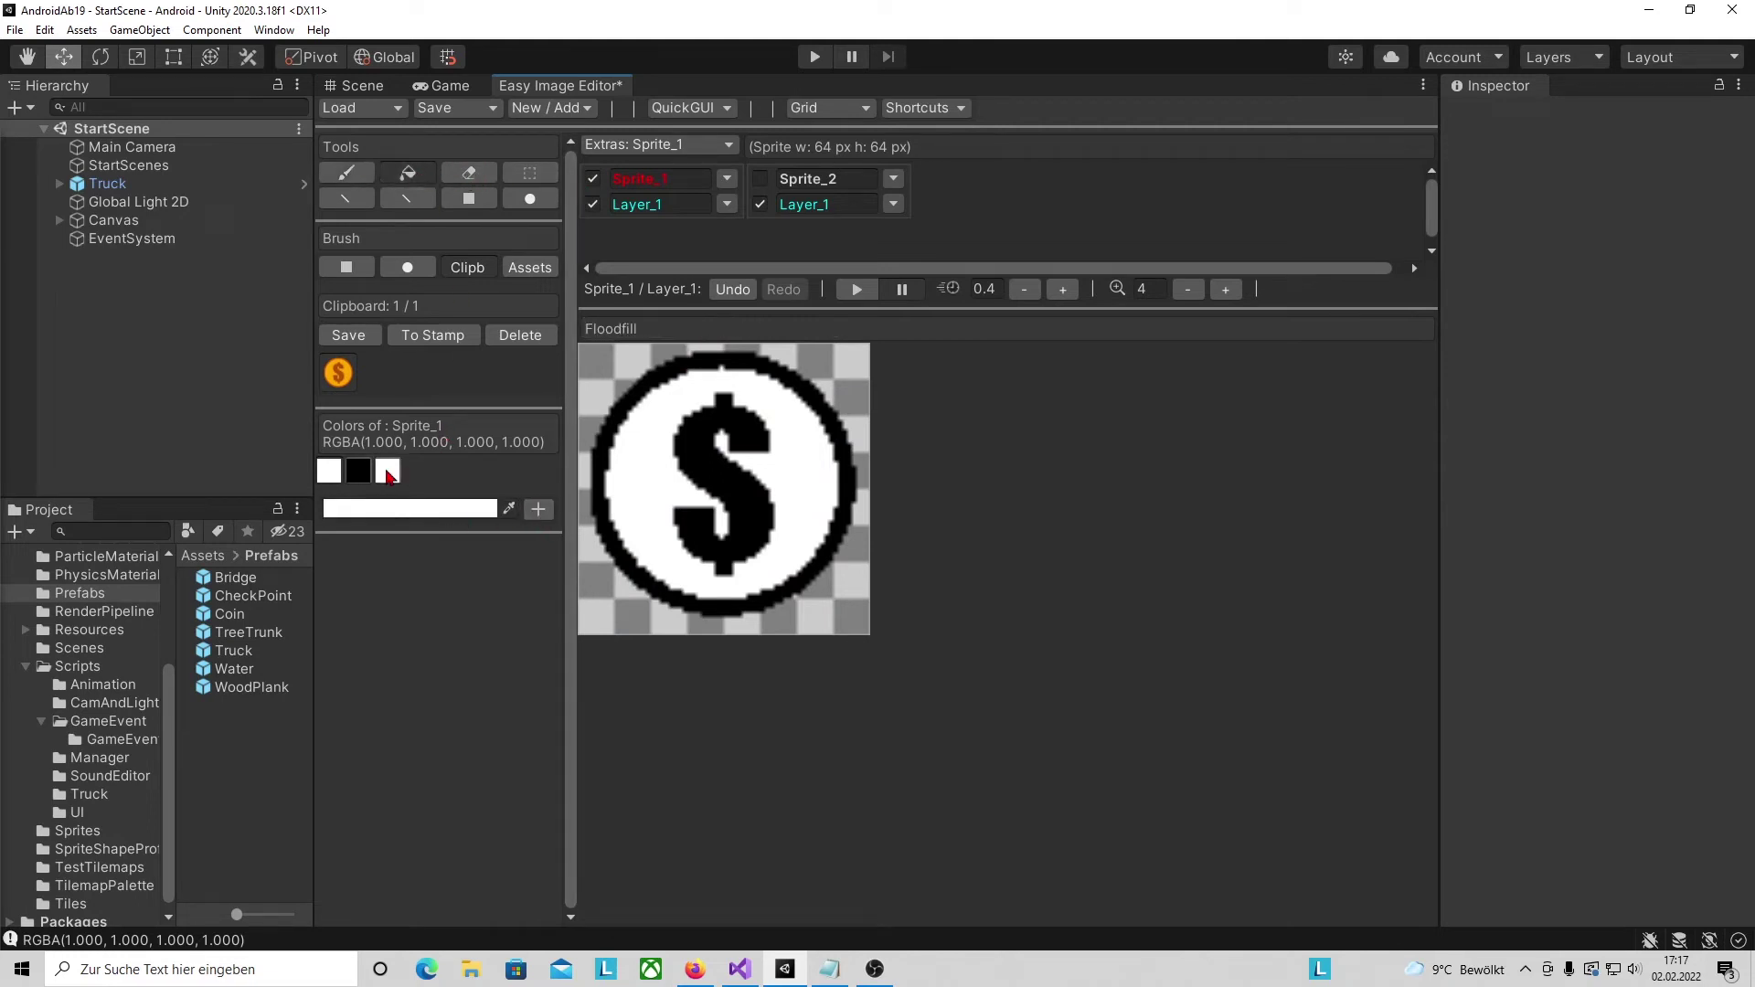
click(429, 530)
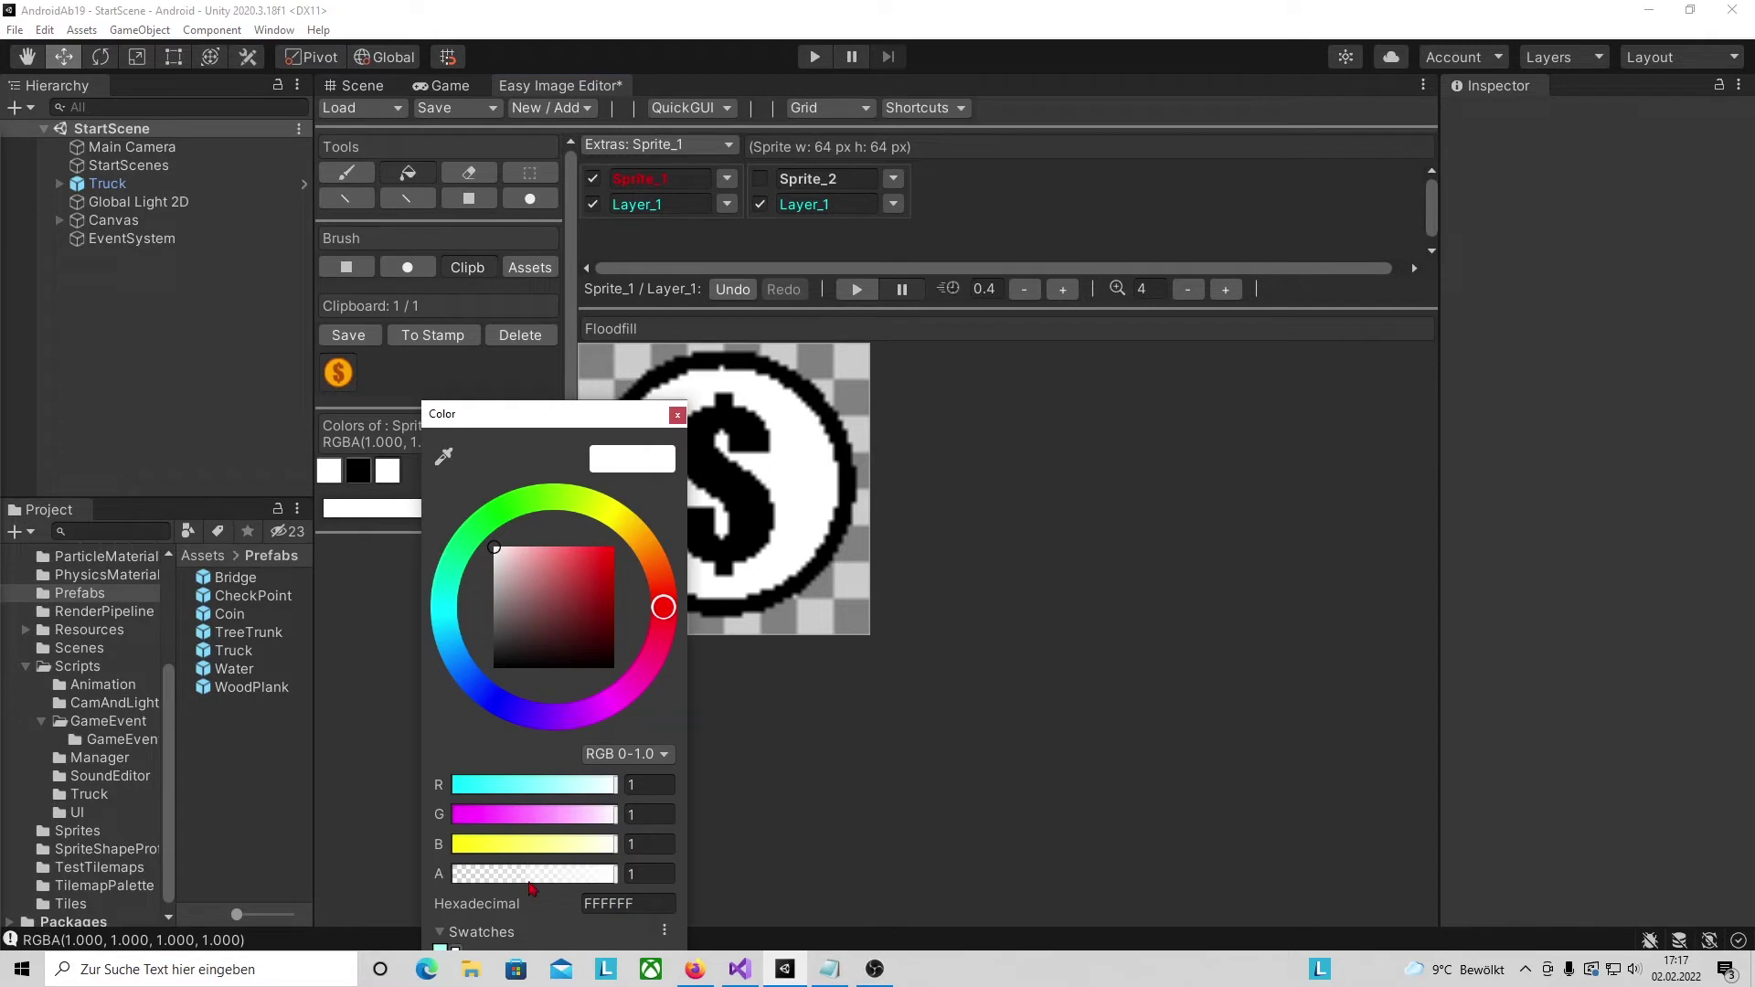
drag(529, 879, 255, 863)
click(677, 415)
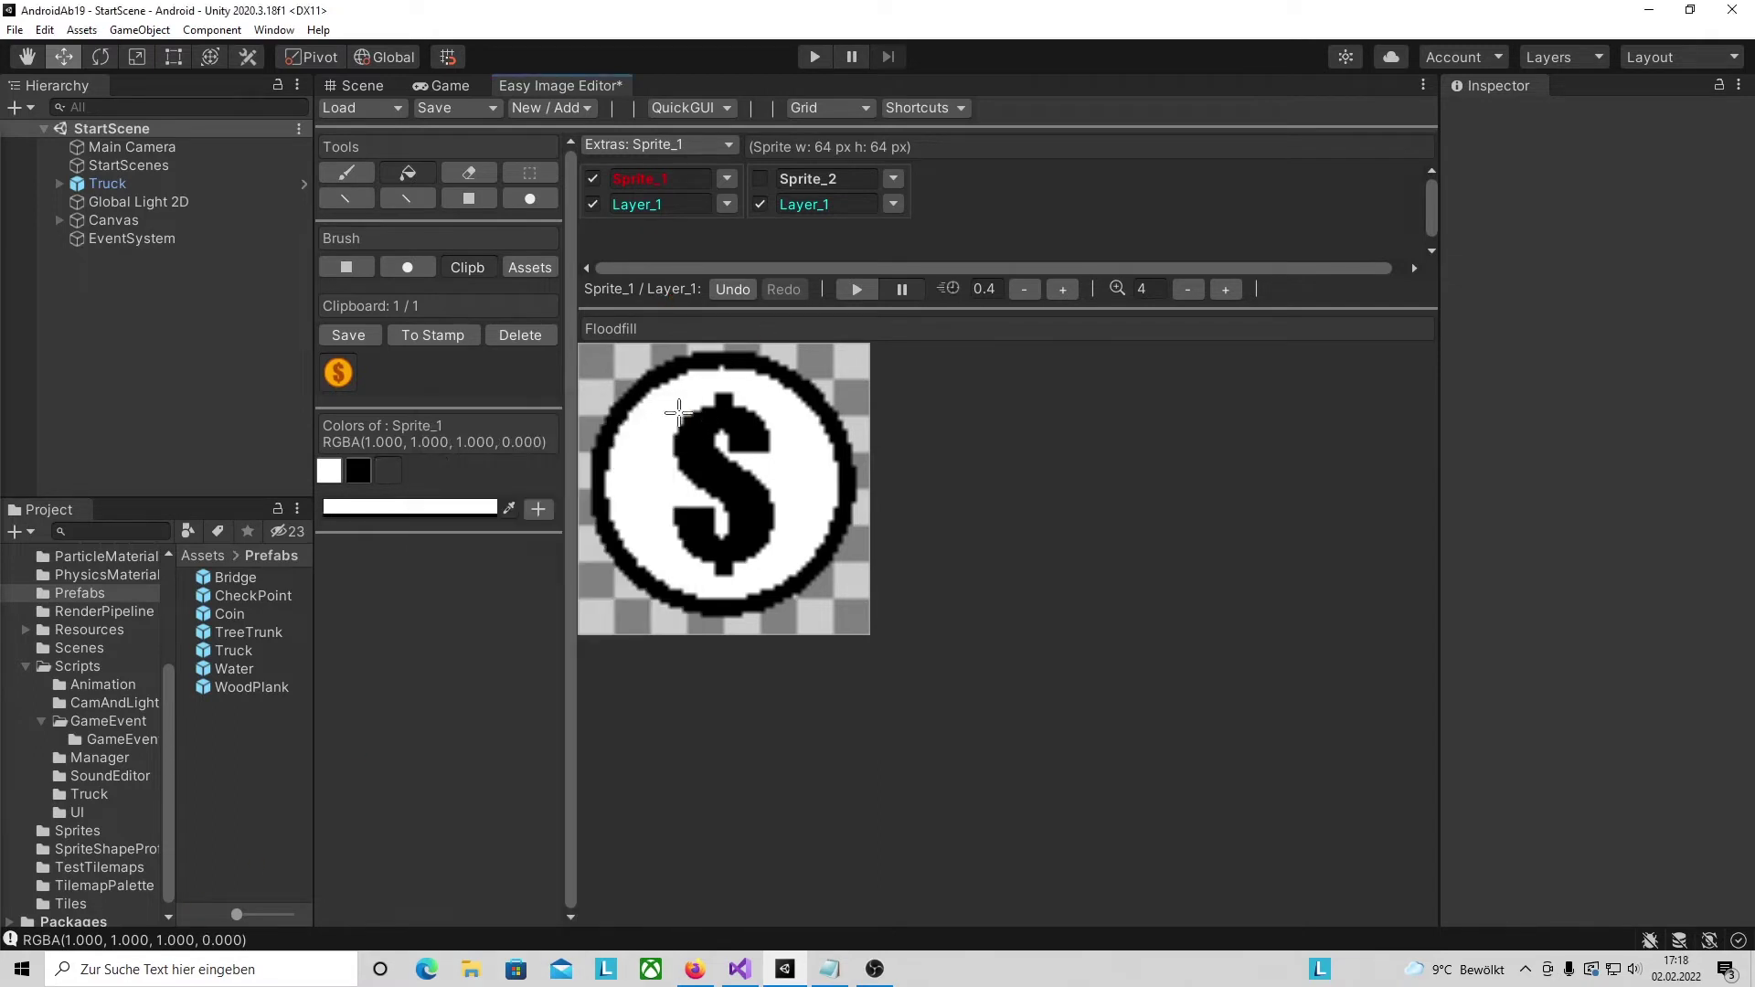
click(647, 417)
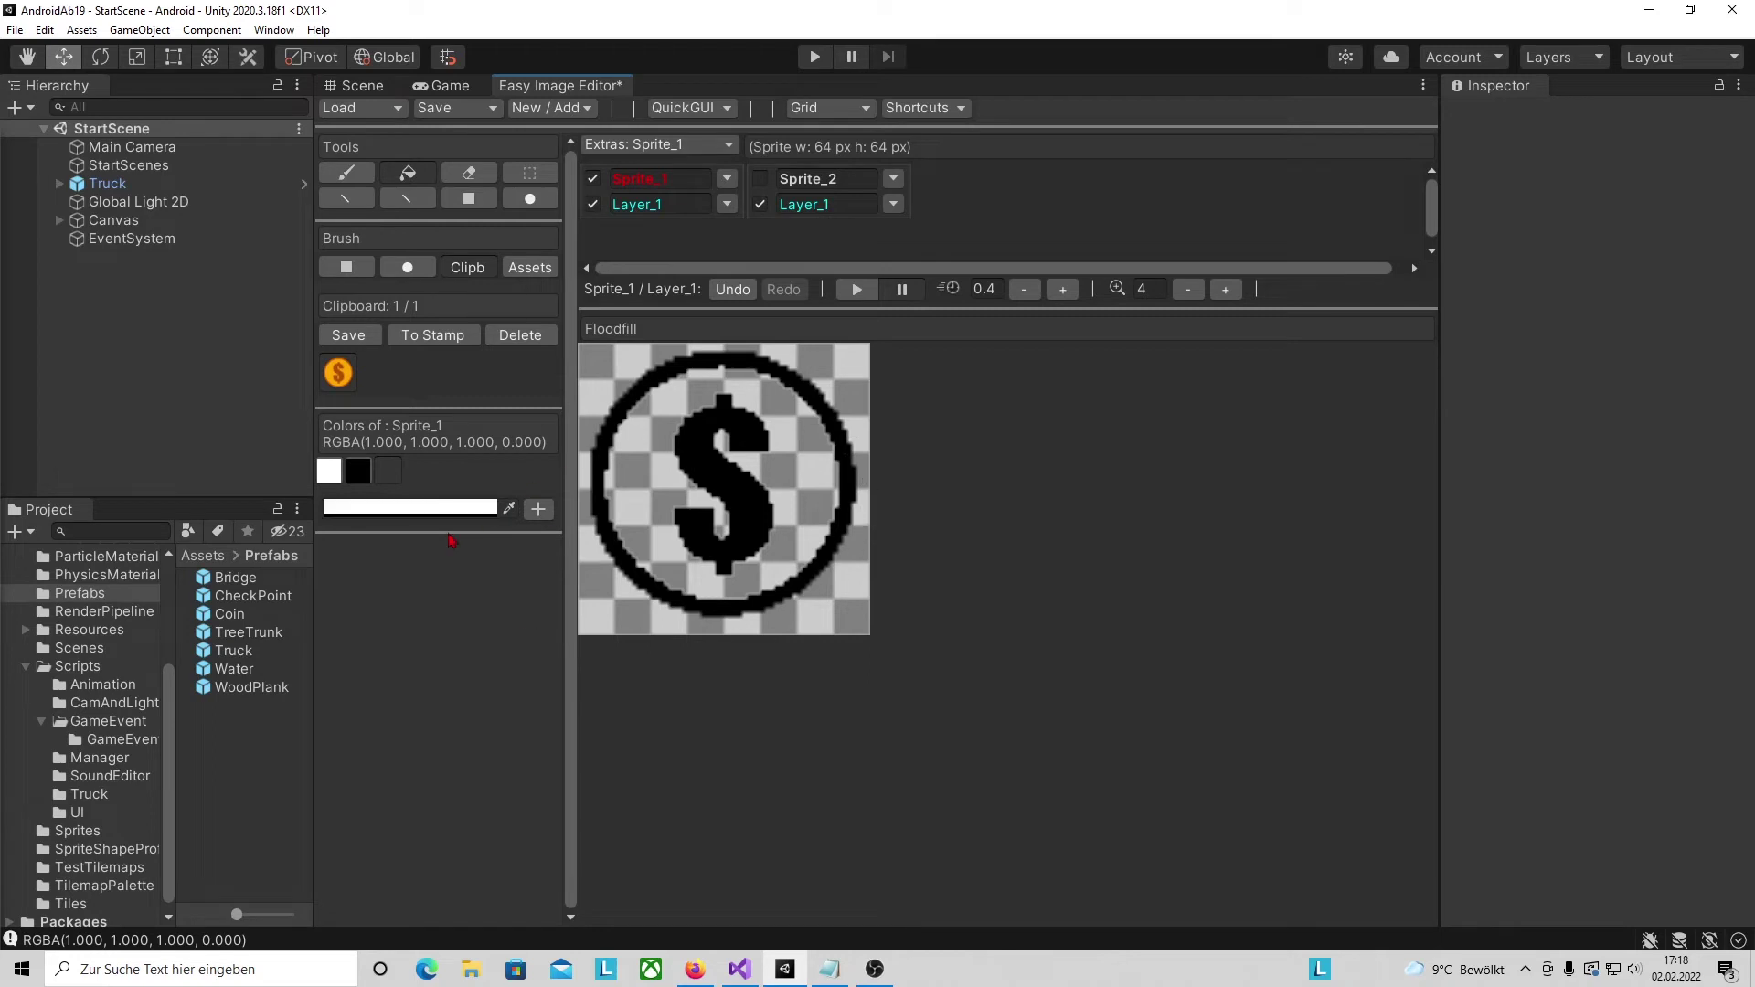
- Flood-fill the coin's dollar sign and outer ring with white
click(330, 474)
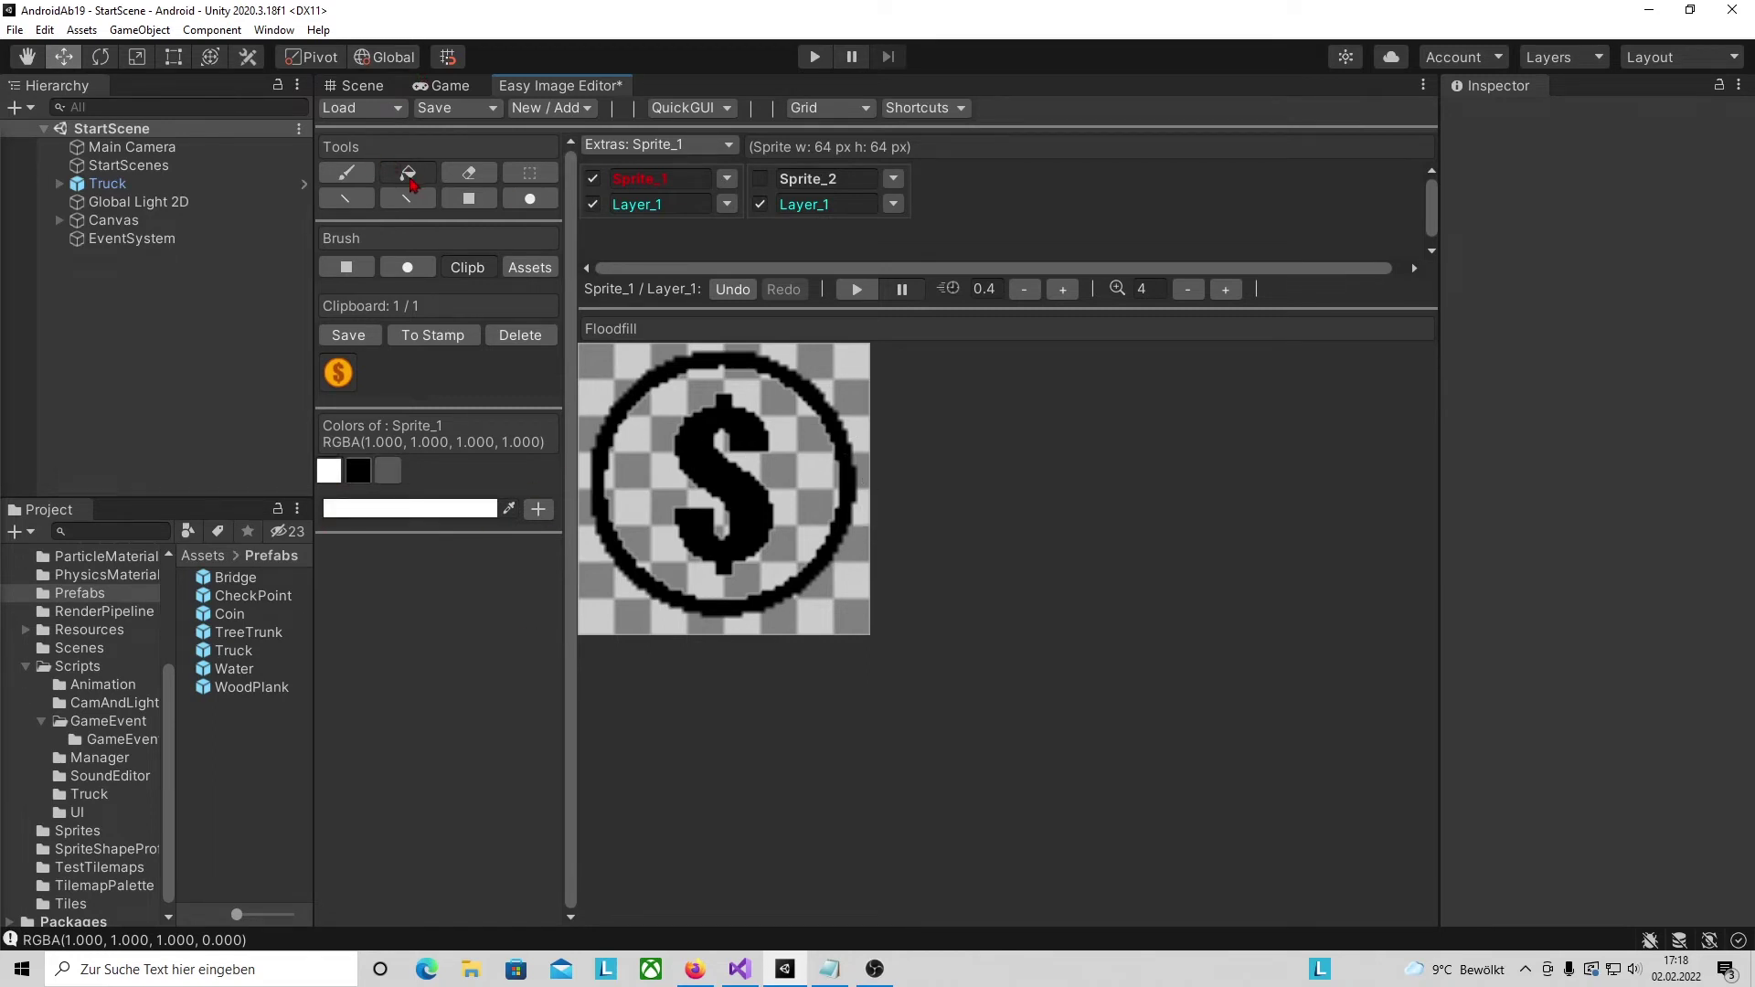
click(697, 462)
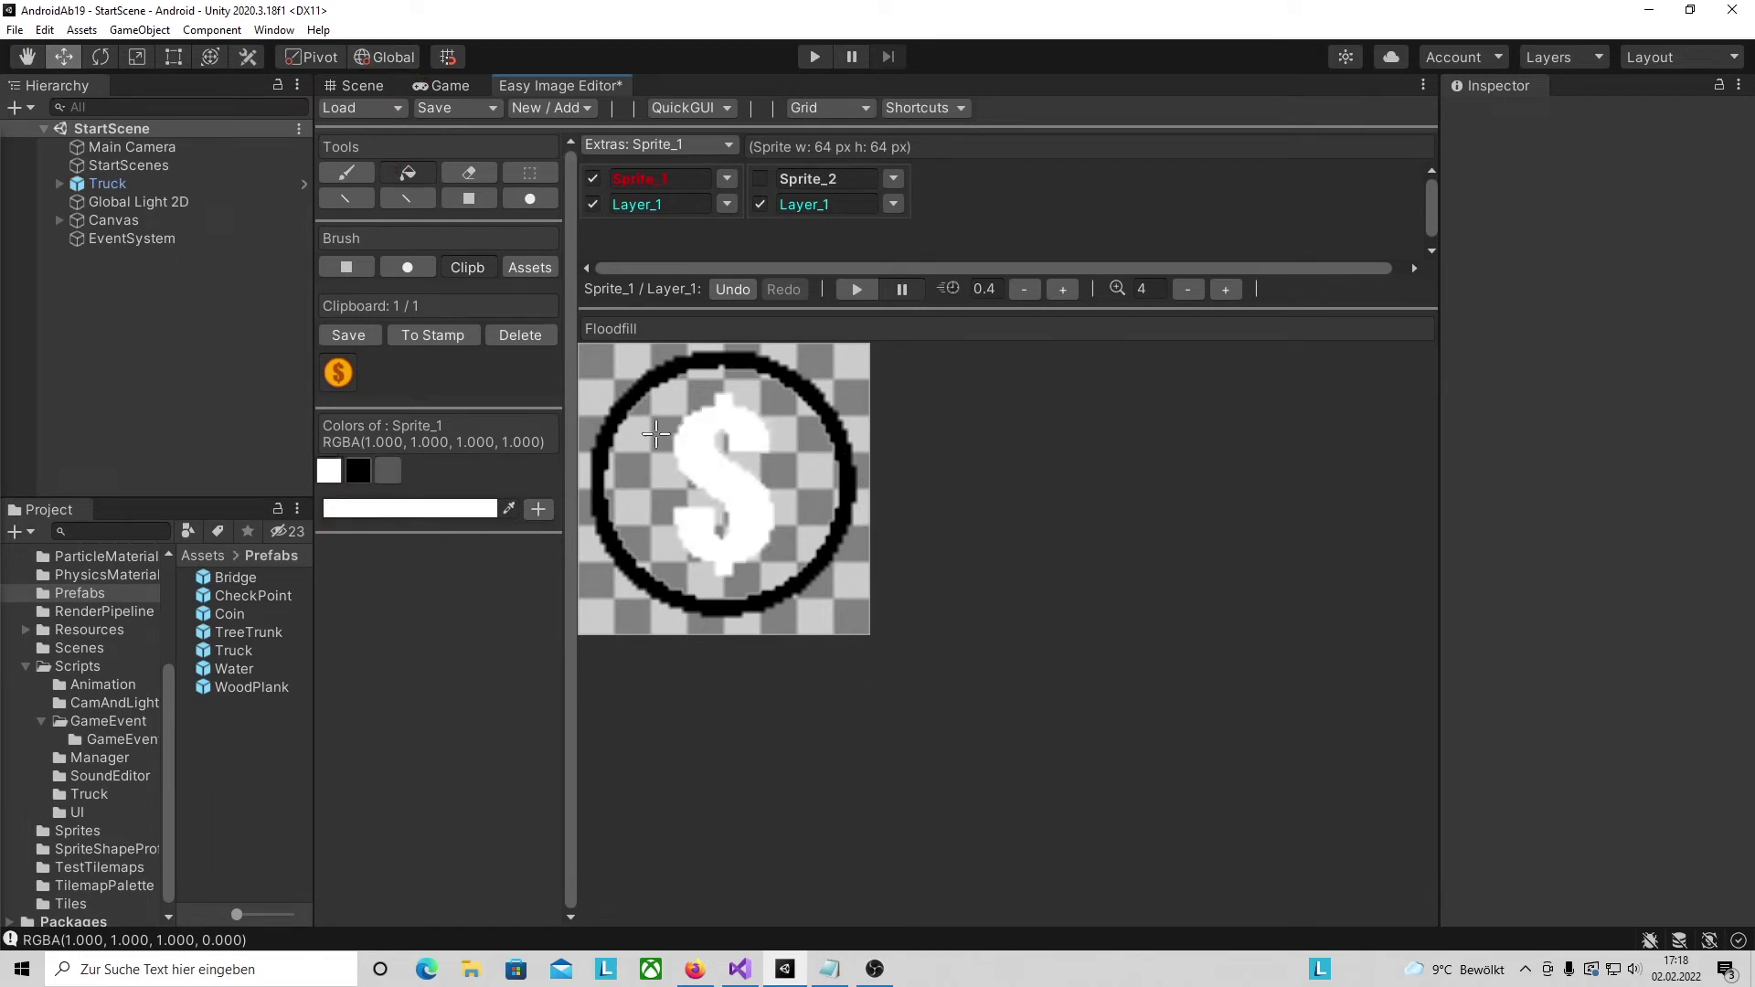
click(621, 413)
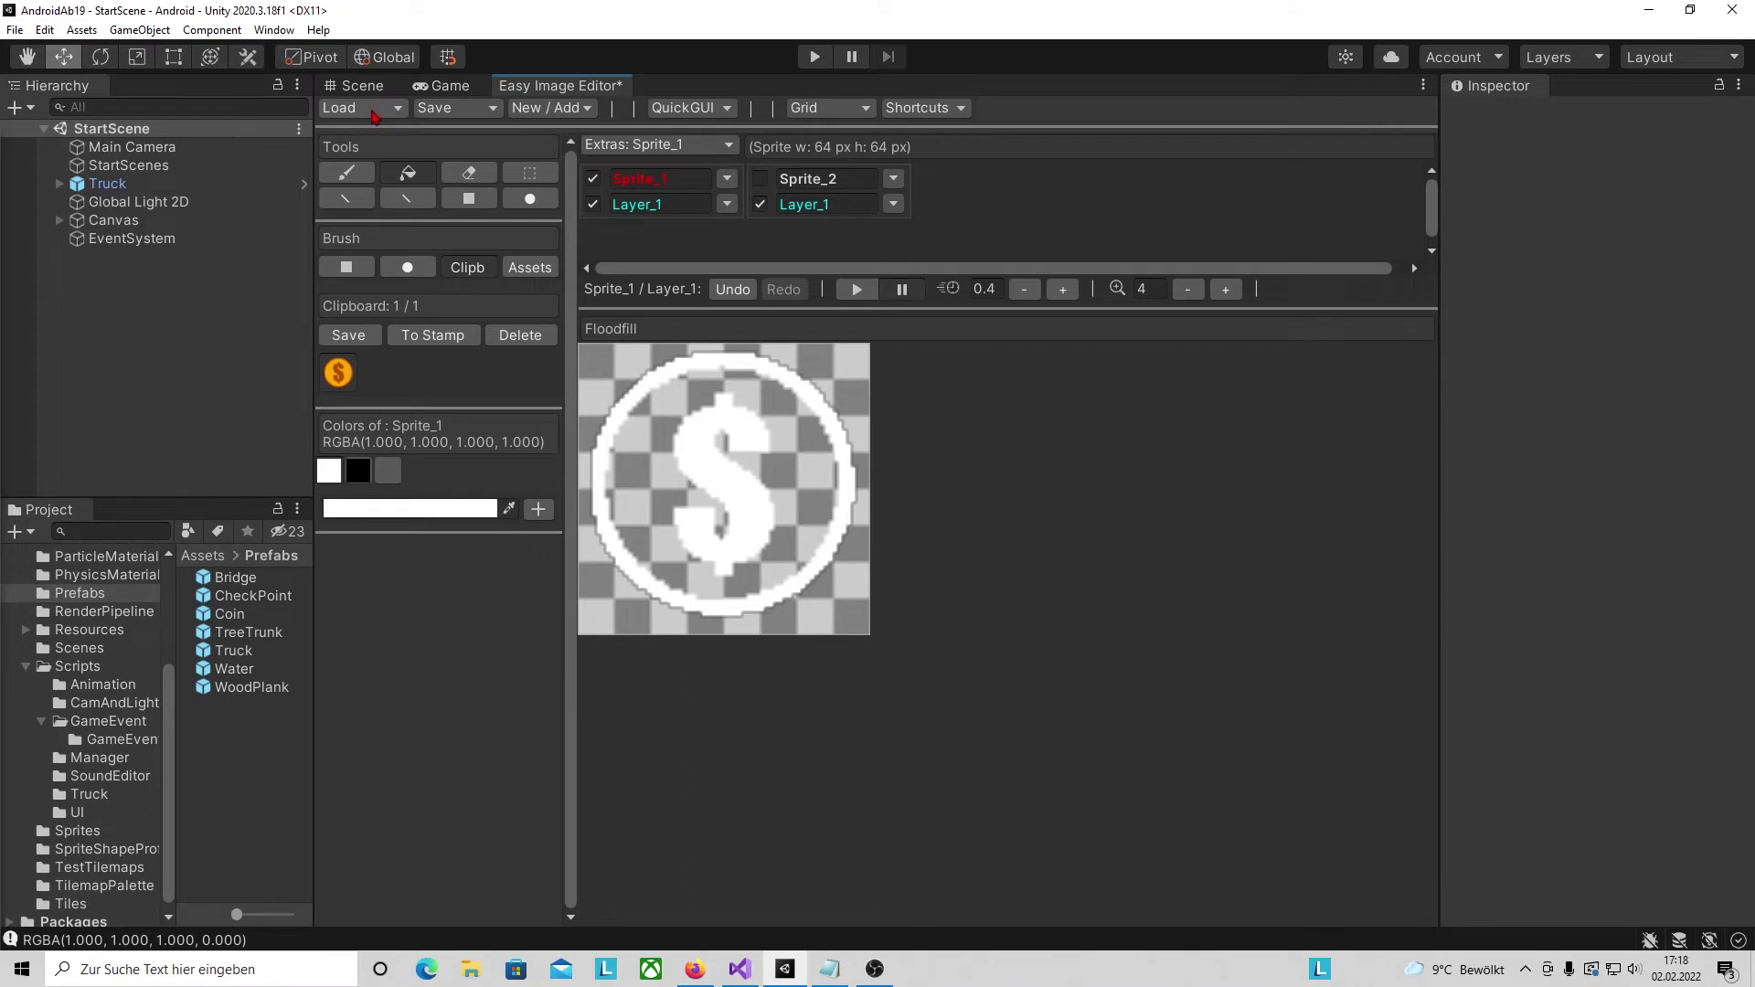
click(460, 110)
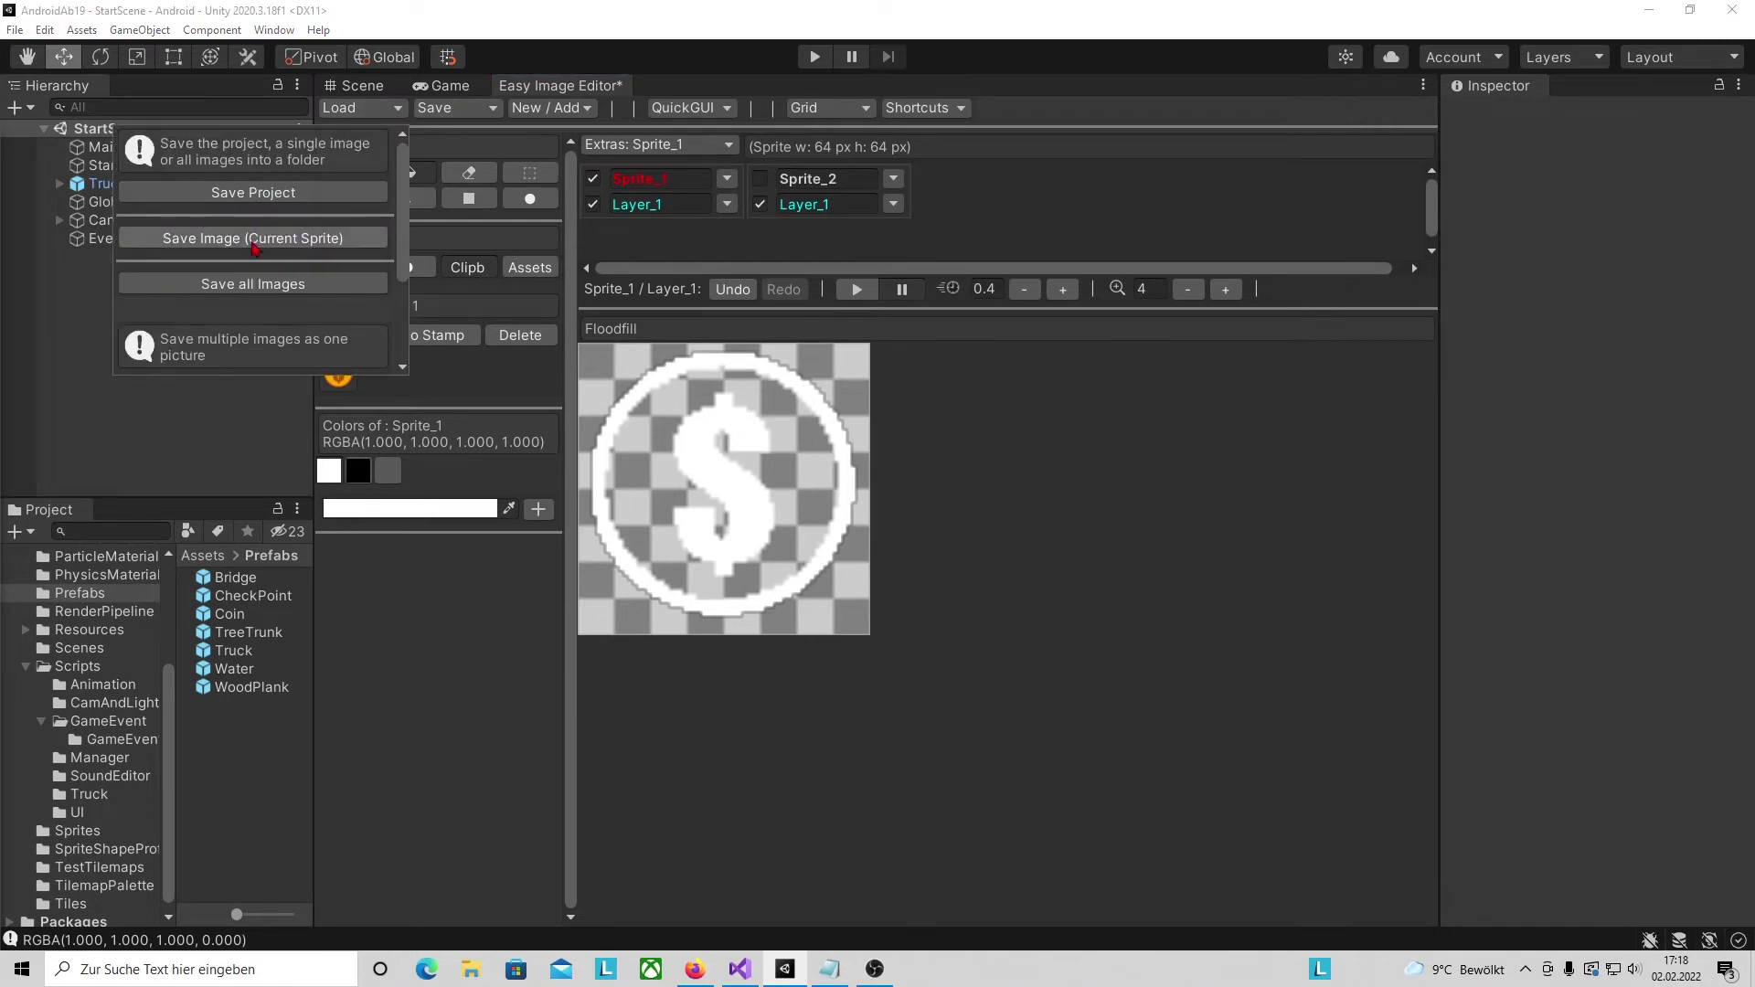
- Save the current sprite as a PNG image in the Assets/Sprites folder
click(257, 240)
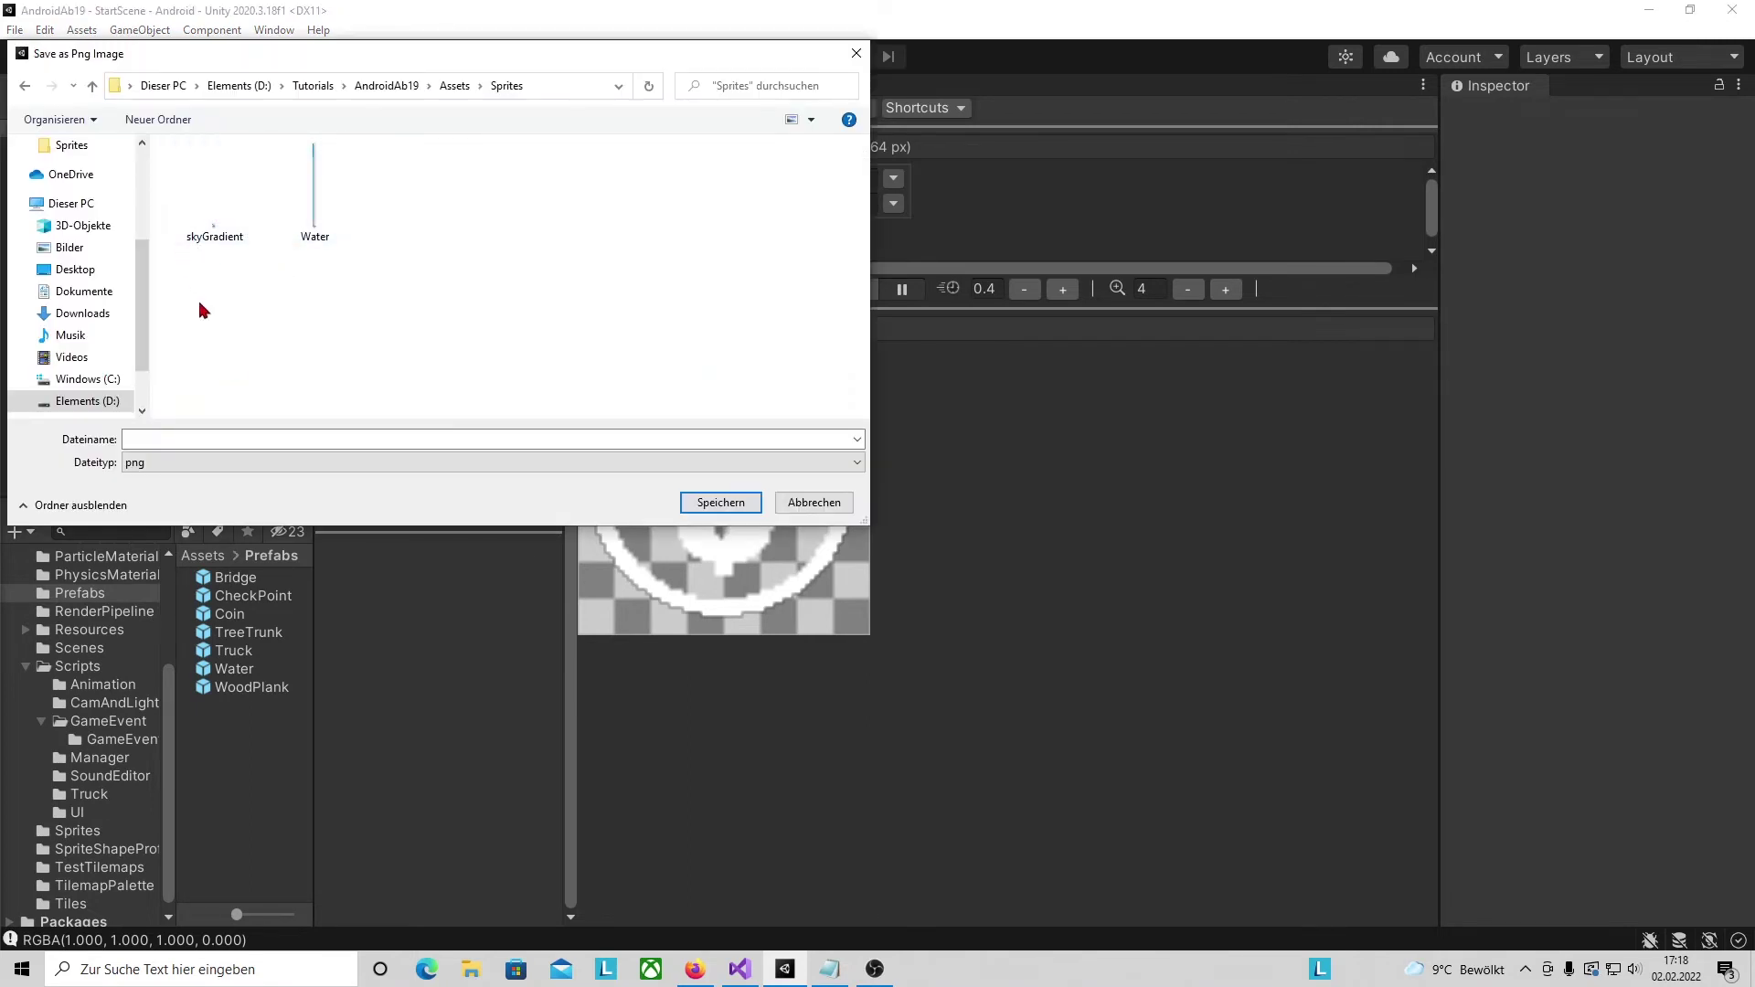
click(187, 442)
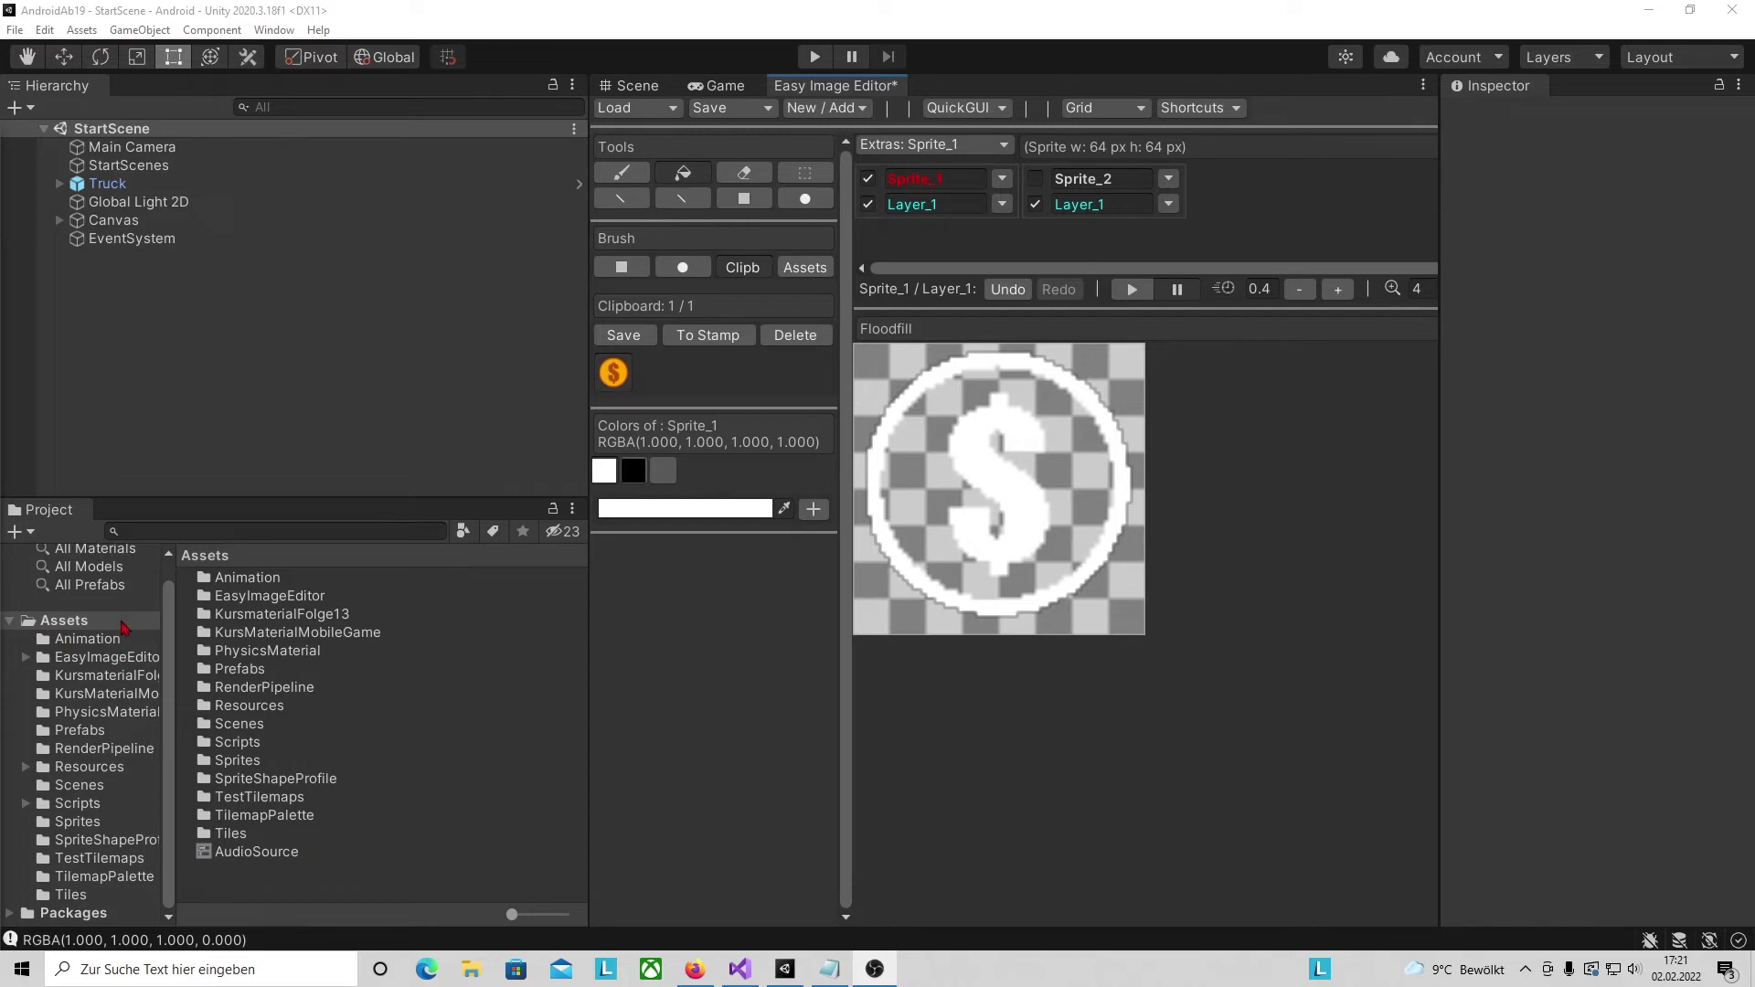
- Create a ParticleMaterial folder in Assets and open it
right_click(120, 620)
text(ParticleMaterial)
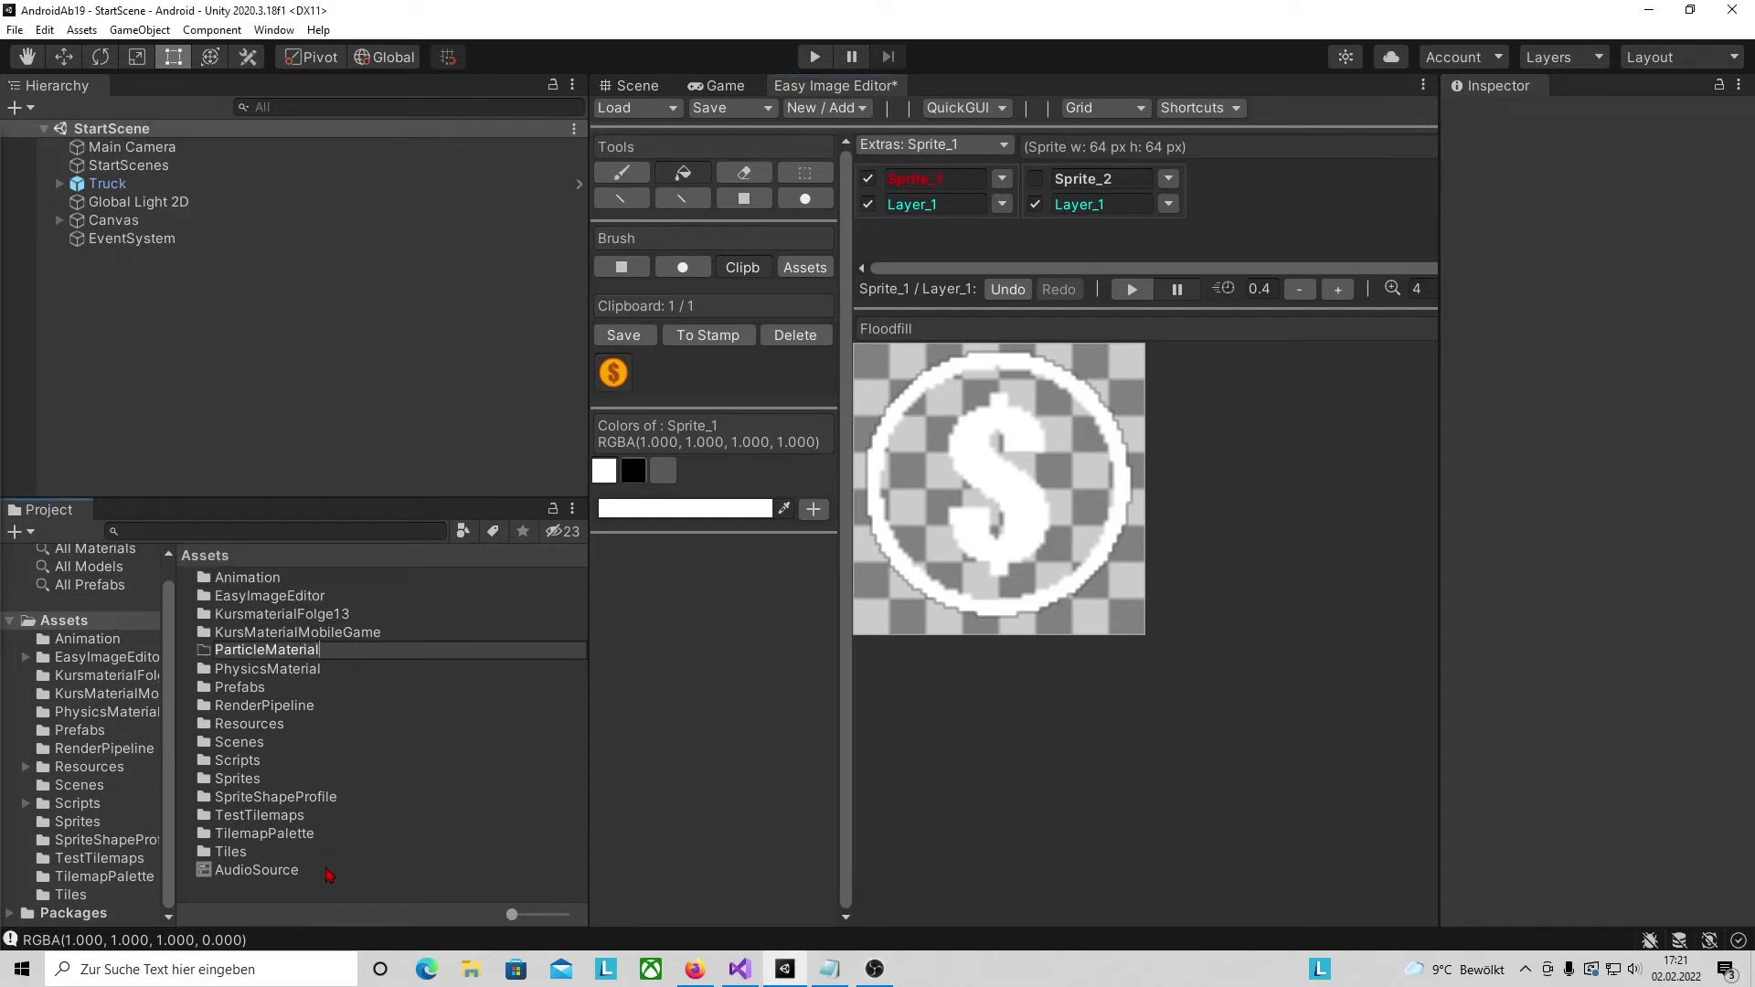
click(274, 654)
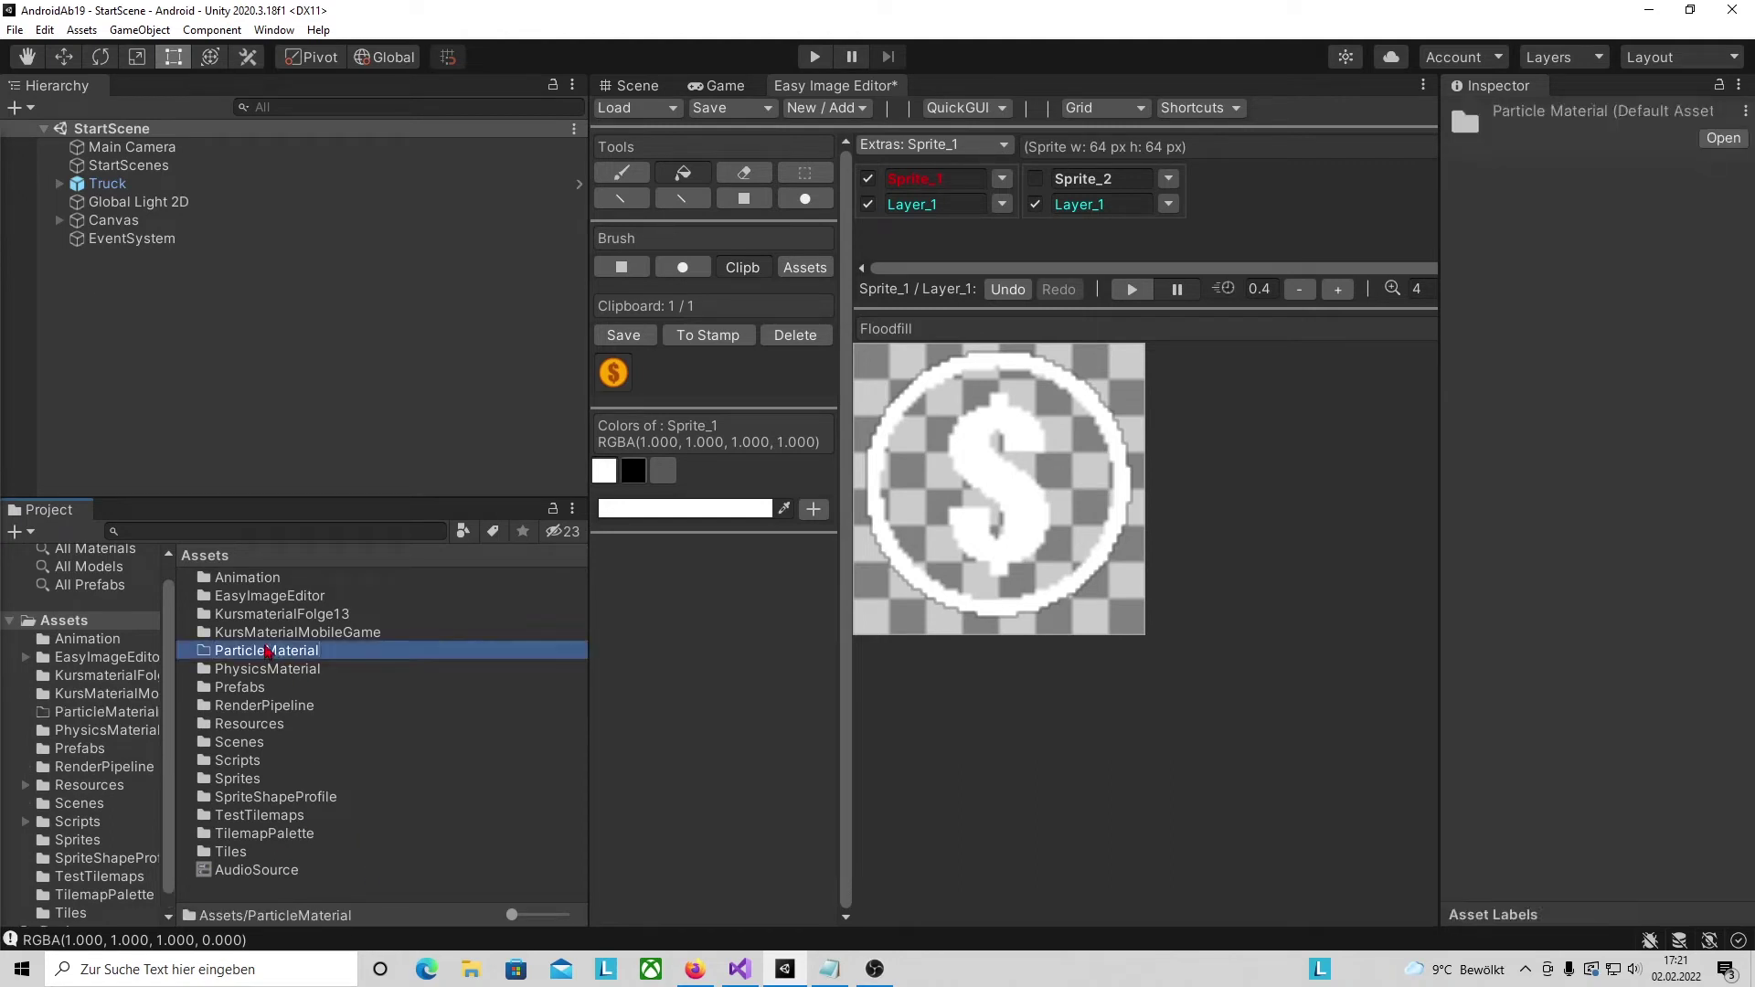
double_click(235, 654)
- Create a new material named CoinParticle in the ParticleMaterial folder
right_click(336, 624)
mouse_move(420, 145)
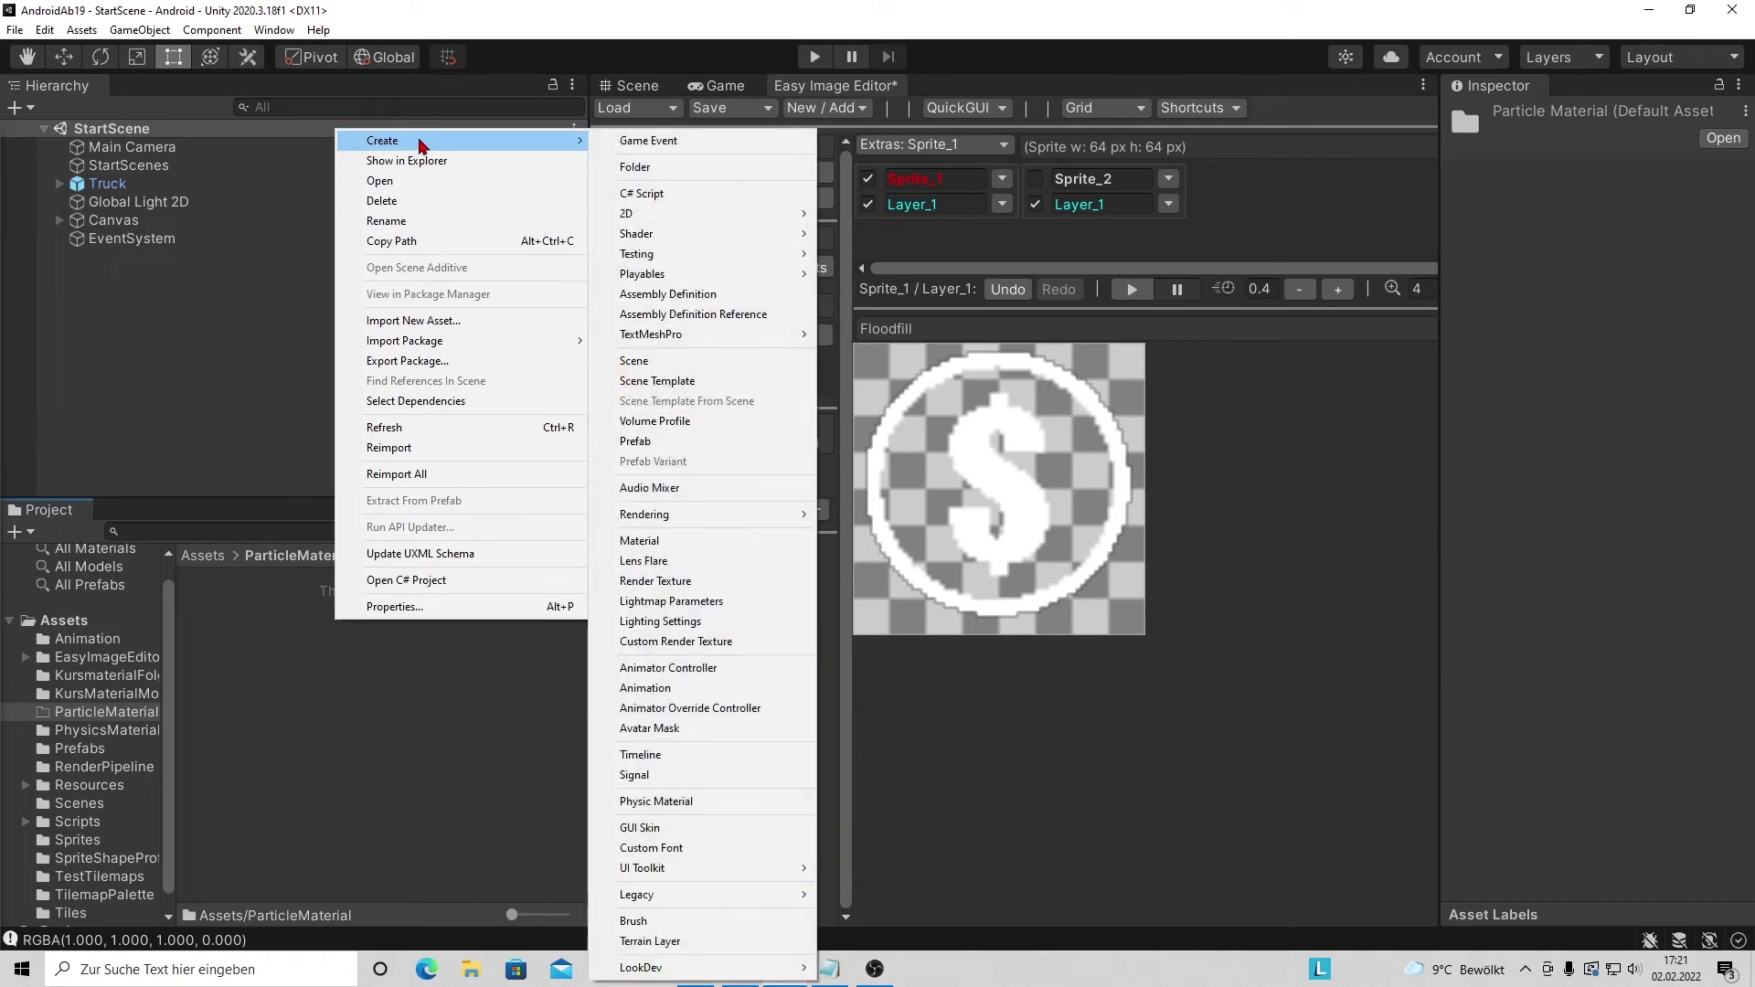
click(640, 540)
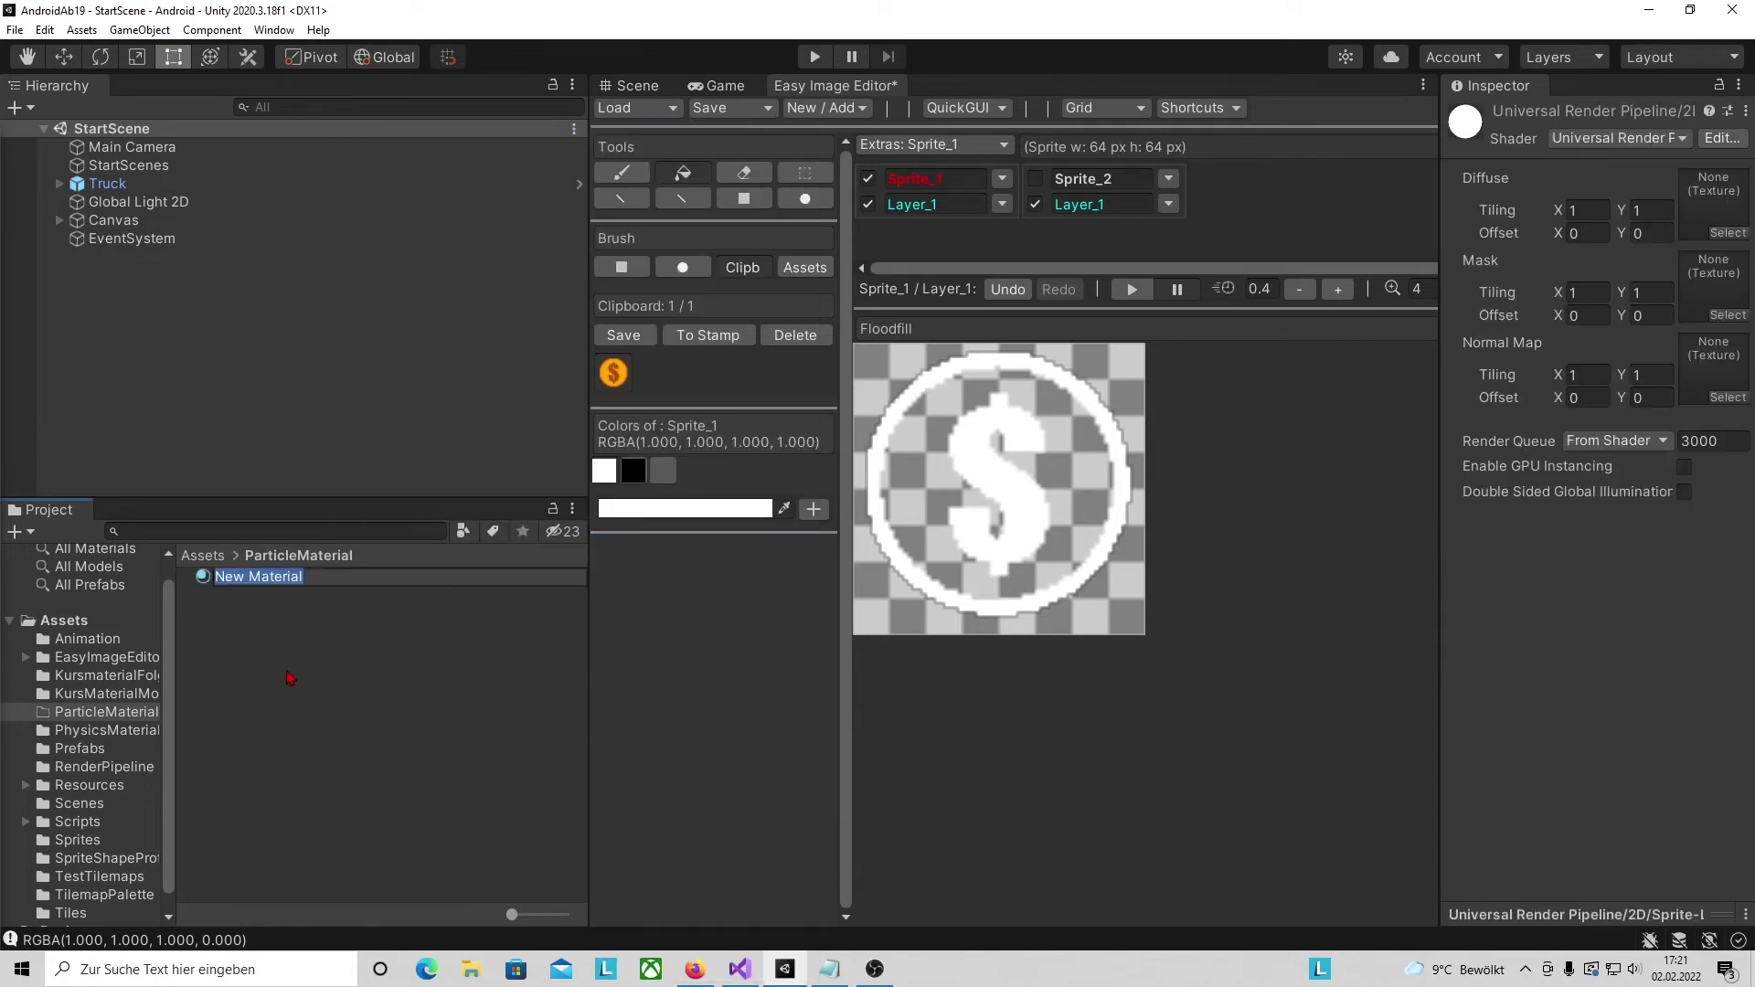
text(C)
text(le)
key(Return)
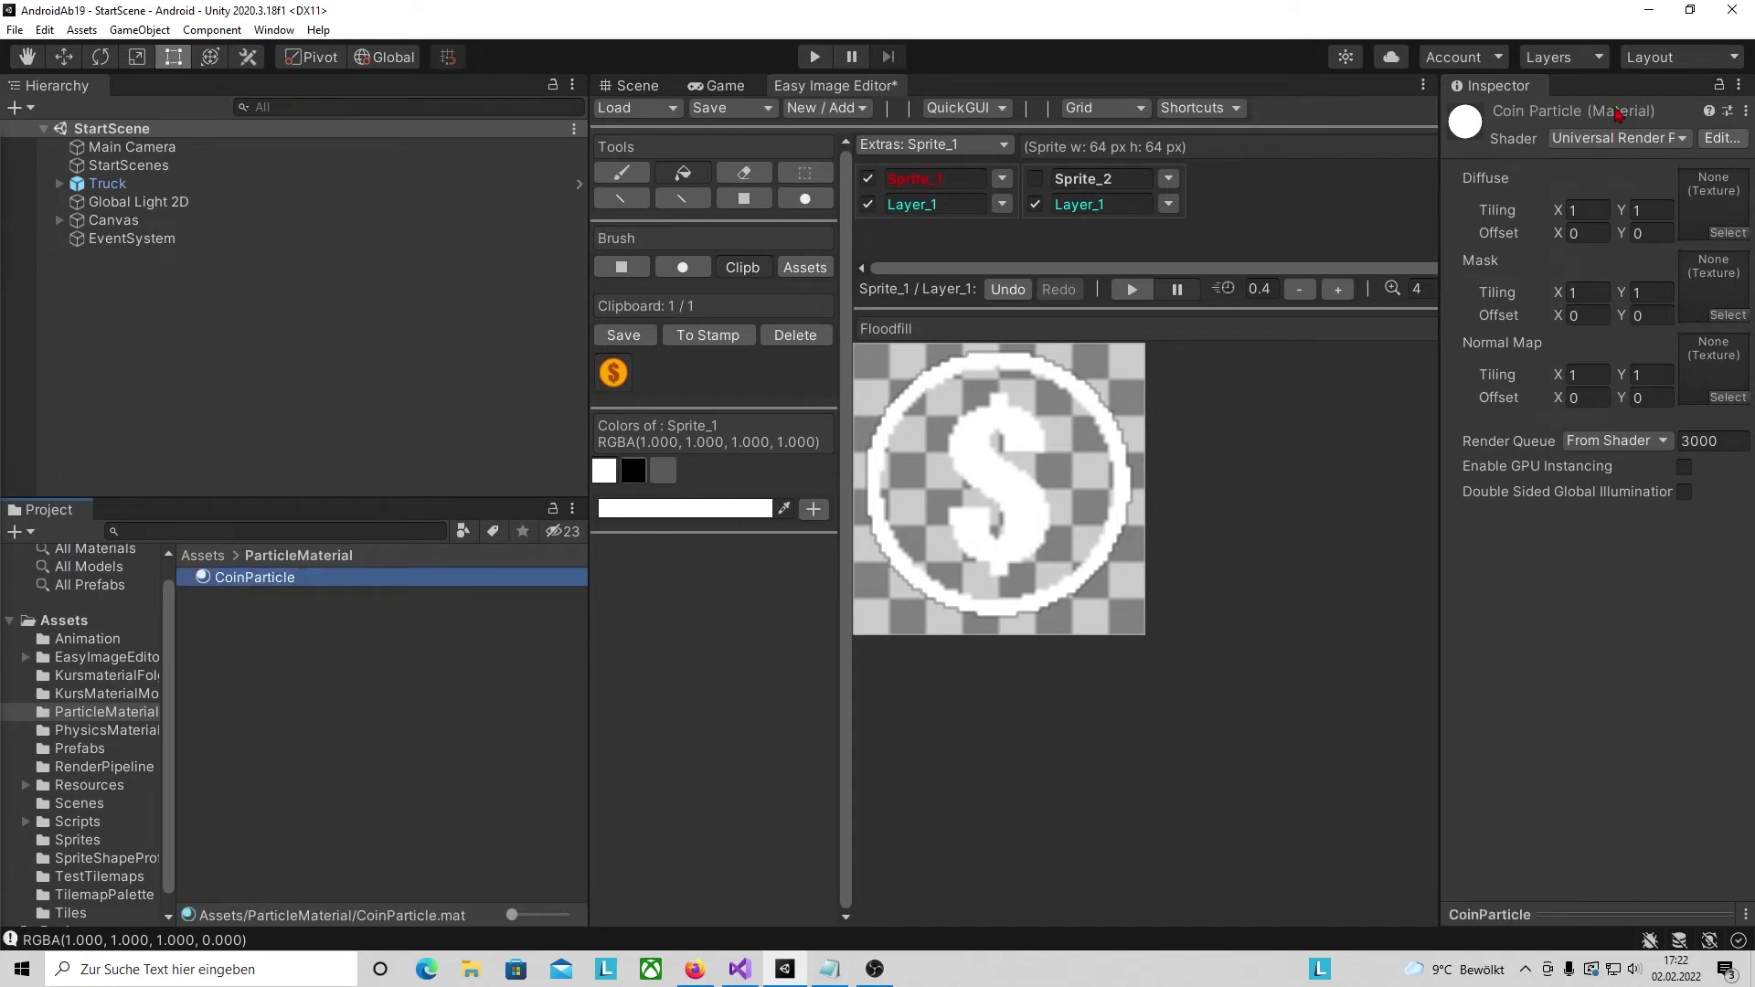
- Set CoinParticle's shader to Universal Render Pipeline/Unlit, keeping render face Front
click(1591, 138)
click(1577, 274)
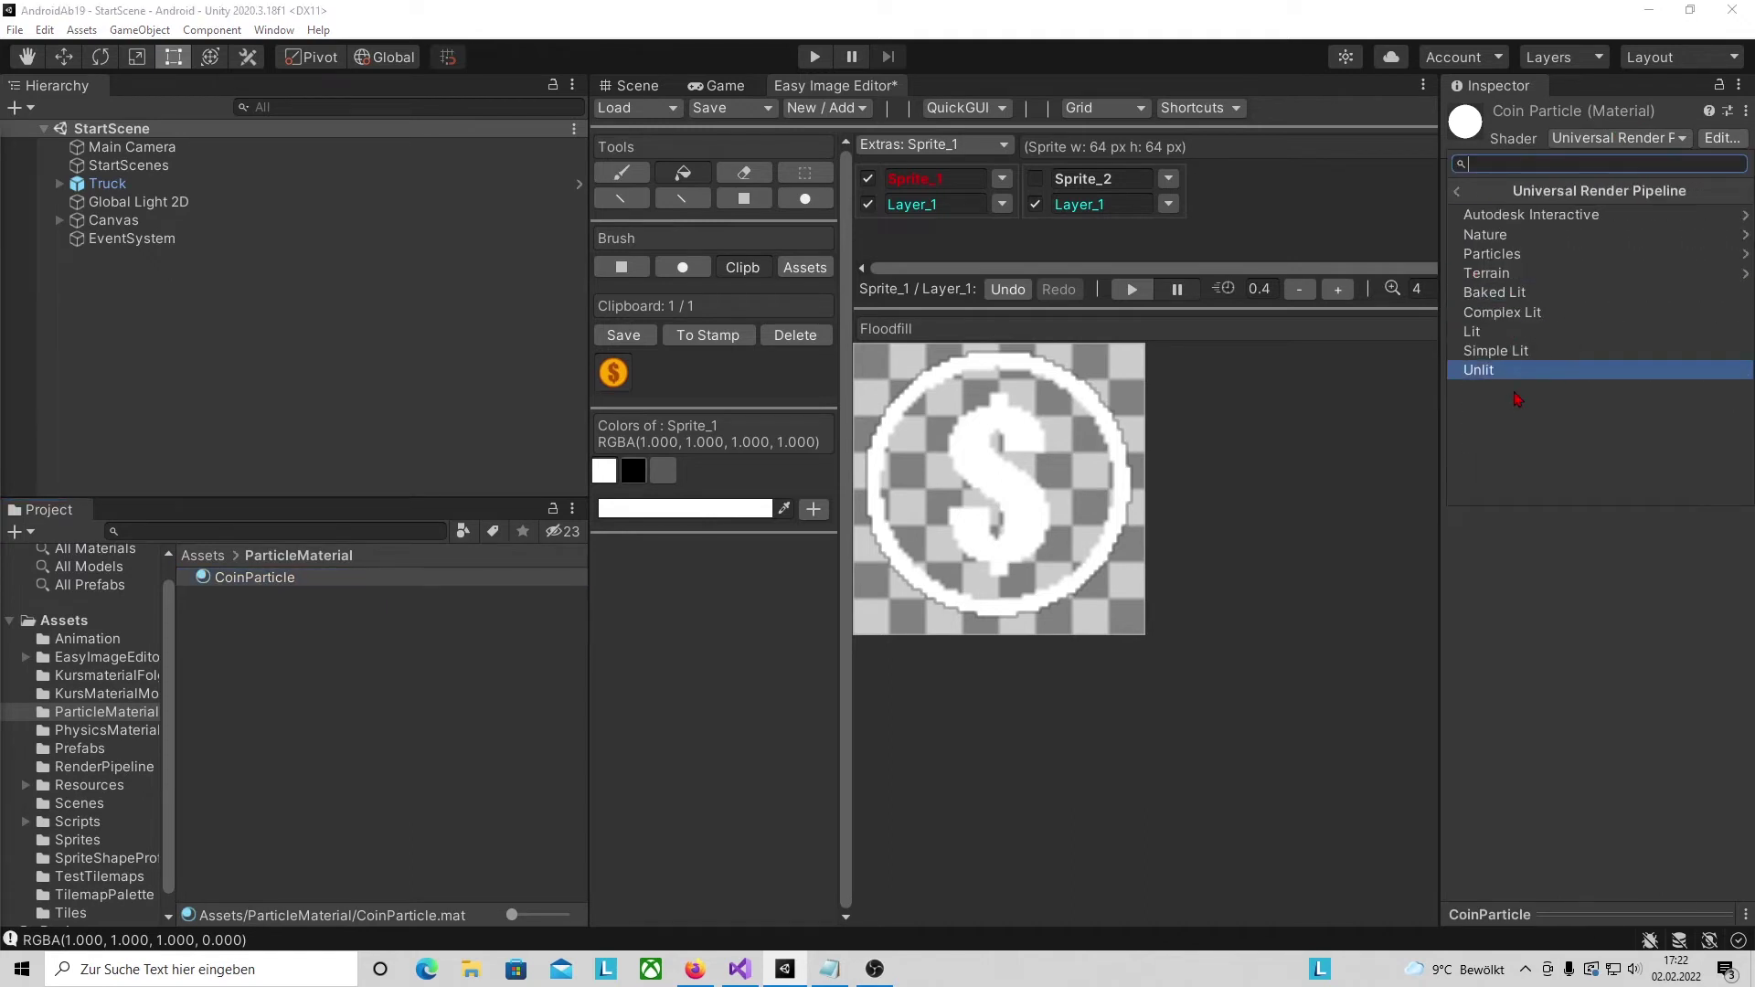
click(1532, 256)
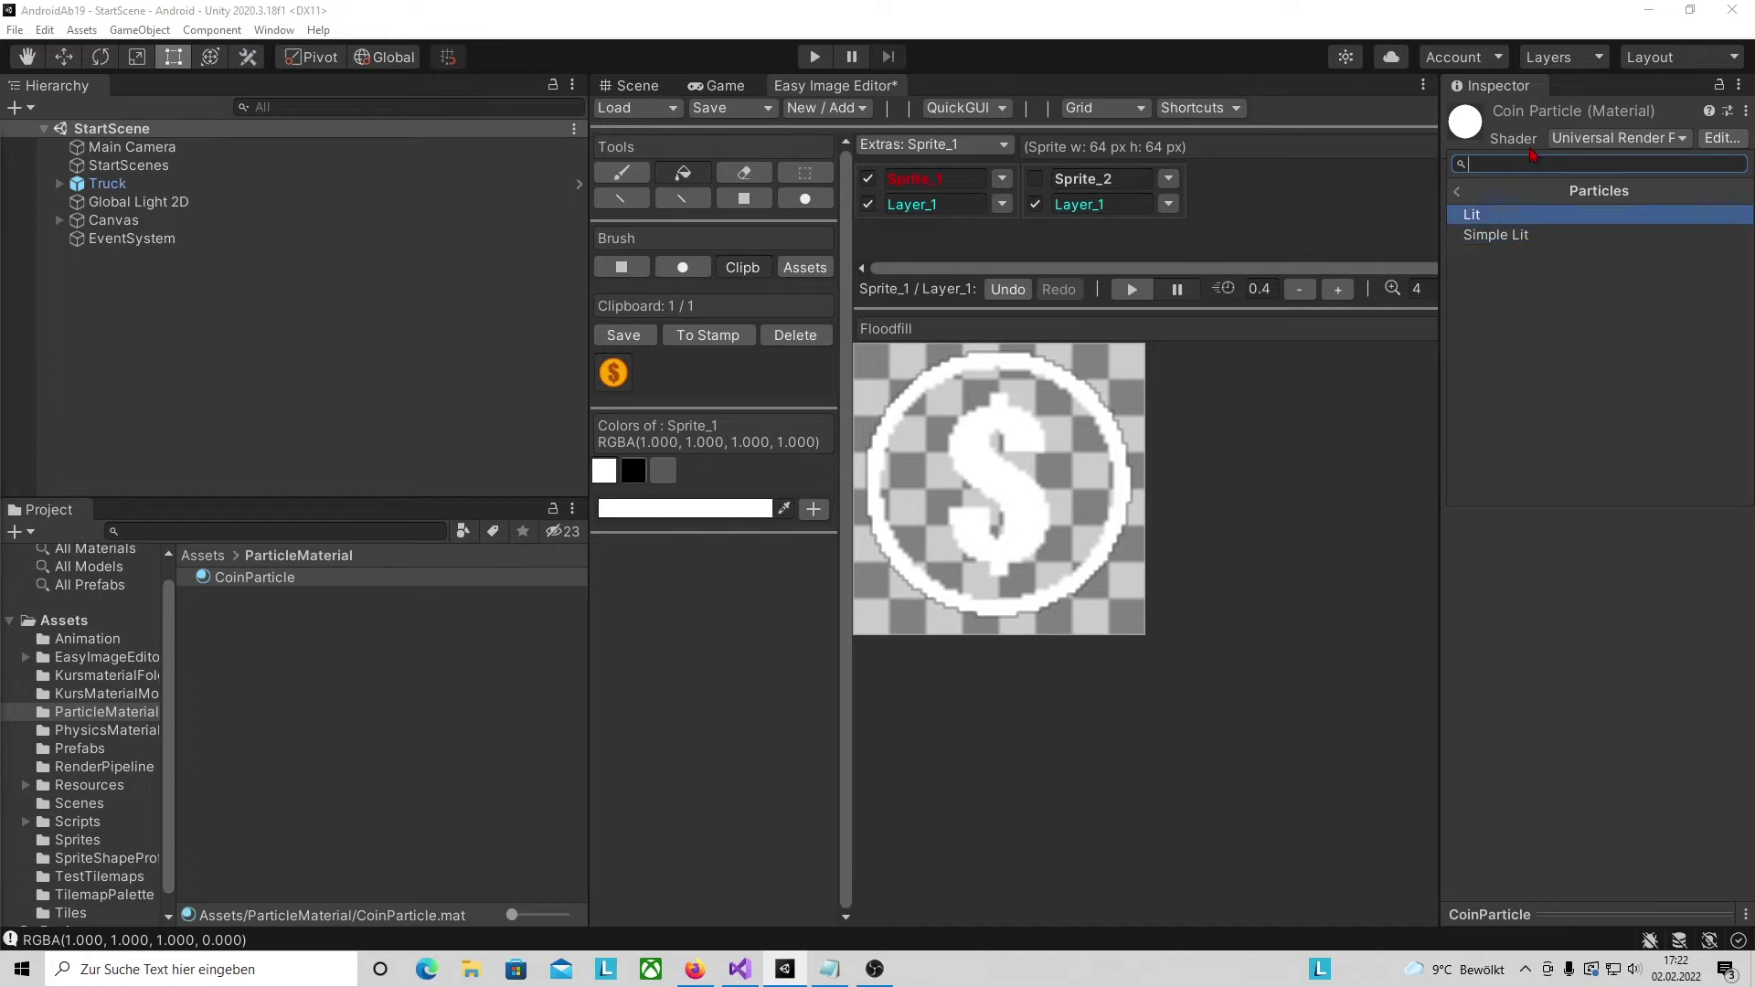
text(Un)
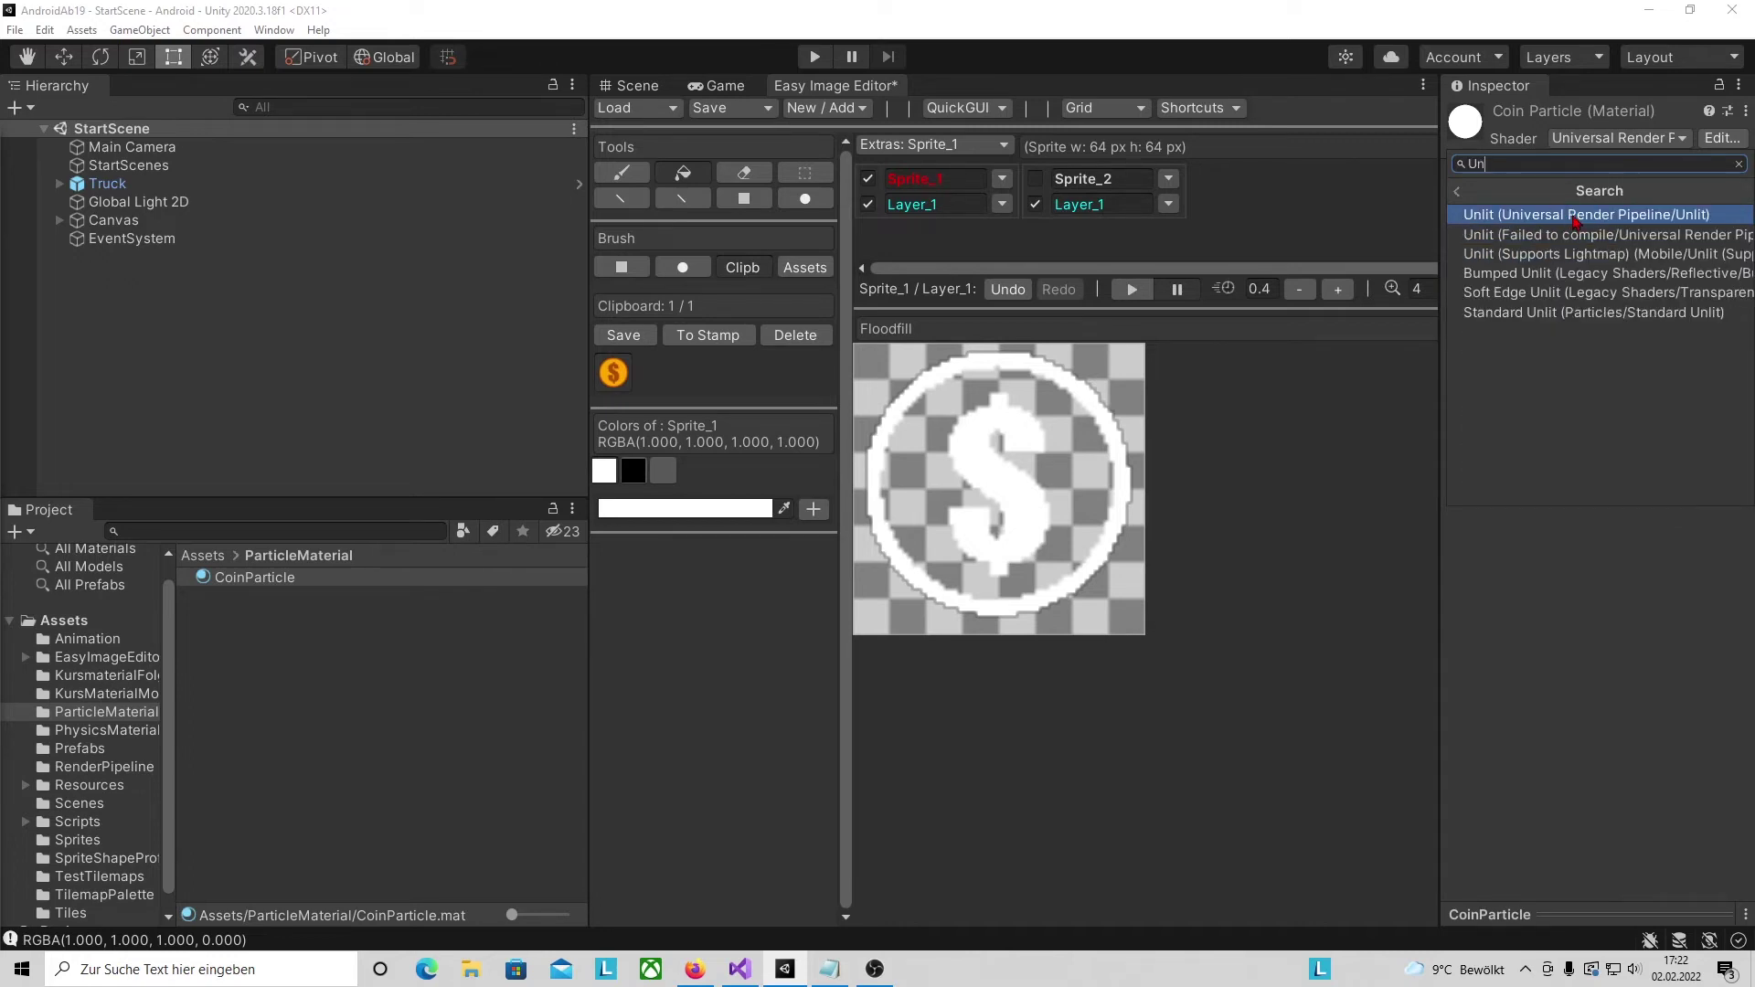
click(1668, 221)
click(1669, 223)
click(1600, 540)
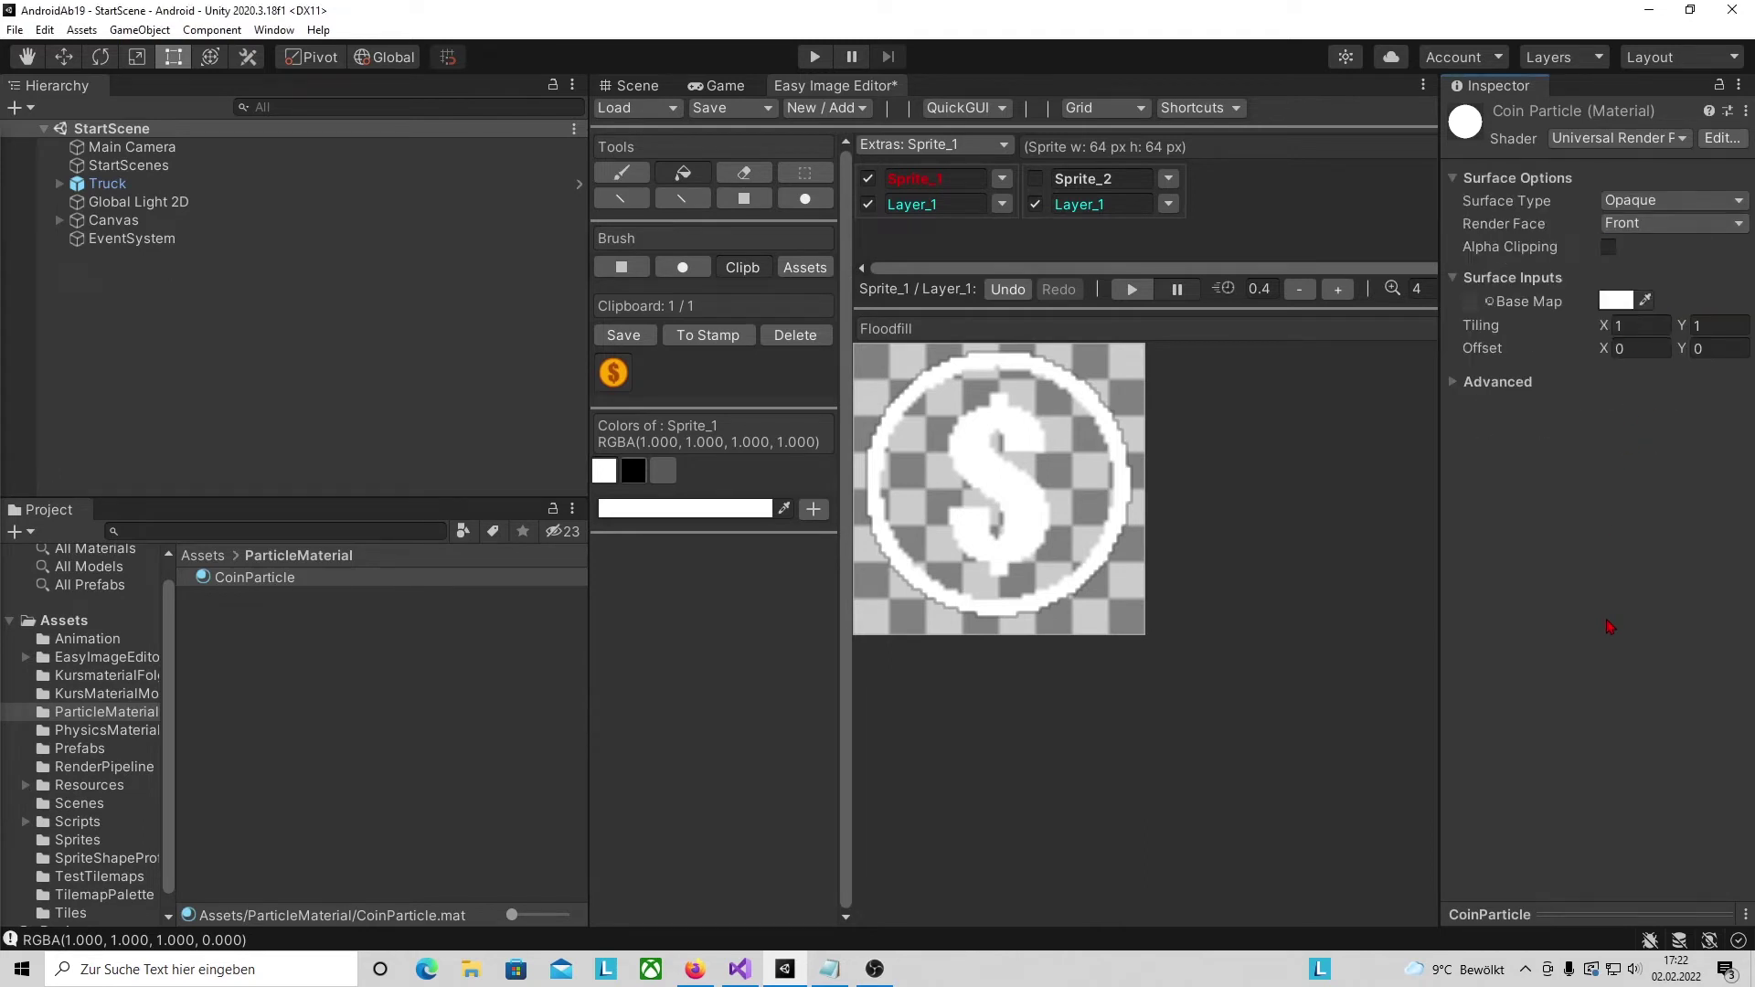
drag(1442, 228, 1232, 228)
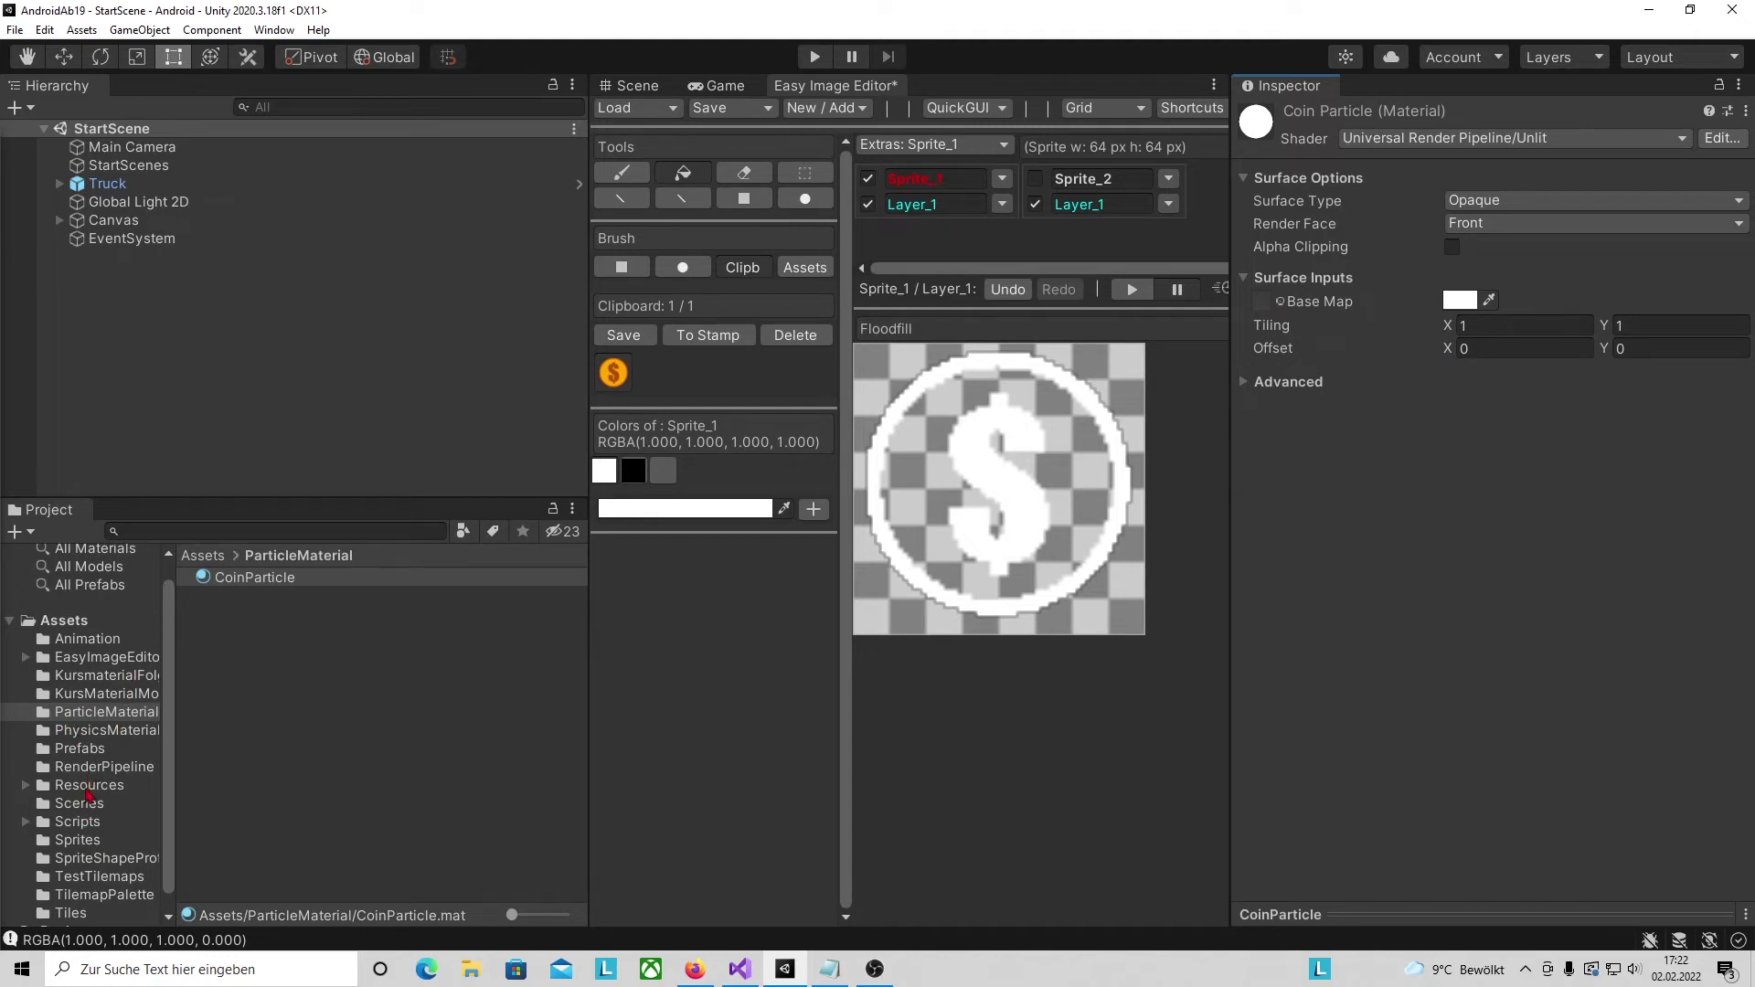
- Assign particleCoin from Assets/Sprites as CoinParticle's Base Map, keeping Surface Type Opaque
click(80, 841)
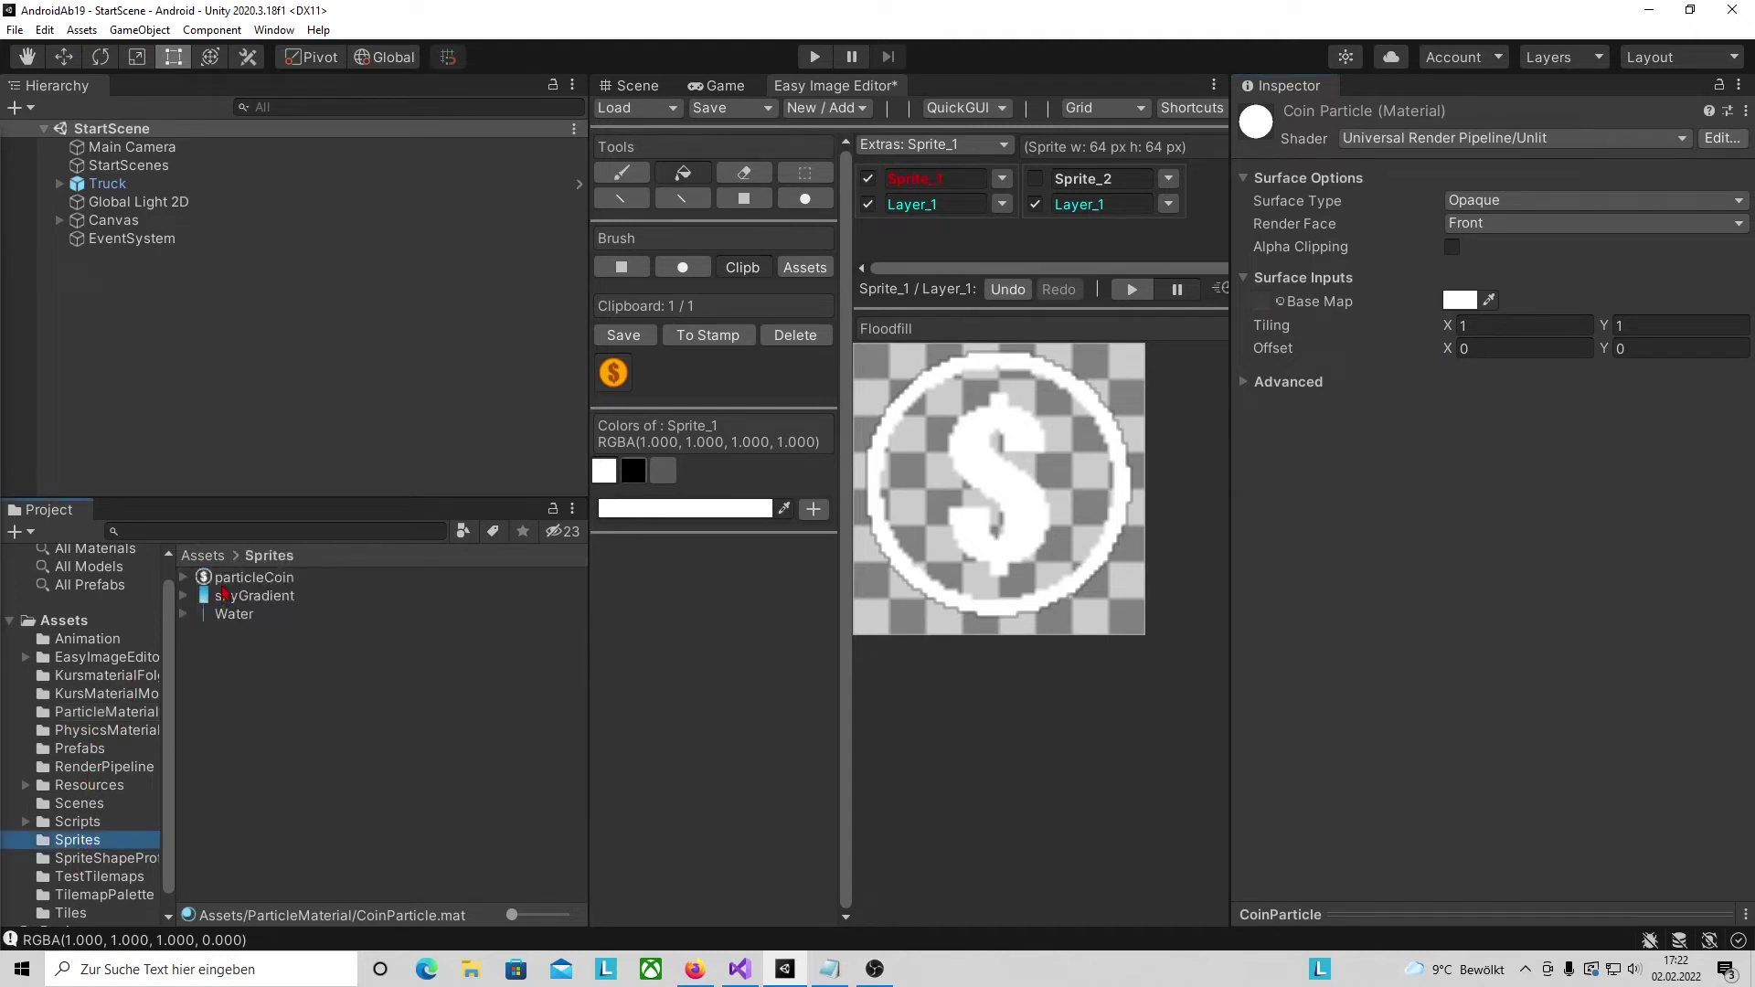
drag(236, 582, 1431, 394)
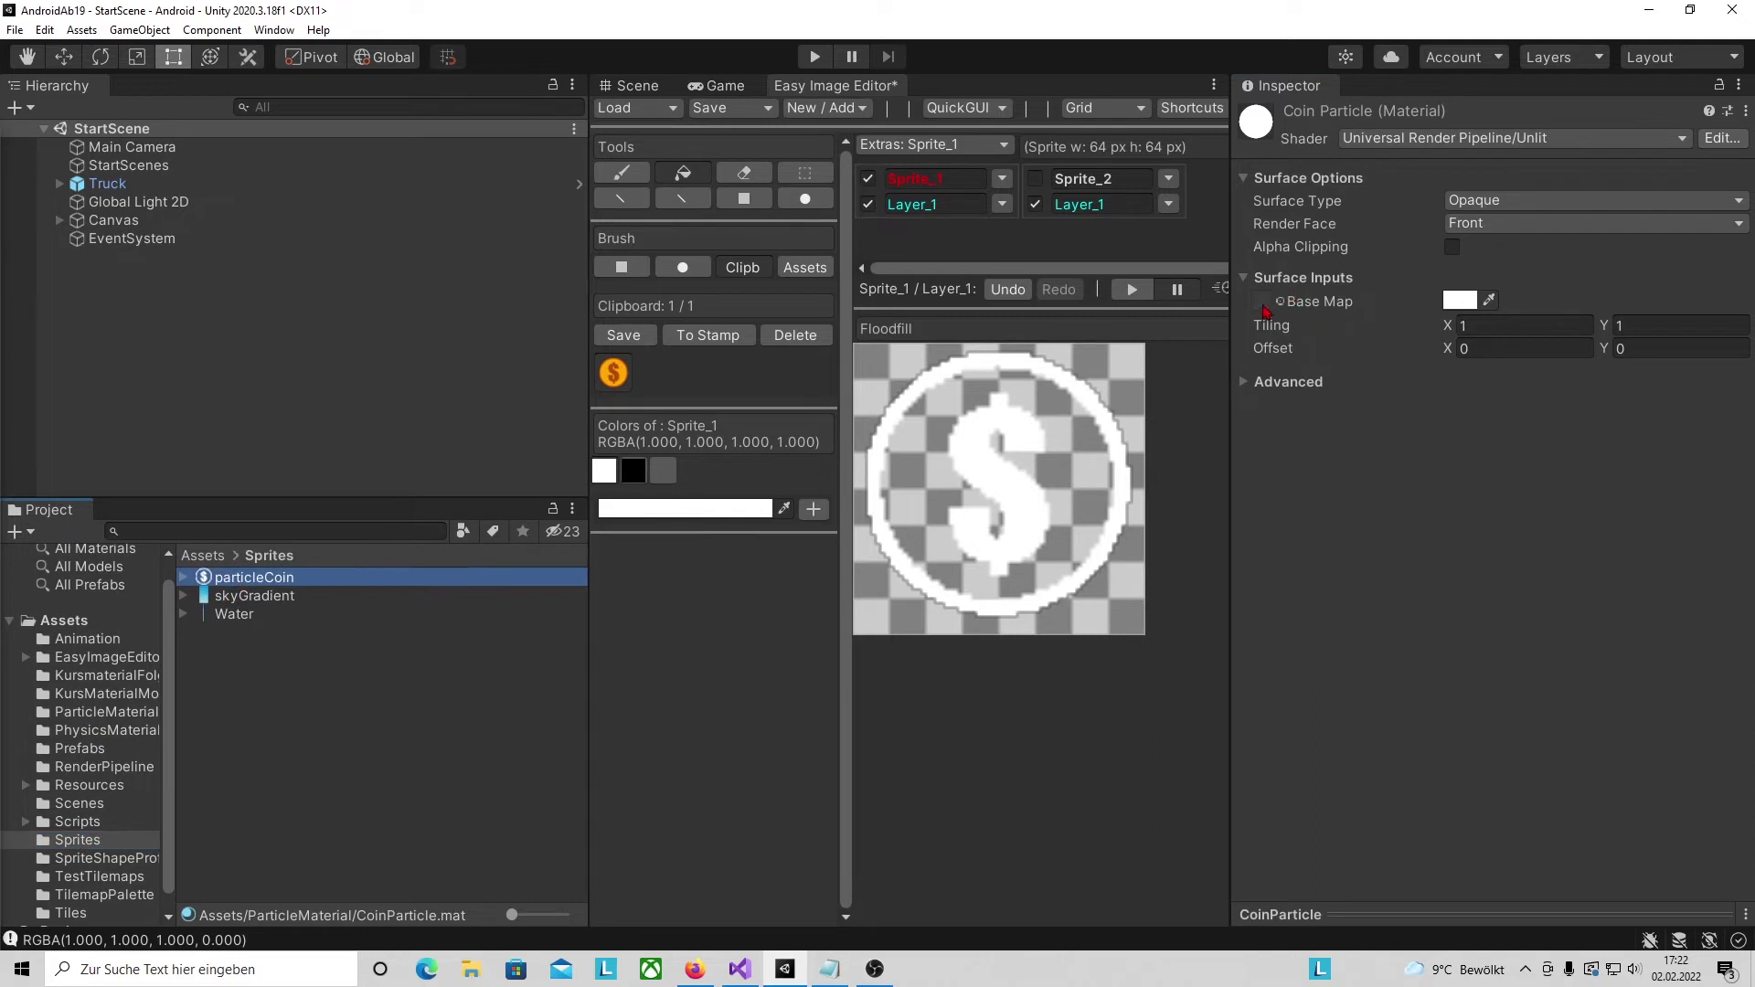
drag(328, 526, 1460, 301)
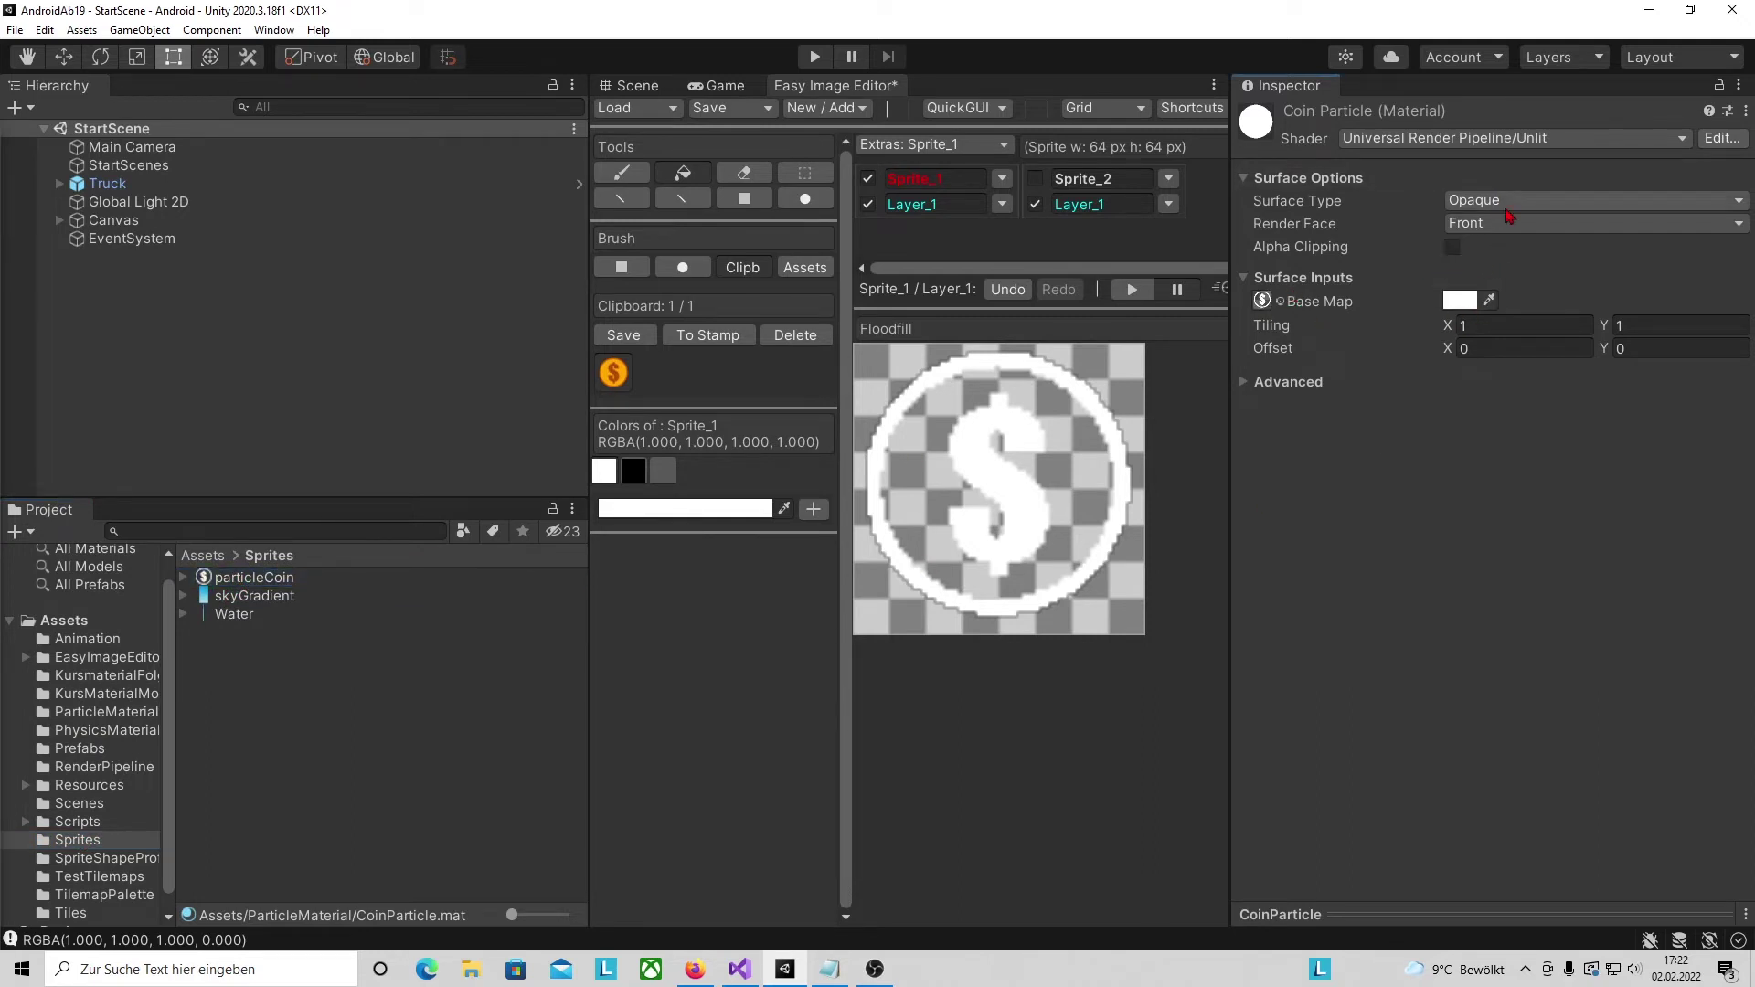
click(1529, 210)
click(1431, 660)
drag(587, 292, 249, 290)
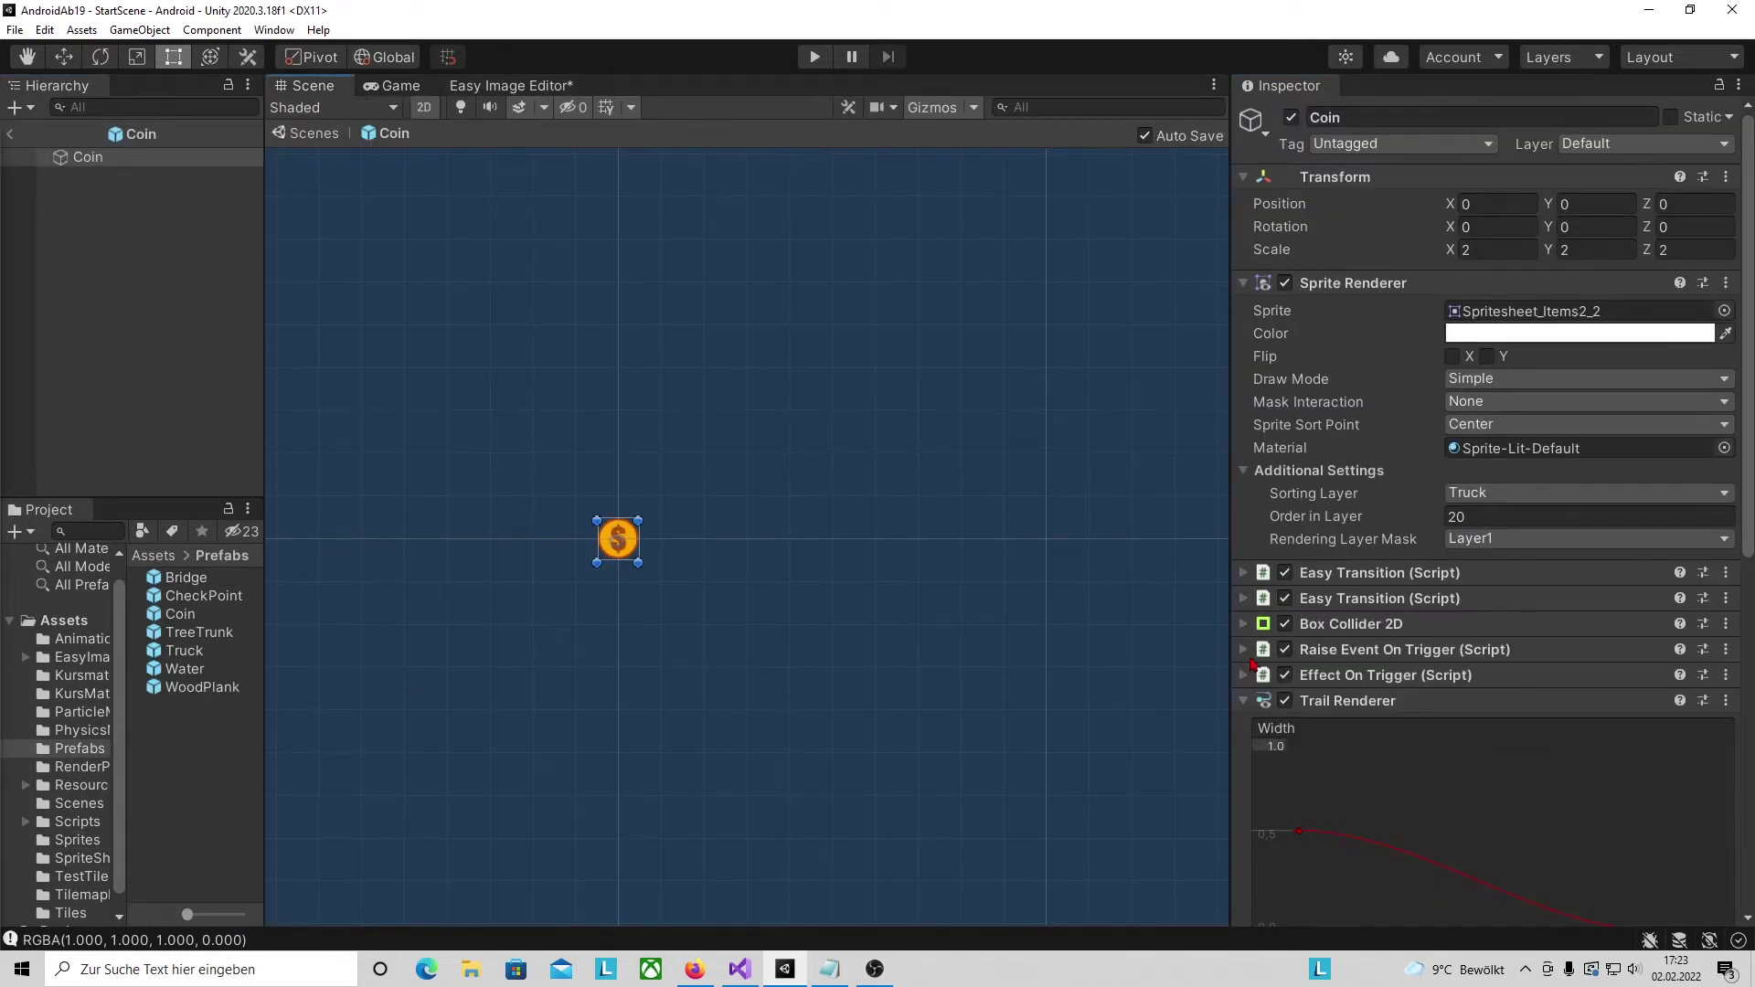
- Add a Particle System under the Coin object and name it CollectEffect
click(1243, 284)
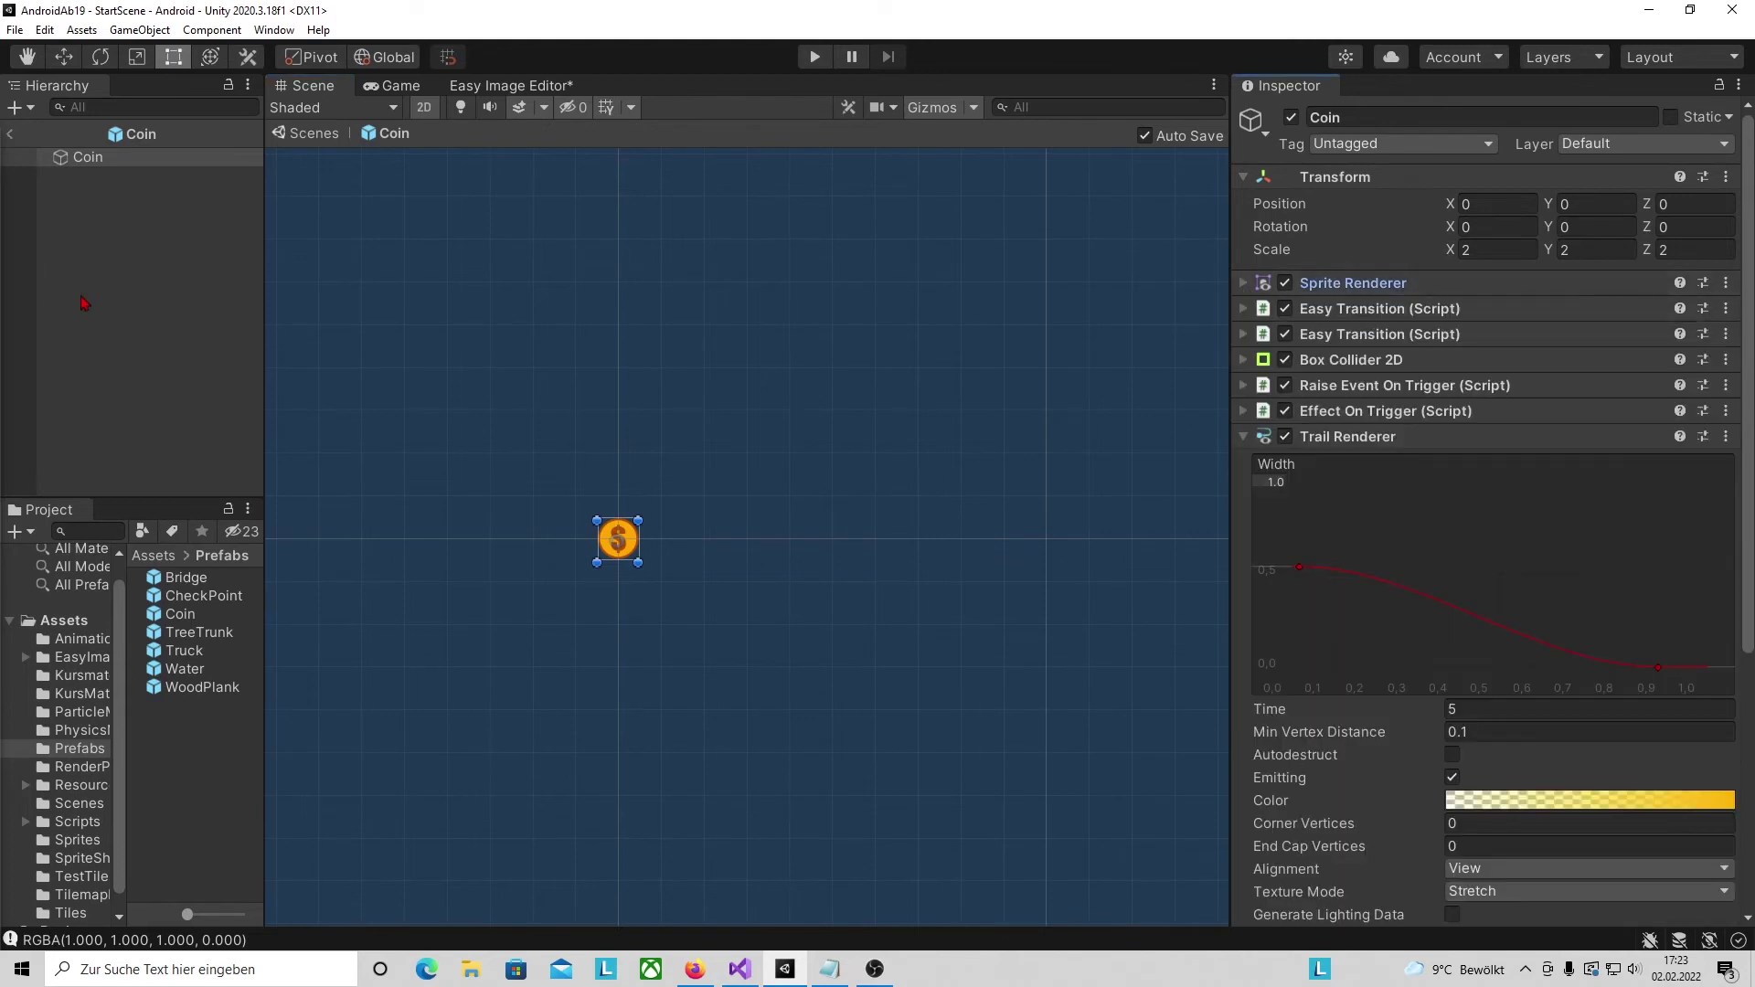
right_click(93, 191)
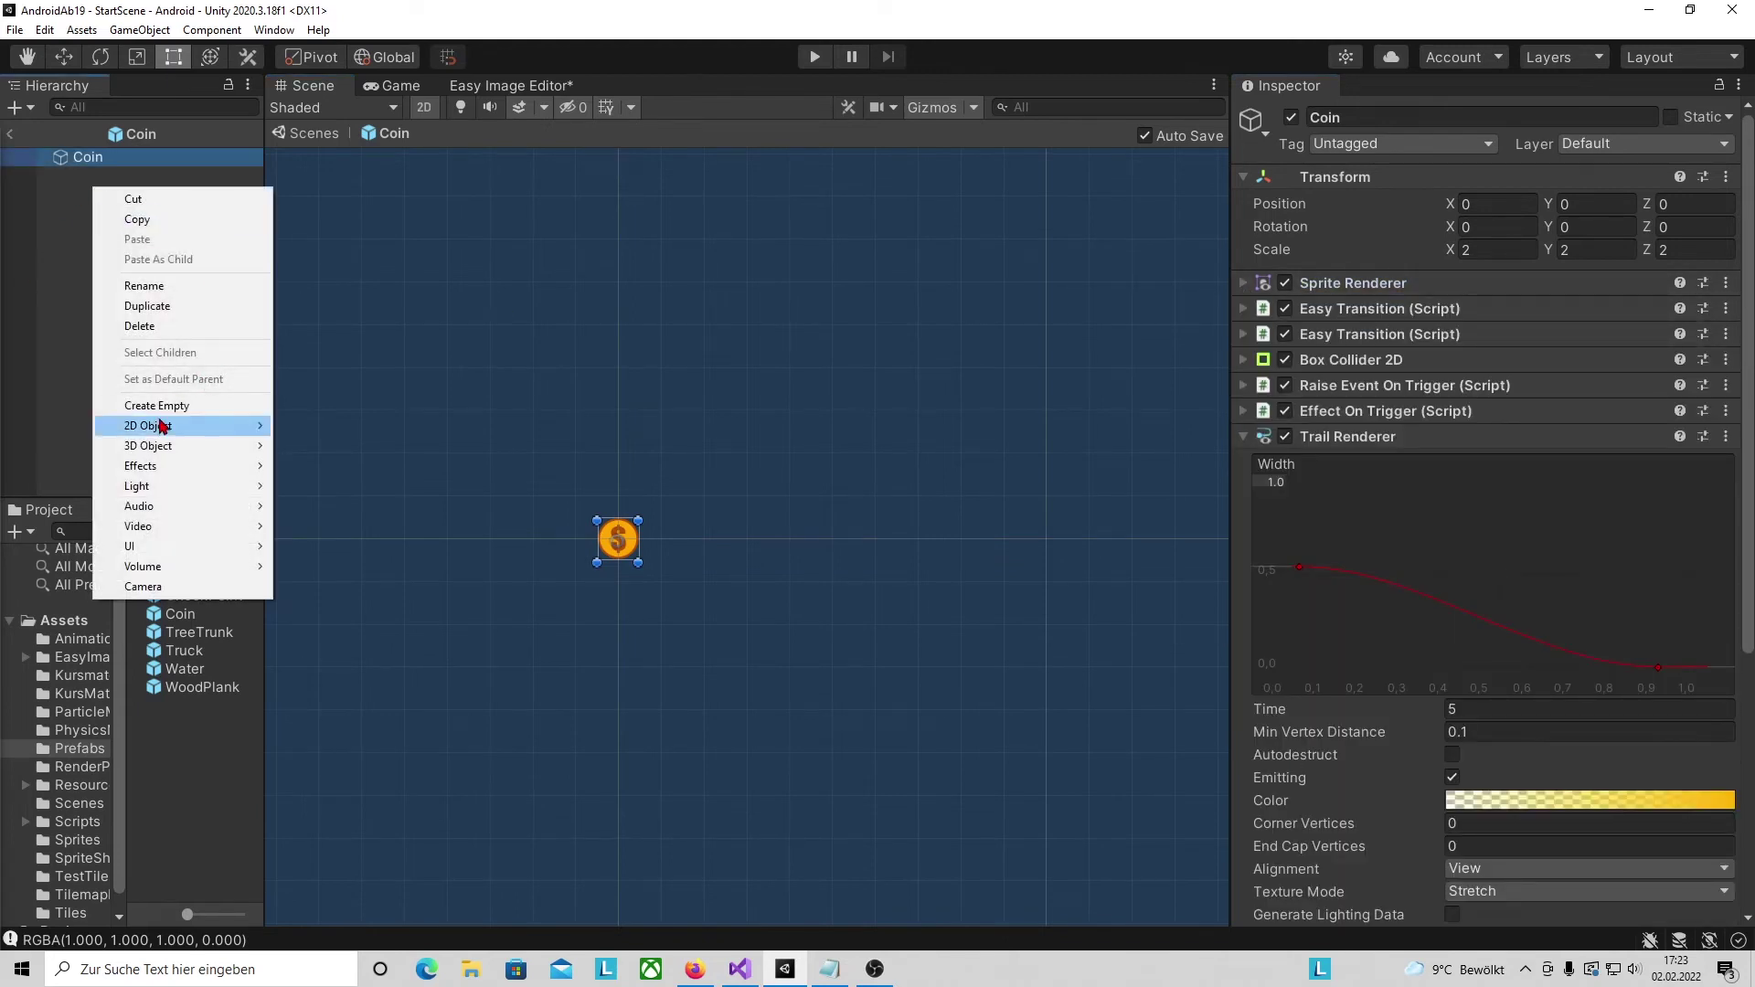
mouse_move(169, 475)
click(384, 466)
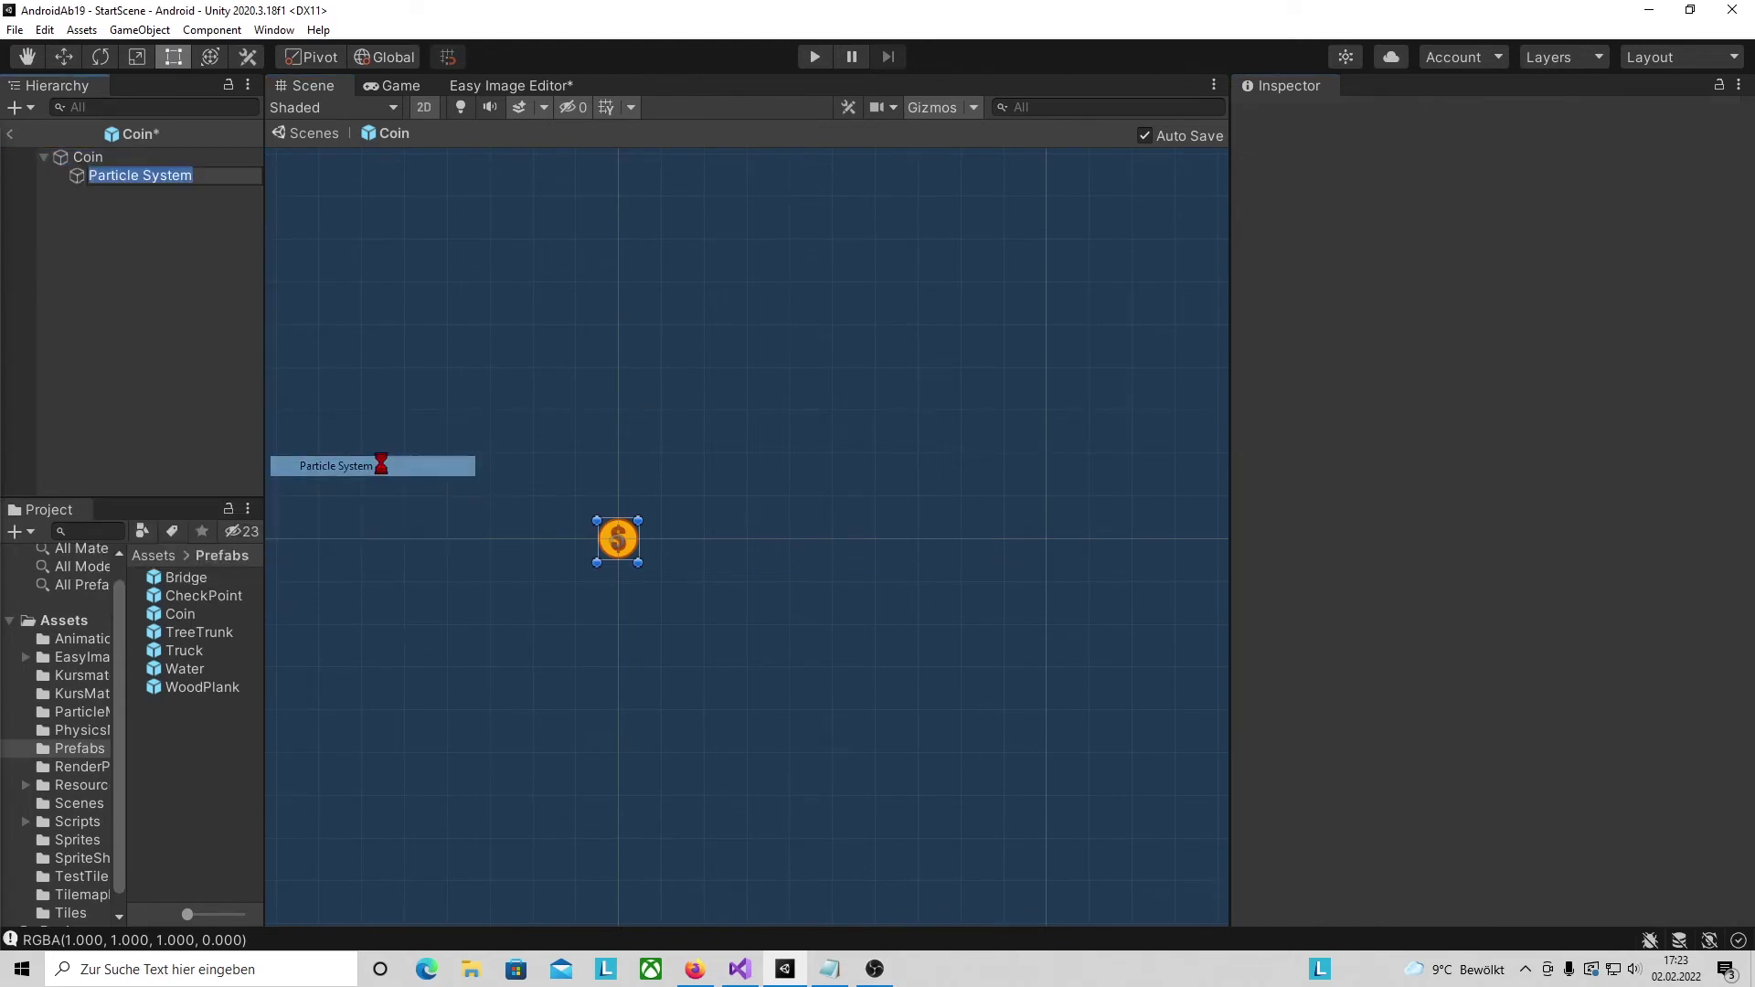
text(CollectEffect)
- Set CollectEffect's Transform Position to 0, 0, 0
click(1517, 205)
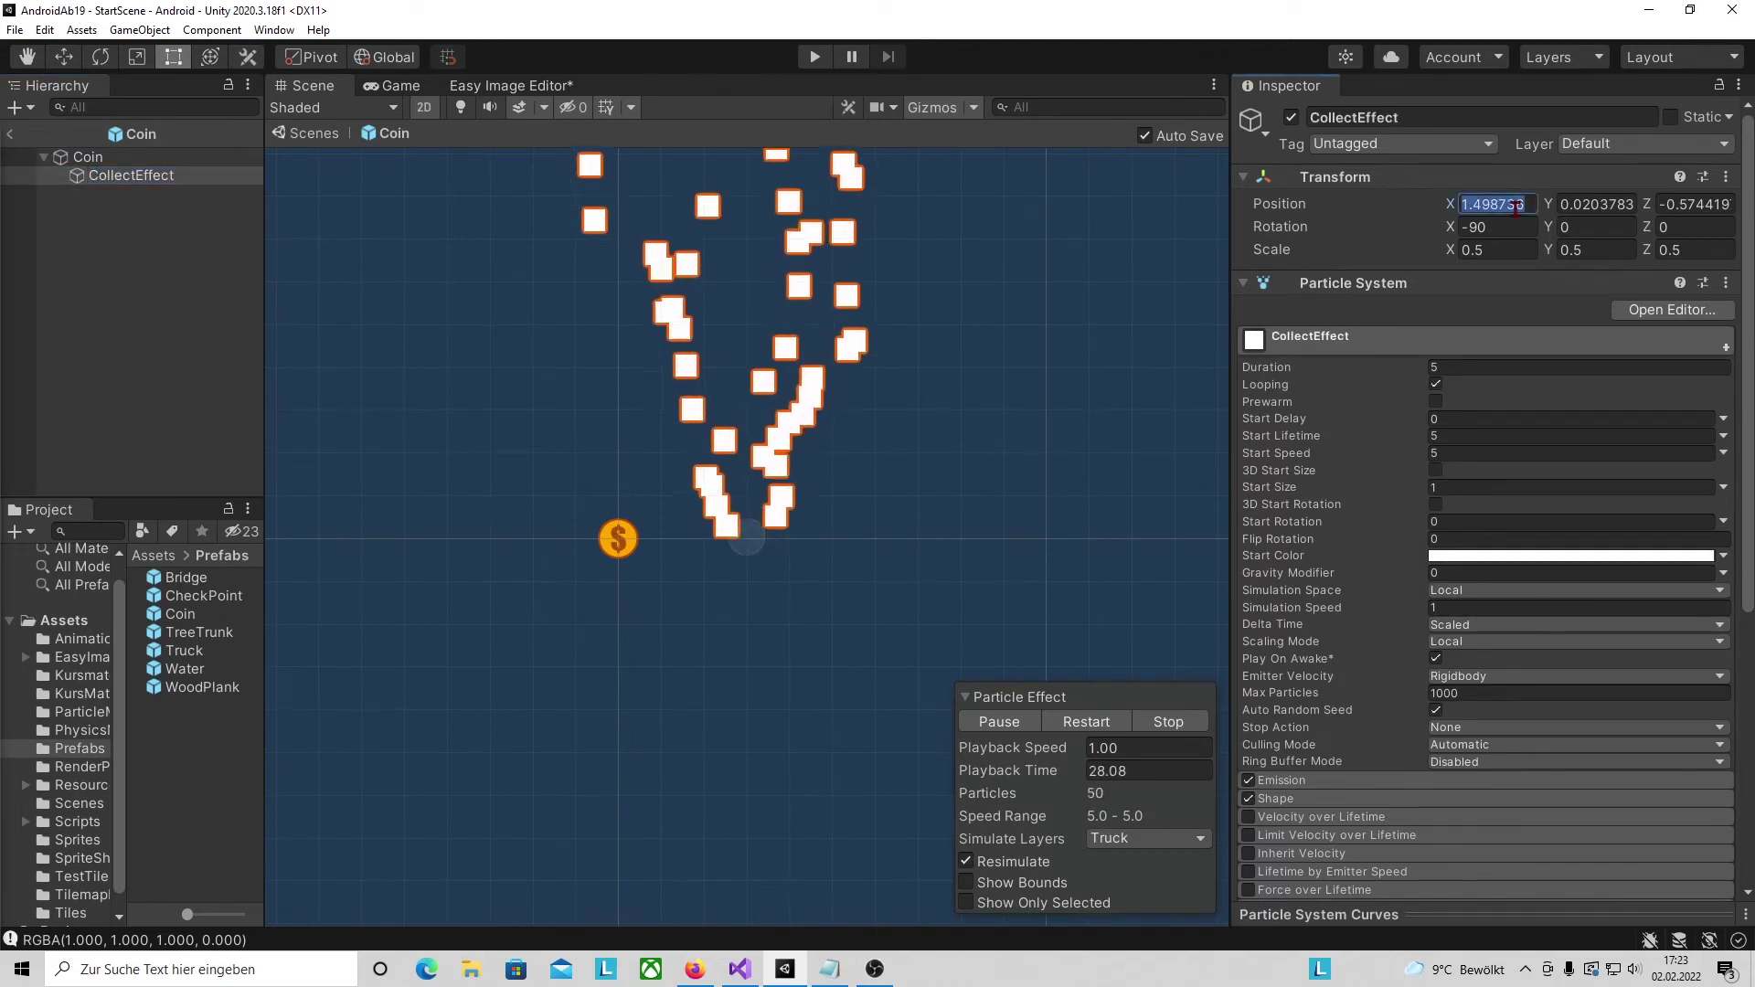
text(0)
key(Tab)
text(0)
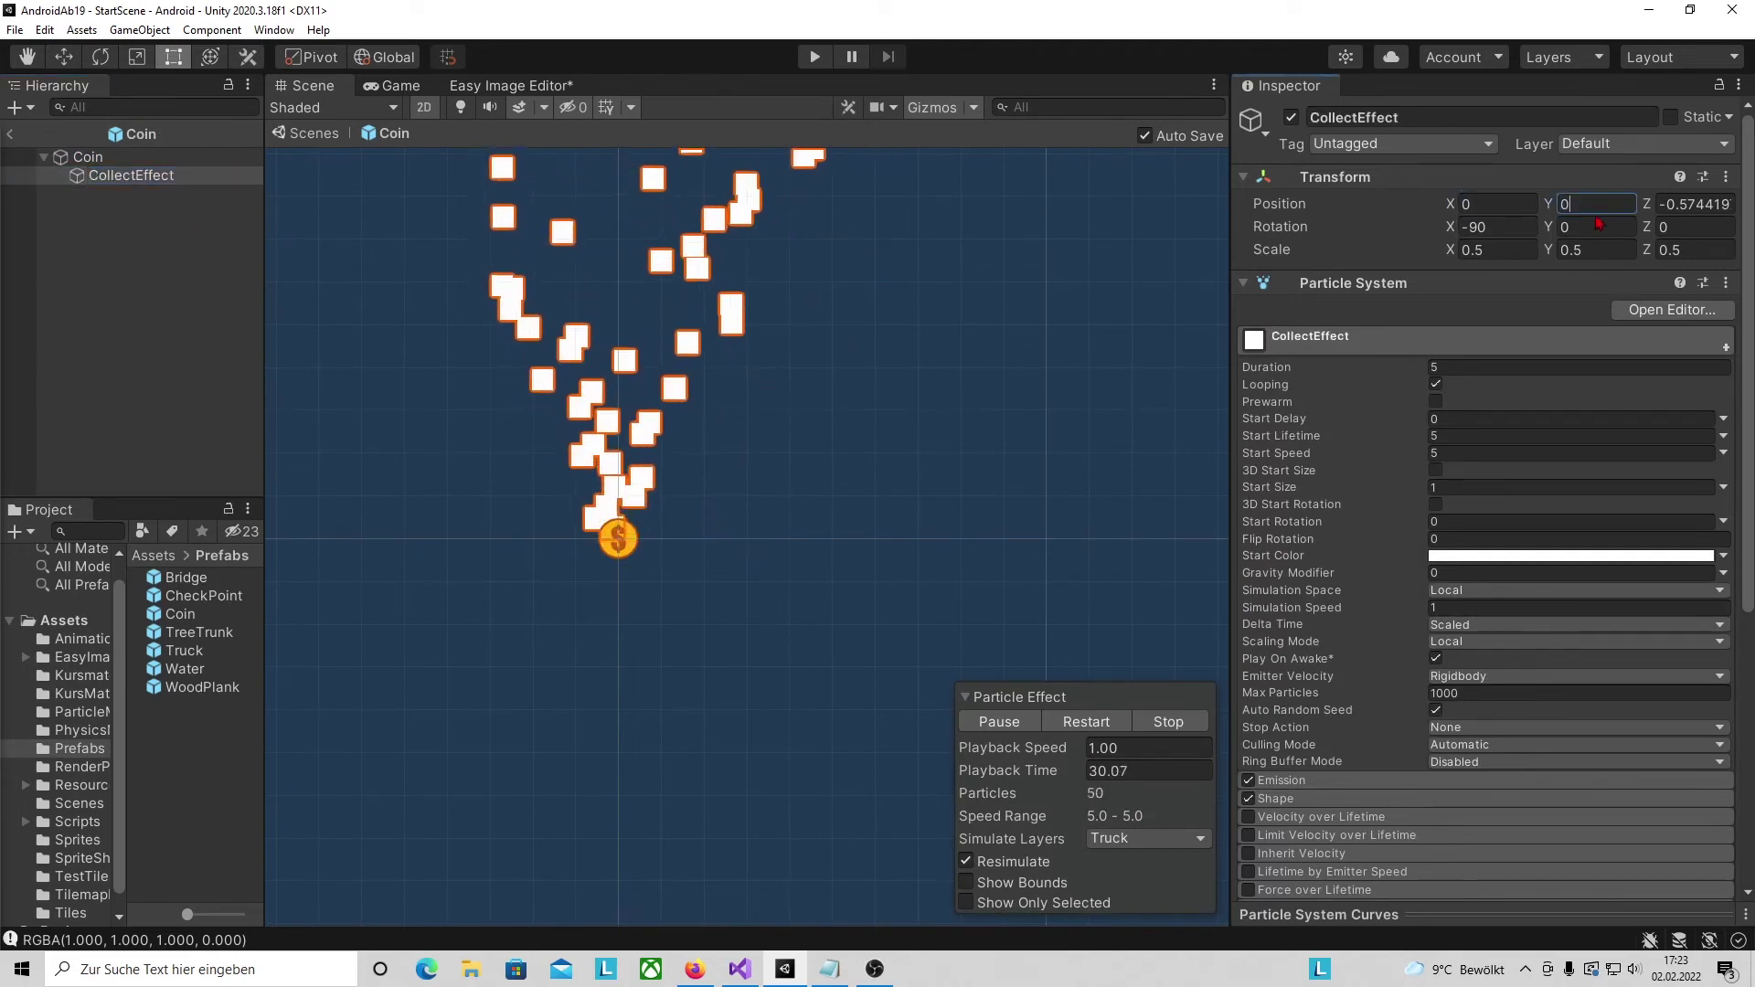
key(Tab)
text(0)
click(1280, 779)
scroll(1305, 368, down, 10)
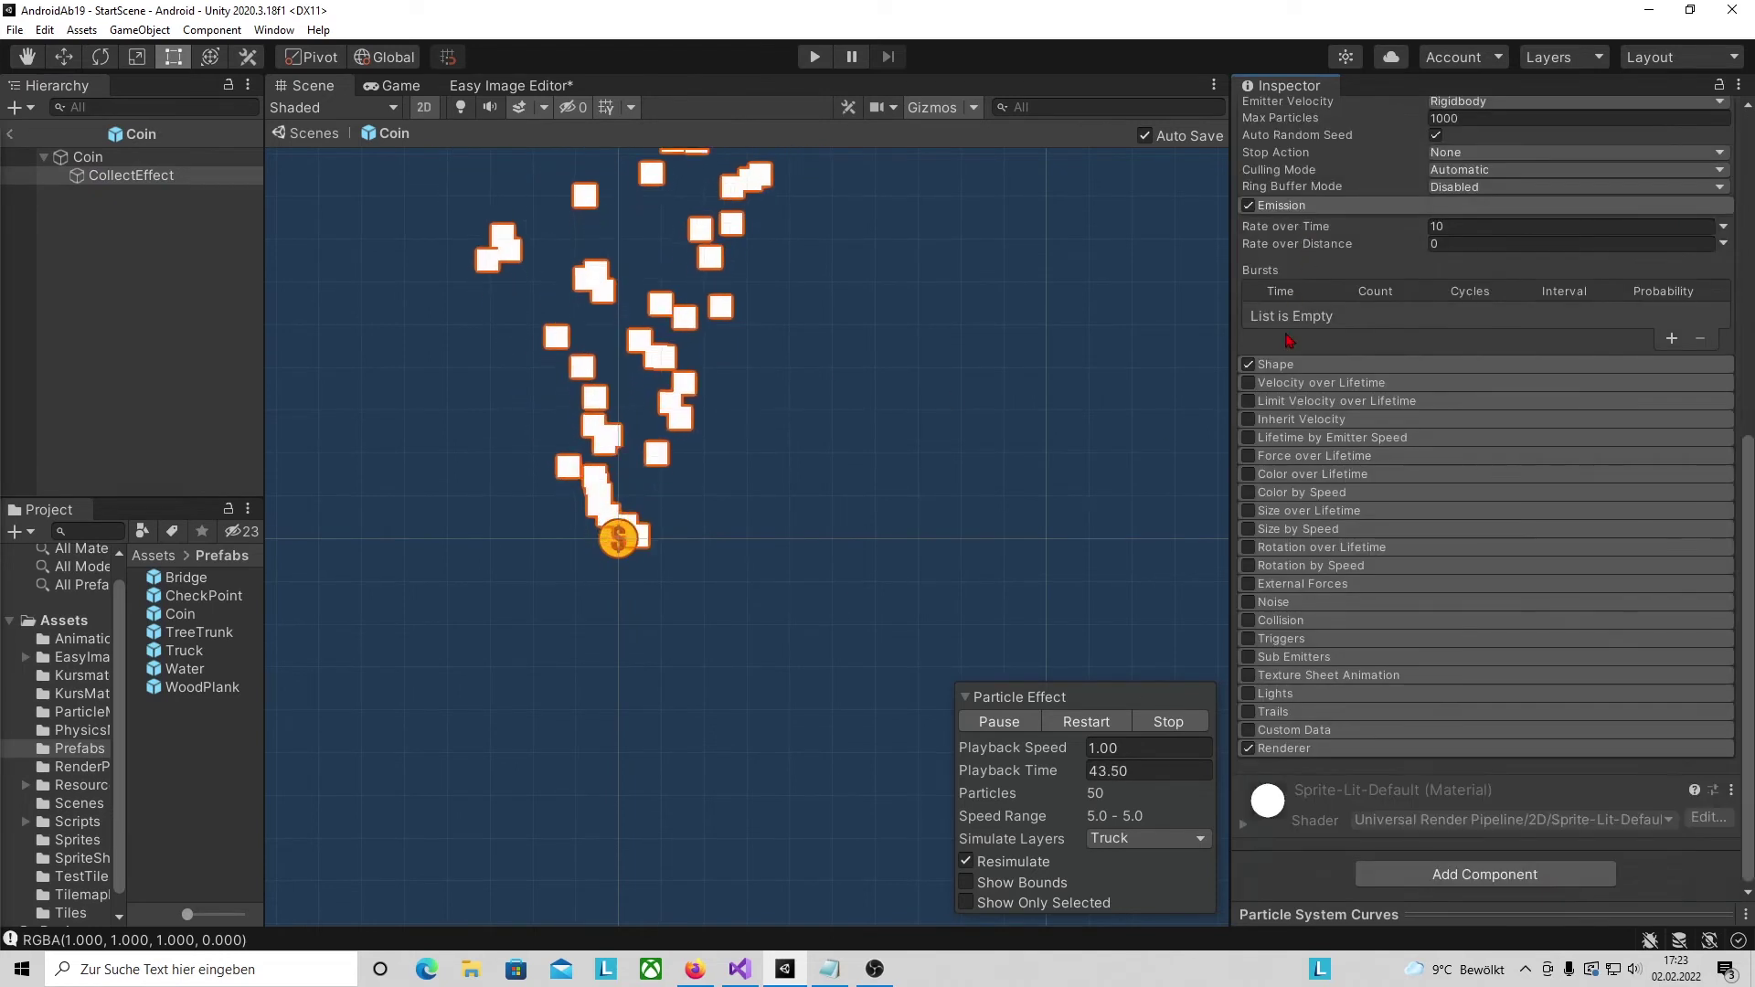
- Change the Shape module's emitter shape from Cone to Circle
click(1305, 366)
click(1449, 385)
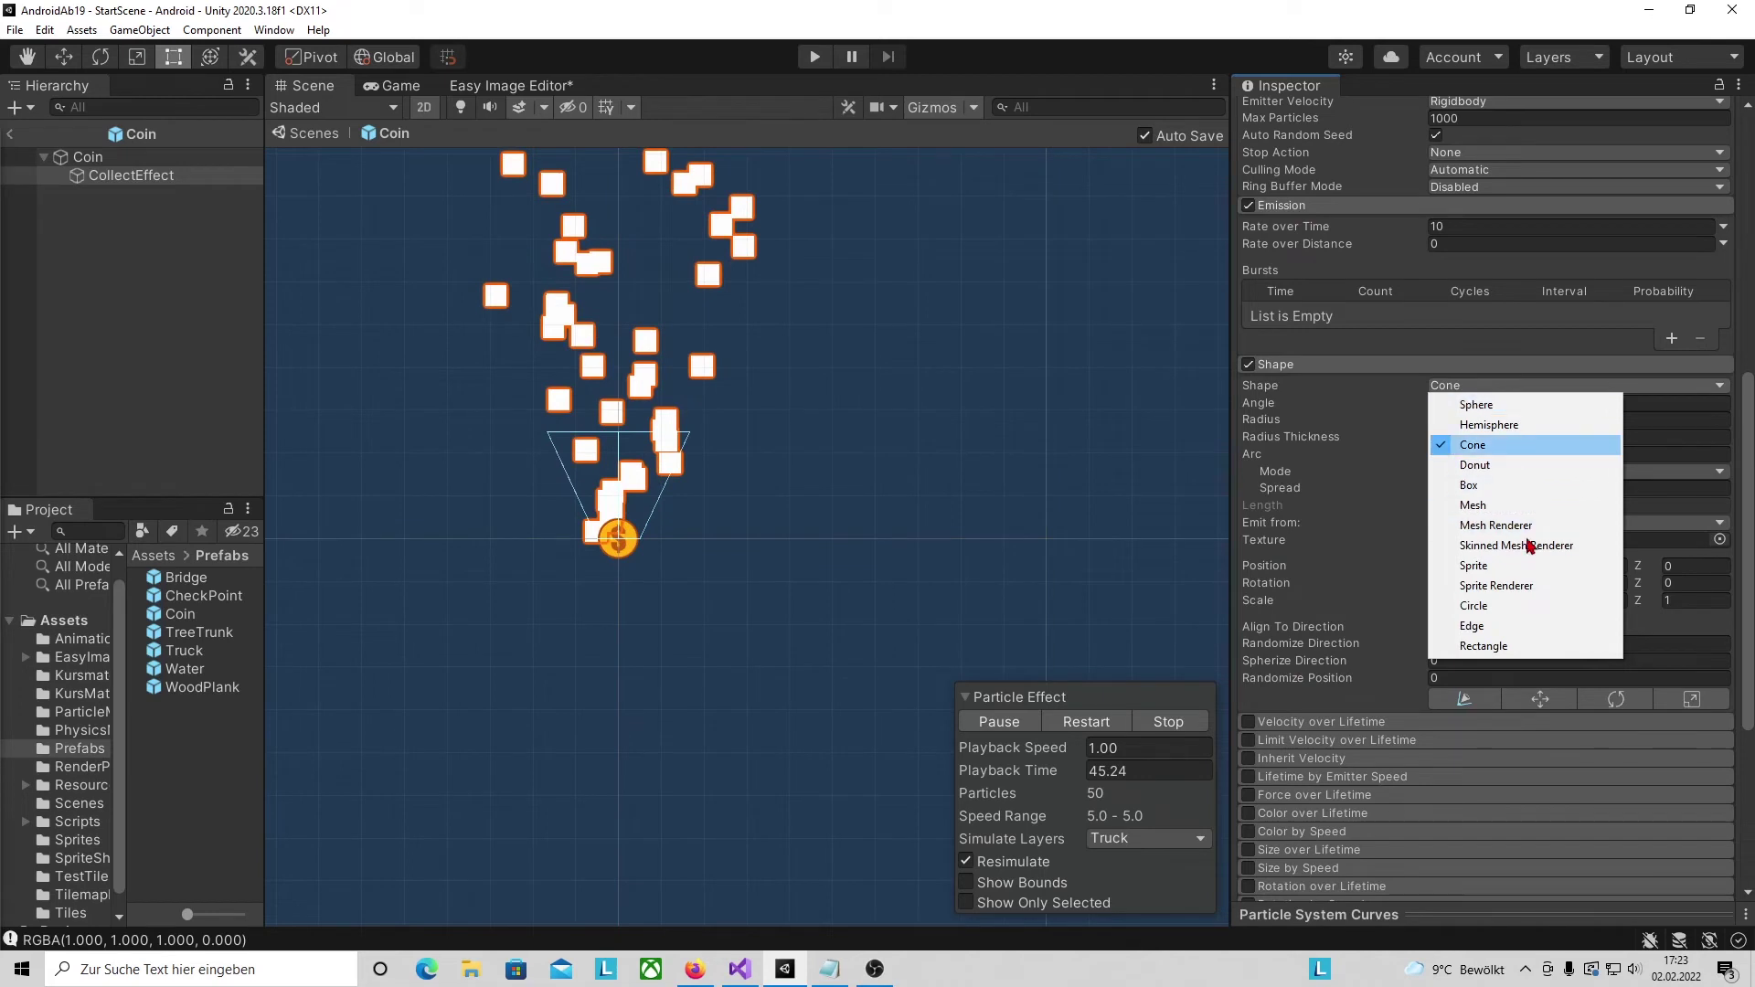
click(1507, 607)
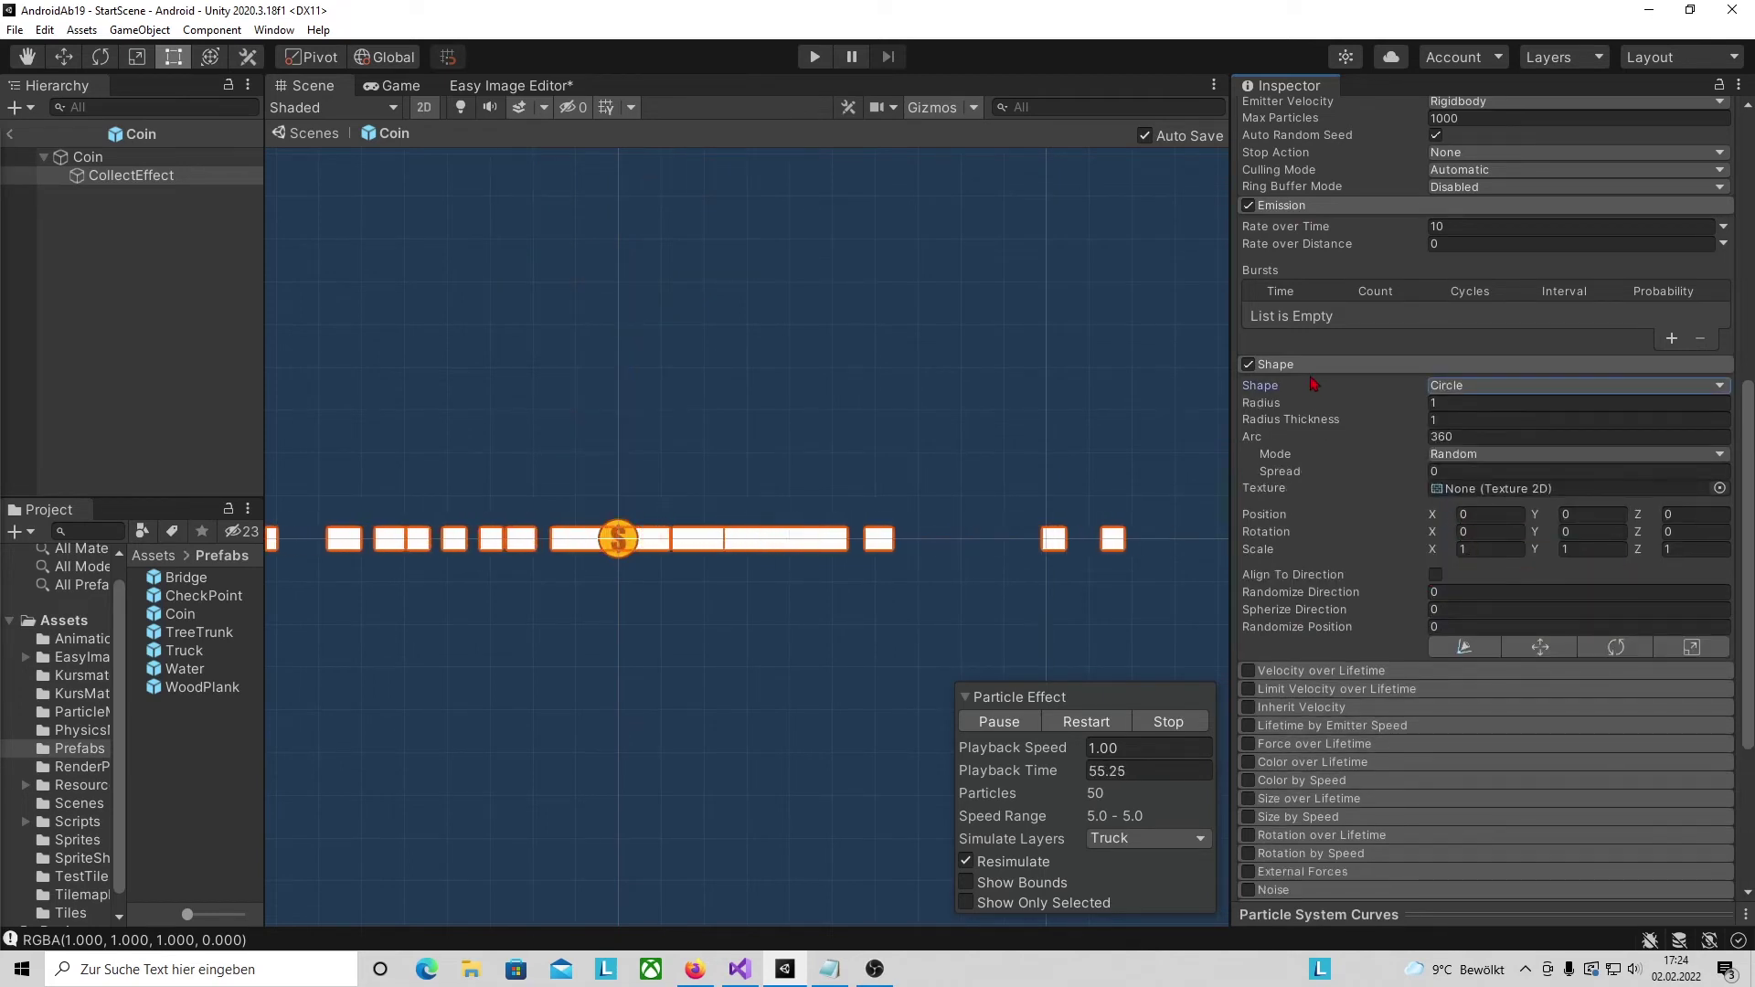
scroll(1350, 617, down, 8)
click(1284, 748)
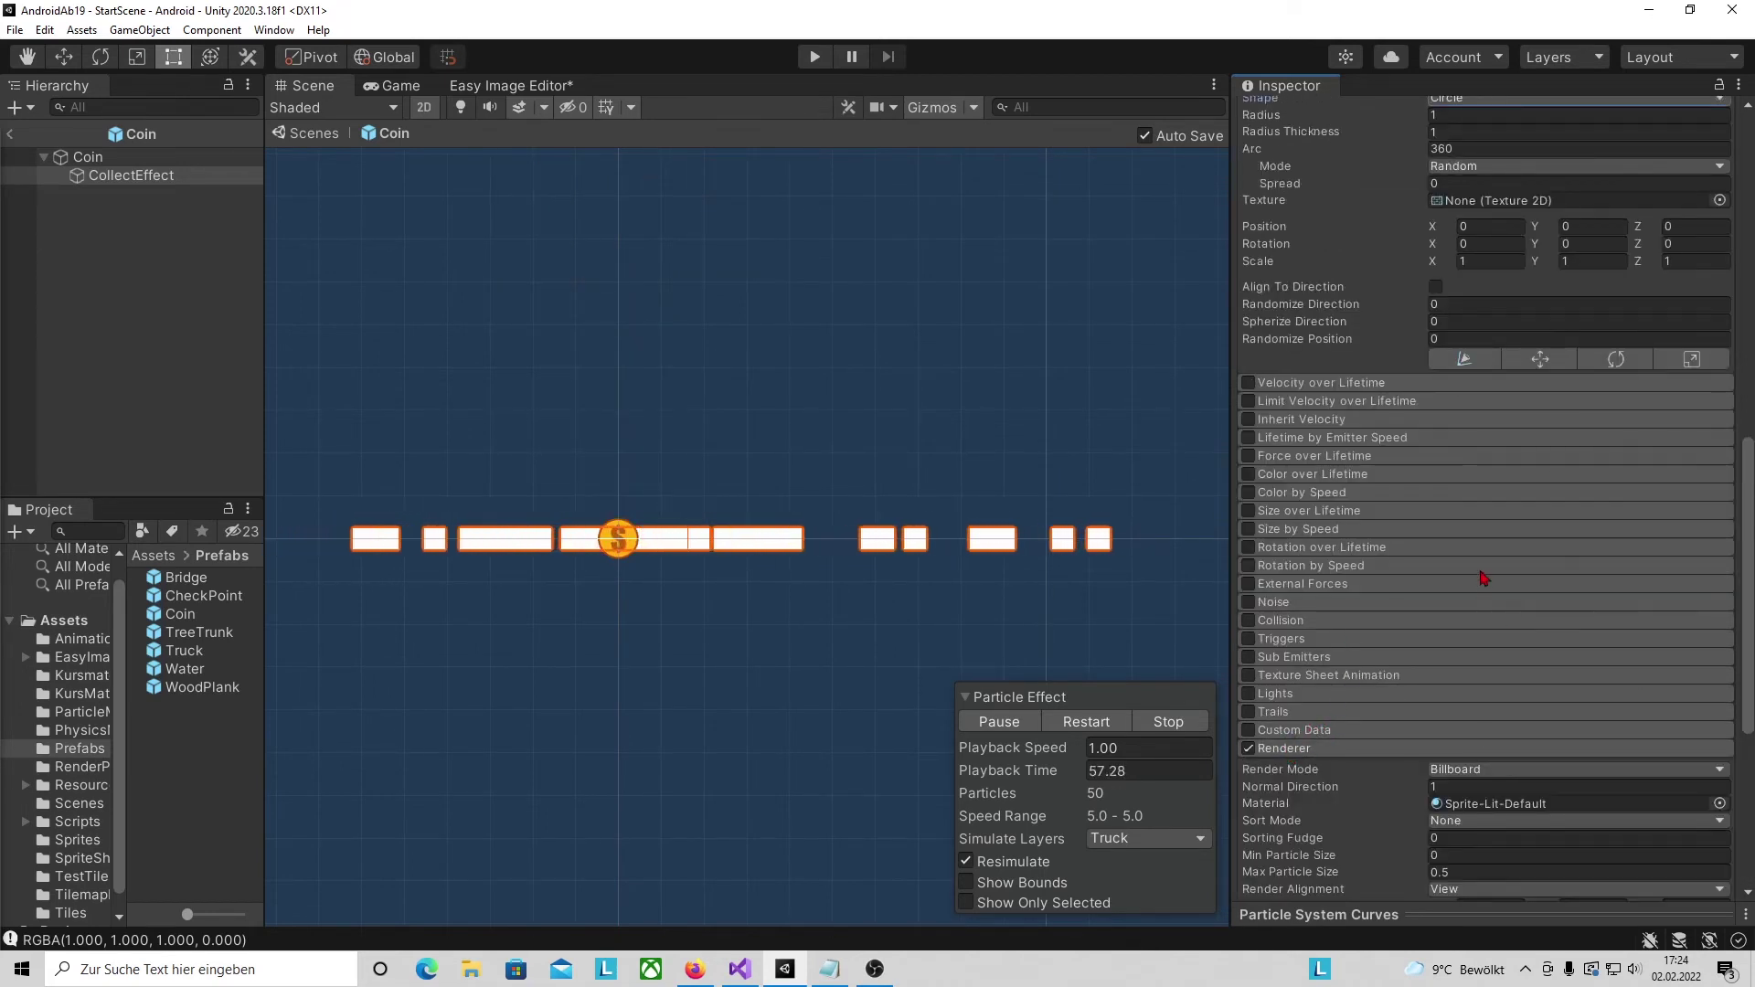
scroll(1442, 605, down, 5)
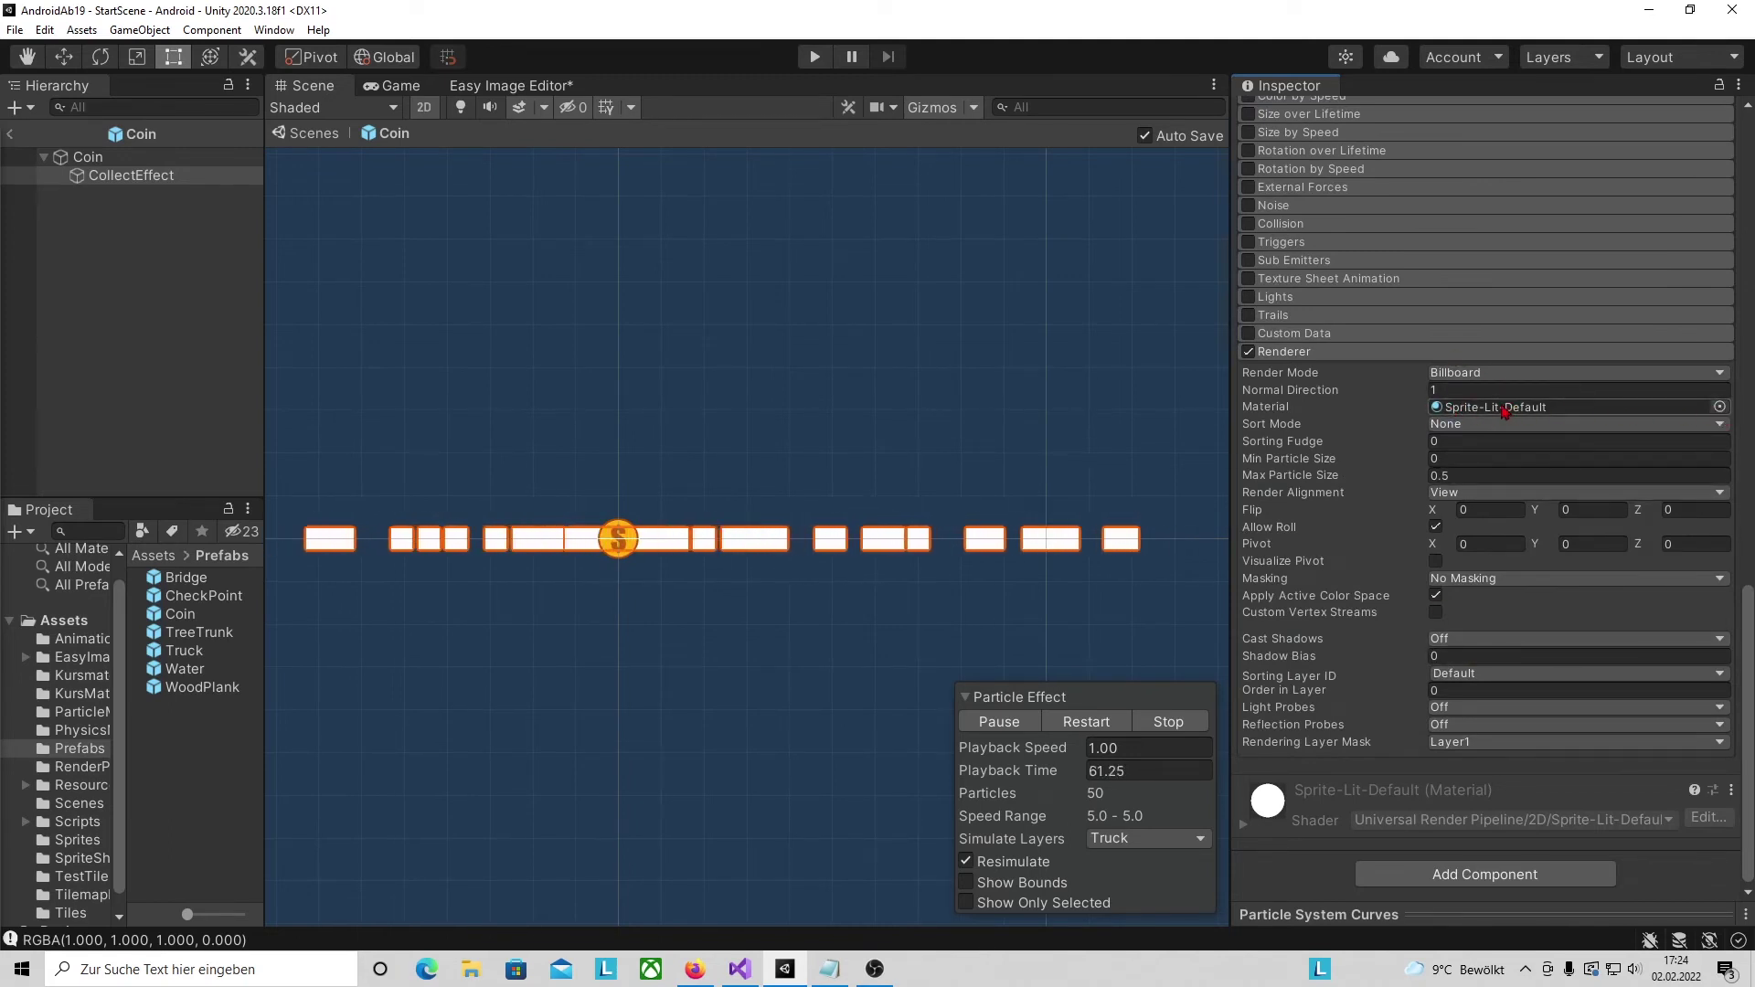
click(84, 713)
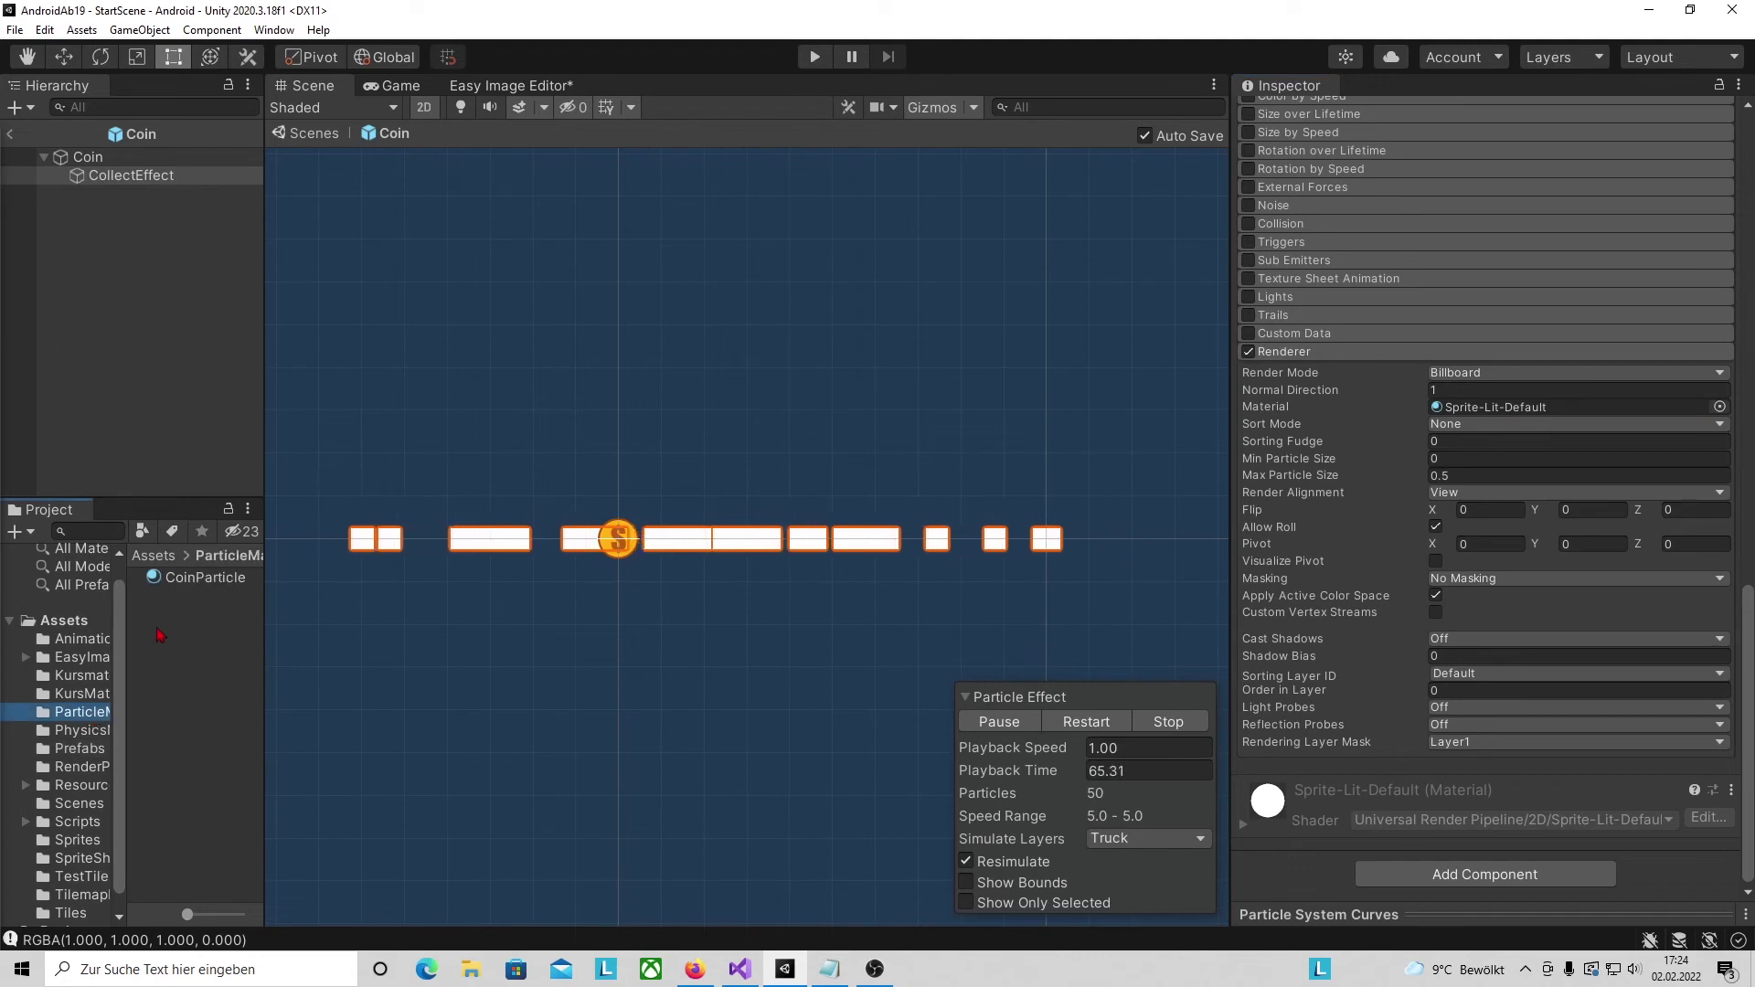
- Give the Renderer the CoinParticle material, sorting layer Truck and order in layer 22
drag(189, 581, 1527, 407)
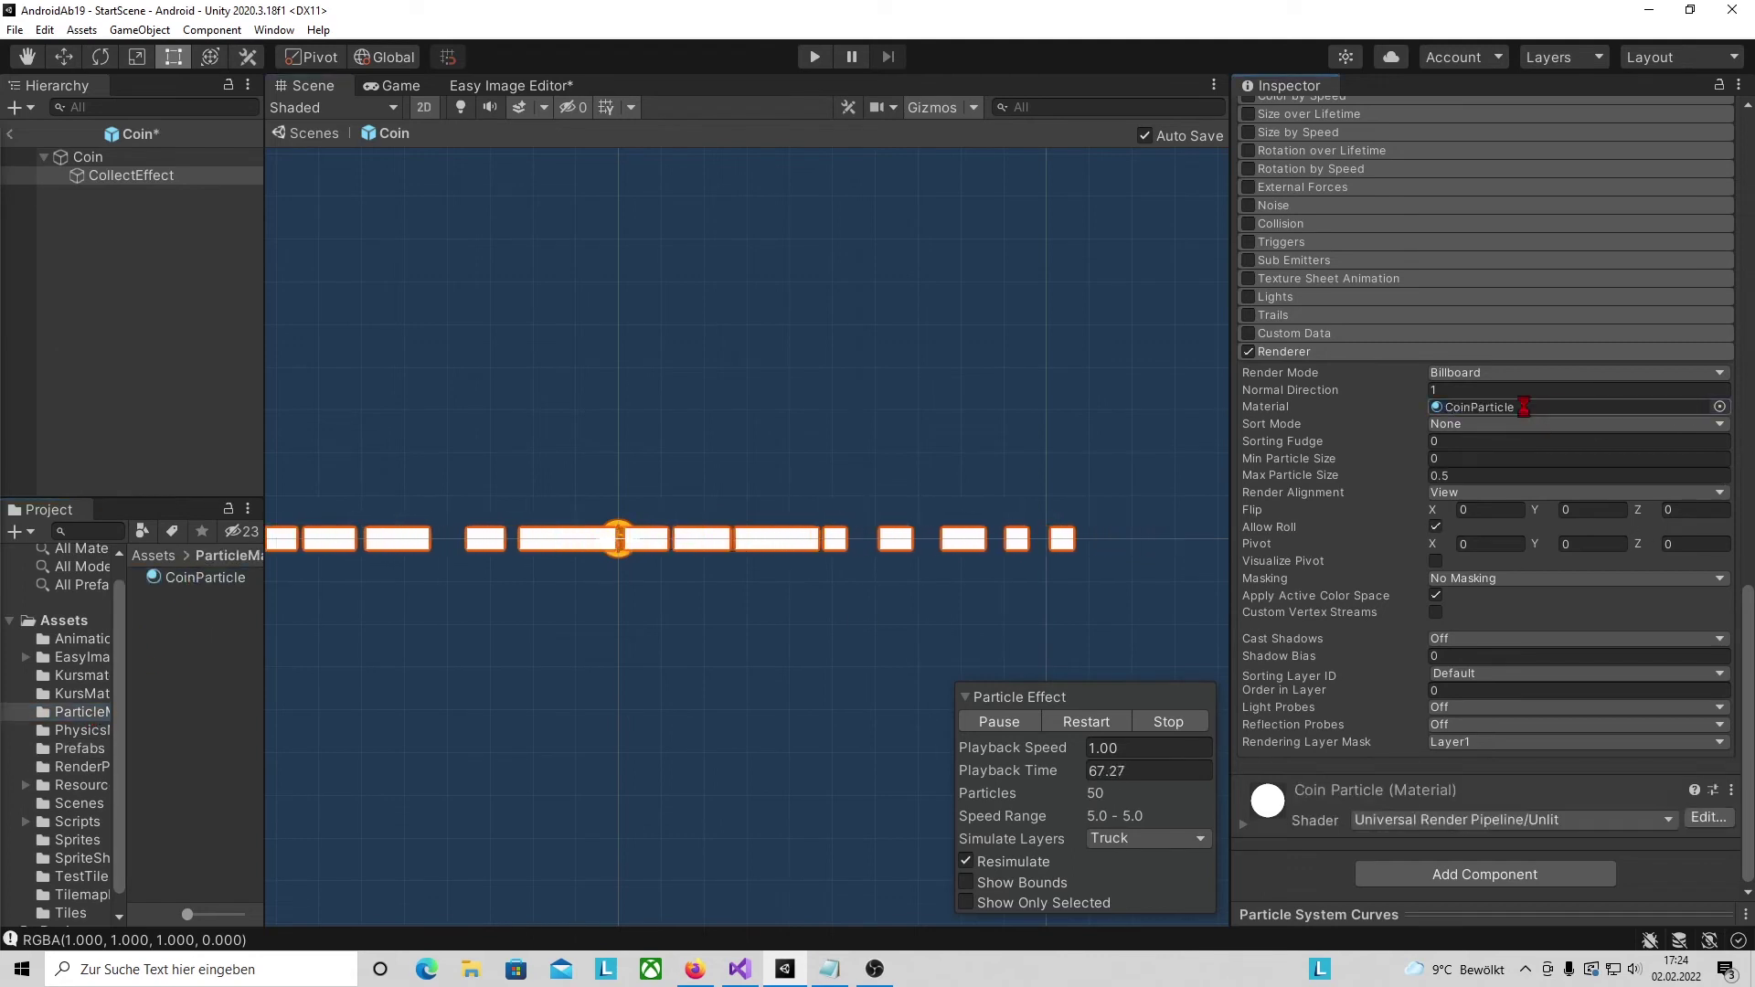
click(1499, 673)
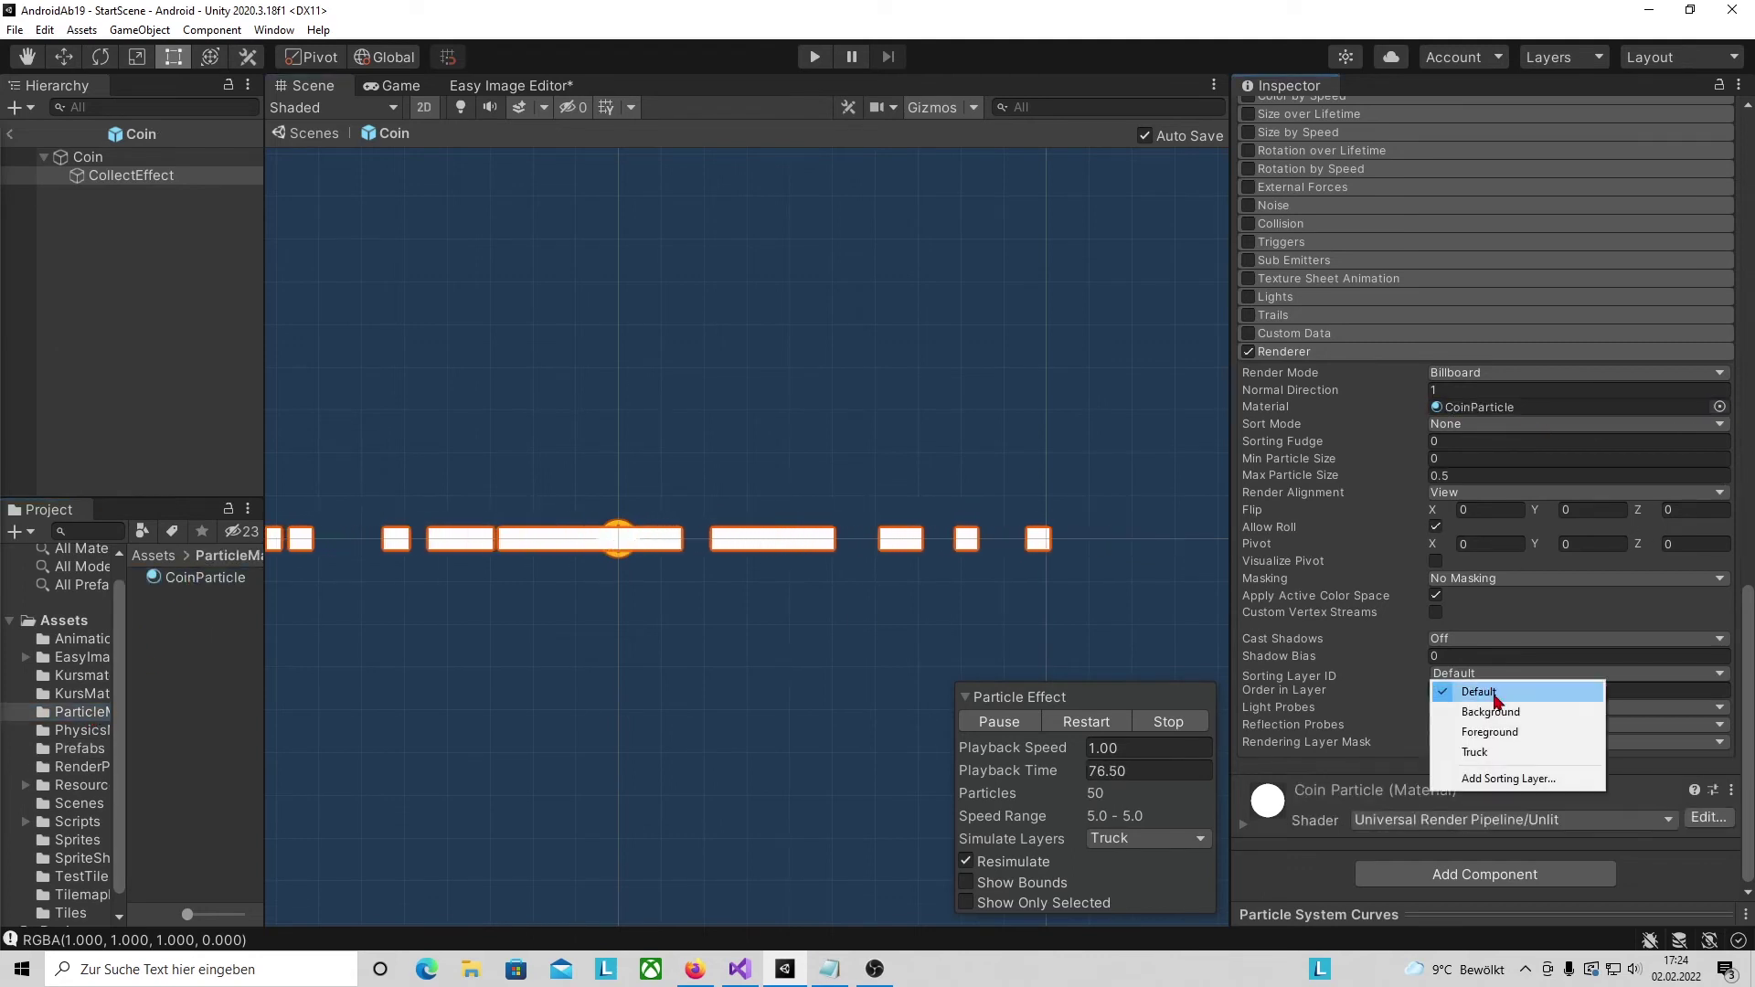
click(1500, 752)
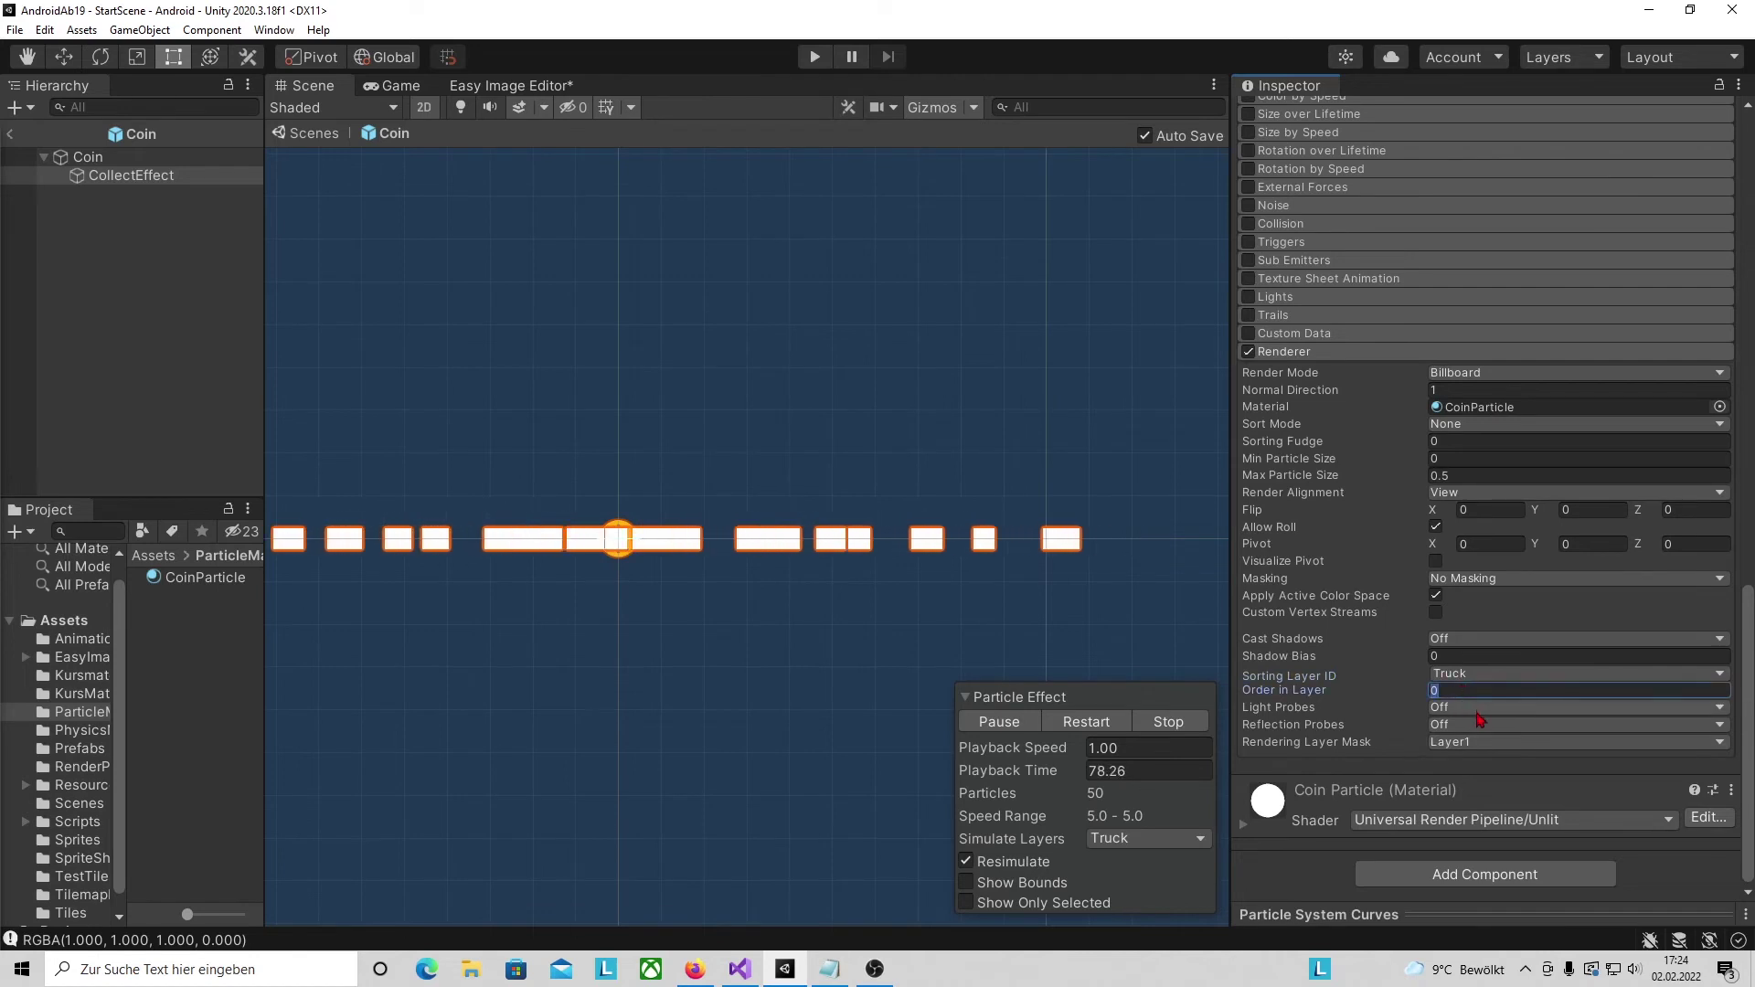
text(22)
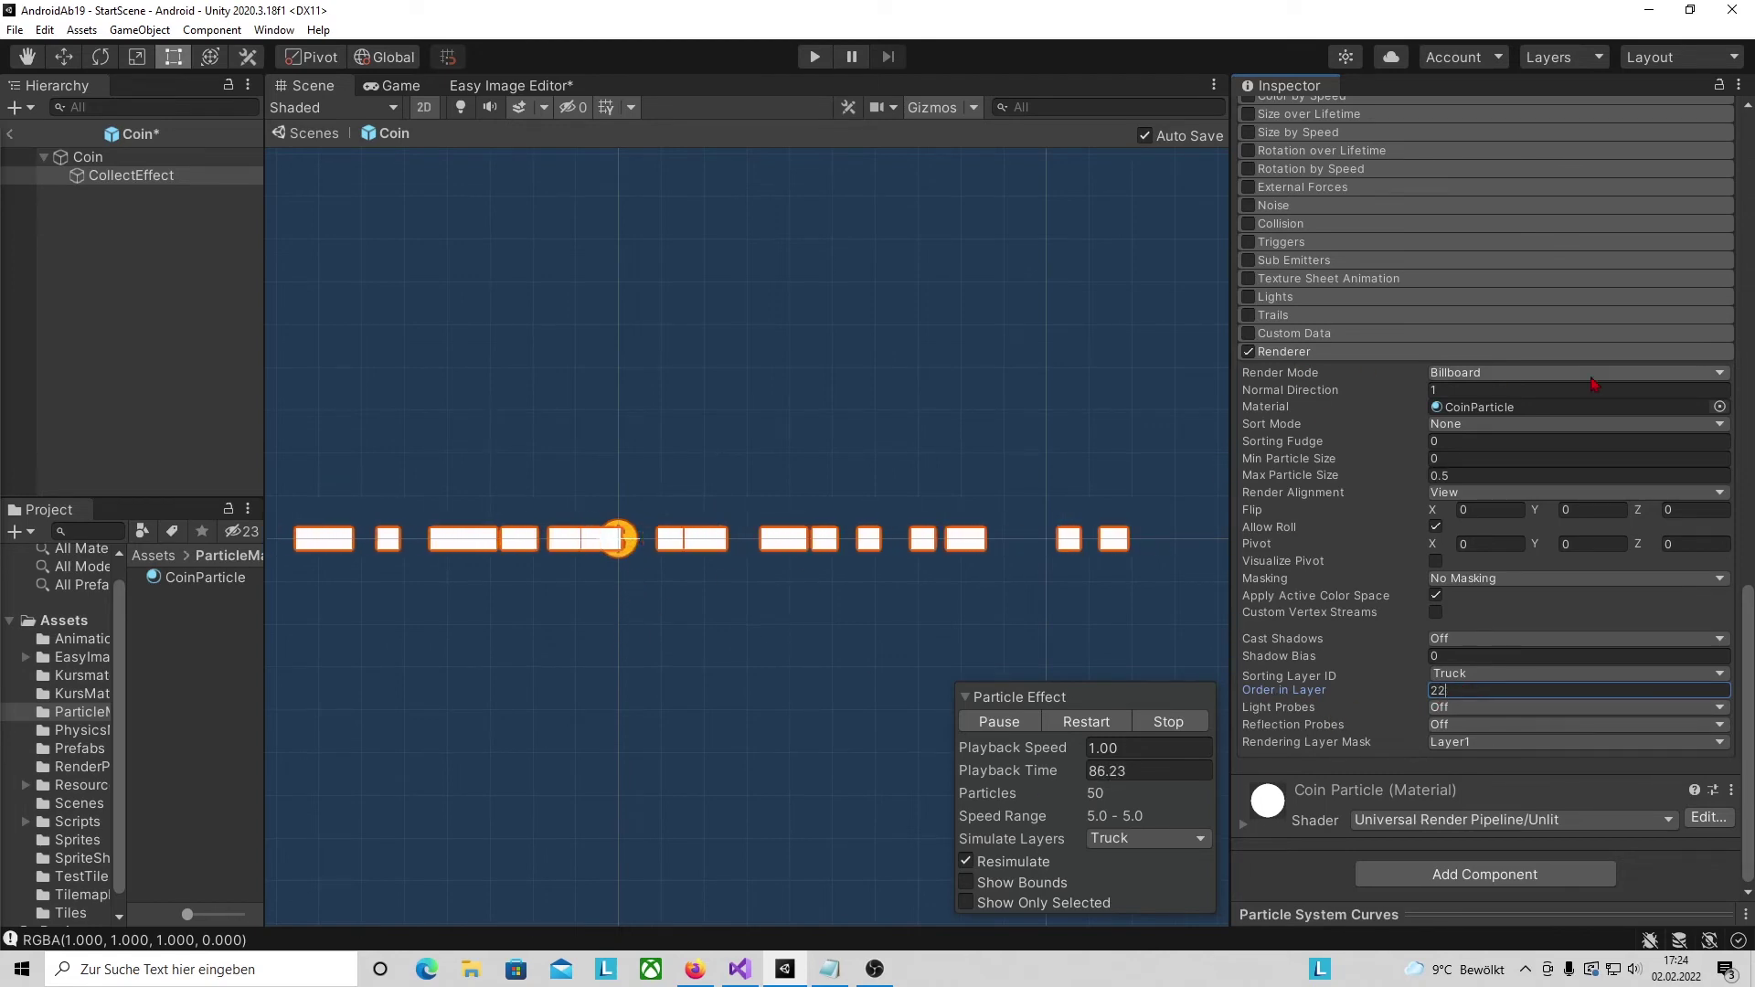
scroll(1340, 392, up, 10)
- Turn on Size over Lifetime and set the effect's Duration to 0.7
scroll(1285, 411, down, 5)
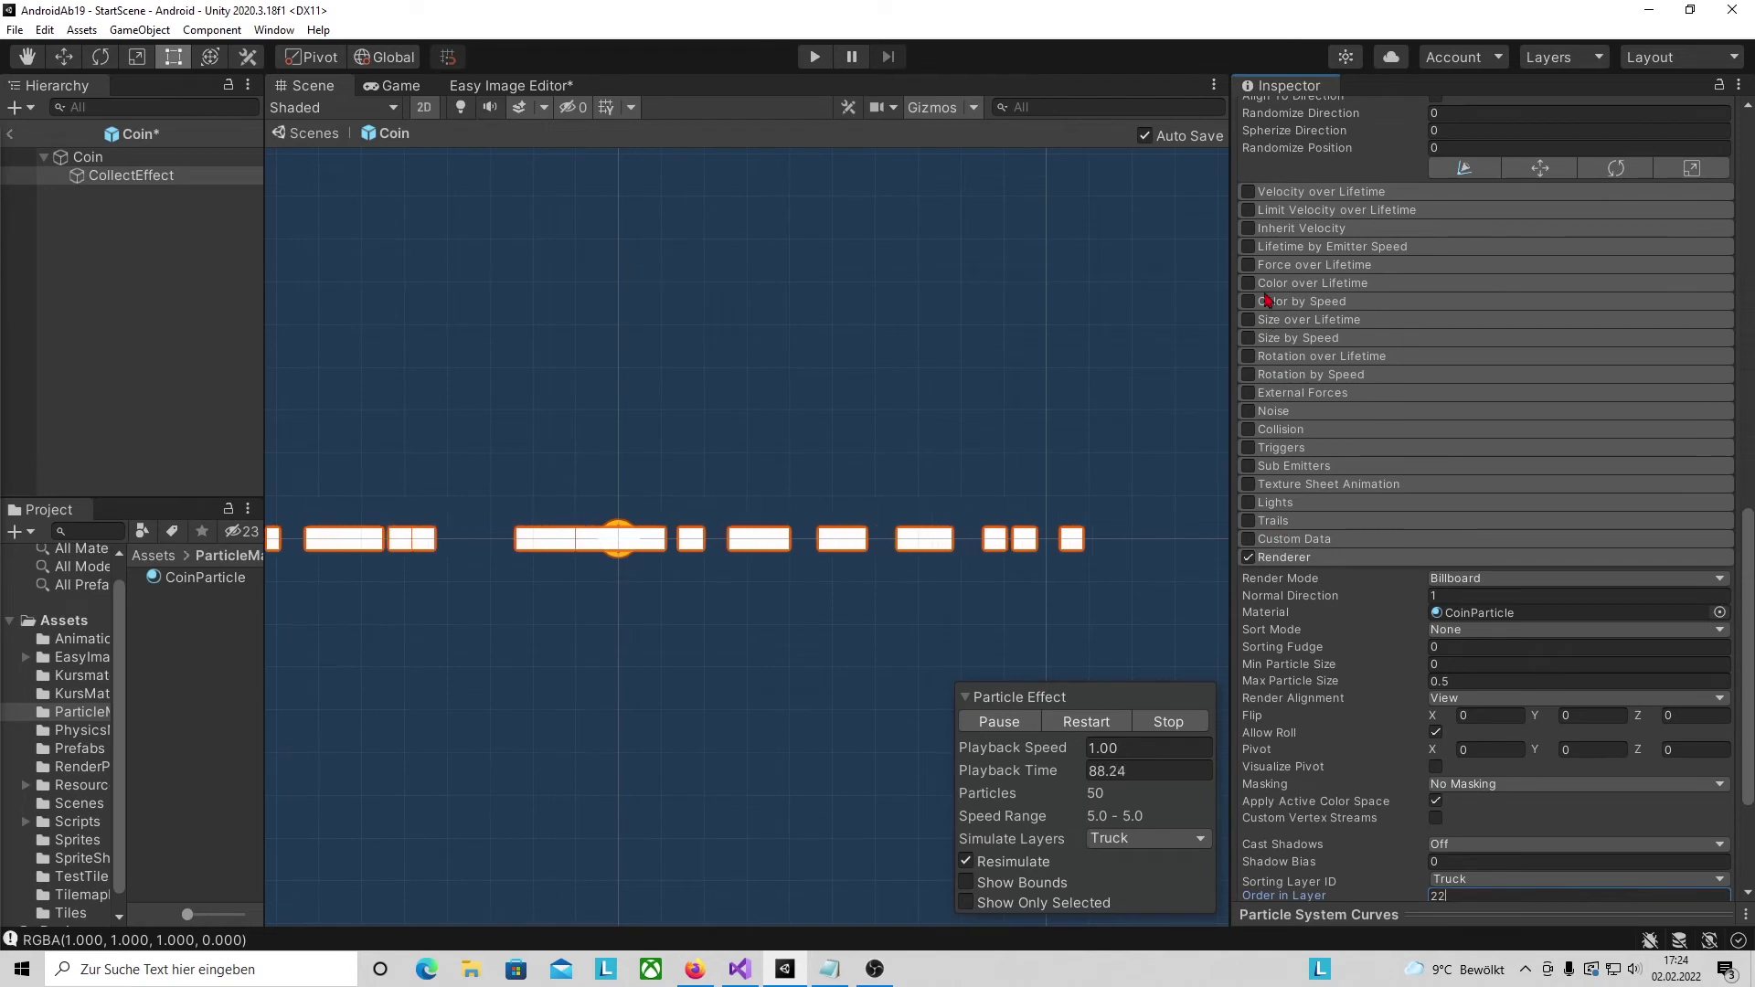
click(1248, 320)
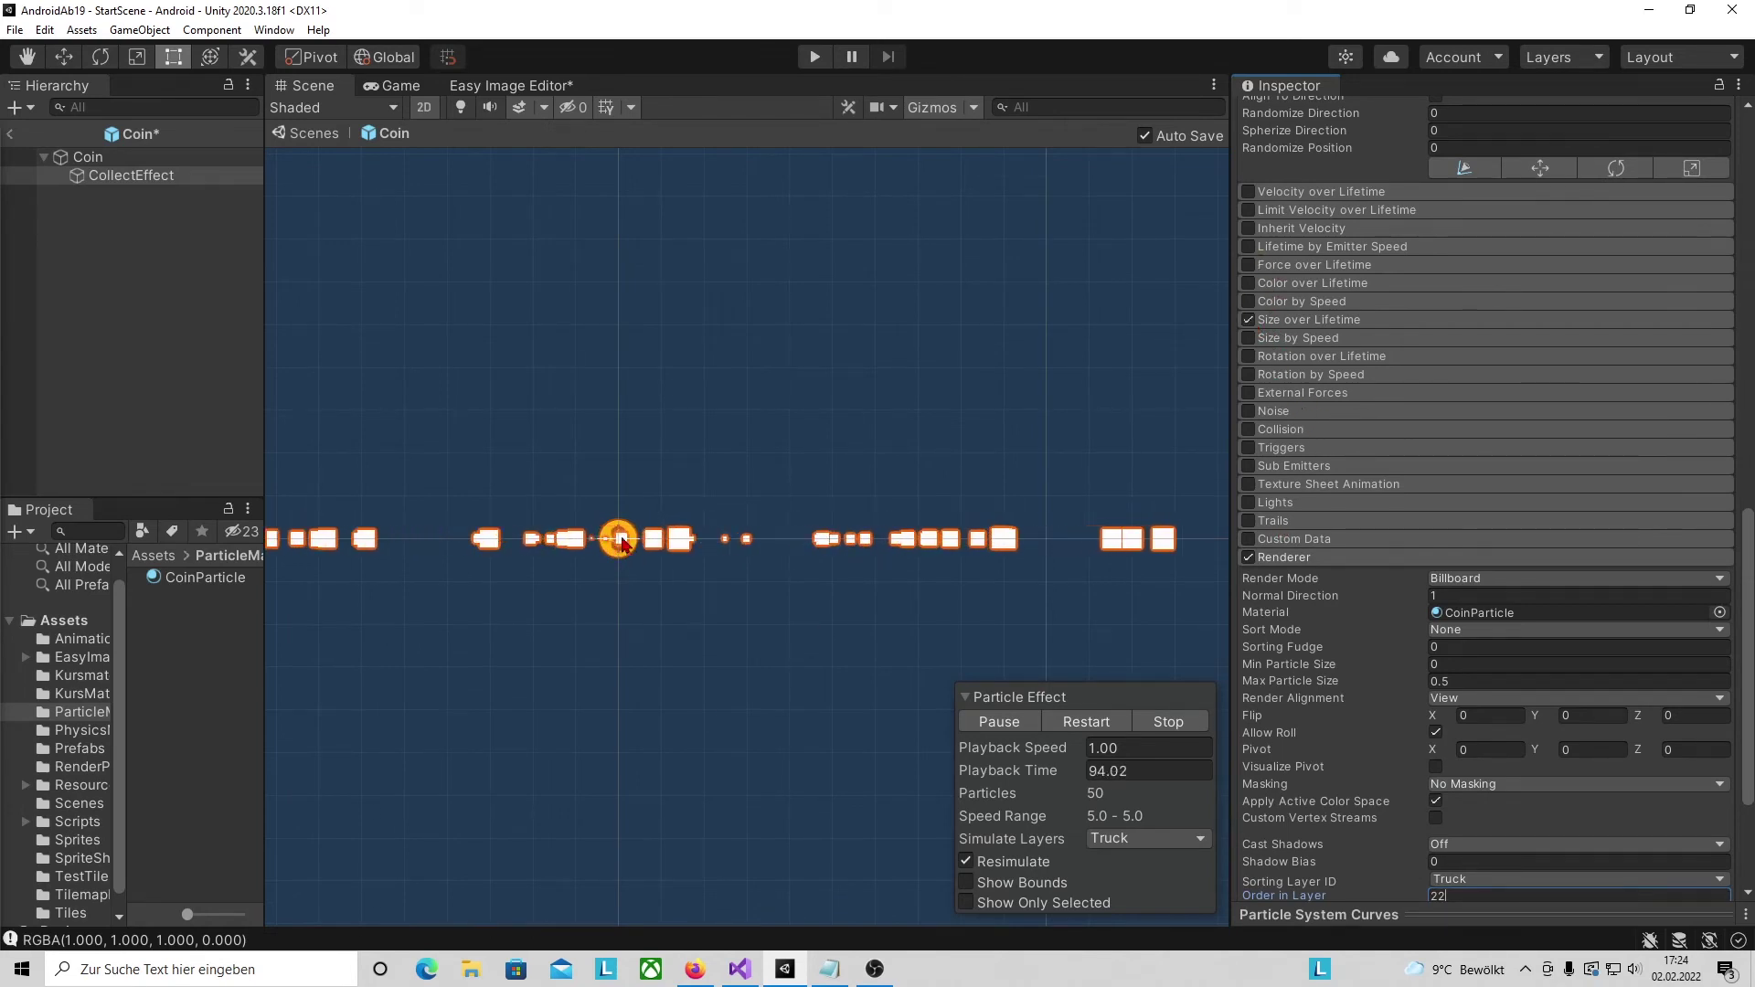
scroll(1416, 400, up, 15)
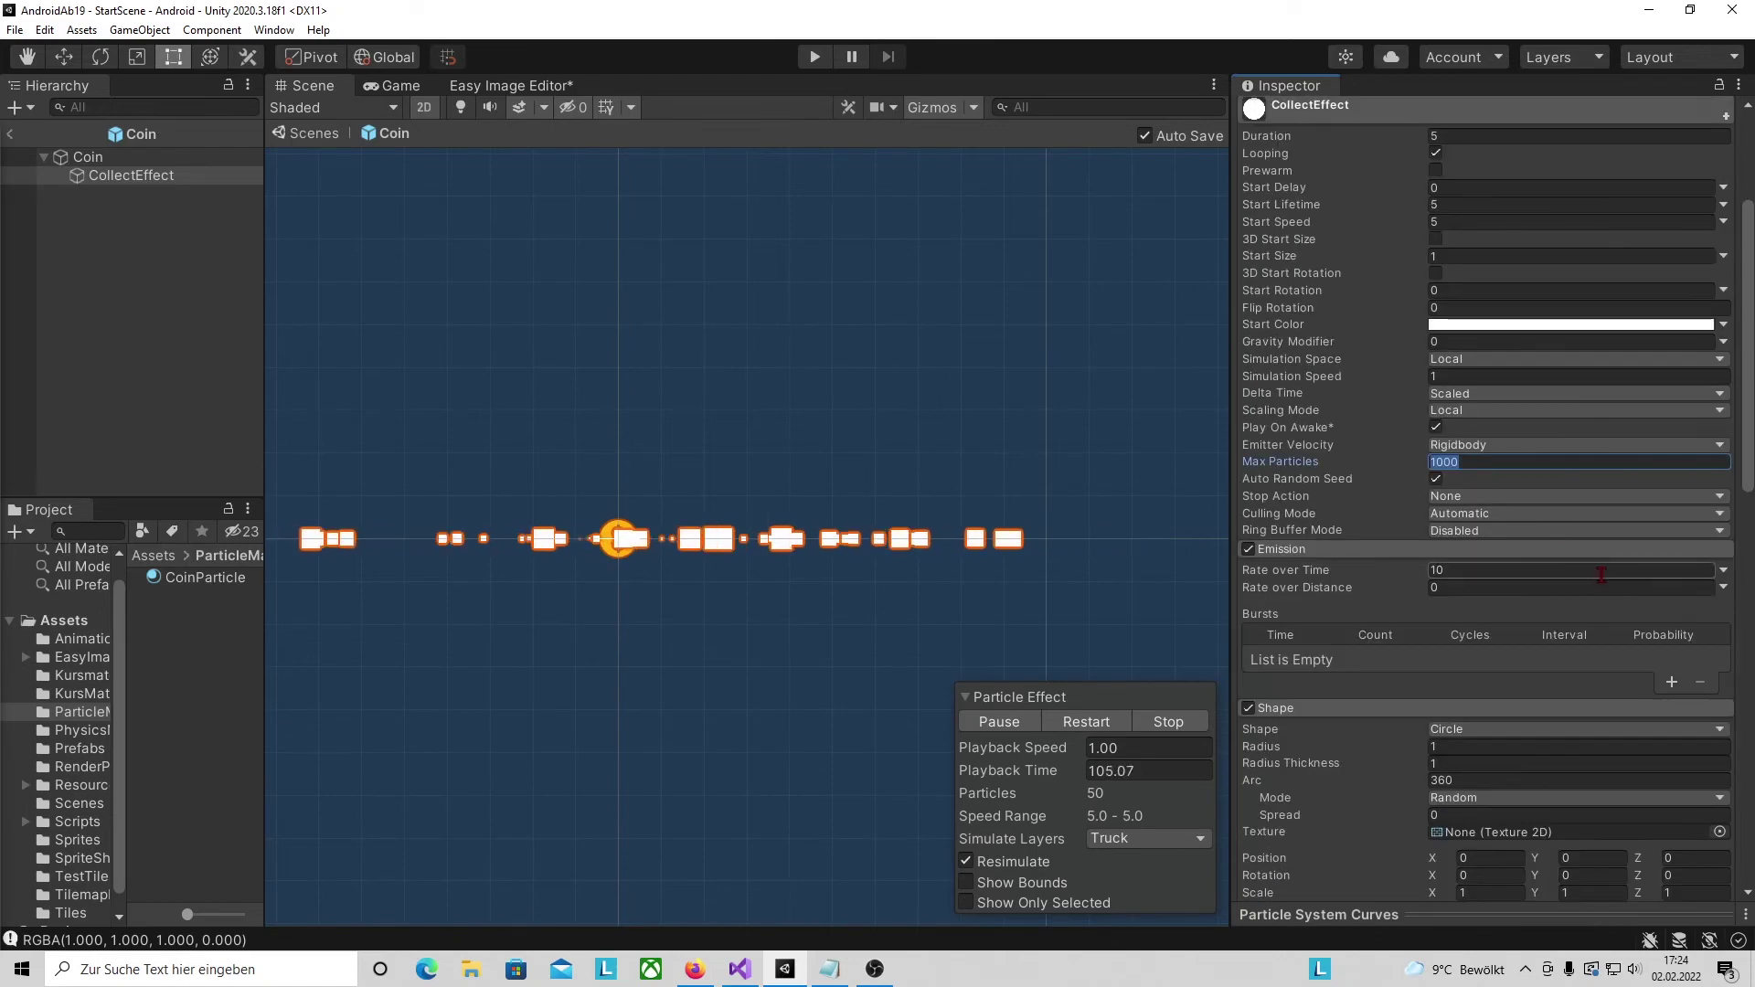
text(300)
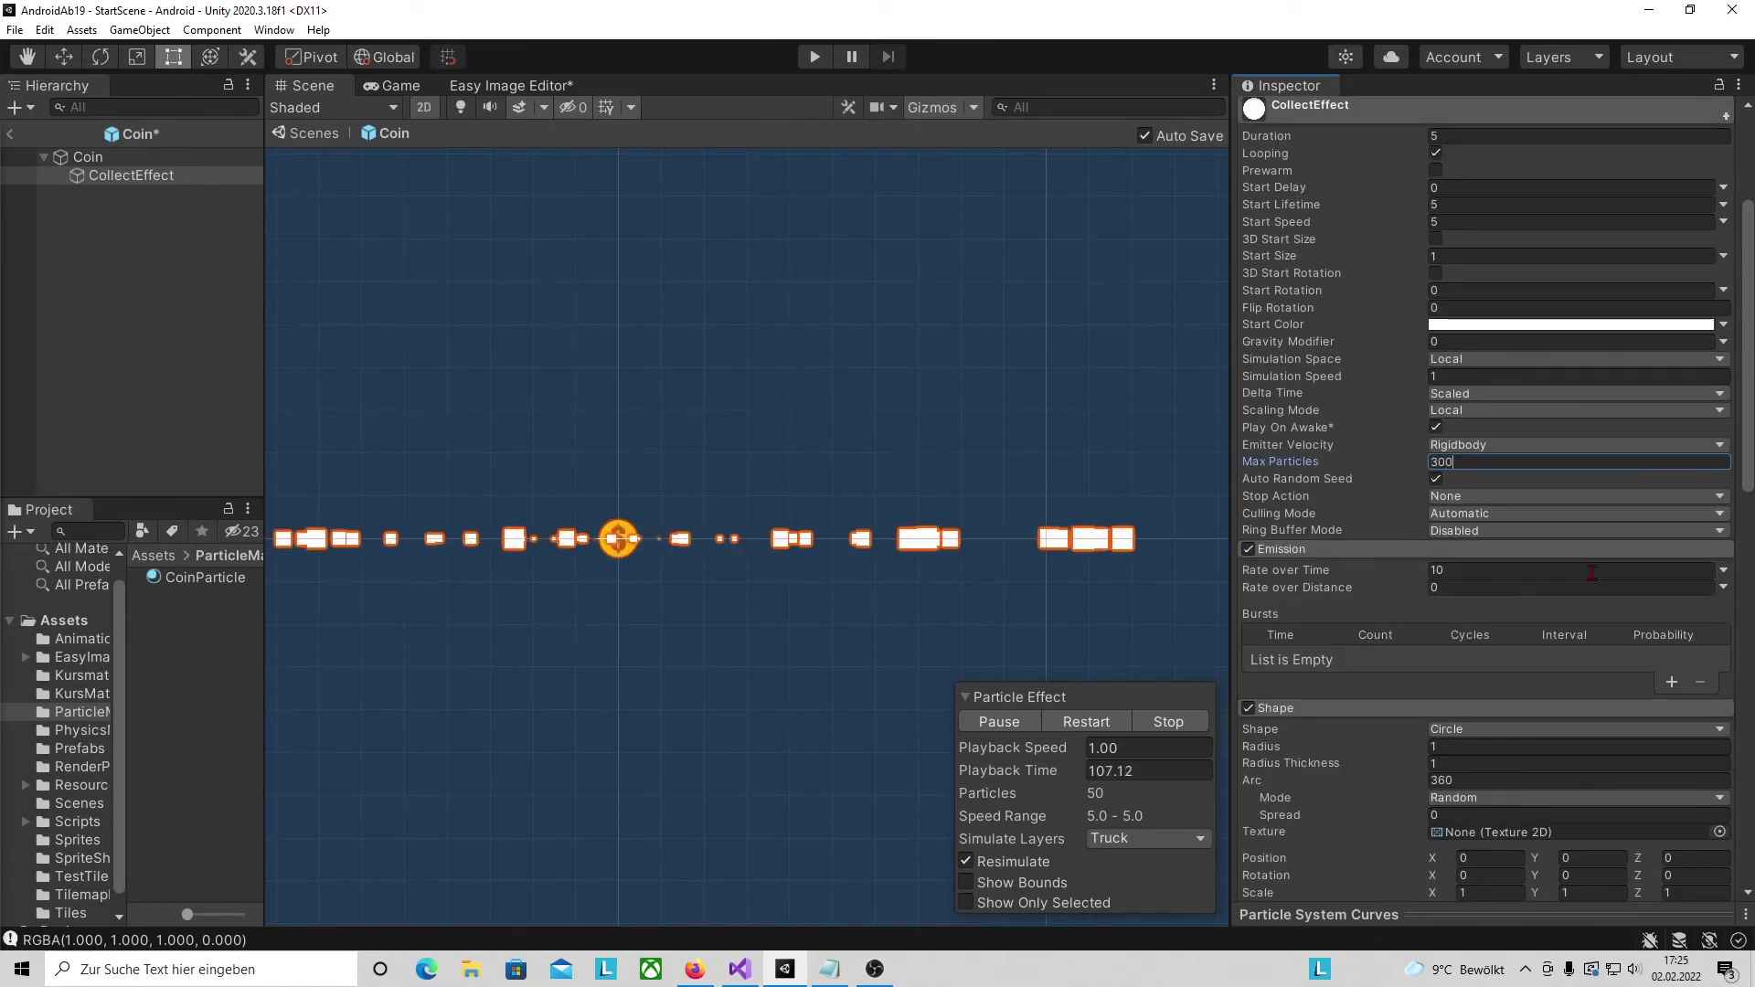
scroll(1481, 265, up, 5)
click(1467, 367)
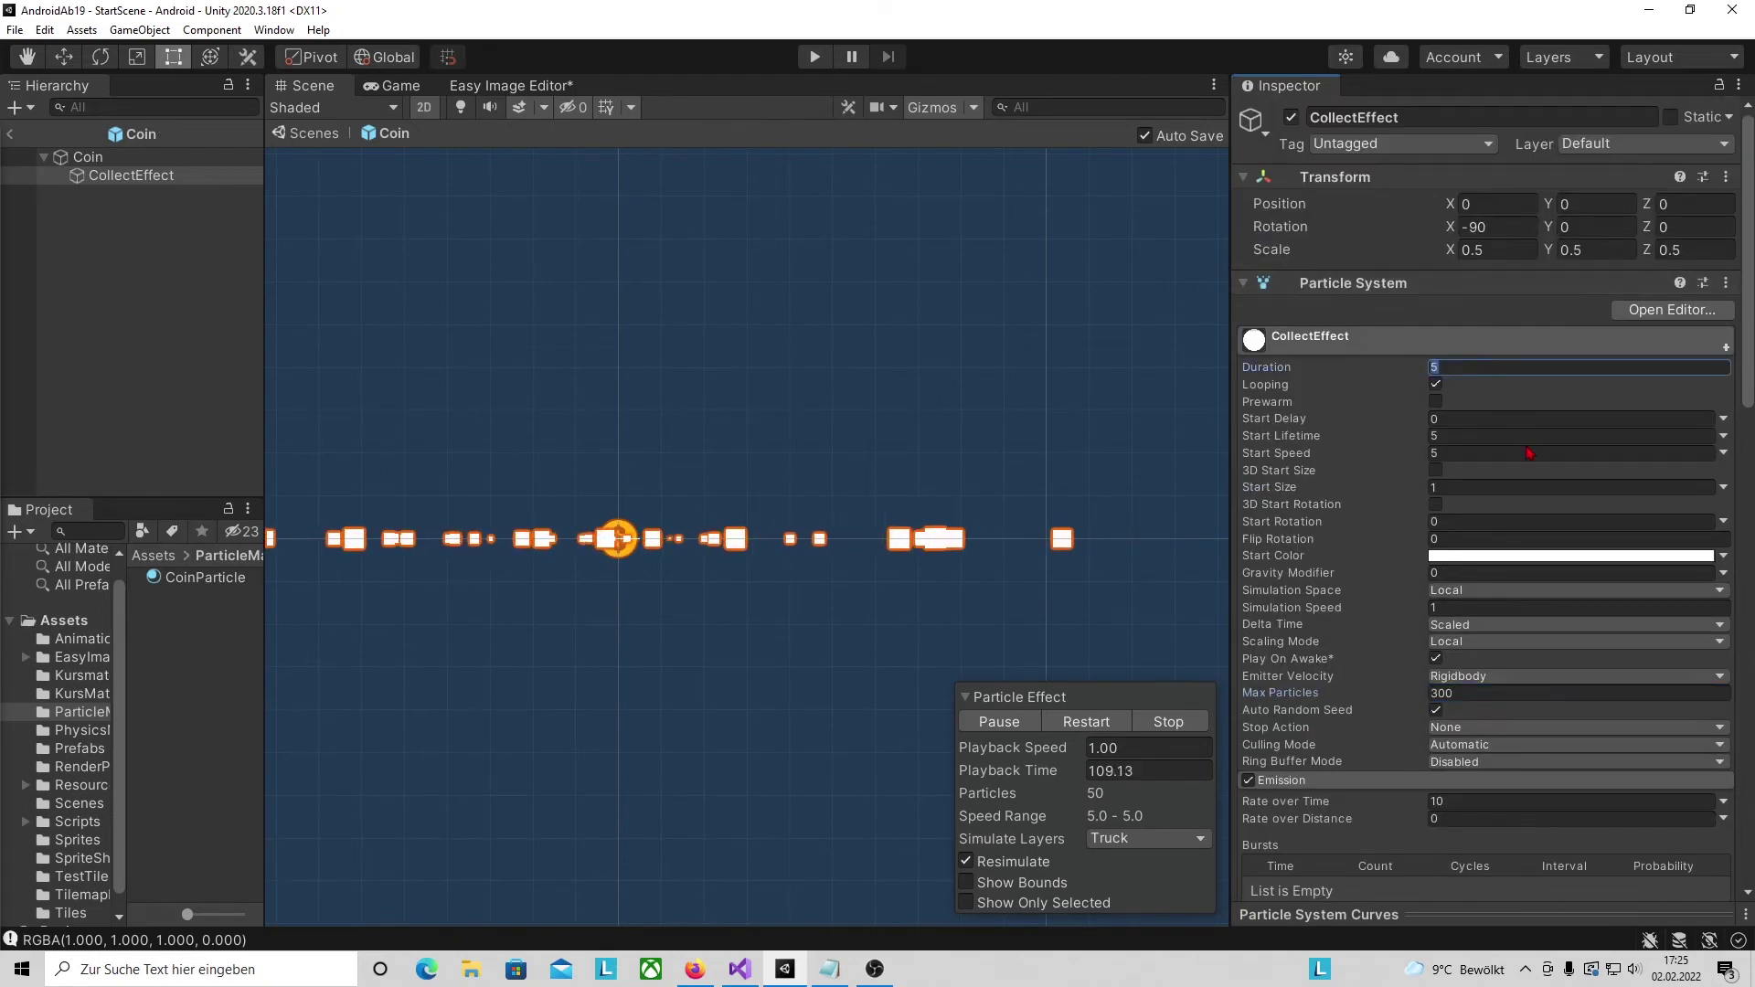
text(0.)
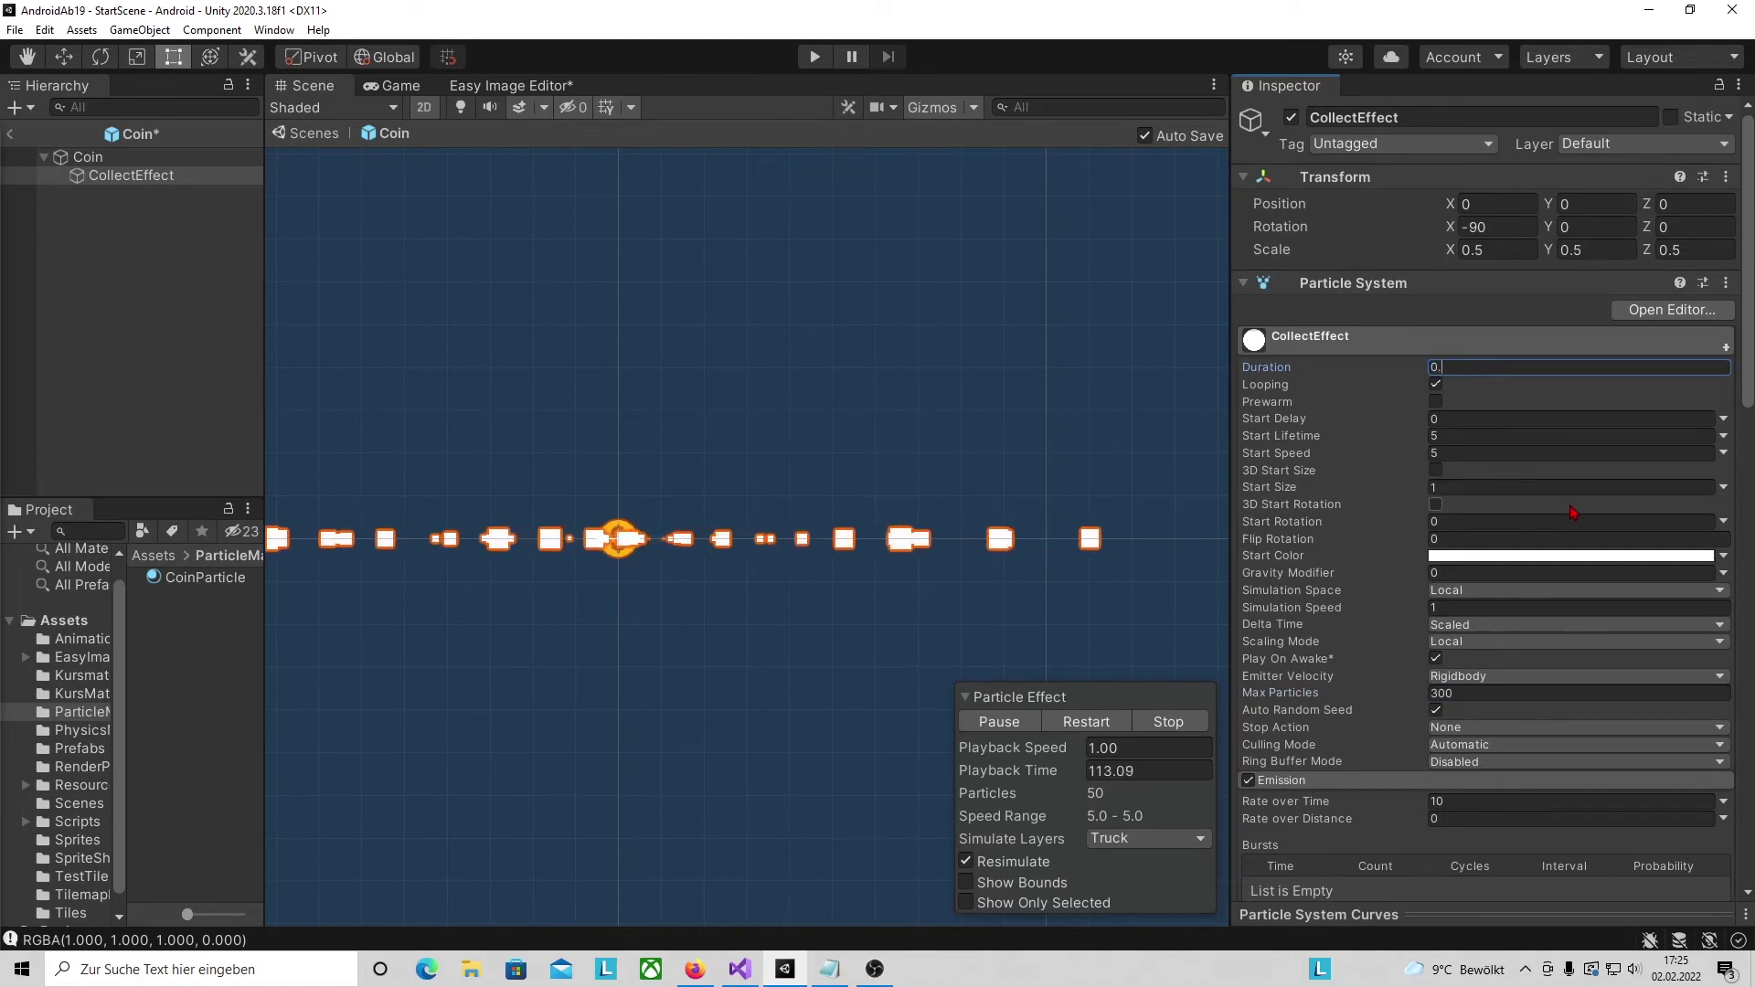
text(7)
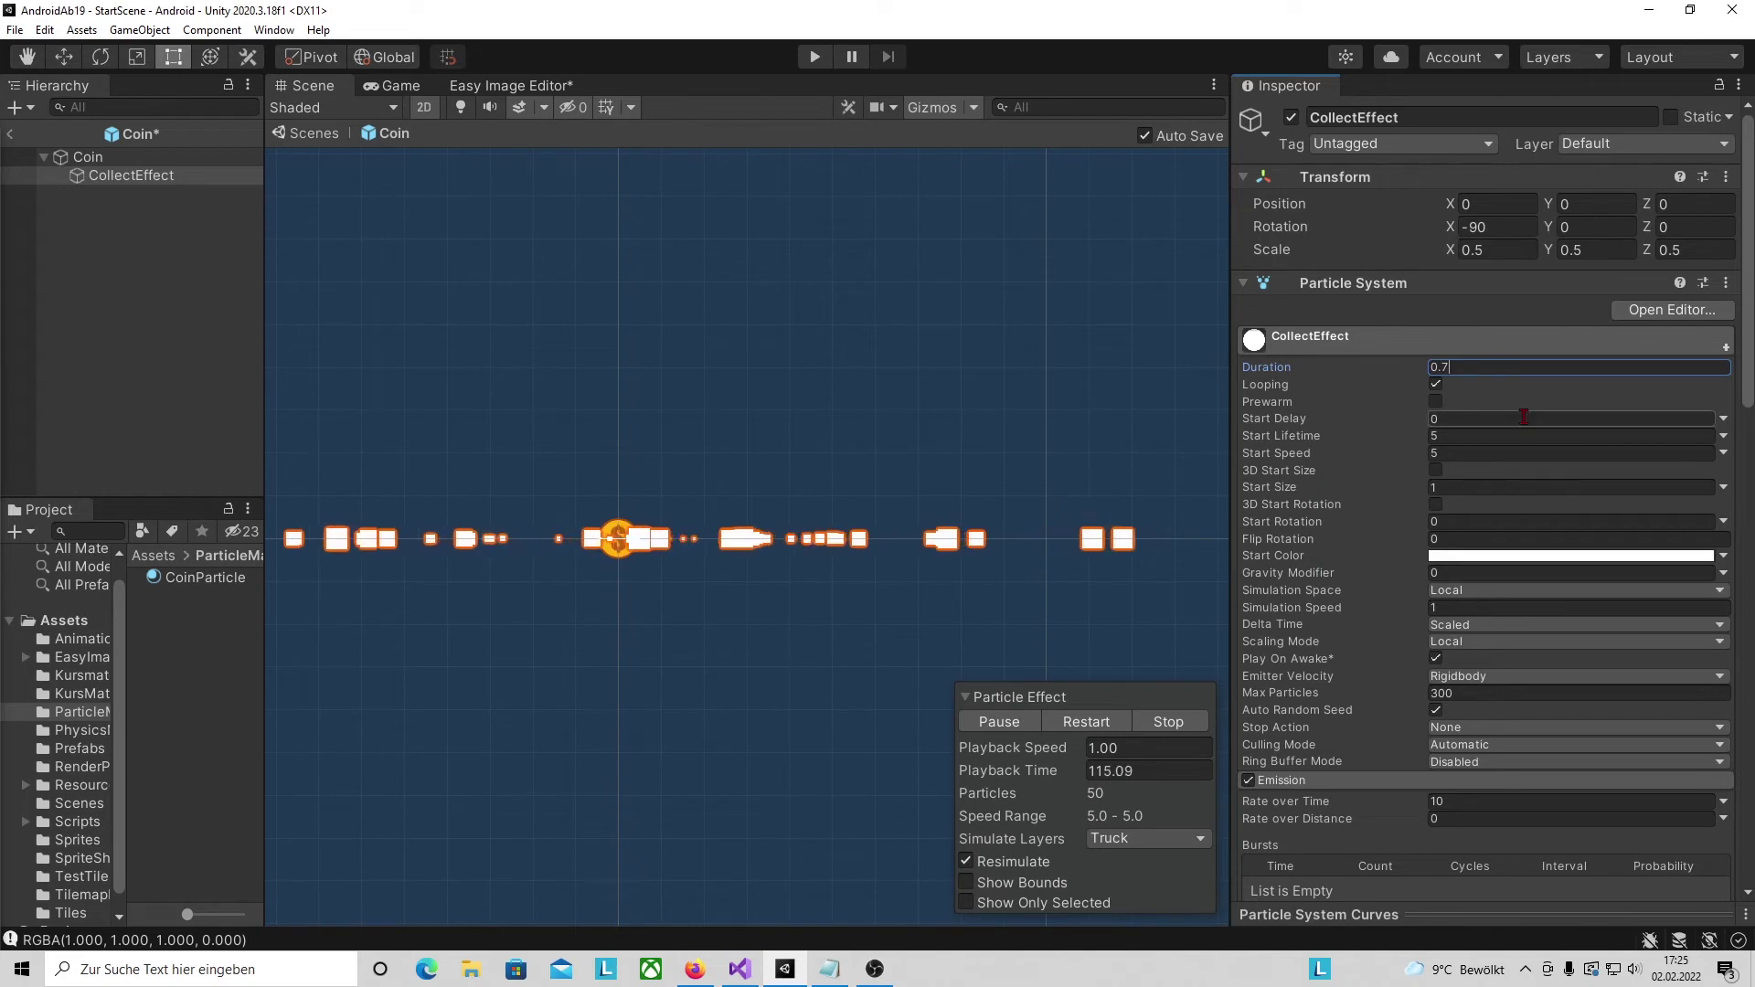
- Set Start Lifetime to 0.7 and Start Speed to 6.63
click(1446, 437)
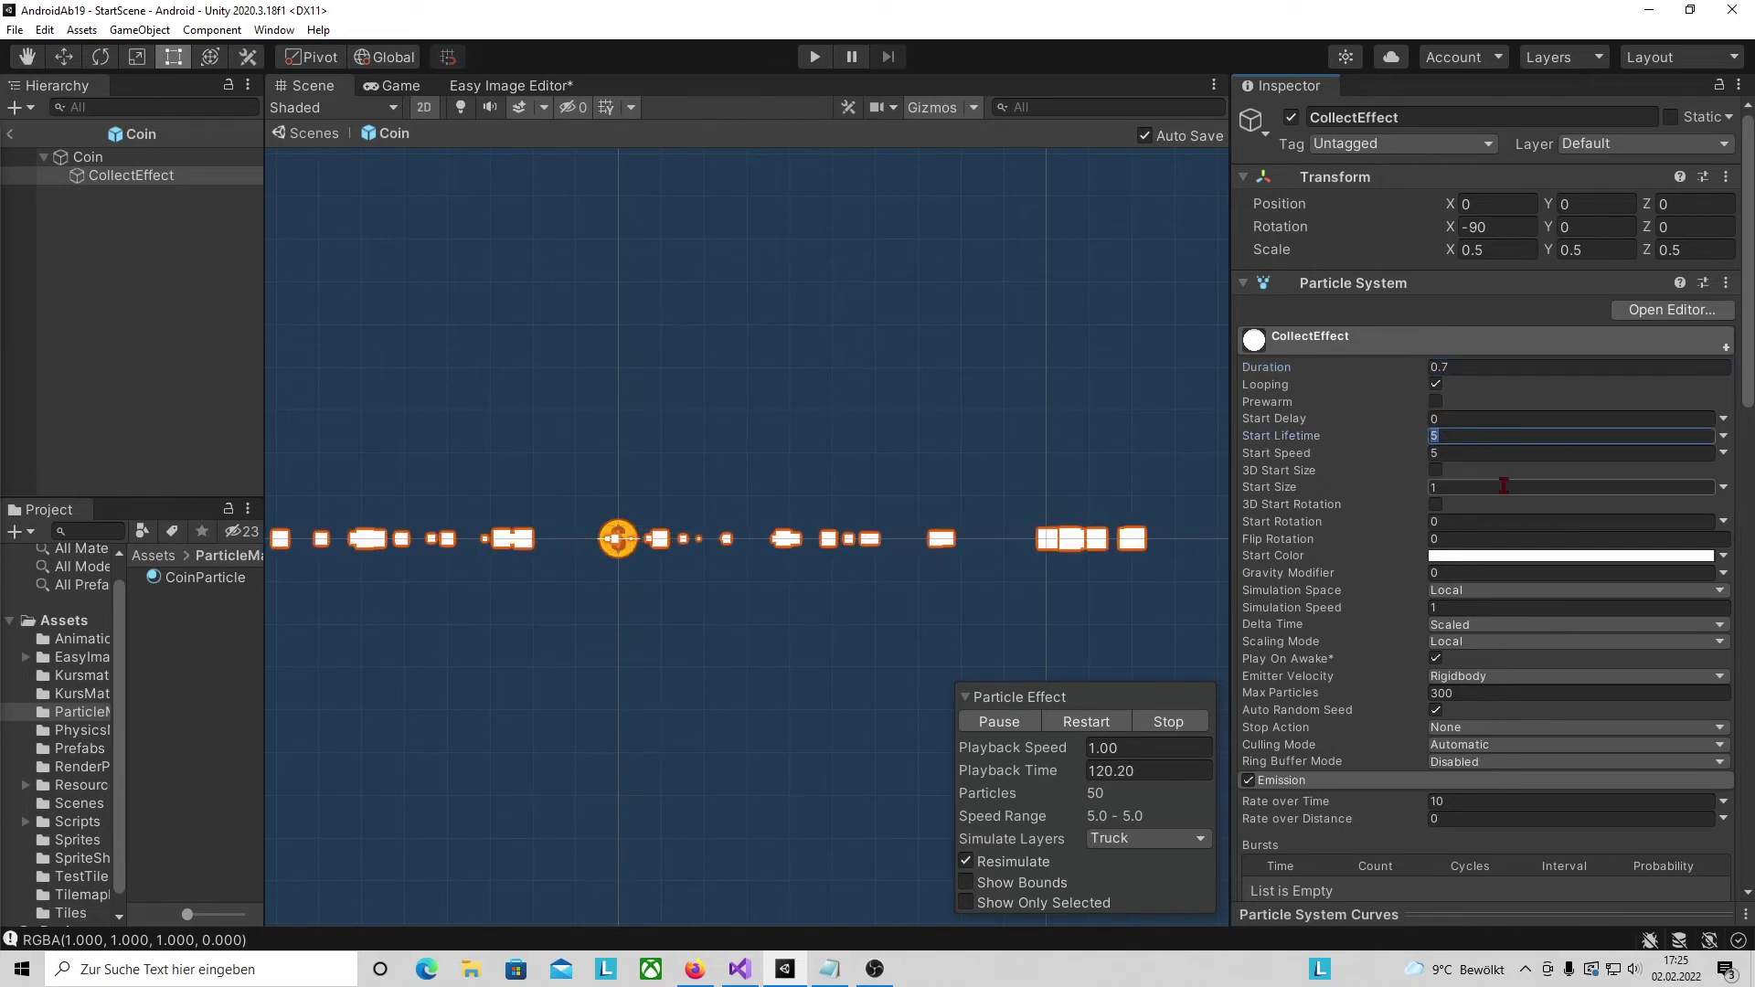
text(0.7)
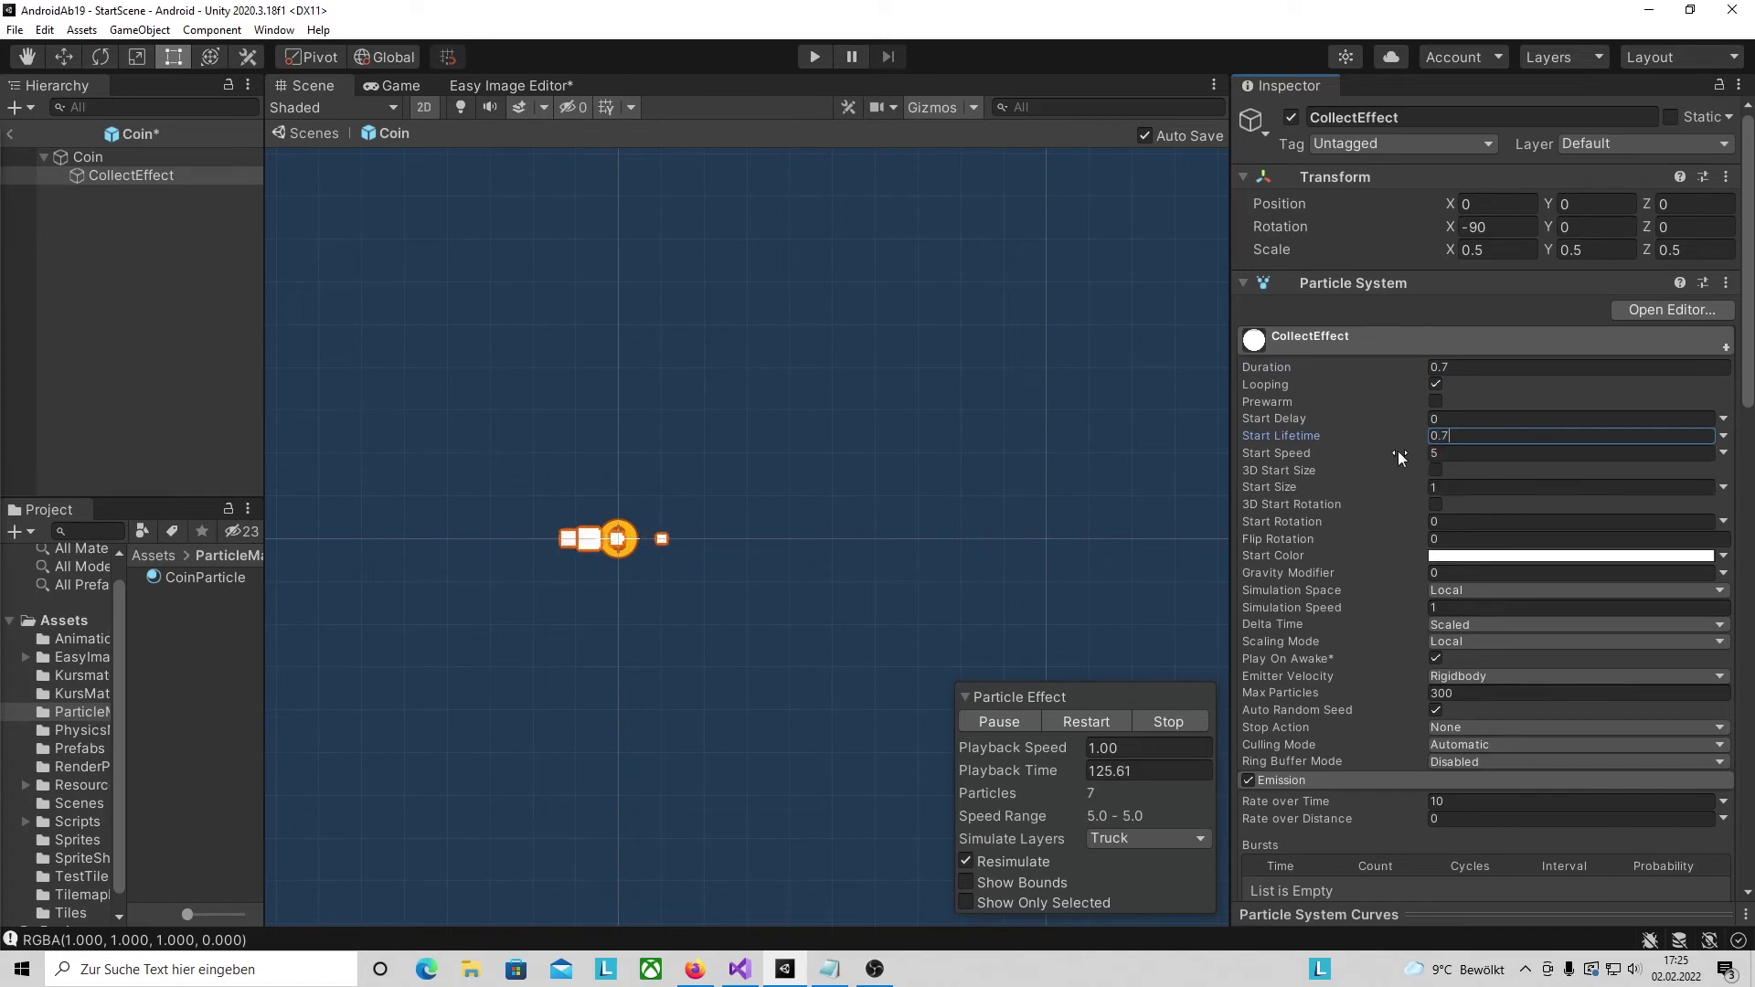
drag(1306, 452, 1382, 457)
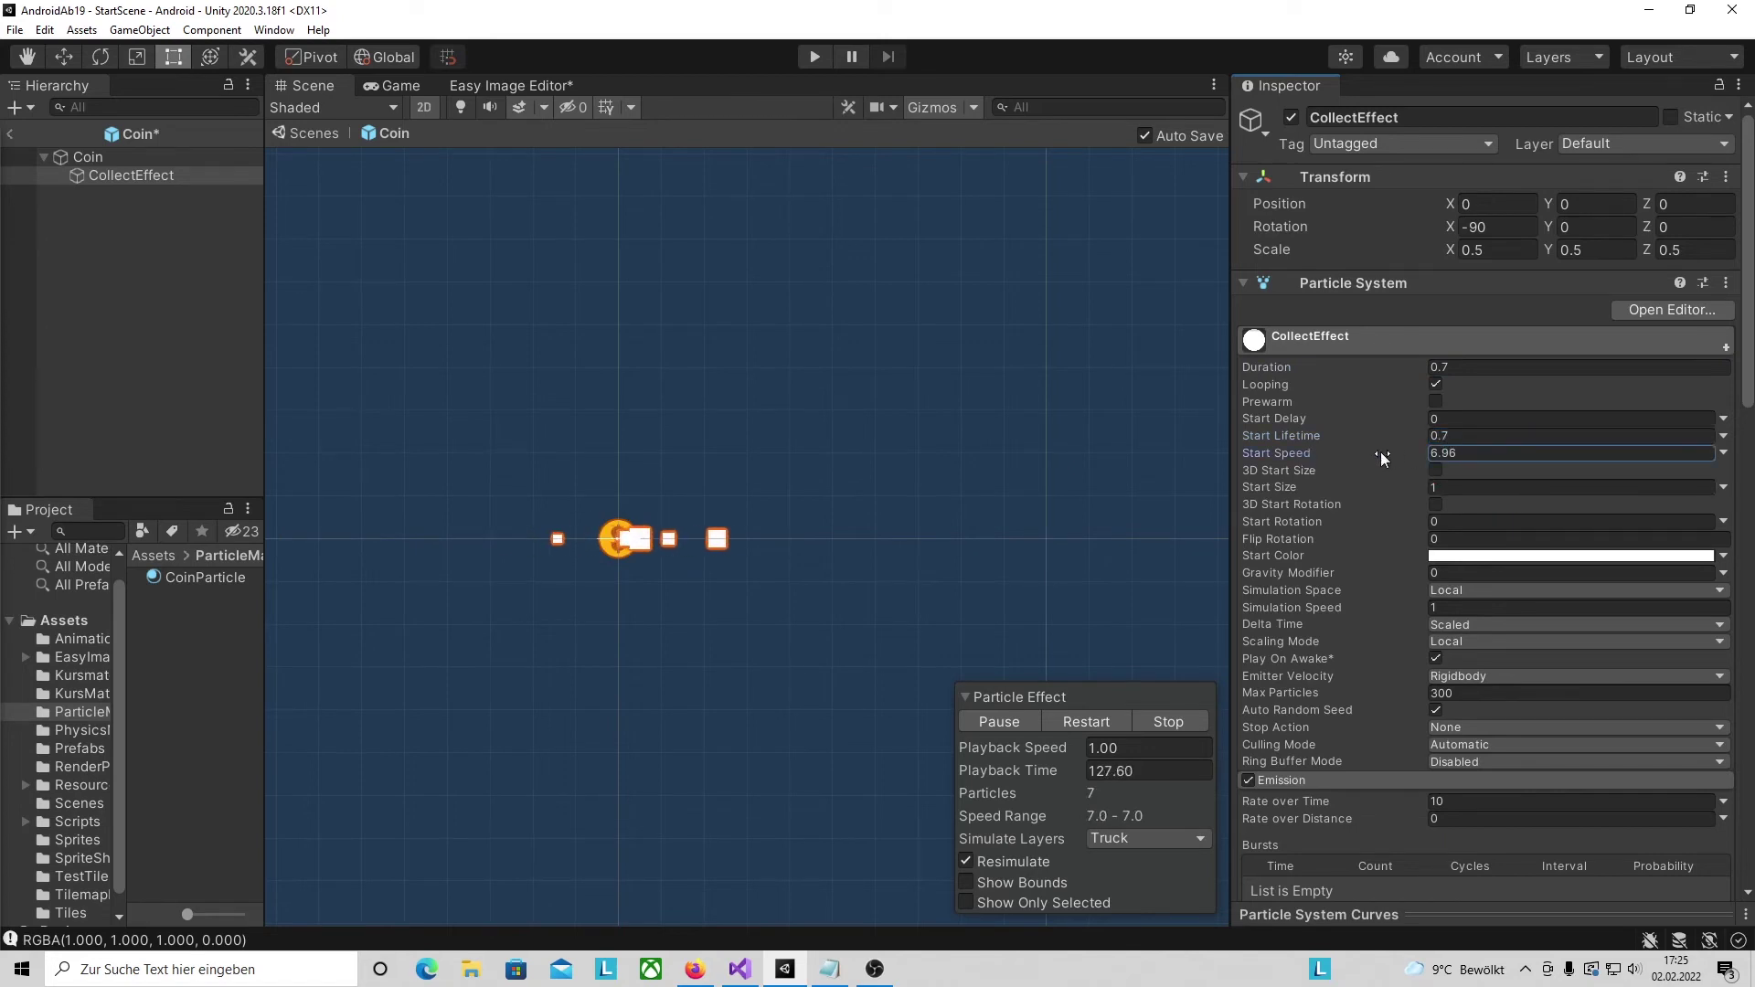
drag(1376, 449, 1363, 447)
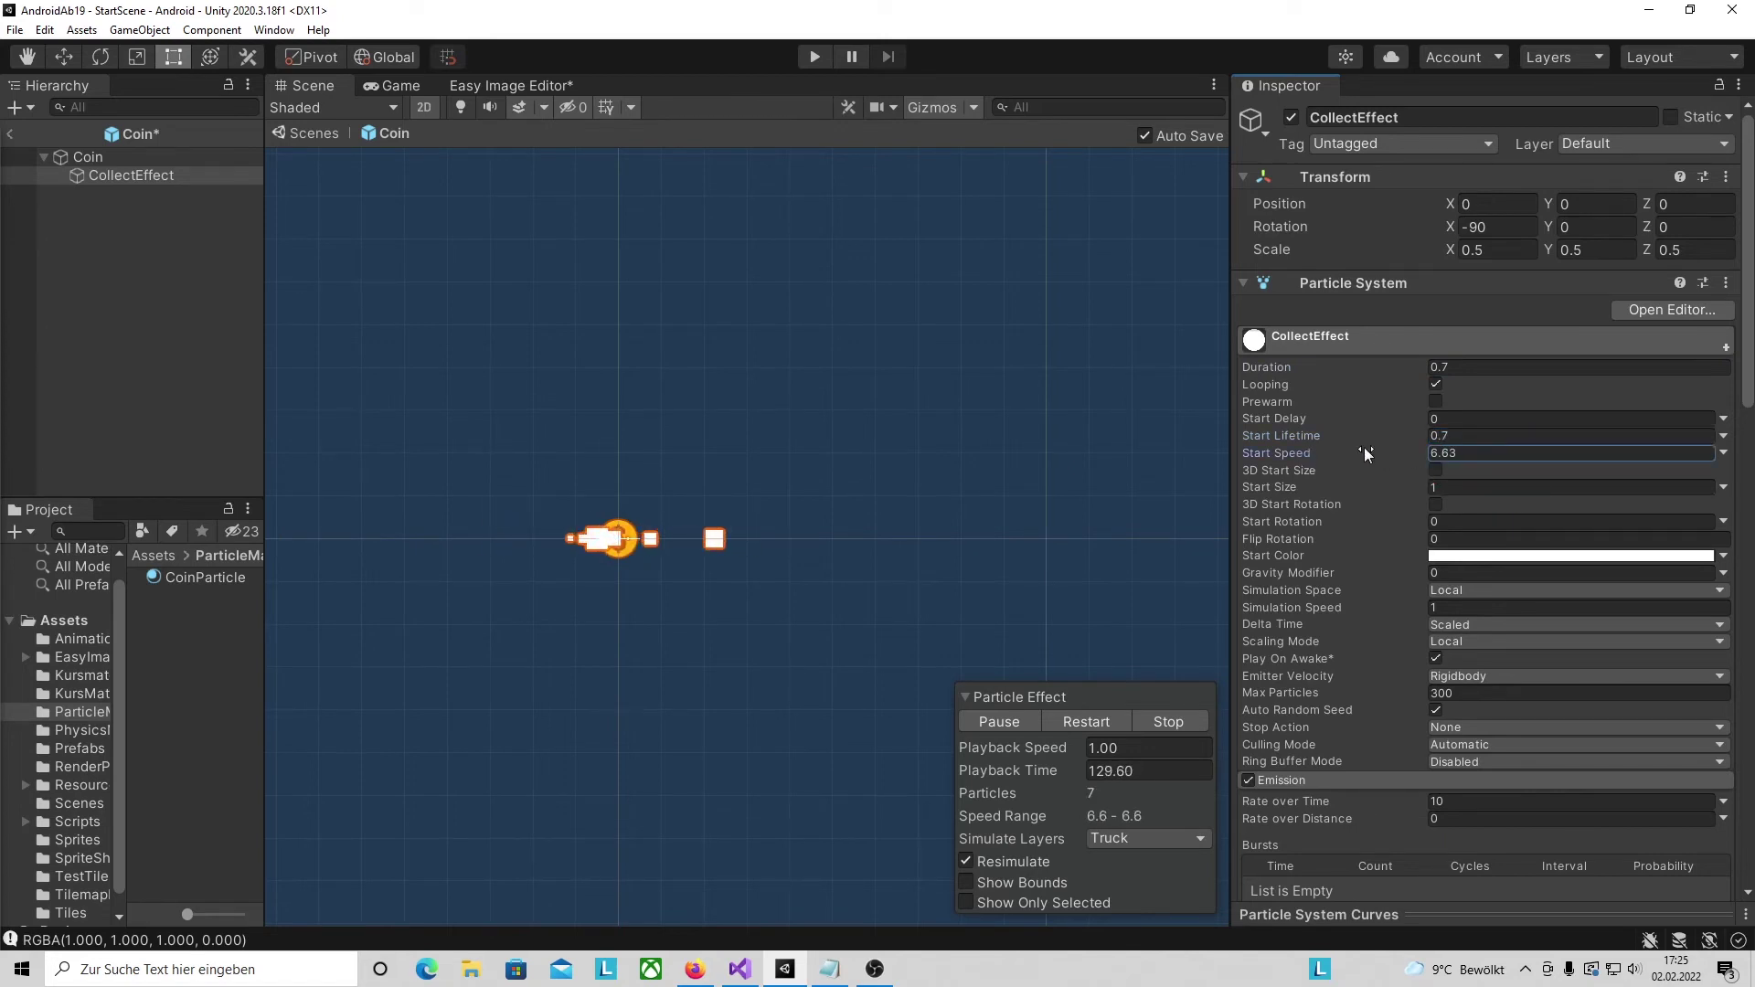
scroll(1362, 457, down, 5)
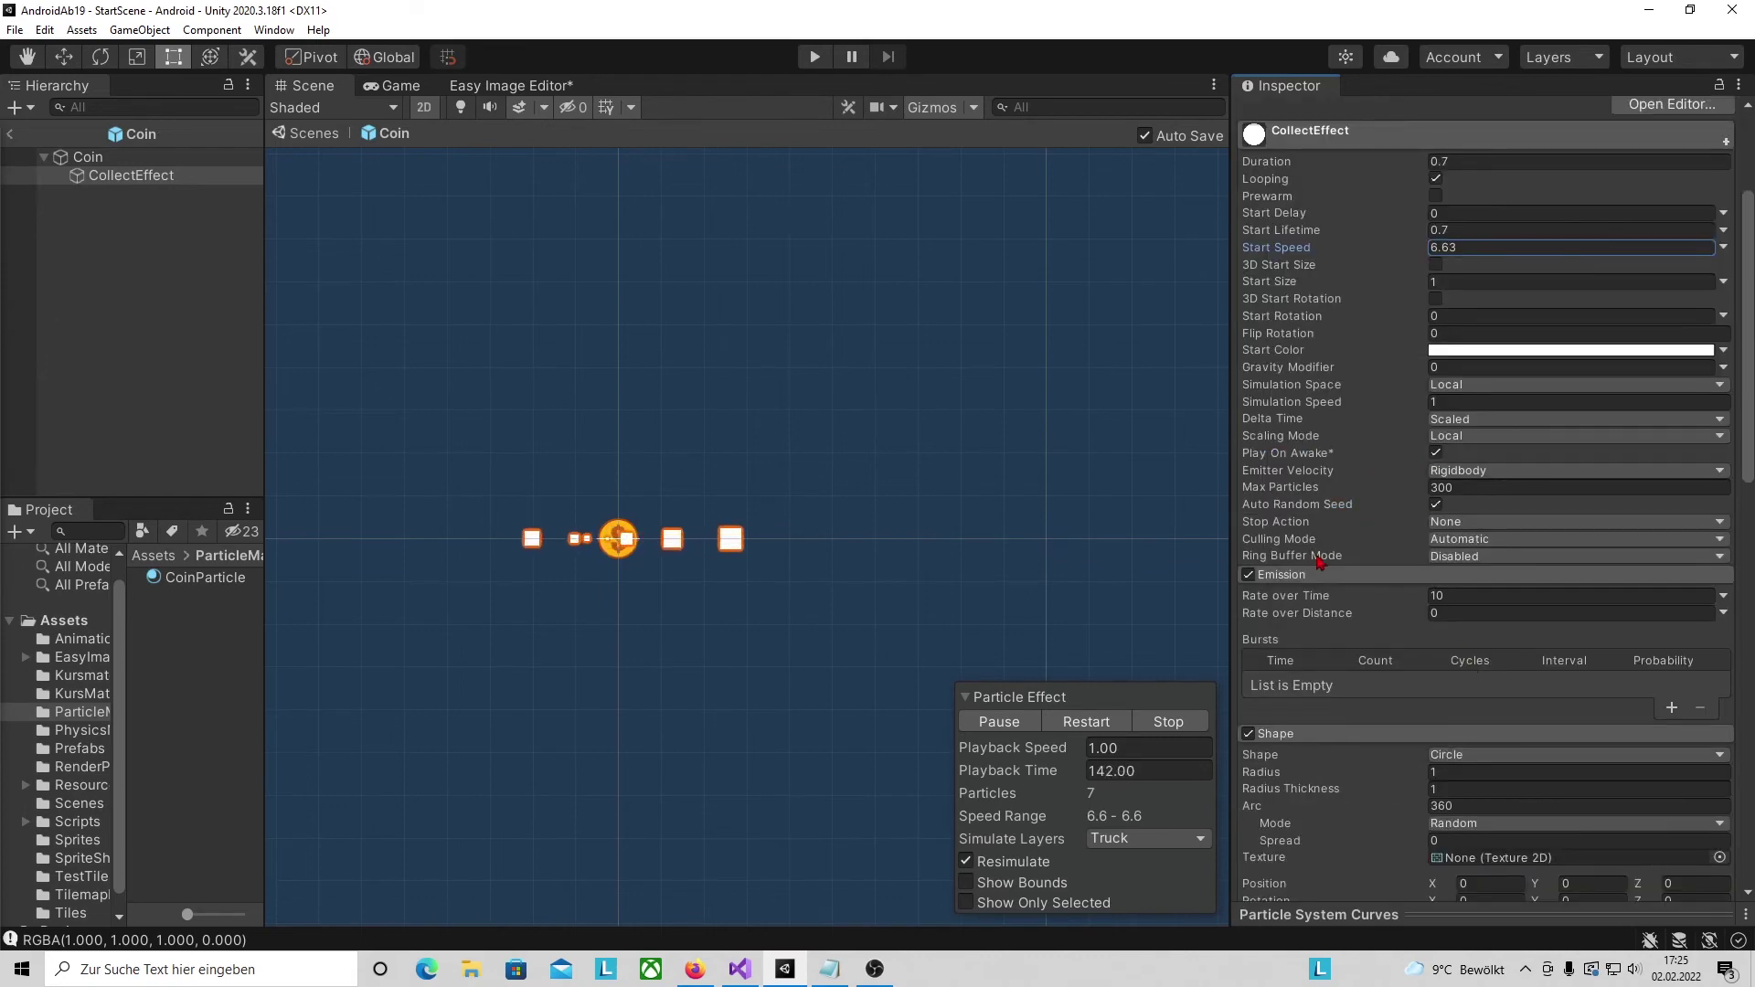
scroll(1398, 699, down, 10)
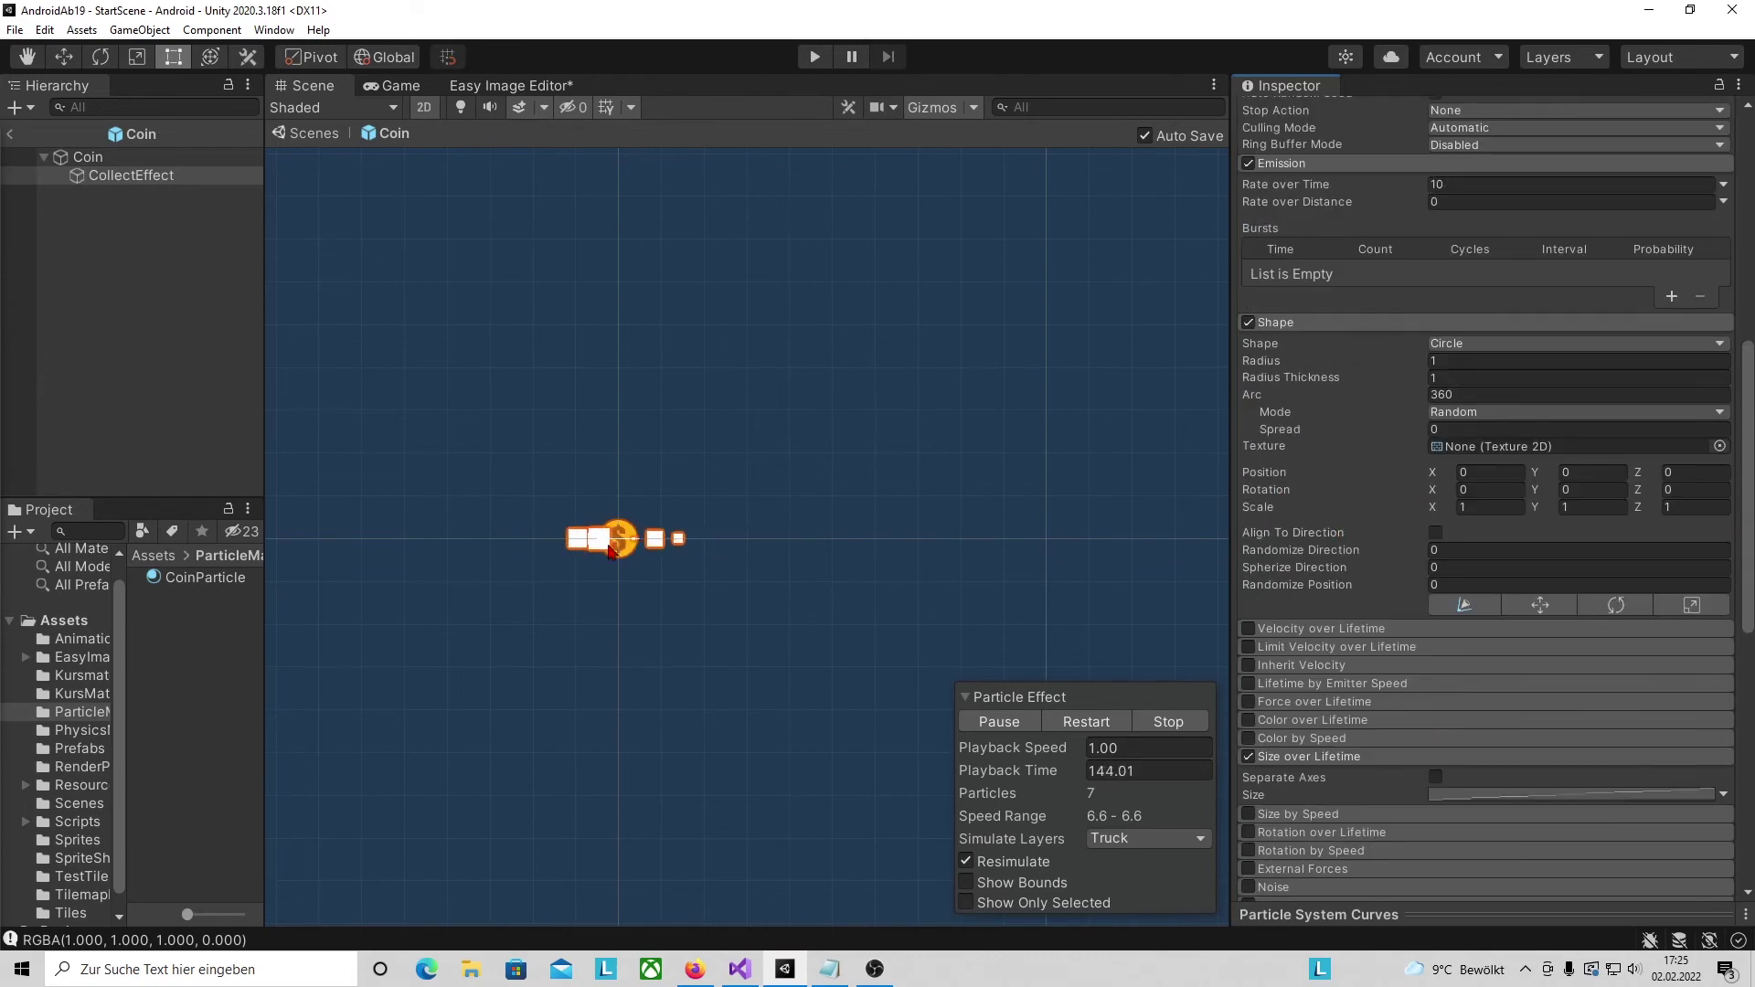
- Enable Color over Lifetime with a yellow-to-orange (FF8300) gradient
click(1312, 724)
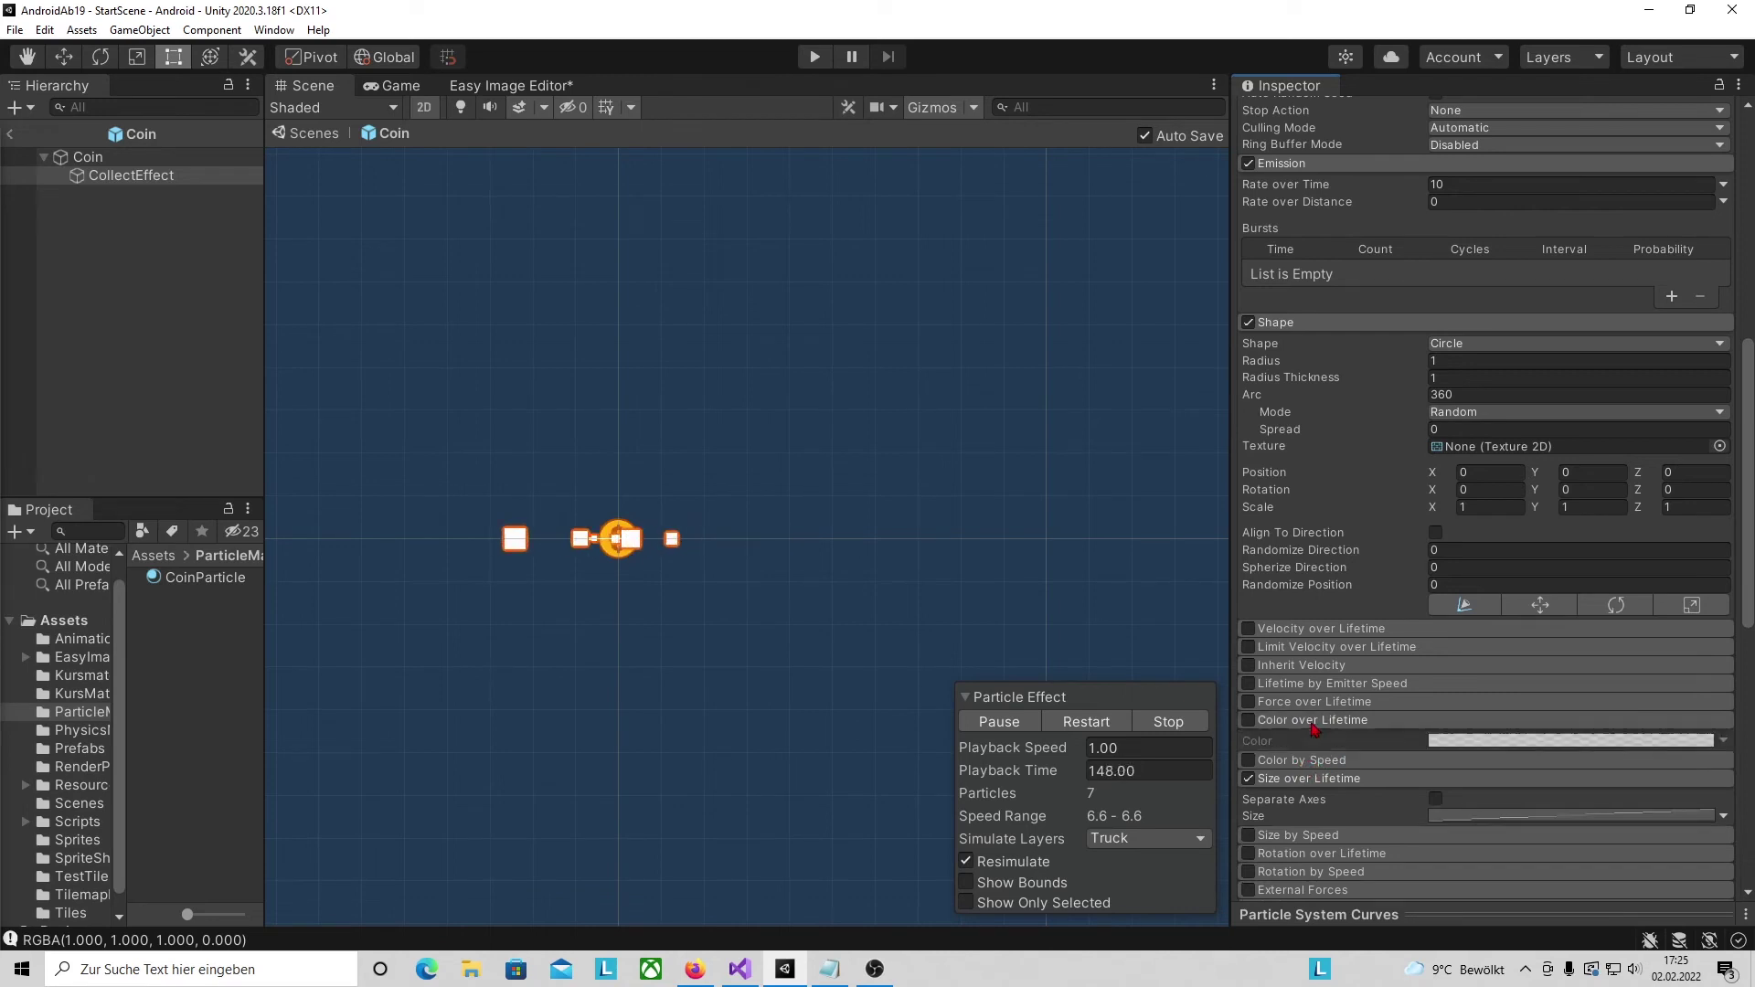
click(1250, 722)
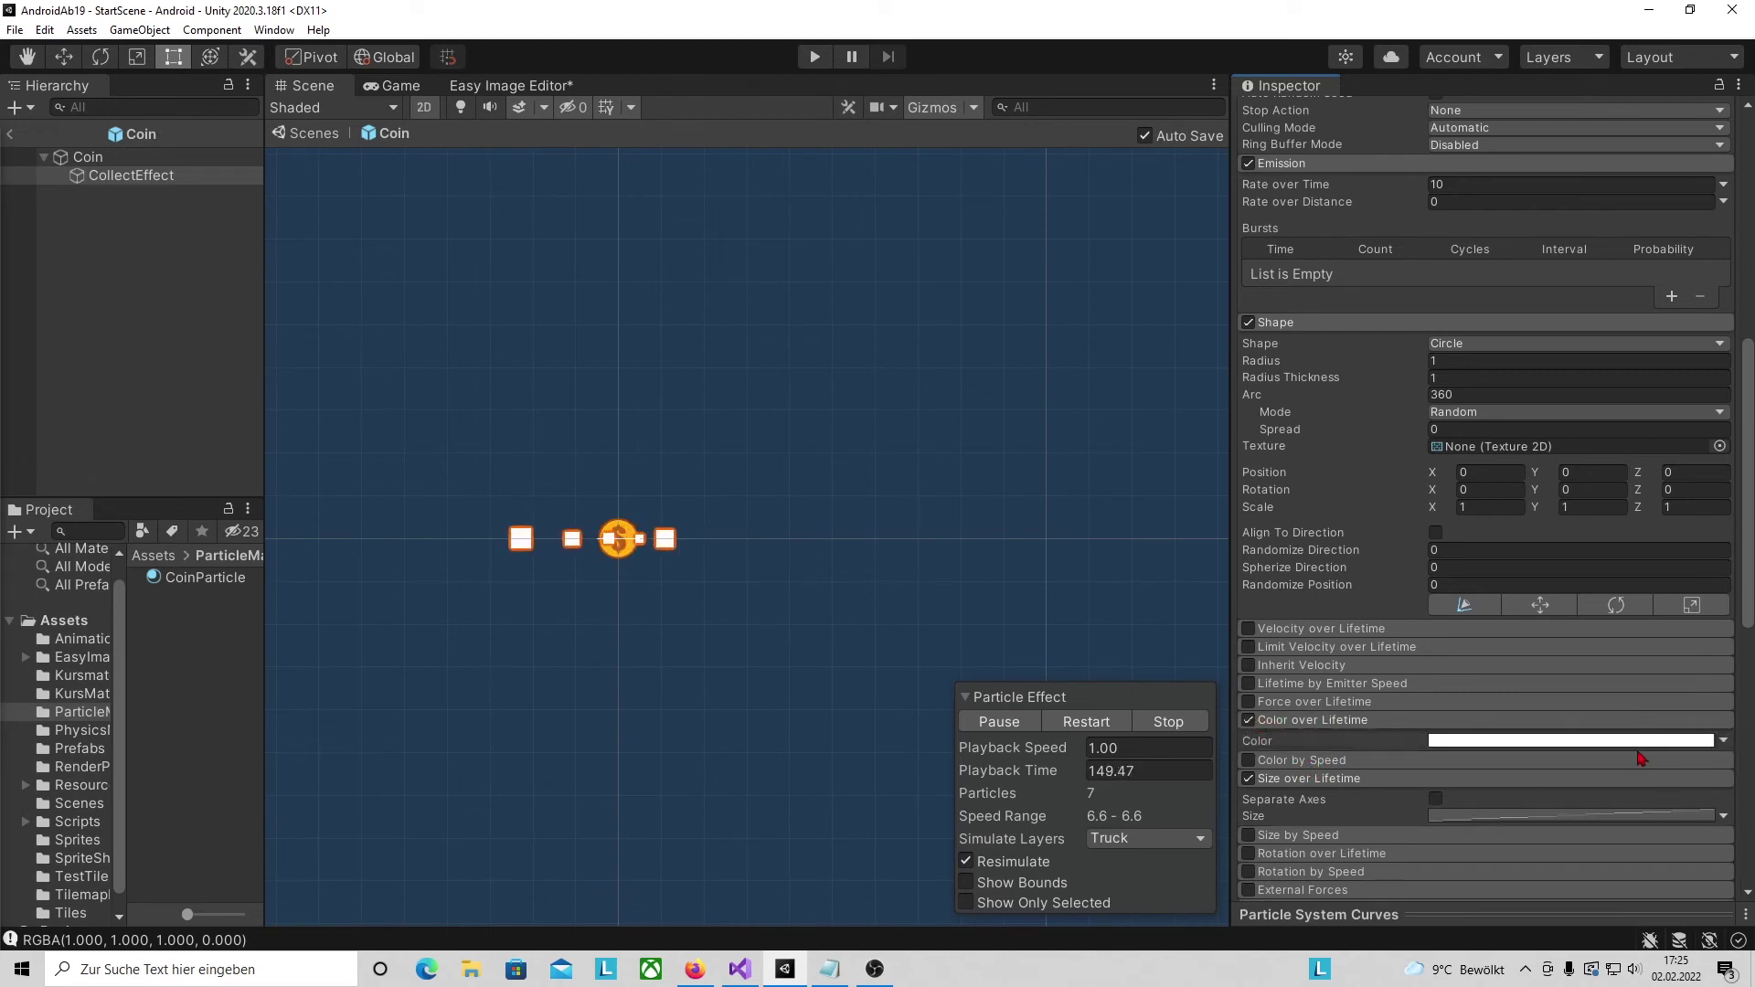
click(1584, 742)
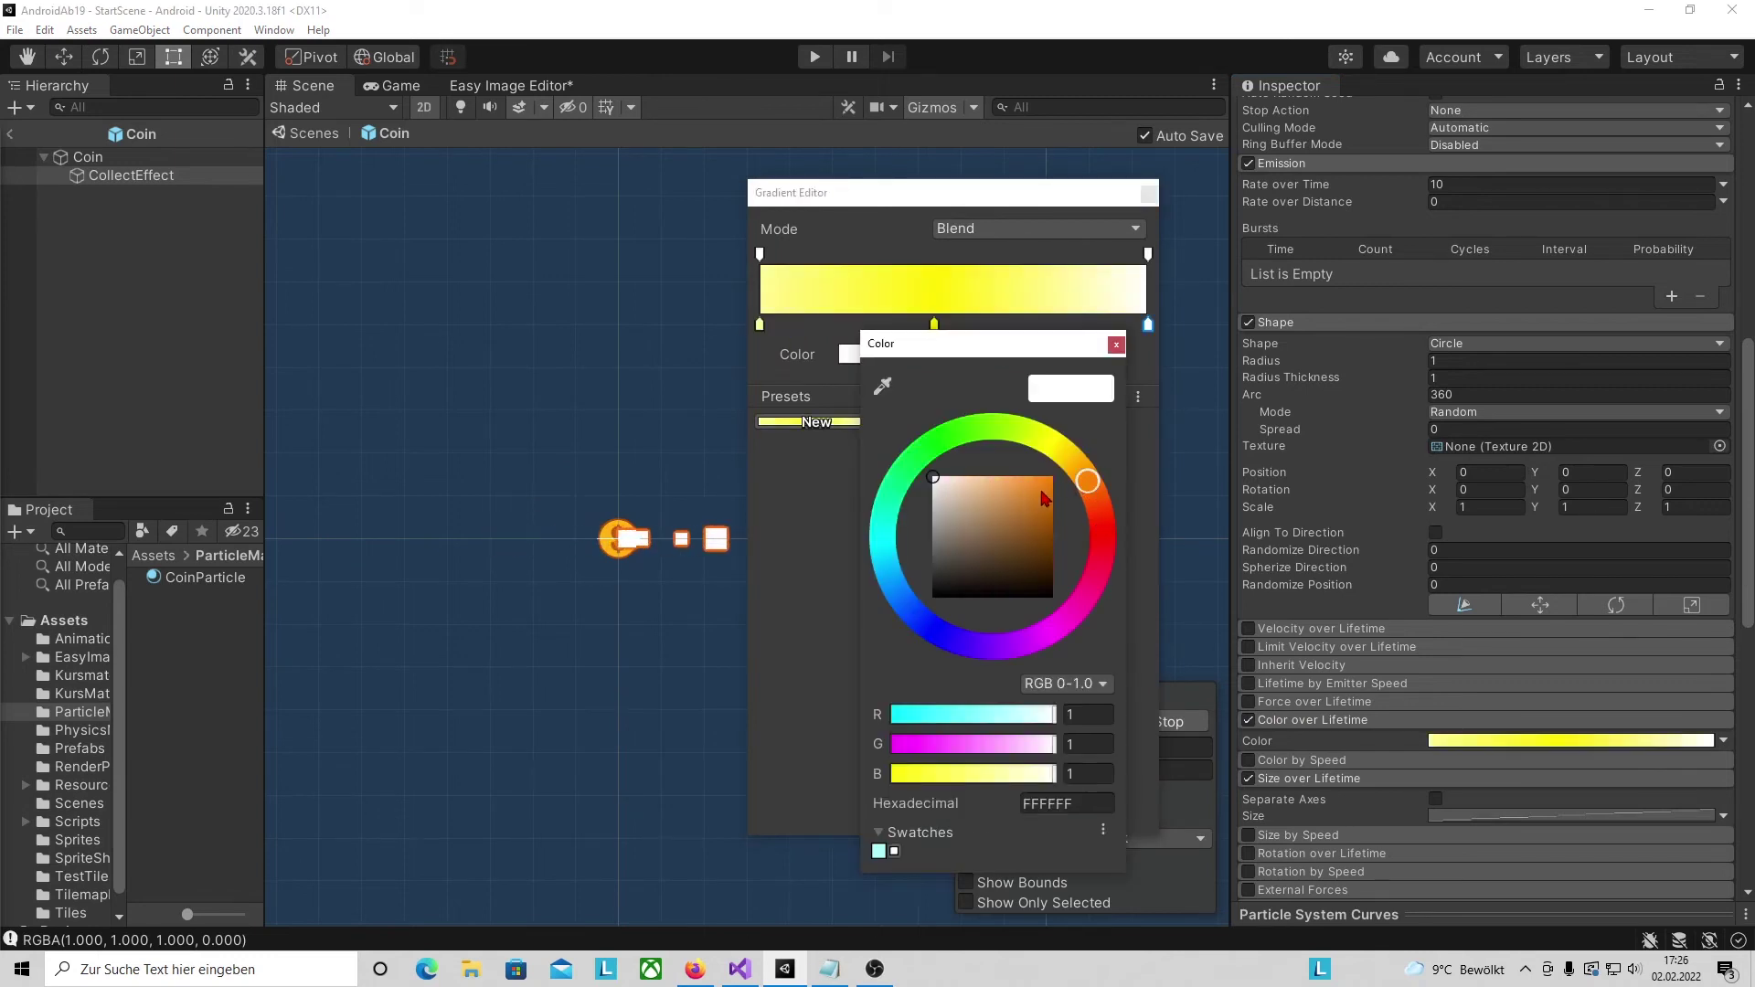
mouse_move(1042, 494)
mouse_down()
mouse_move(1054, 476)
mouse_move(1106, 501)
mouse_up()
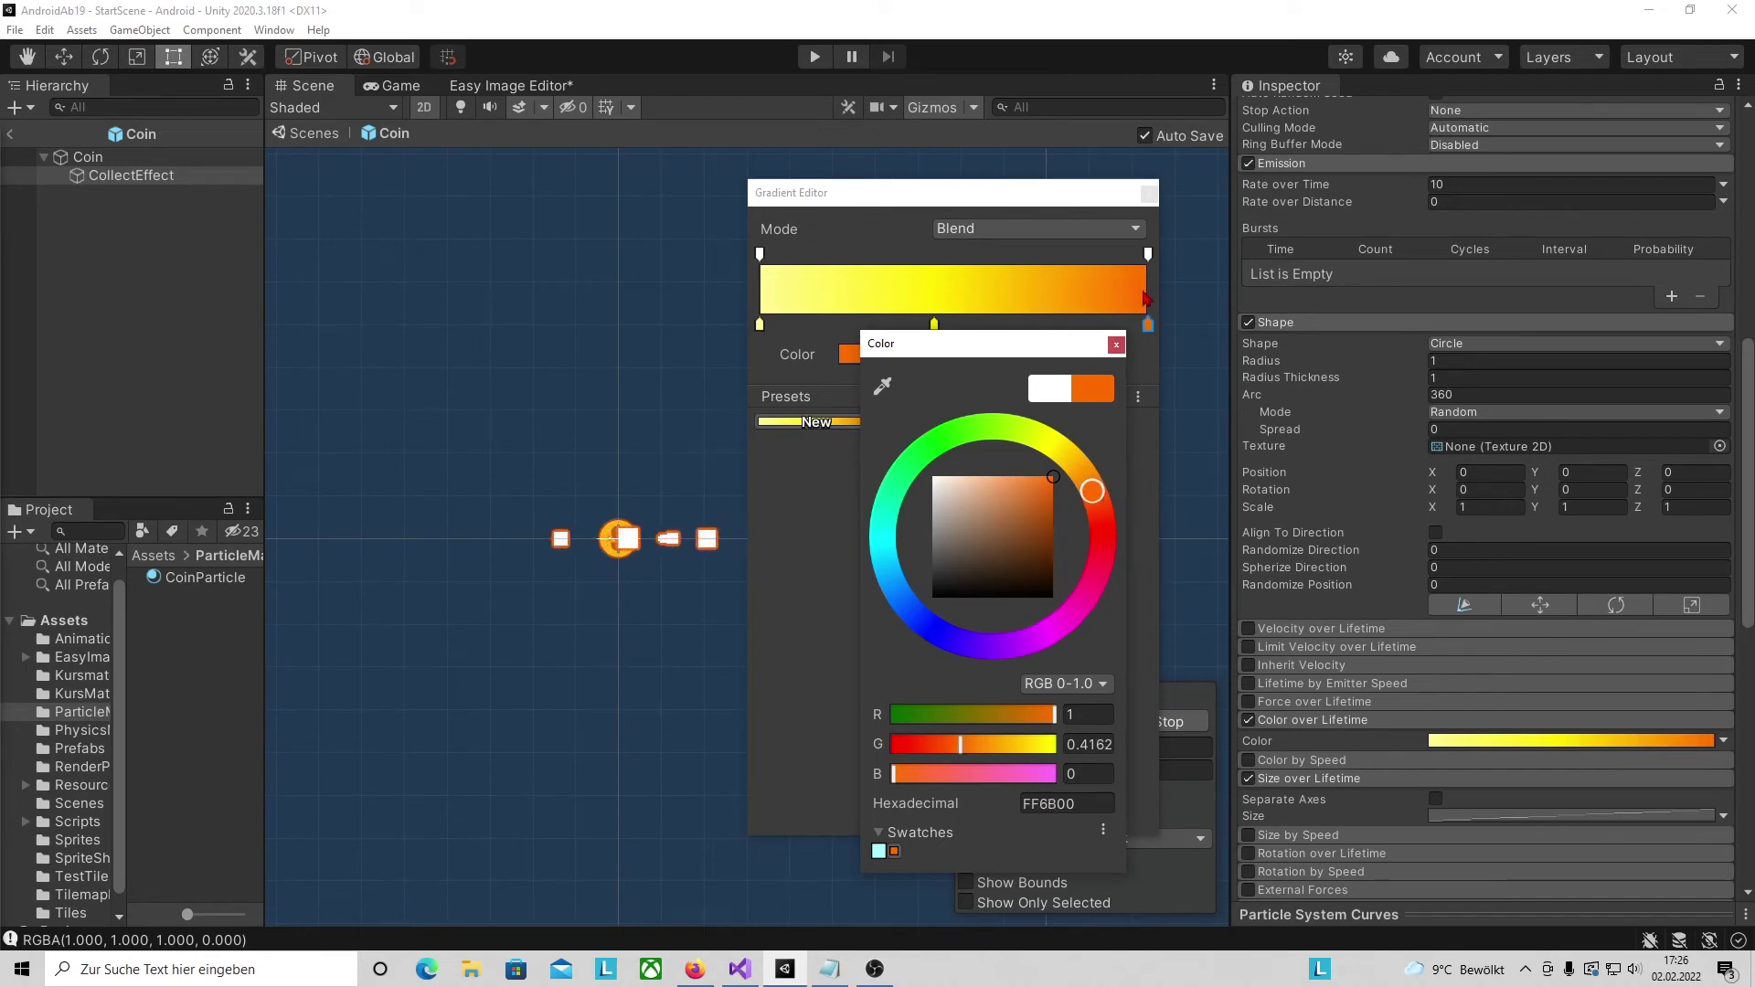
click(1149, 193)
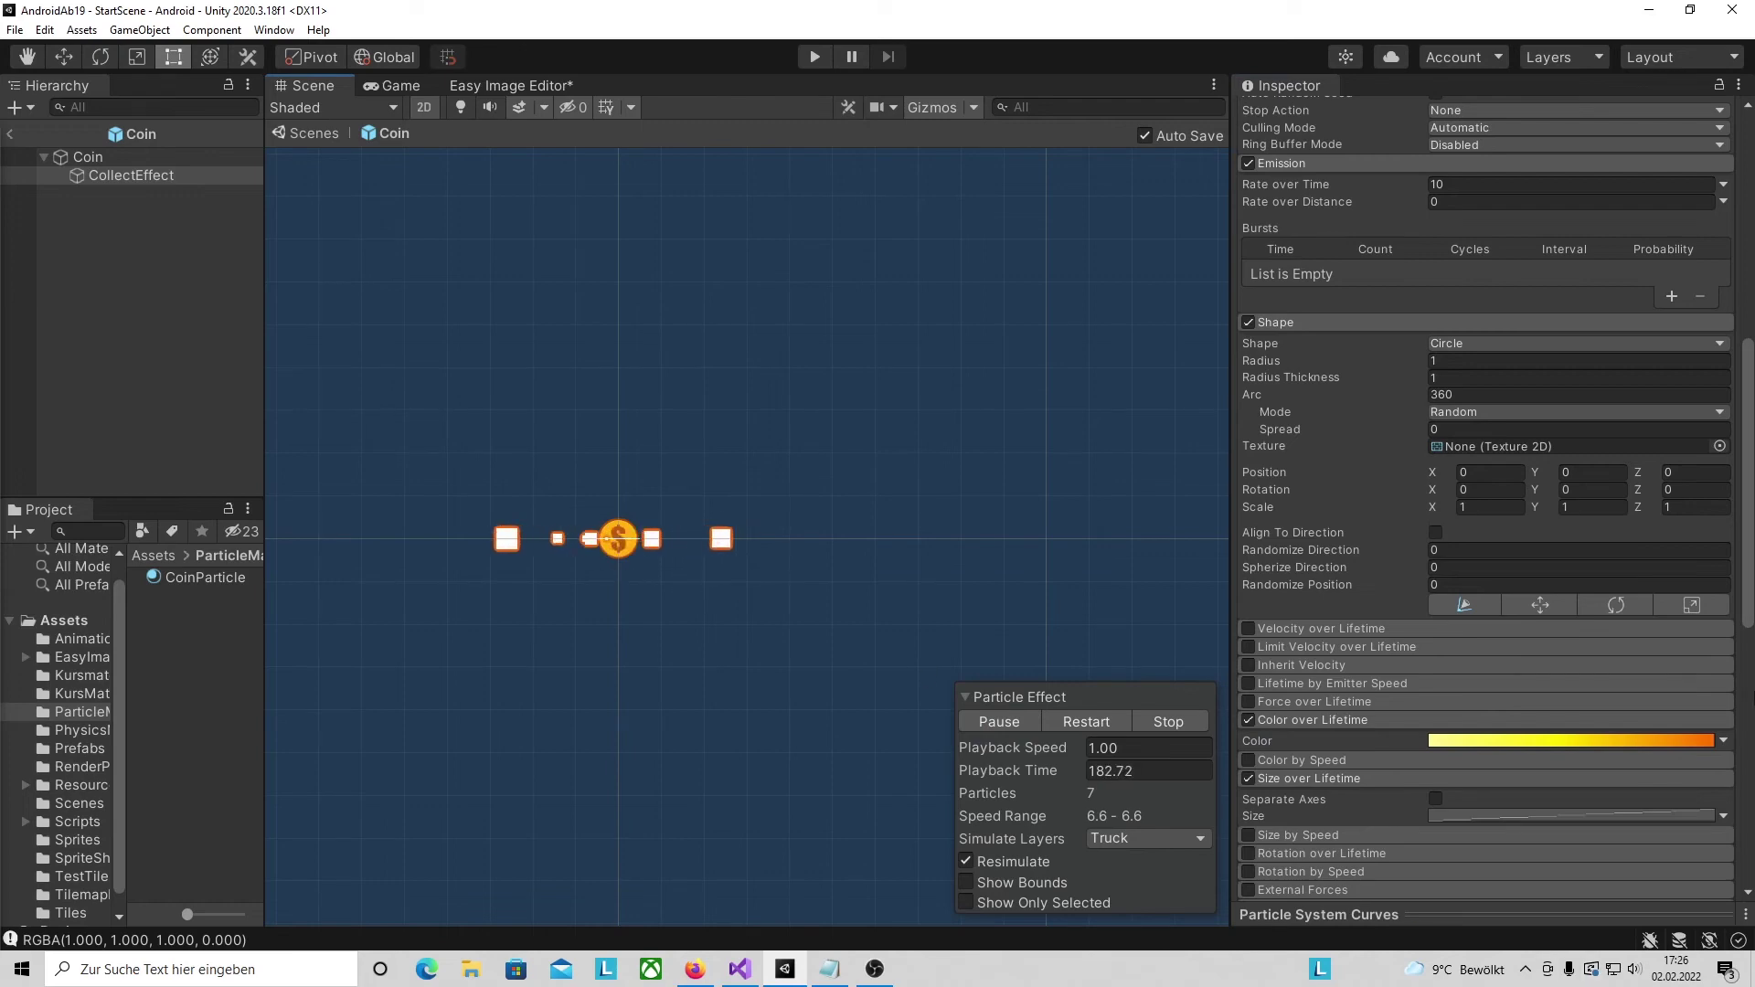
scroll(1298, 727, up, 4)
scroll(1435, 504, up, 6)
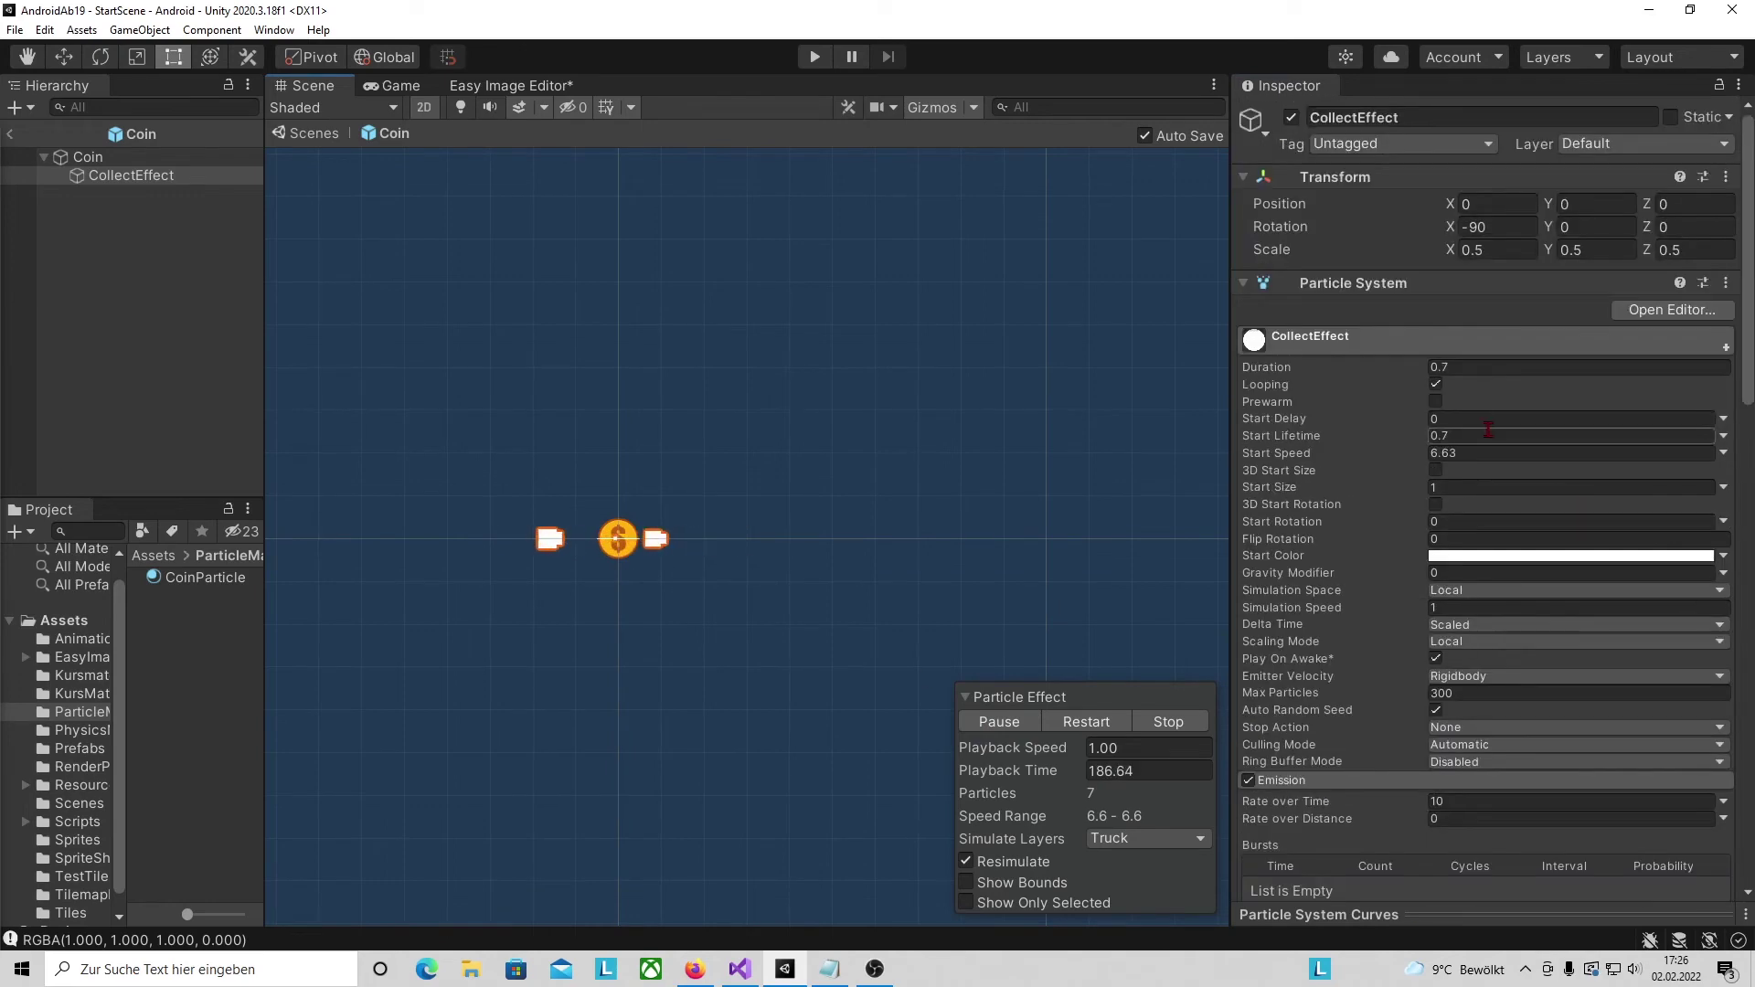
- Set CollectEffect's Max Particles to 30
scroll(1476, 505, down, 3)
click(1452, 487)
text(30)
scroll(1480, 535, up, 4)
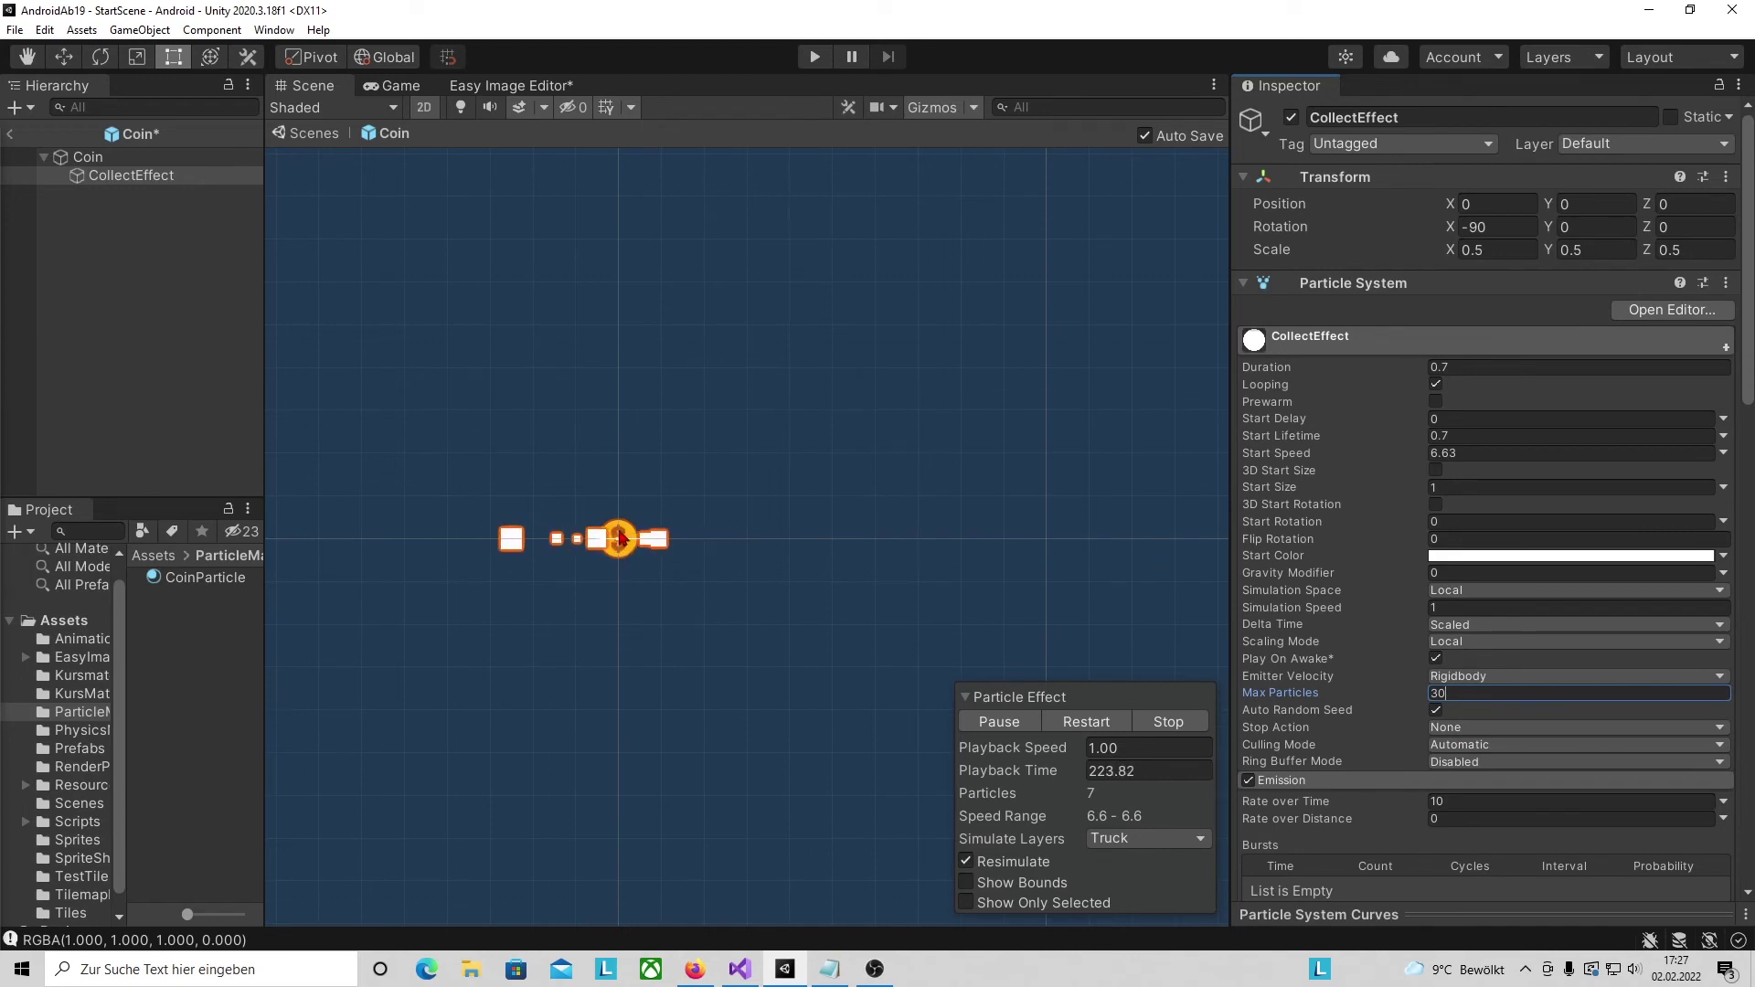
- Turn on Alpha Clipping in the CoinParticle material, keeping Render Face on Front
click(207, 580)
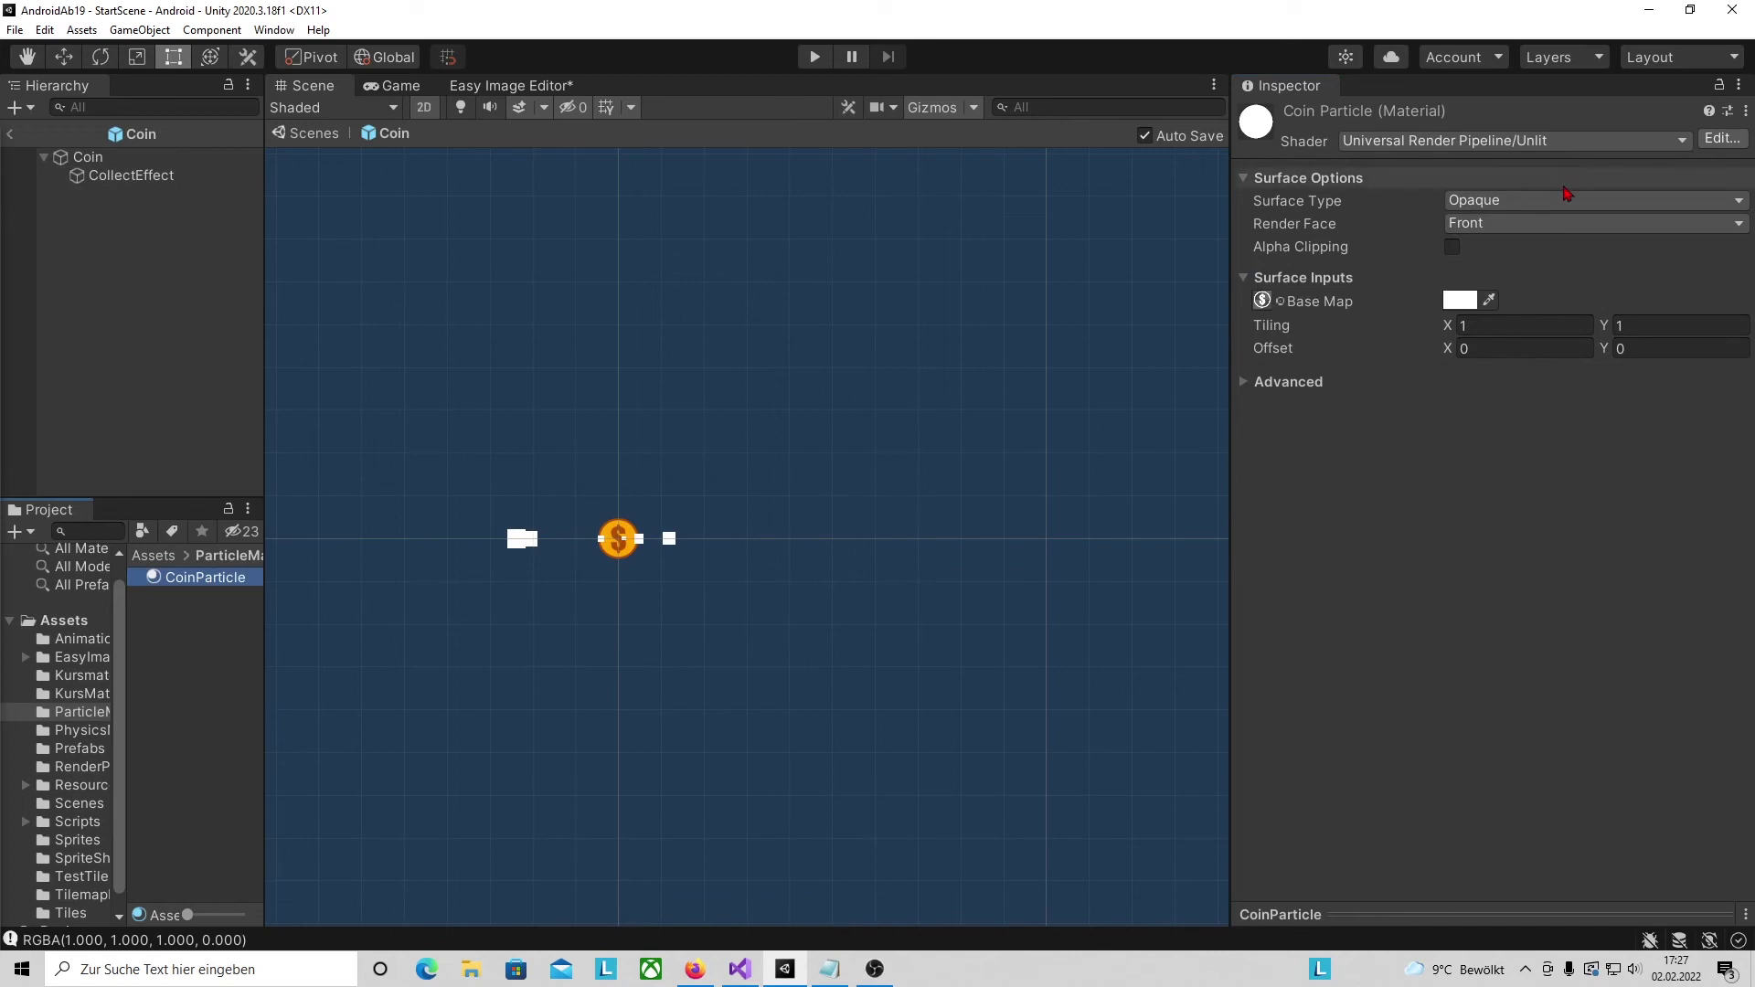
click(1525, 226)
click(1500, 243)
click(1452, 246)
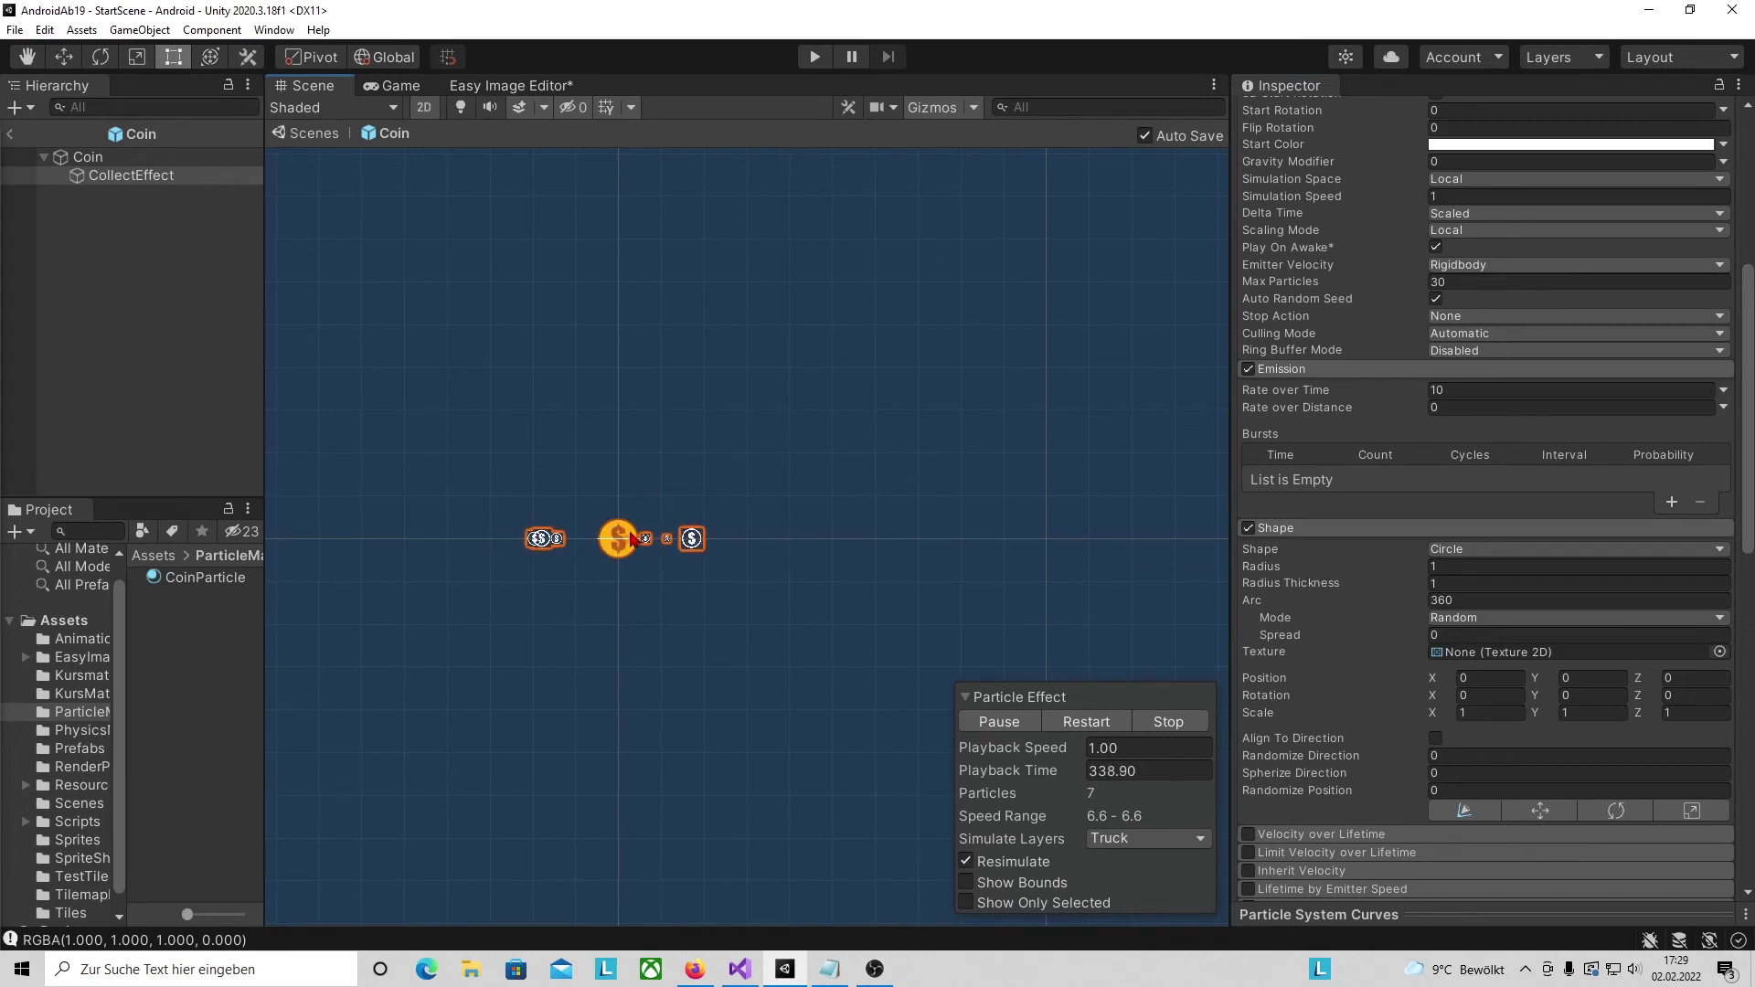
scroll(1402, 375, up, 8)
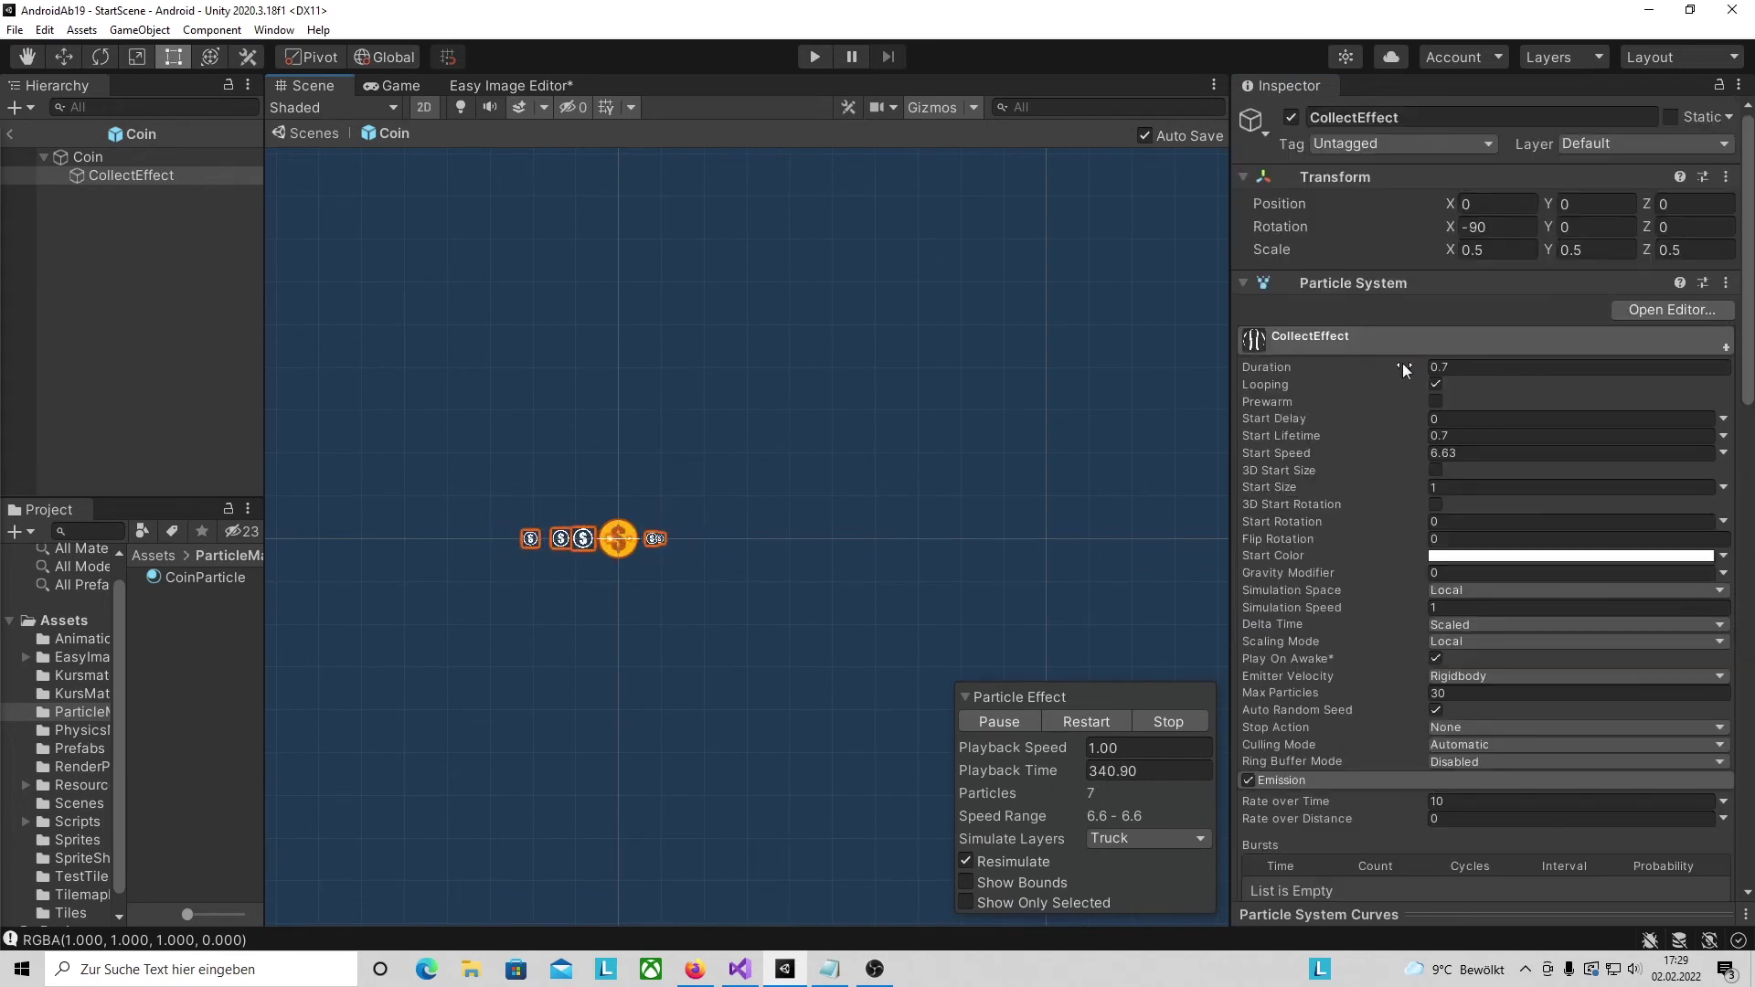
- Set X rotation to 0, disable the Shape module, and set Start Size to 2.28
click(1517, 225)
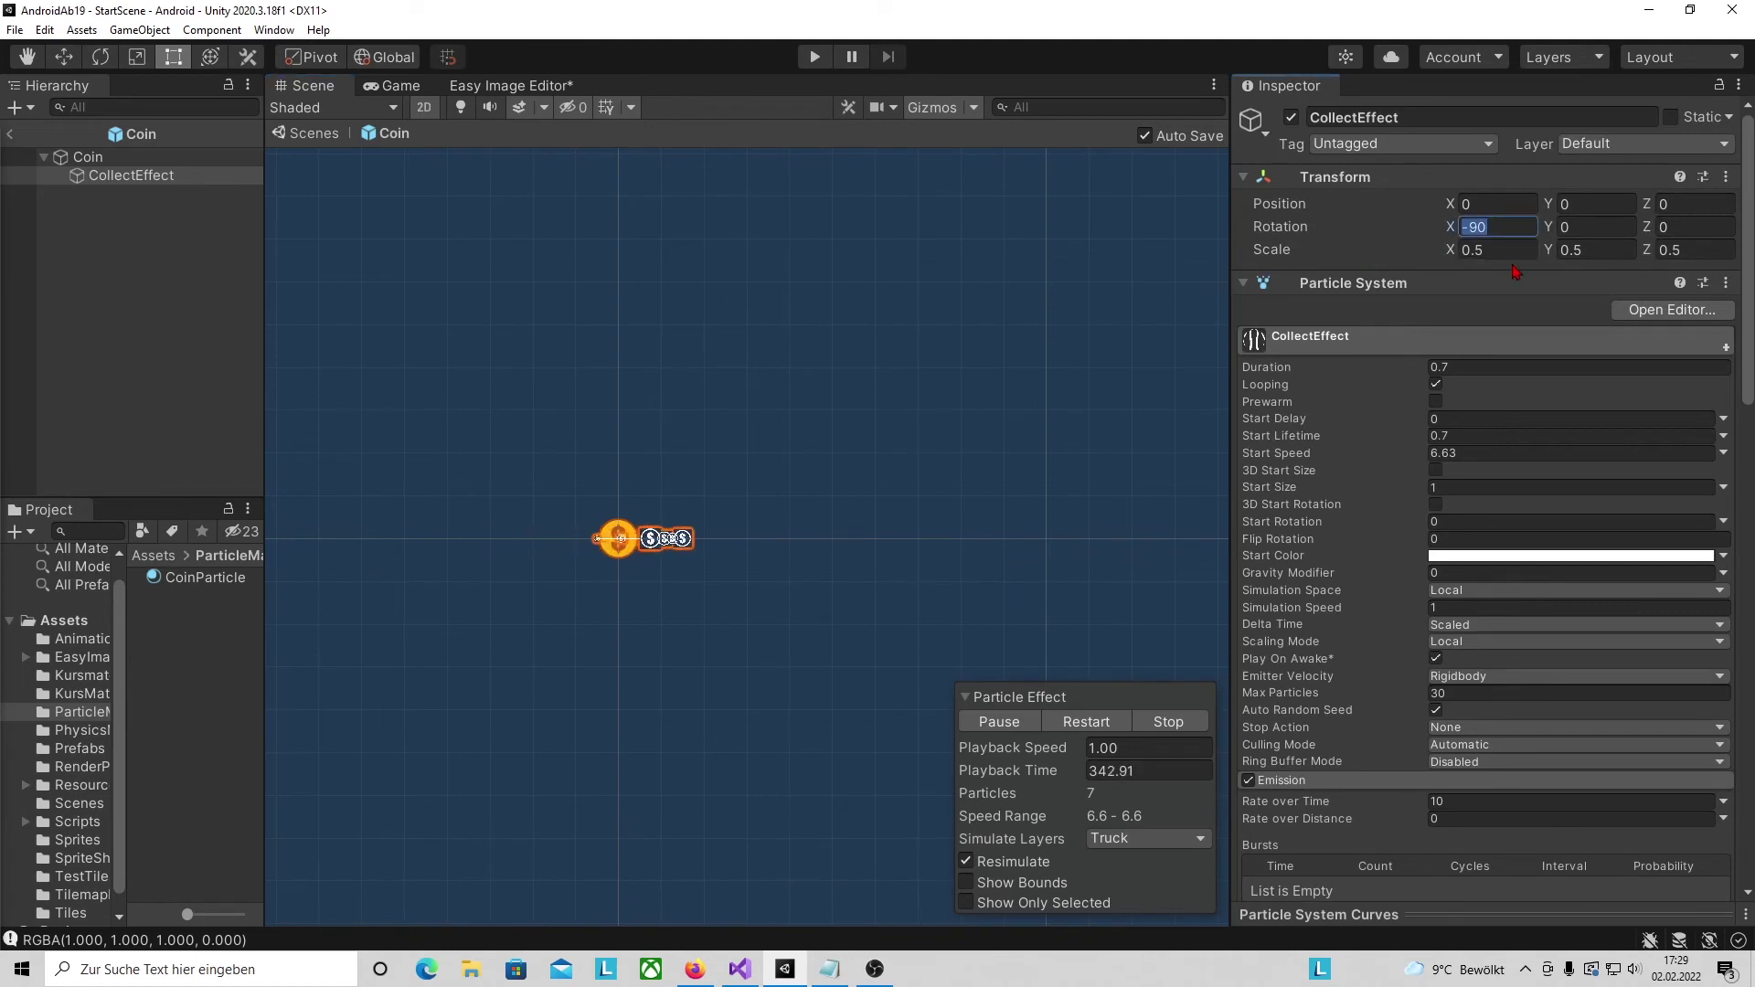
text(0)
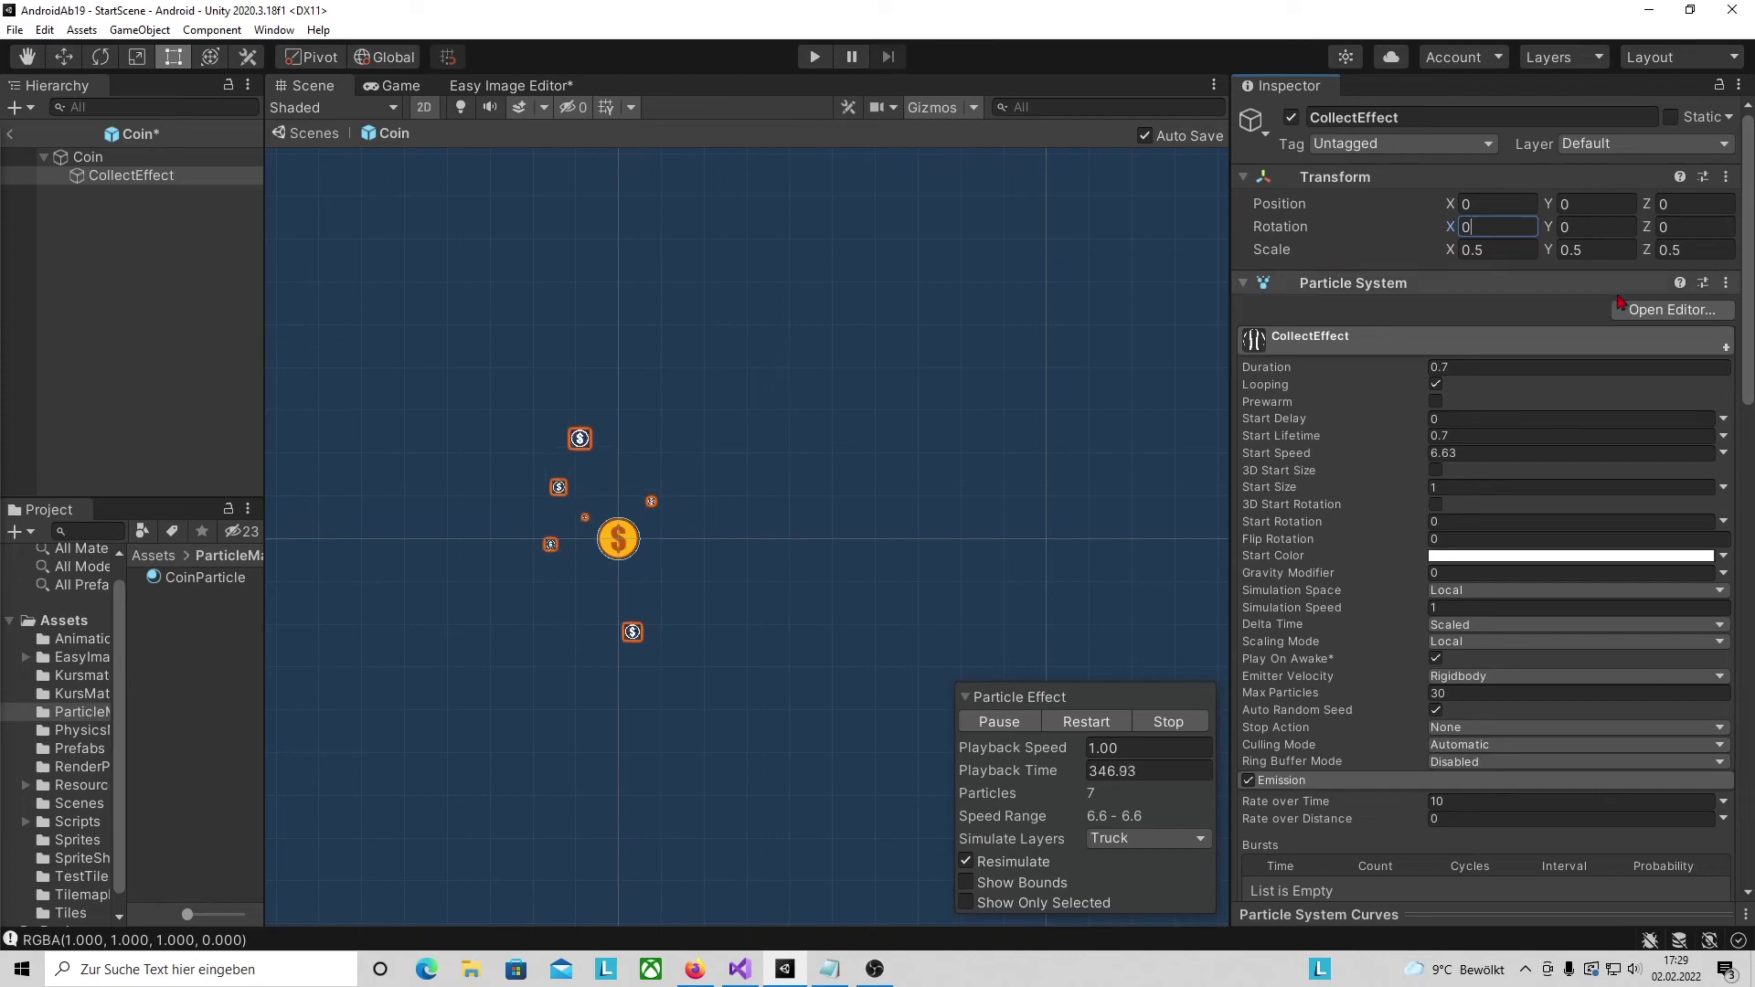
scroll(1547, 473, down, 3)
scroll(1548, 474, down, 6)
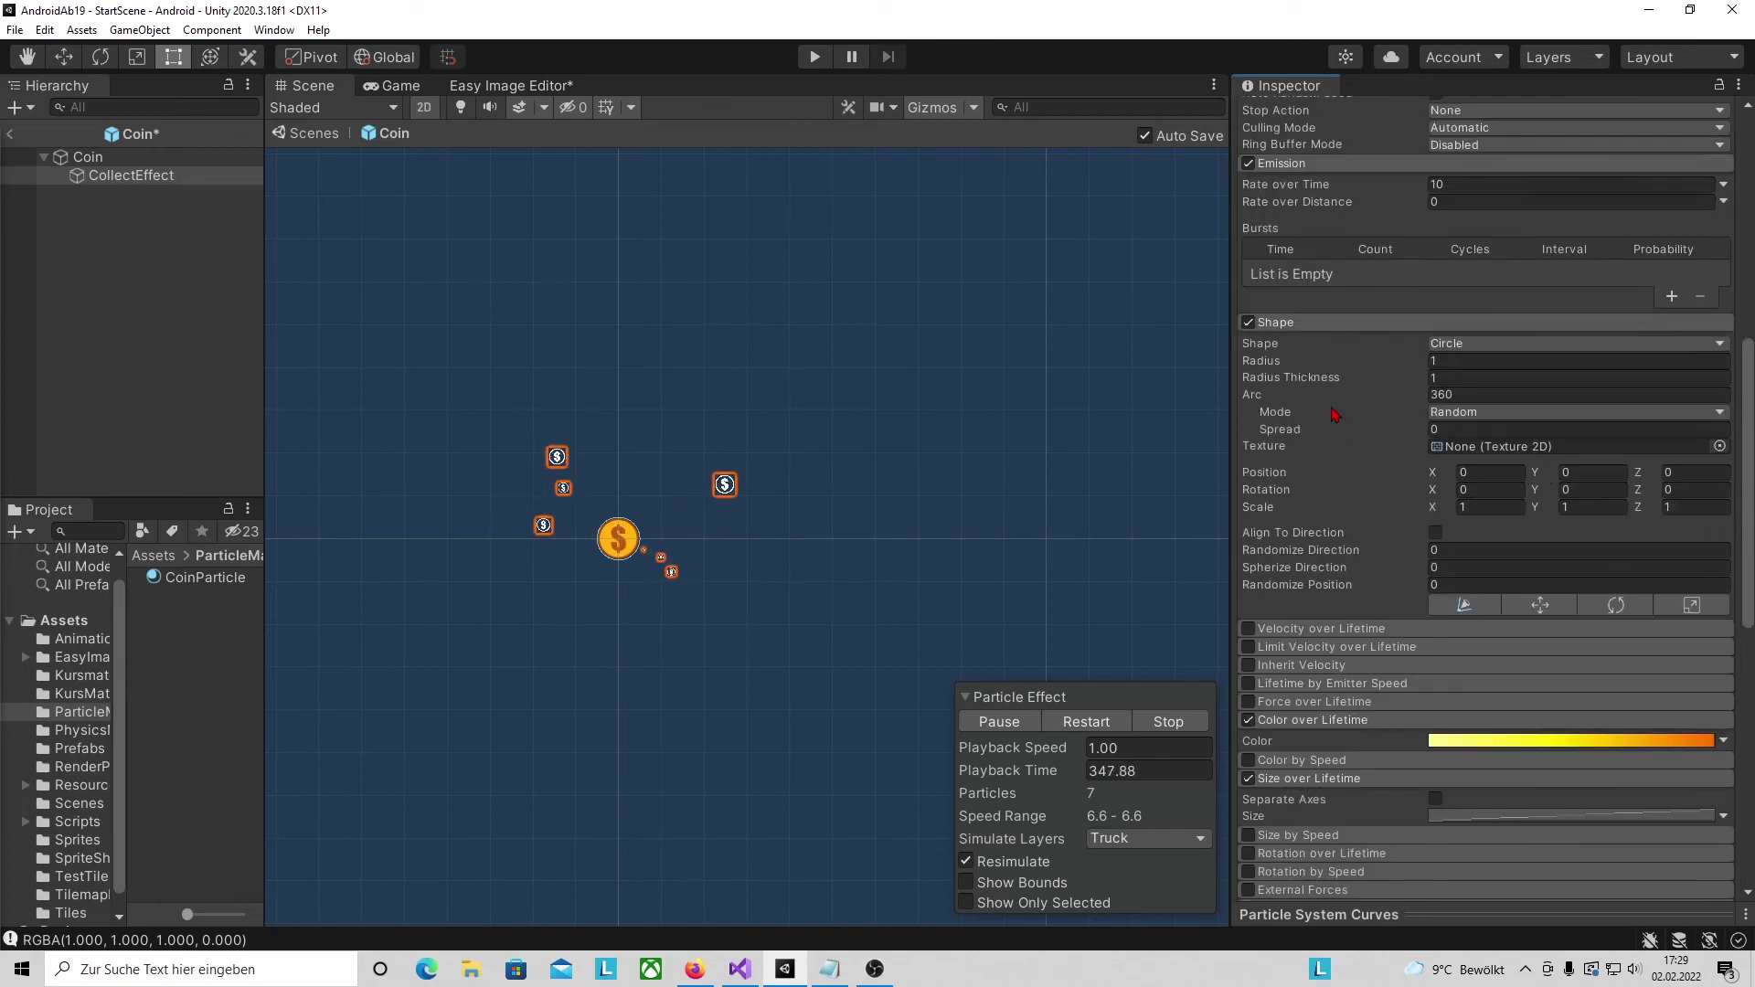
click(1248, 323)
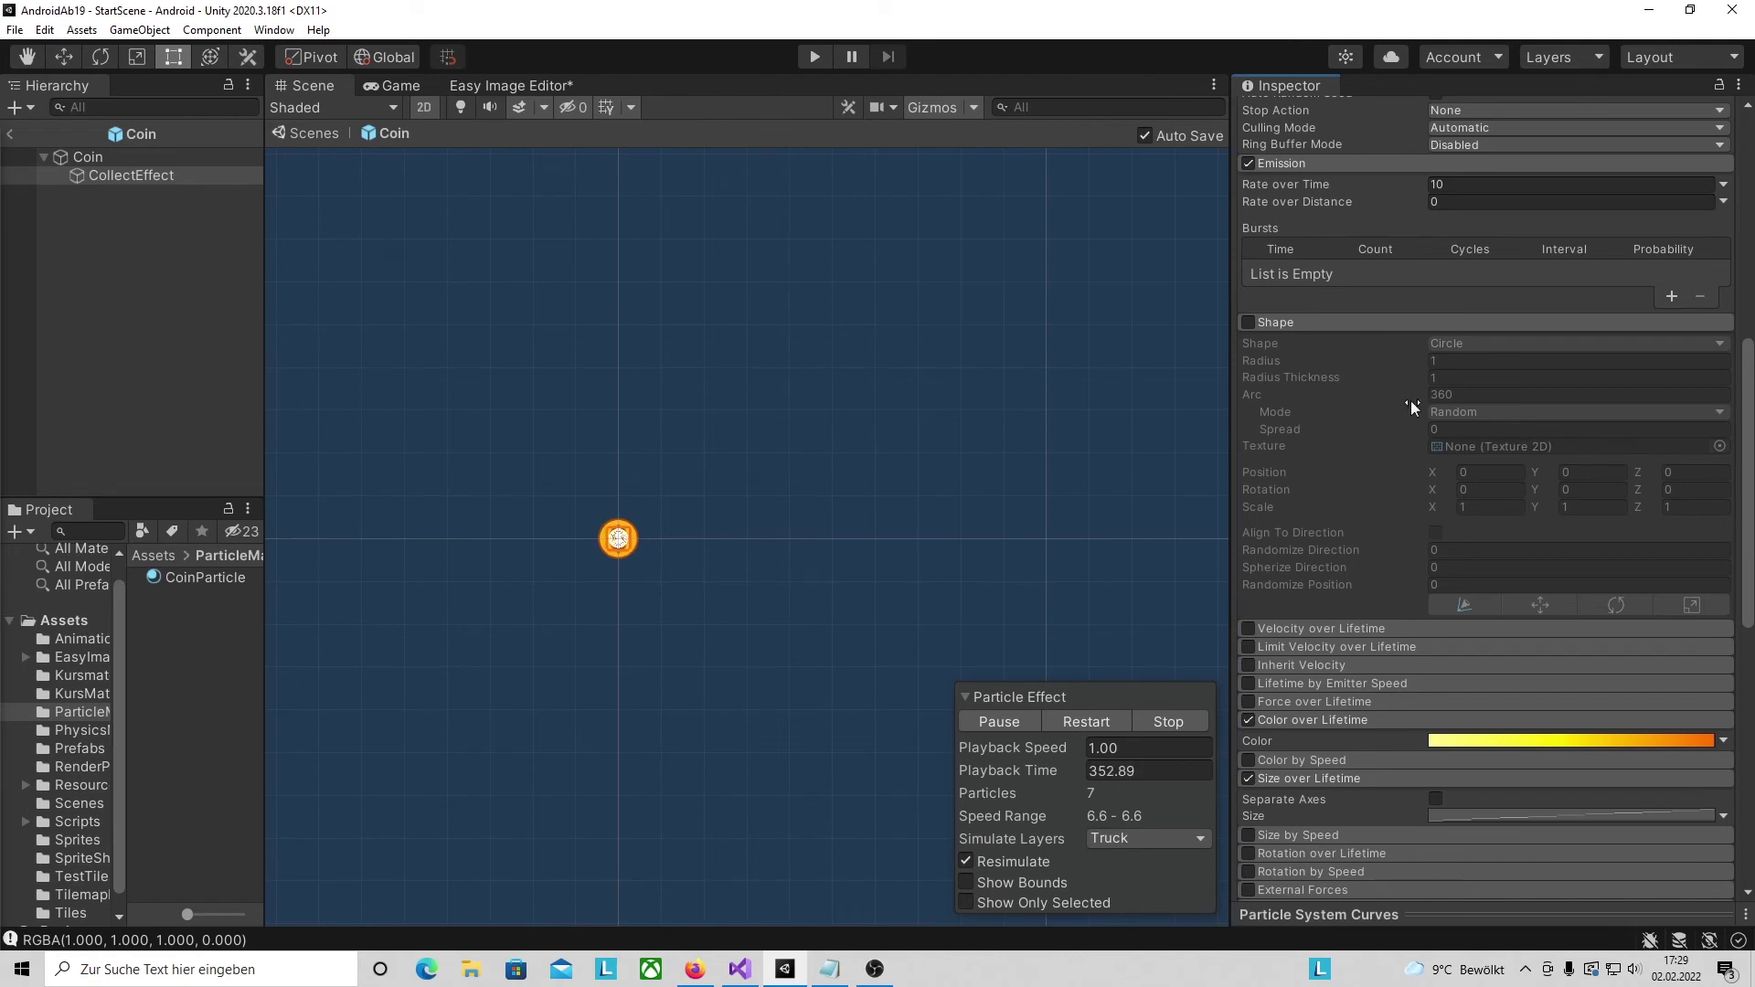
scroll(1411, 402, up, 9)
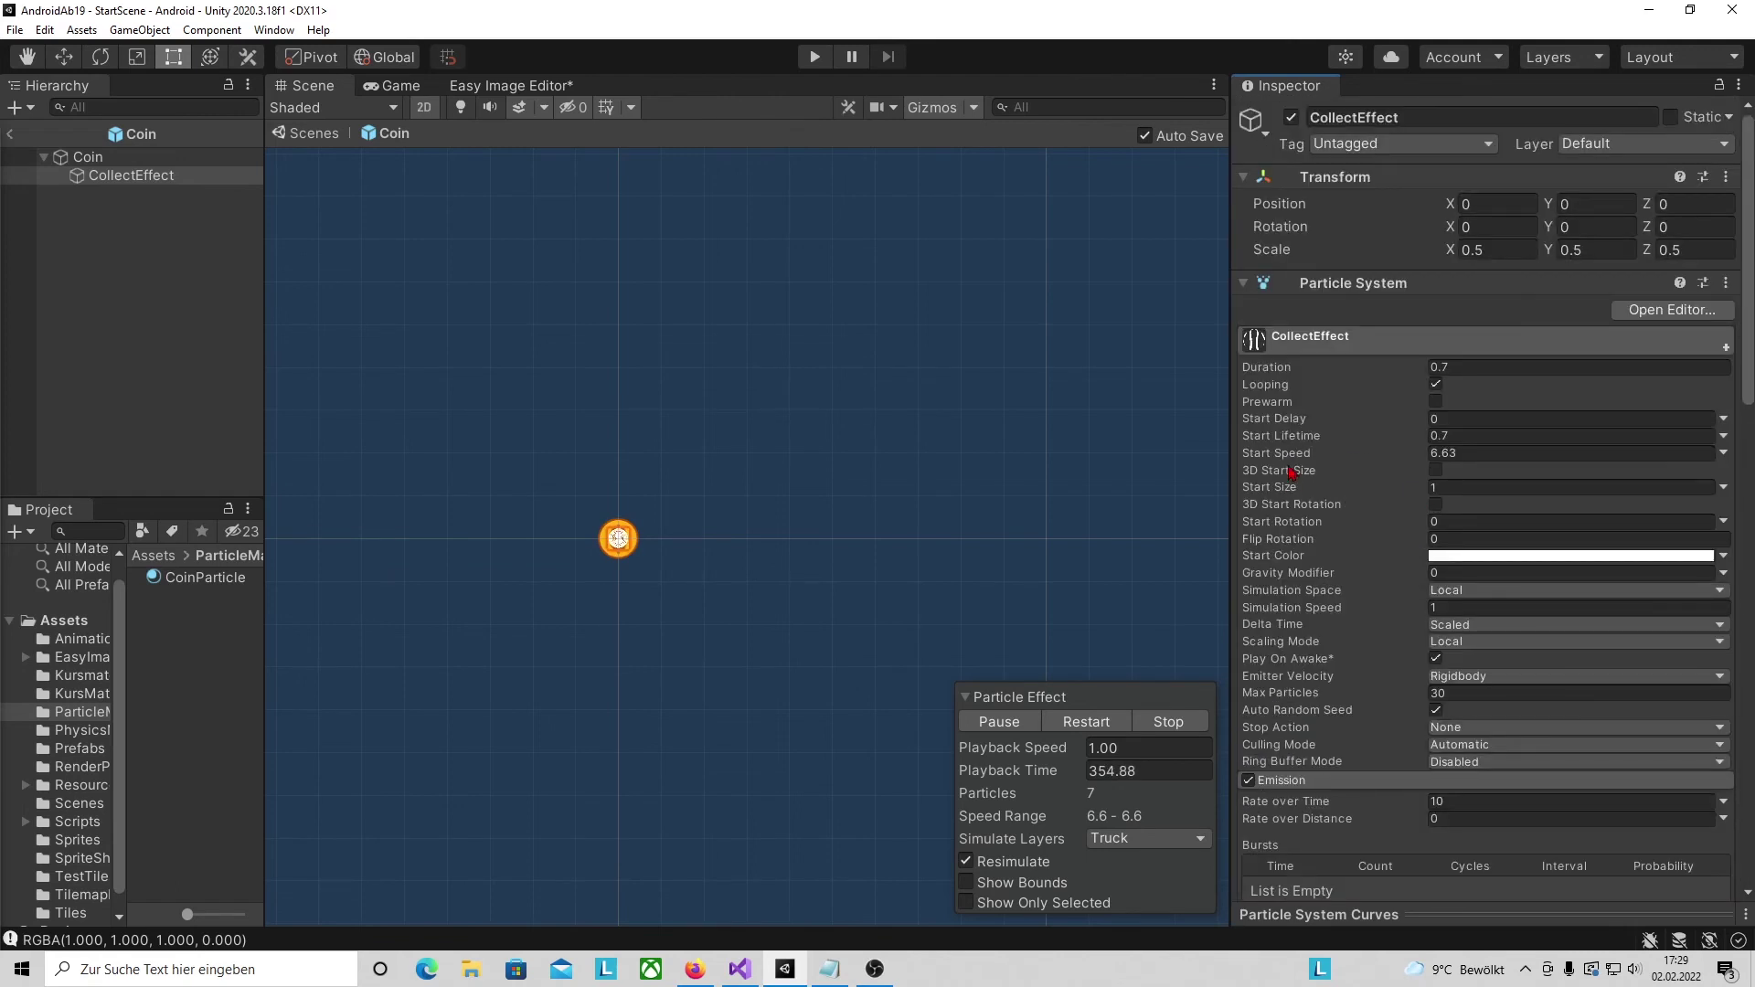
drag(1307, 487, 1316, 488)
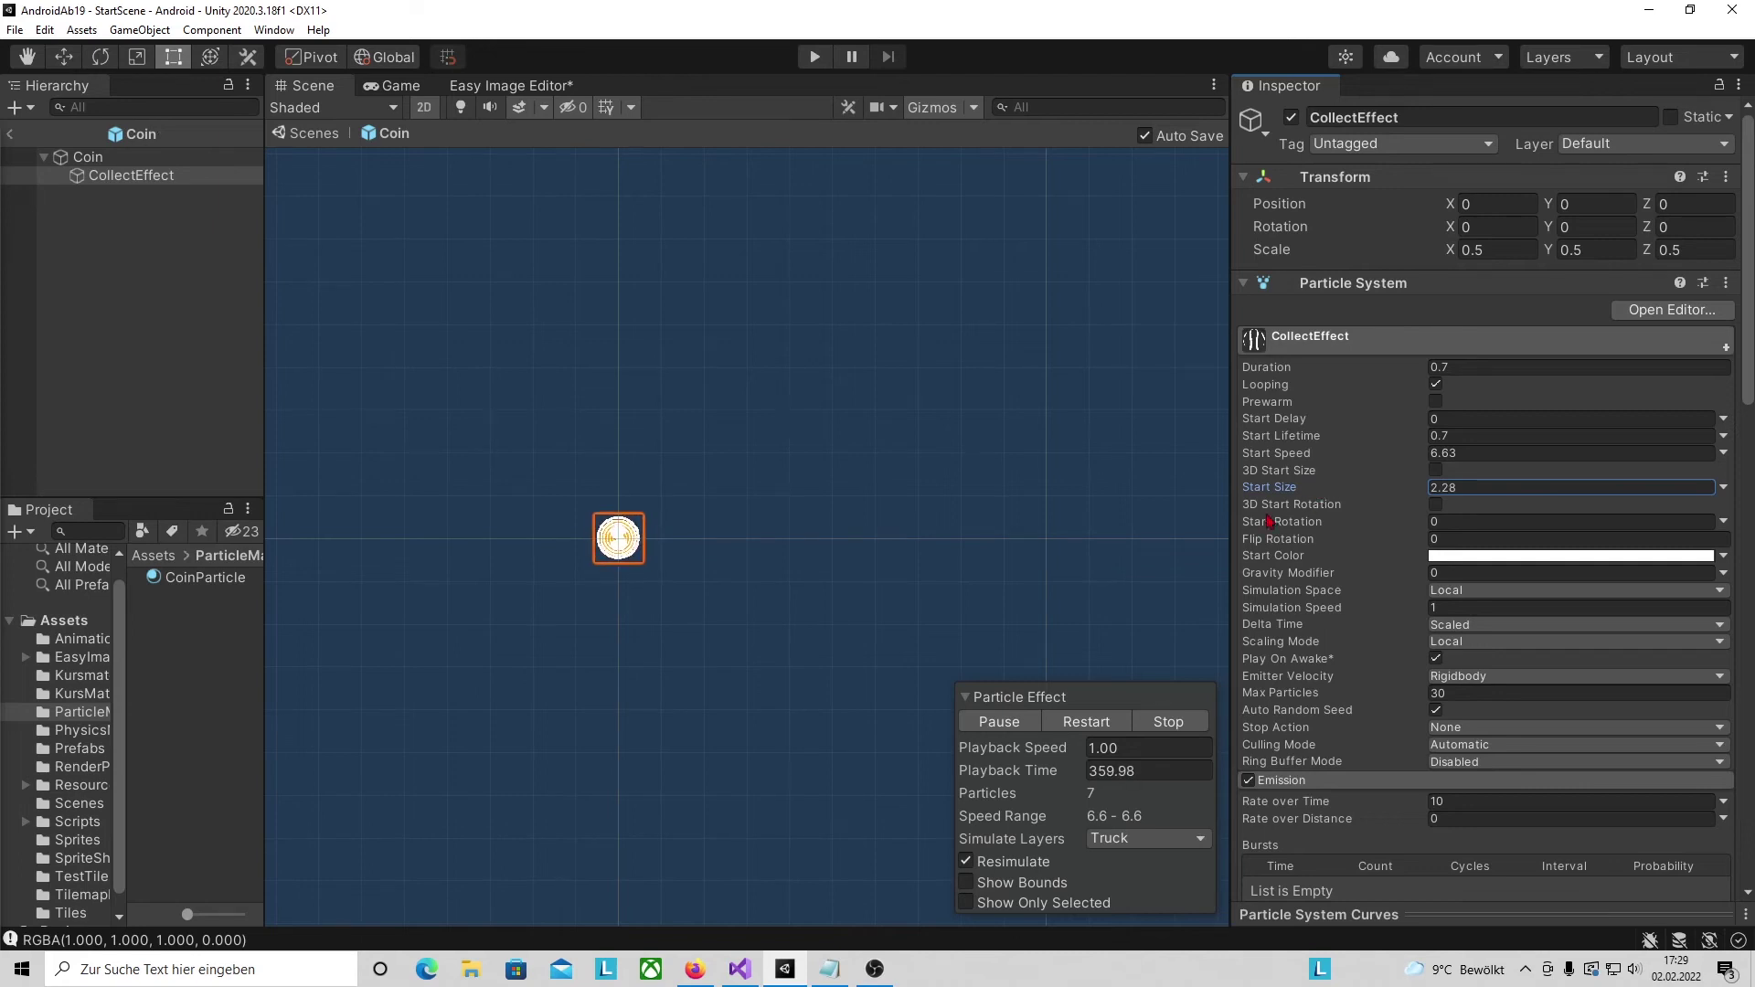
- Turn off Looping and preview the one-shot burst
scroll(615, 555, up, 5)
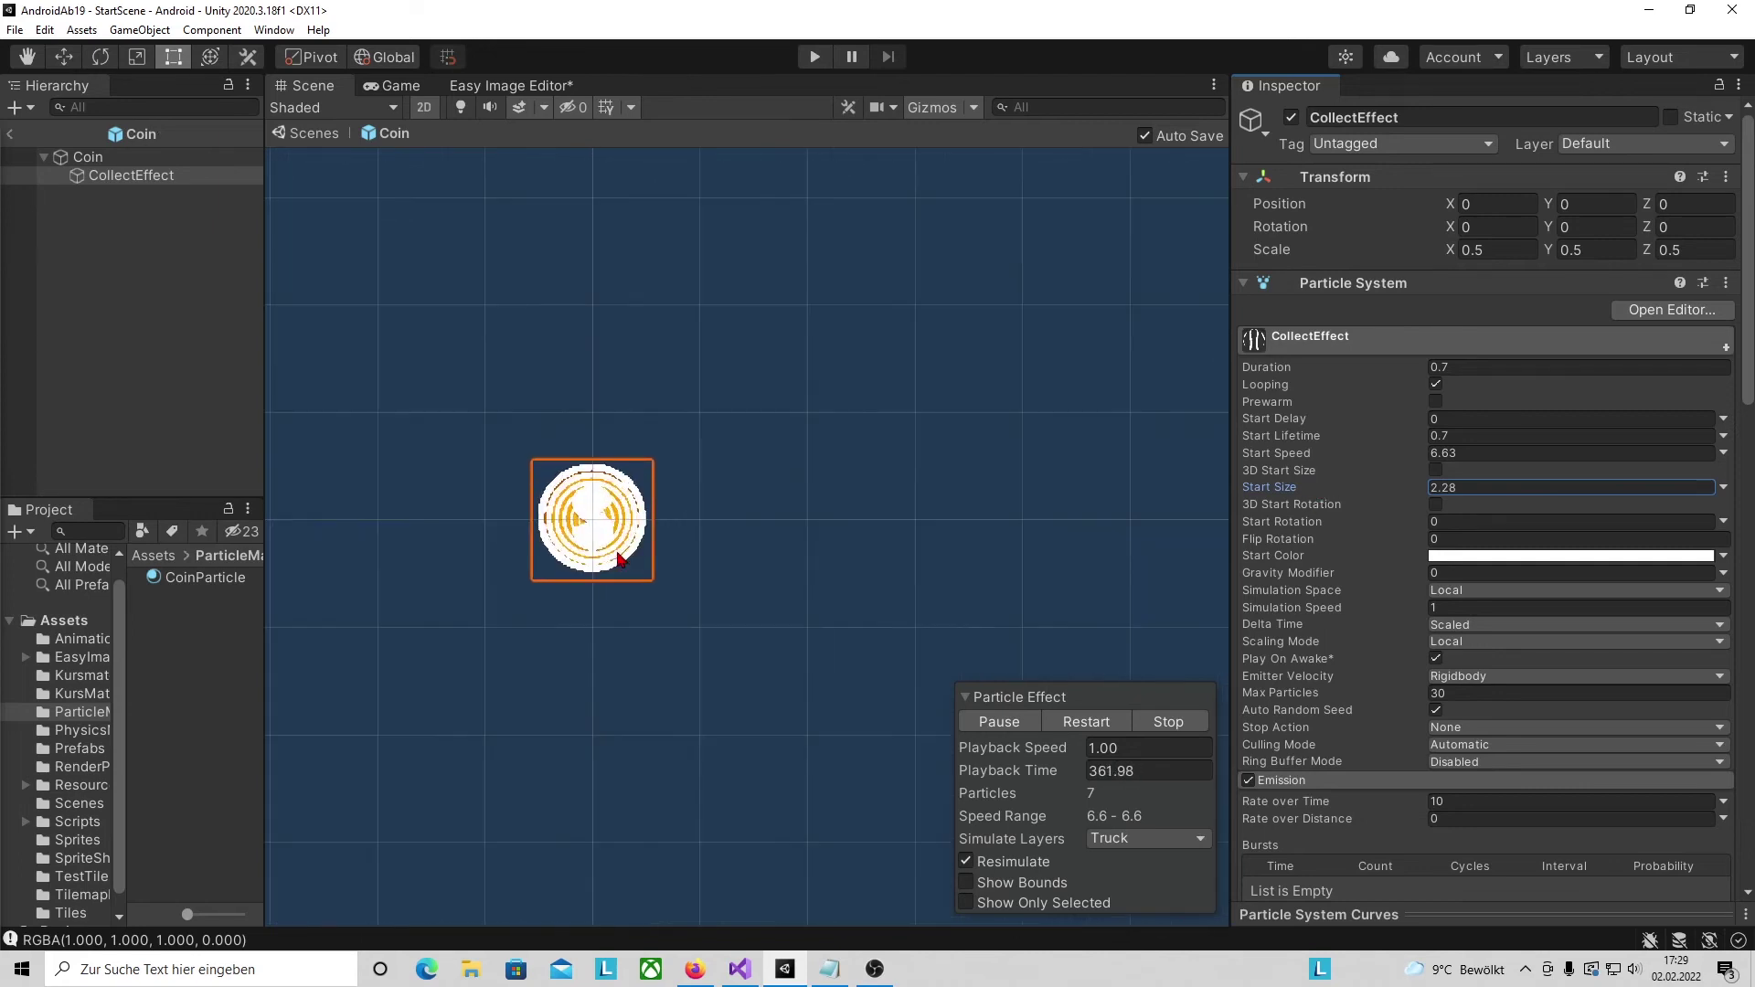
scroll(615, 555, up, 1)
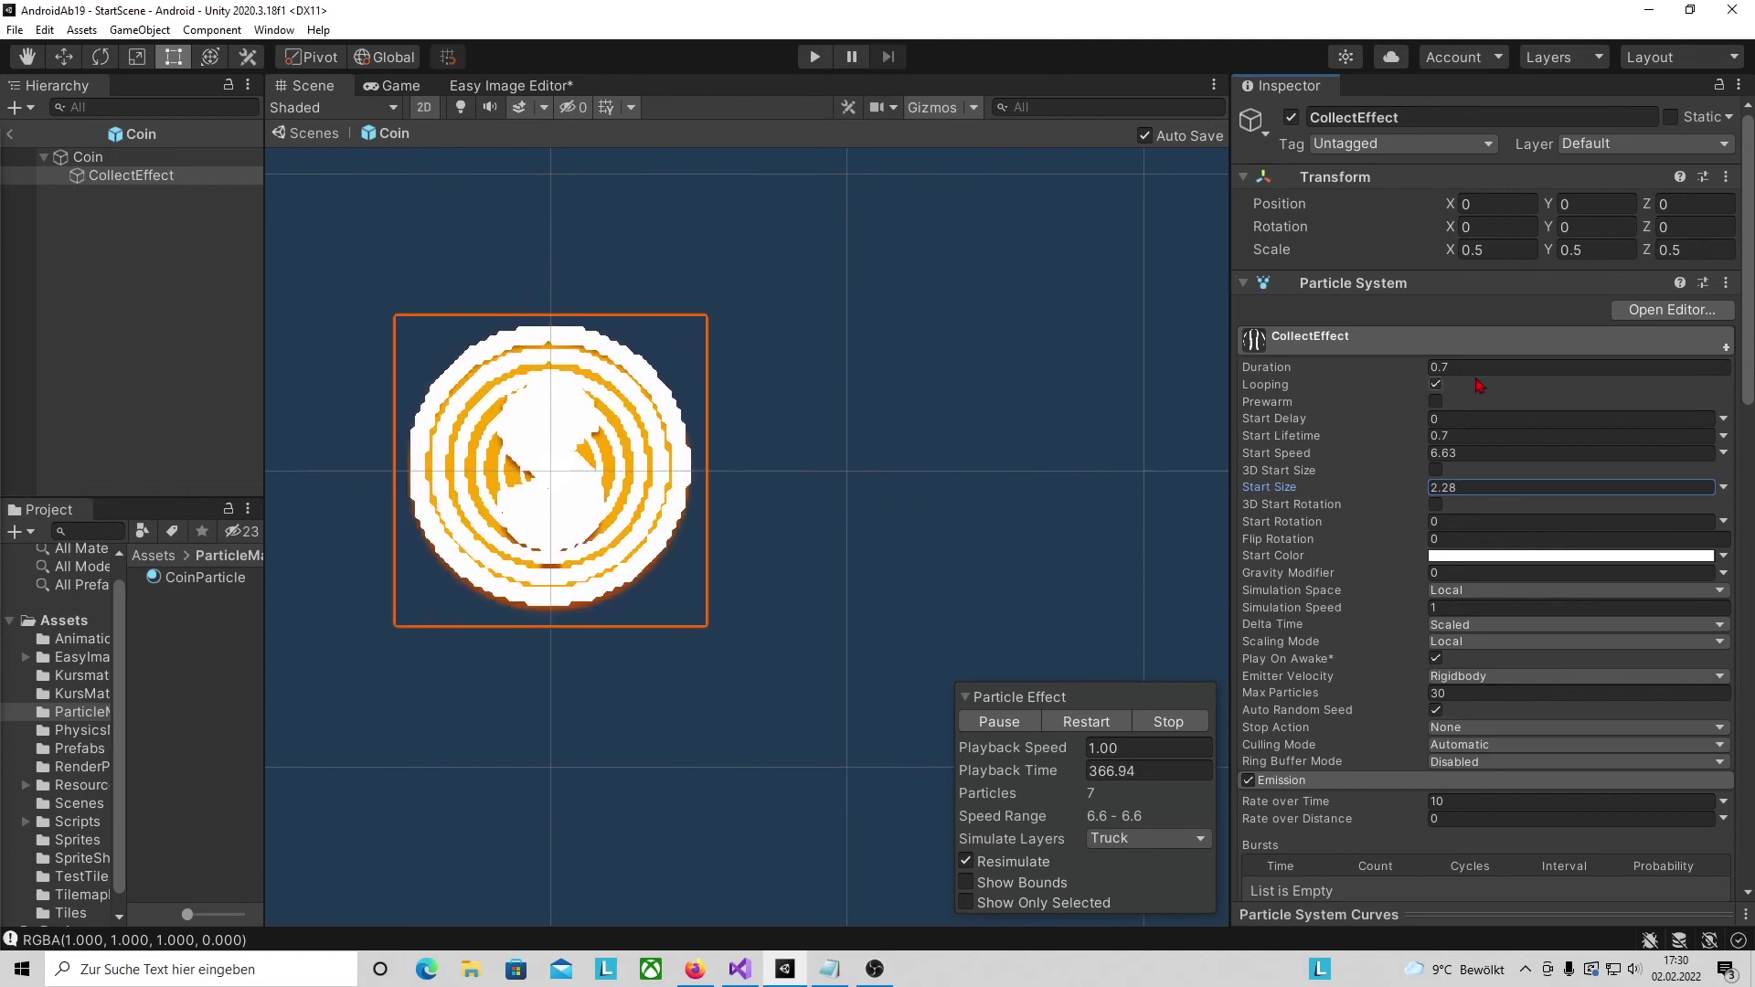
click(1436, 385)
click(998, 721)
scroll(1493, 629, down, 8)
scroll(1492, 629, down, 5)
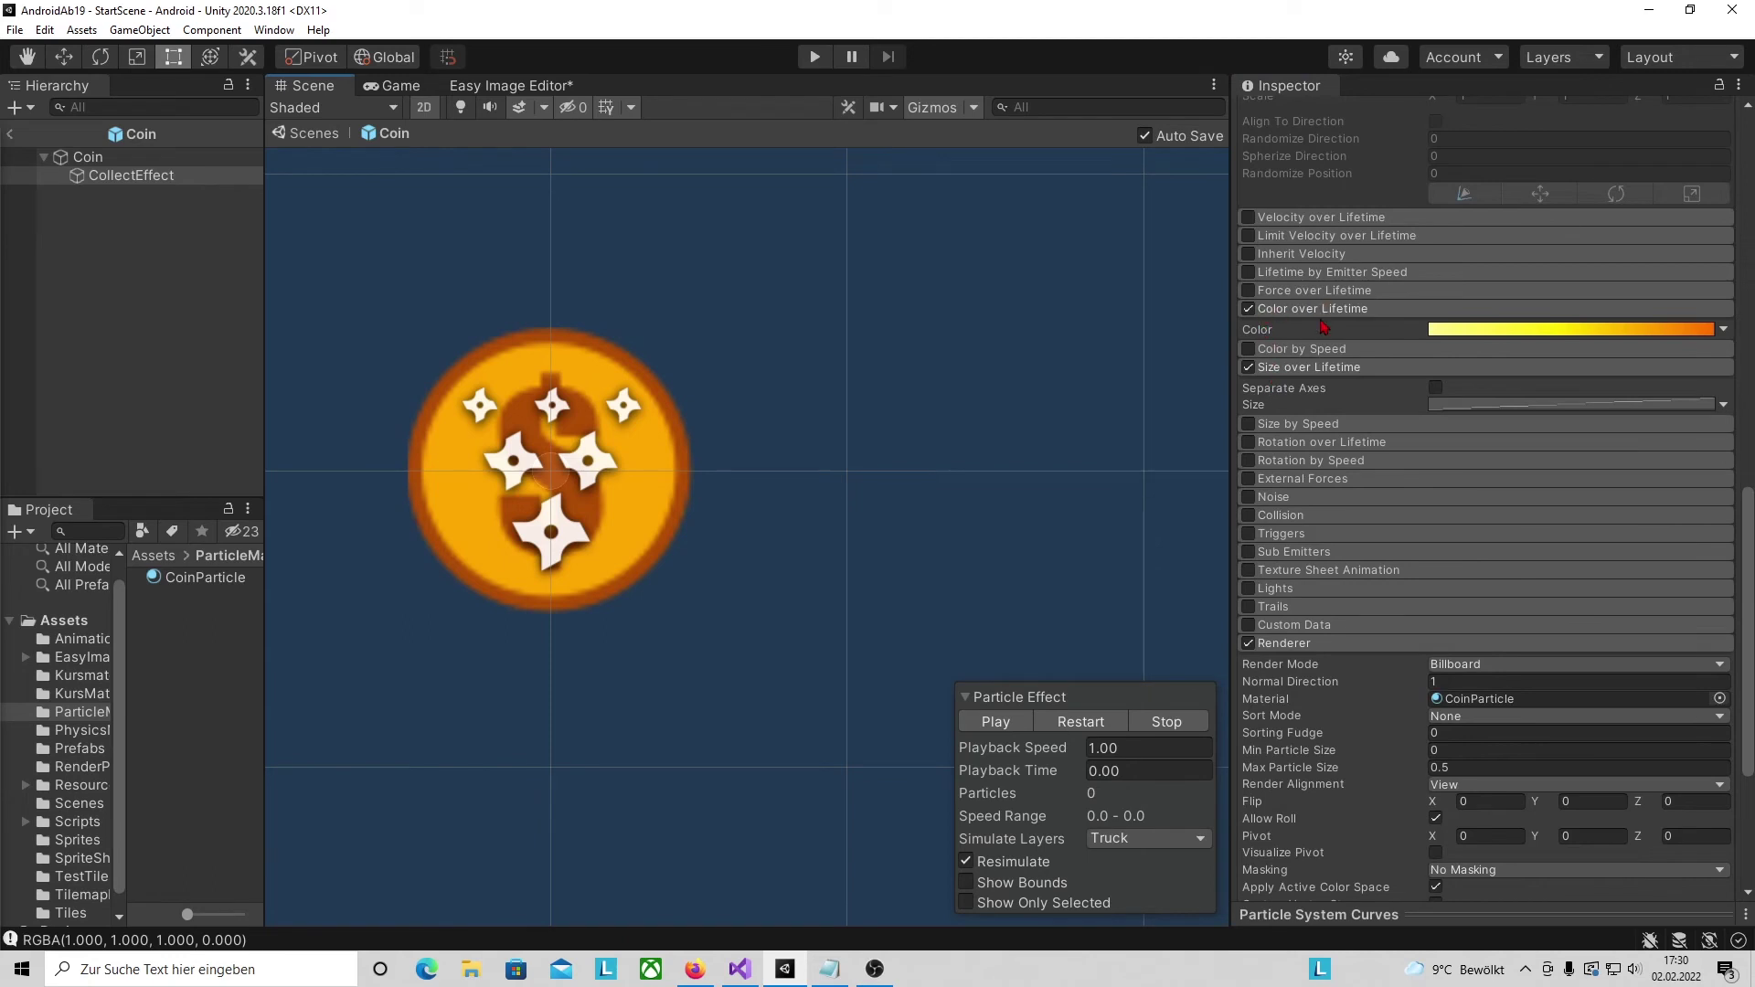
- Enable Rotation over Lifetime with angular velocity 360 and preview the burst
click(1249, 442)
click(1355, 442)
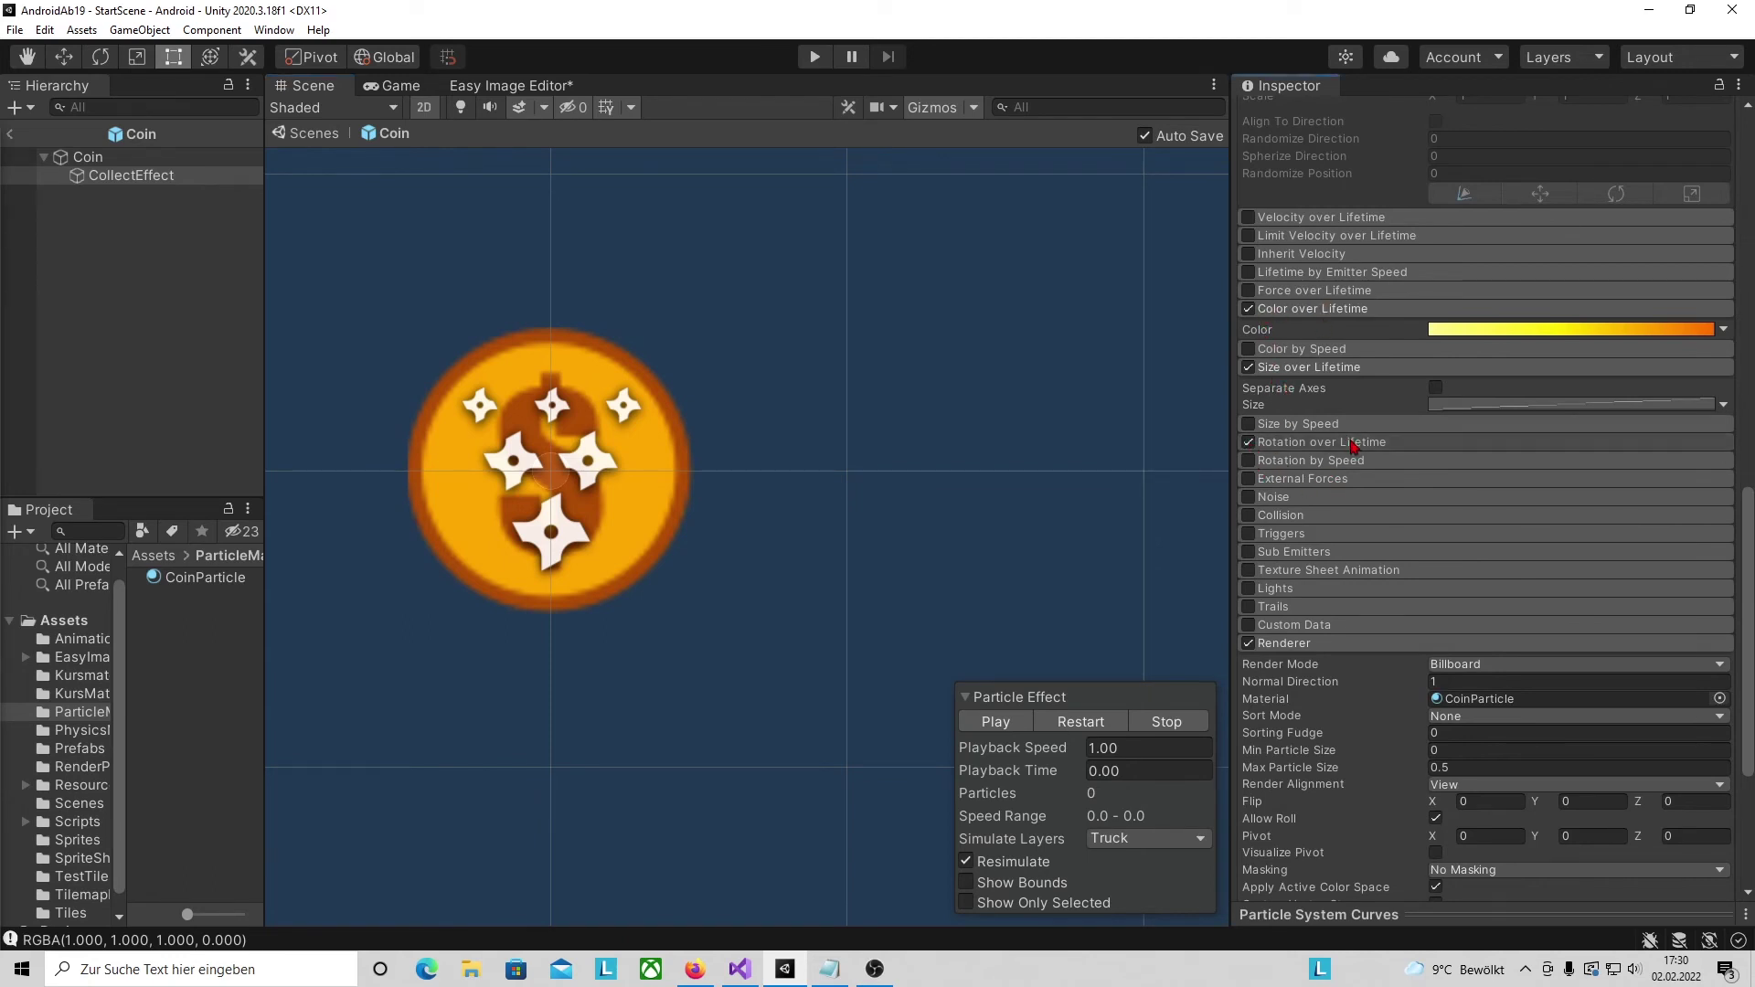
click(997, 722)
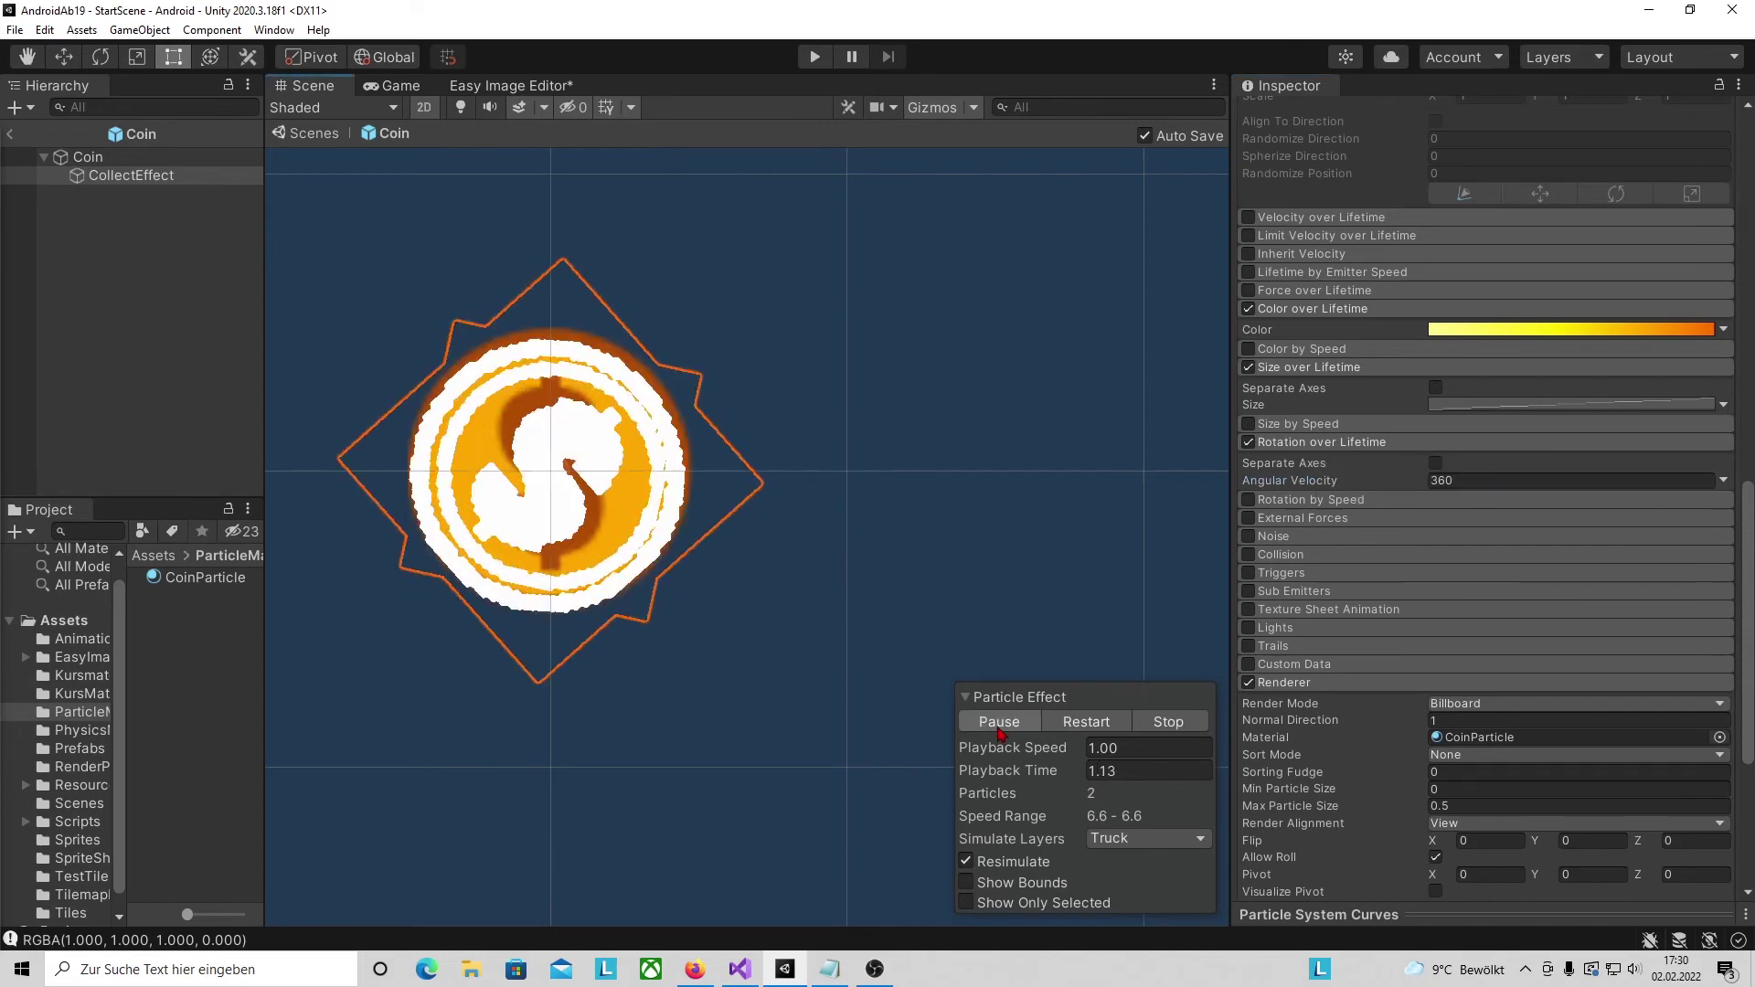
click(998, 731)
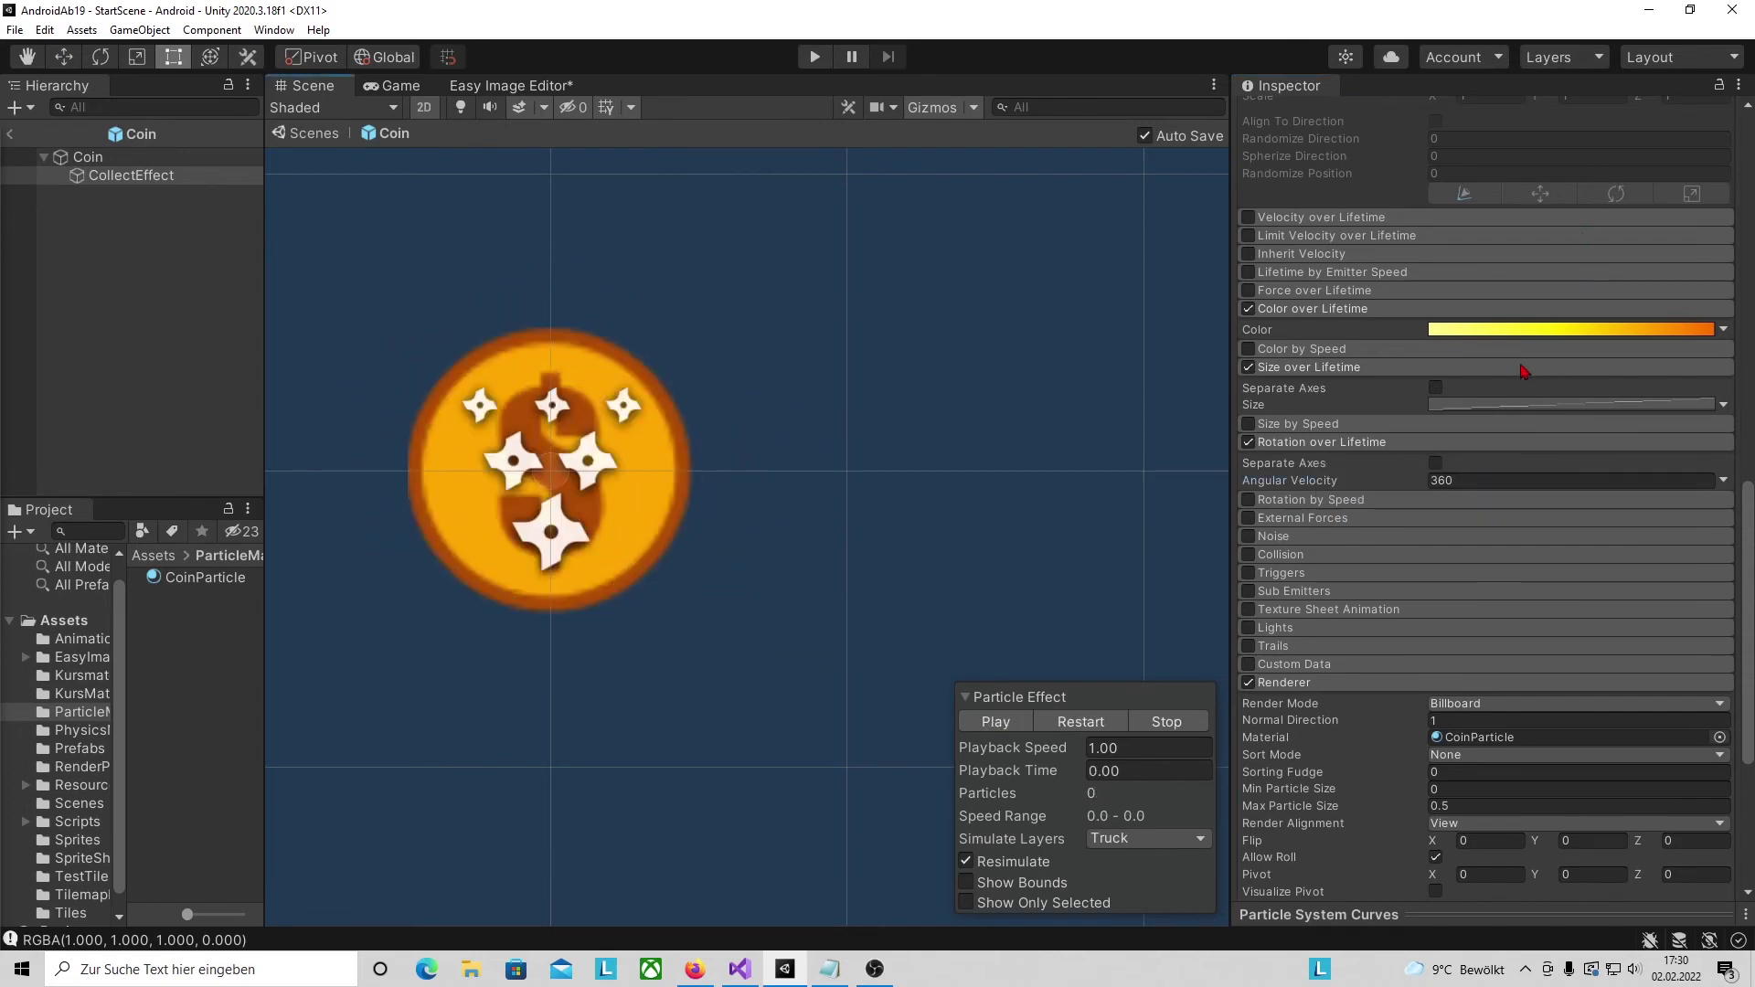
scroll(1440, 340, up, 5)
scroll(1439, 340, up, 4)
scroll(1437, 370, down, 1)
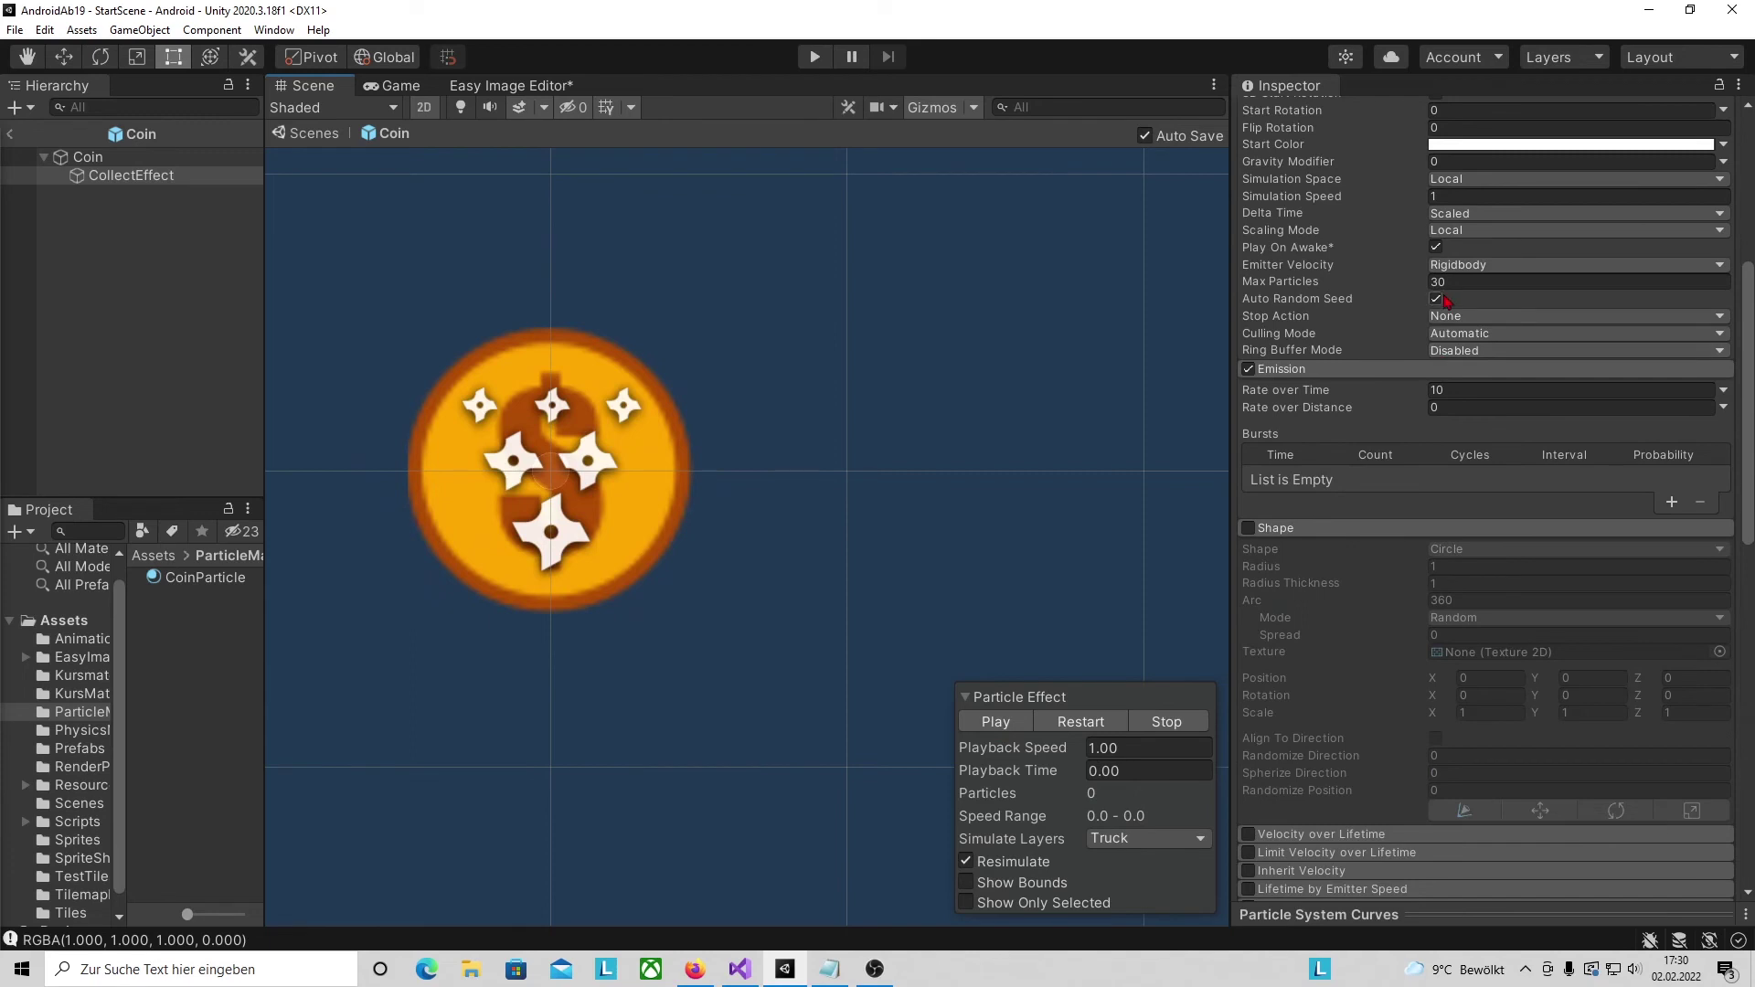
- Set the Emission Rate over Time to 15 and replay the effect
click(1439, 391)
click(1438, 390)
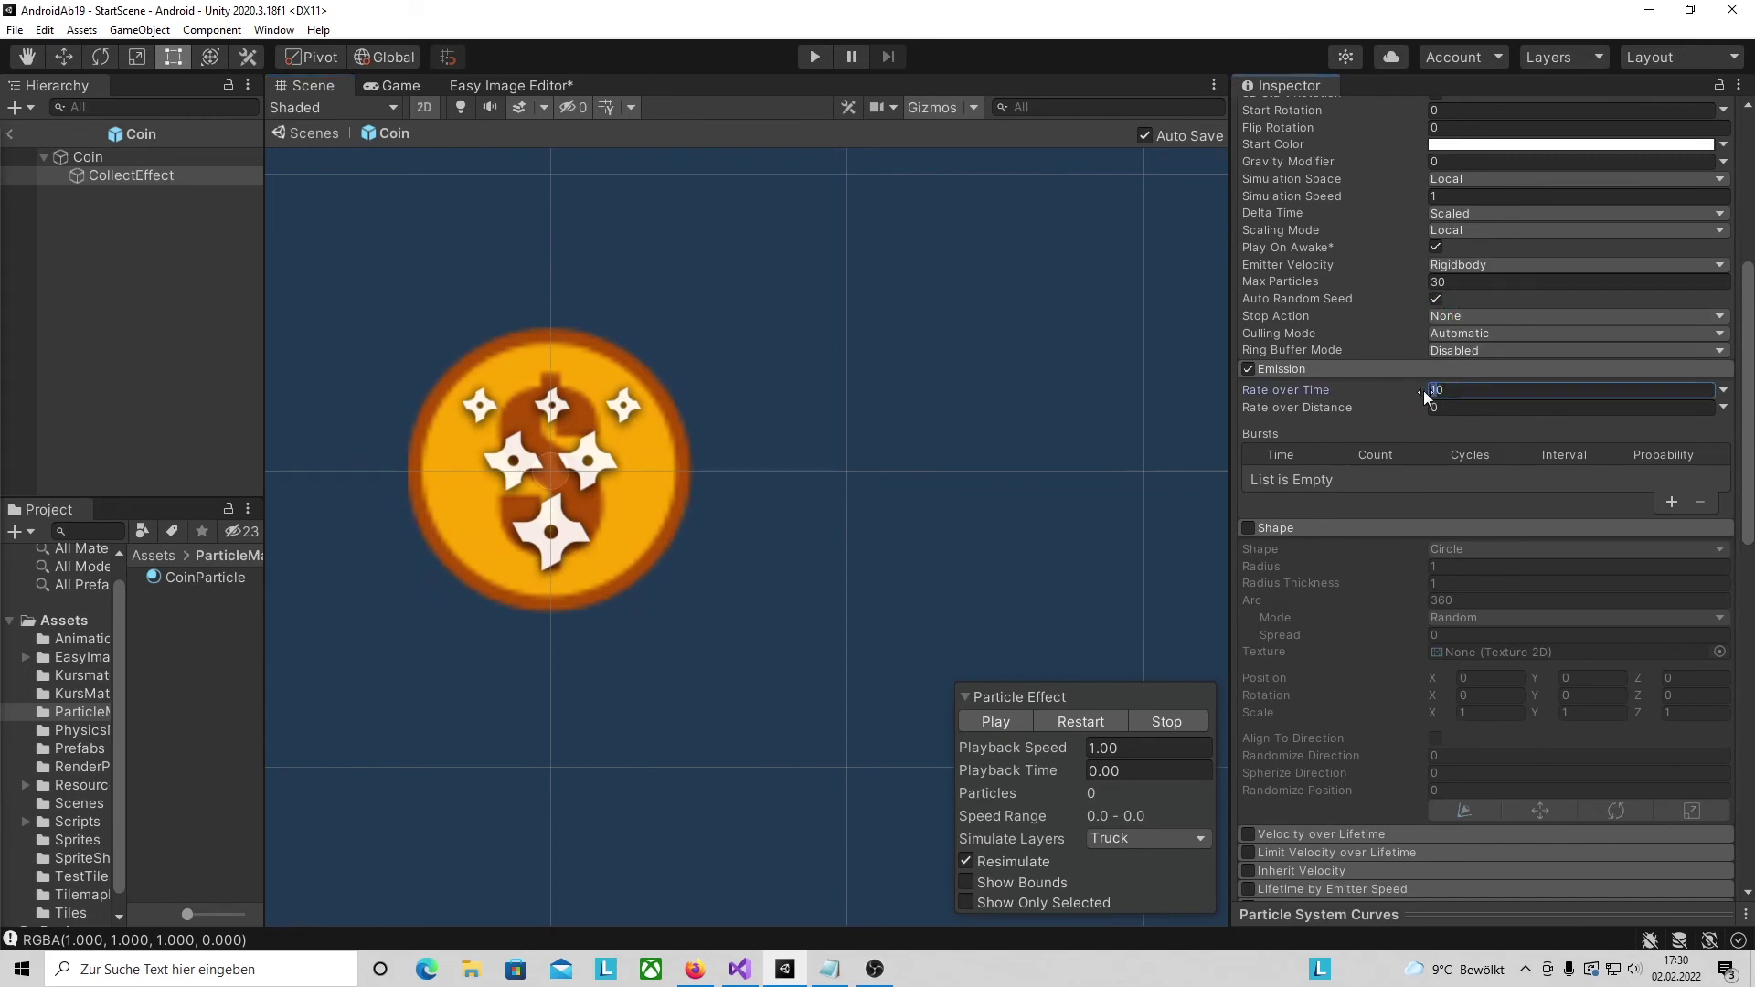
text(20)
click(1015, 723)
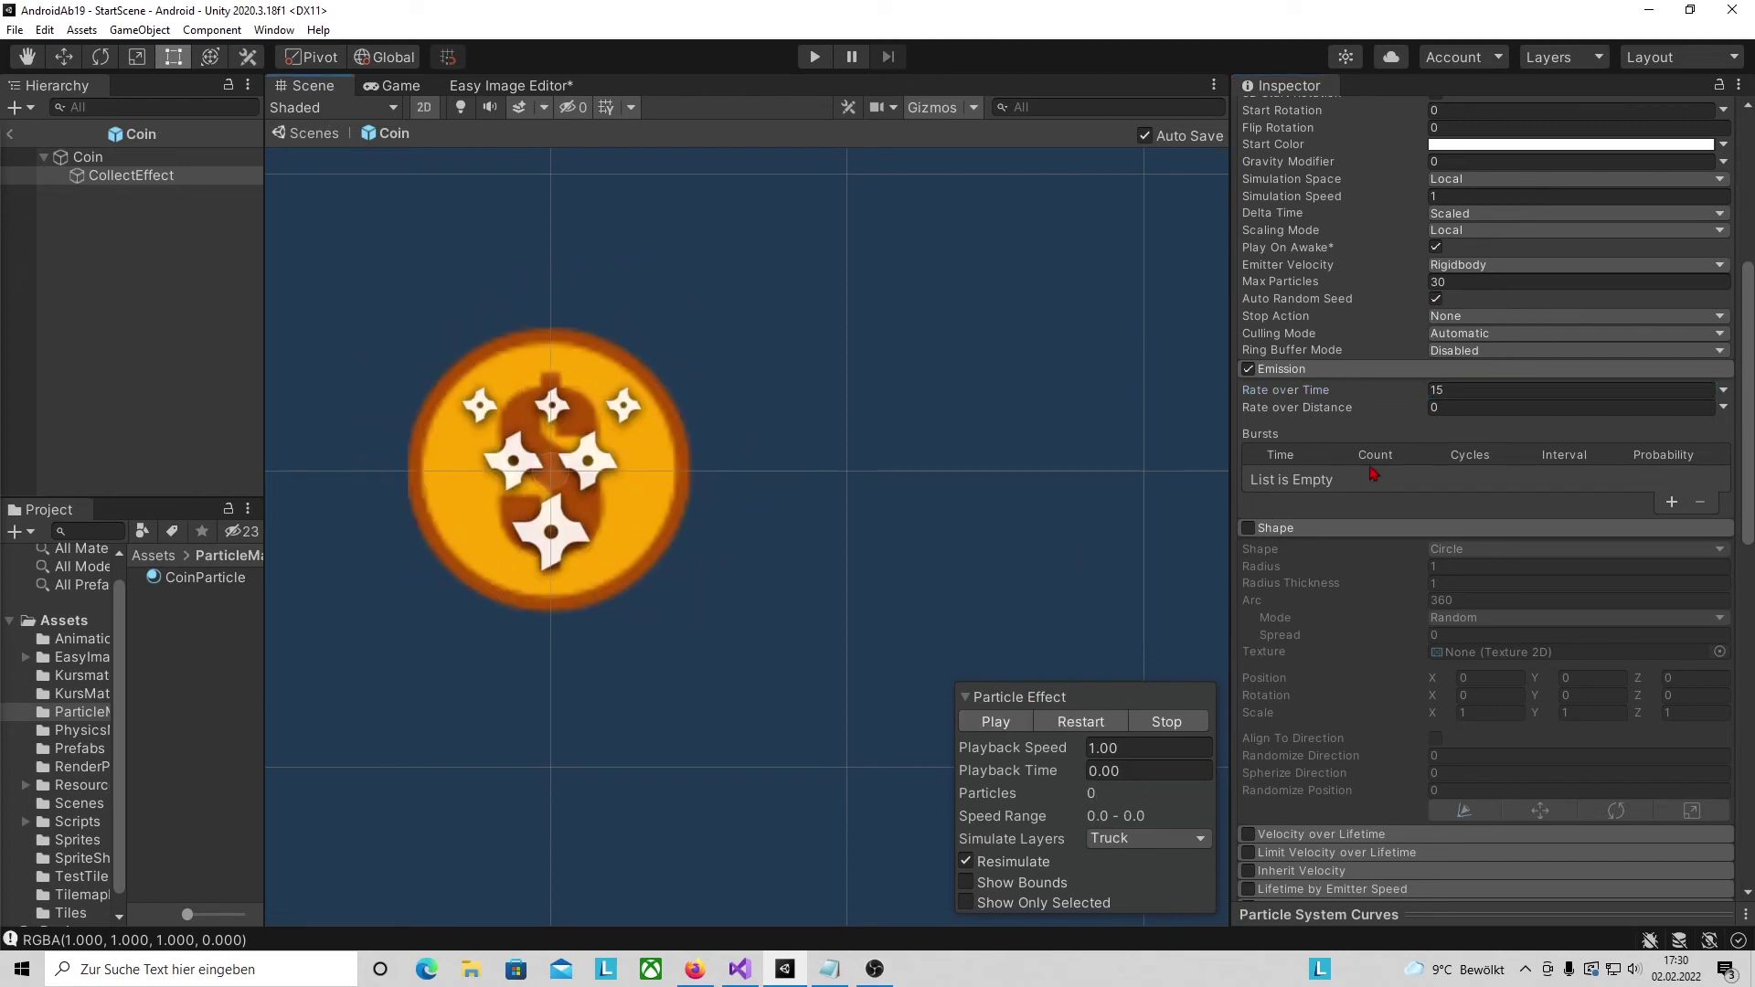
scroll(1373, 474, down, 10)
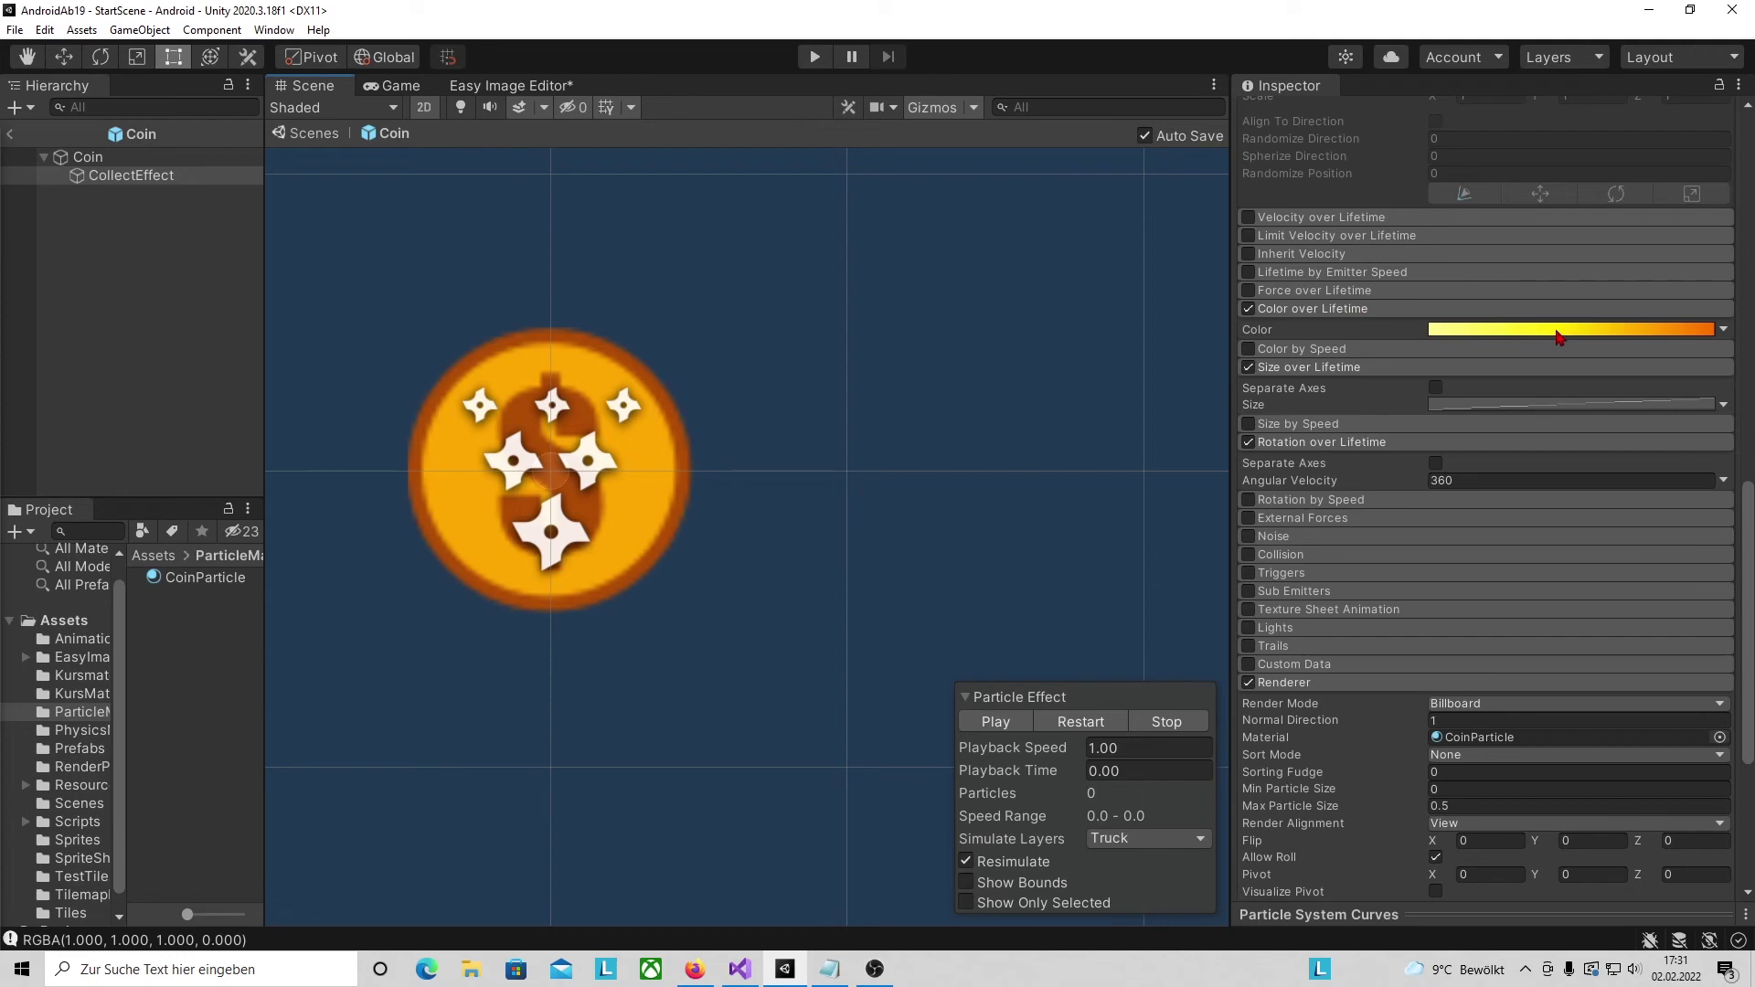
scroll(1452, 770, down, 3)
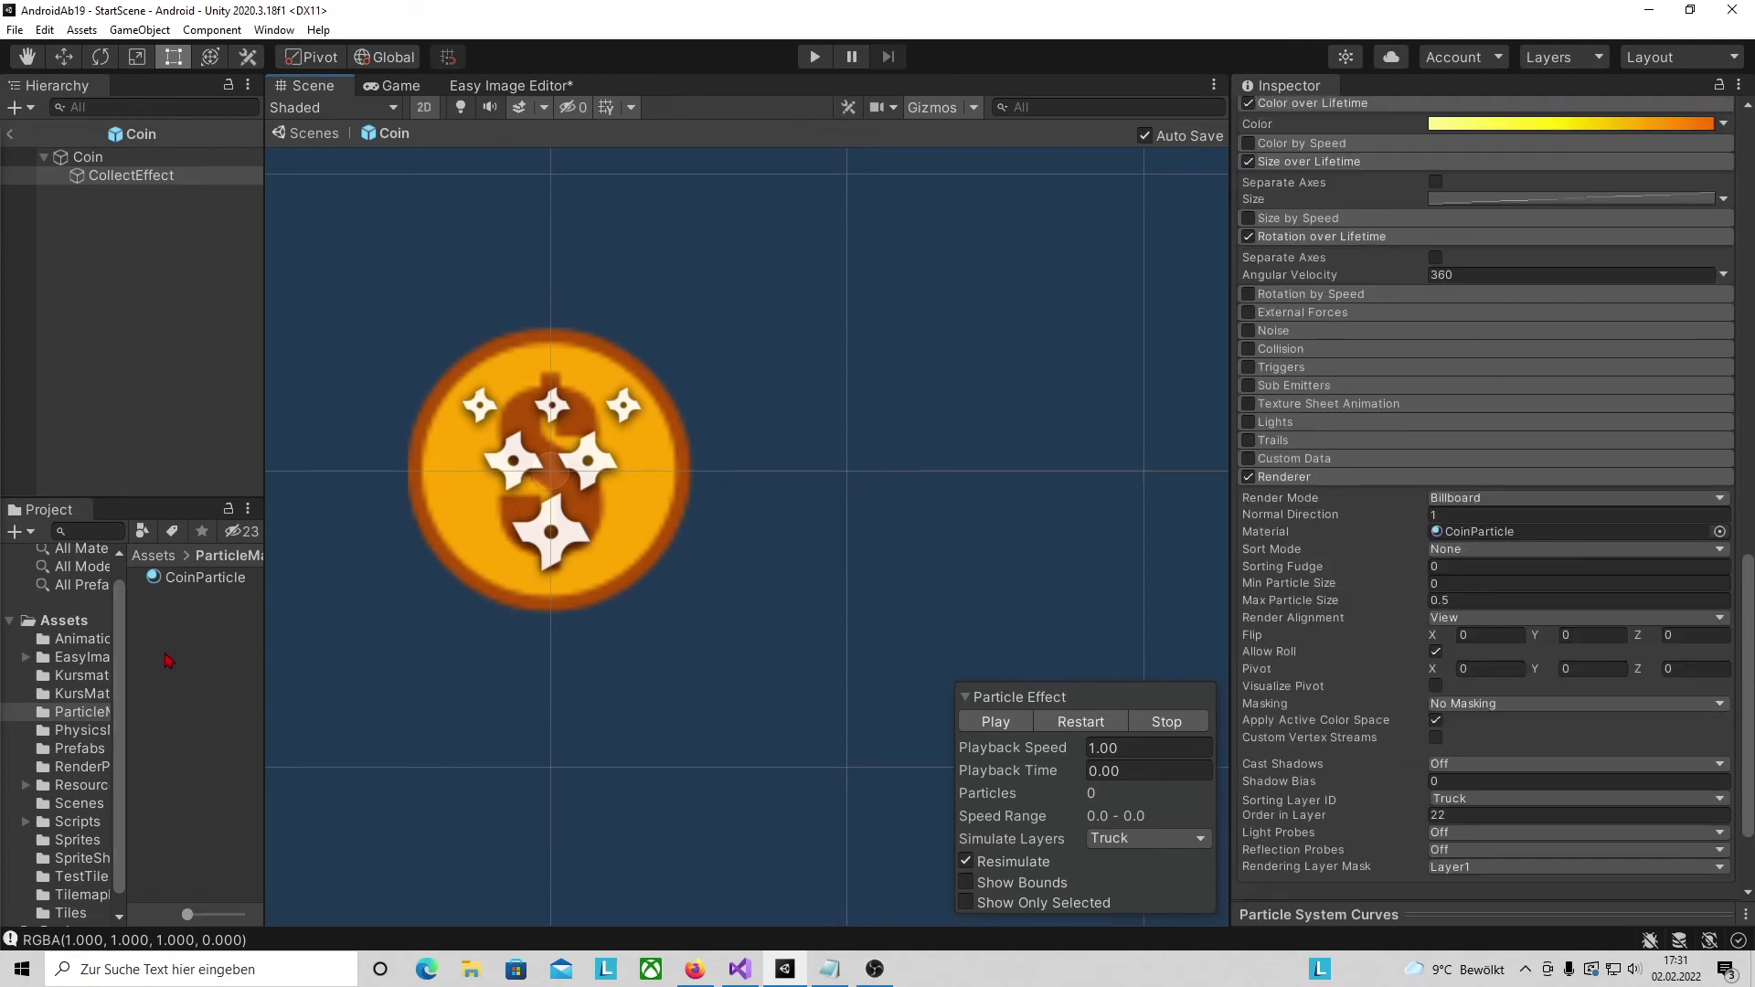
click(220, 590)
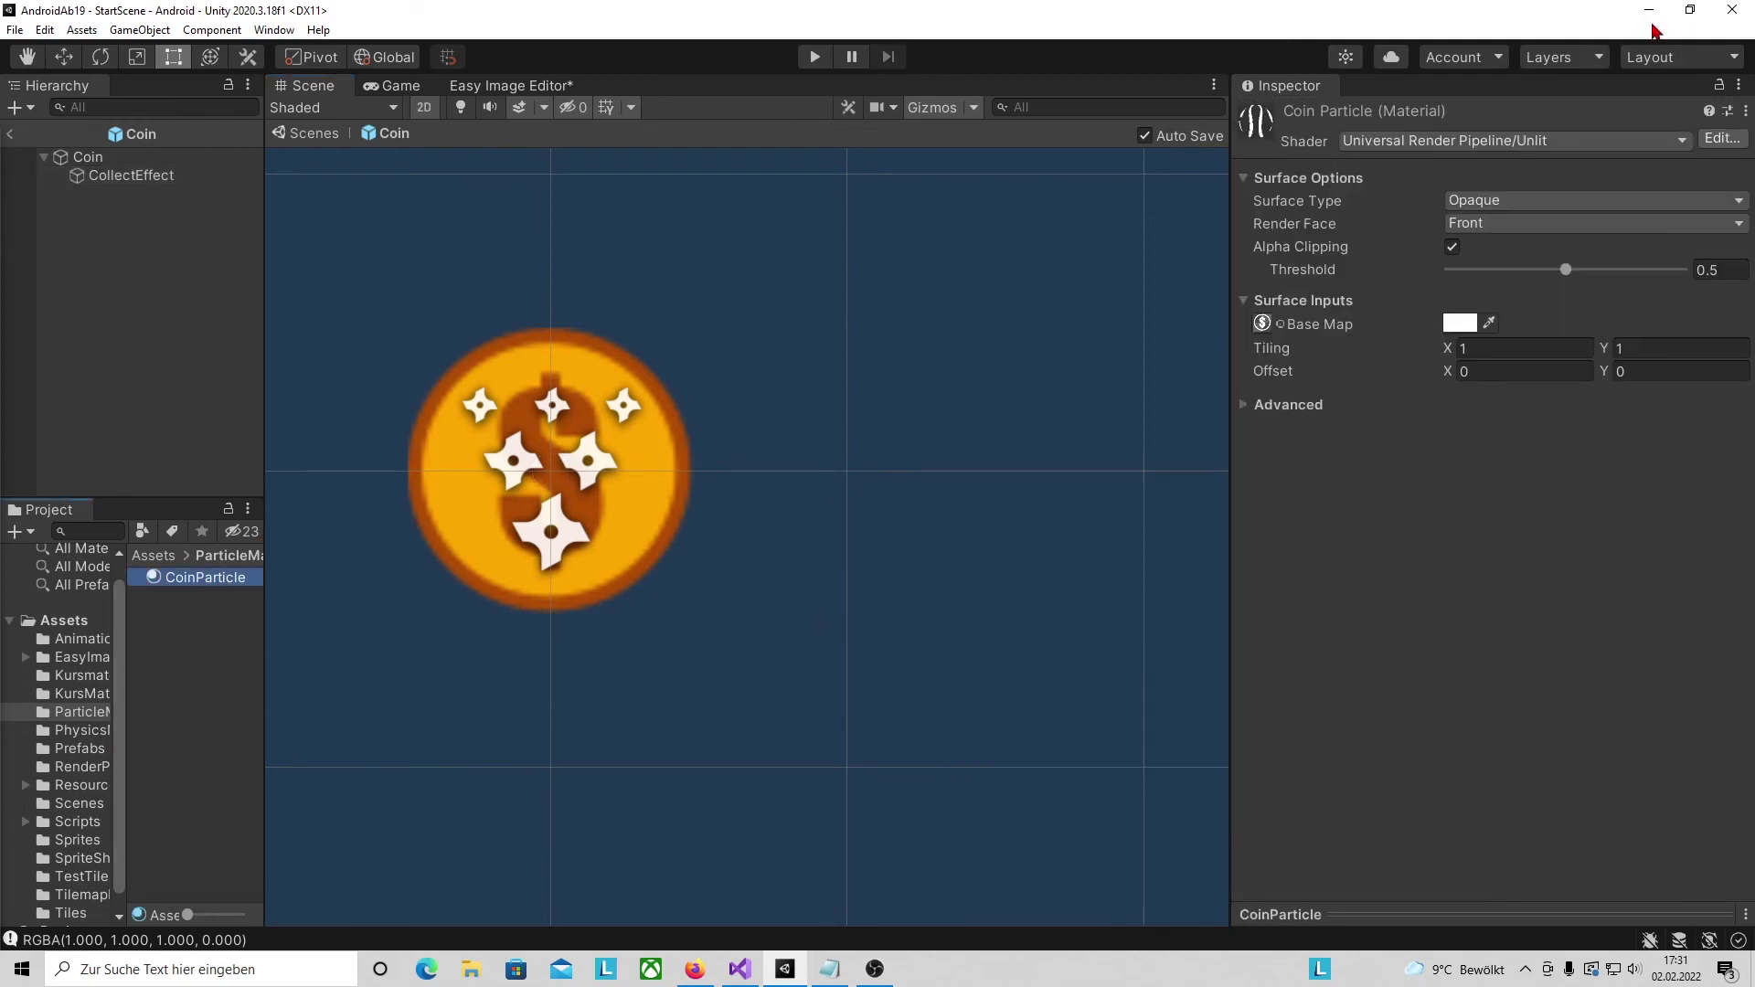
- Switch CoinParticle to the Universal Render Pipeline/Particles/Unlit shader, keeping Multiply color mode
click(1512, 227)
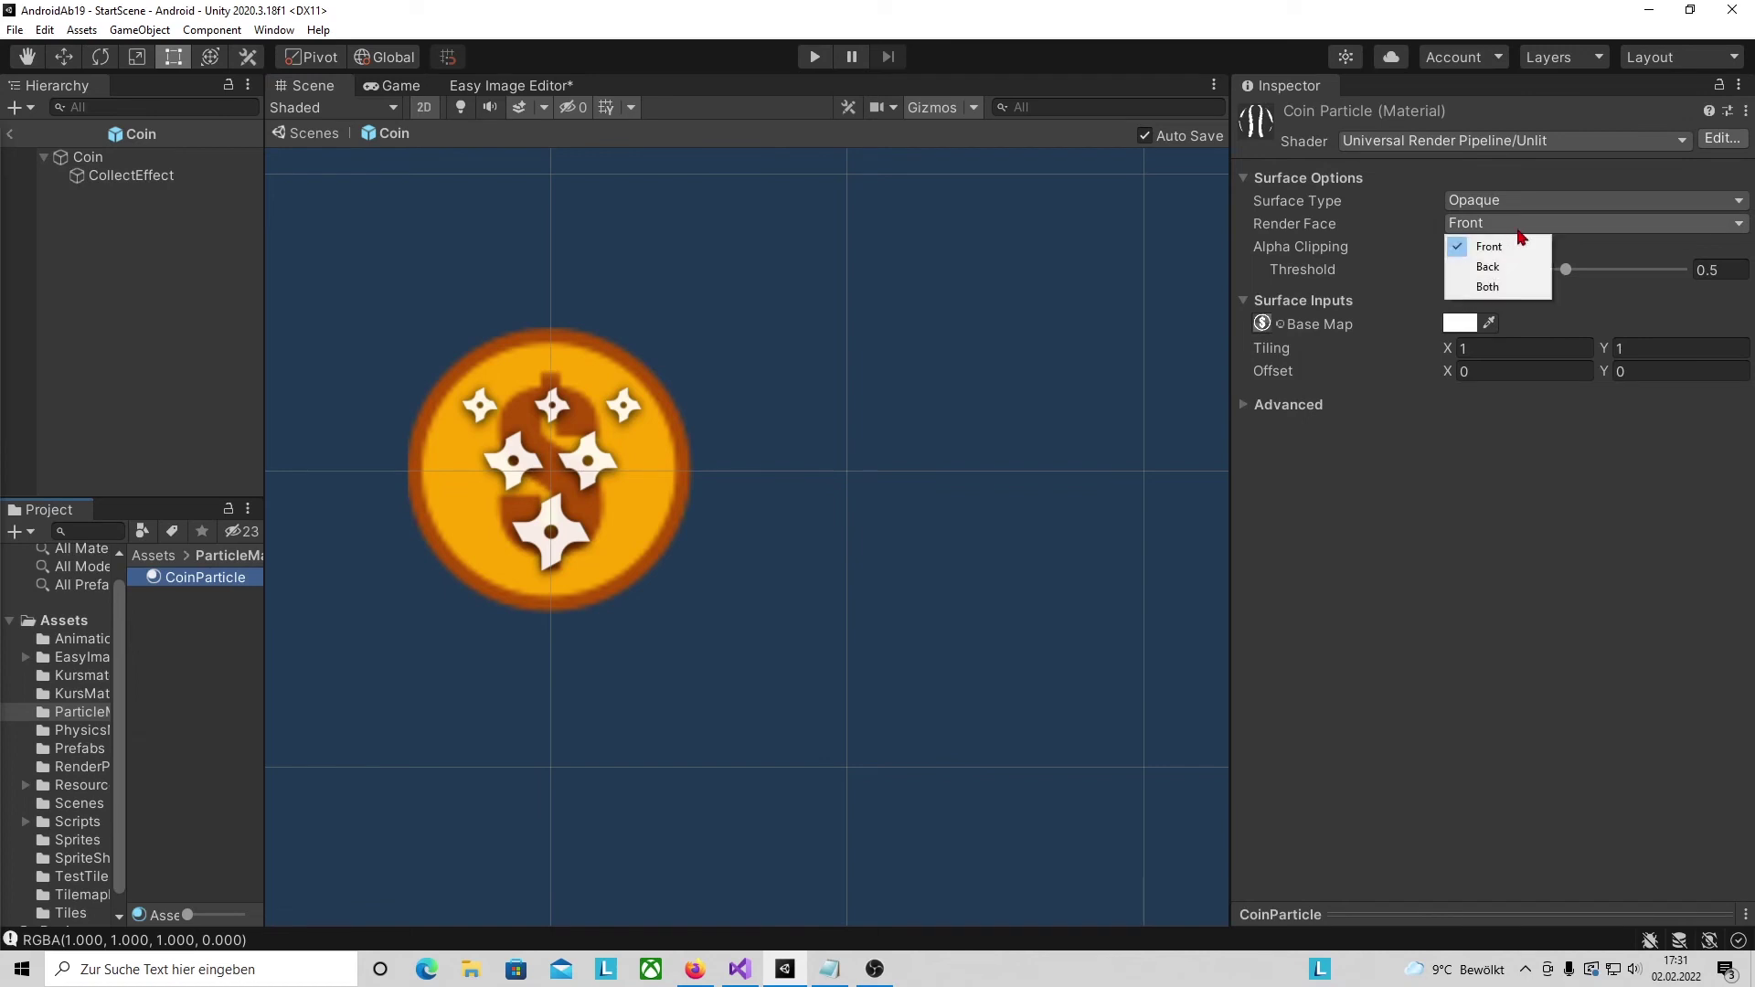
click(1518, 217)
click(1426, 140)
text(U)
click(1549, 241)
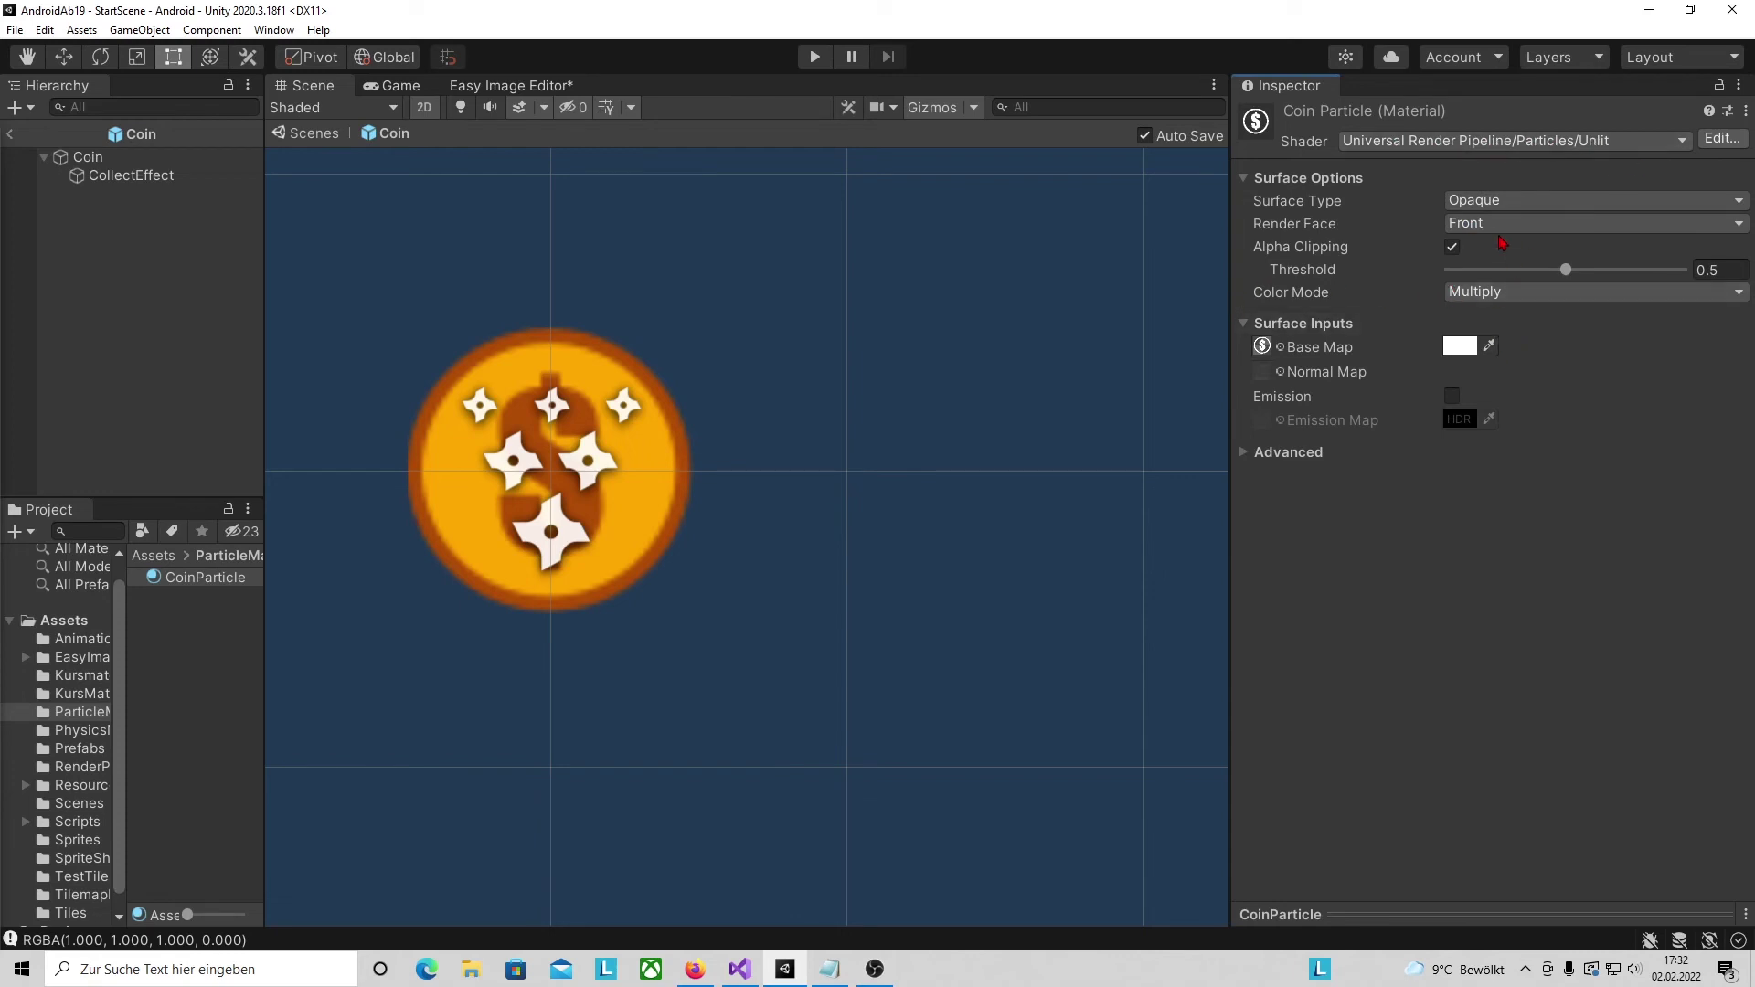
click(1490, 292)
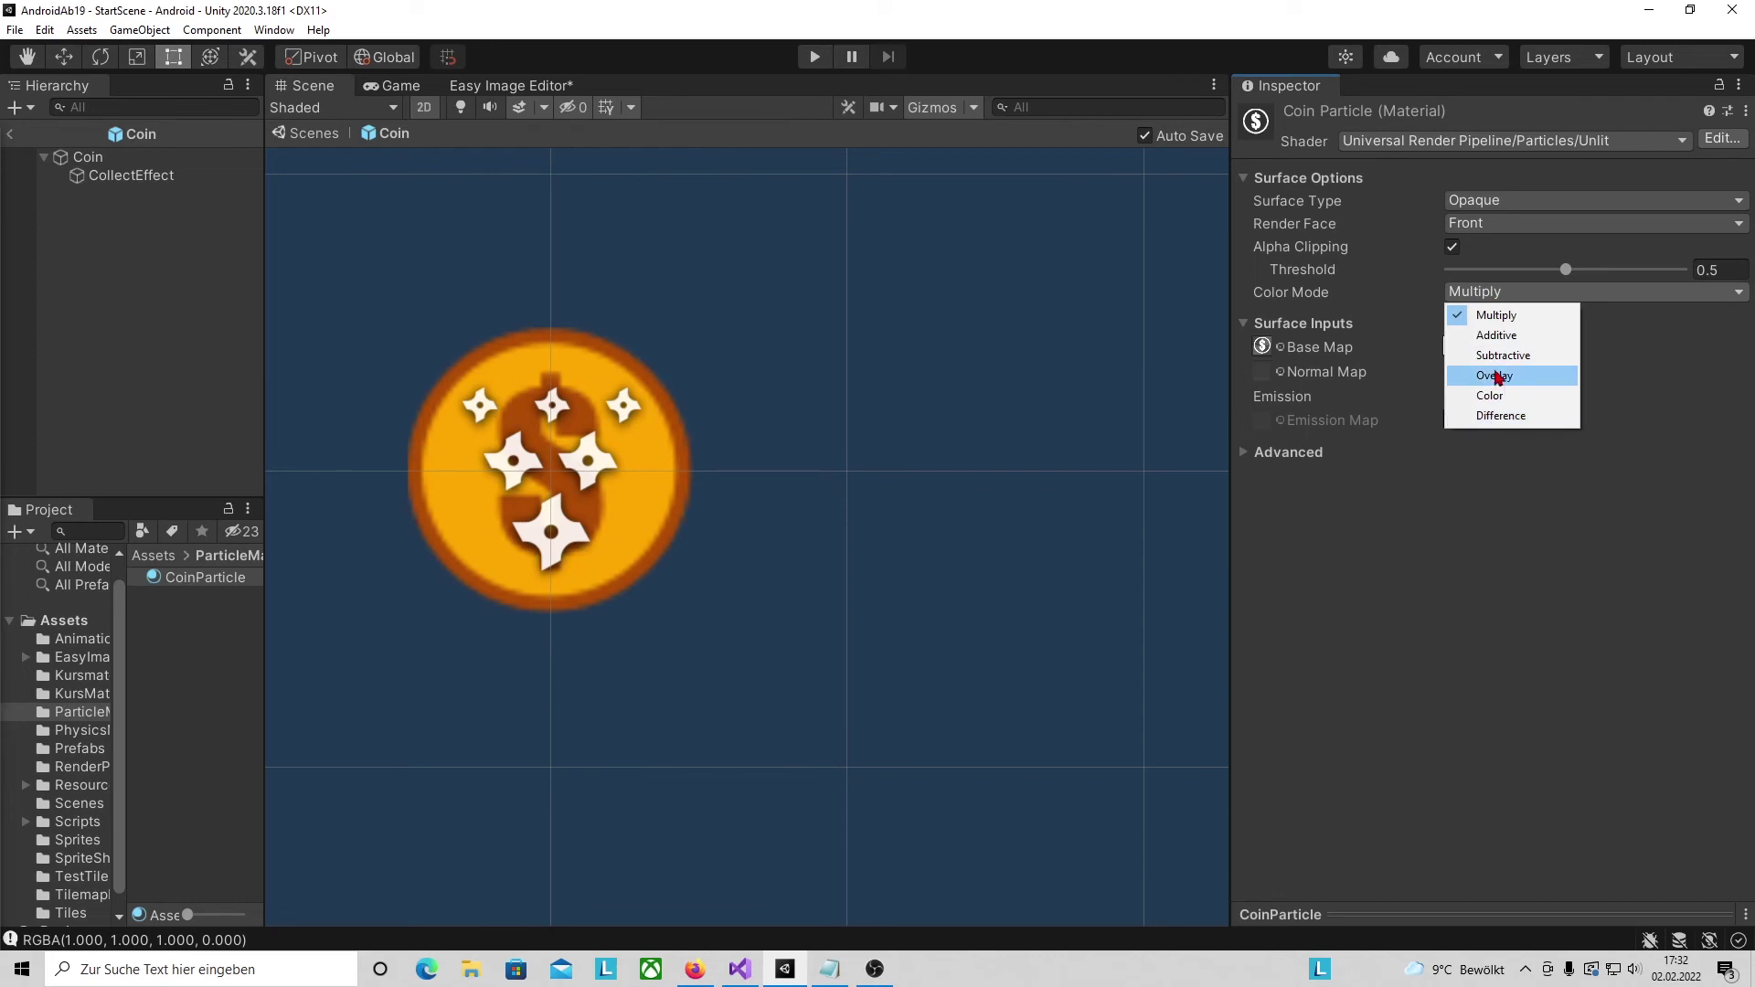
click(1459, 653)
click(131, 174)
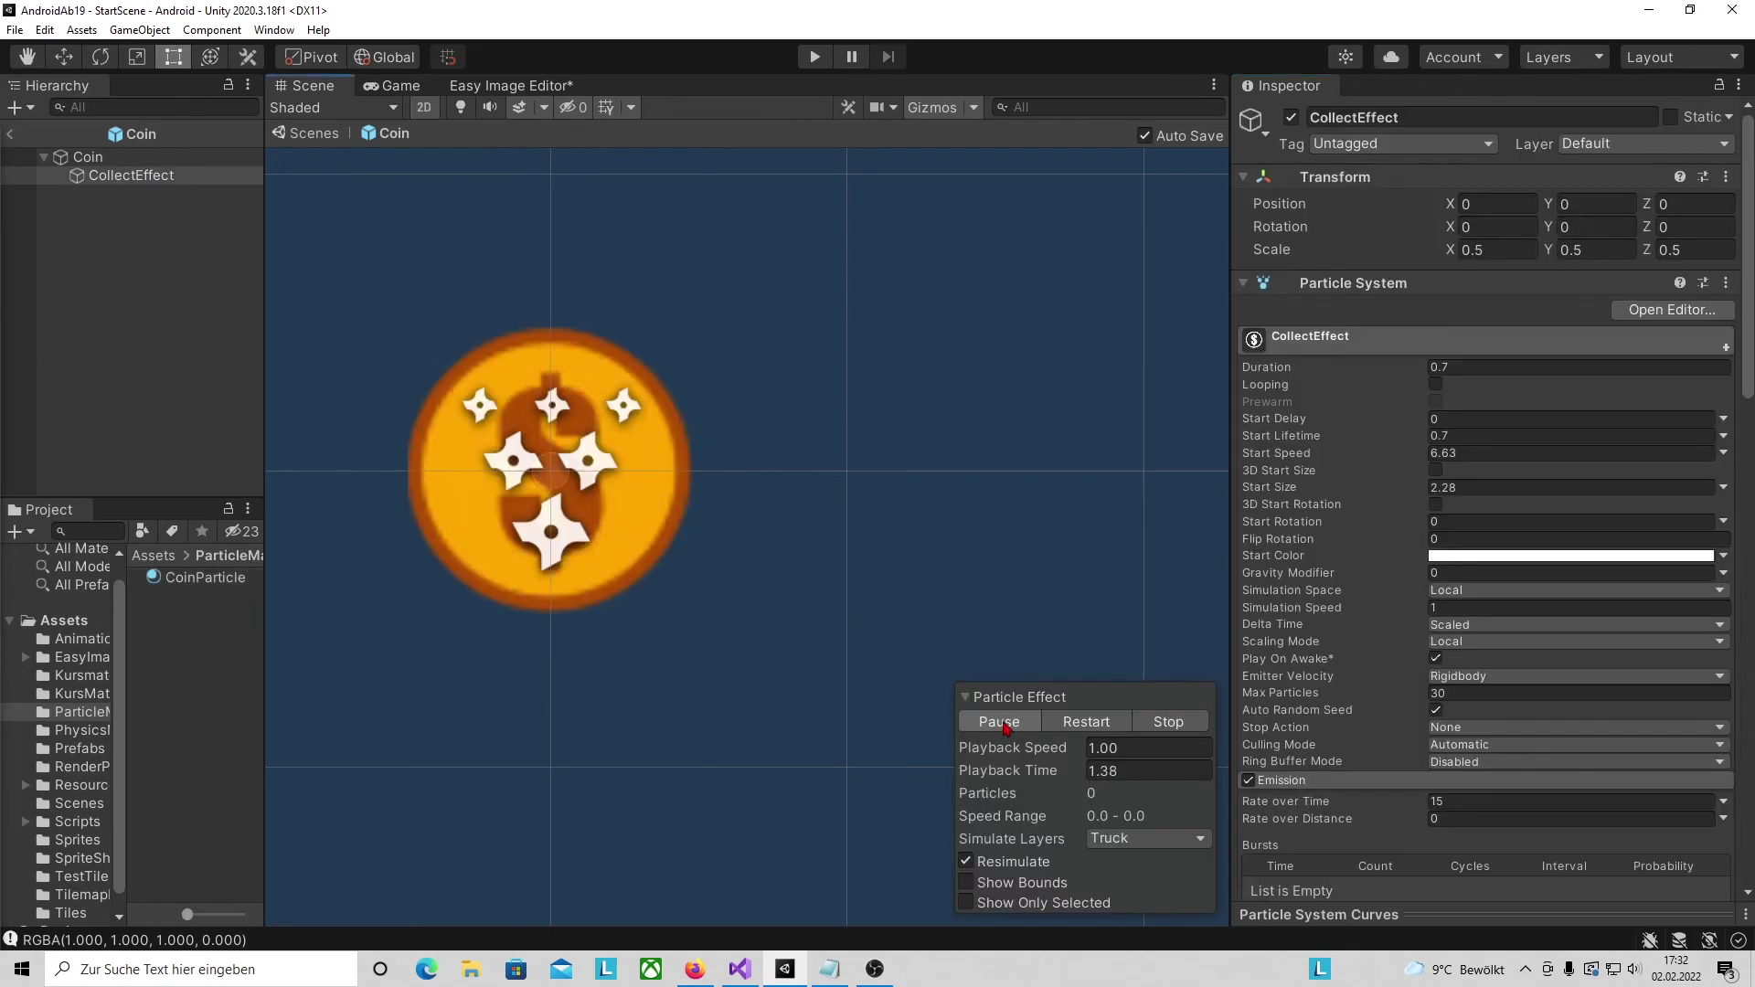
- Play the CollectEffect burst preview twice on the coin, then clear the selection
click(1001, 720)
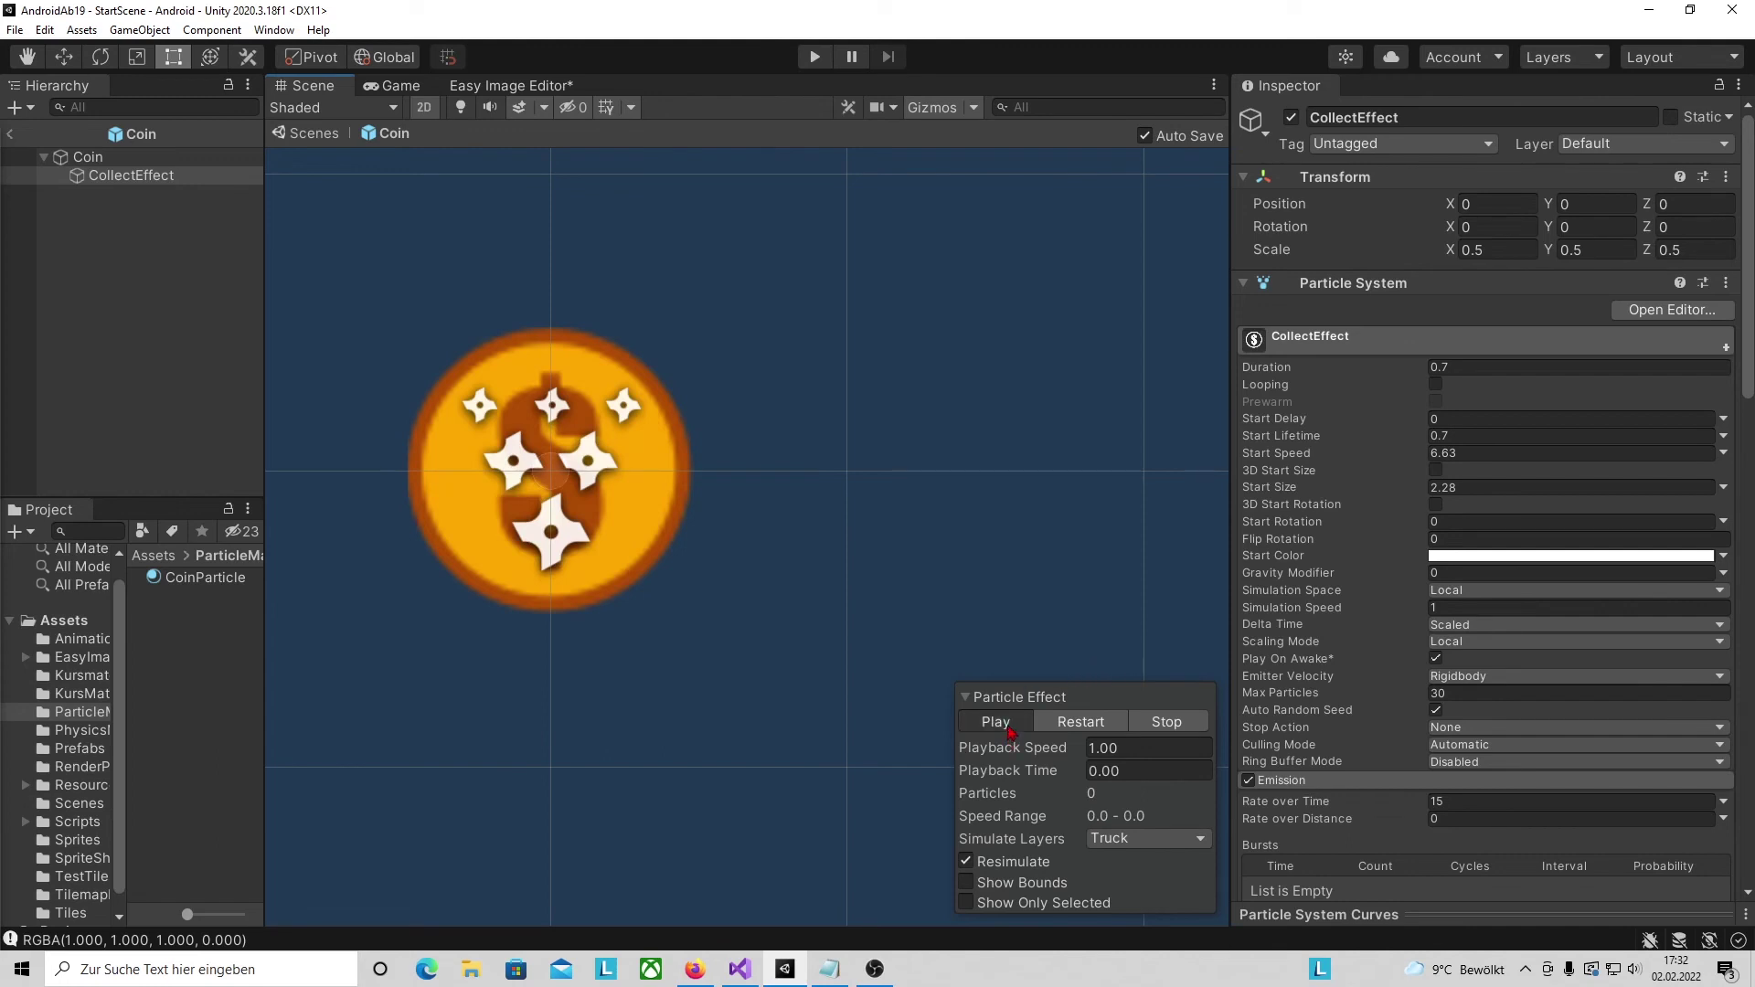
click(1015, 727)
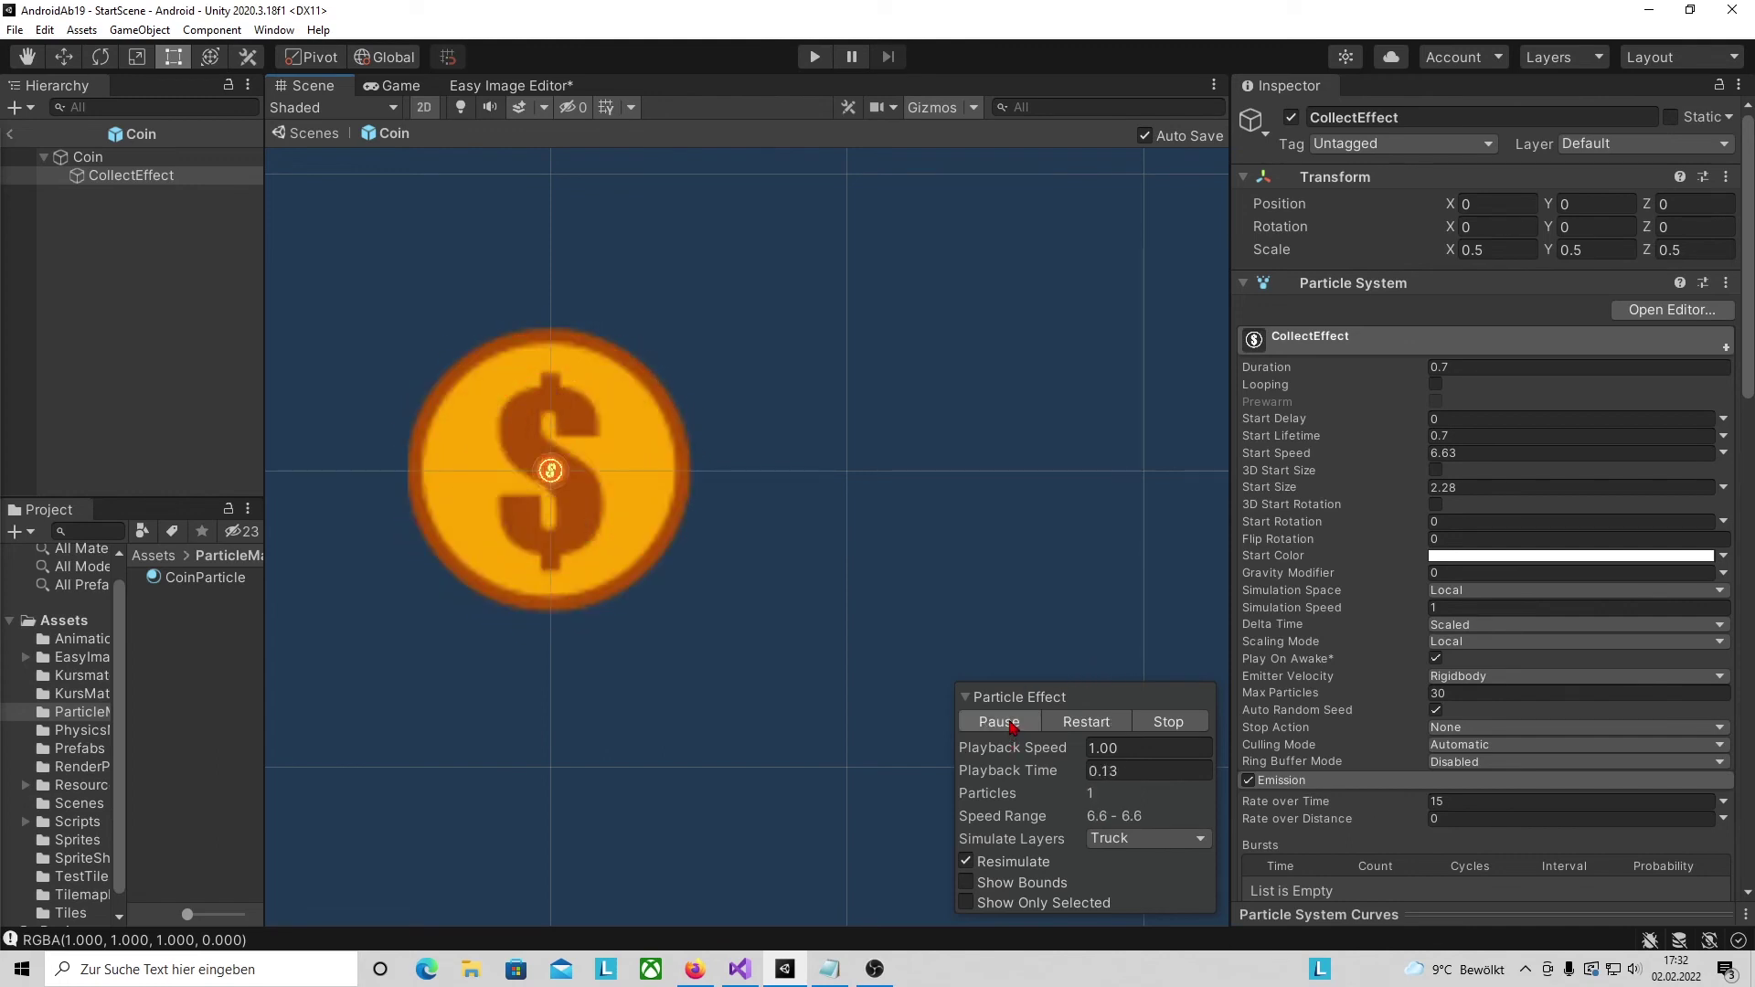
click(93, 248)
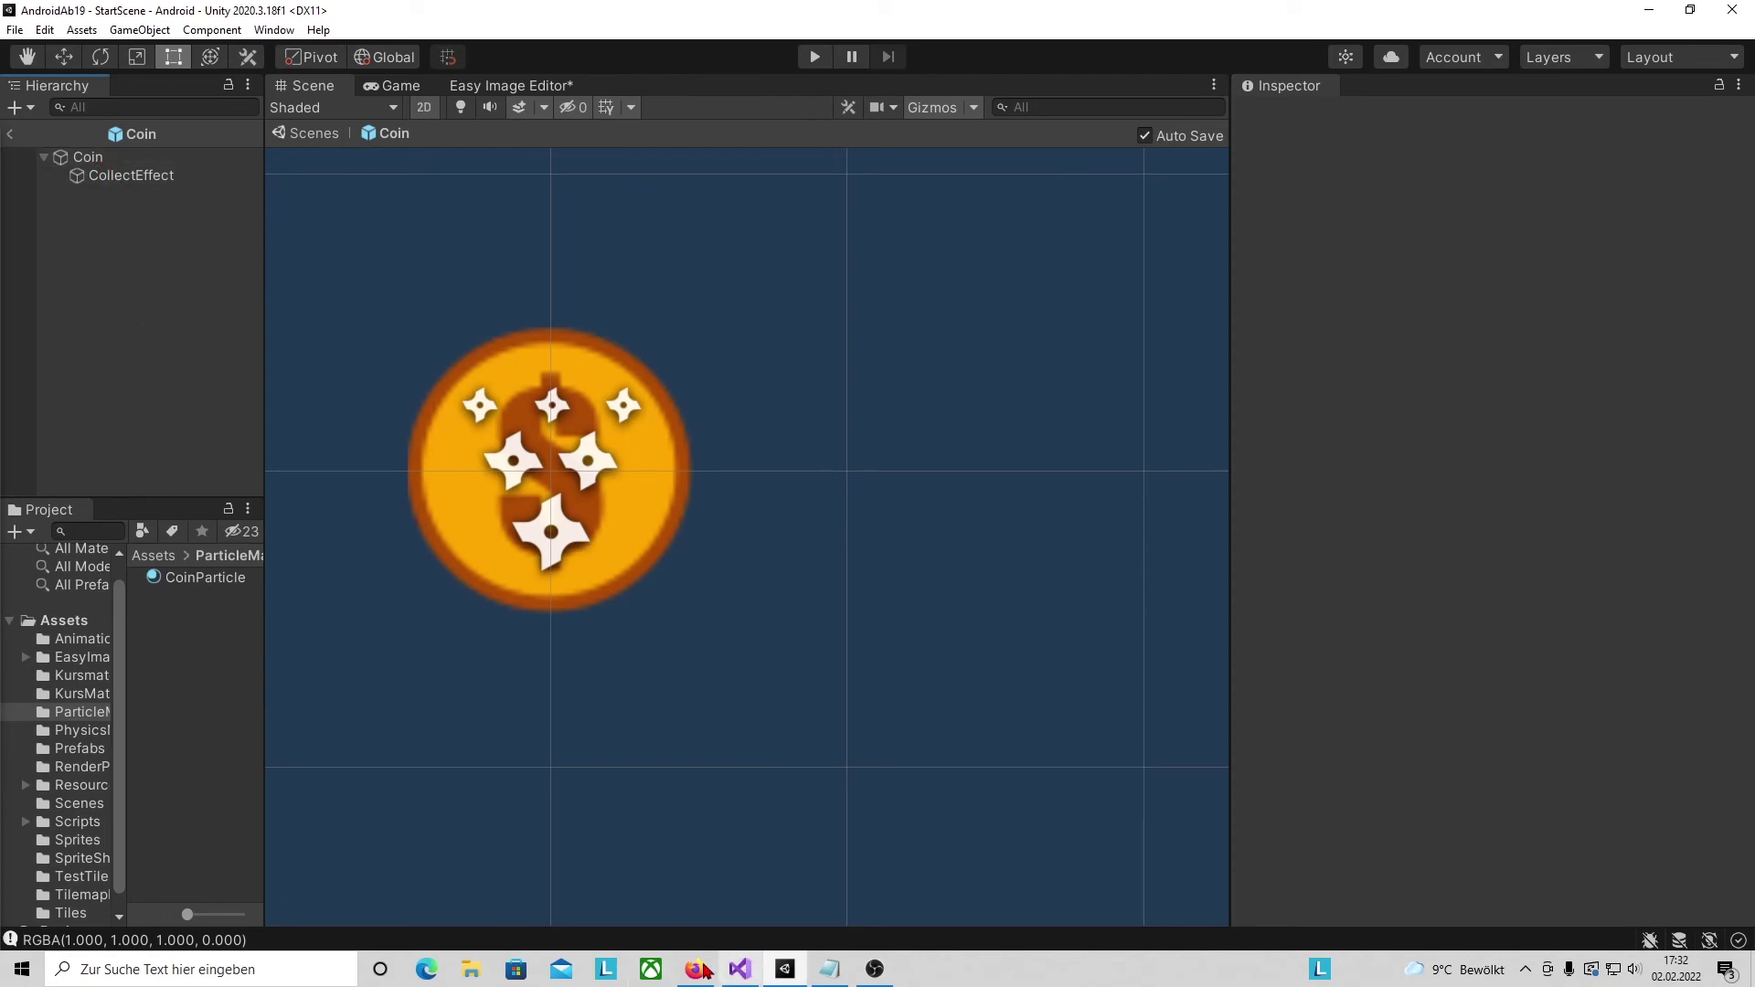
click(740, 969)
- Add if(particle != null) { particle.Play(); } after the fade-out block, save the script, and return to Unity
scroll(513, 613, up, 3)
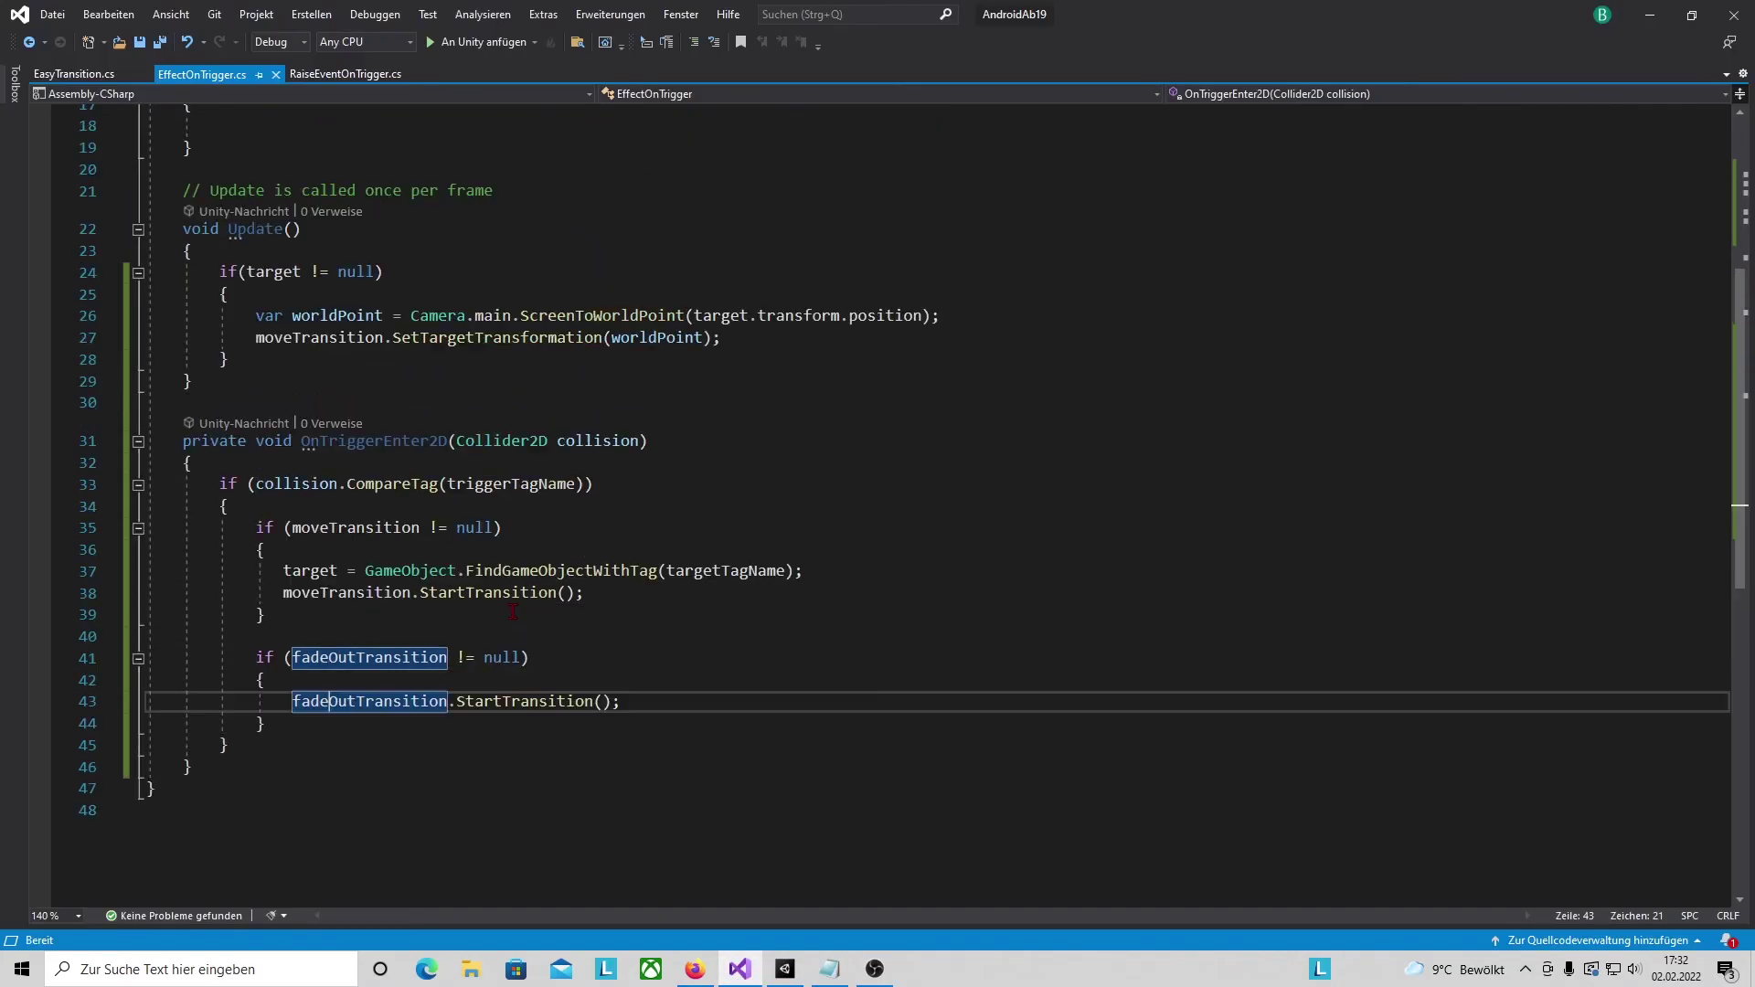
scroll(505, 581, up, 6)
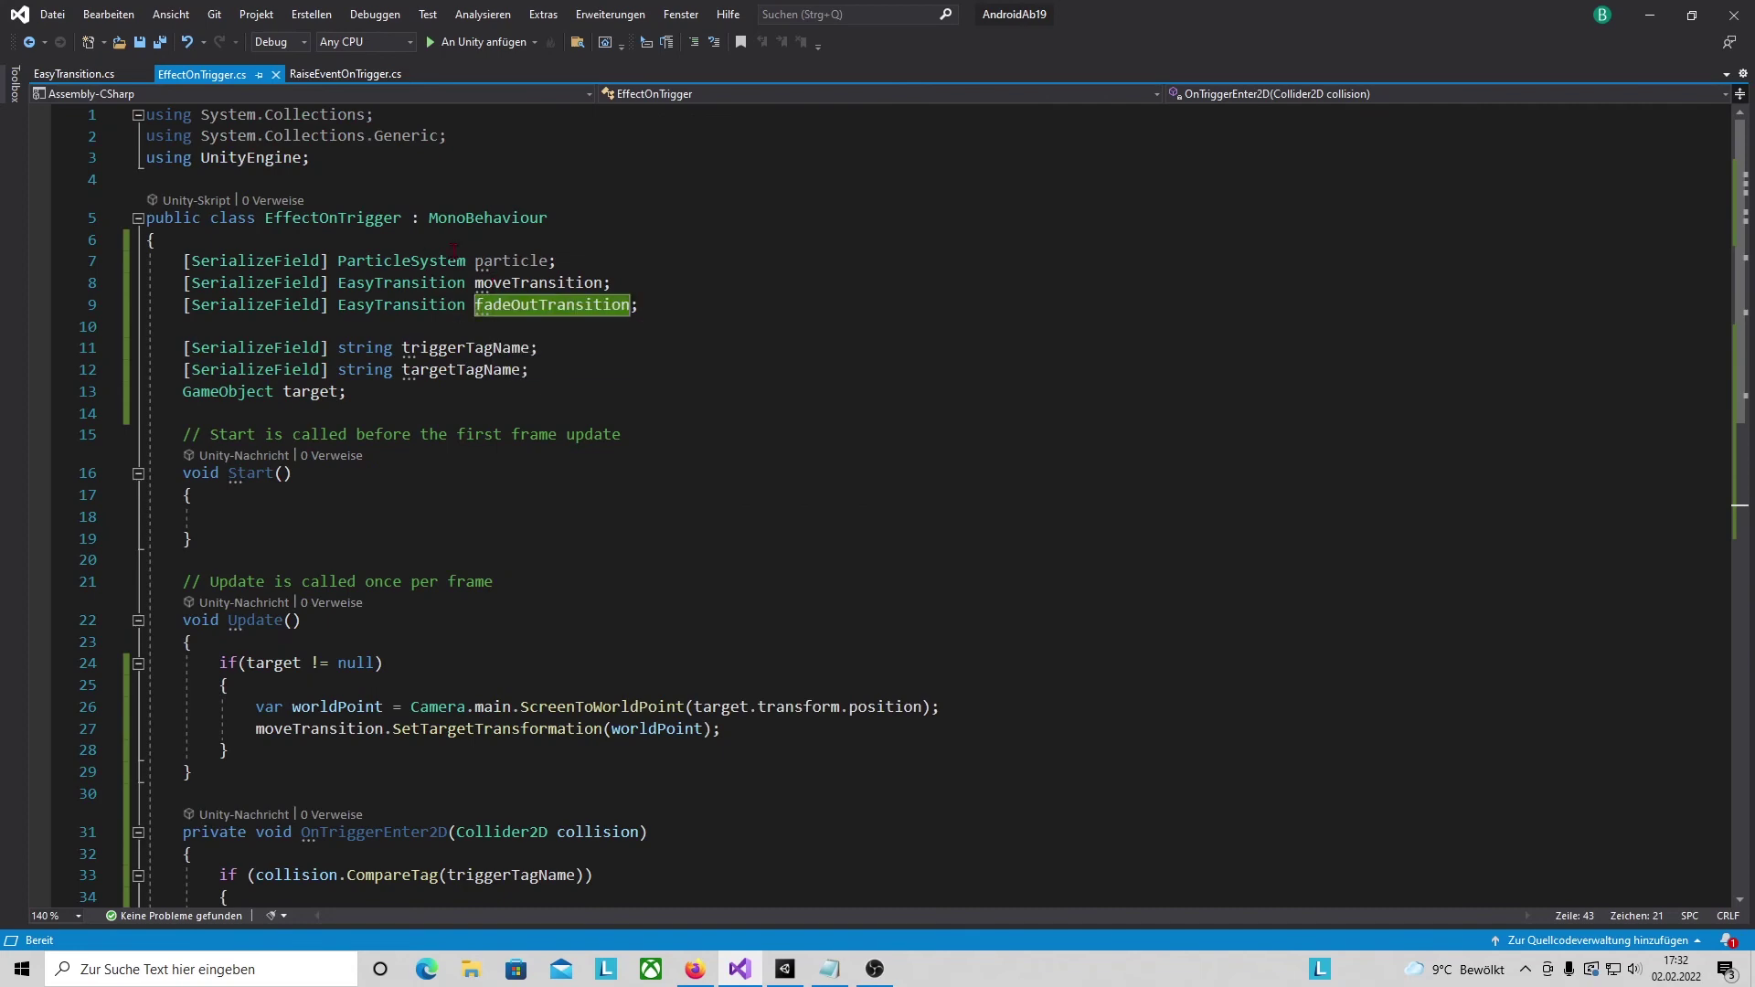
scroll(411, 697, down, 6)
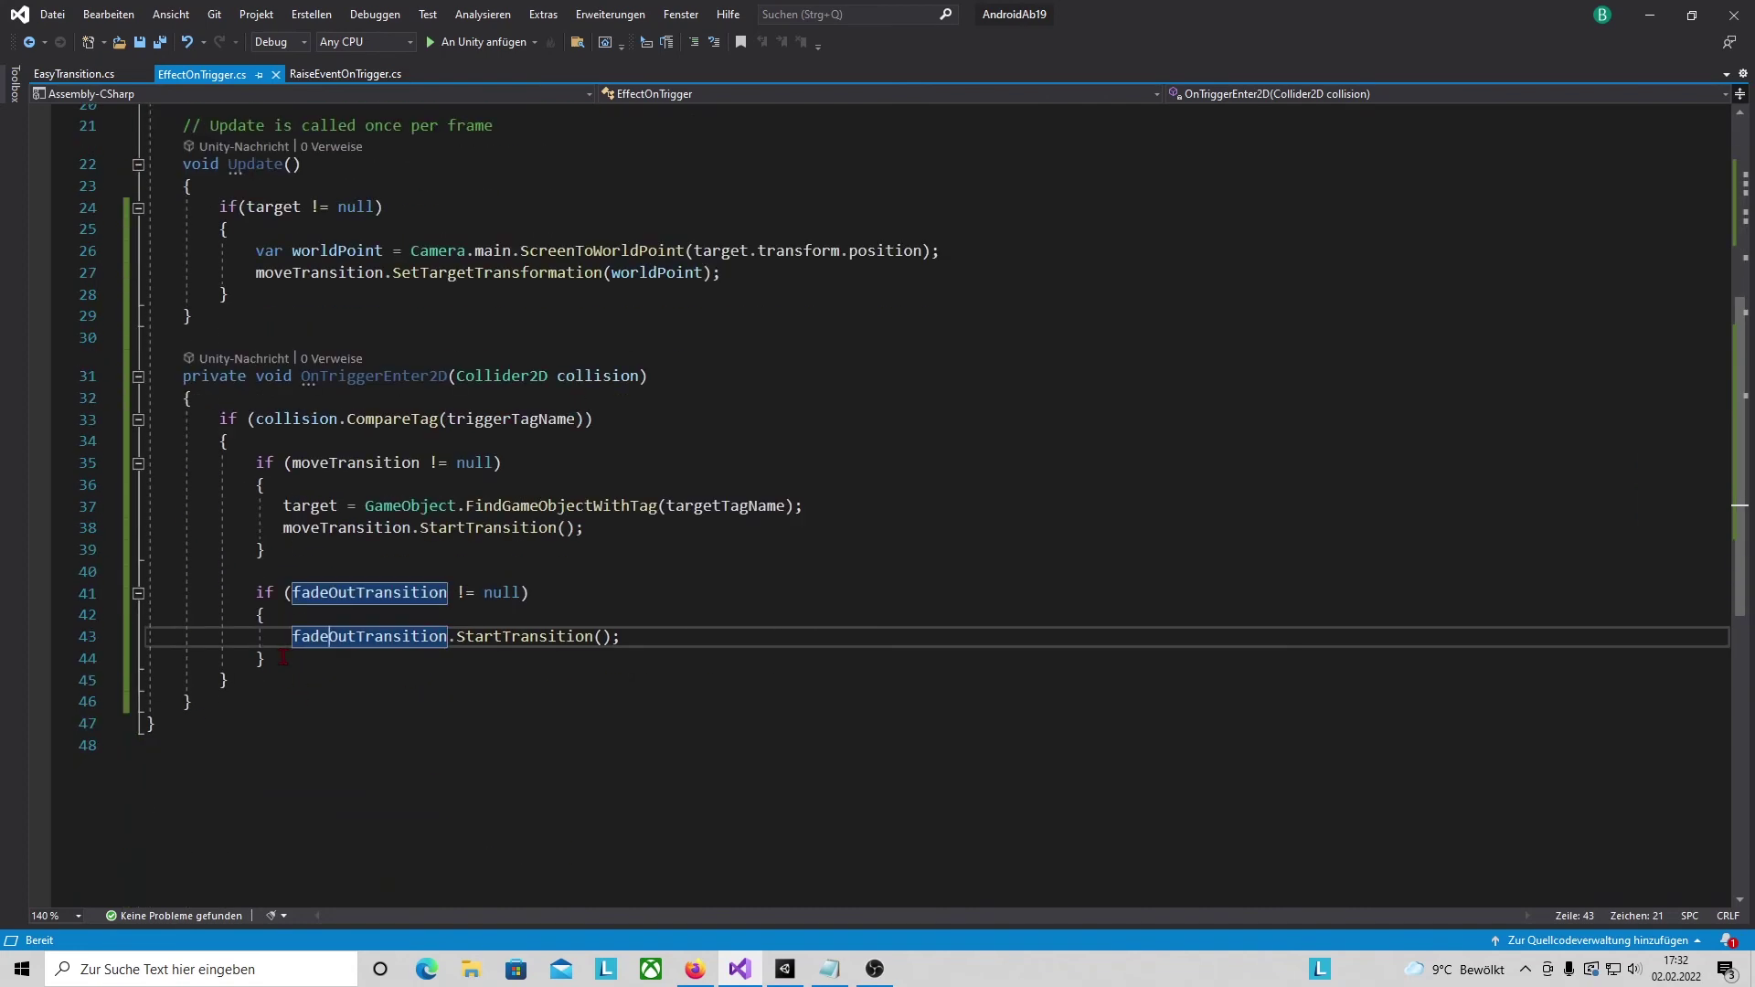
click(283, 657)
key(Return)
key(Return)
text(if(particle)
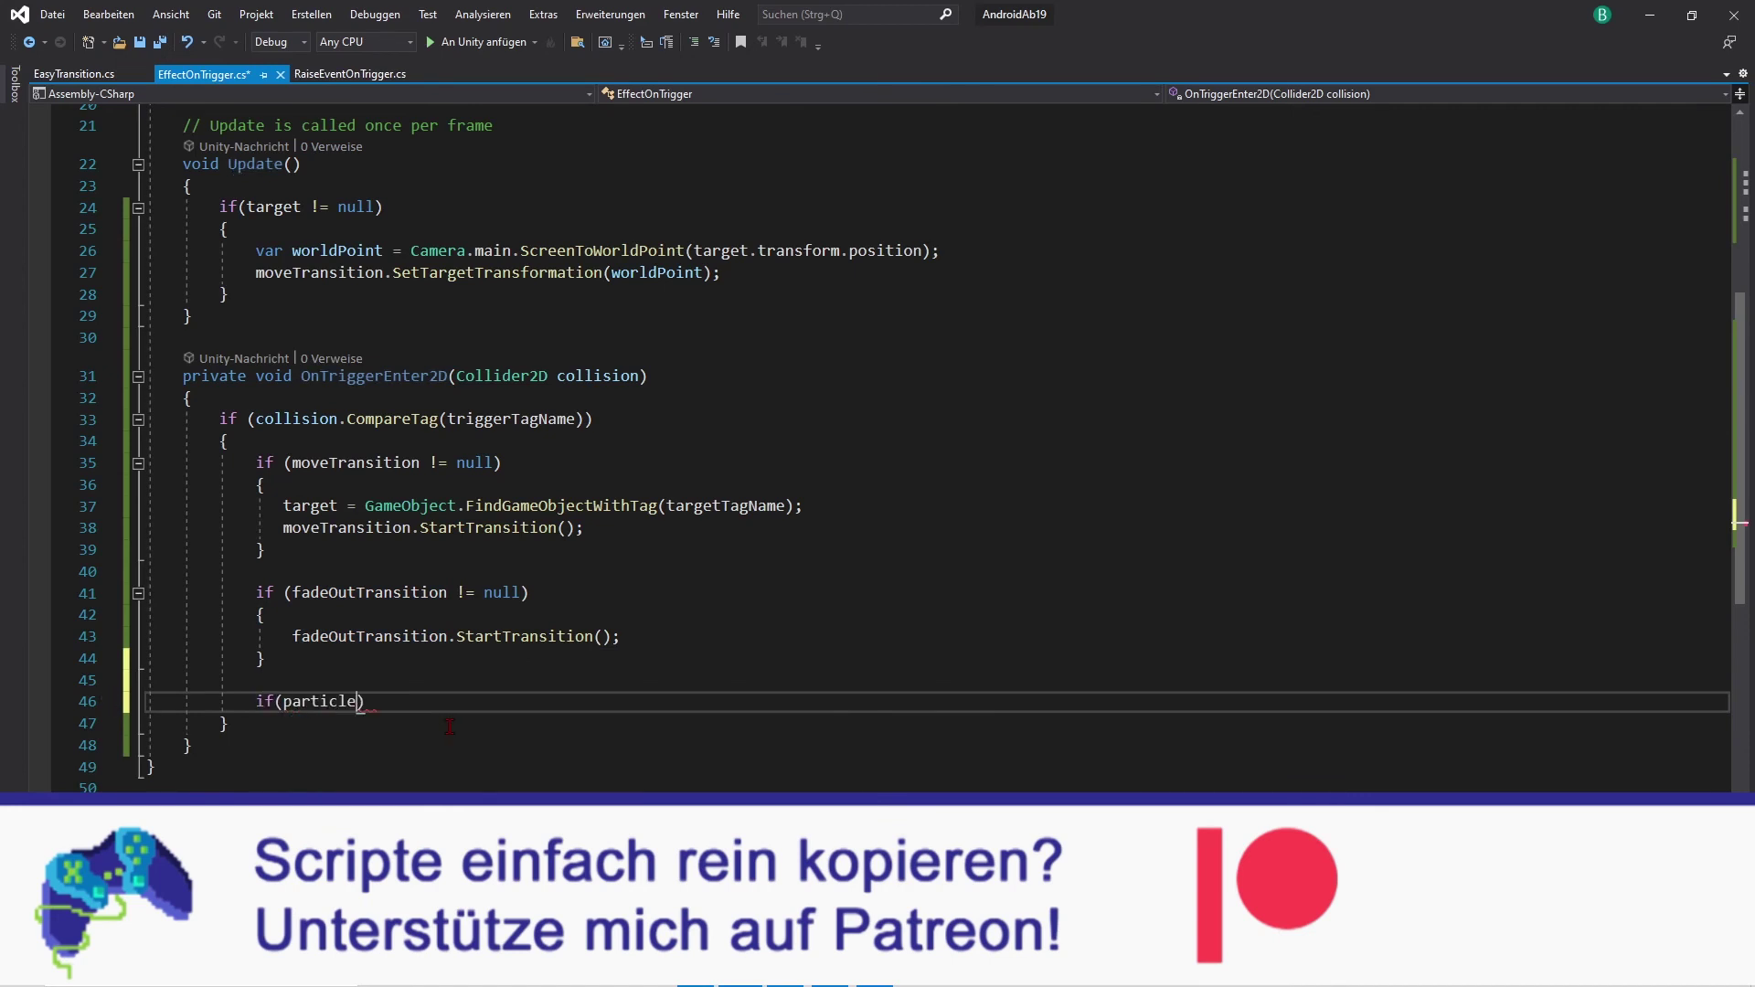
text( != null)
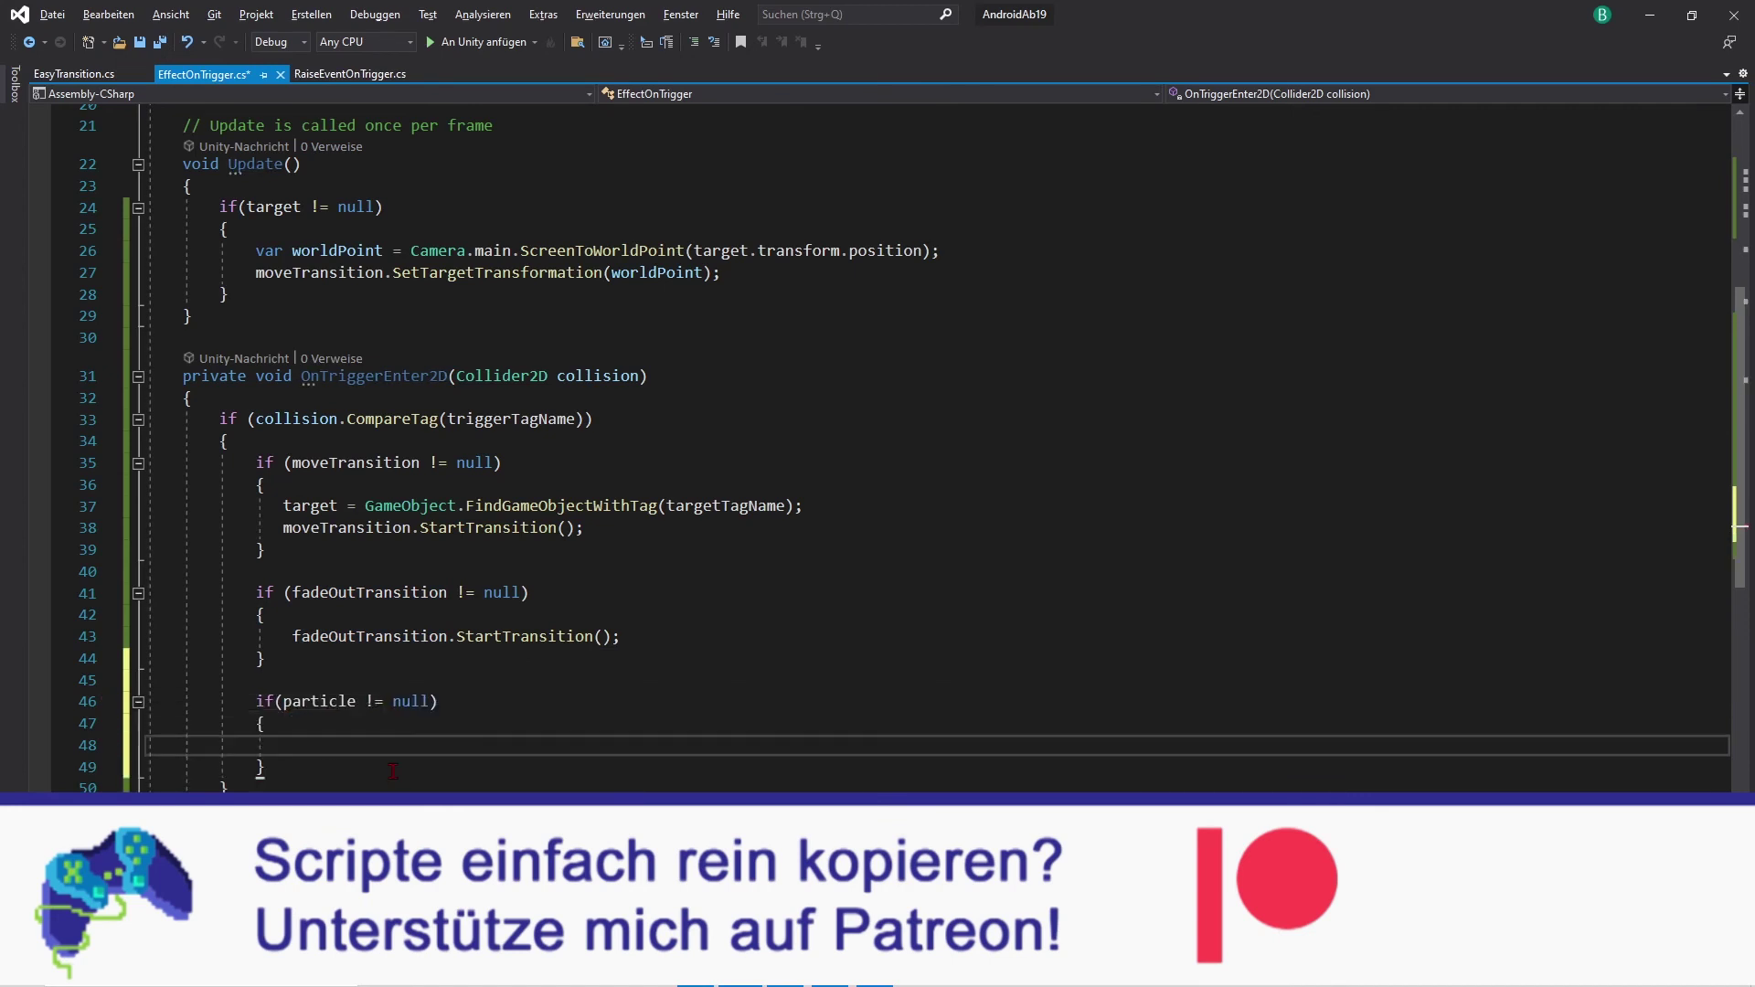
text())
key(Return)
text({)
key(Return)
text(pa)
text(r)
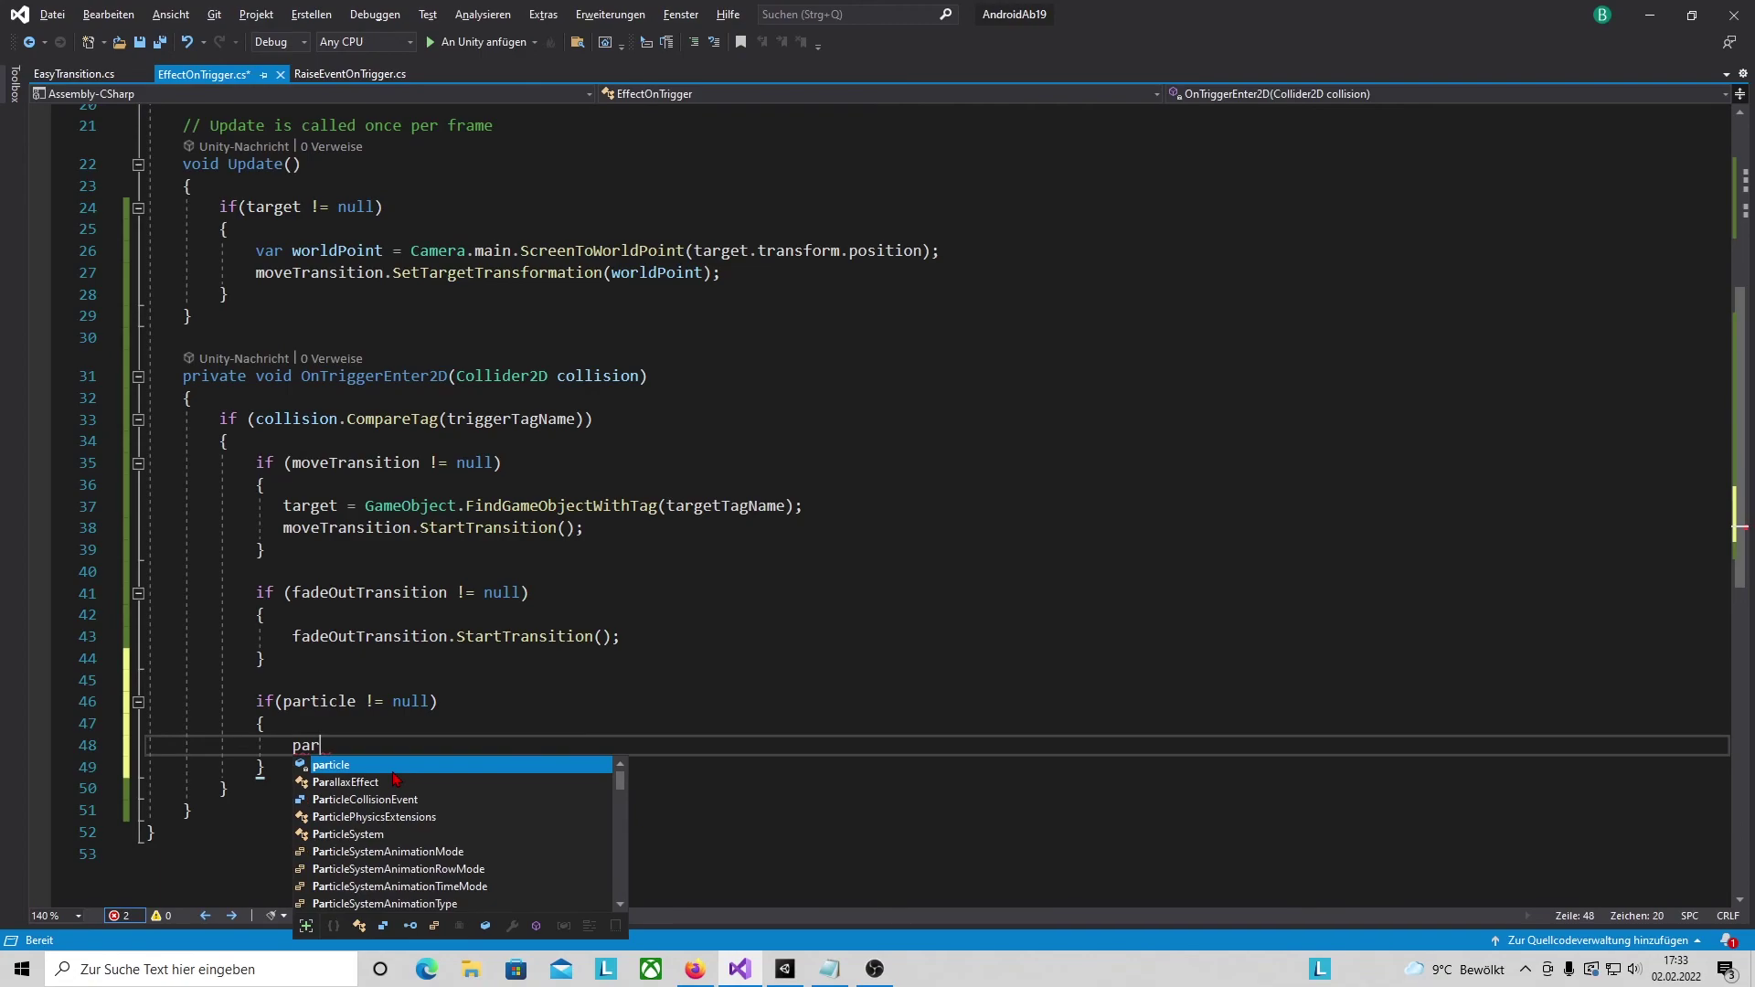
text(ticle.Play();)
key(ctrl+s)
click(791, 980)
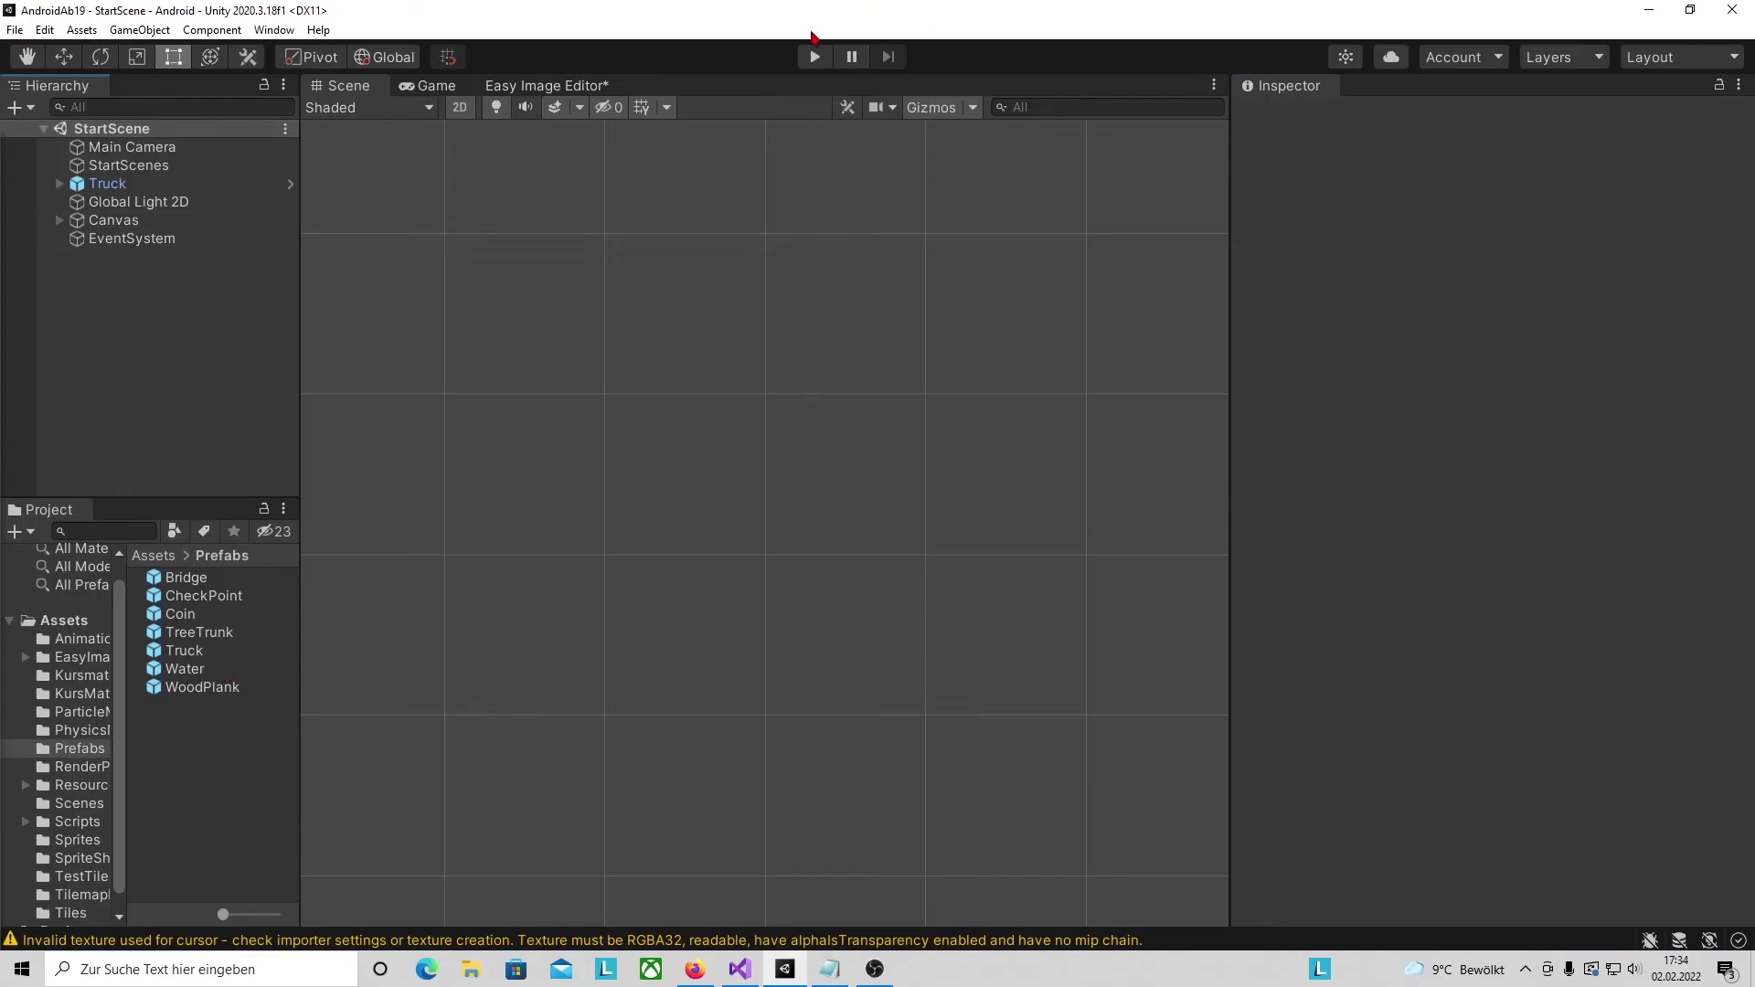
- Play-test a coin pickup, set the particle Start Size to 3, then restart the level from the Pause menu
click(817, 62)
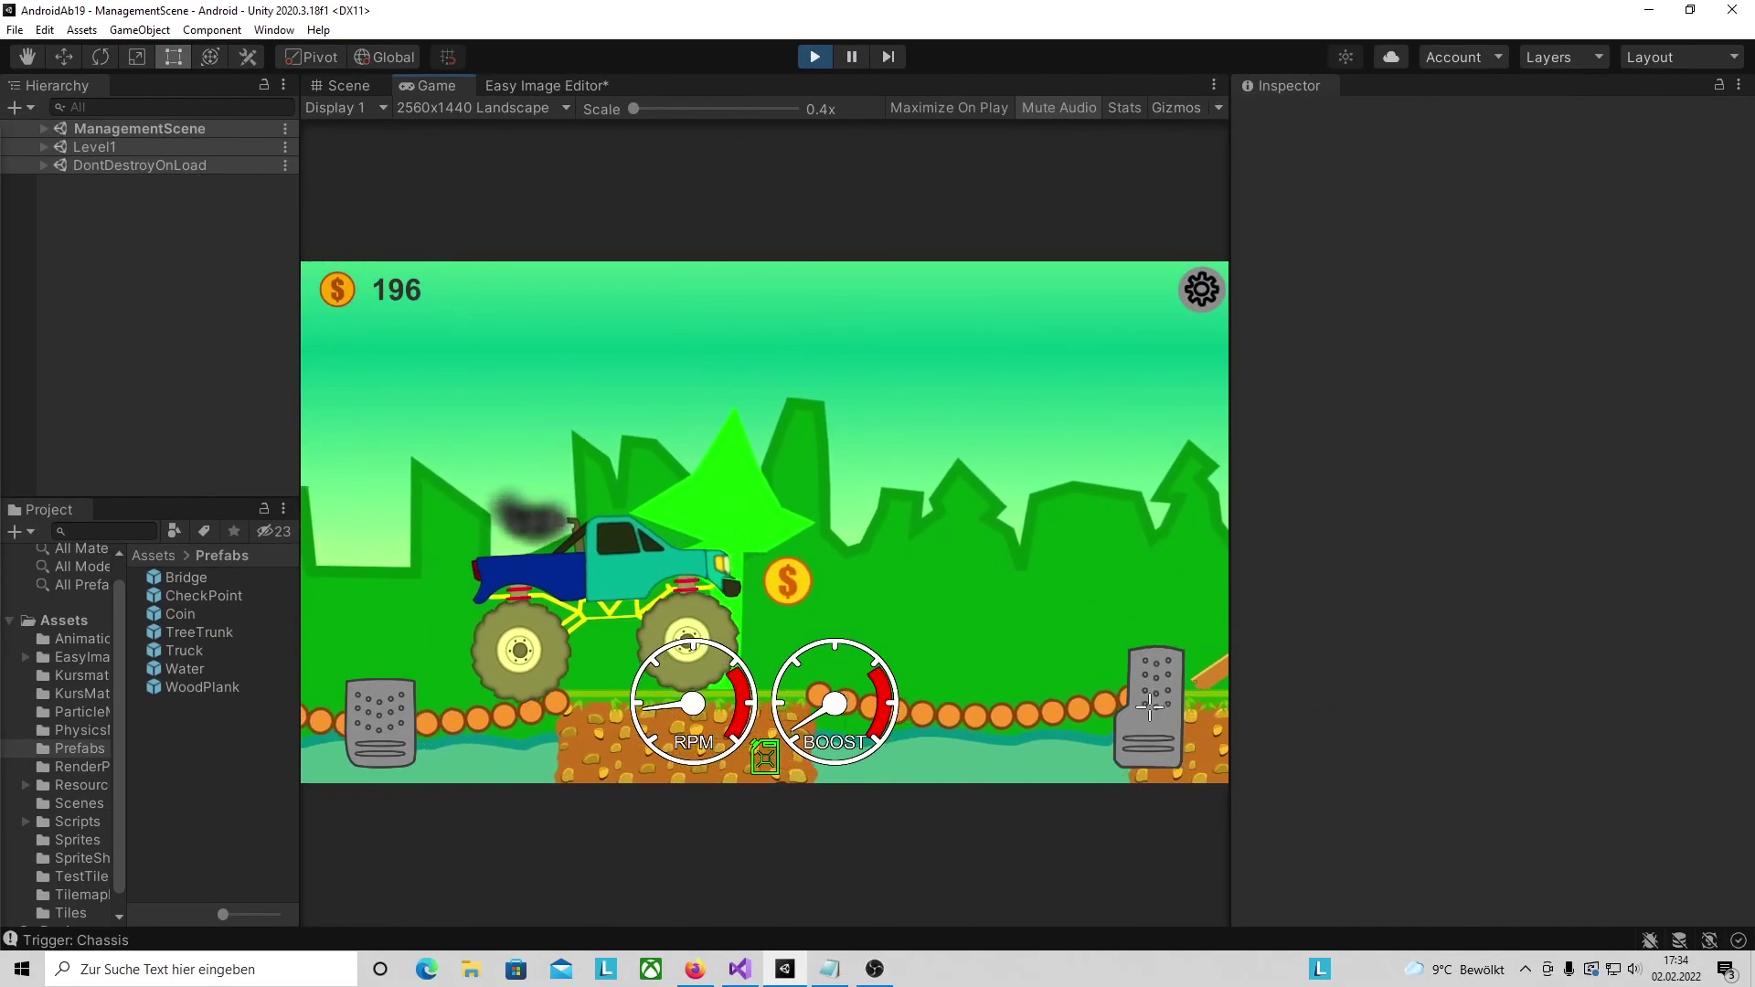
drag(1150, 706, 1153, 711)
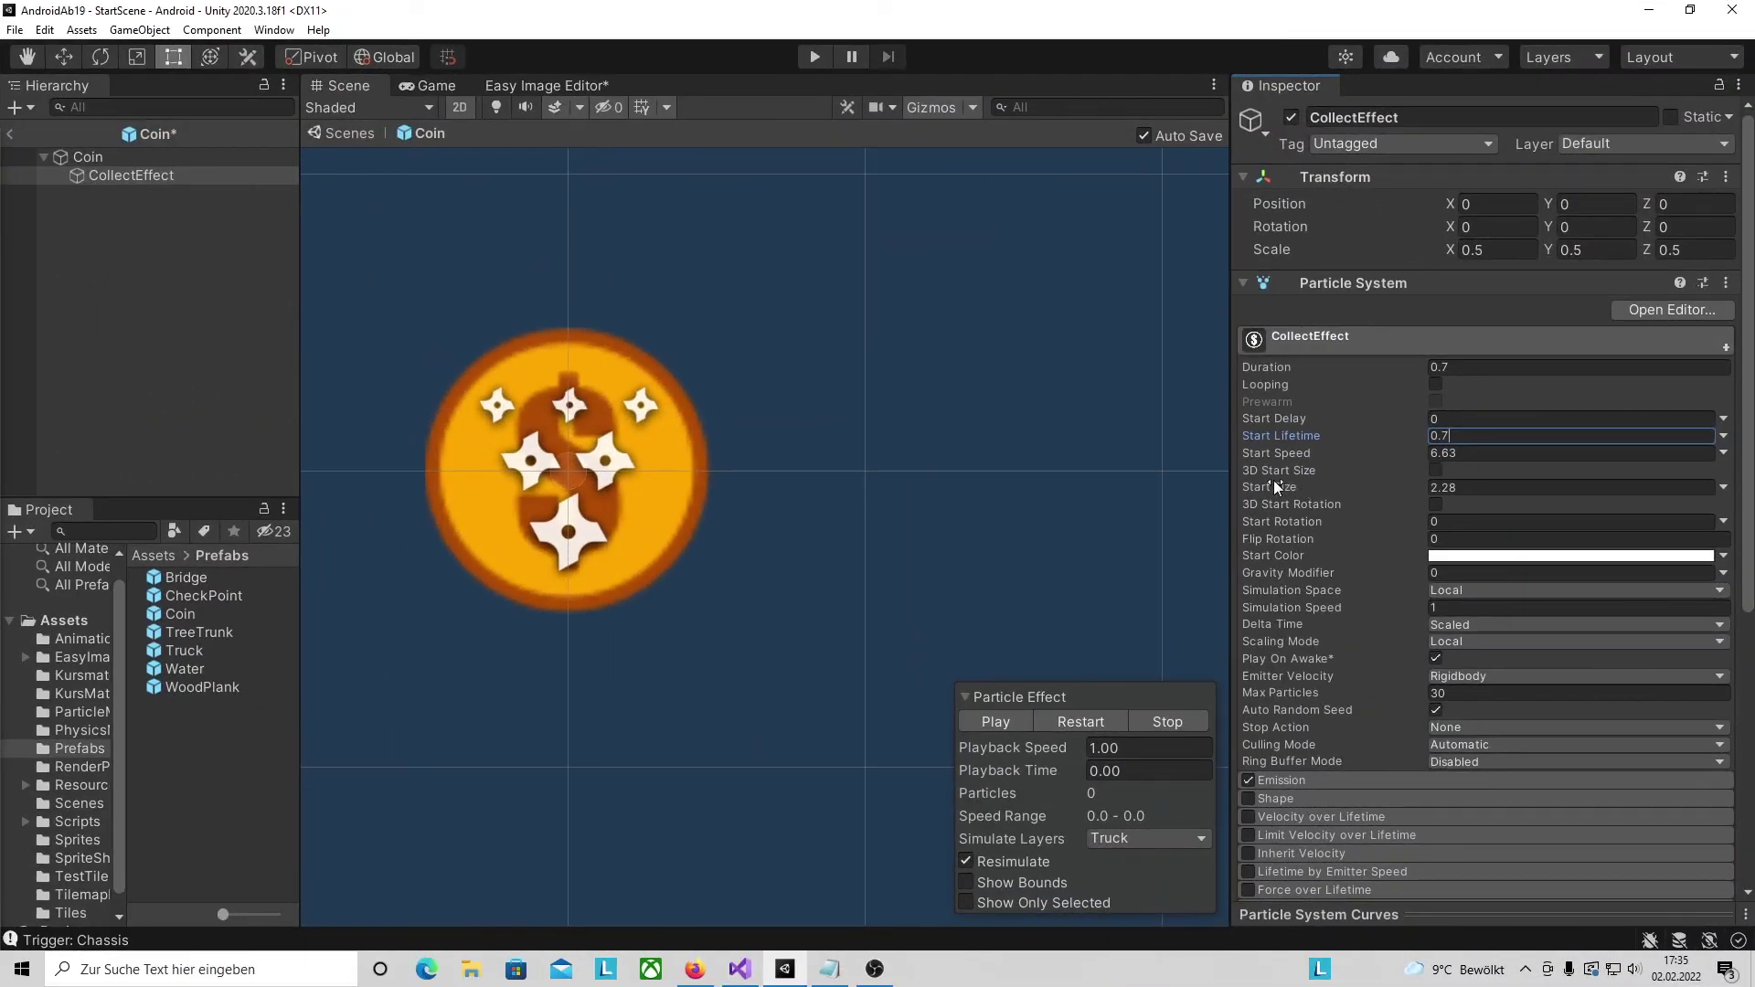
click(1446, 487)
text(3)
click(998, 724)
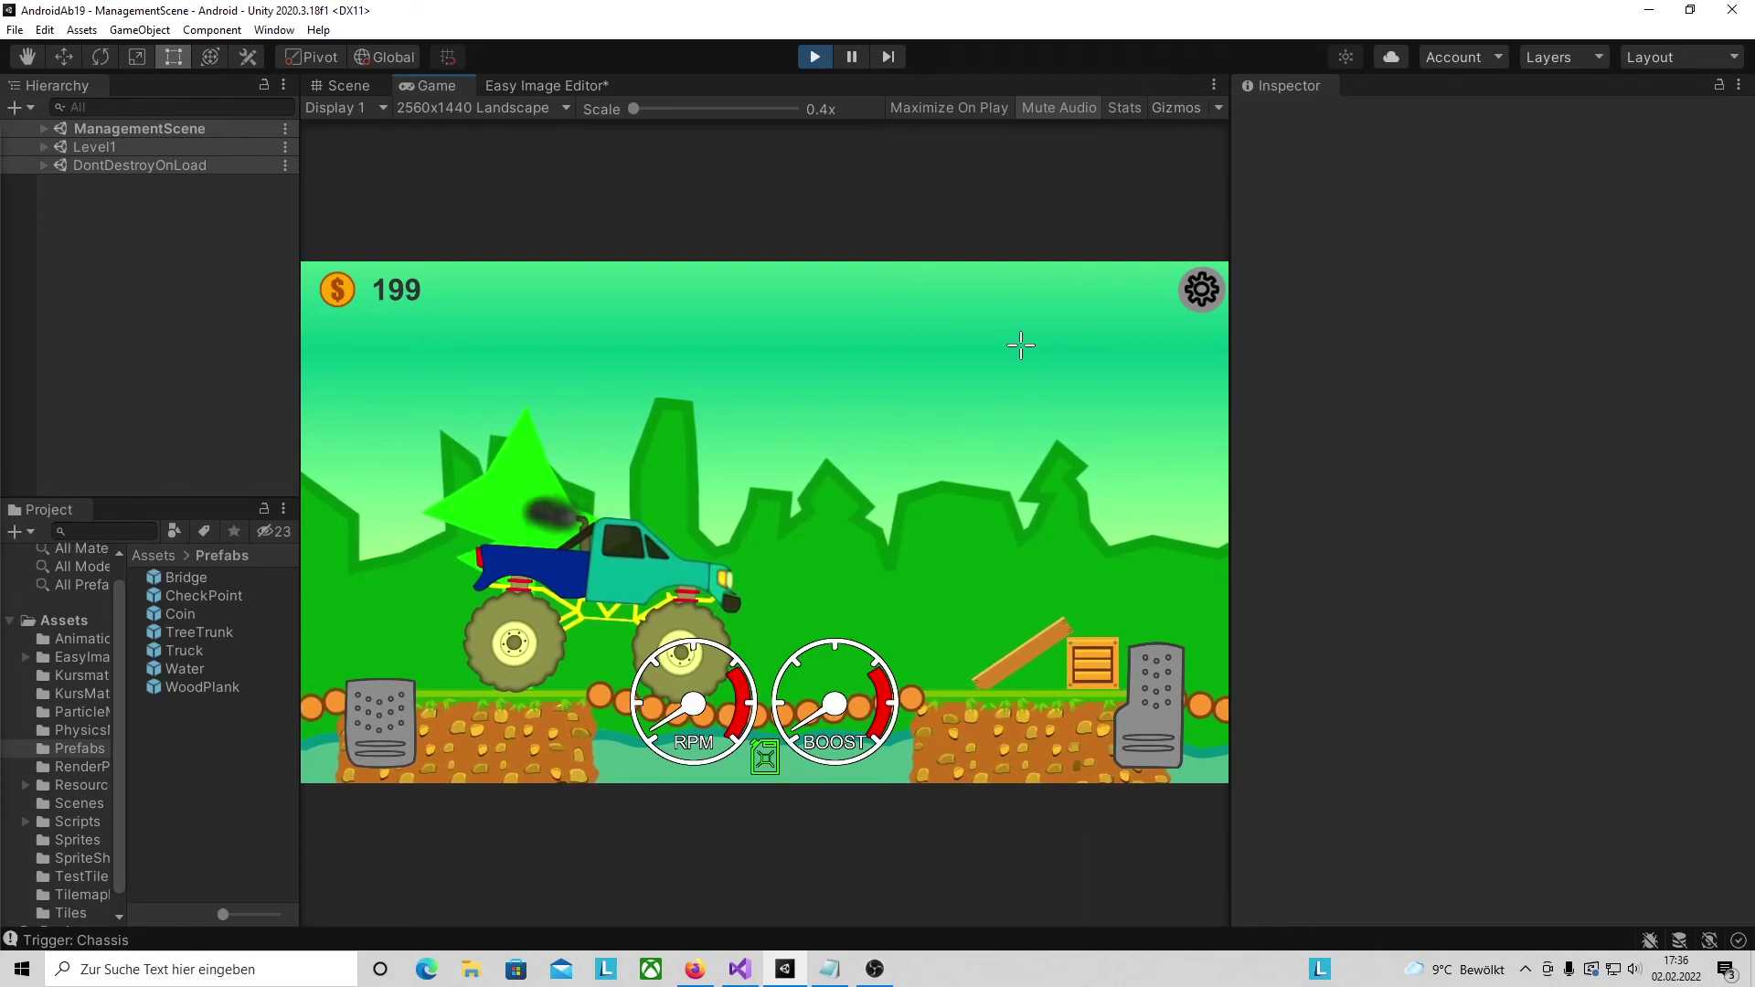
click(1201, 290)
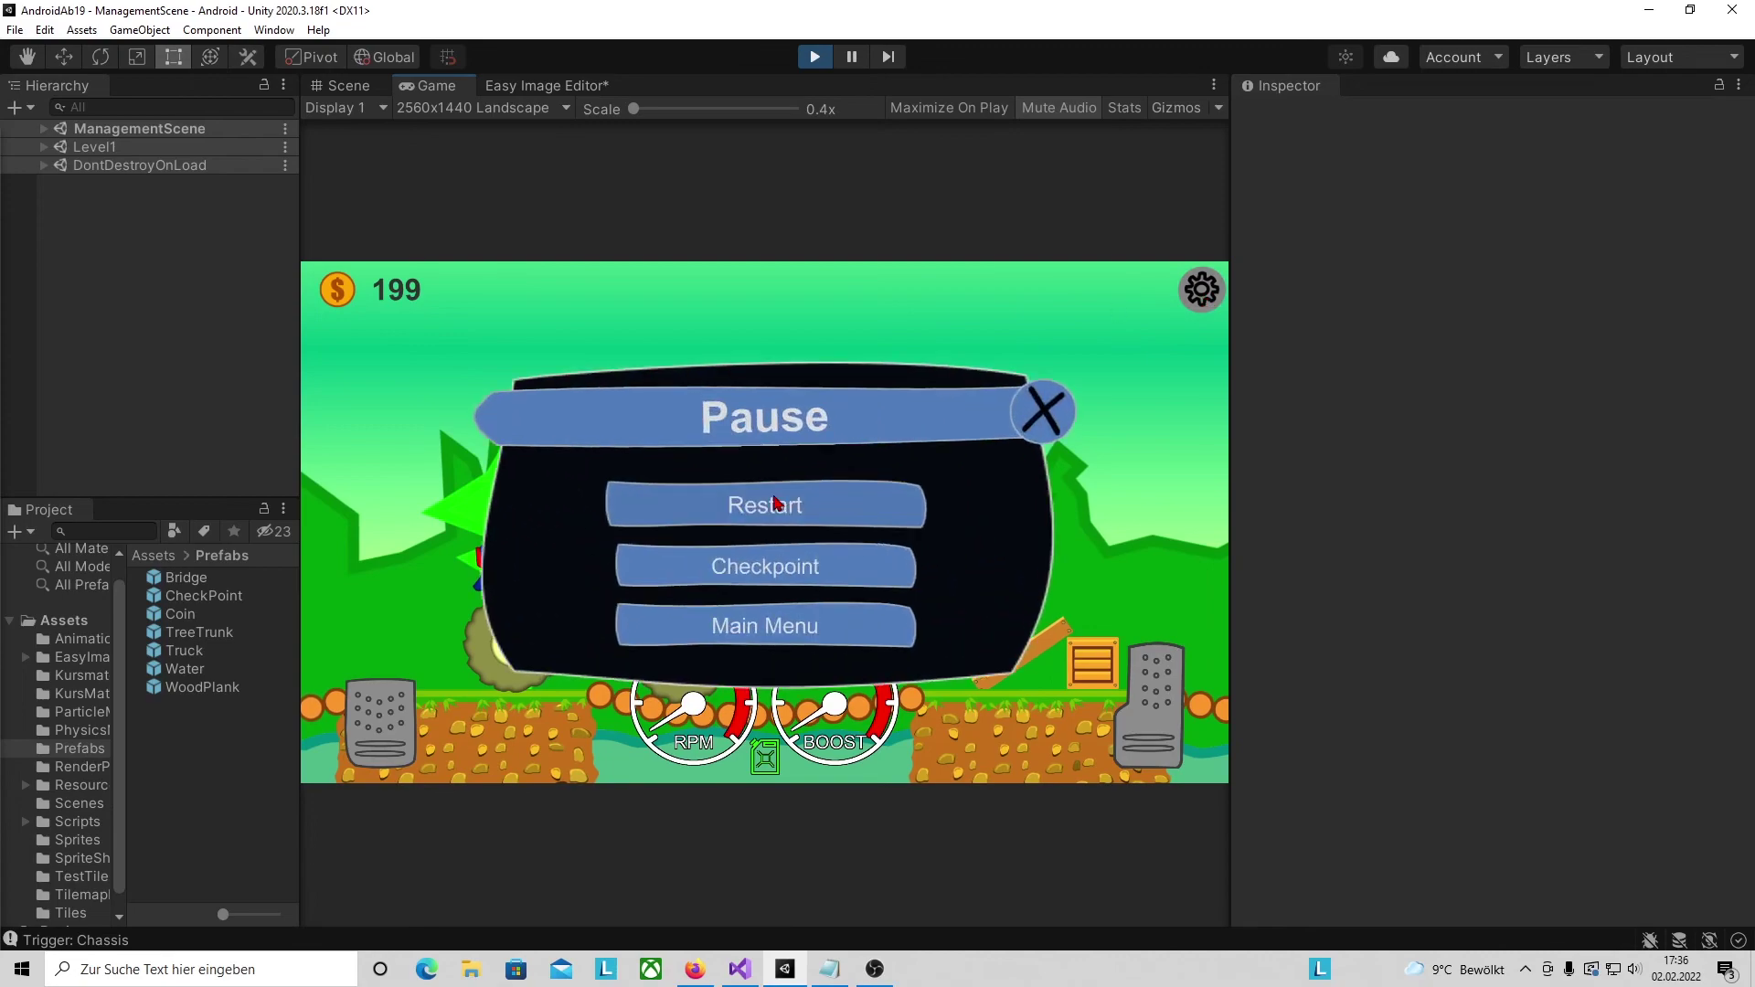
click(775, 503)
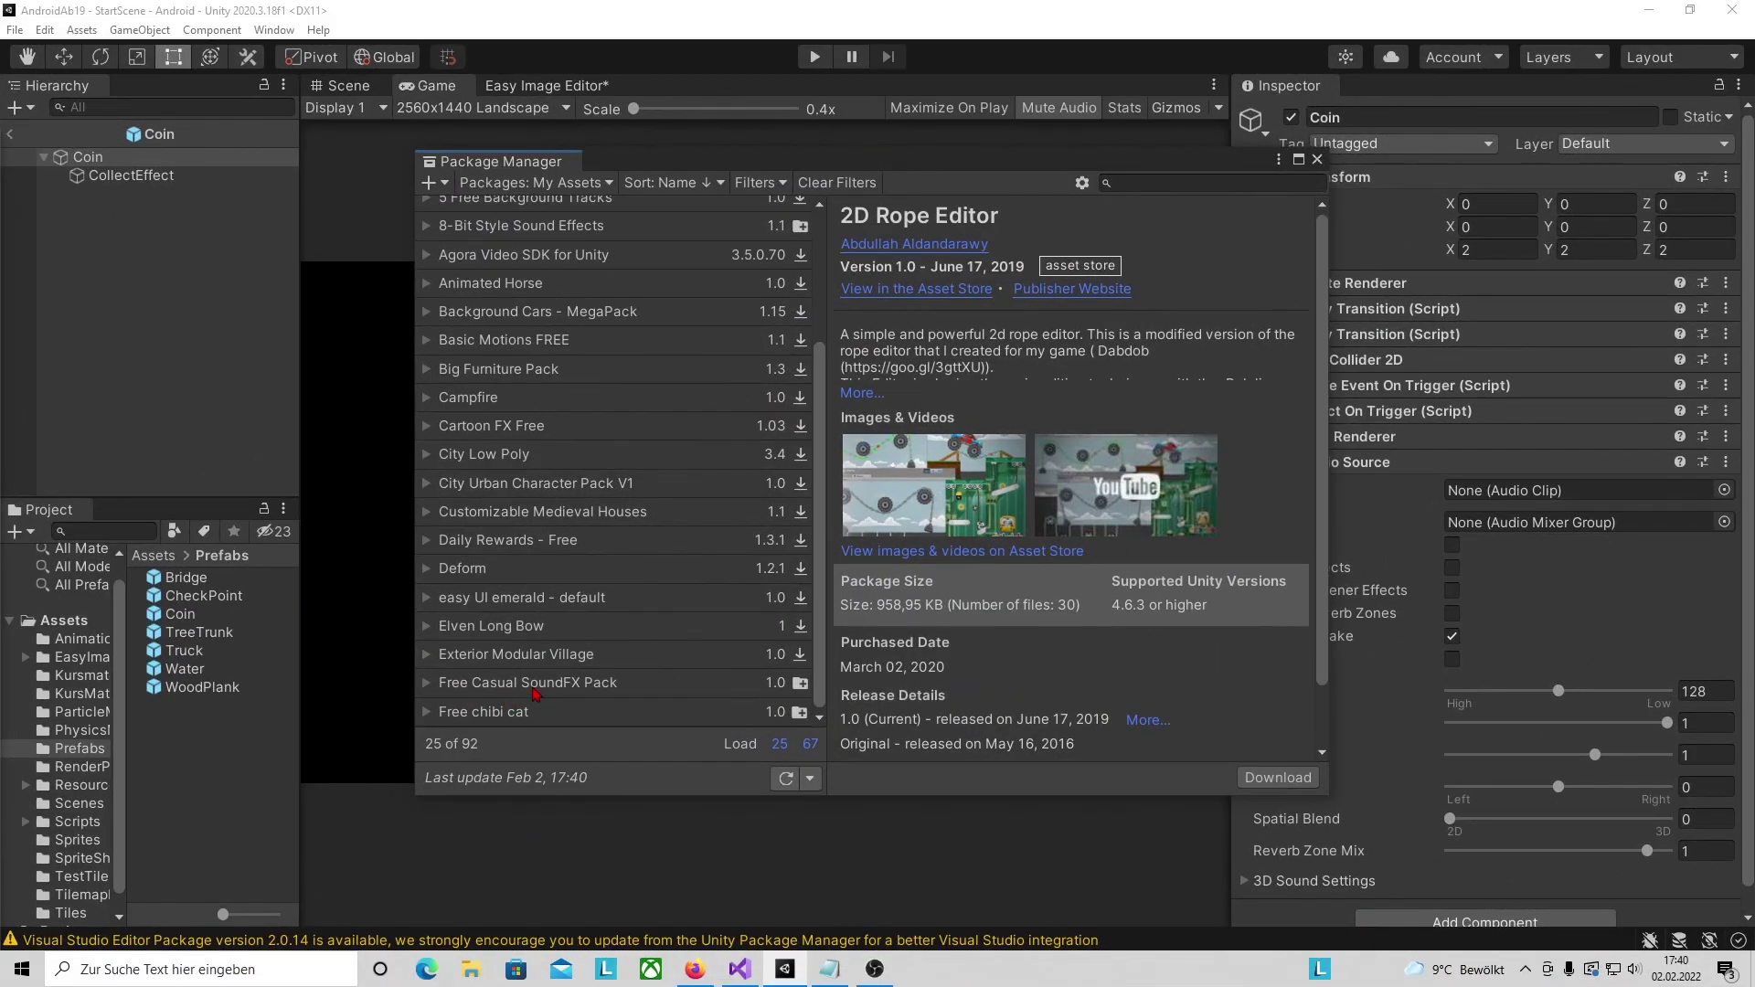
- Show the Free Casual SoundFX Pack details and minimize the music player after previewing Pickup Soft
click(476, 685)
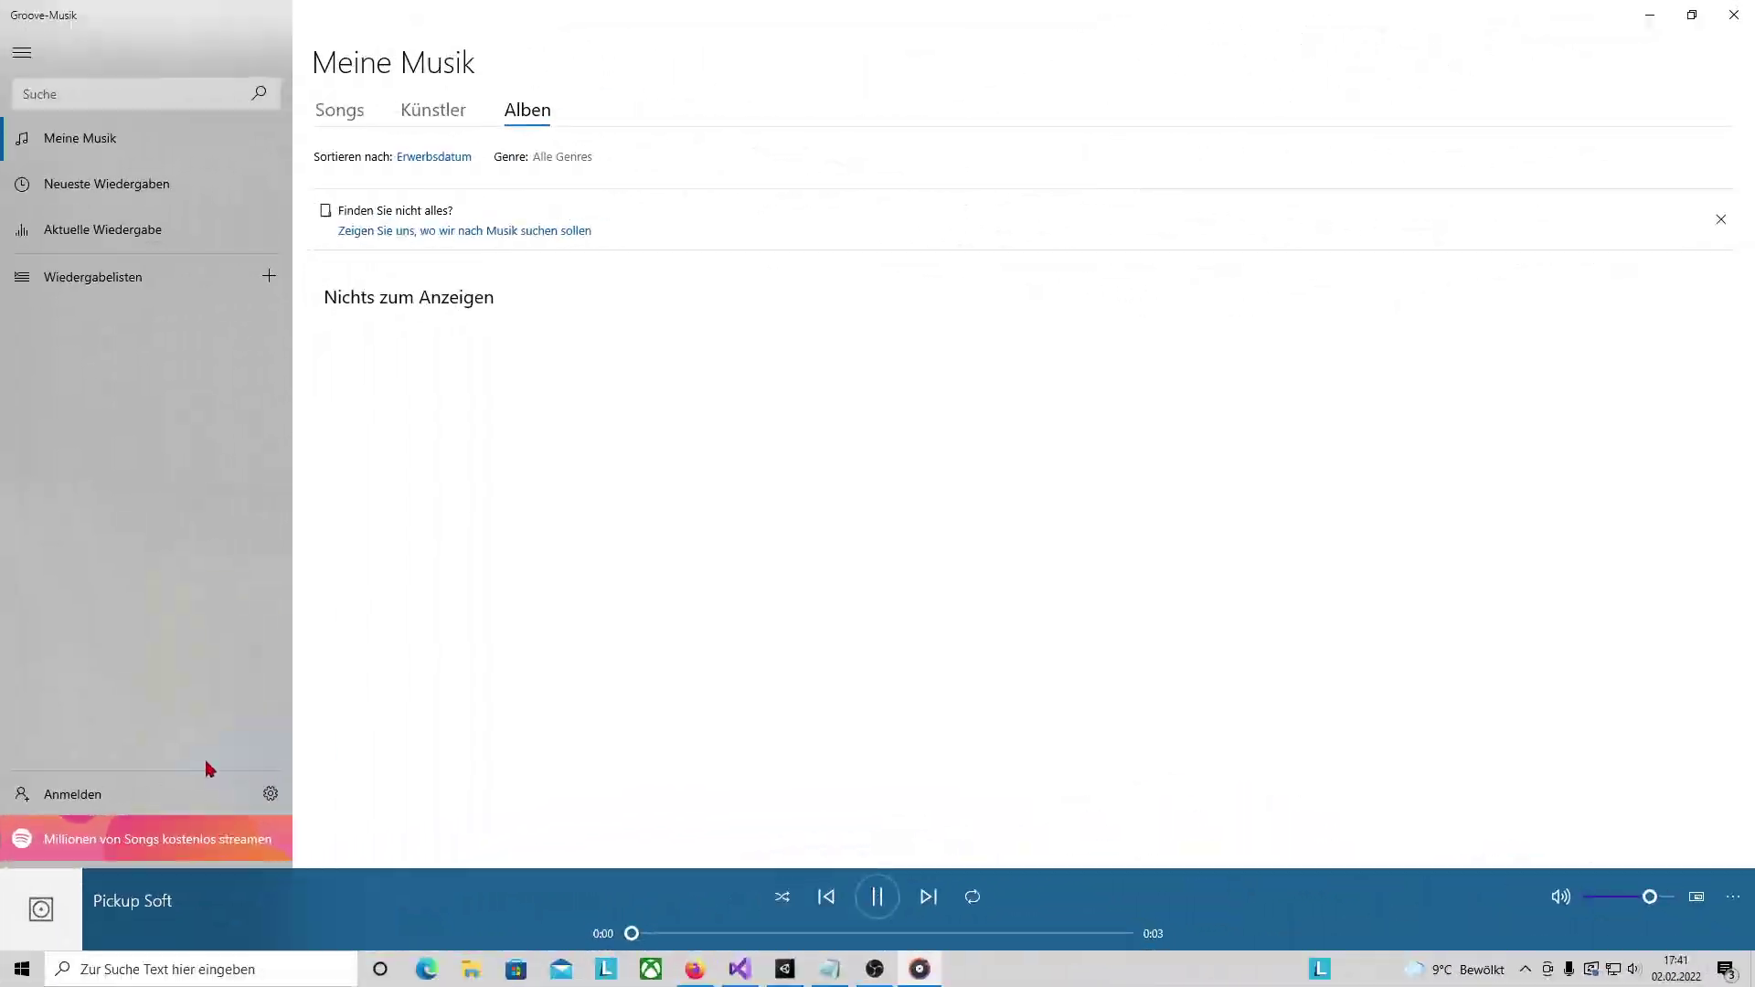
click(1650, 15)
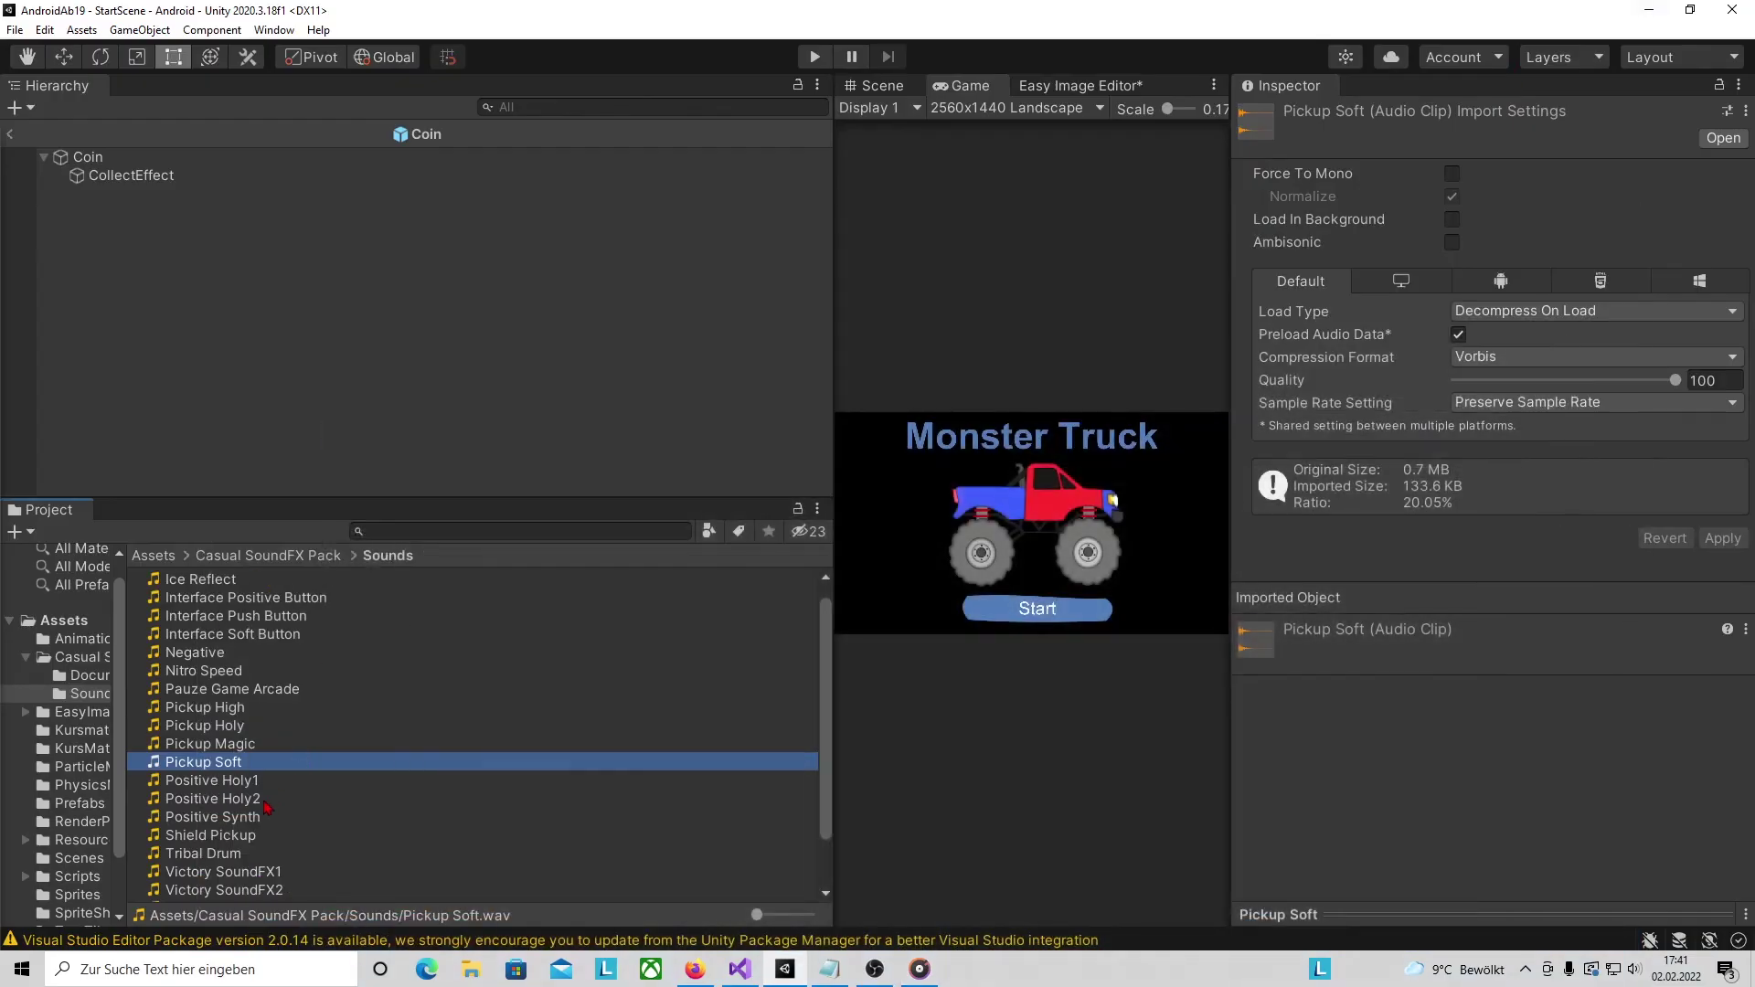
- Assign Pickup Soft as the Coin's Audio Source clip
click(88, 157)
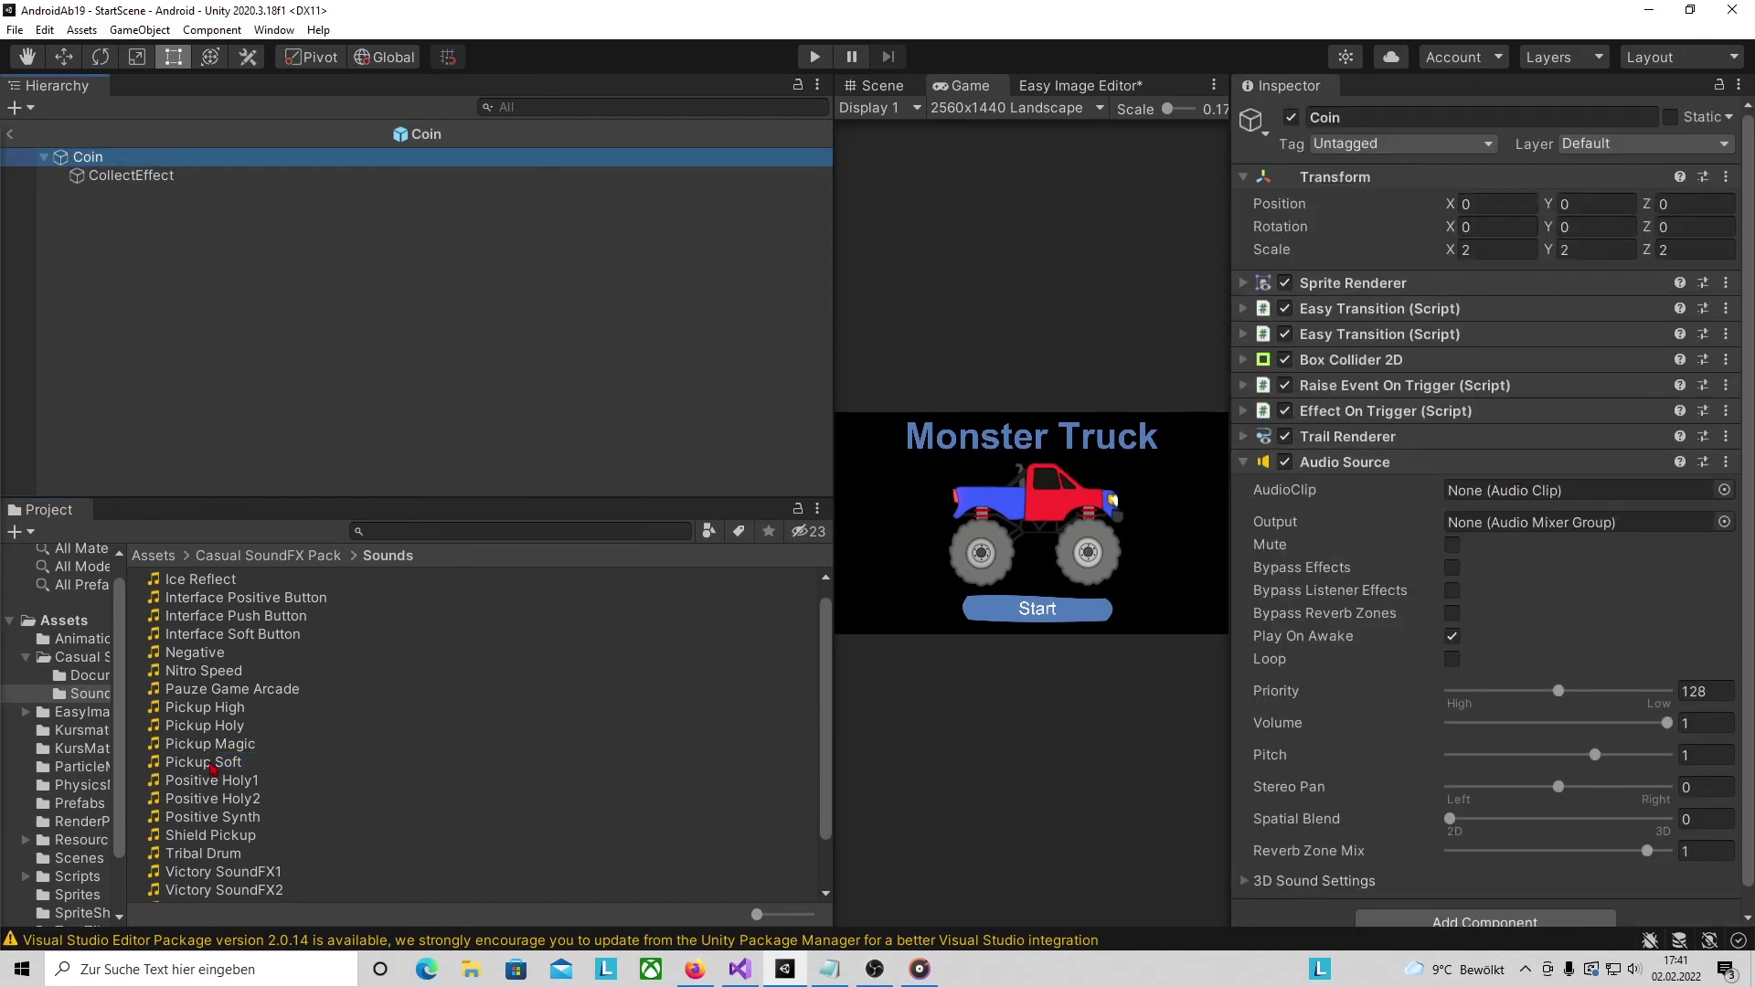
drag(212, 770, 1541, 498)
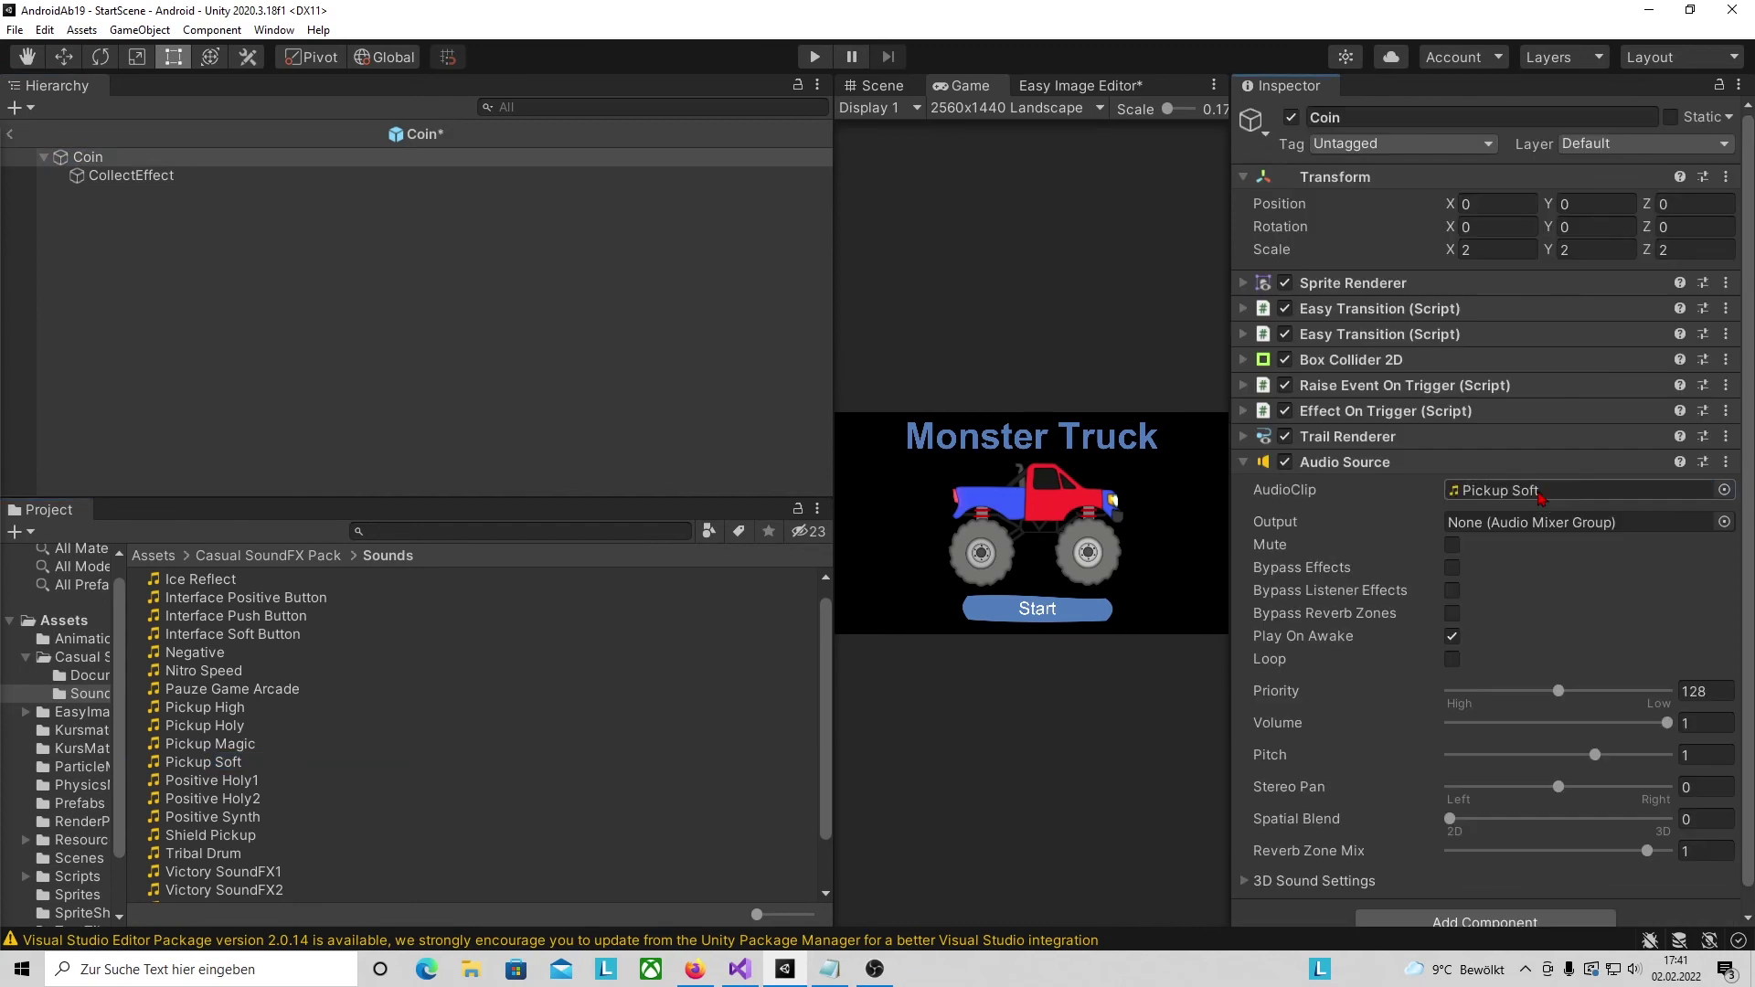
click(269, 755)
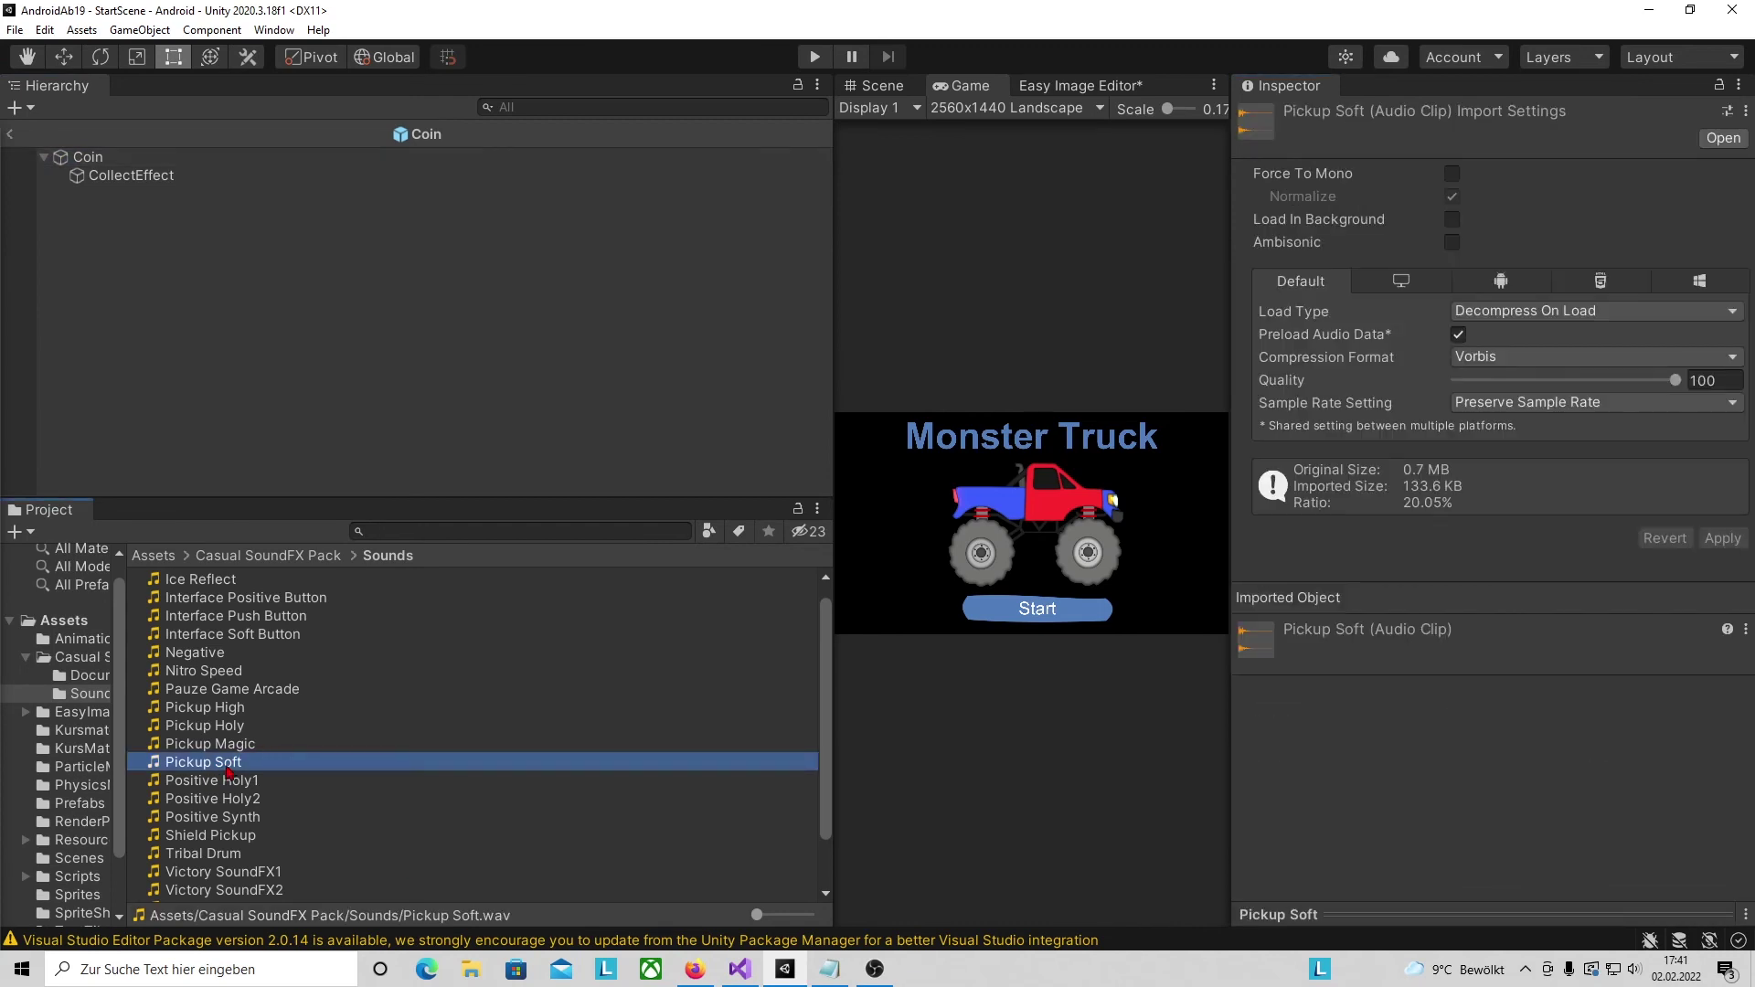
- Set Pickup Soft's compression Quality to 30, apply it, and collapse the Coin's Audio Source
click(1705, 381)
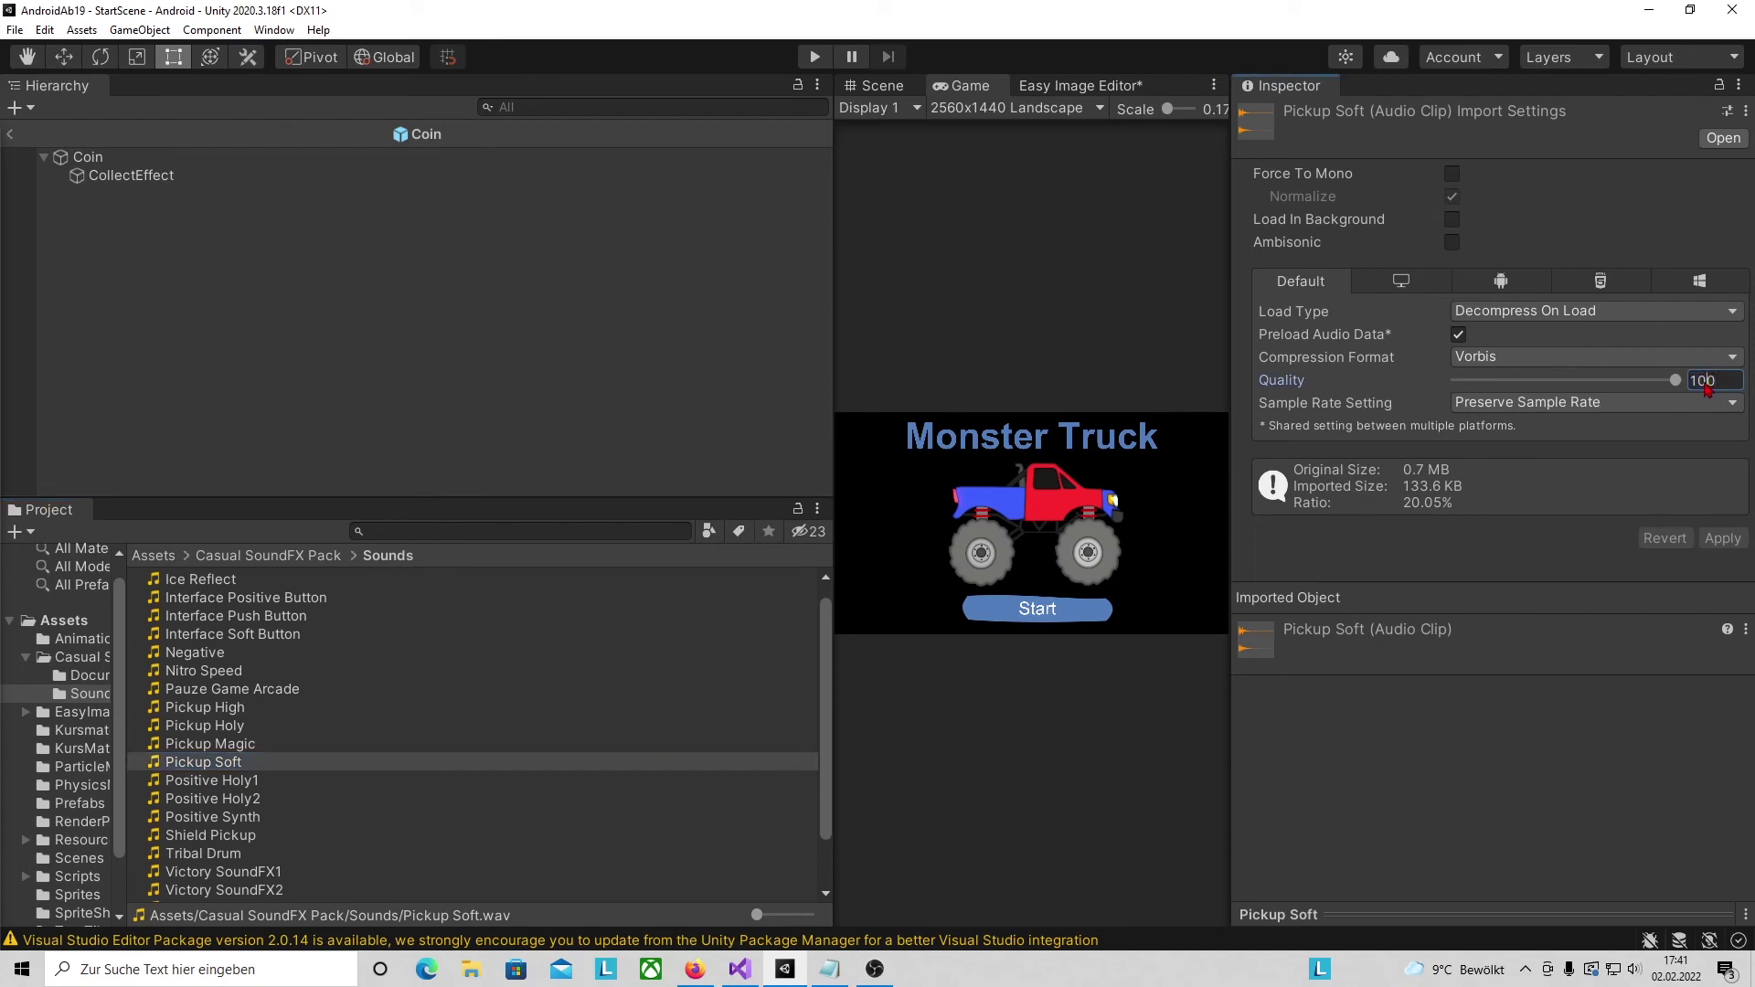
text(500)
key(BackSpace)
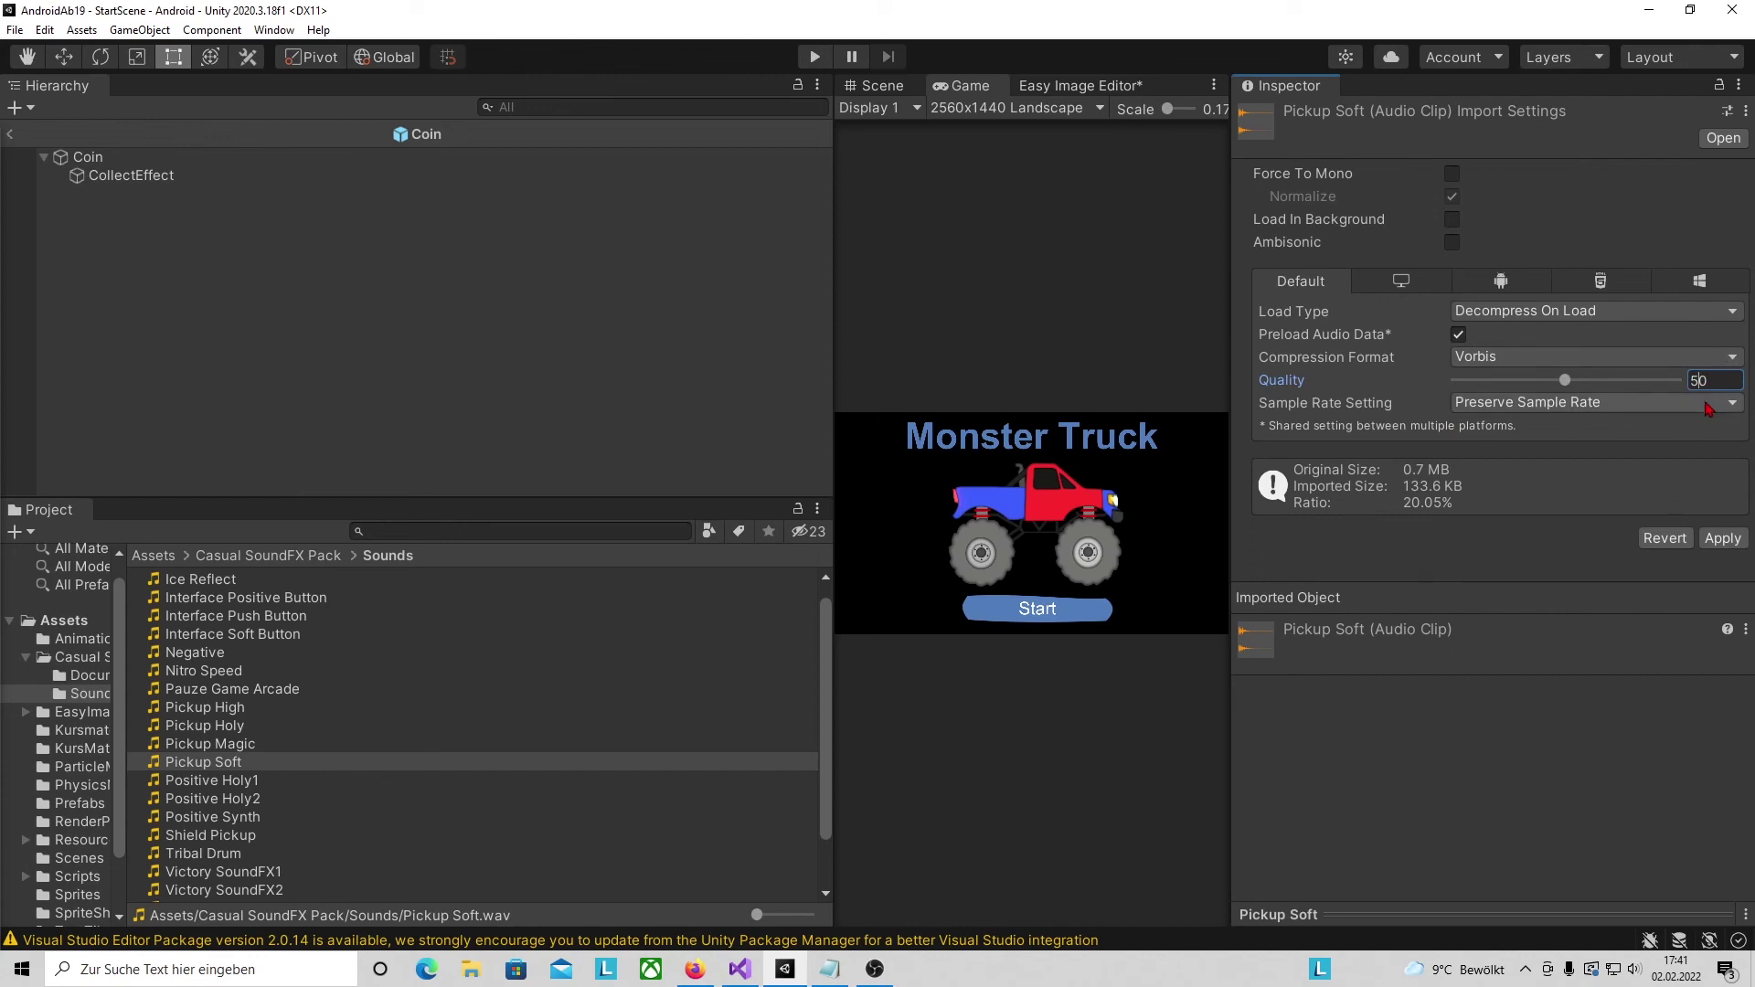
key(BackSpace)
text(3)
click(1736, 537)
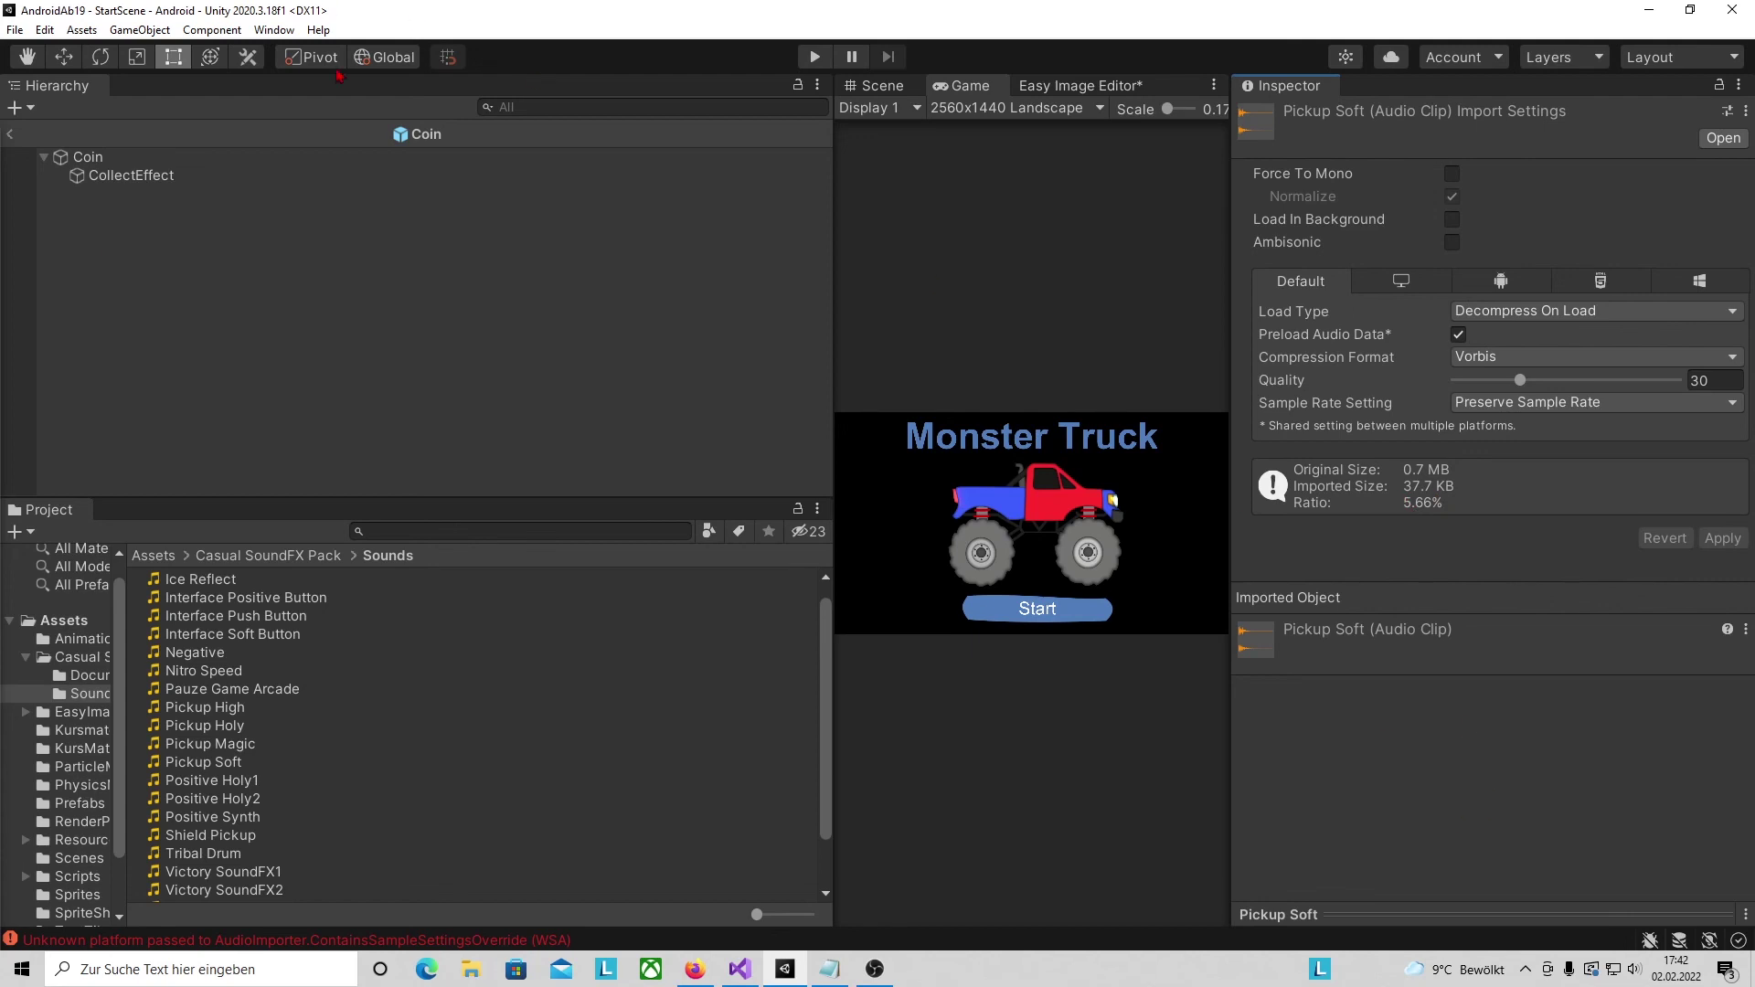
click(97, 161)
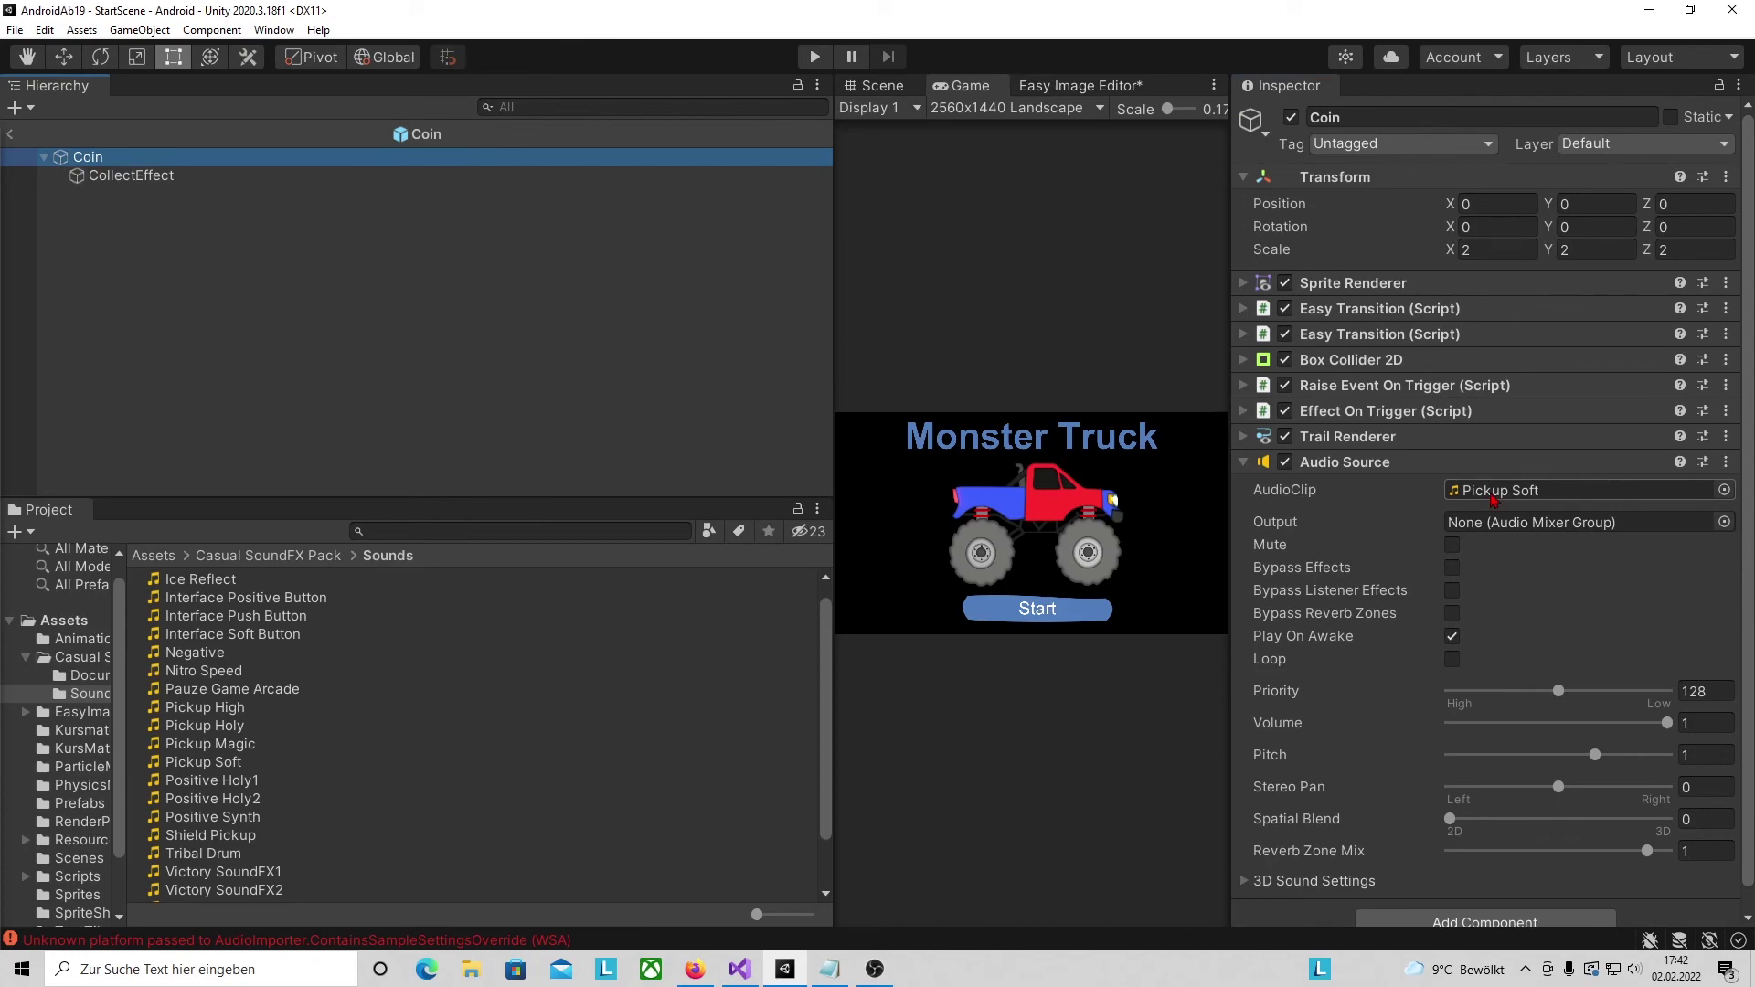
click(1246, 466)
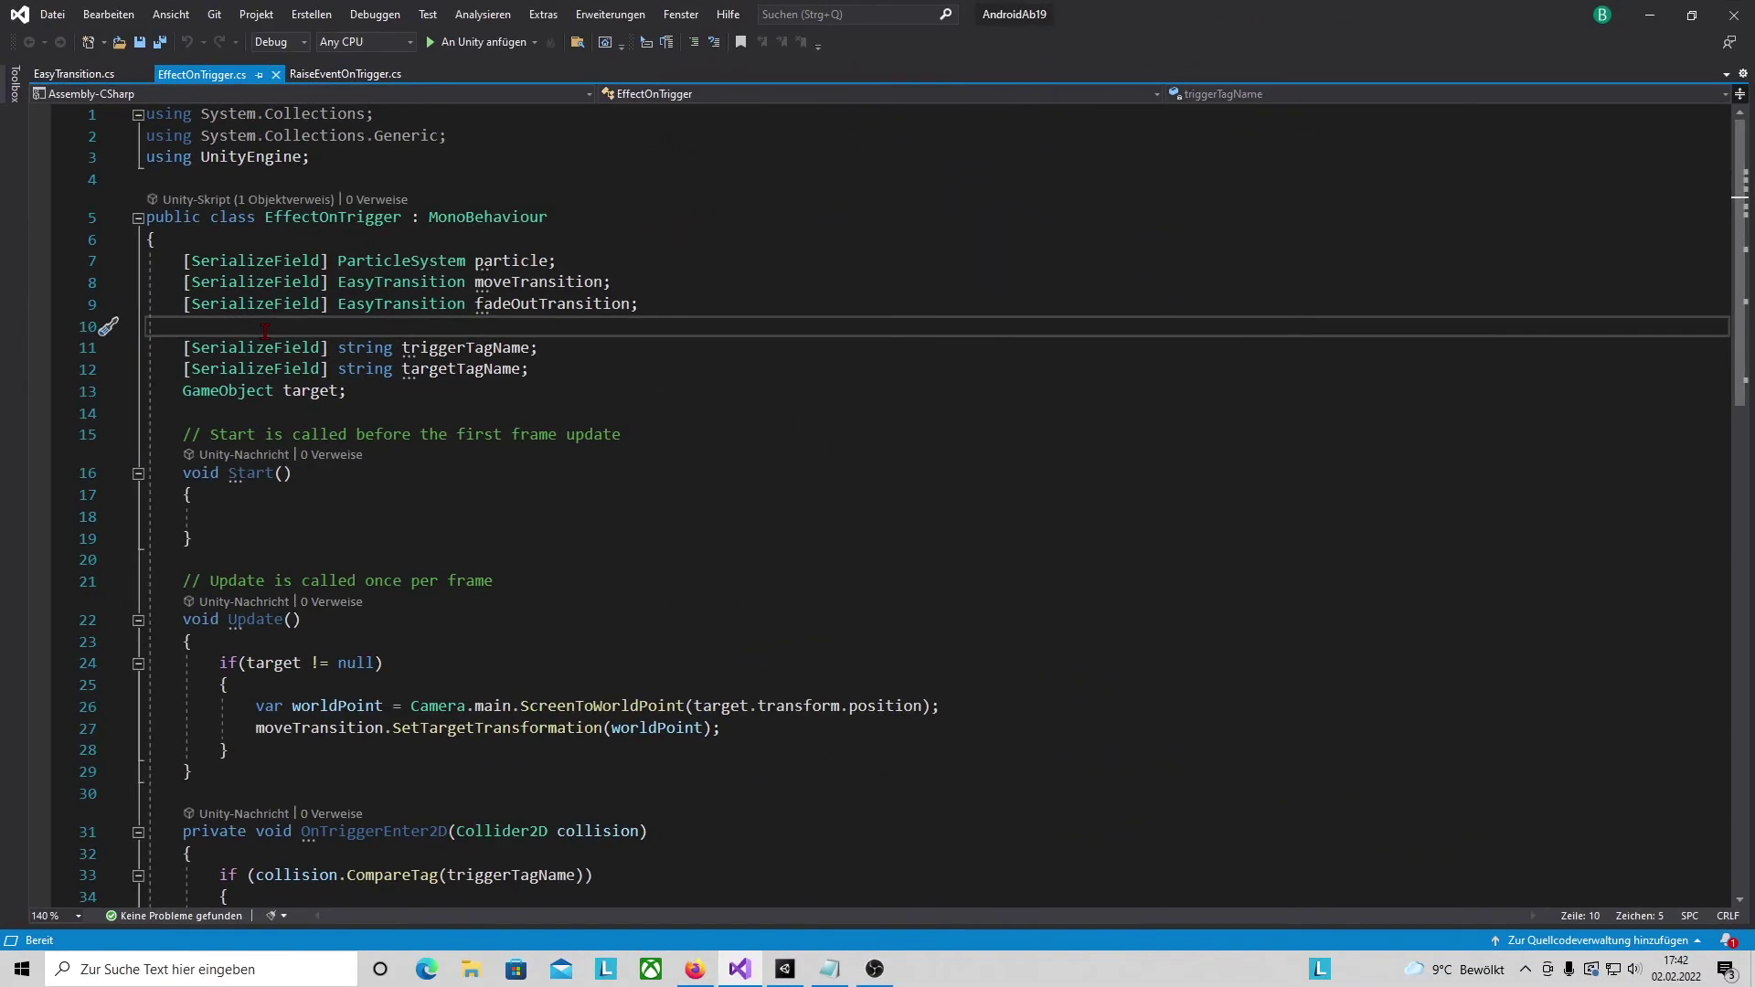
- Declare [SerializeField] AudioSource collectSound; and begin an if( check for it after the particle block
text([)
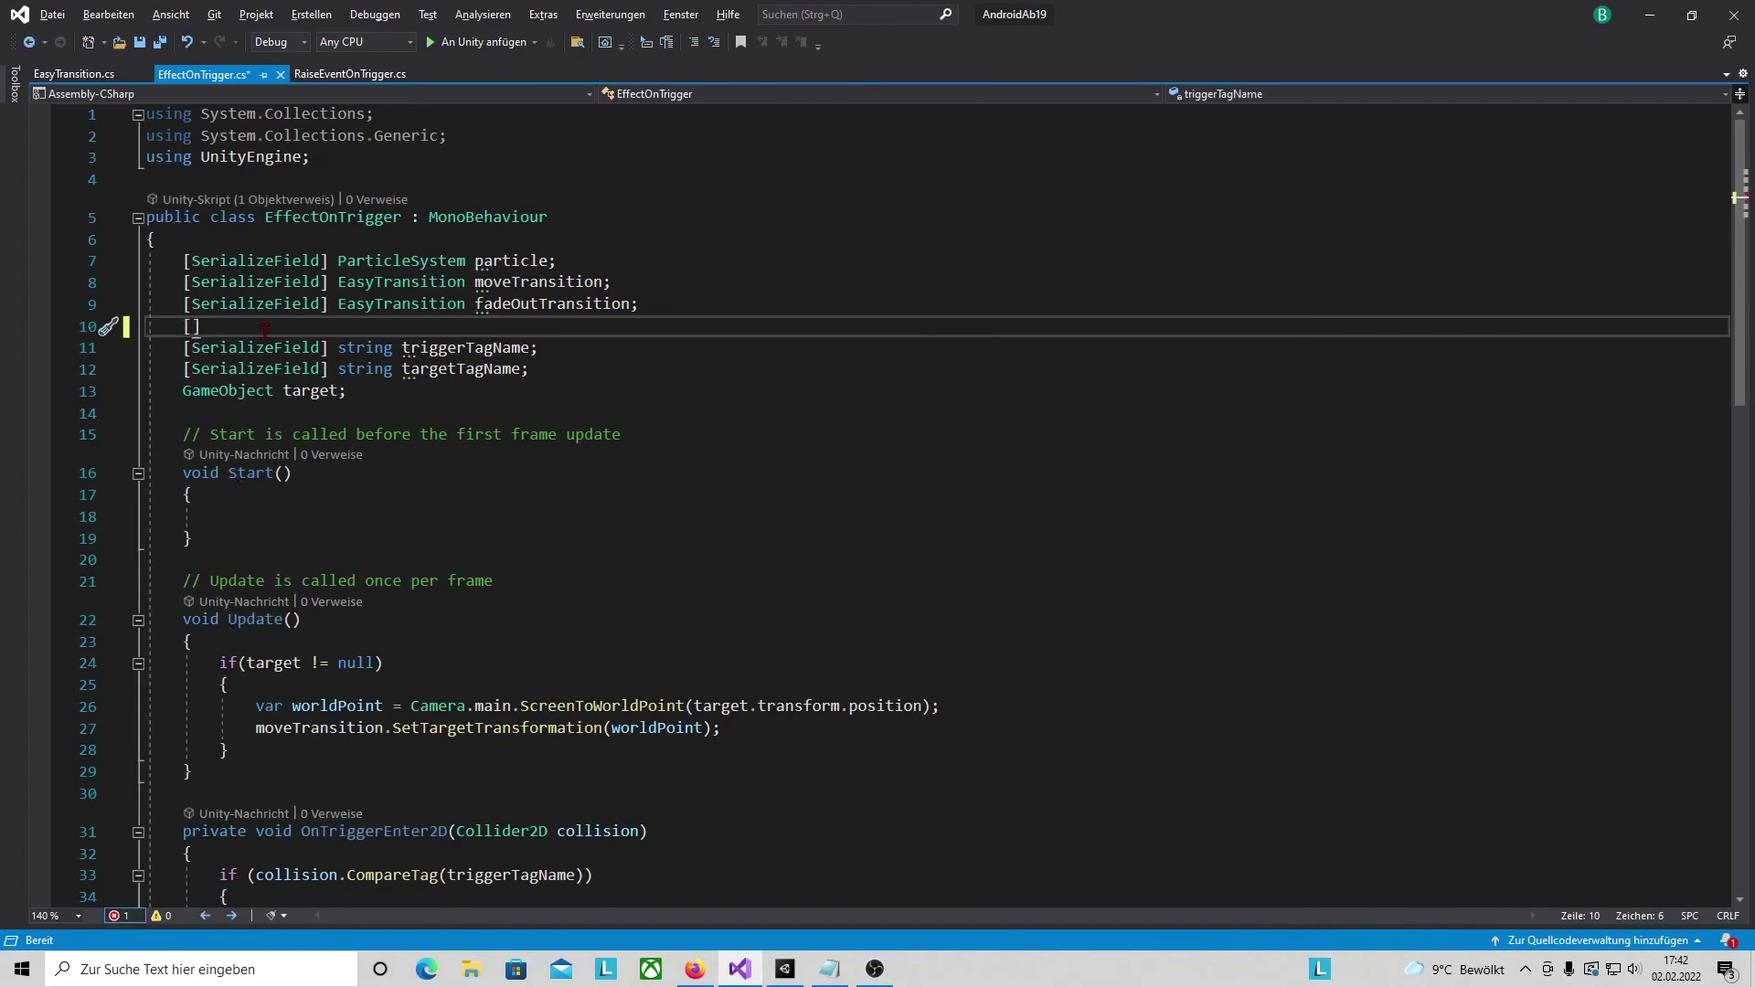
text(SerializeField] AudioSource collectSound;)
scroll(595, 265, down, 3)
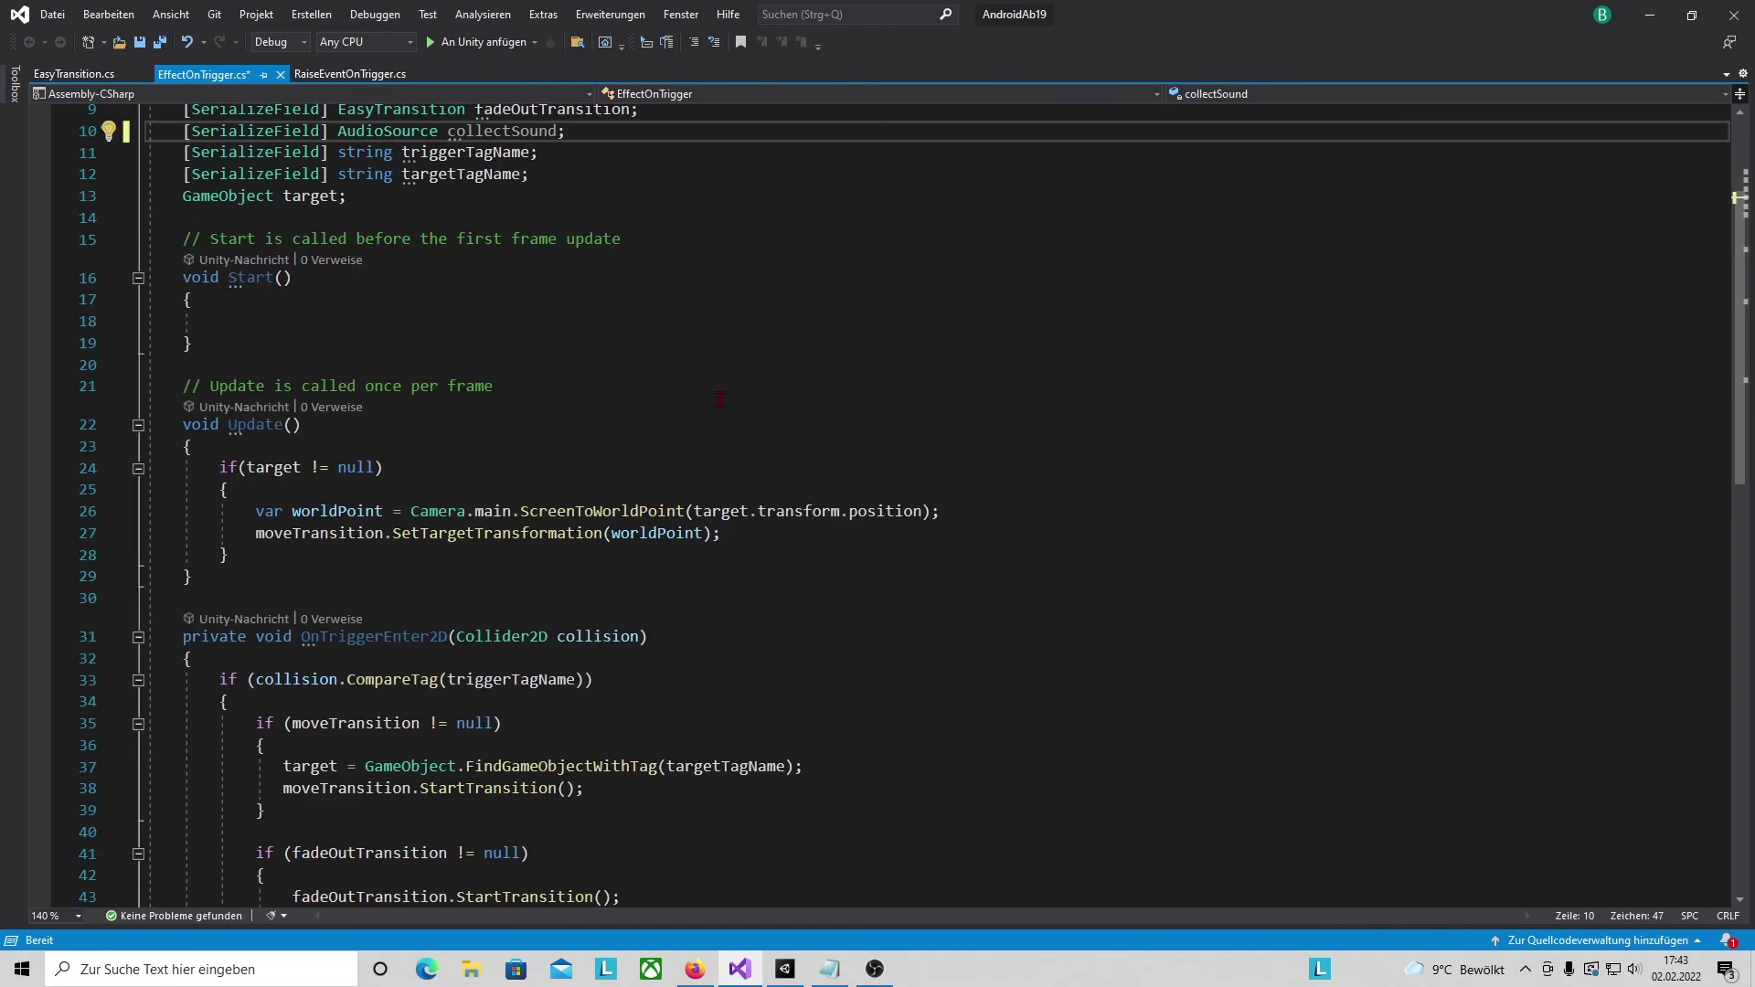
scroll(596, 265, down, 3)
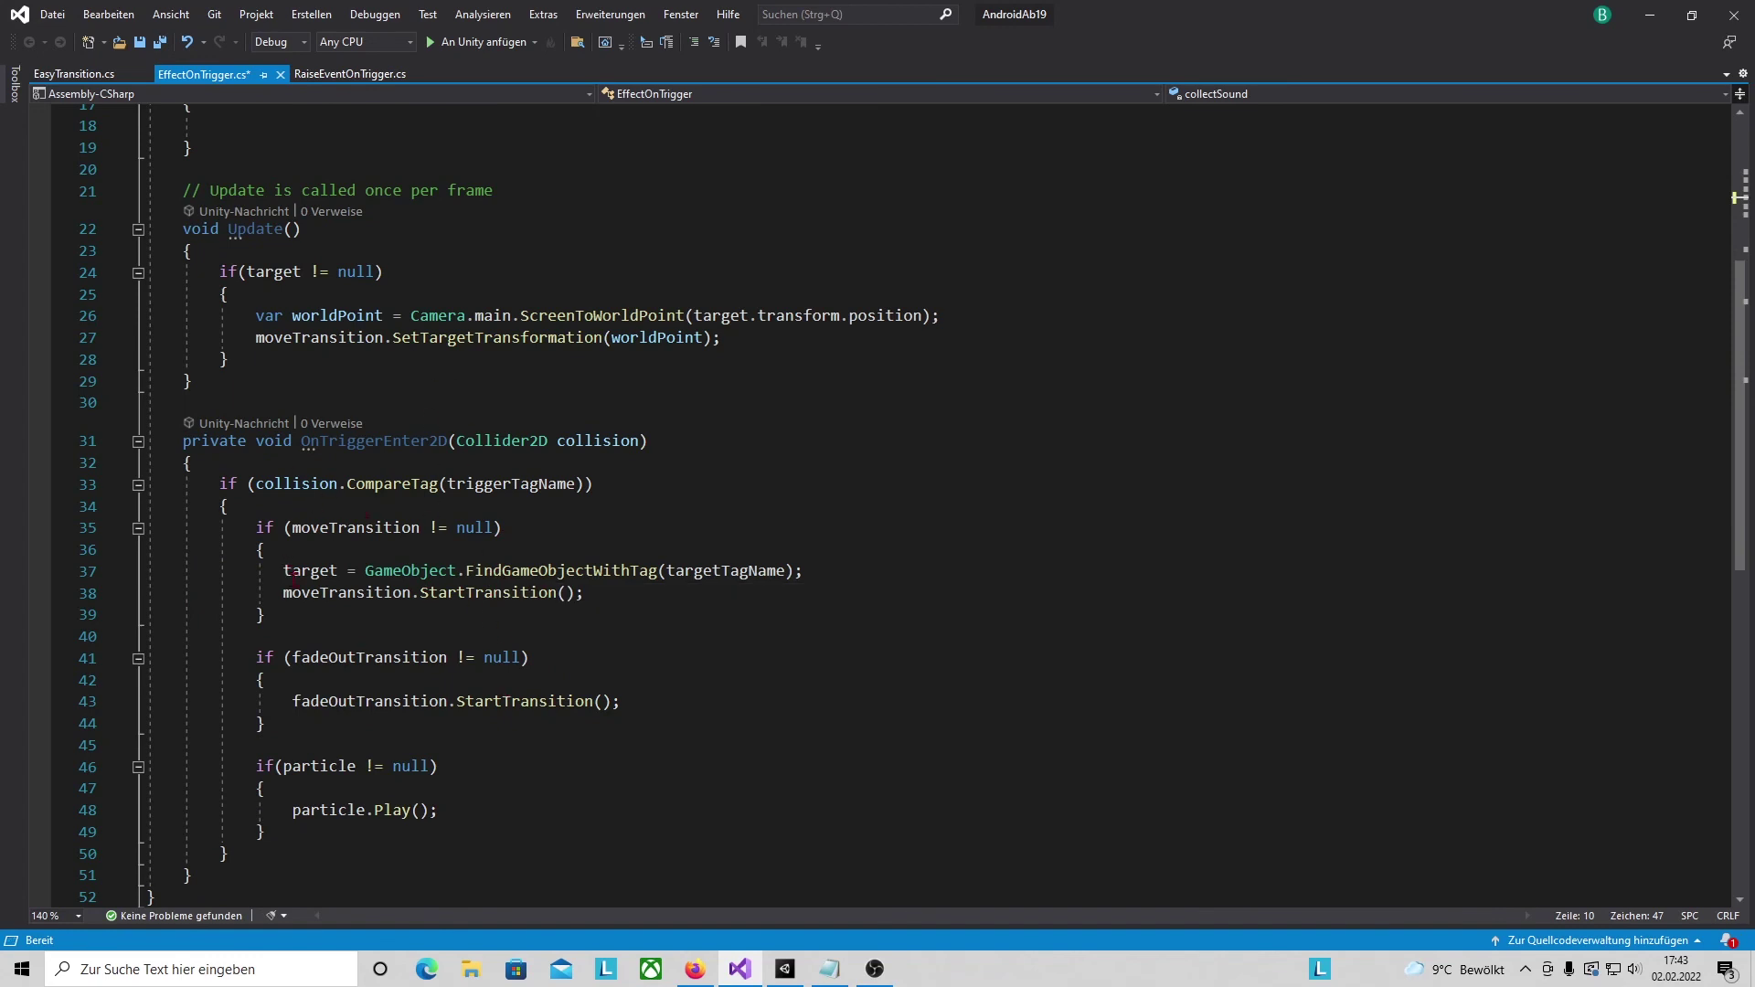
click(281, 842)
key(Return)
key(Return)
text(if)
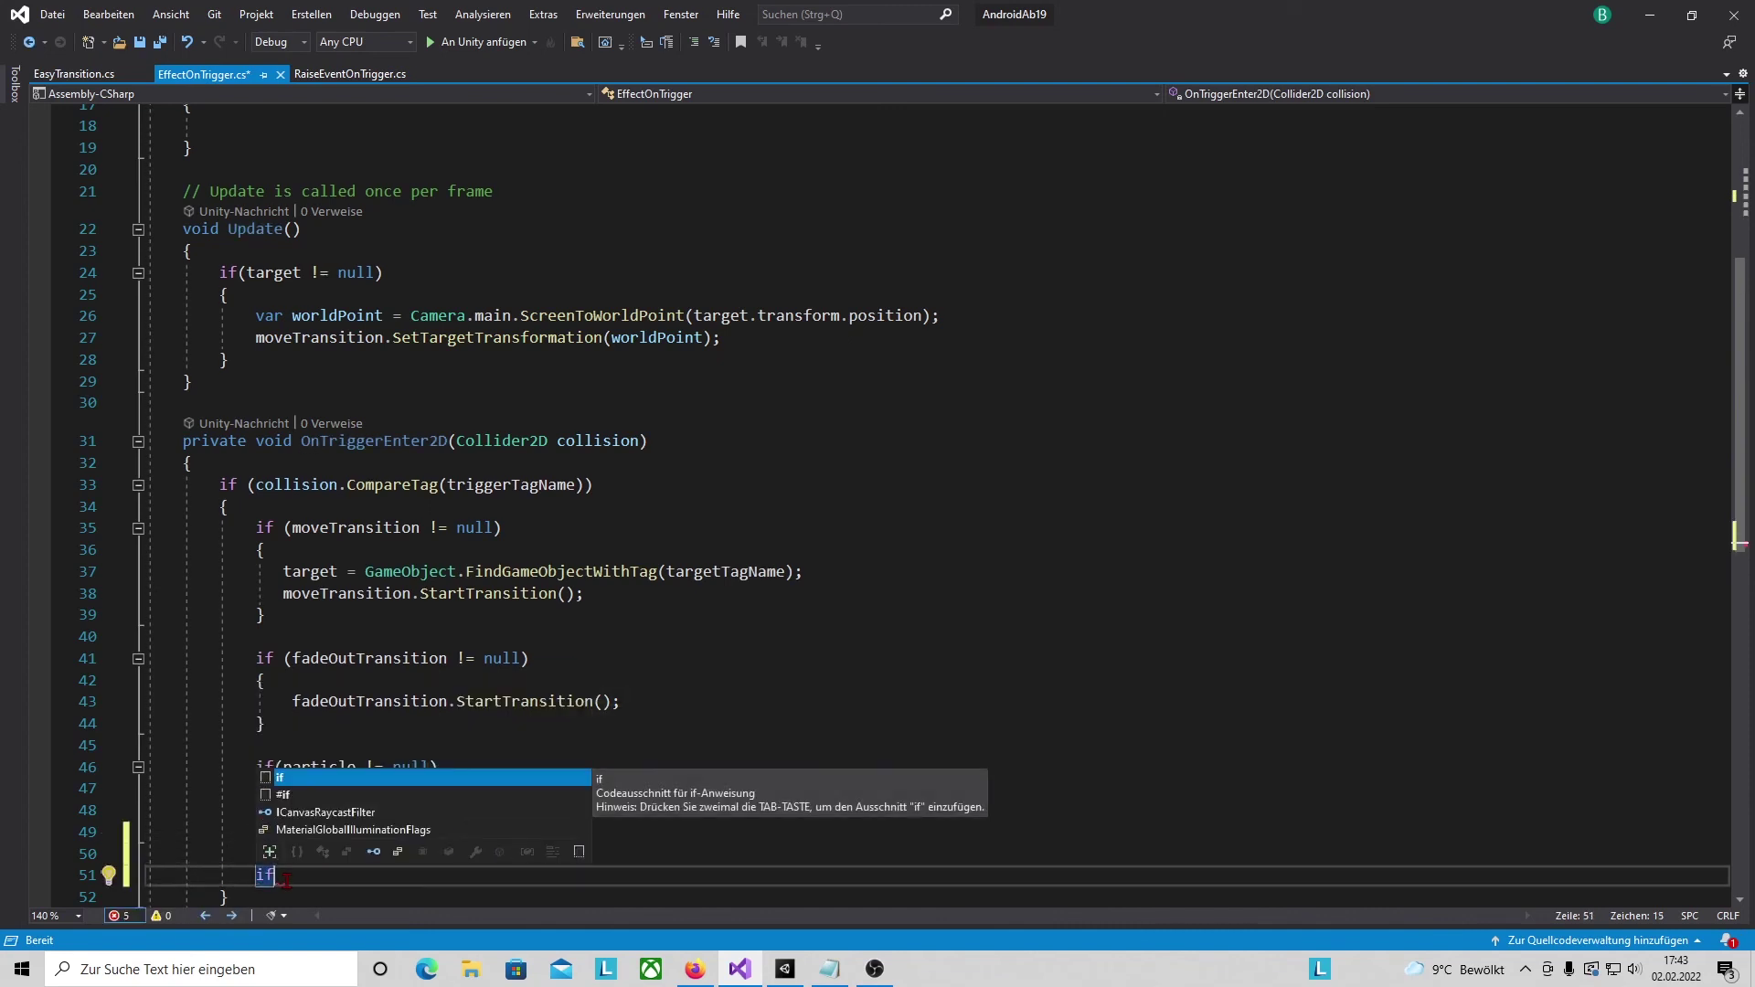
text((collectSound != null){)
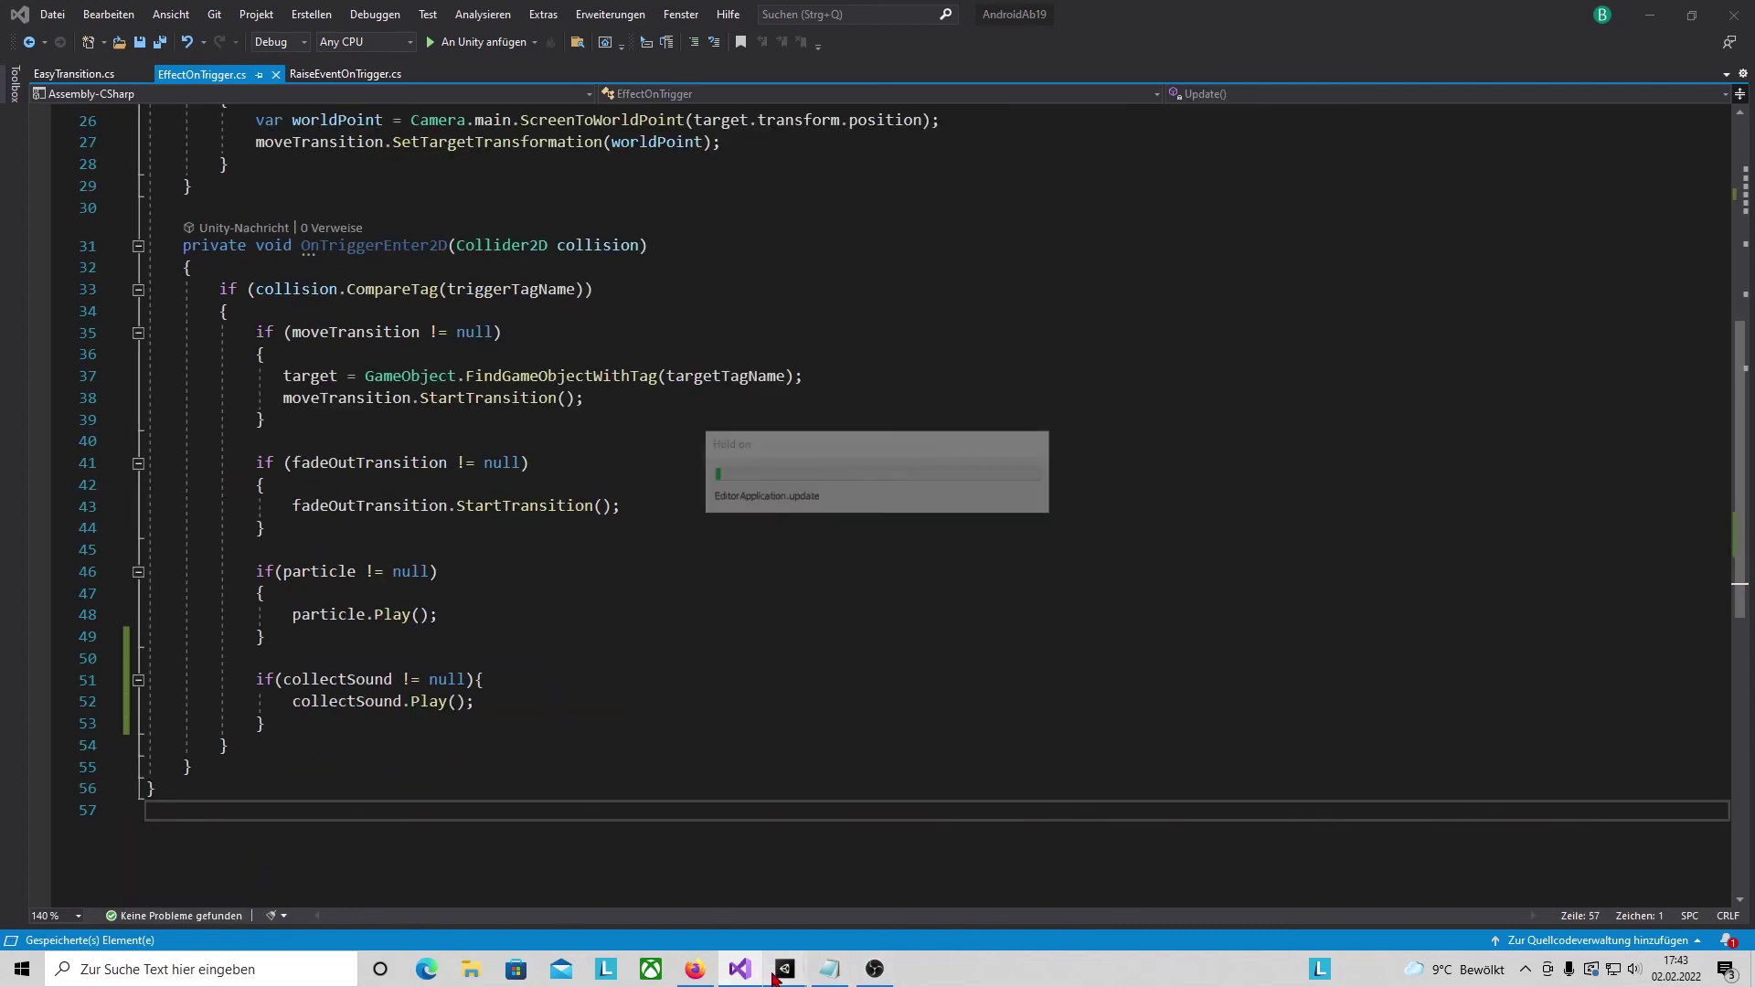
mouse_move(773, 977)
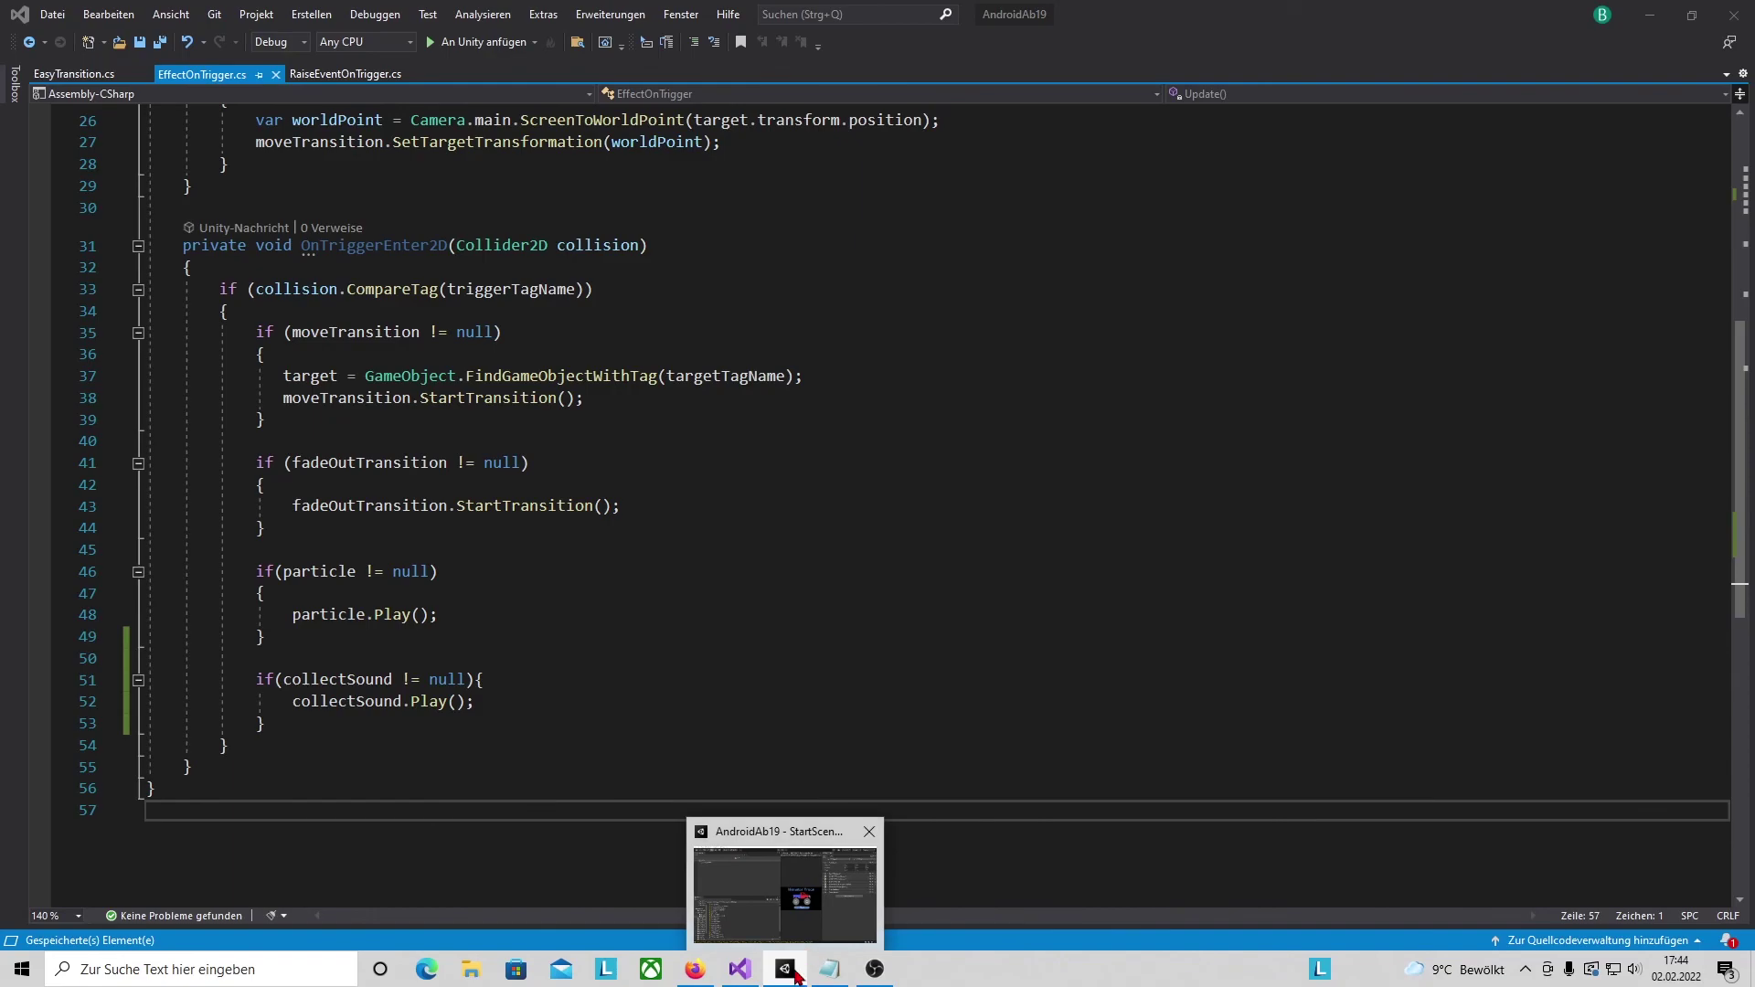
click(792, 978)
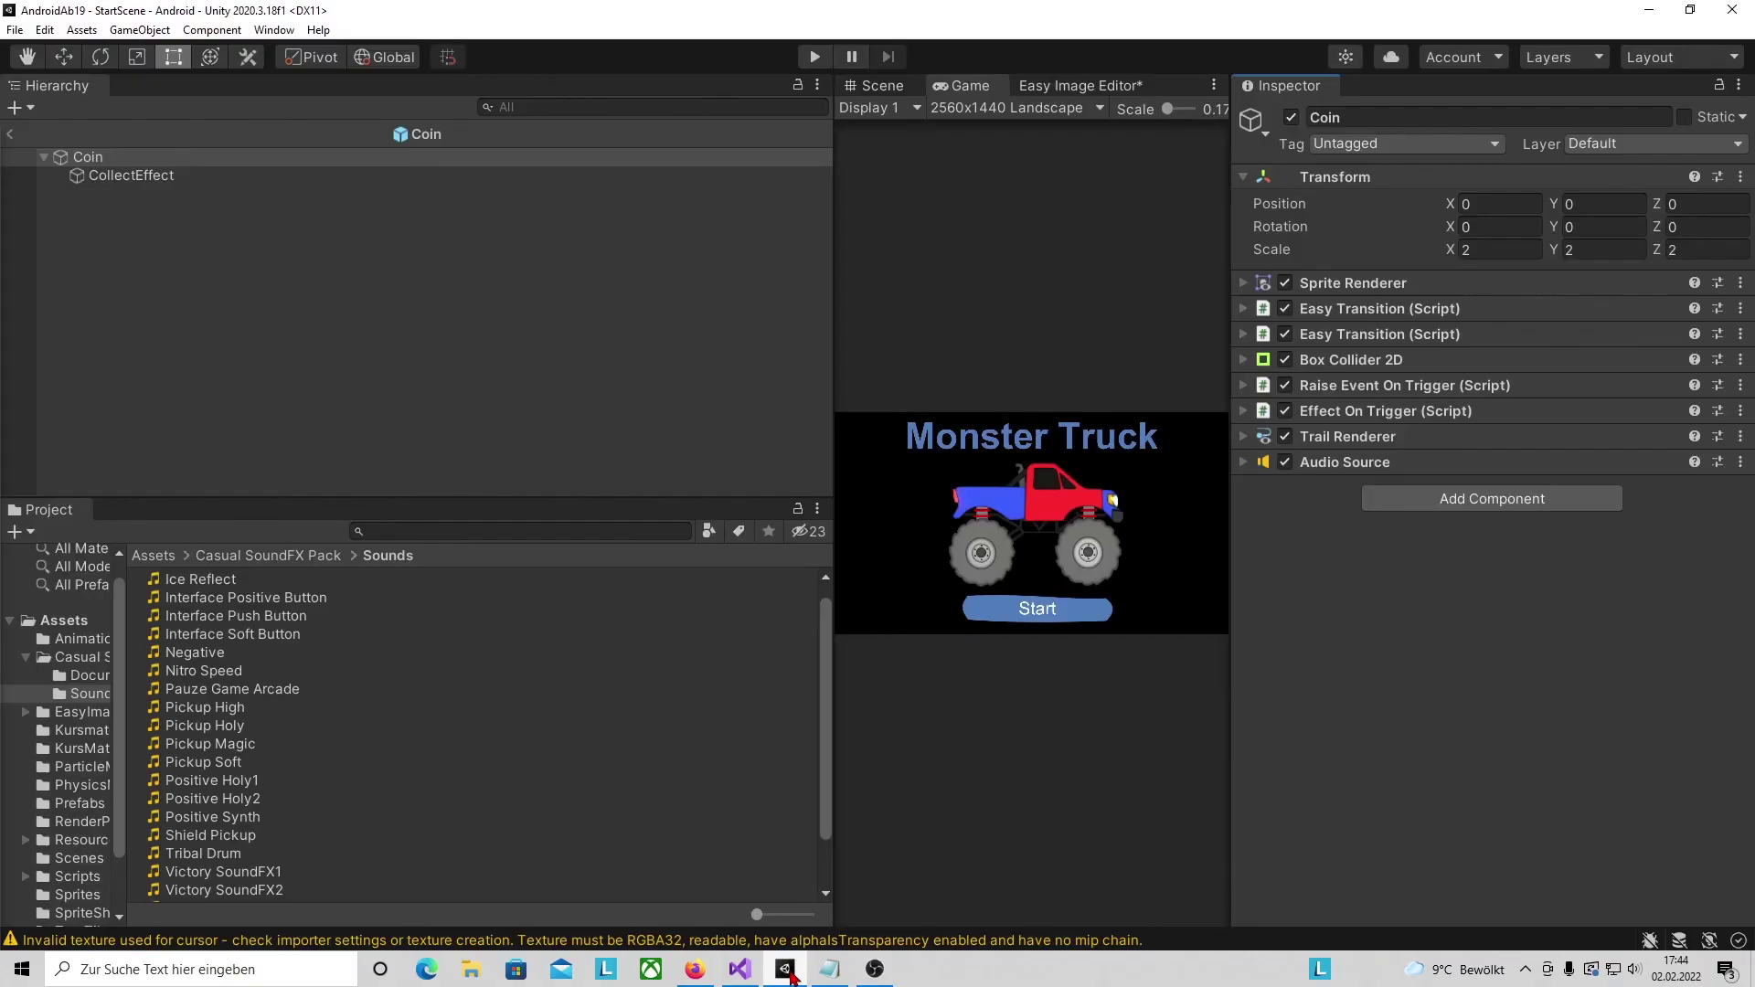
- Uncheck Play On Awake on the Coin's Audio Source, return to the scene, and widen the Game view
click(1245, 439)
click(1451, 614)
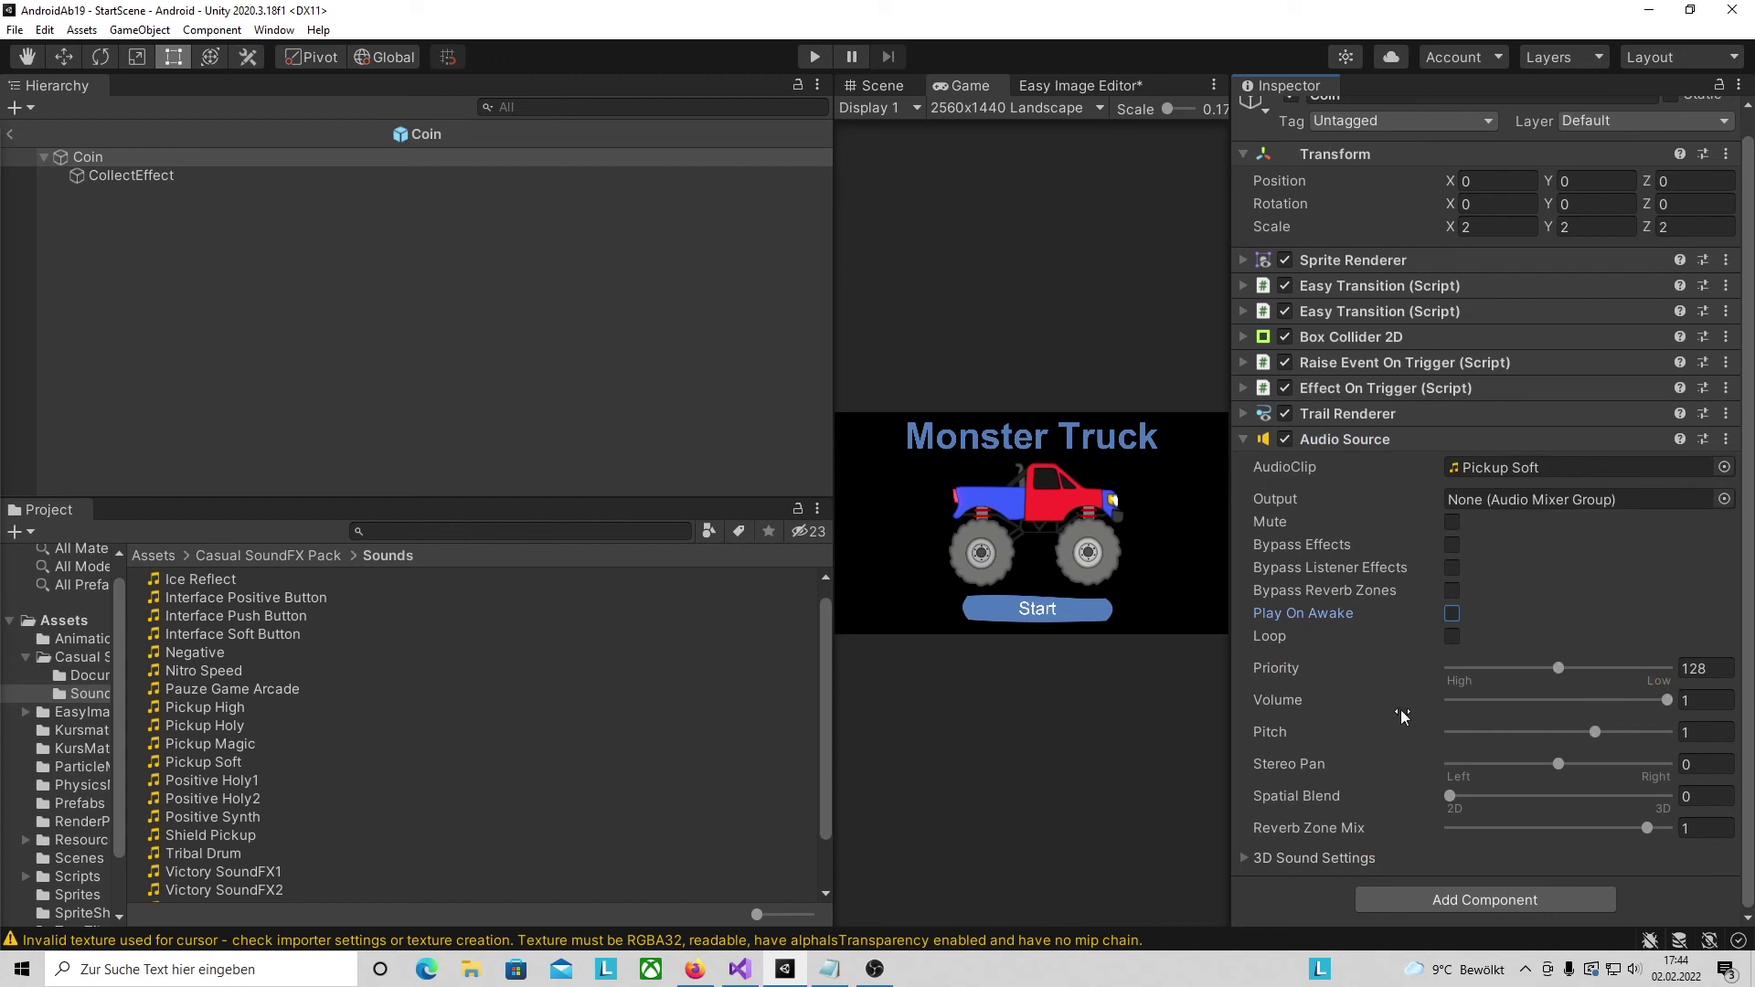
click(13, 137)
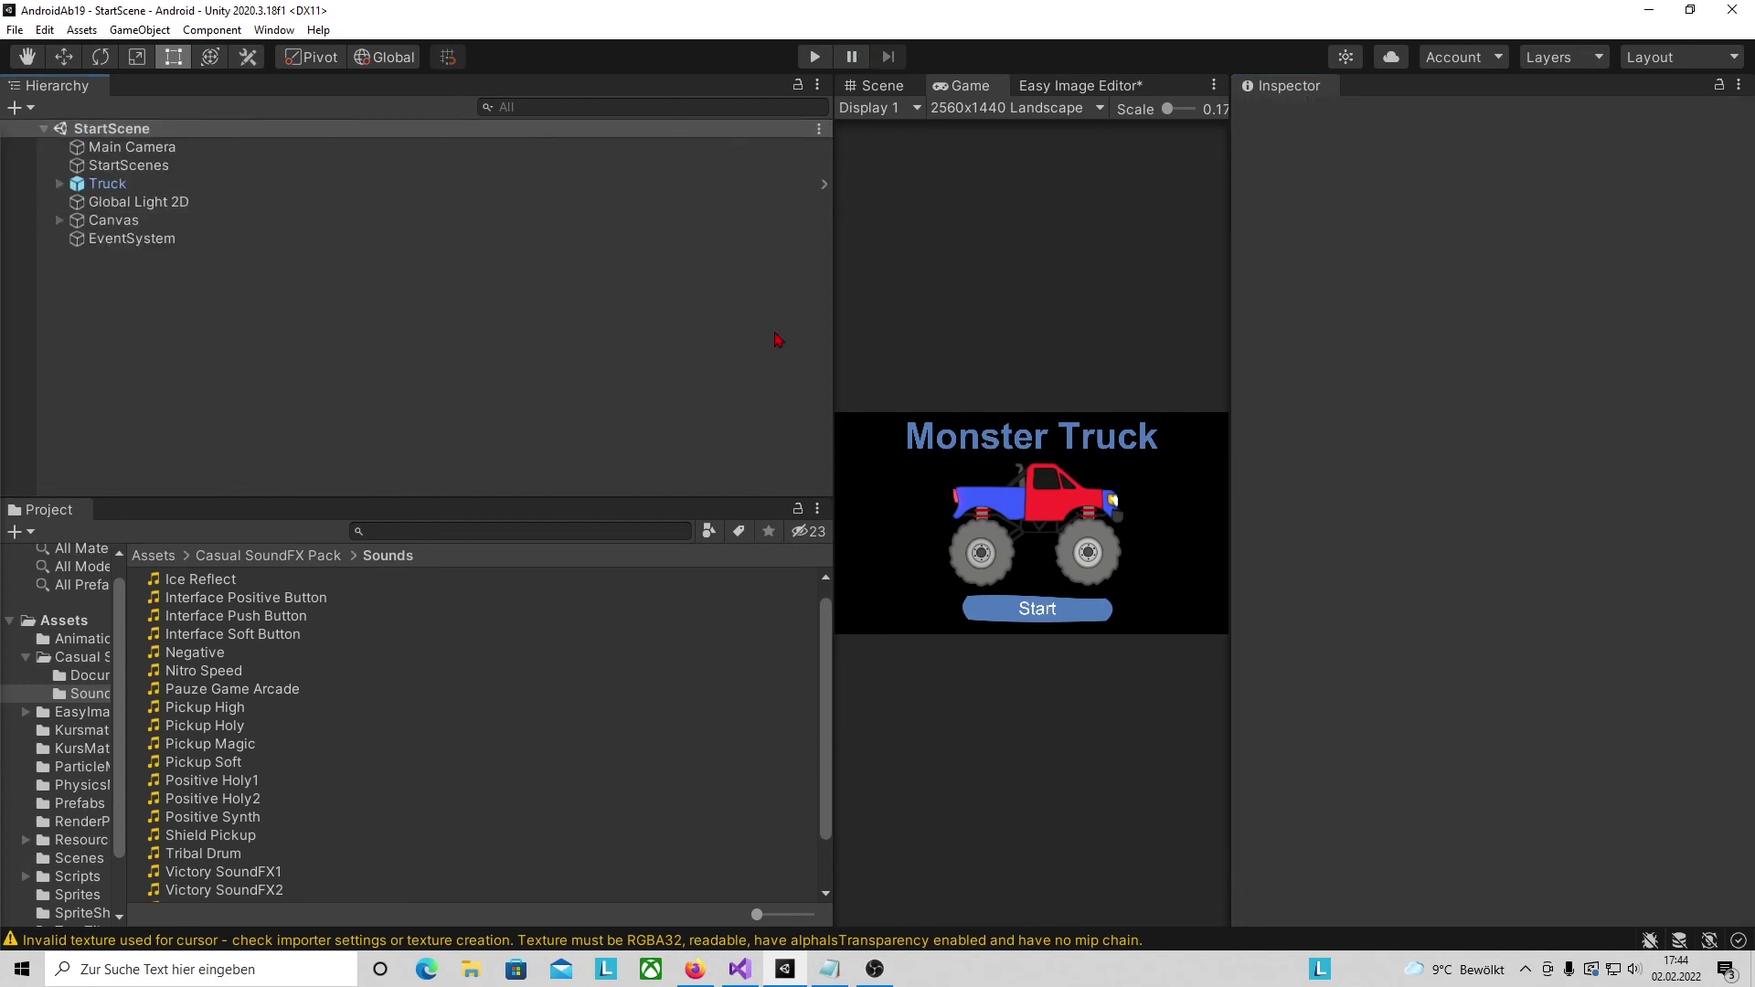
drag(832, 318, 276, 318)
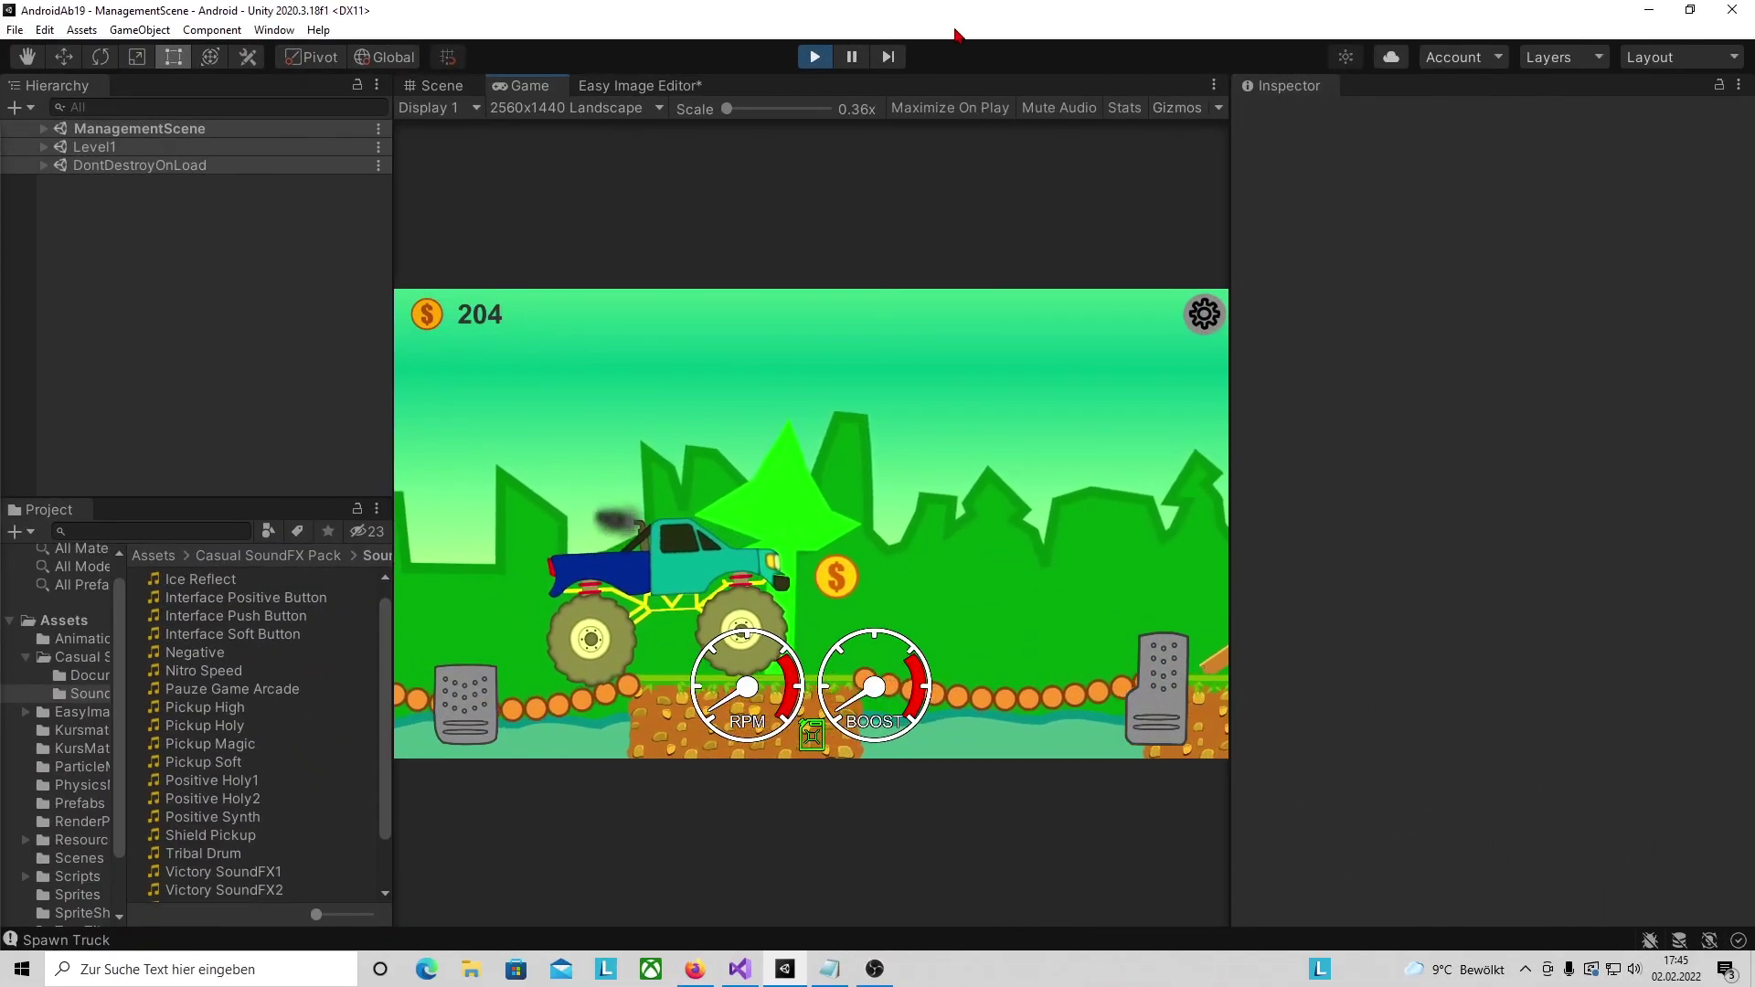
- Stop the game, set the Coin's Audio Source as Effect On Trigger's Collect Sound, and drive into a coin
click(821, 62)
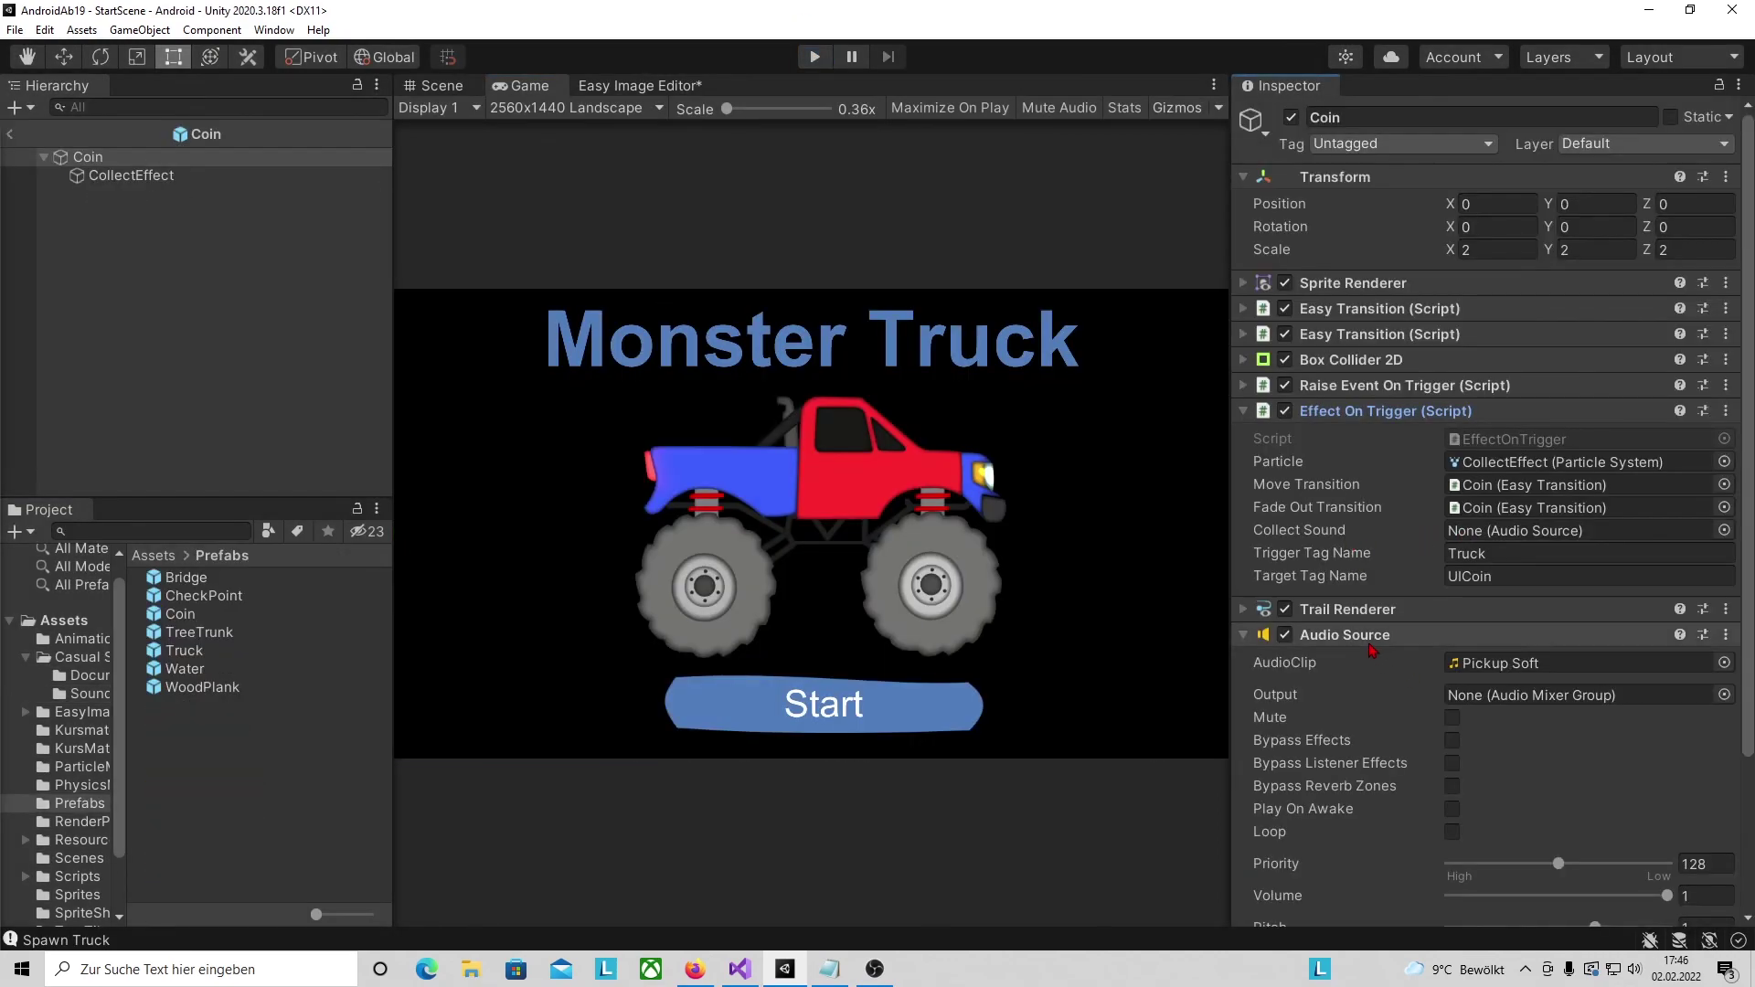
drag(1371, 634, 1586, 532)
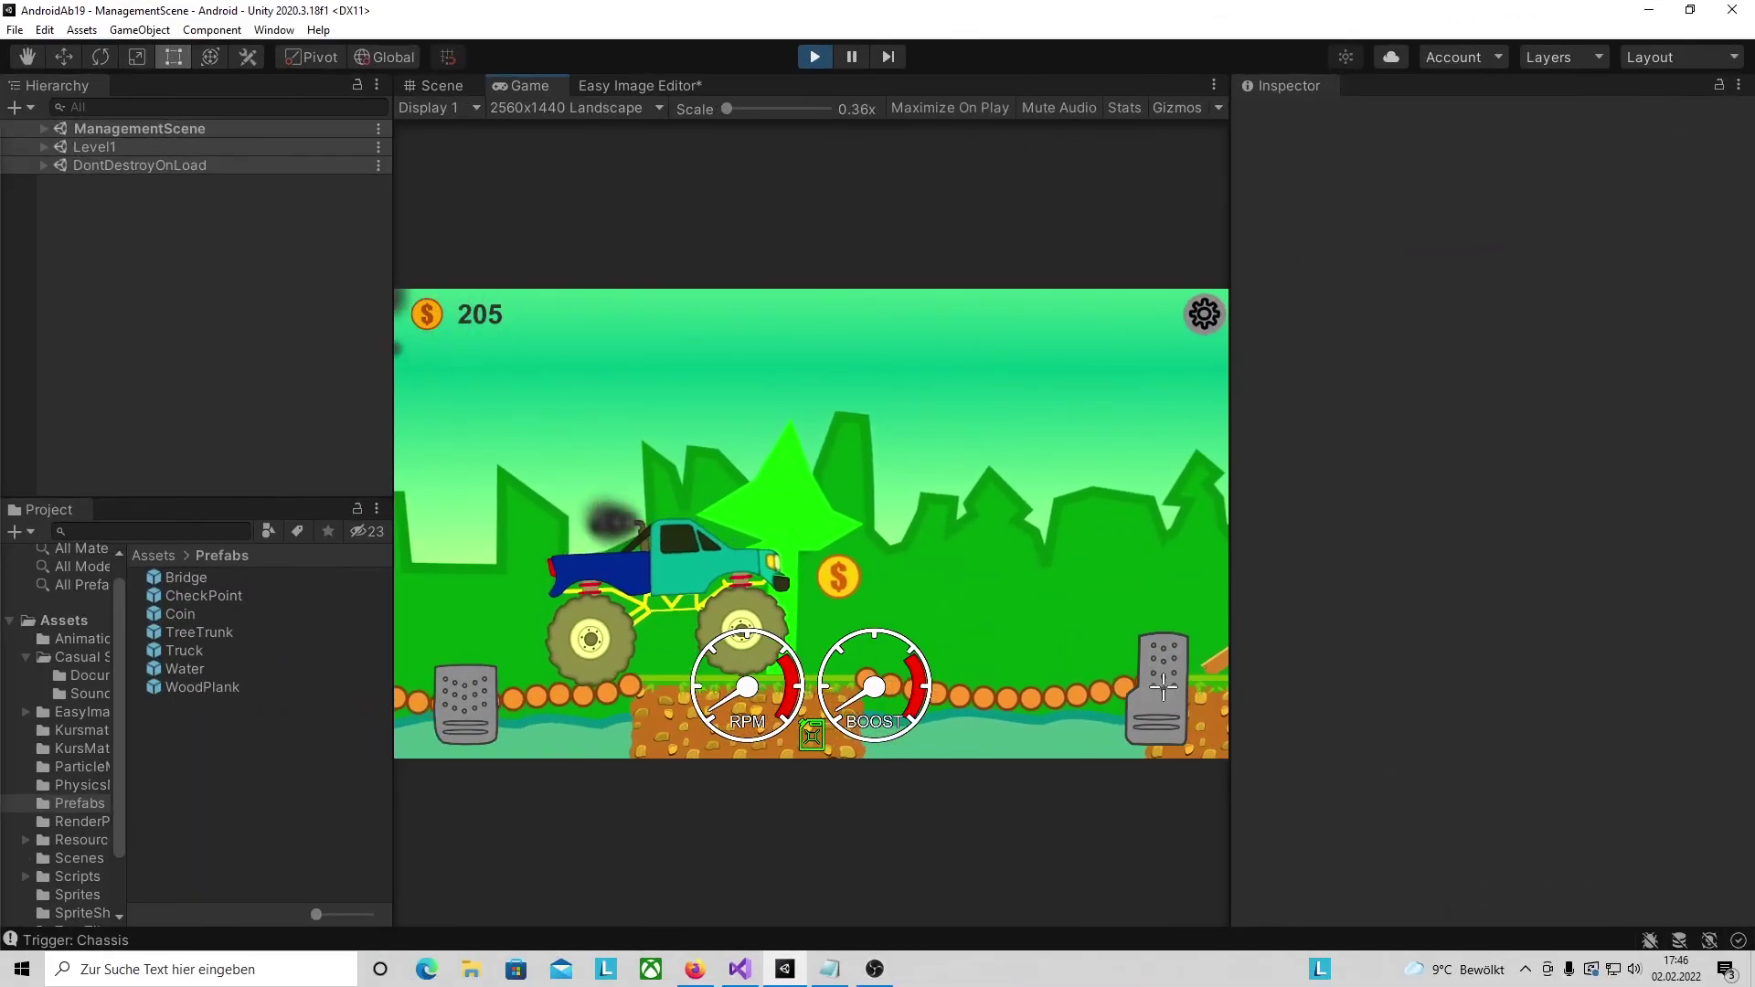
click(1163, 687)
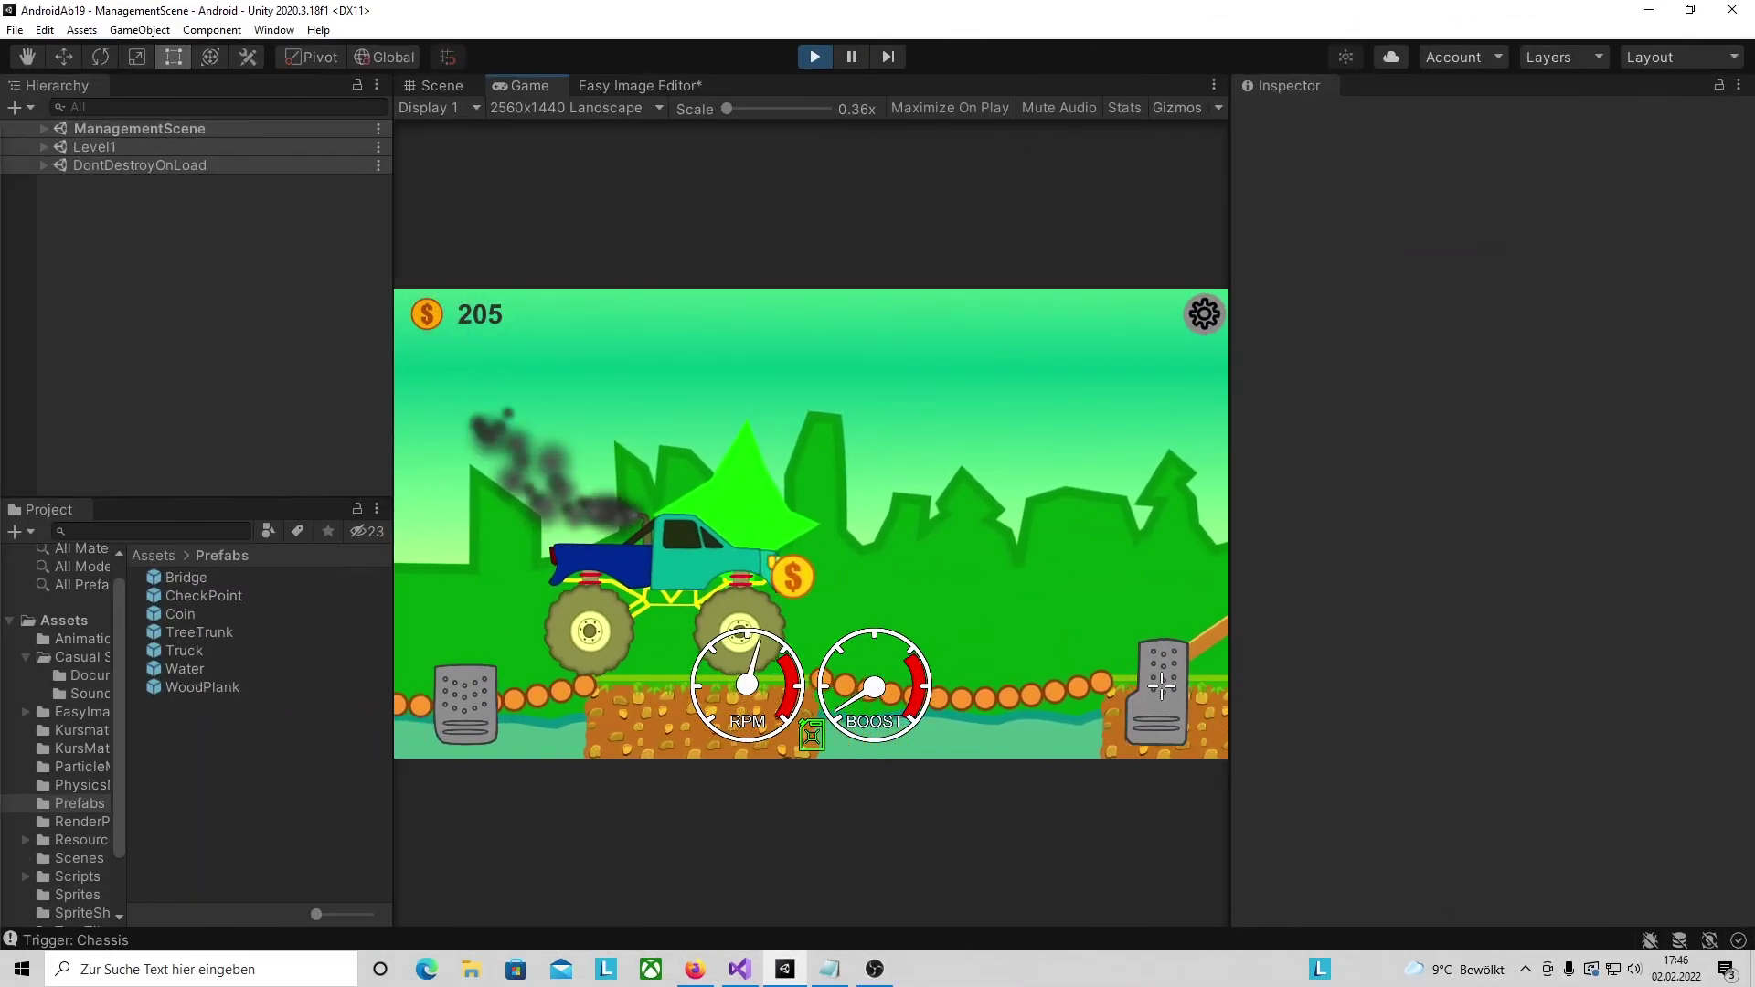